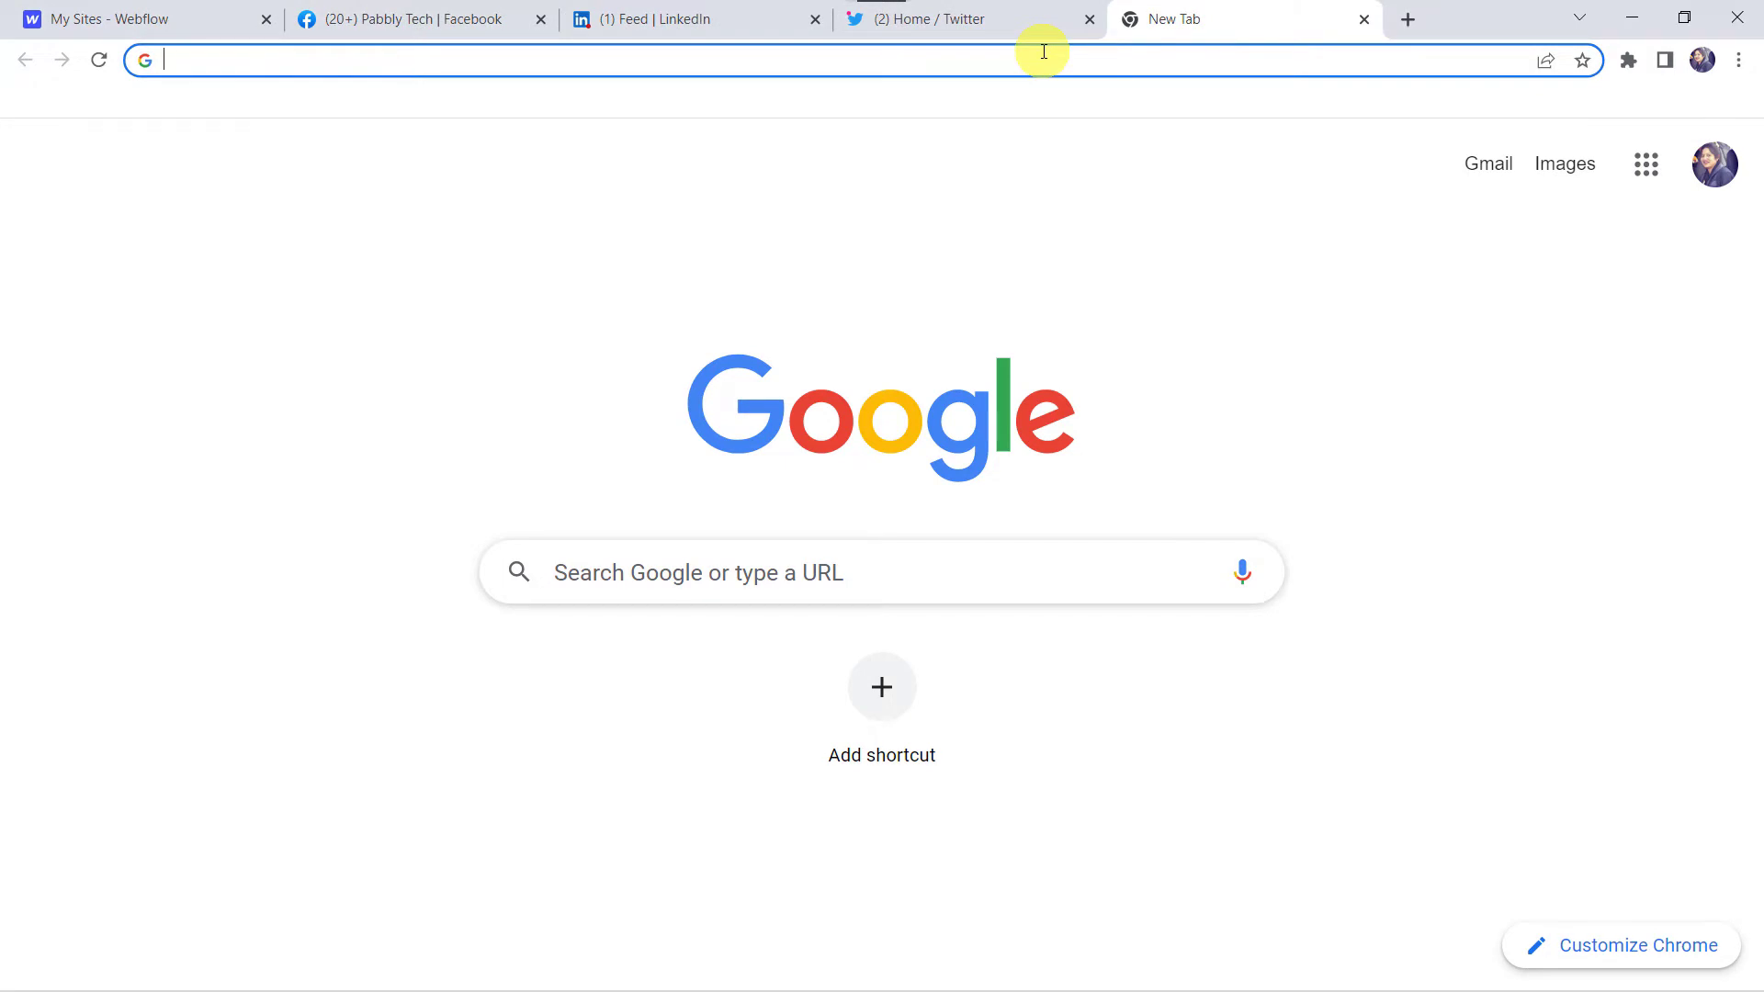
# Go to pabbly.com, sign in via Products > Pabbly Connect, and open the Connect dashboard
pyautogui.write('pabbly.com')
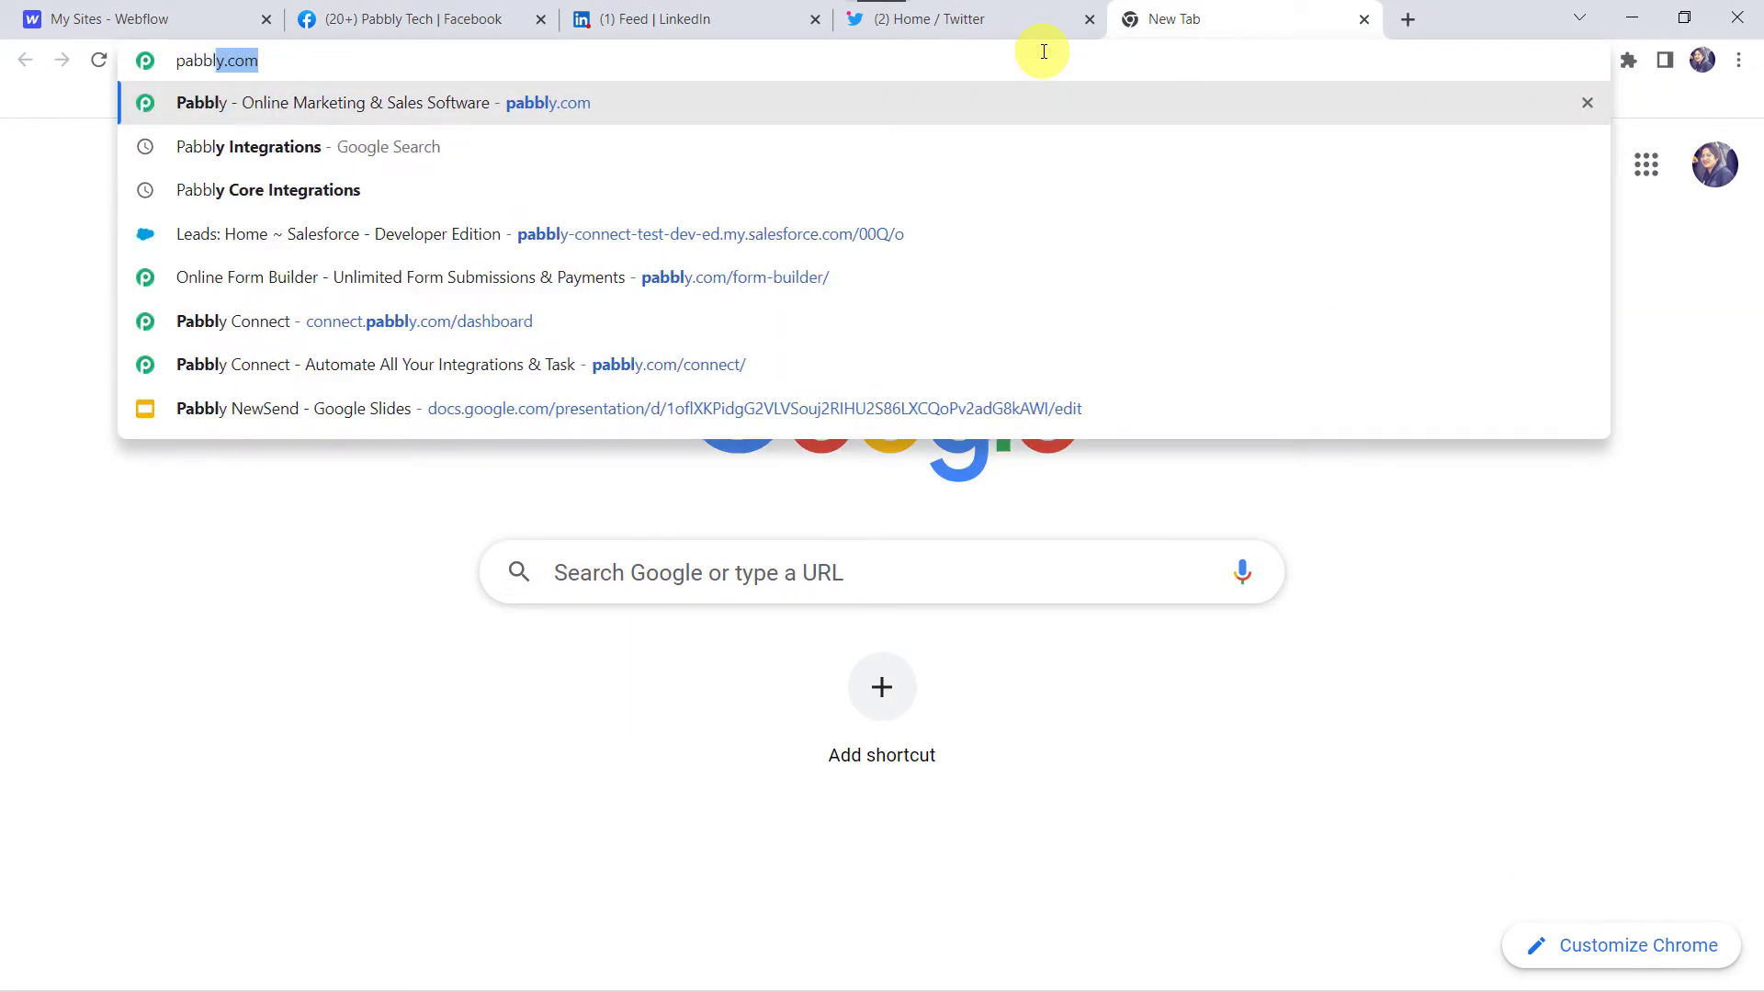
pyautogui.press('Return')
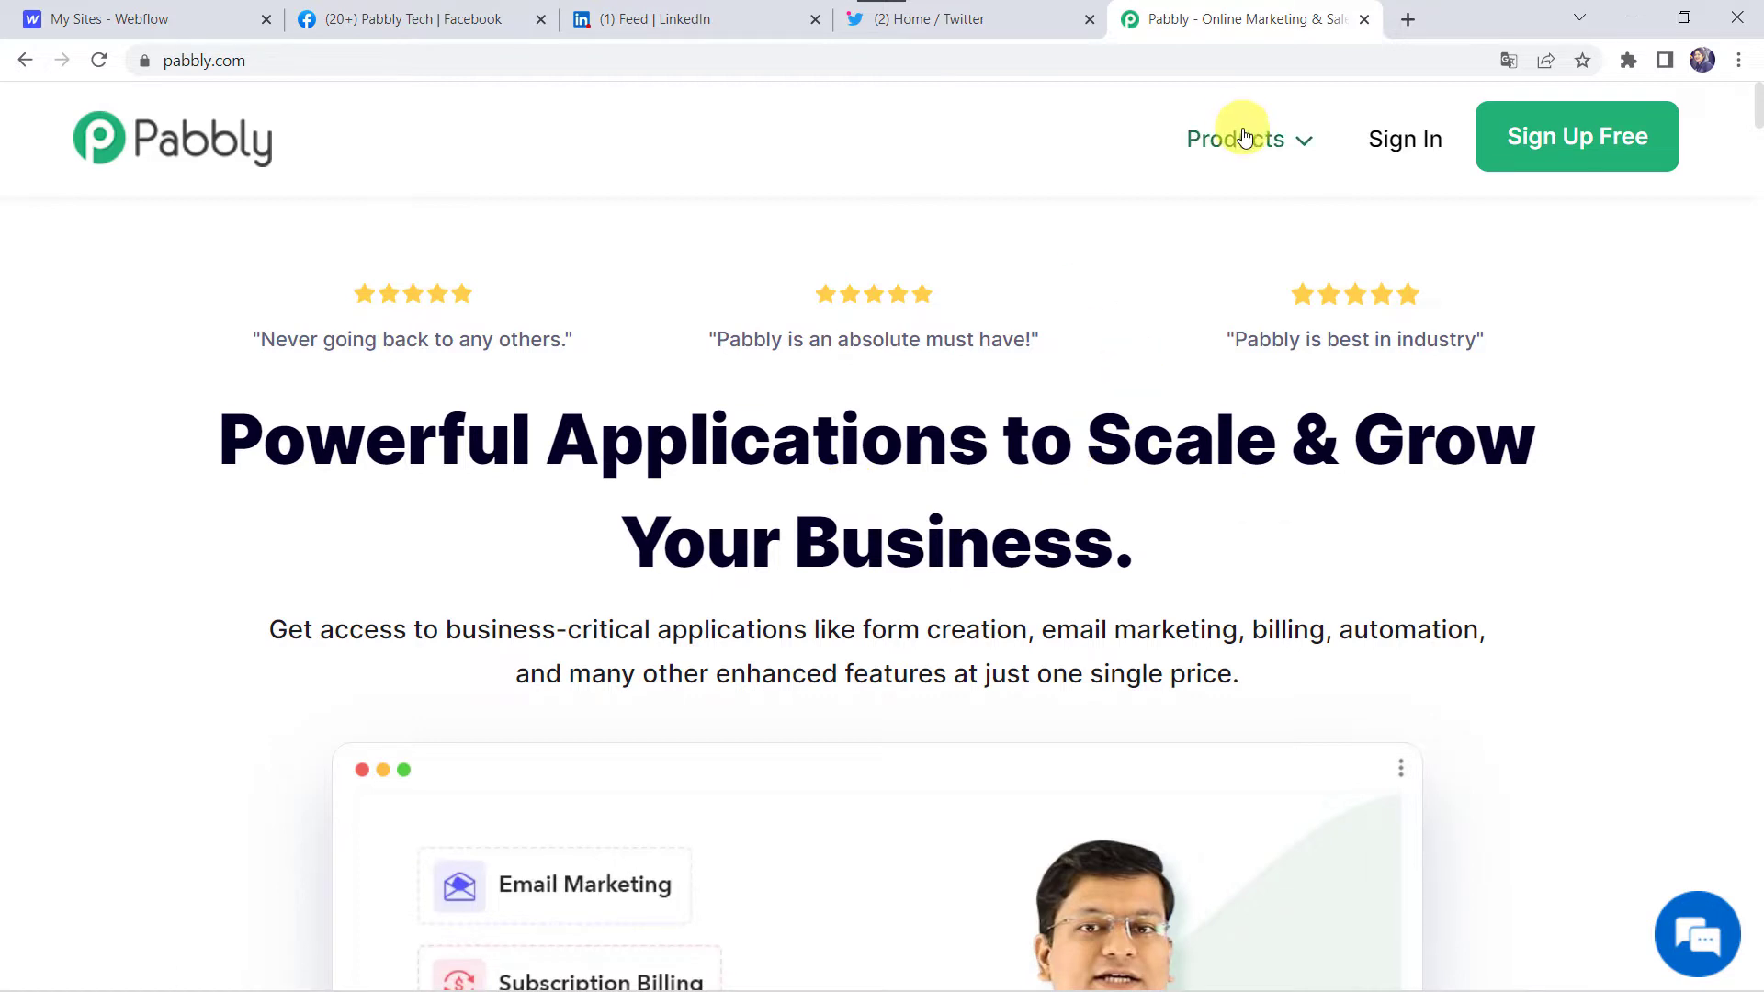
pyautogui.moveTo(1231, 136)
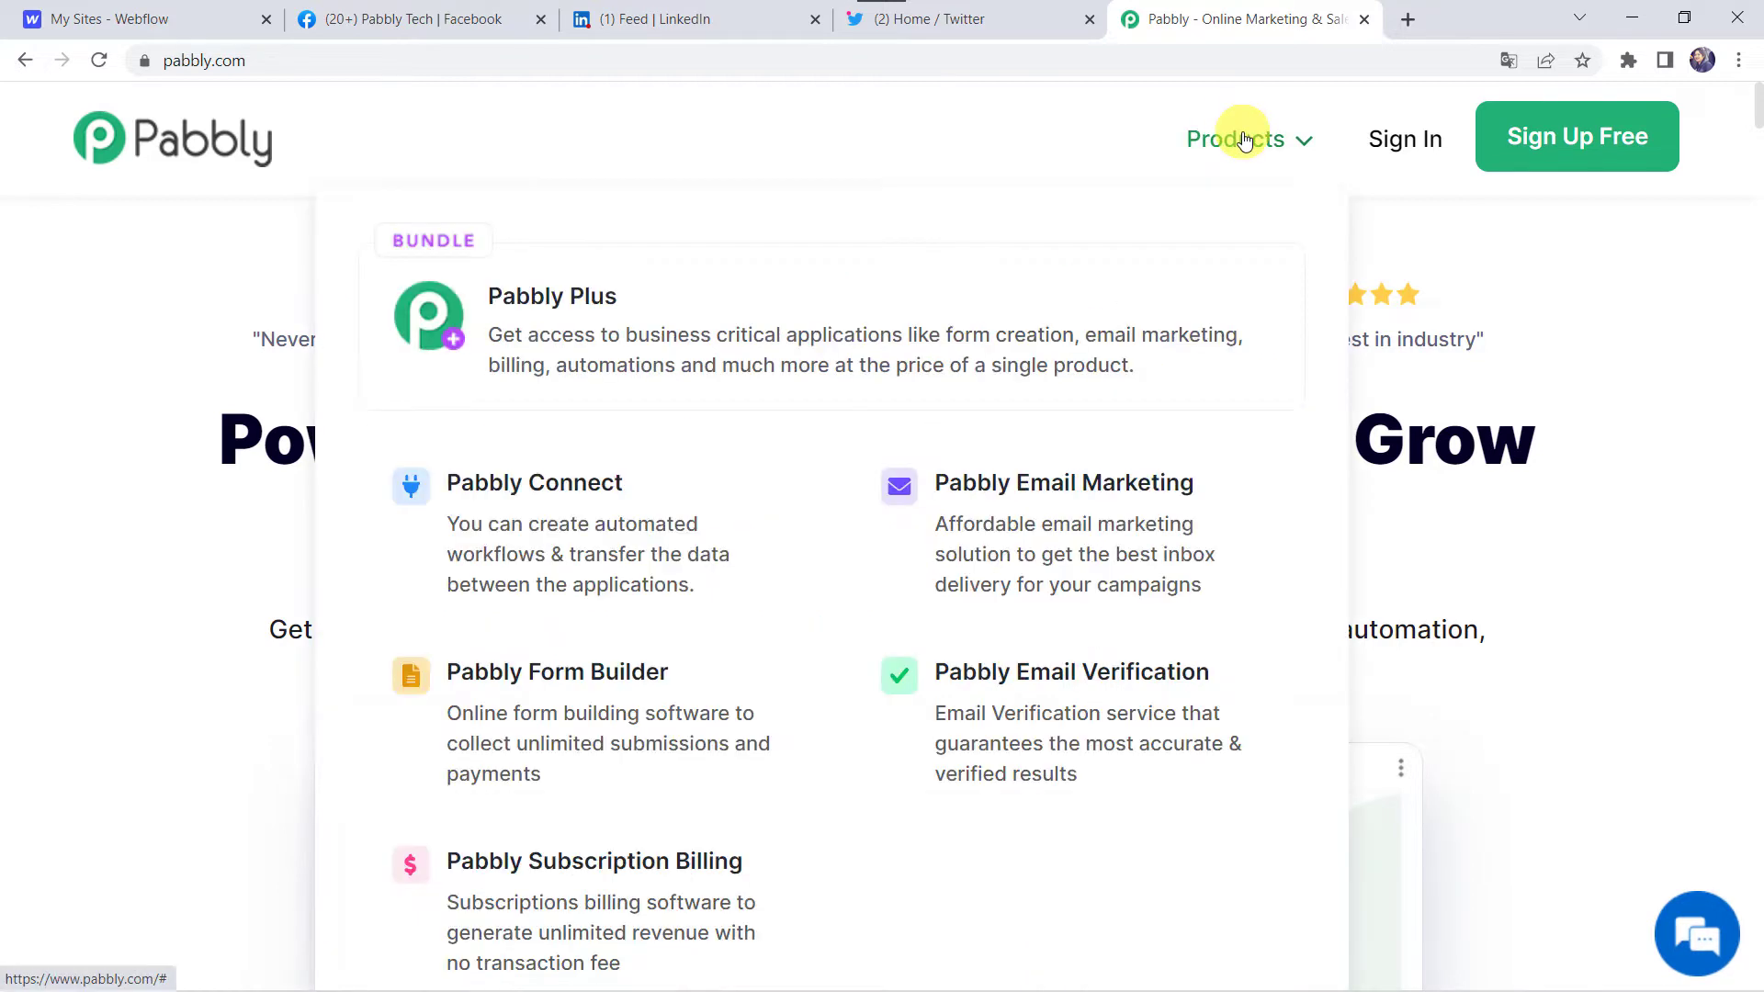
pyautogui.click(588, 533)
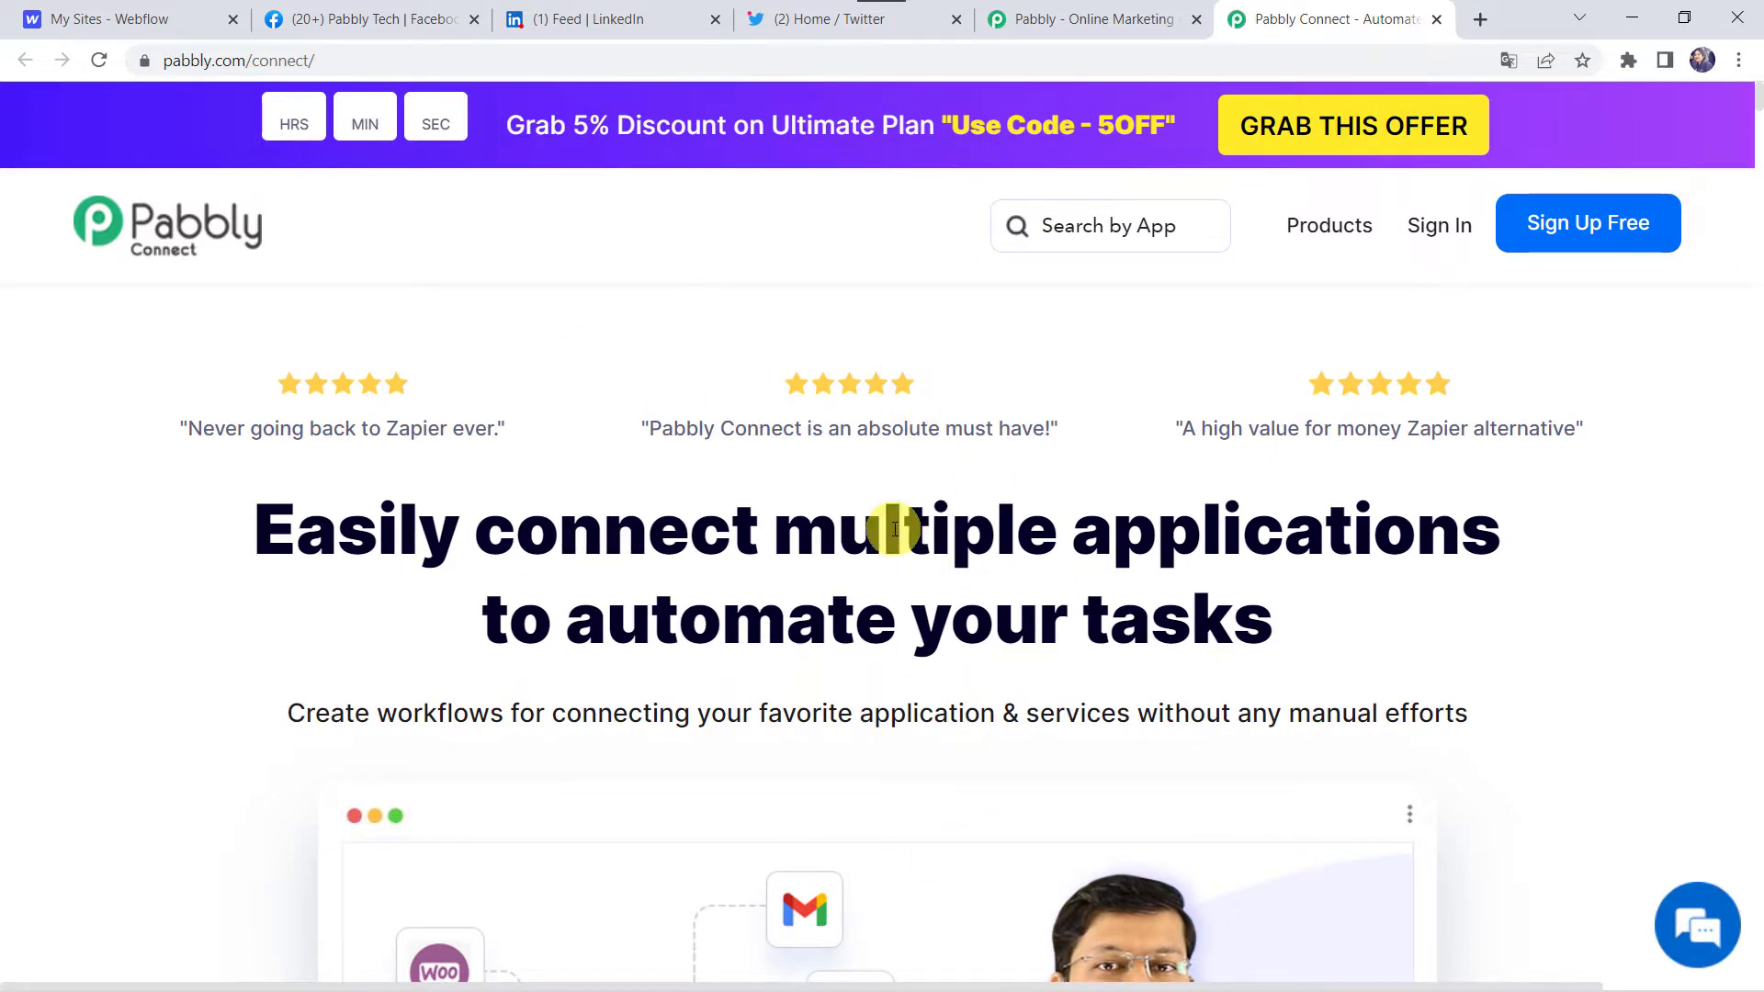
pyautogui.click(1585, 233)
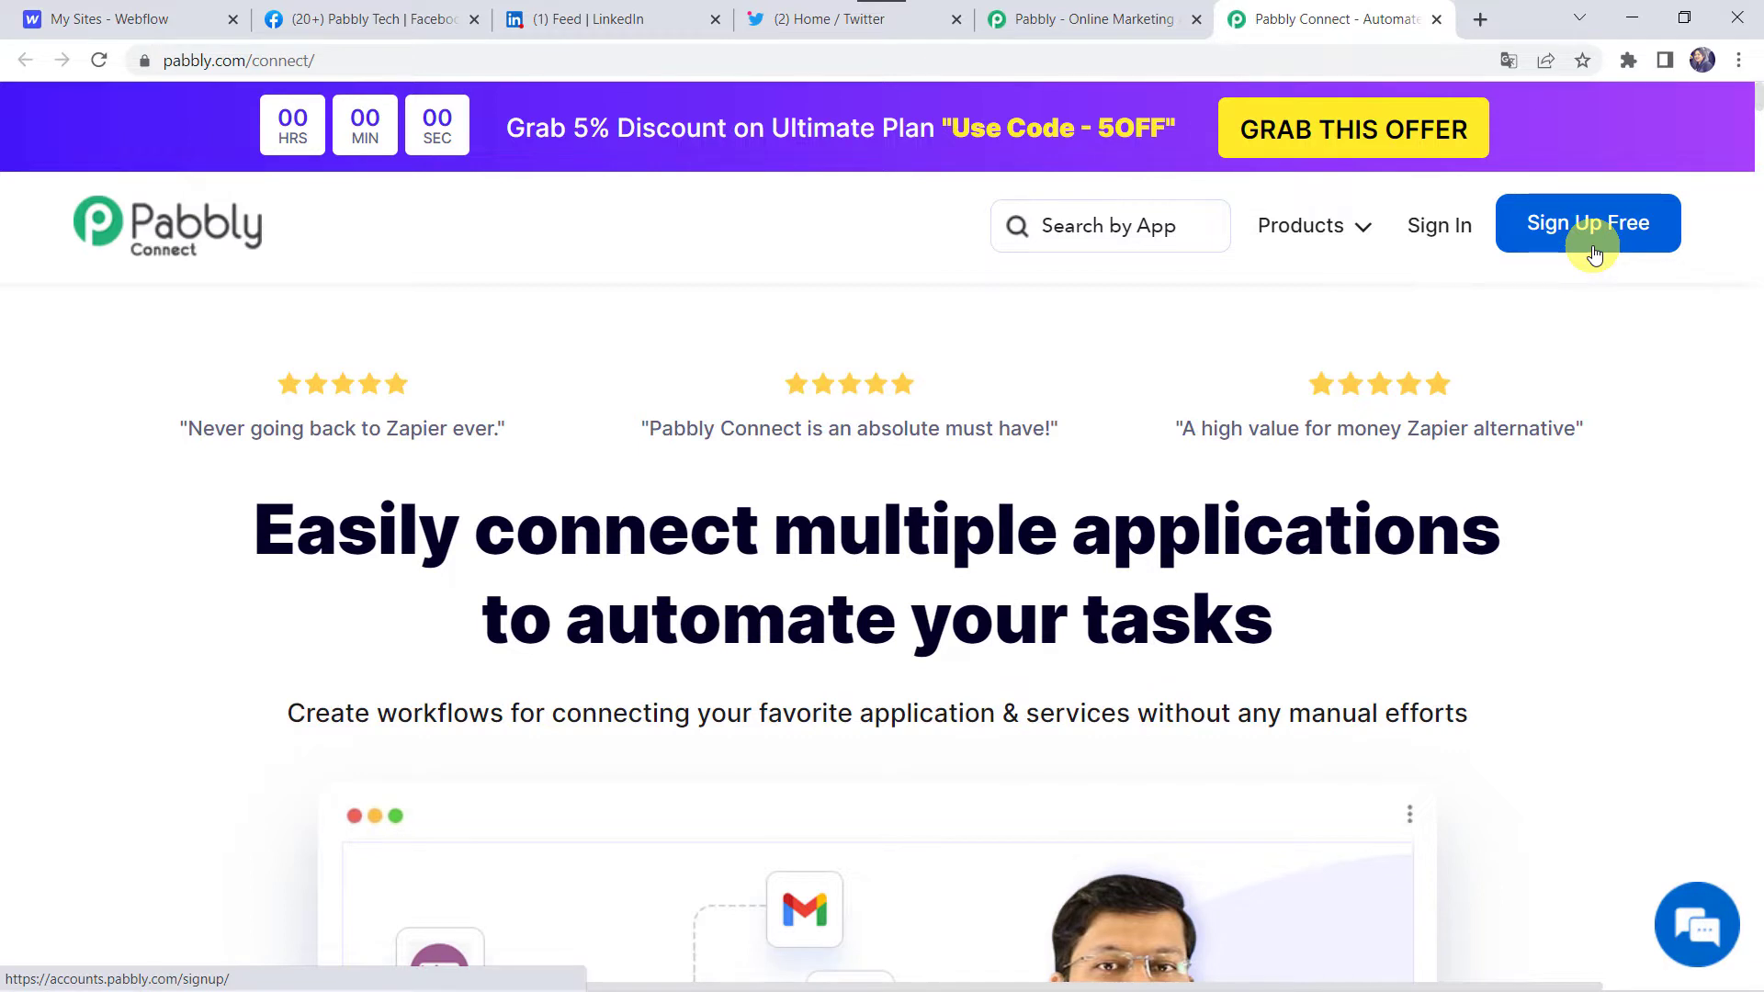
pyautogui.click(1440, 230)
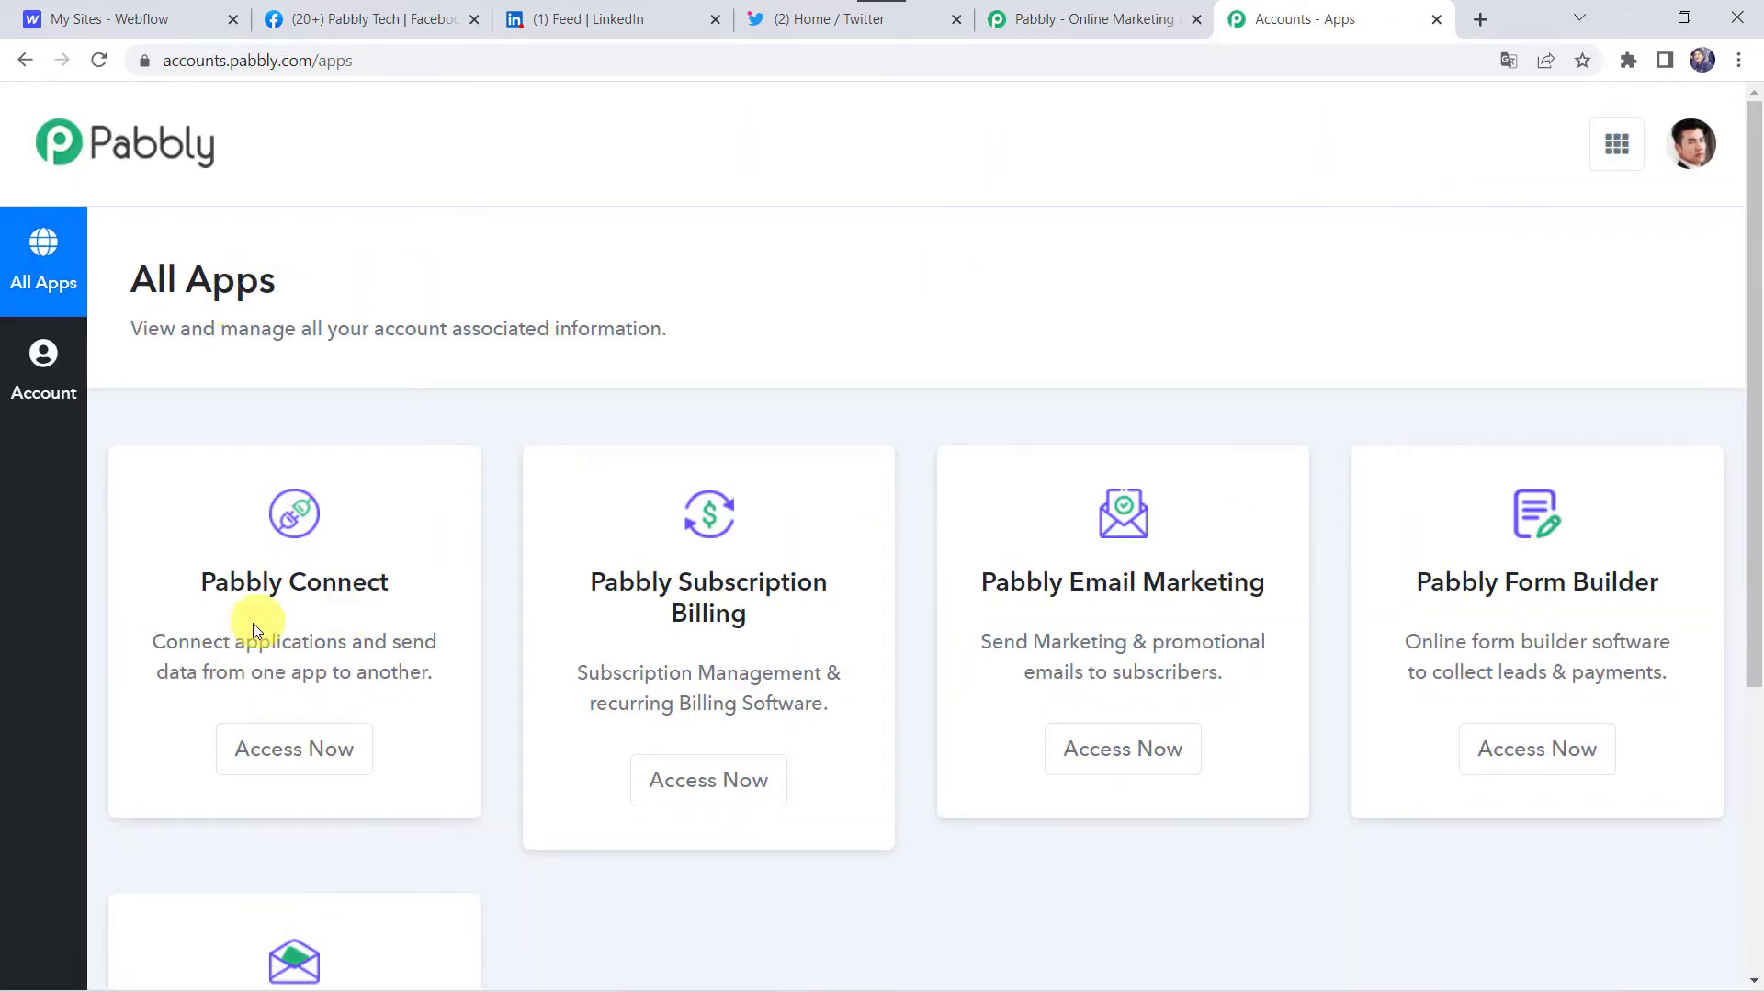
pyautogui.click(317, 751)
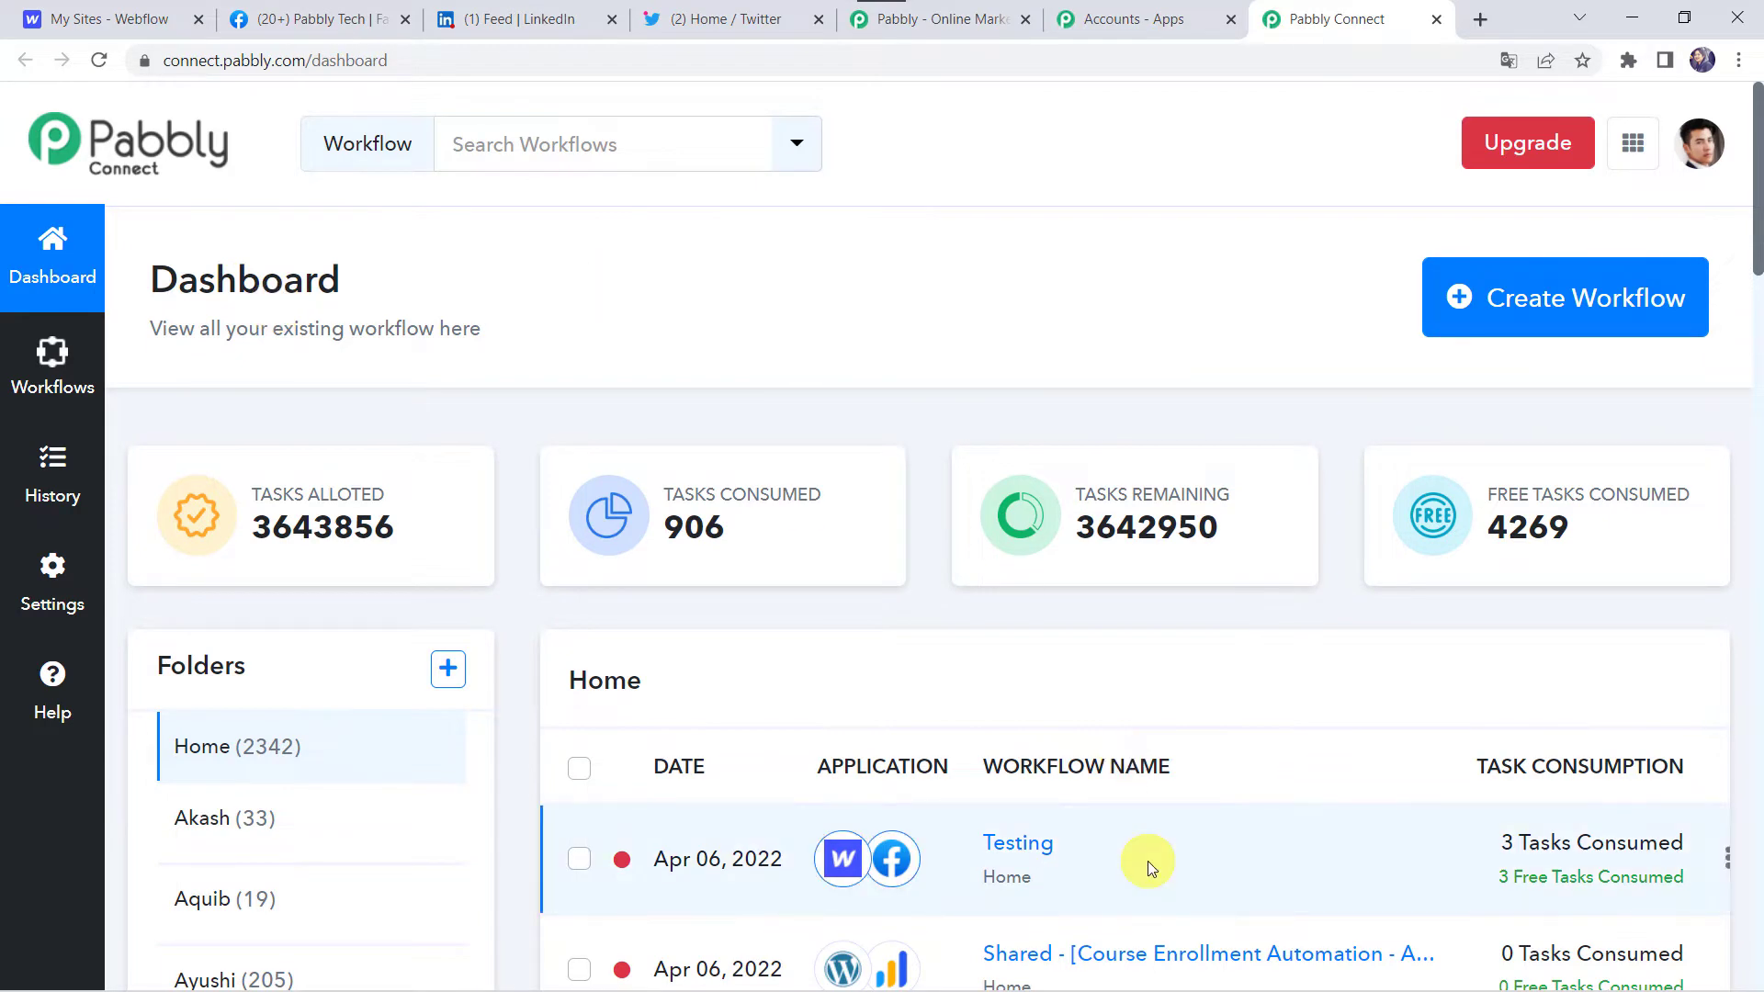
pyautogui.scroll(-5, 1142, 862)
pyautogui.scroll(5, 1149, 862)
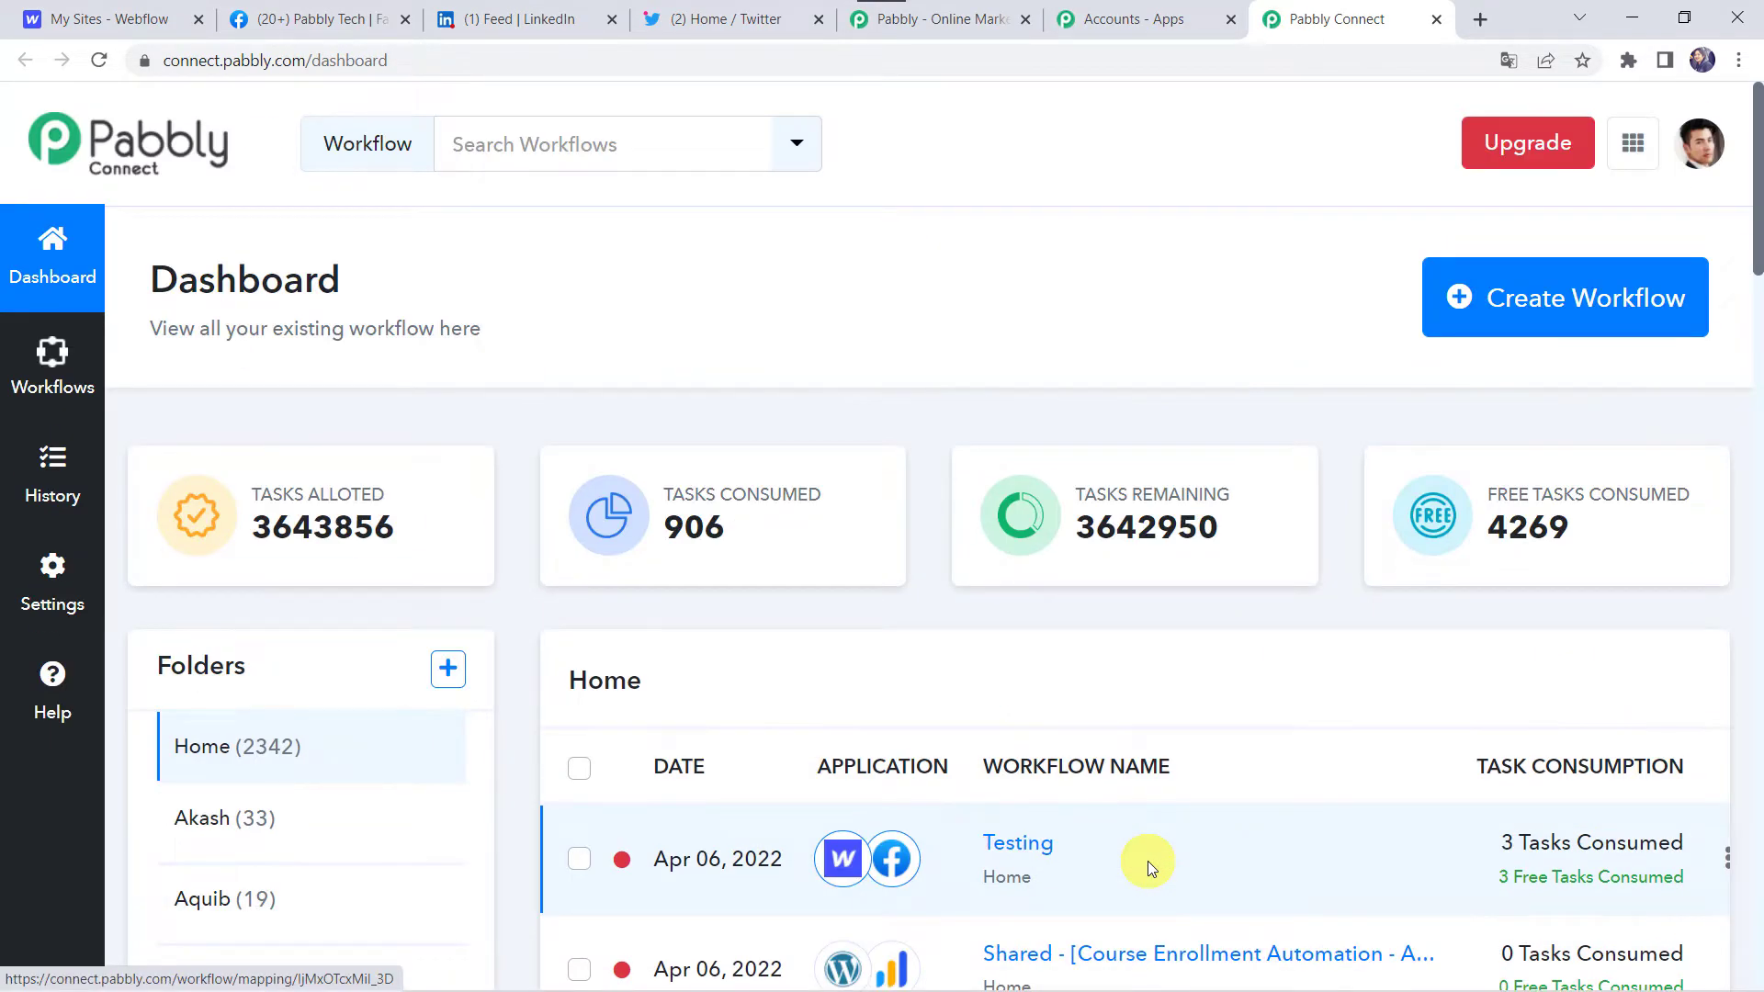
# Create a new workflow named 'Share Webflow Blog Posts on Social Media Platforms'
pyautogui.click(1577, 307)
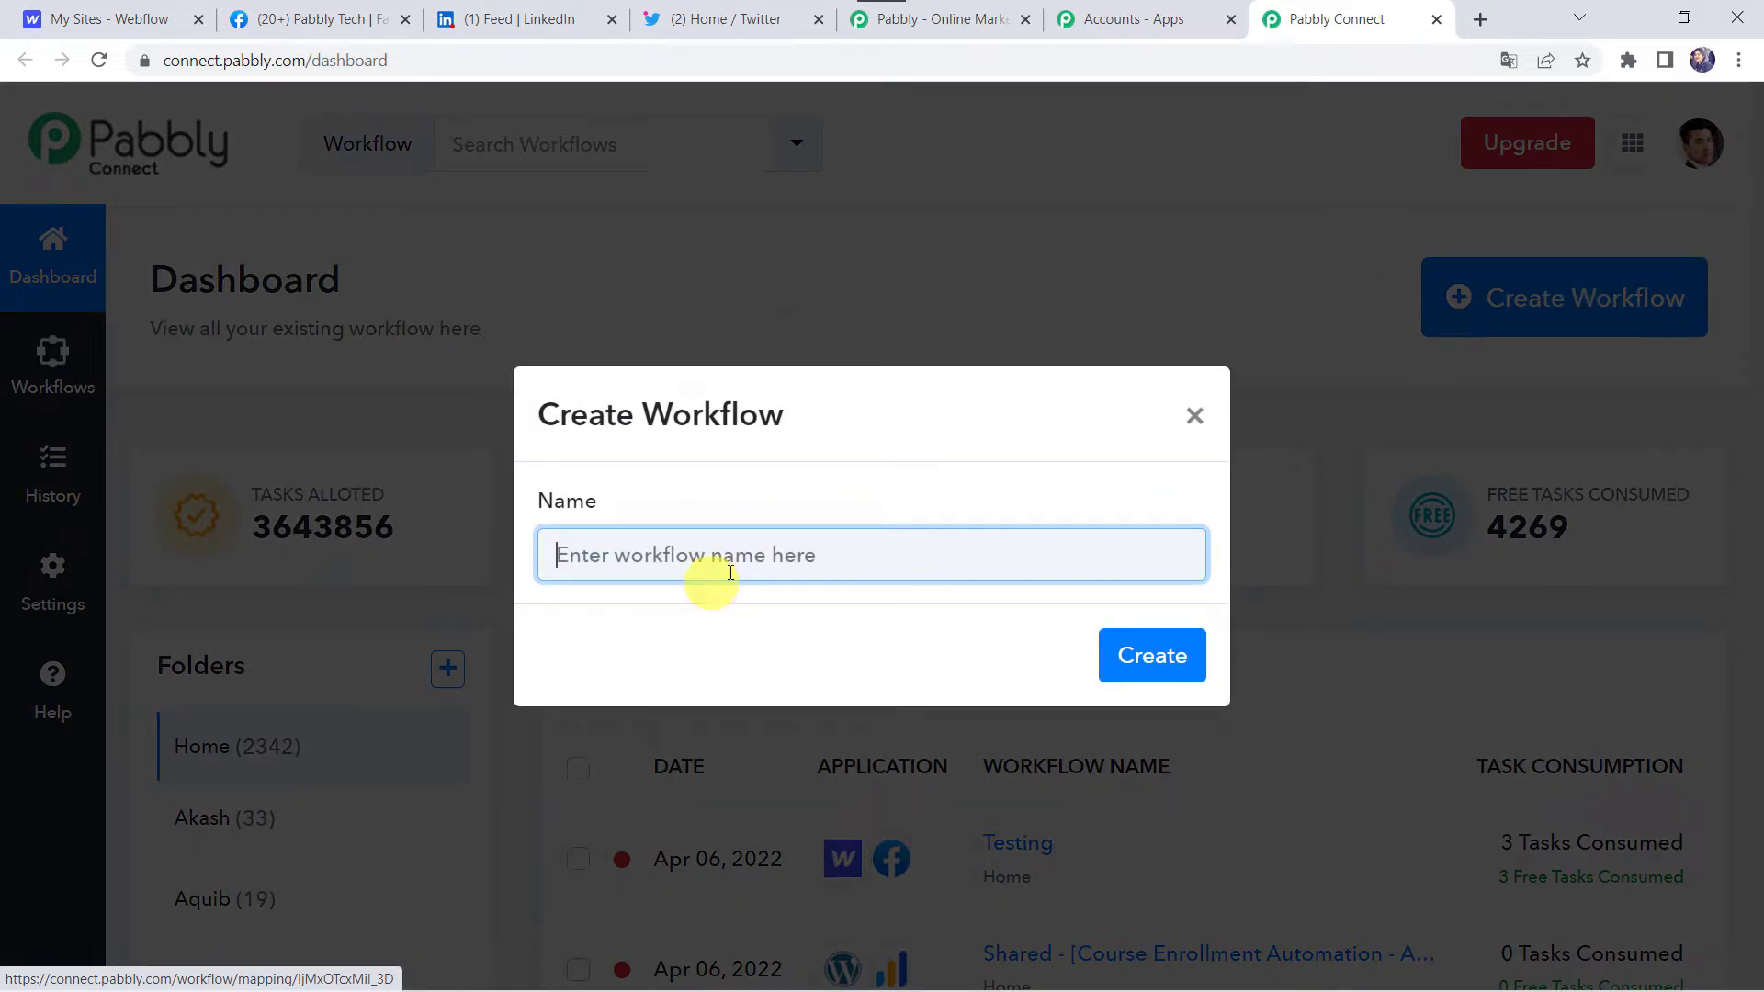
pyautogui.click(738, 571)
pyautogui.write('Share Webflow Blog Posts on Social Media Platforms')
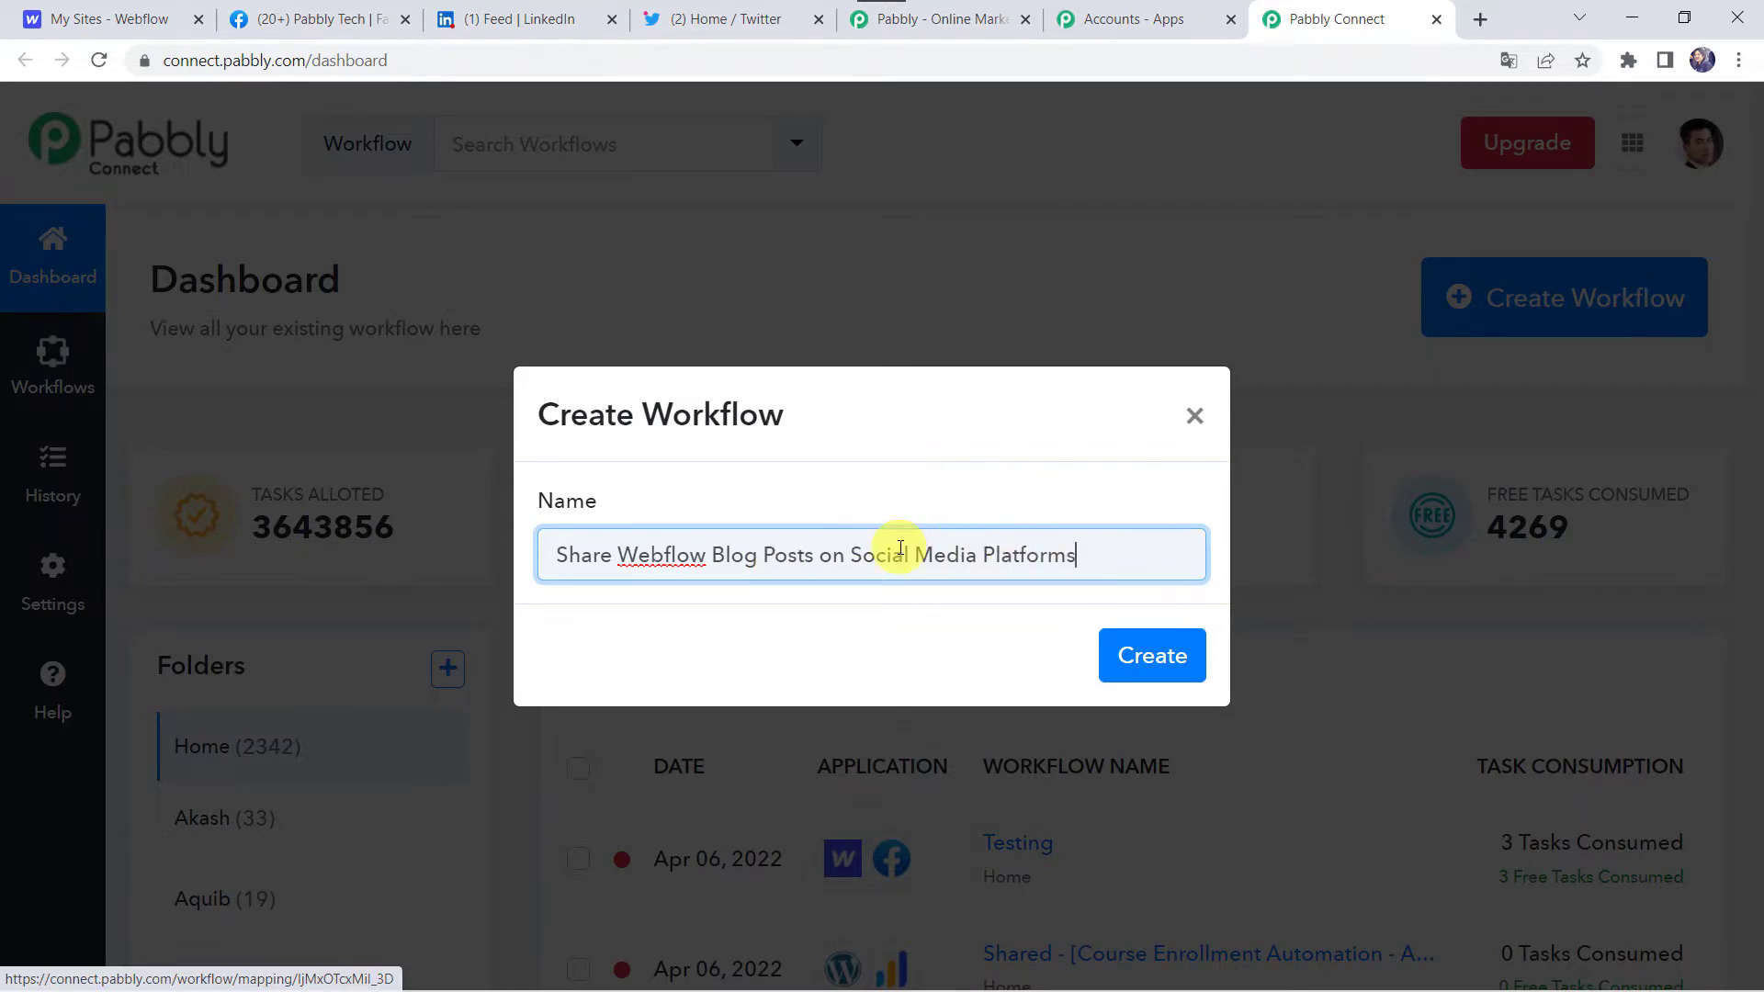
pyautogui.click(1156, 658)
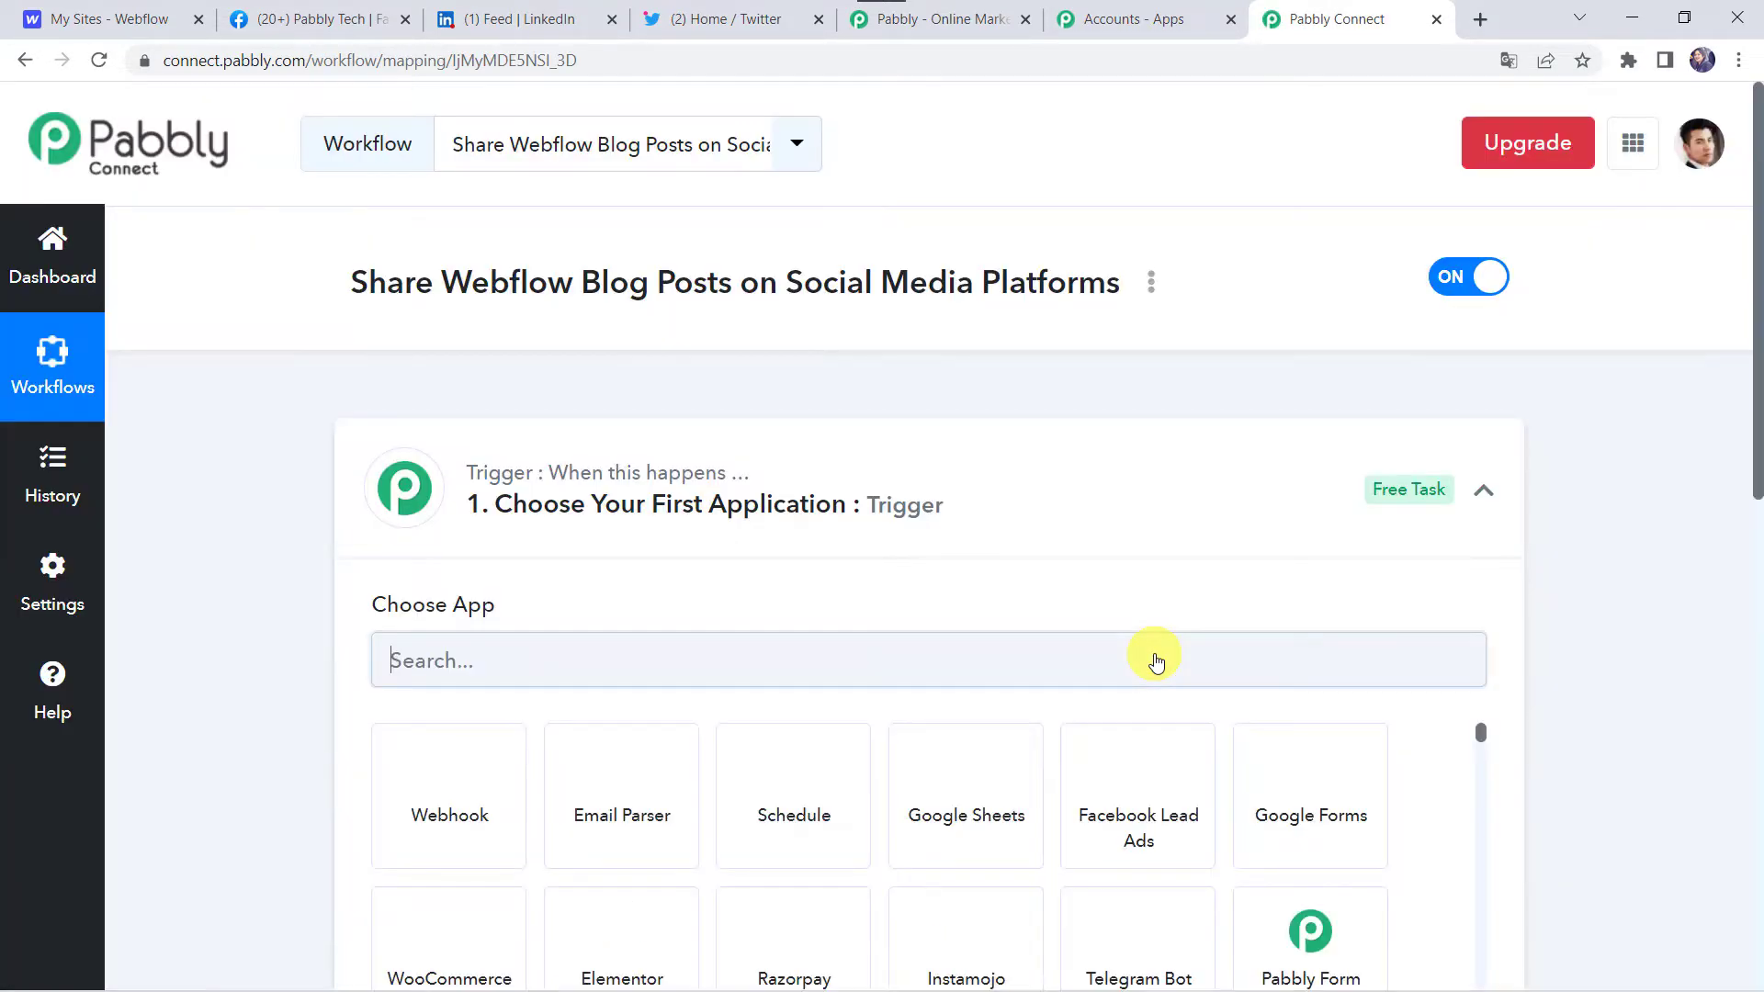
# Set the trigger app to Webflow with the Collection Item Created event
pyautogui.click(946, 508)
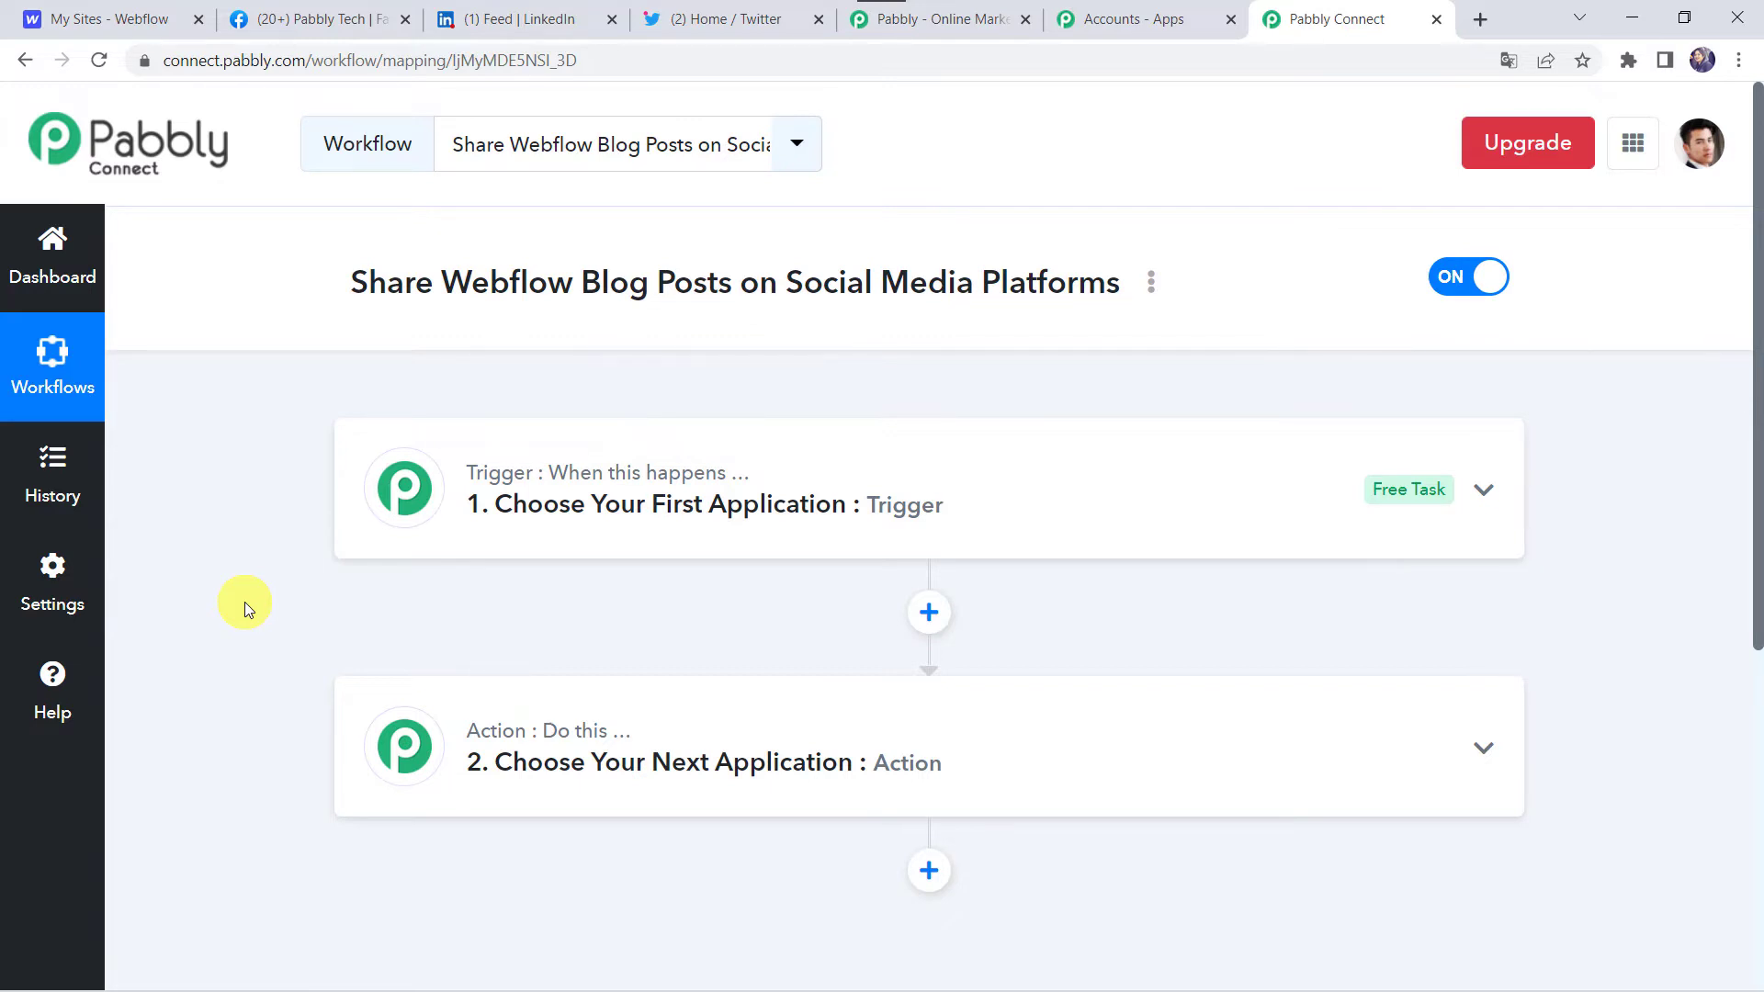
pyautogui.click(990, 486)
pyautogui.click(503, 652)
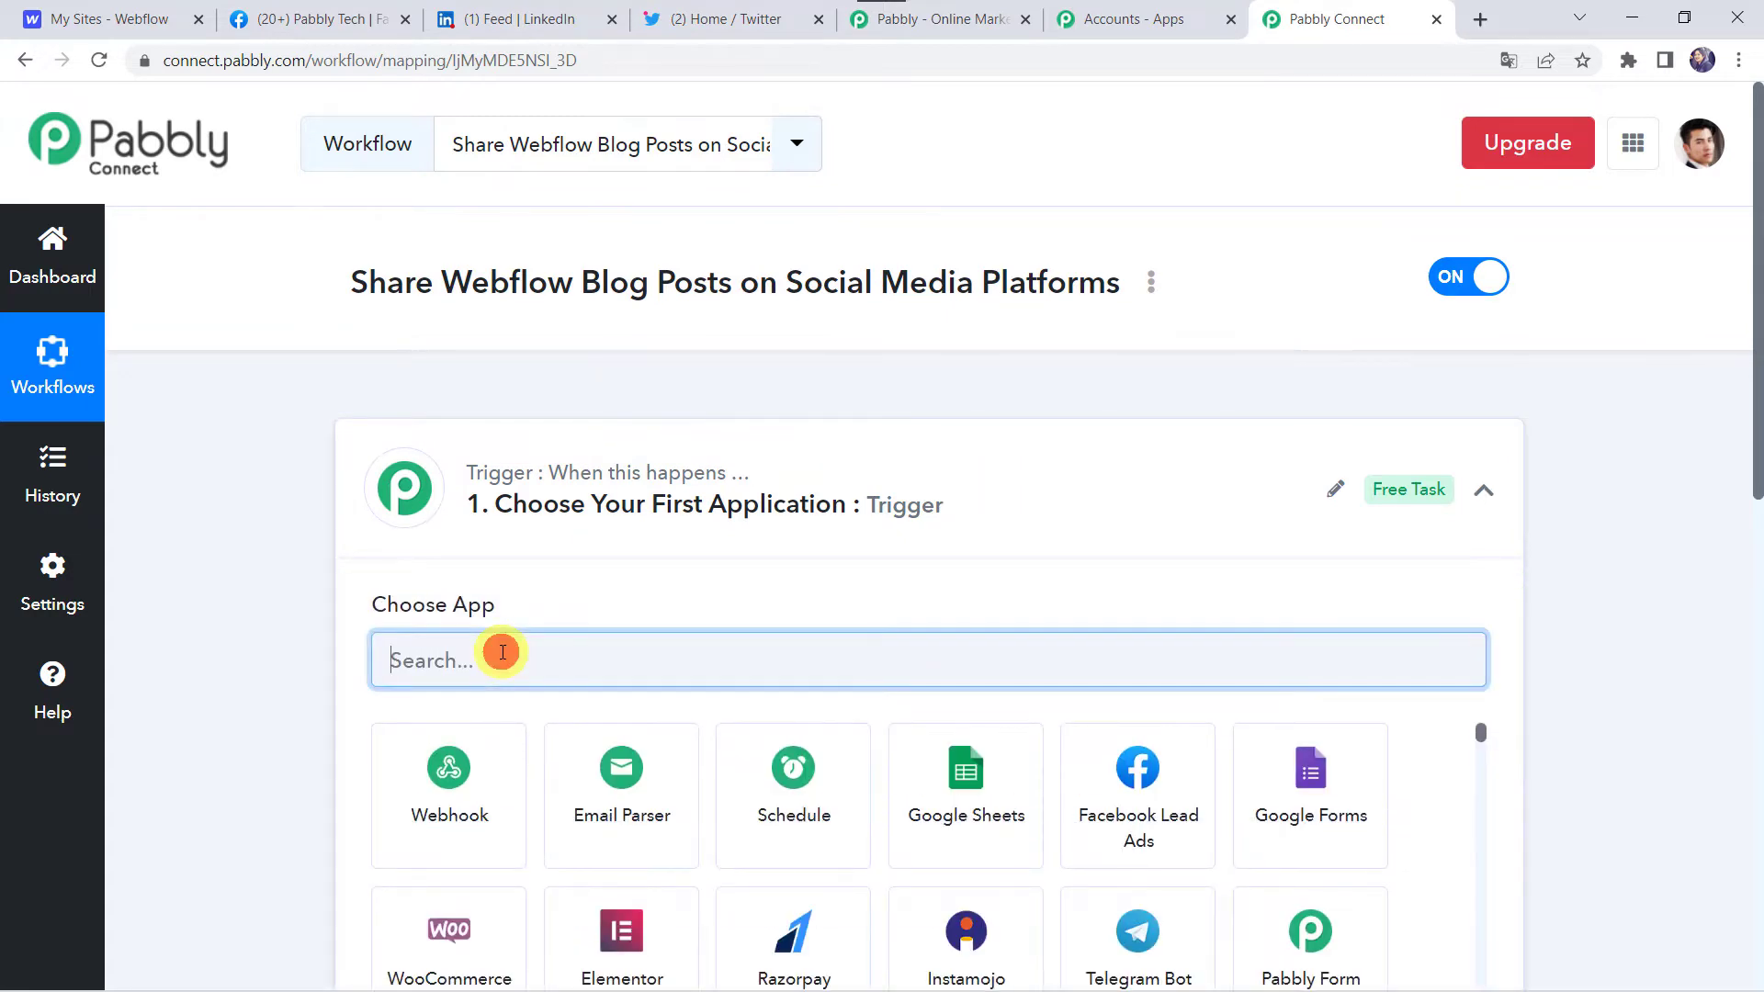
pyautogui.write('Webfl')
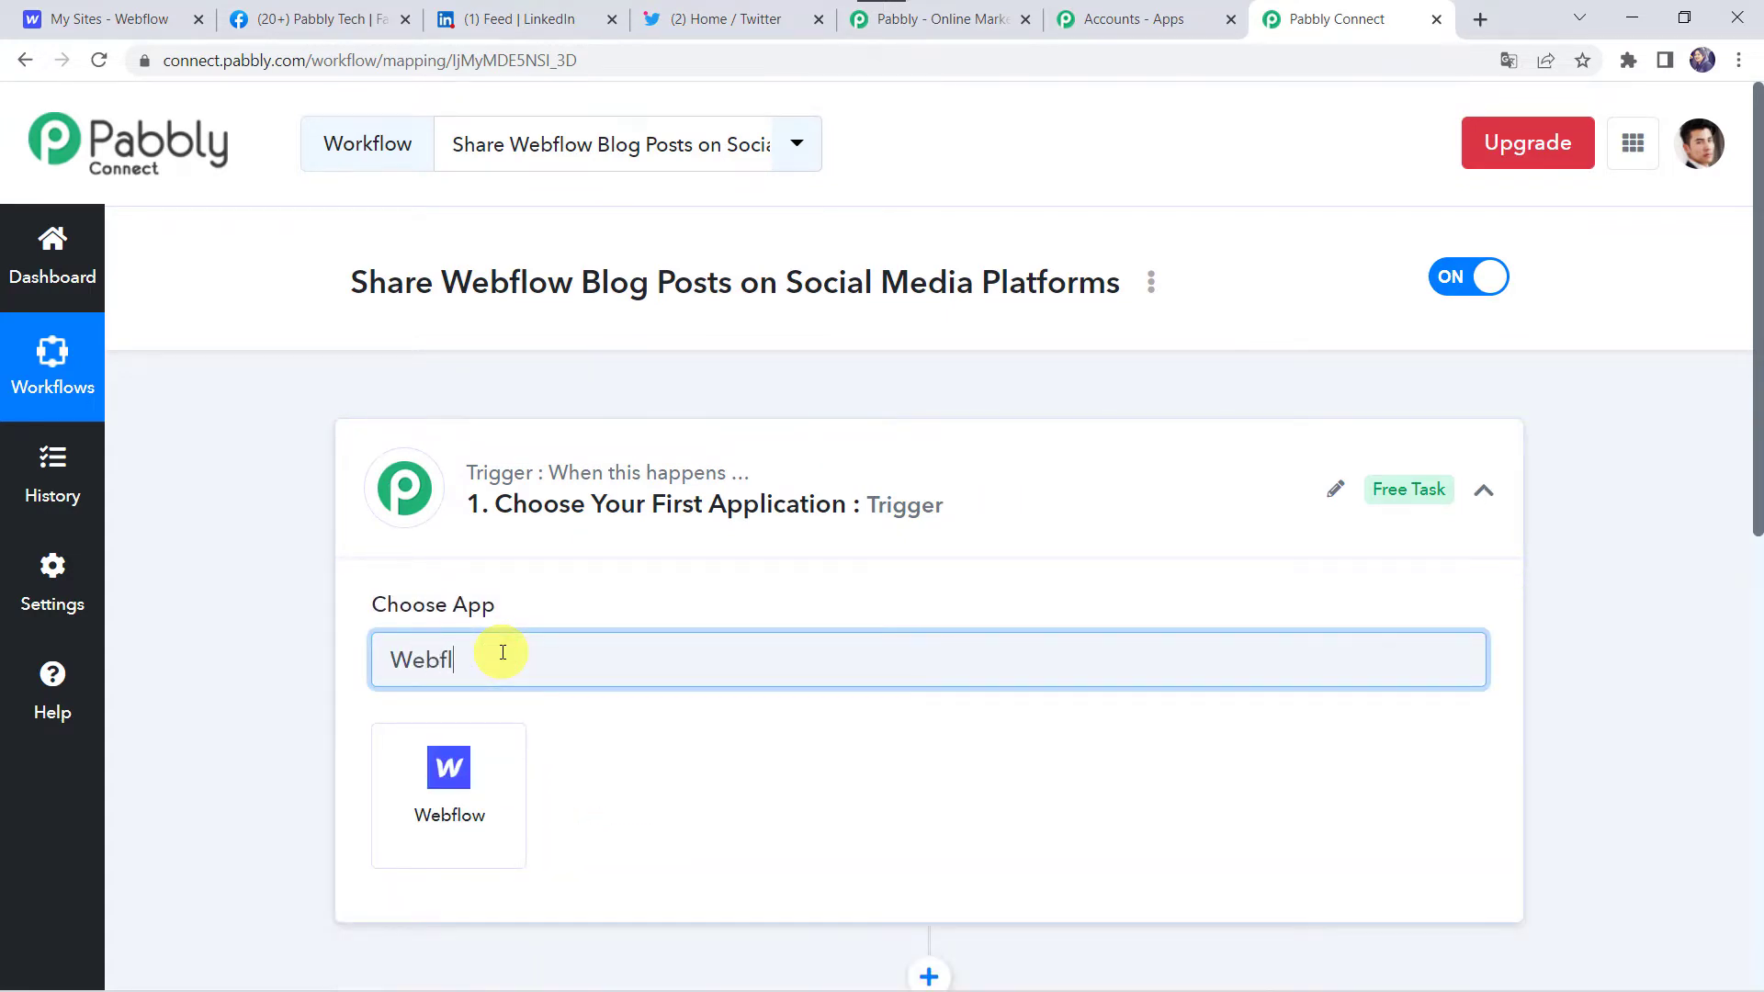
pyautogui.click(475, 782)
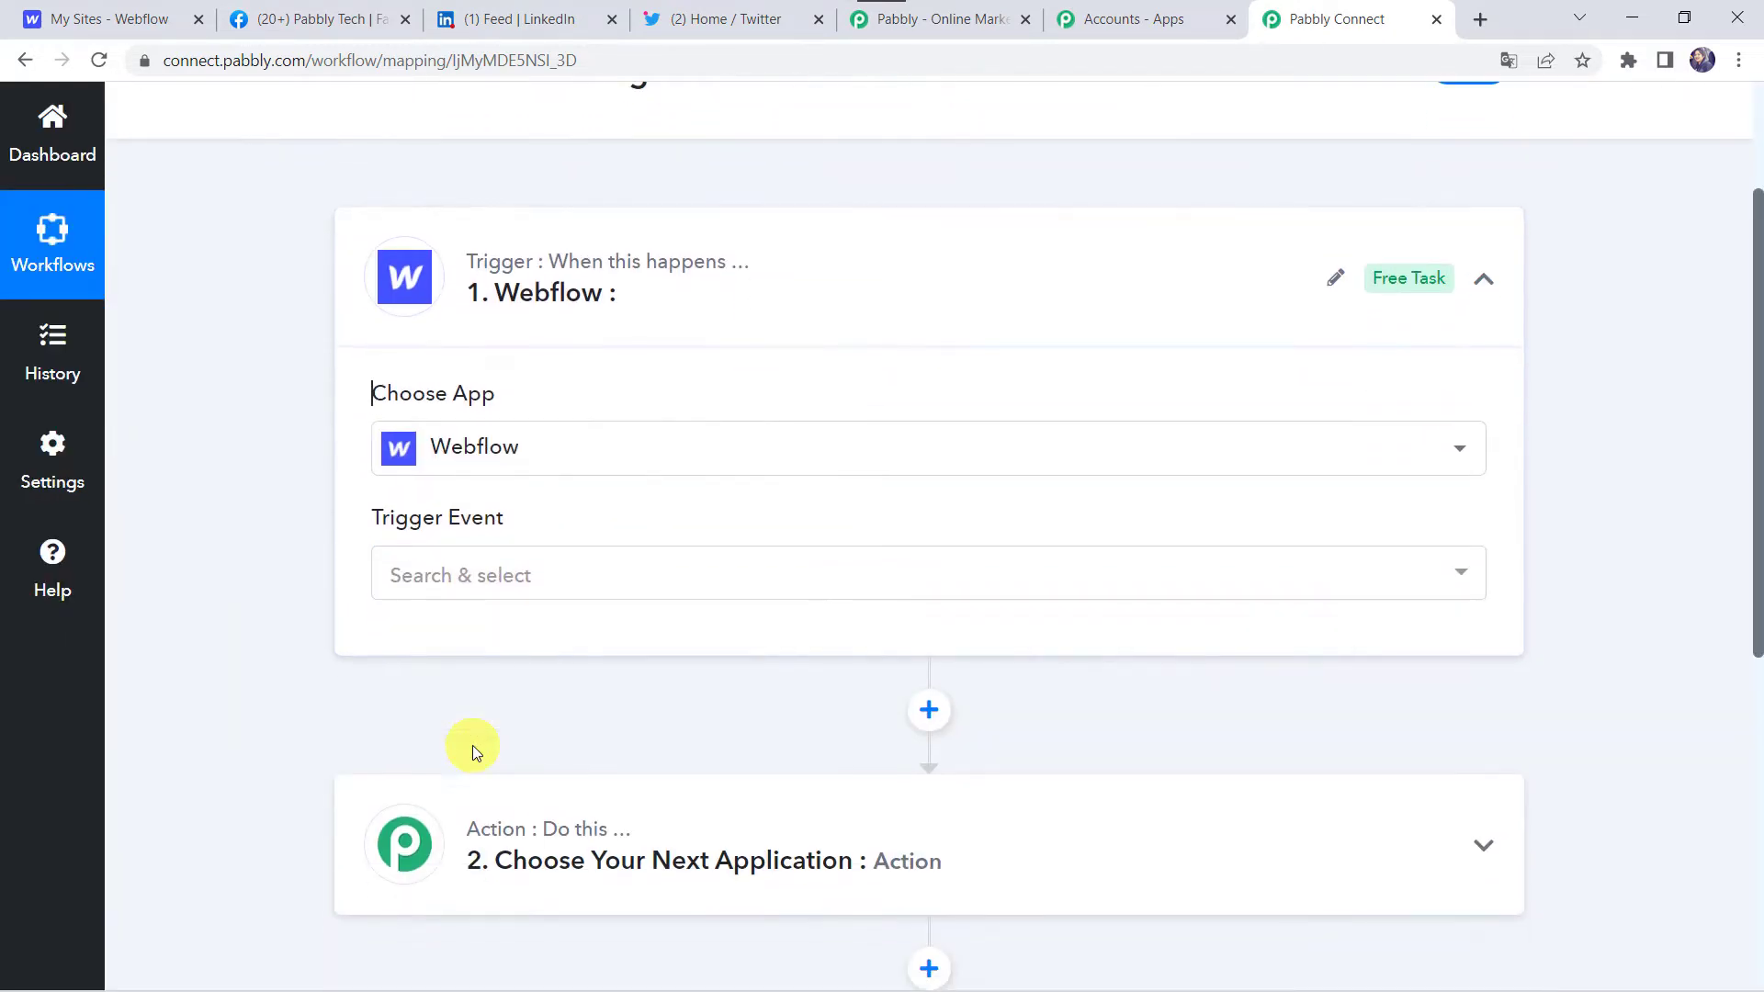
pyautogui.click(504, 579)
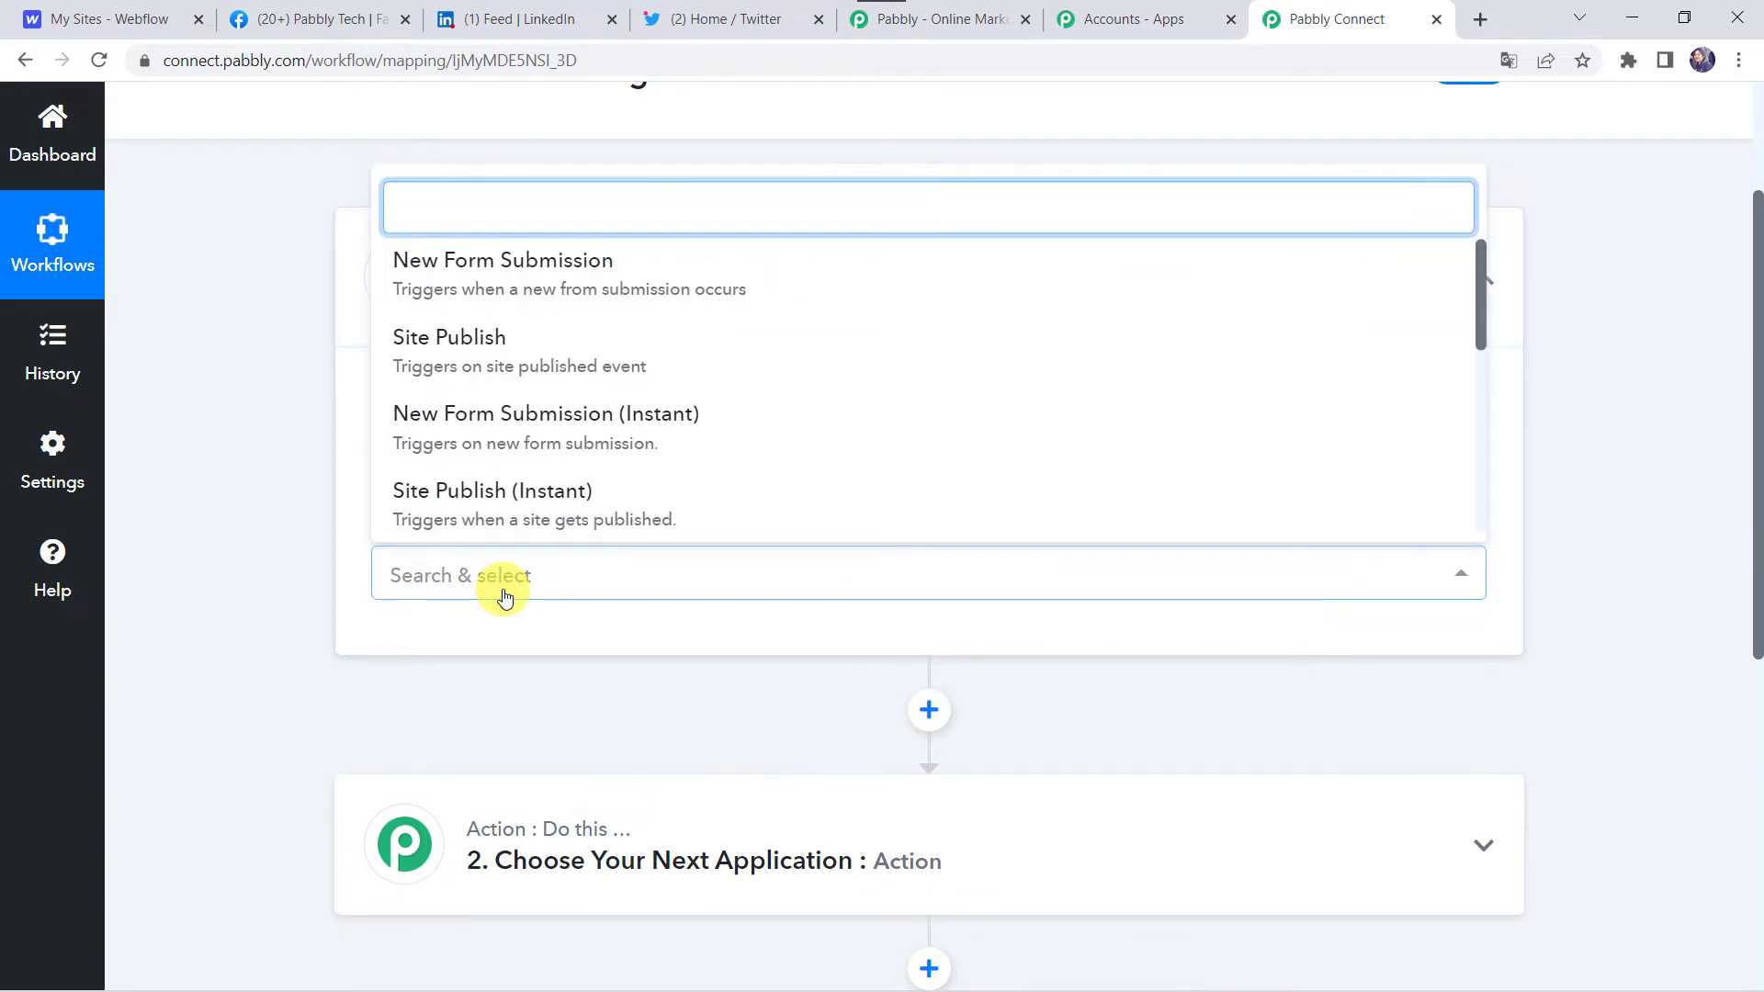
pyautogui.write('Collec')
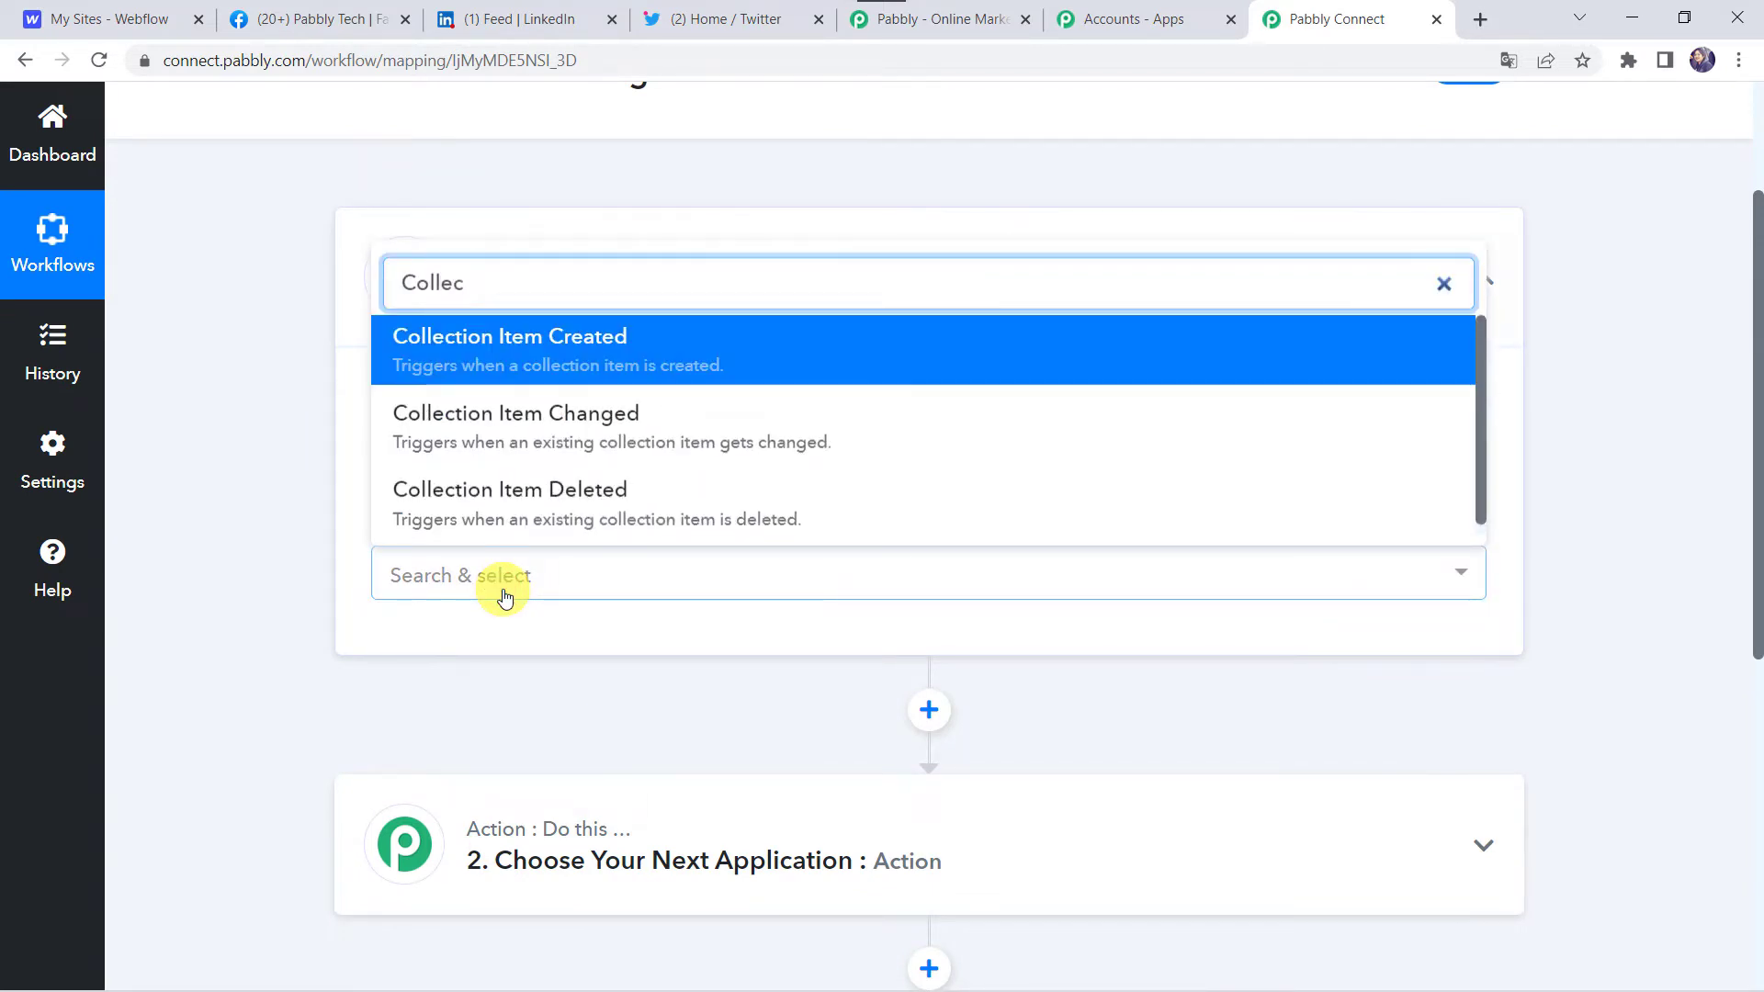
pyautogui.click(598, 357)
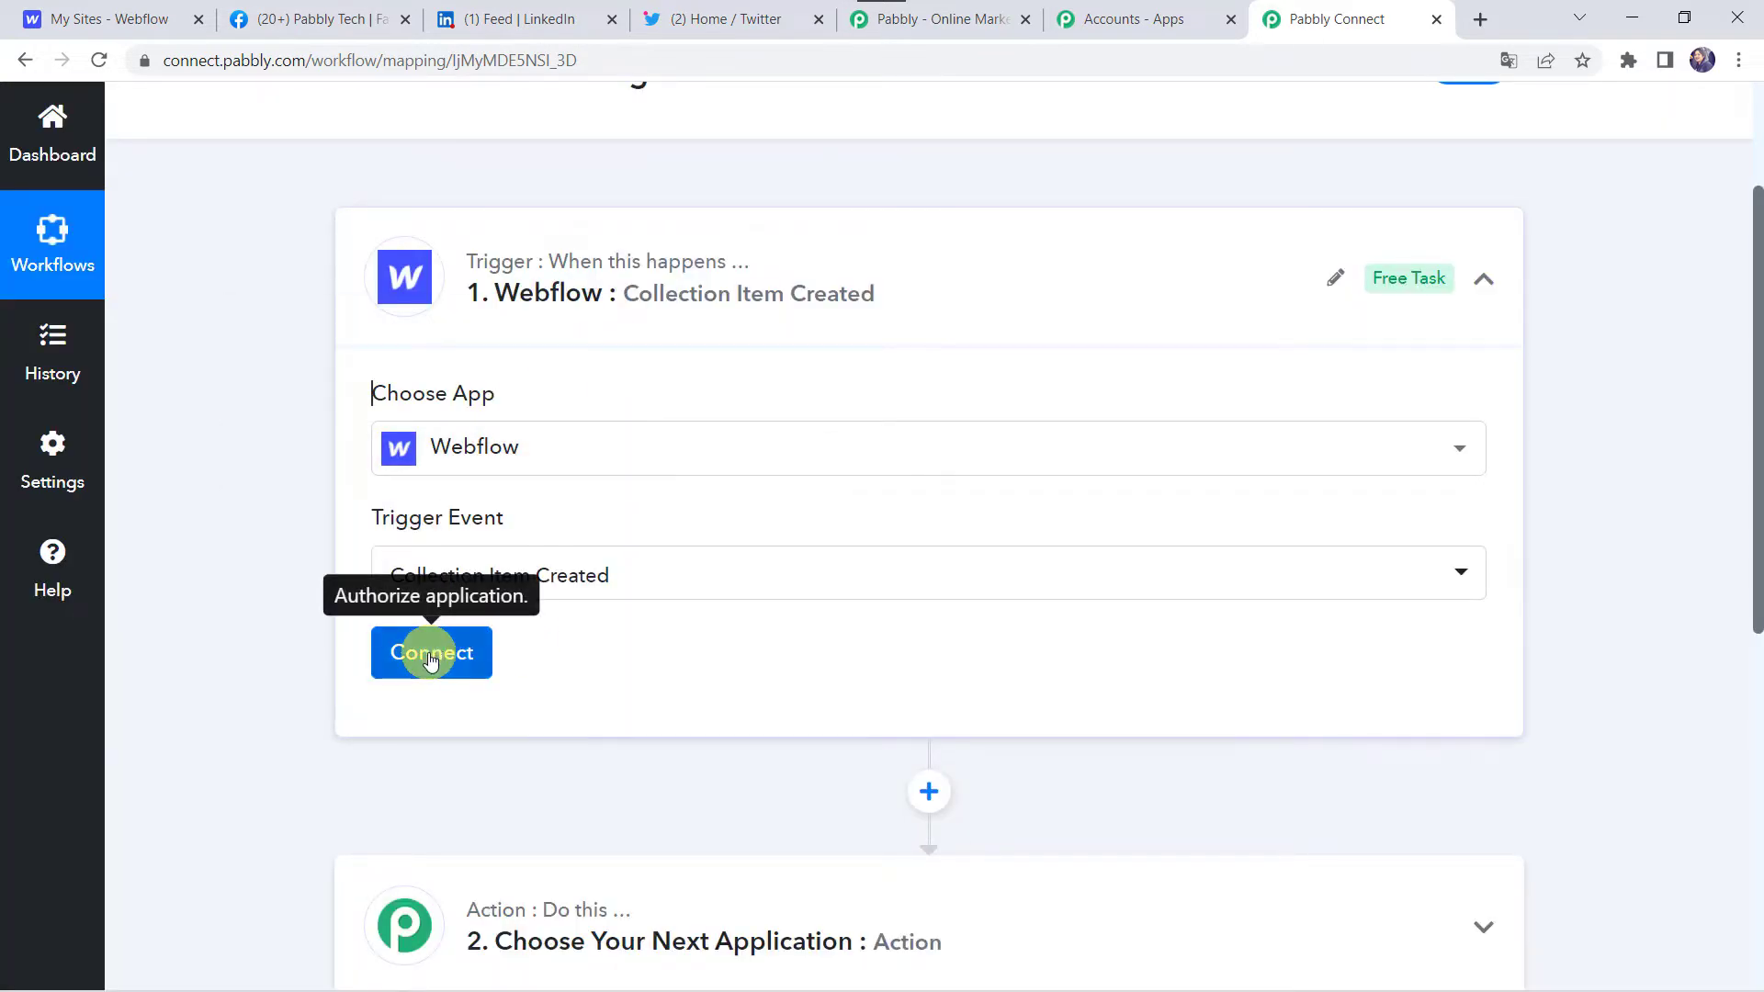
# Start a new Webflow connection requiring an API token, then go to the Webflow My Sites tab
pyautogui.click(431, 658)
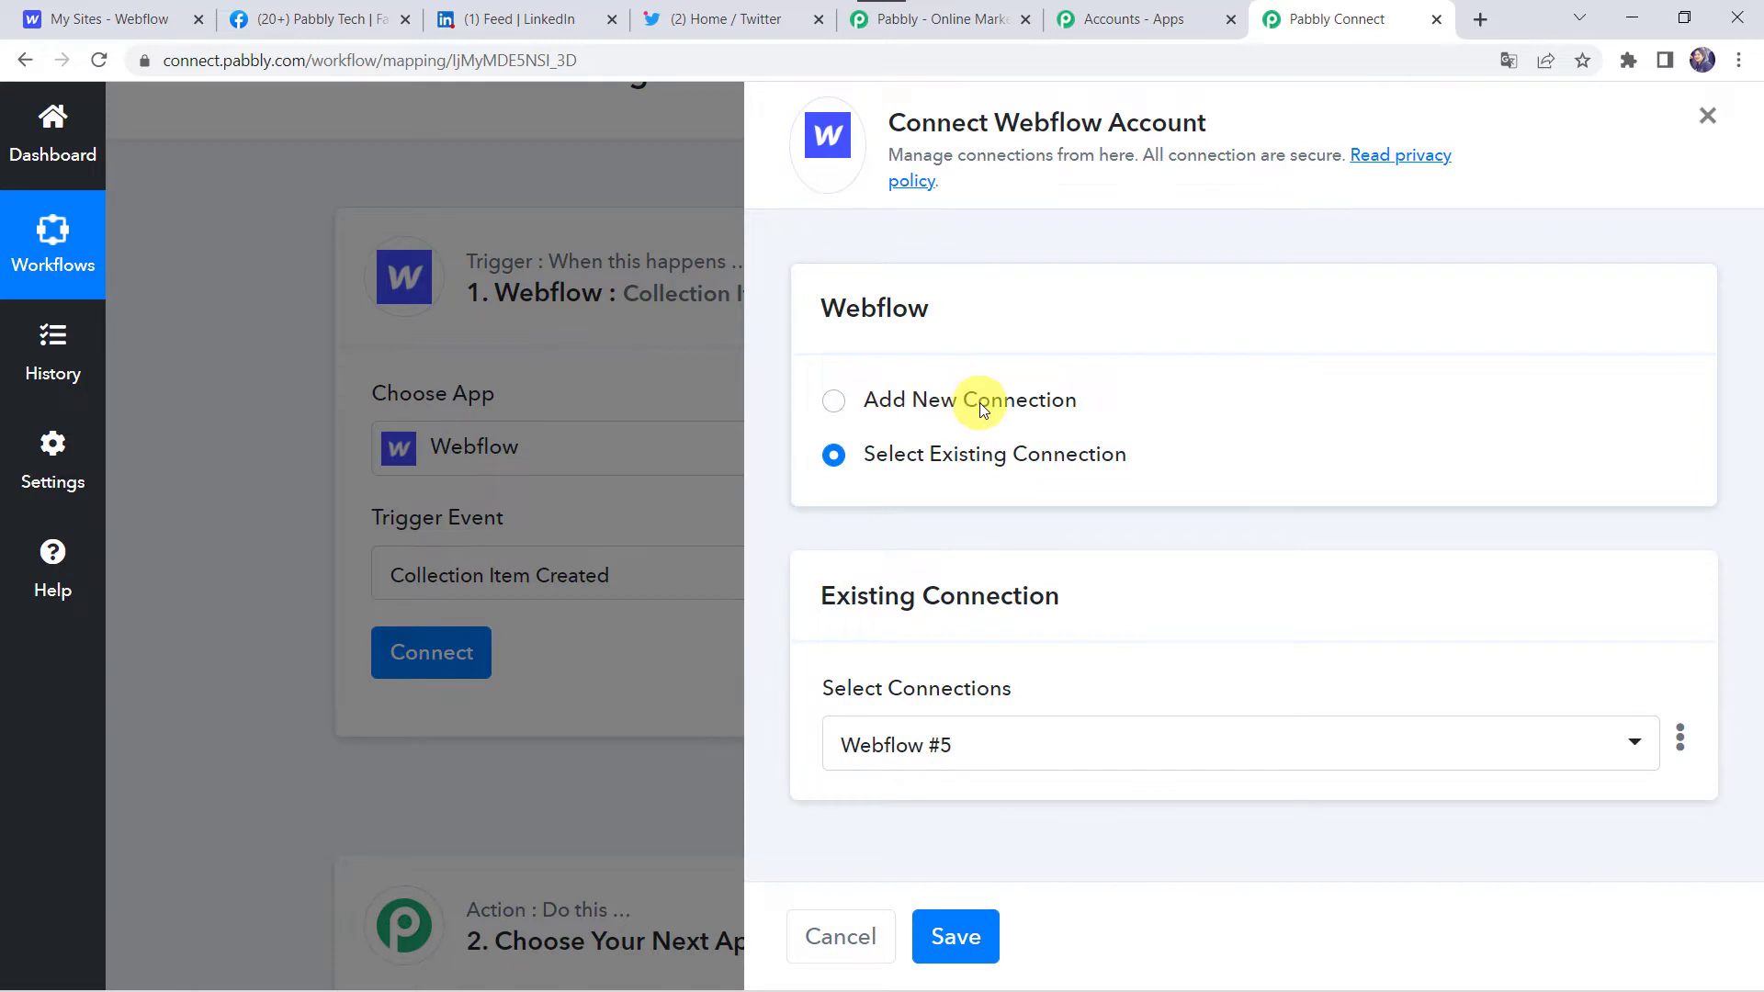
pyautogui.click(979, 403)
pyautogui.scroll(-2, 875, 691)
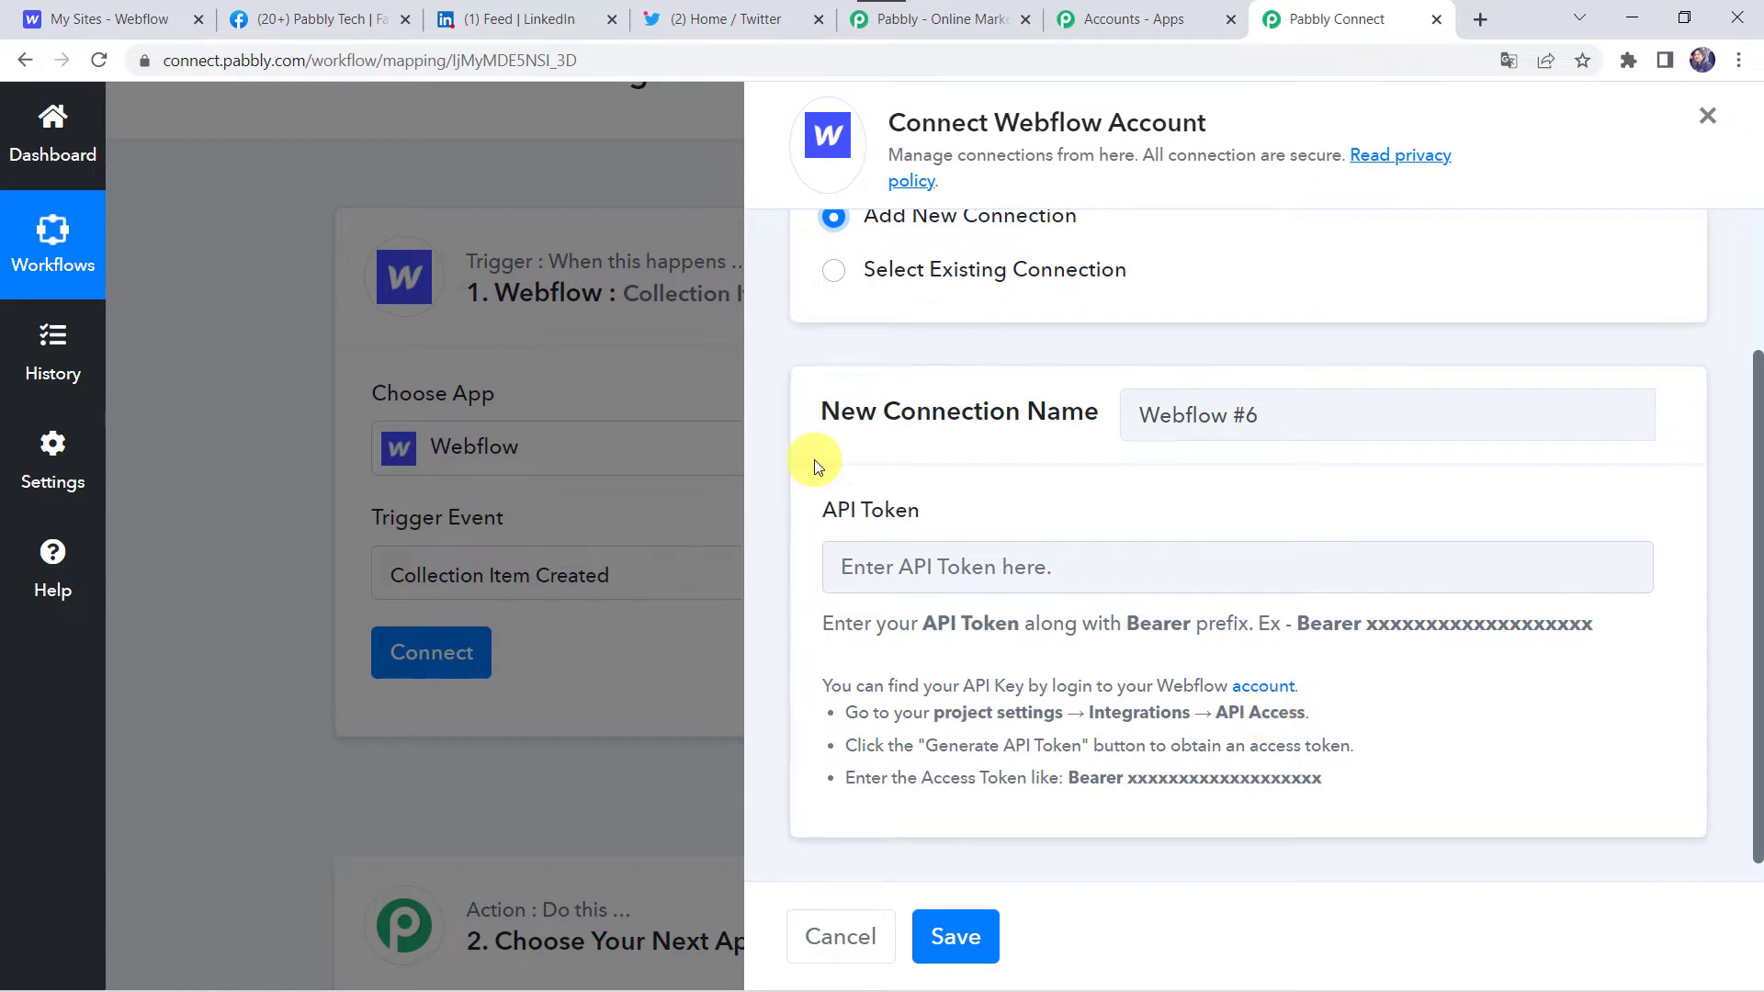
pyautogui.click(147, 7)
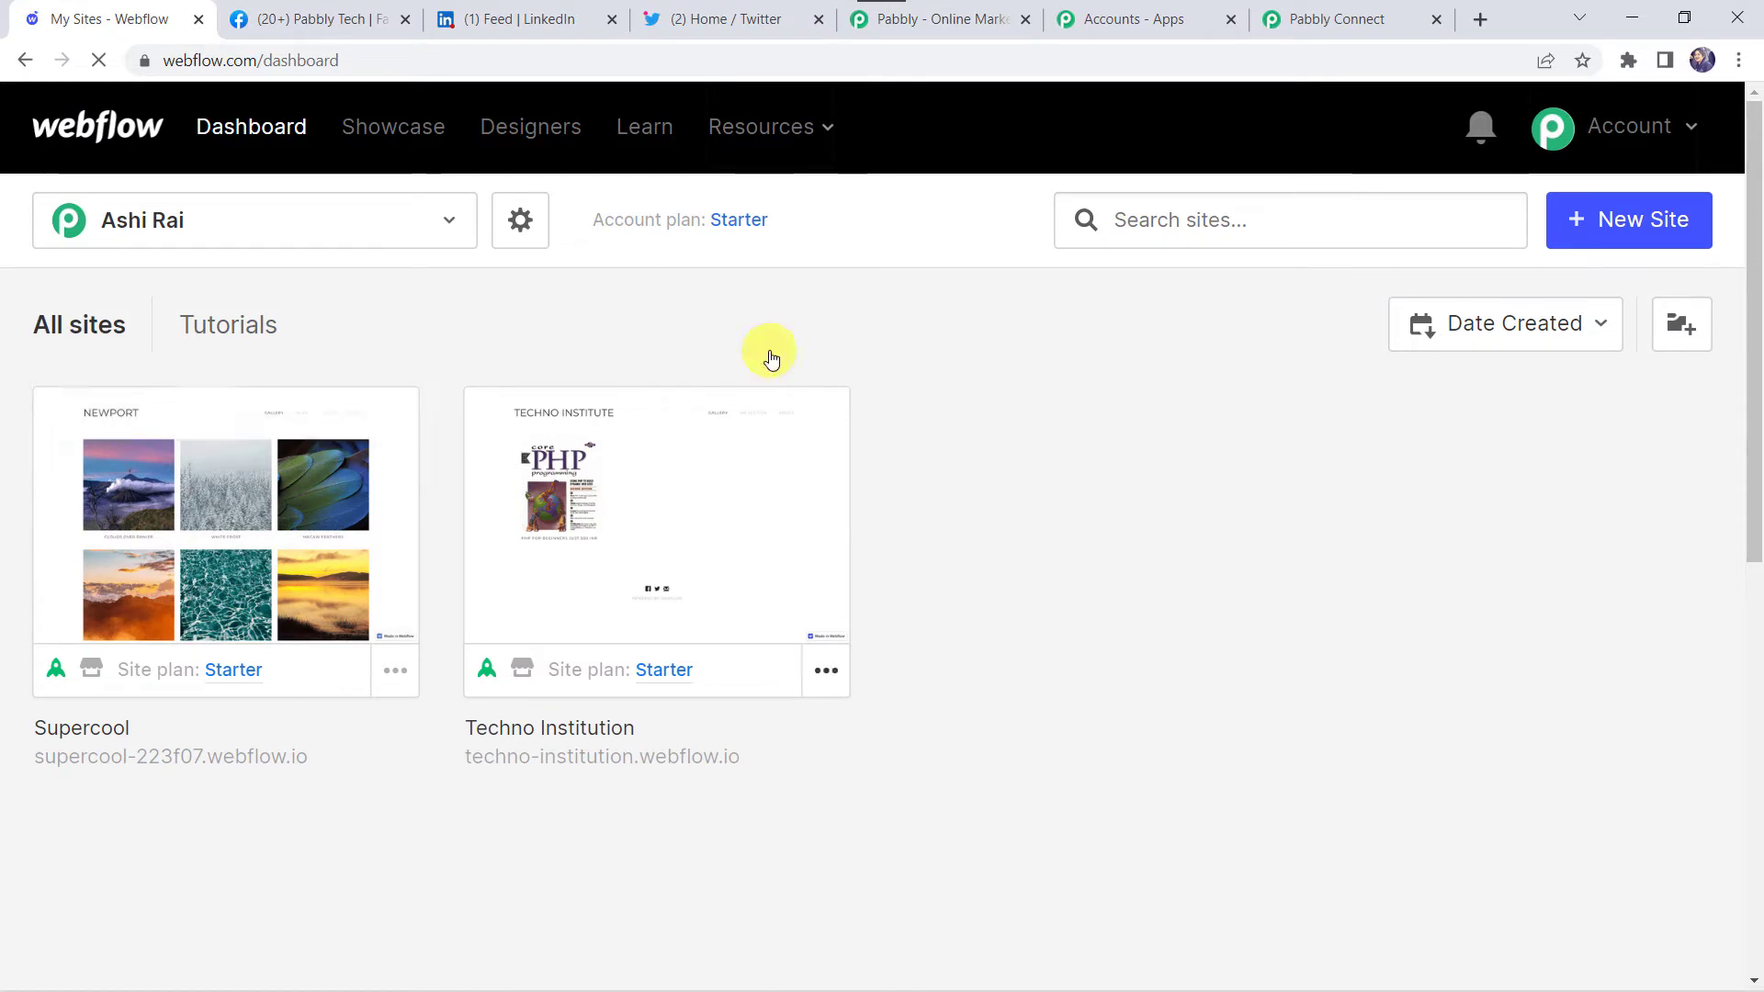
# Open the Supercool site's project settings in Webflow
pyautogui.click(303, 225)
pyautogui.click(301, 283)
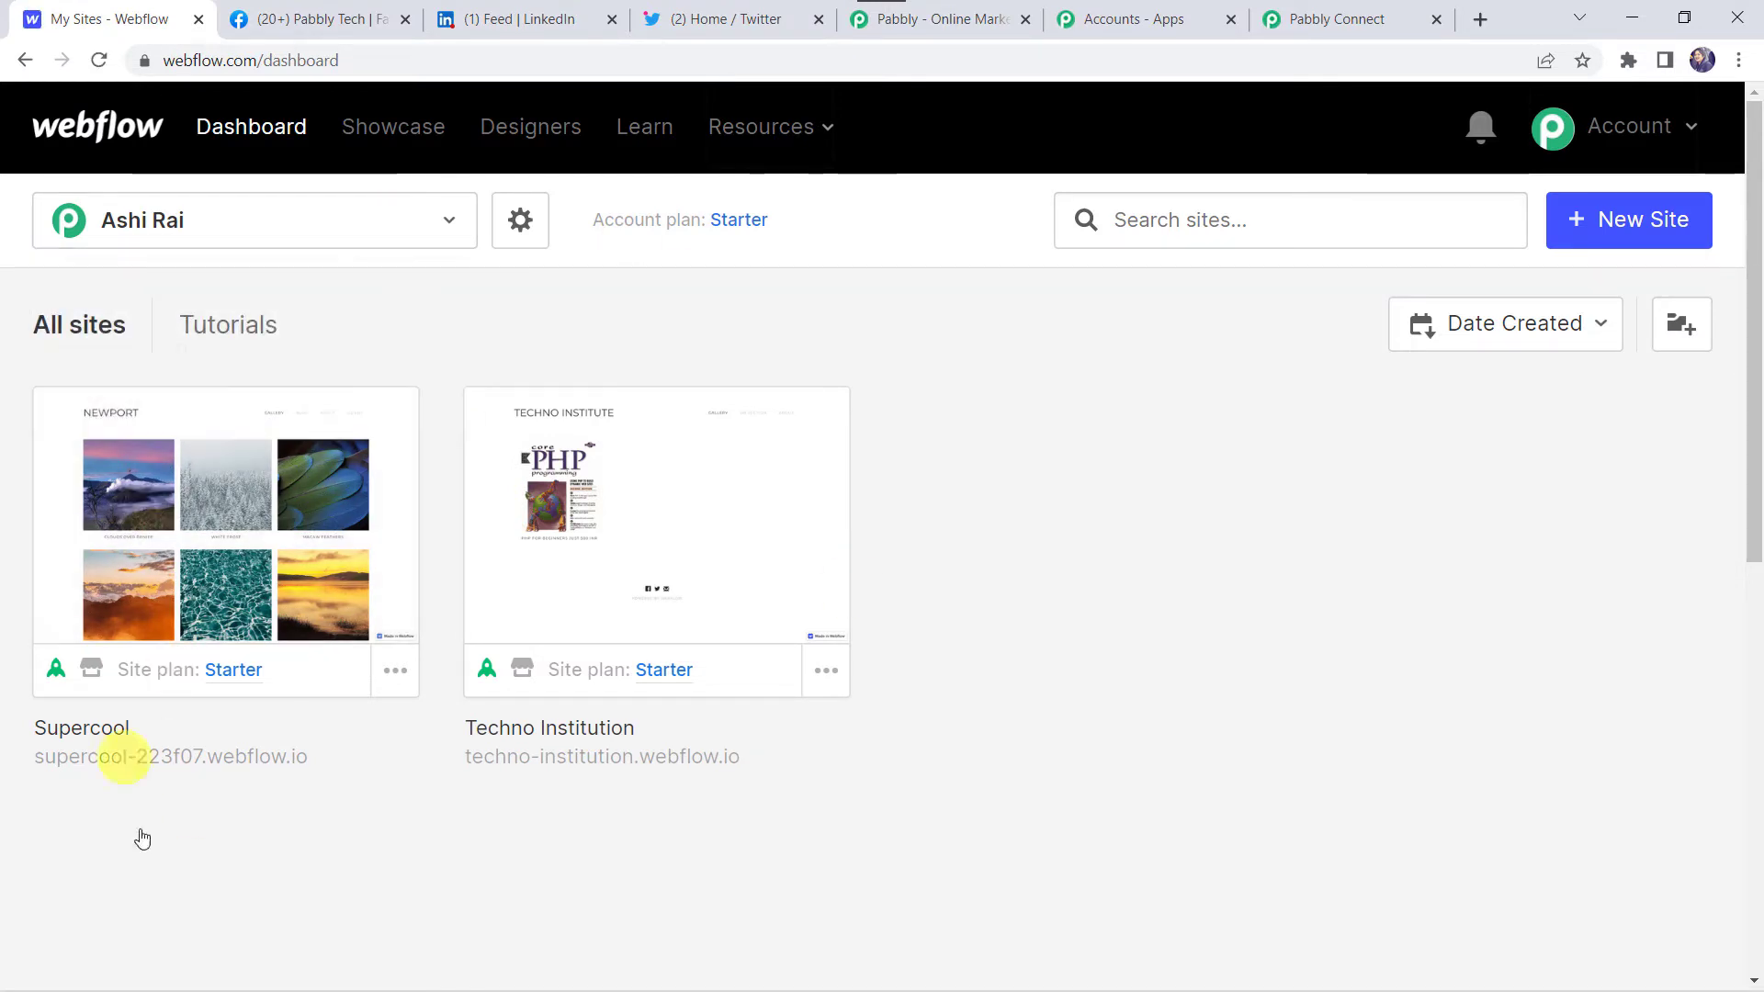
pyautogui.click(200, 568)
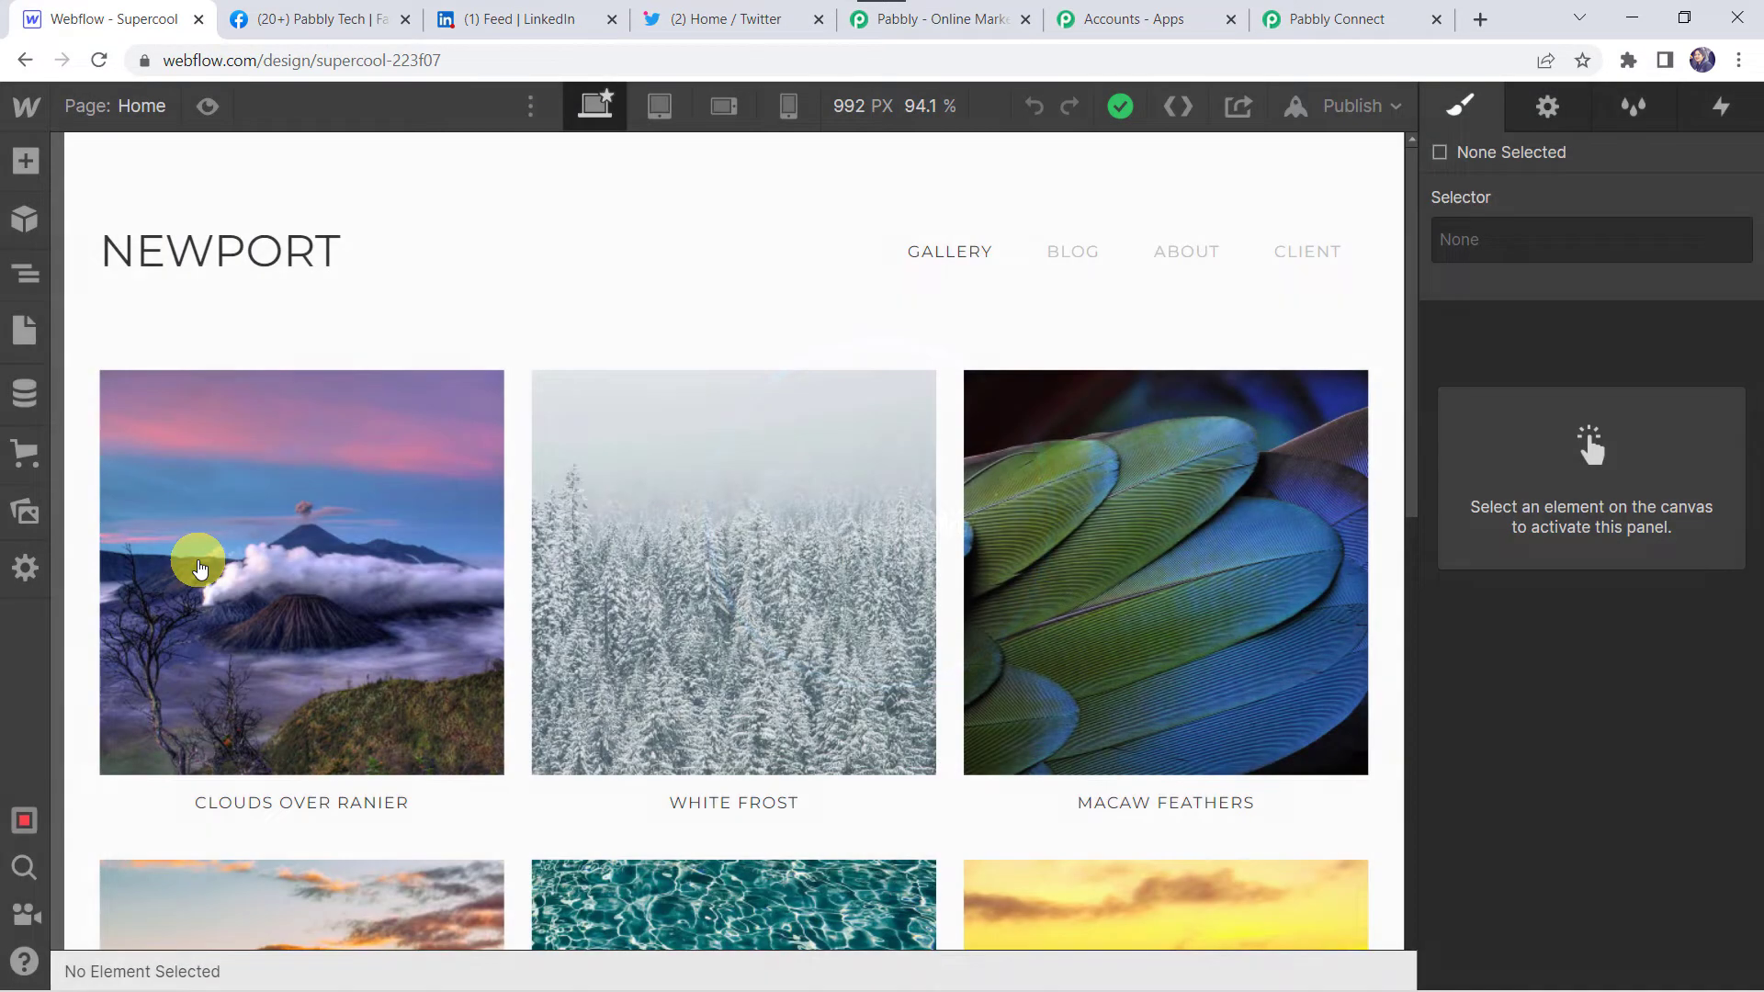
pyautogui.click(26, 108)
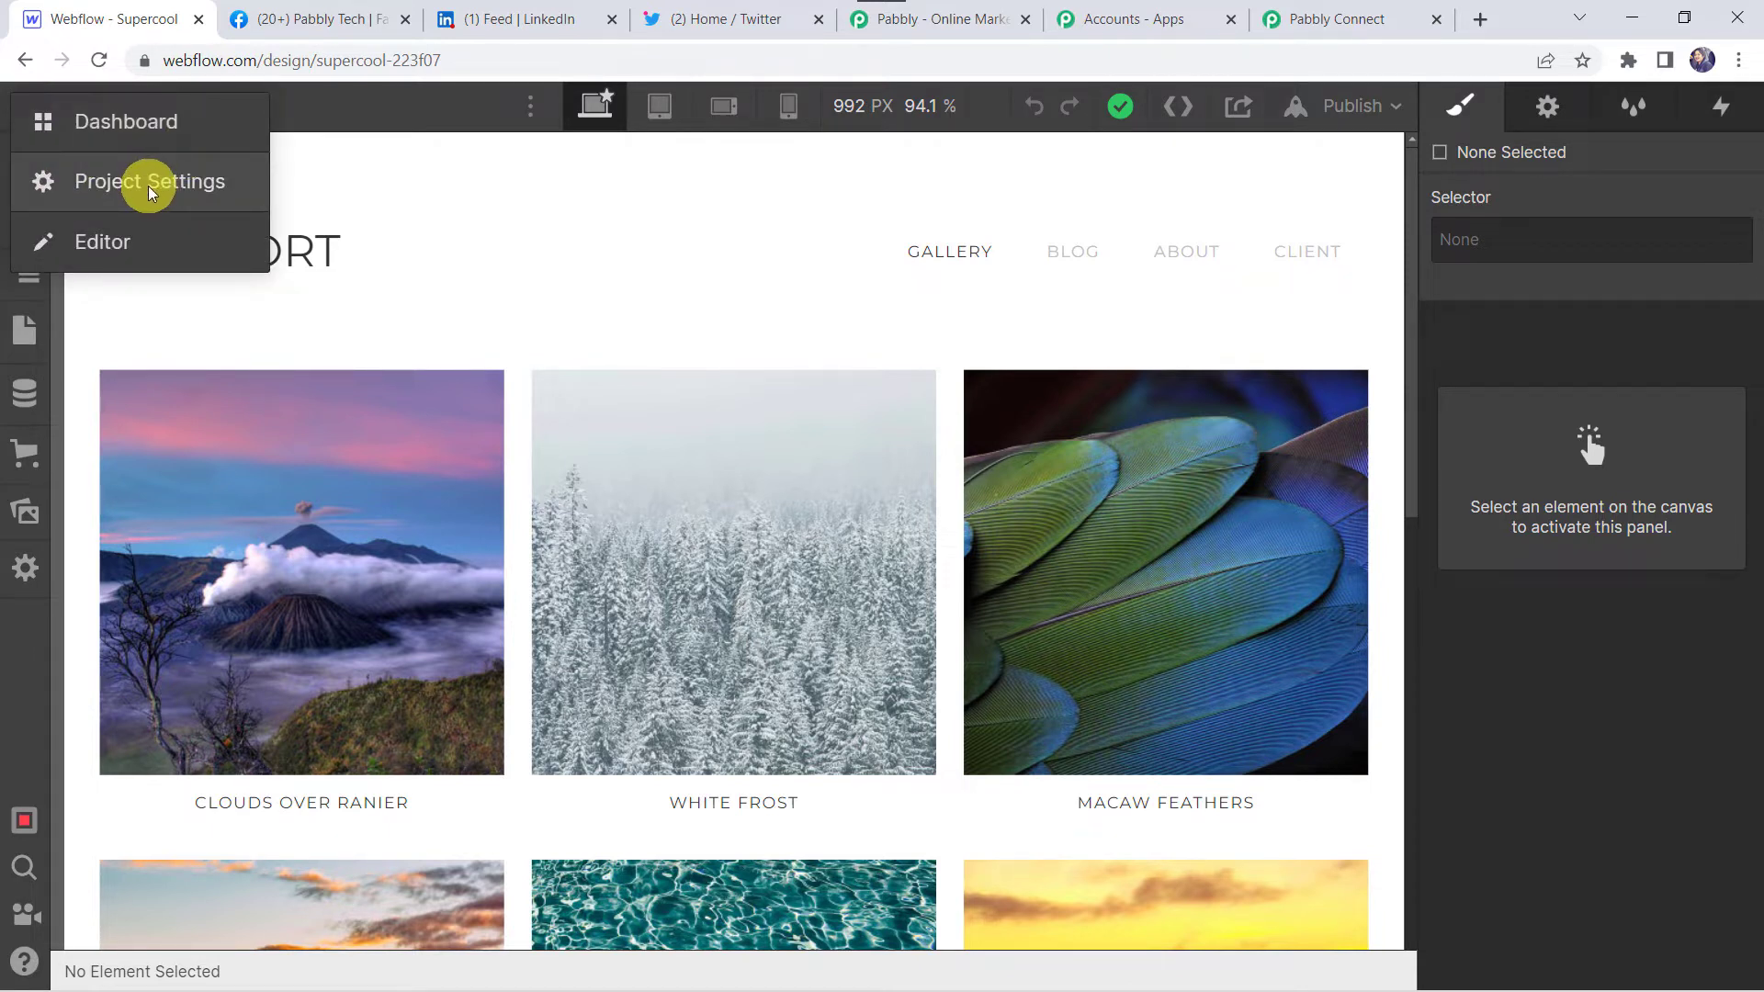
pyautogui.click(109, 188)
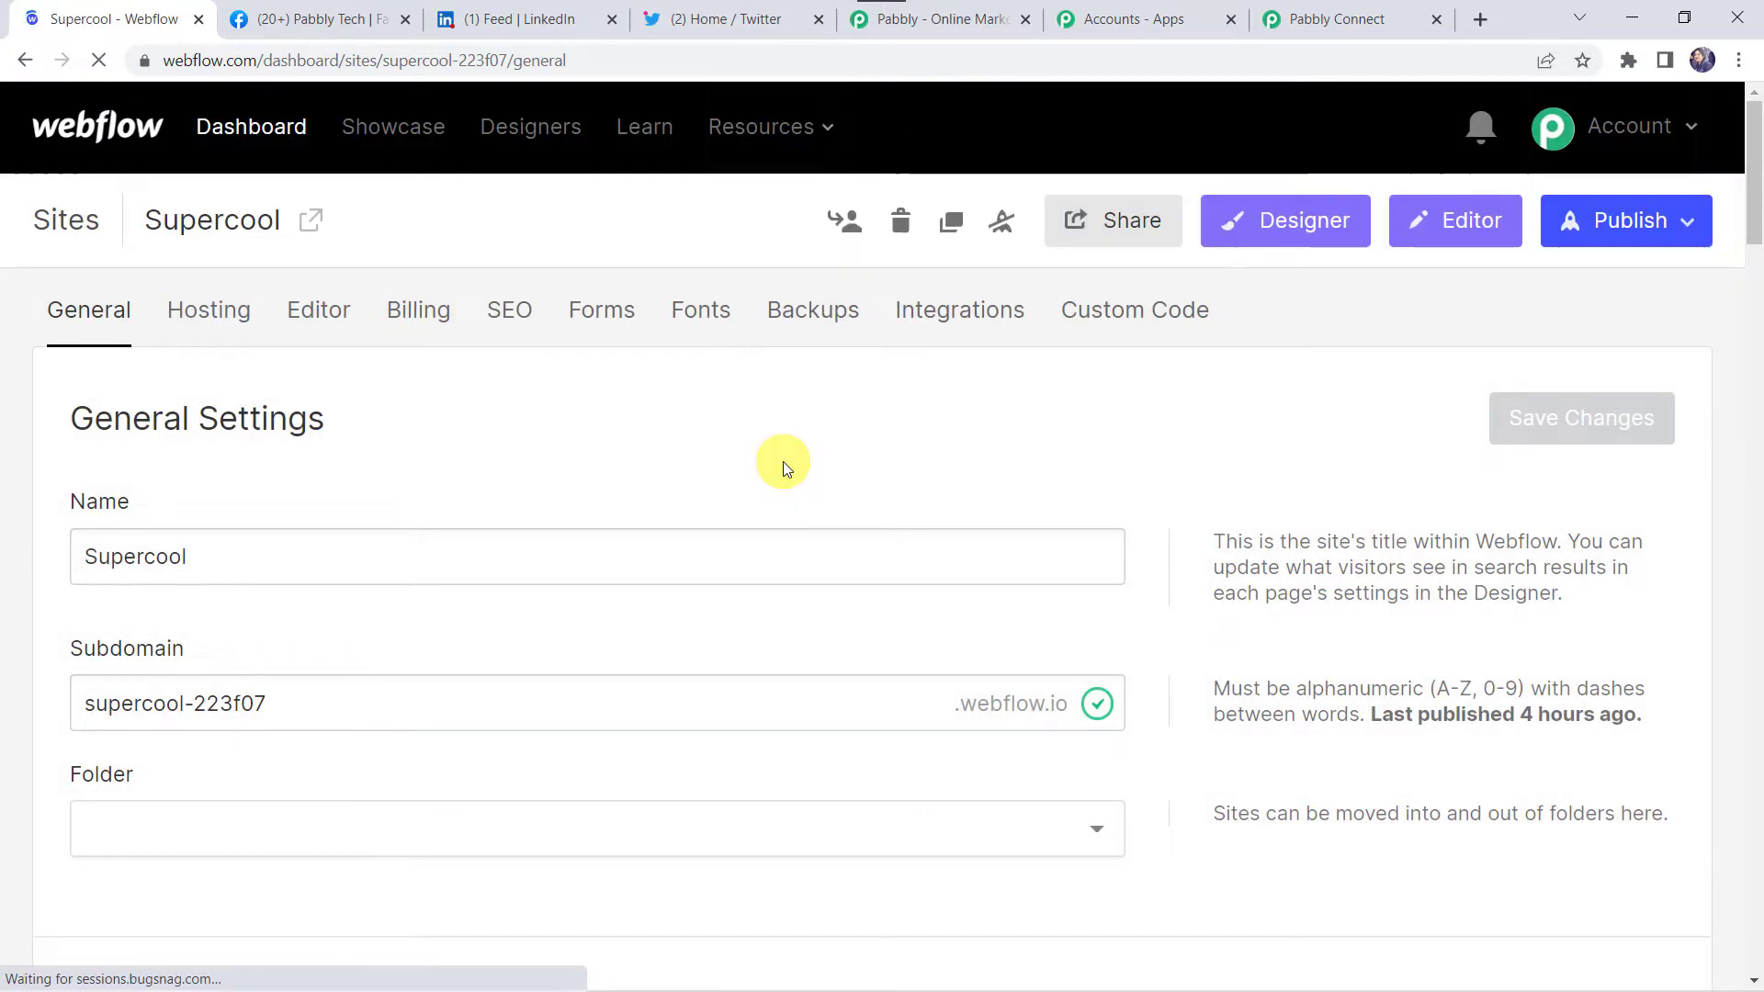
# Generate and copy a new API token under Integrations > API Access
pyautogui.click(989, 312)
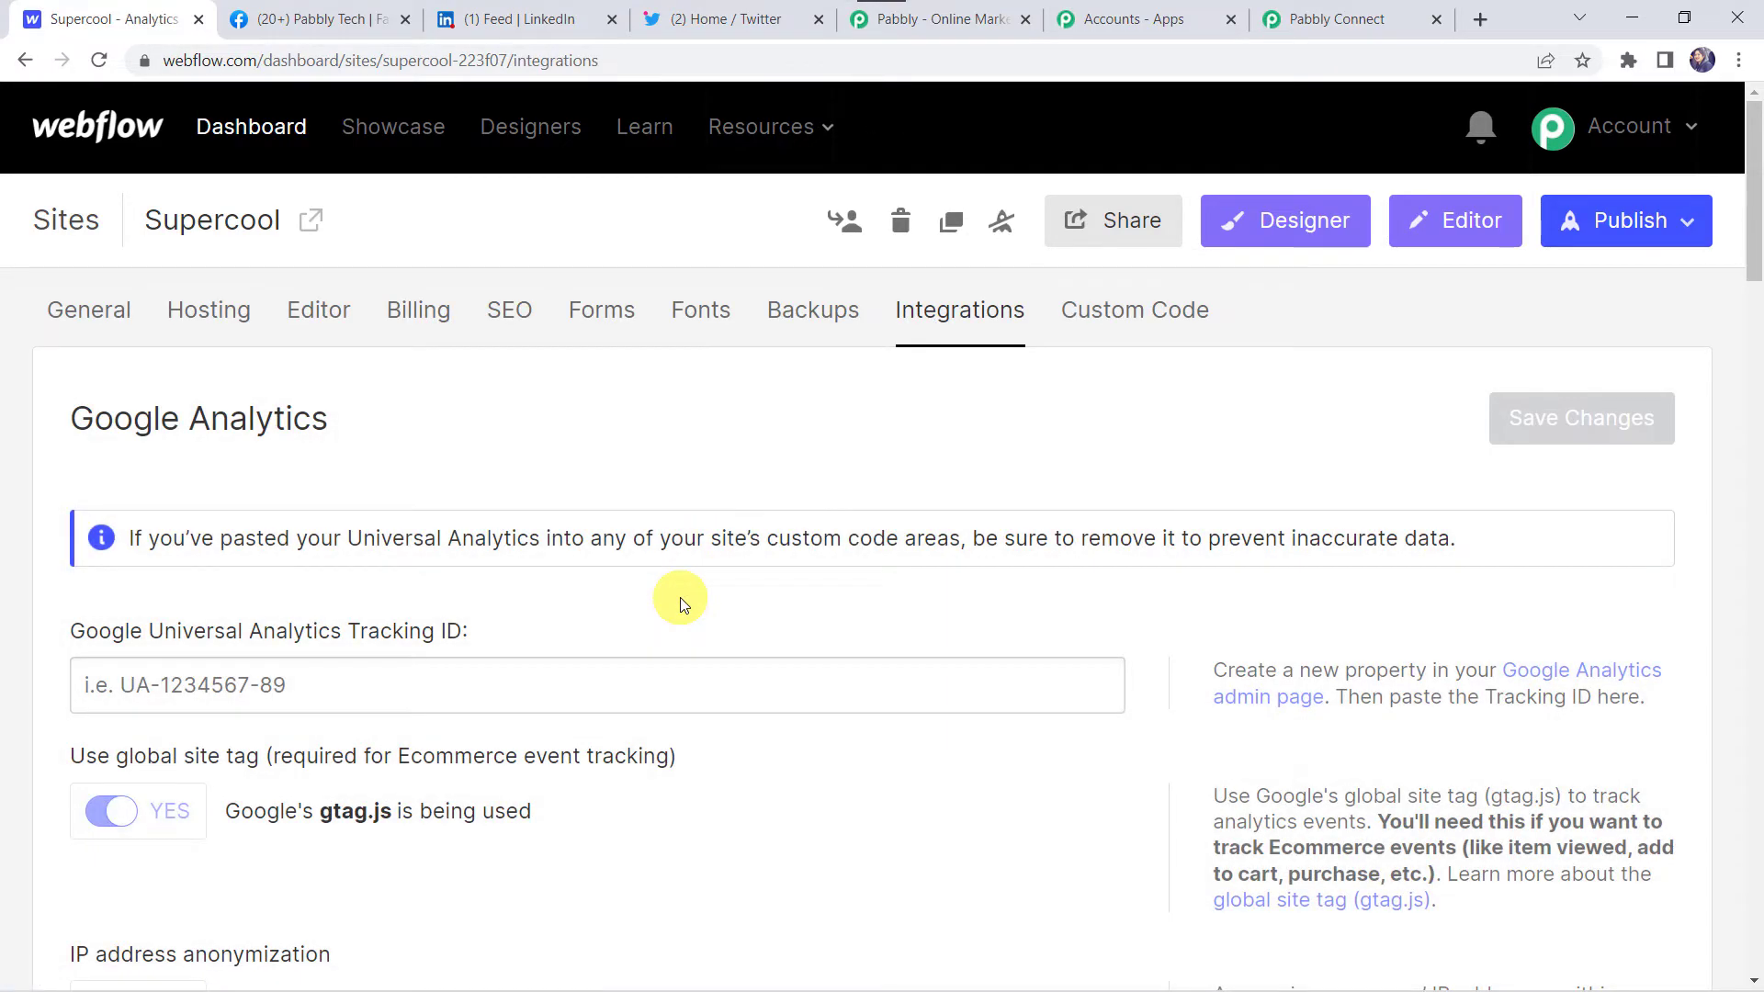
pyautogui.scroll(-15, 681, 603)
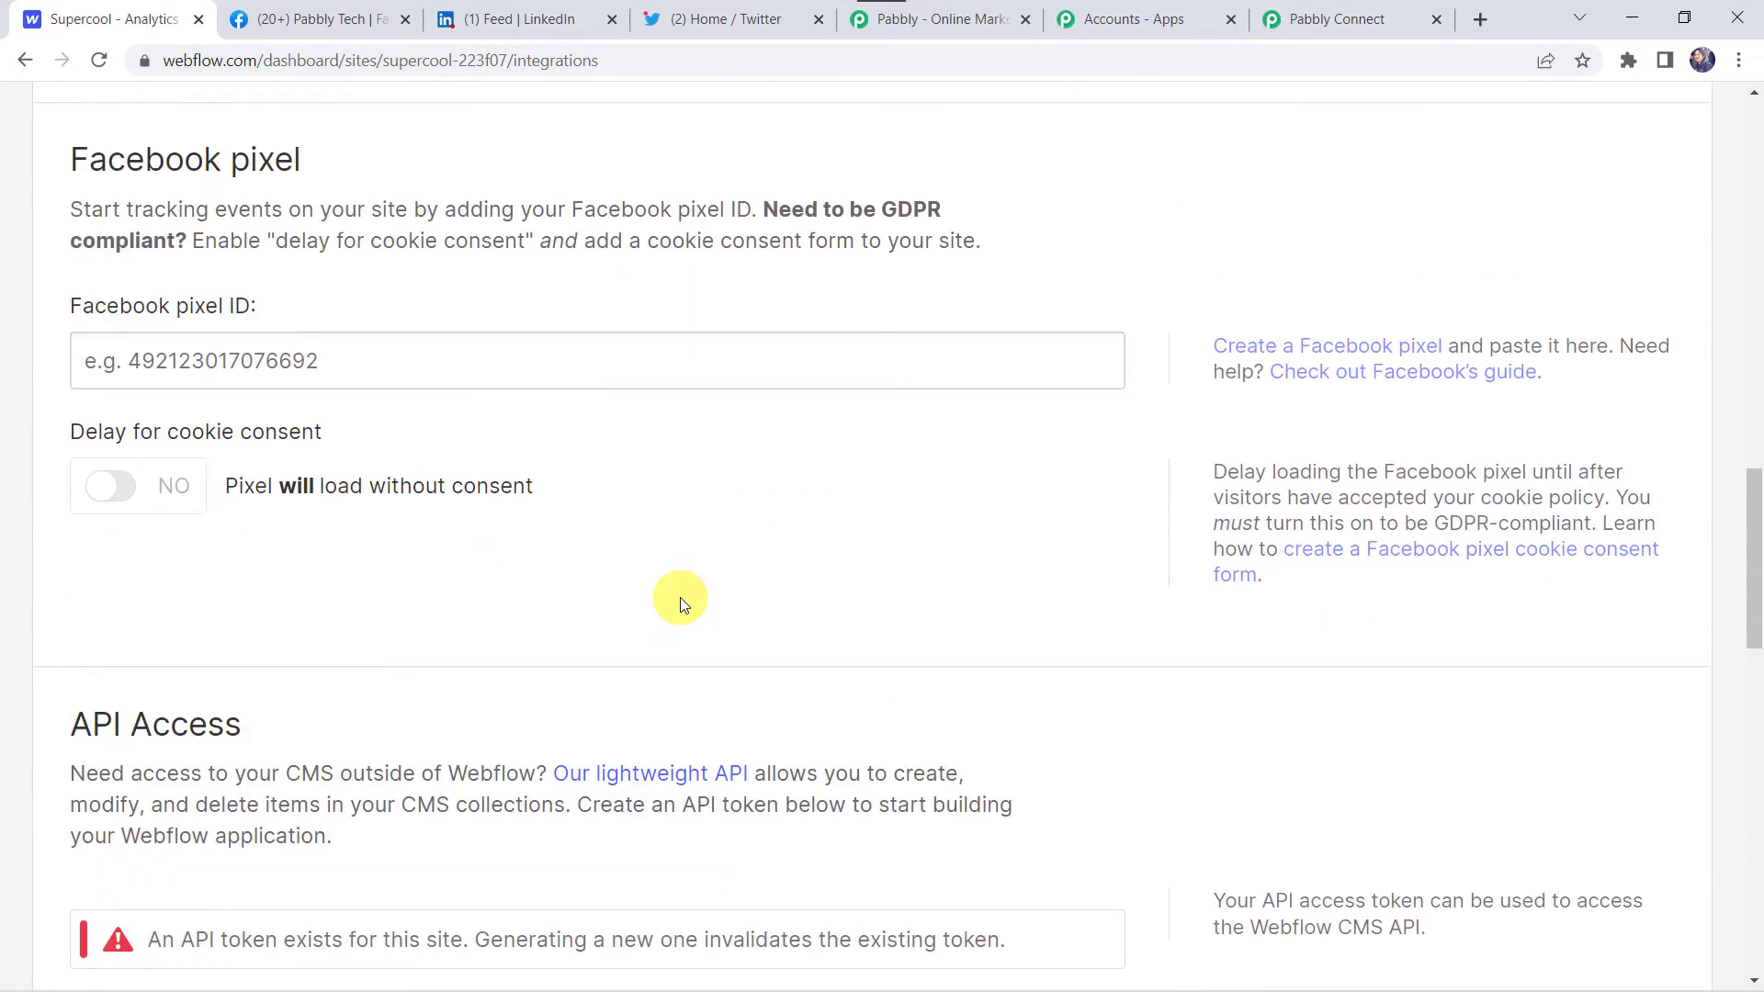
pyautogui.scroll(-4, 680, 598)
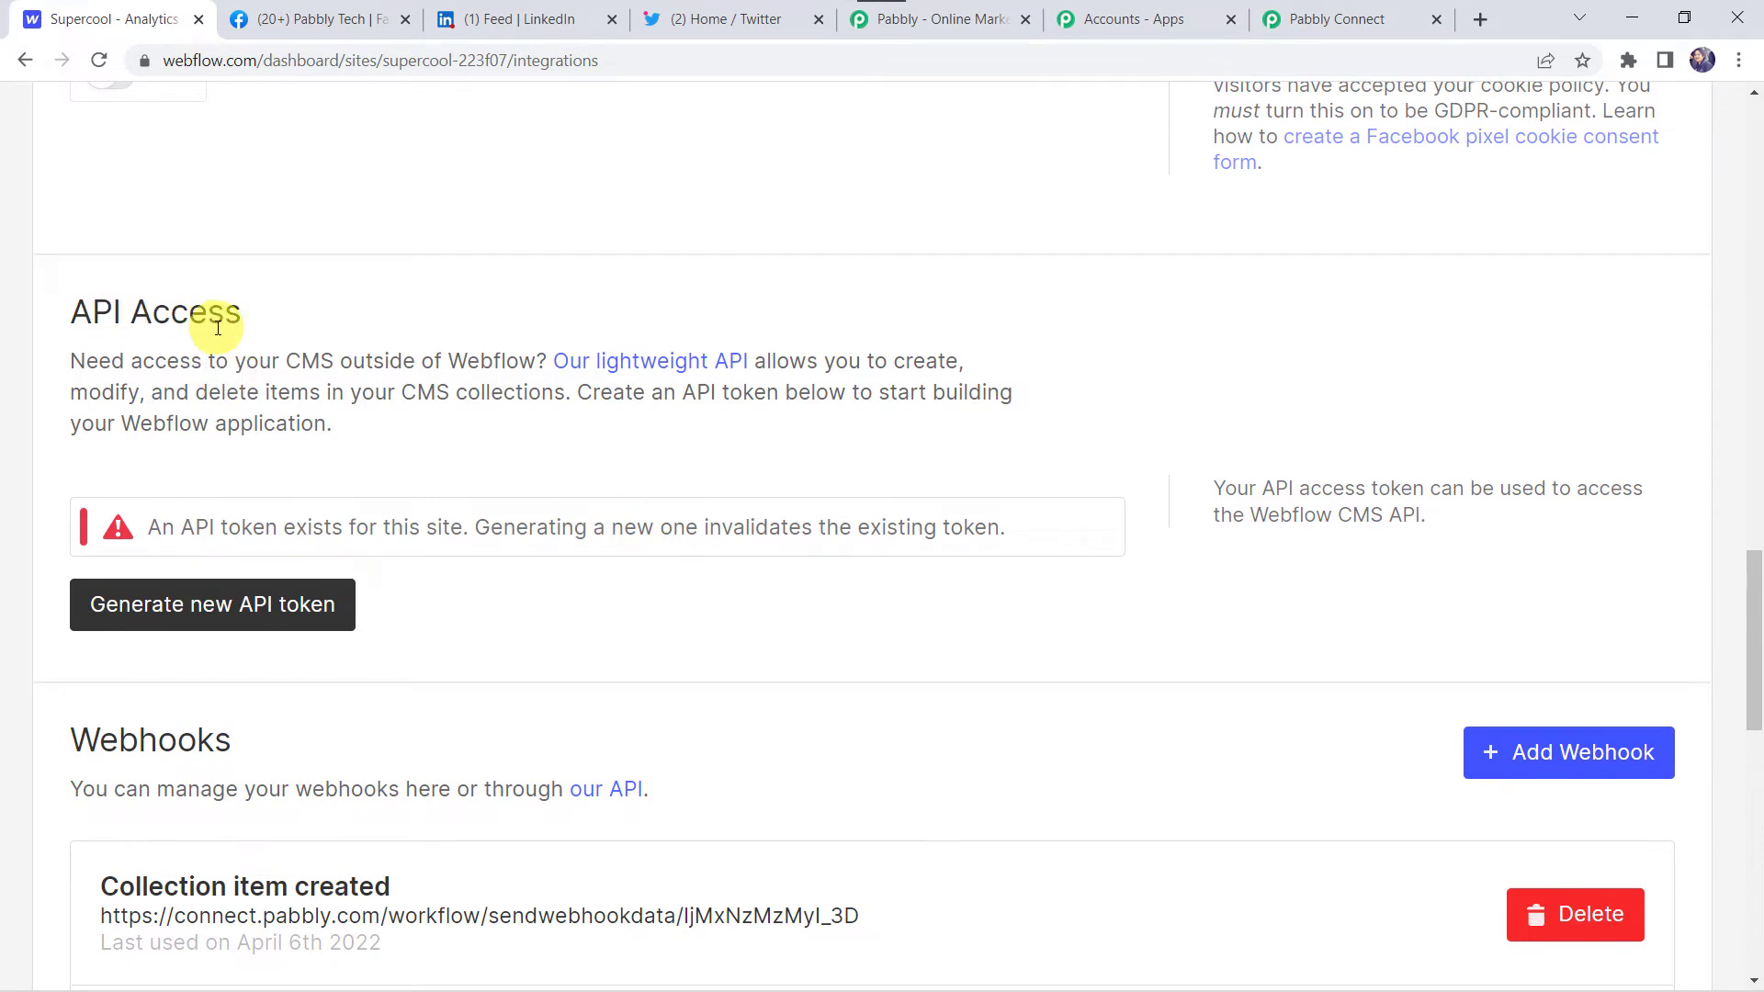
pyautogui.click(262, 618)
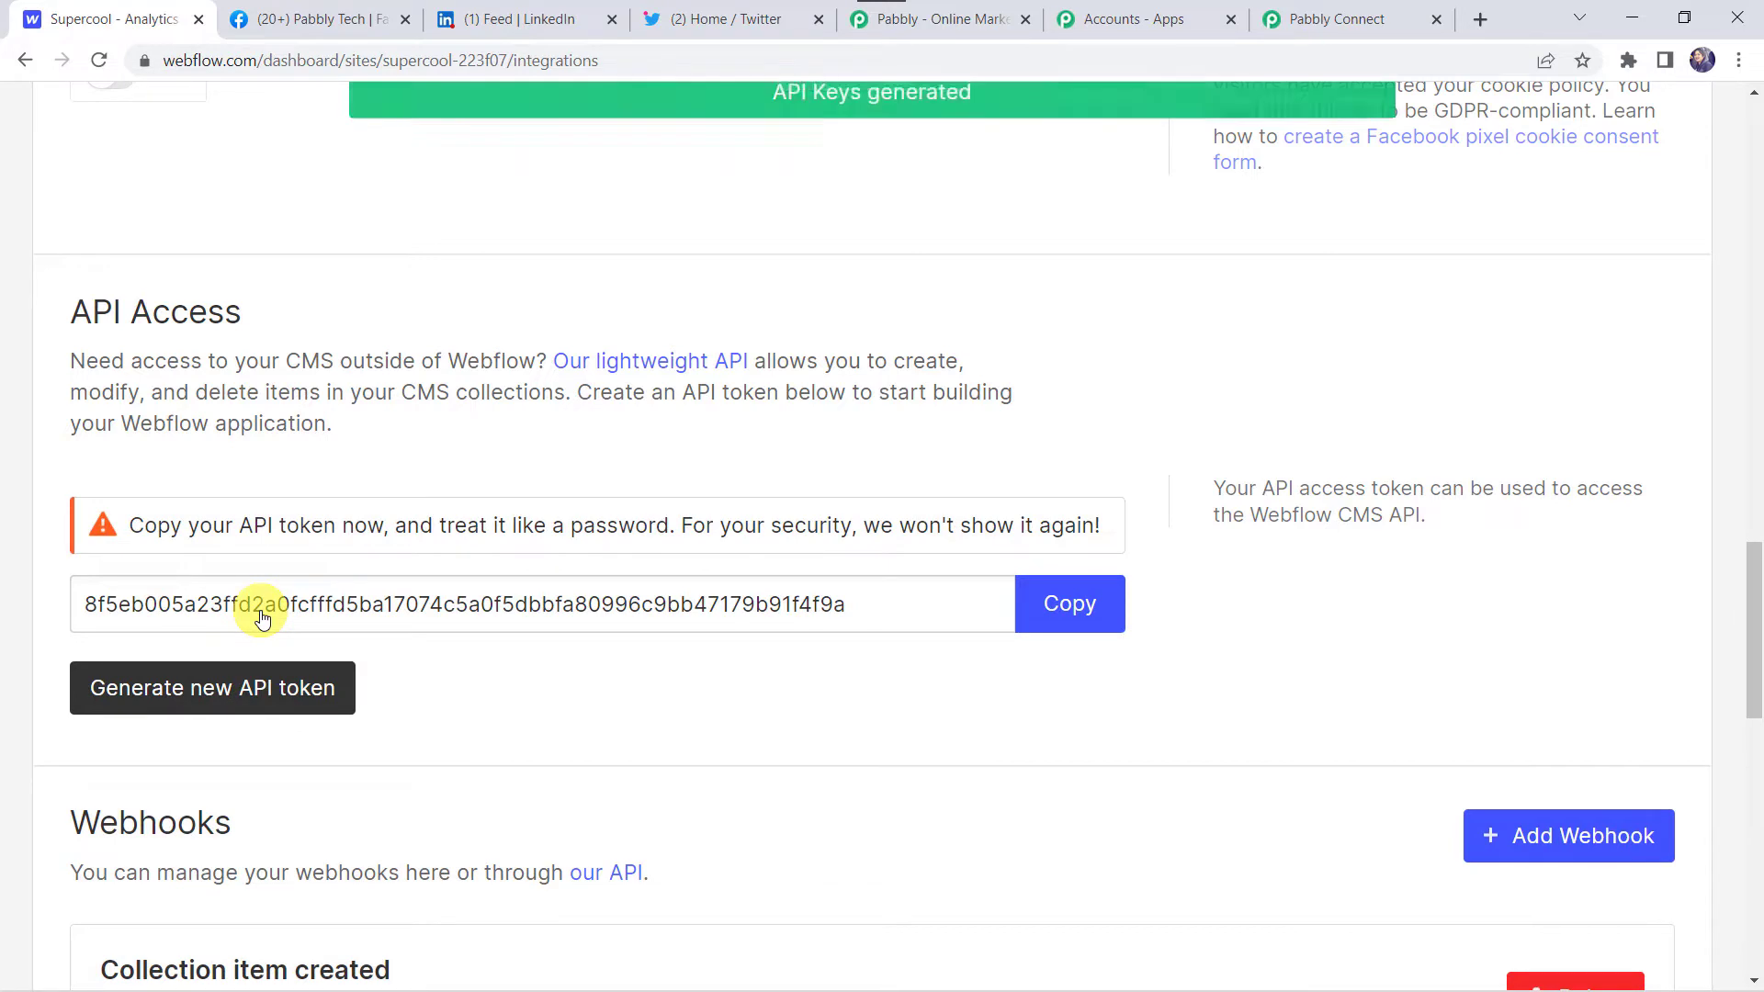
pyautogui.click(1074, 625)
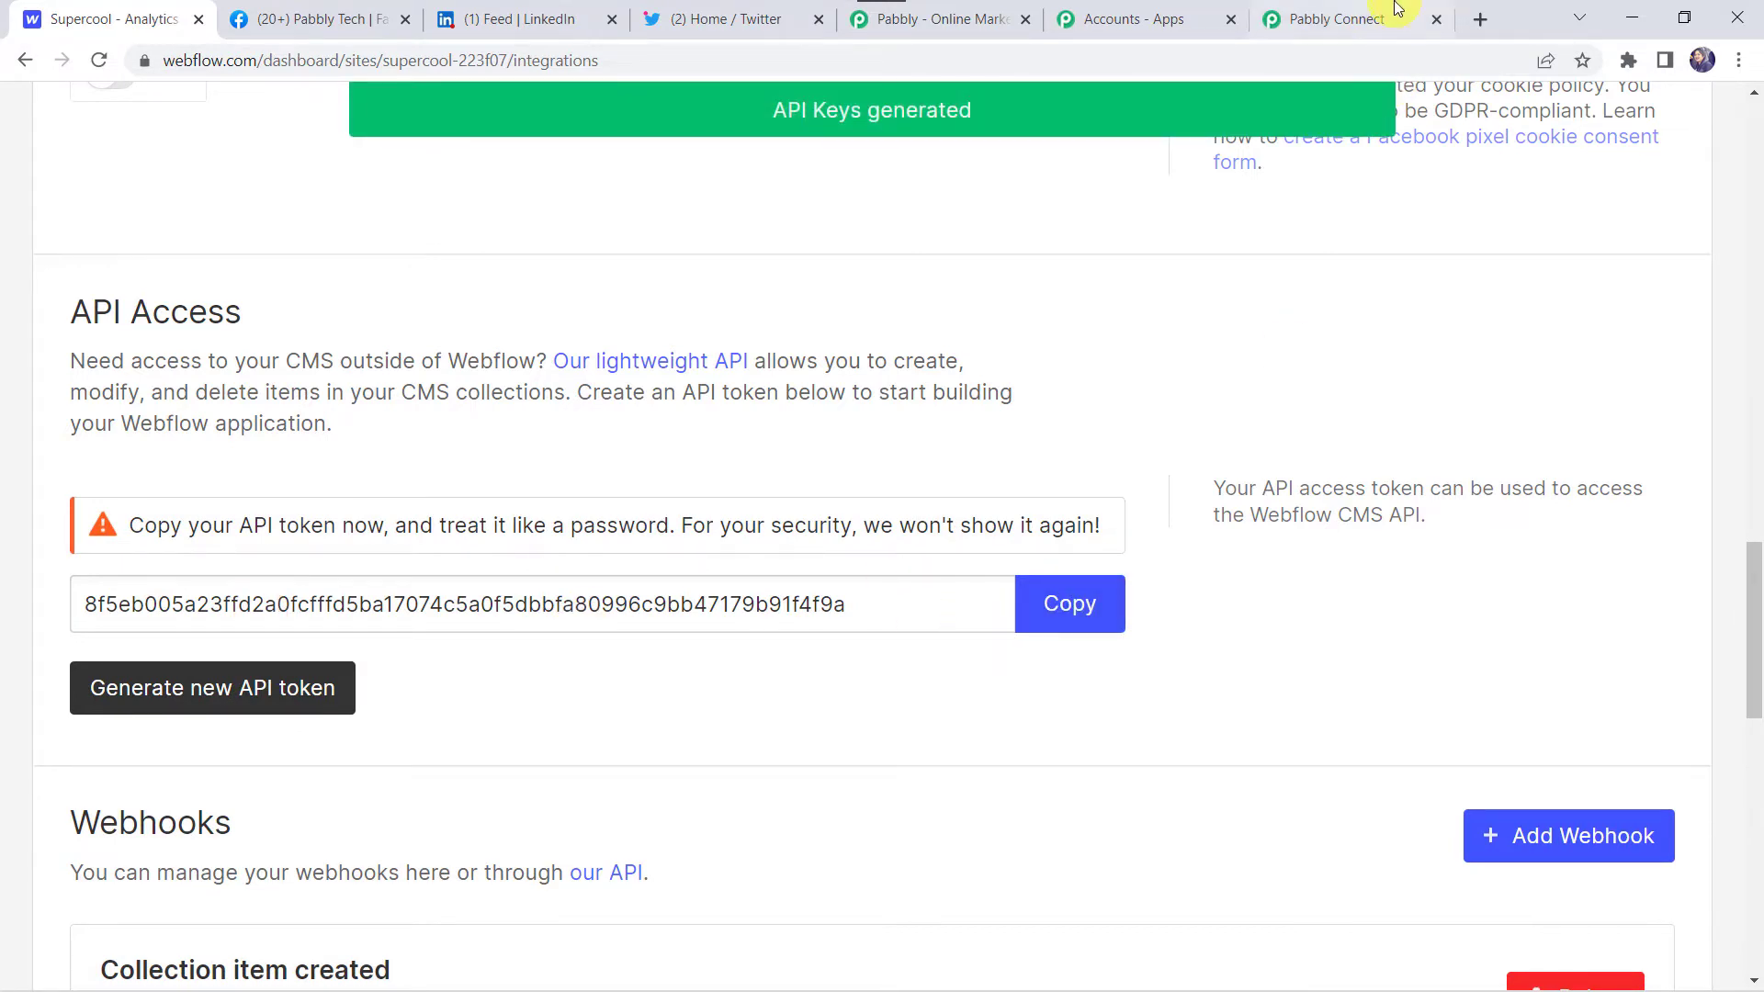
pyautogui.click(1347, 13)
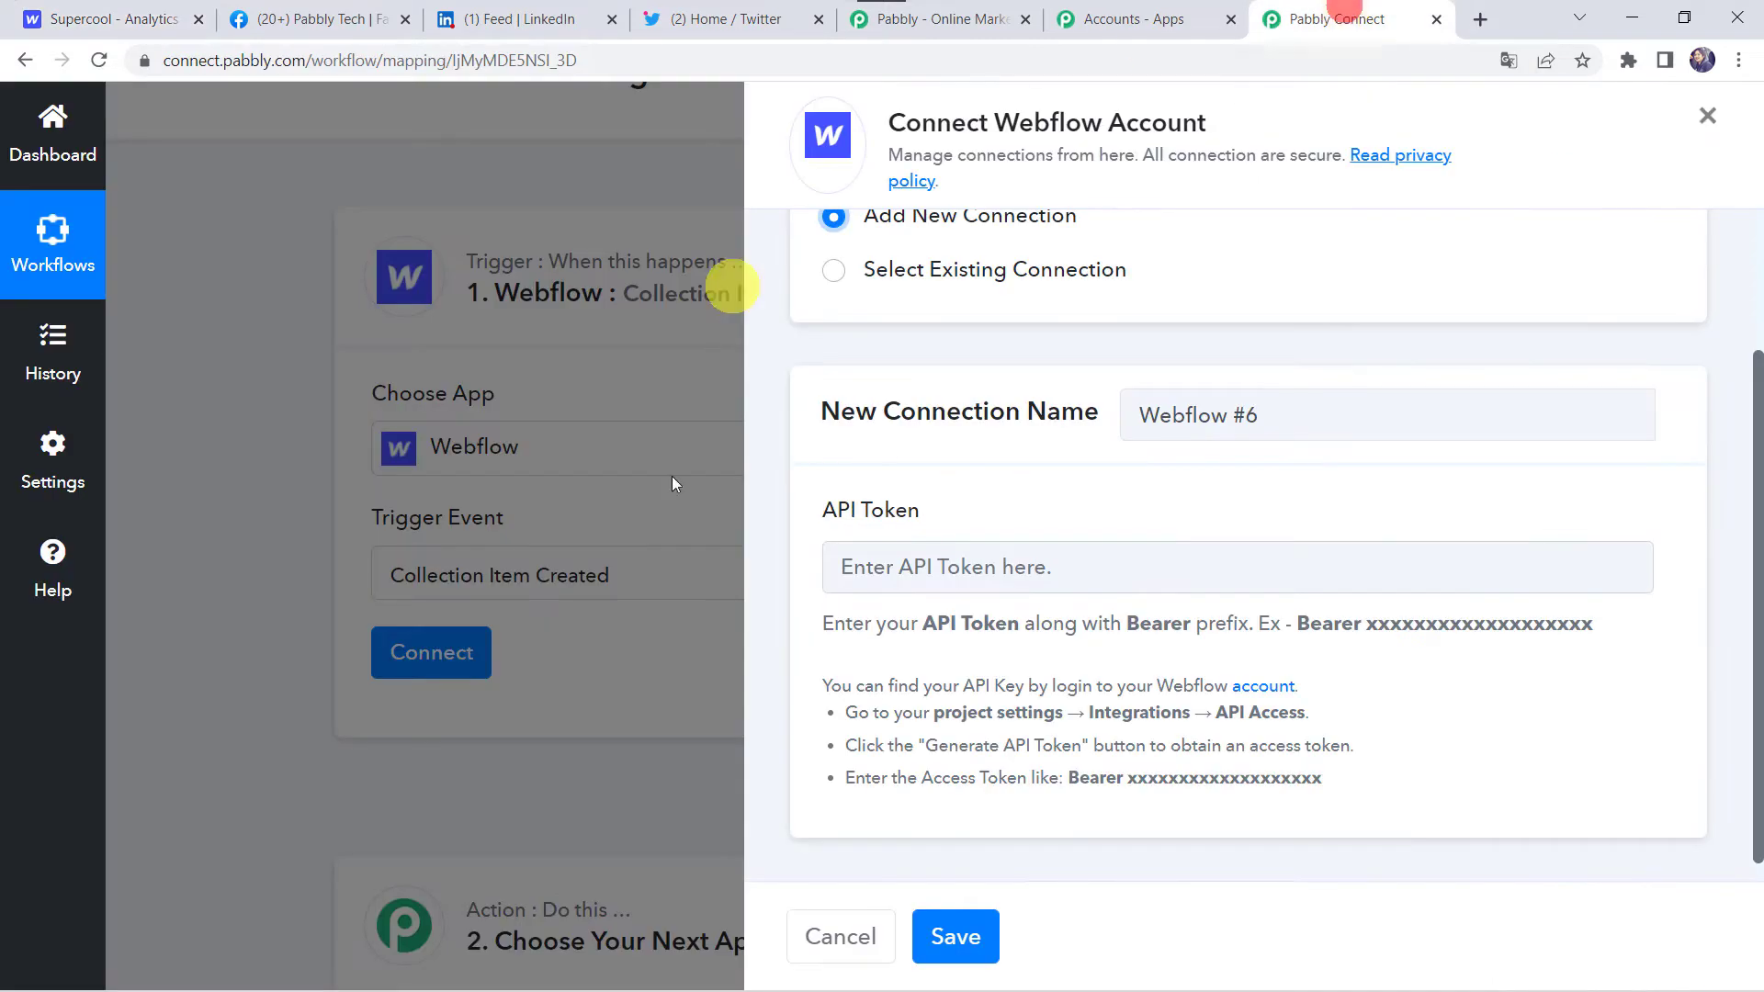
# Paste the Webflow API token into the connection form and save it
pyautogui.click(930, 573)
pyautogui.rightClick(931, 574)
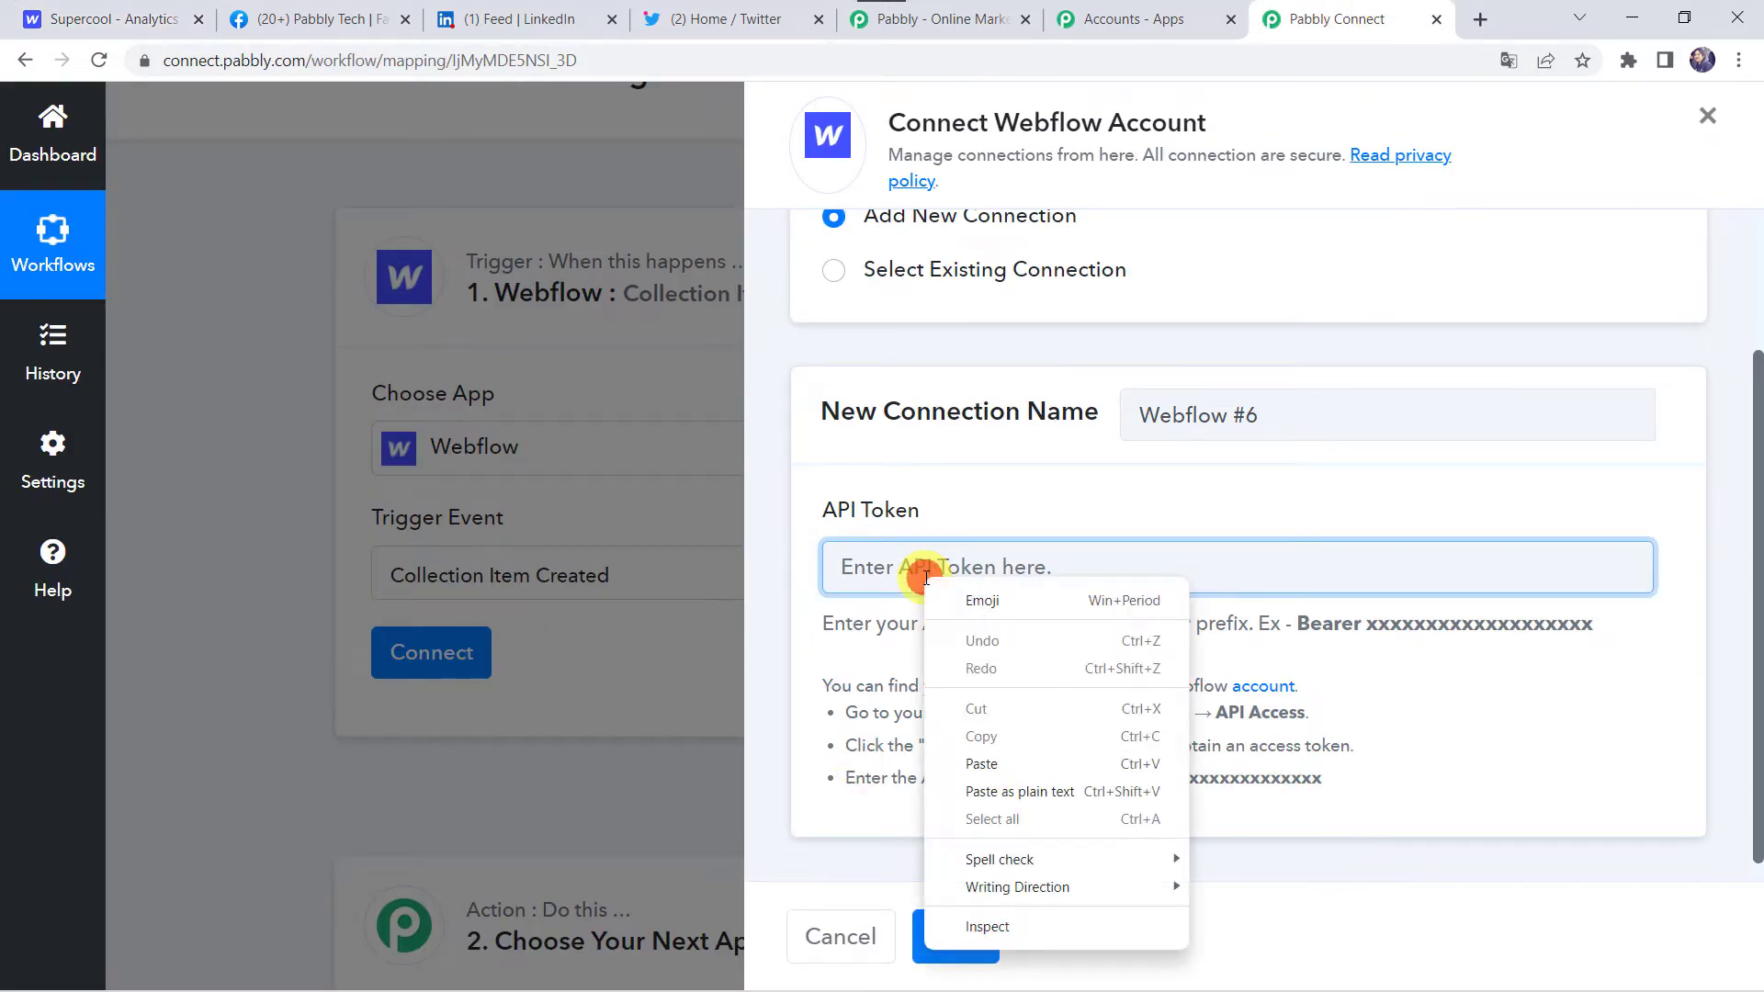
pyautogui.click(980, 764)
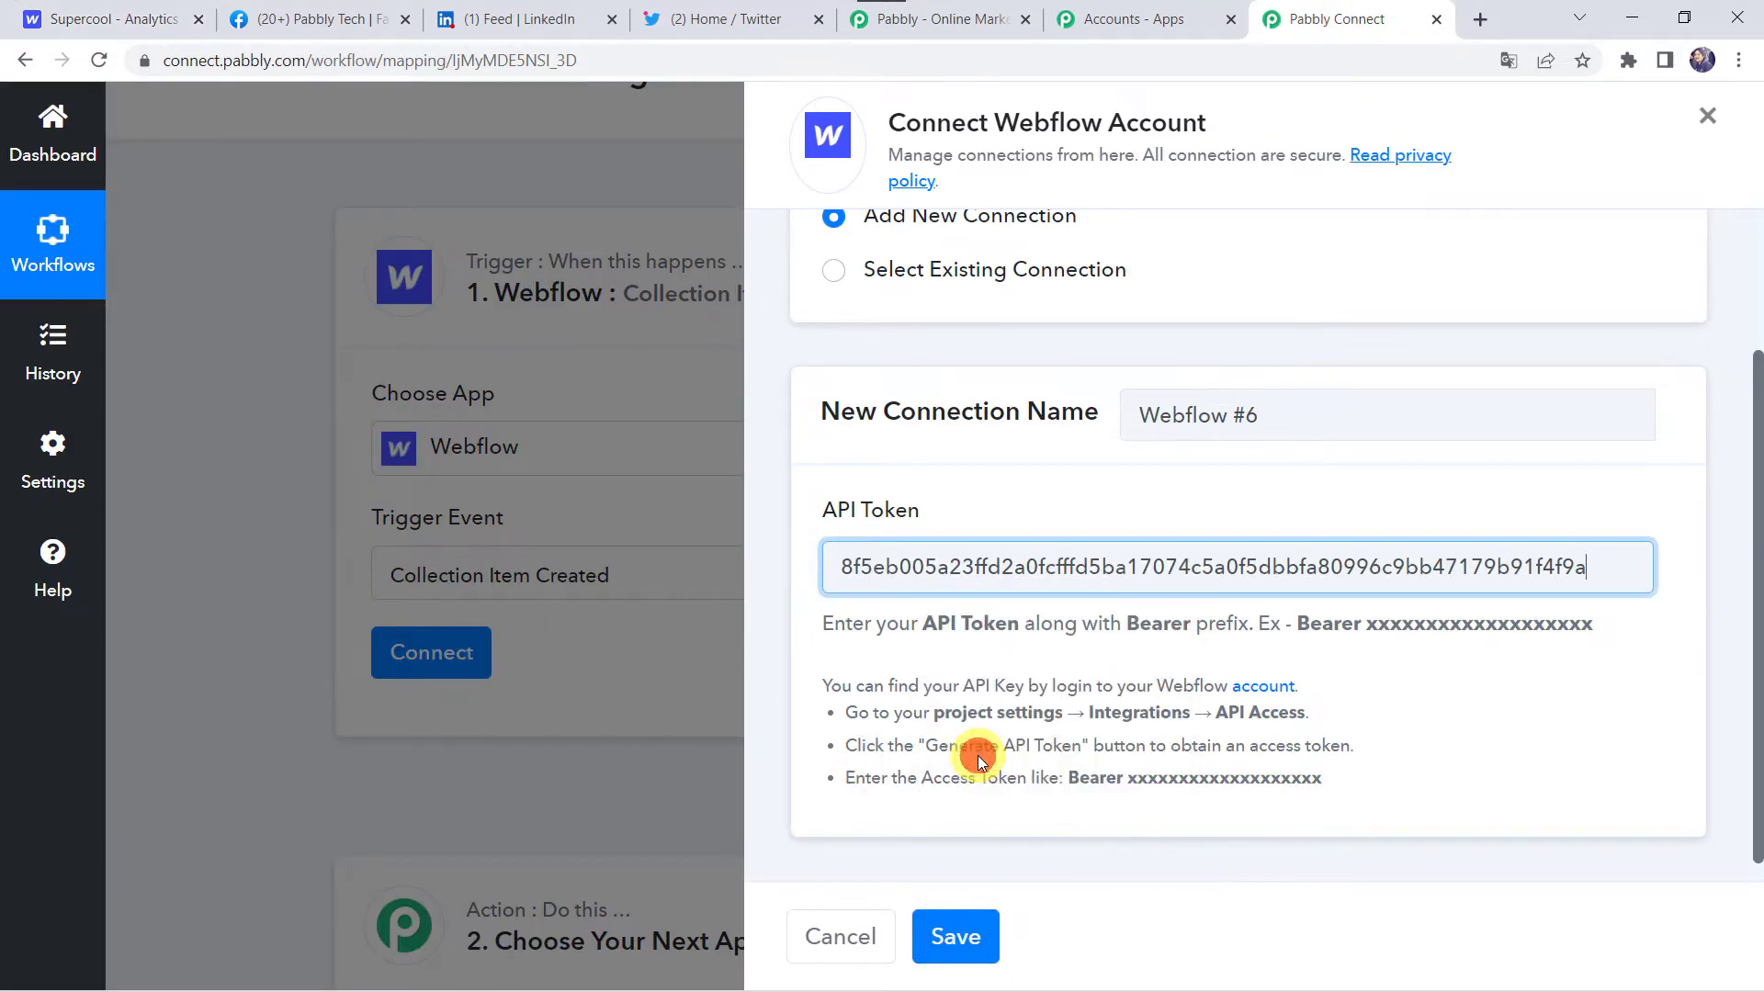
pyautogui.click(955, 939)
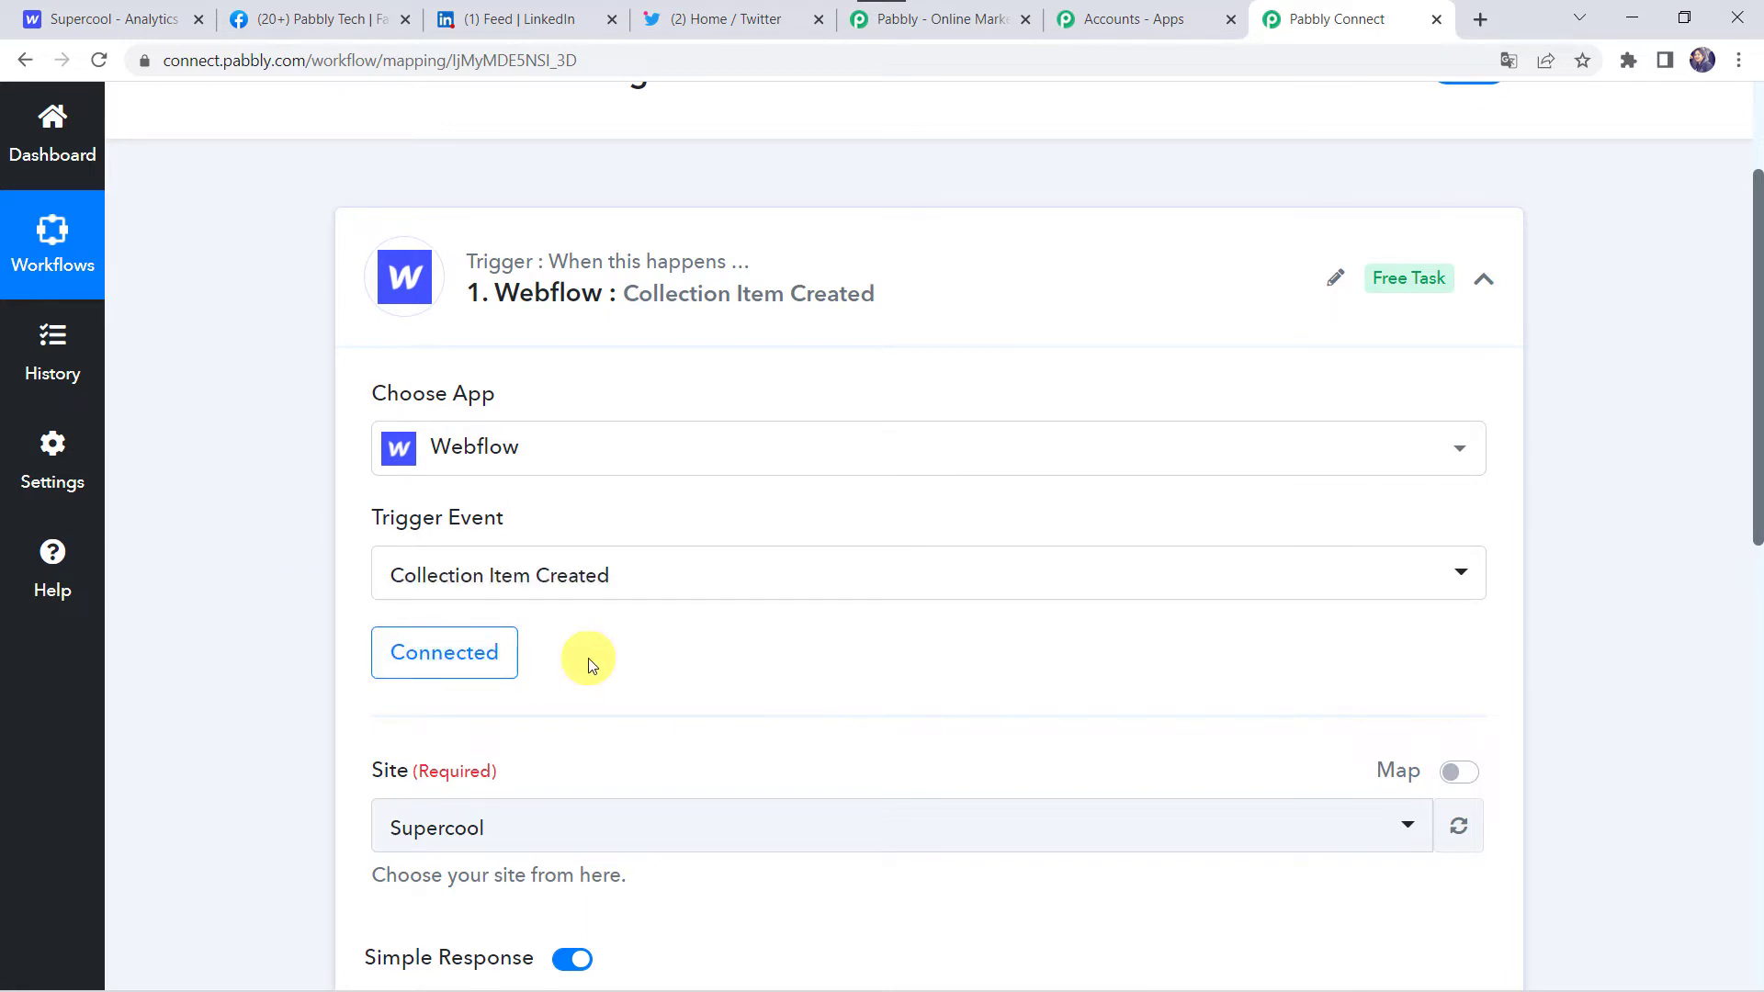
pyautogui.scroll(-4, 588, 658)
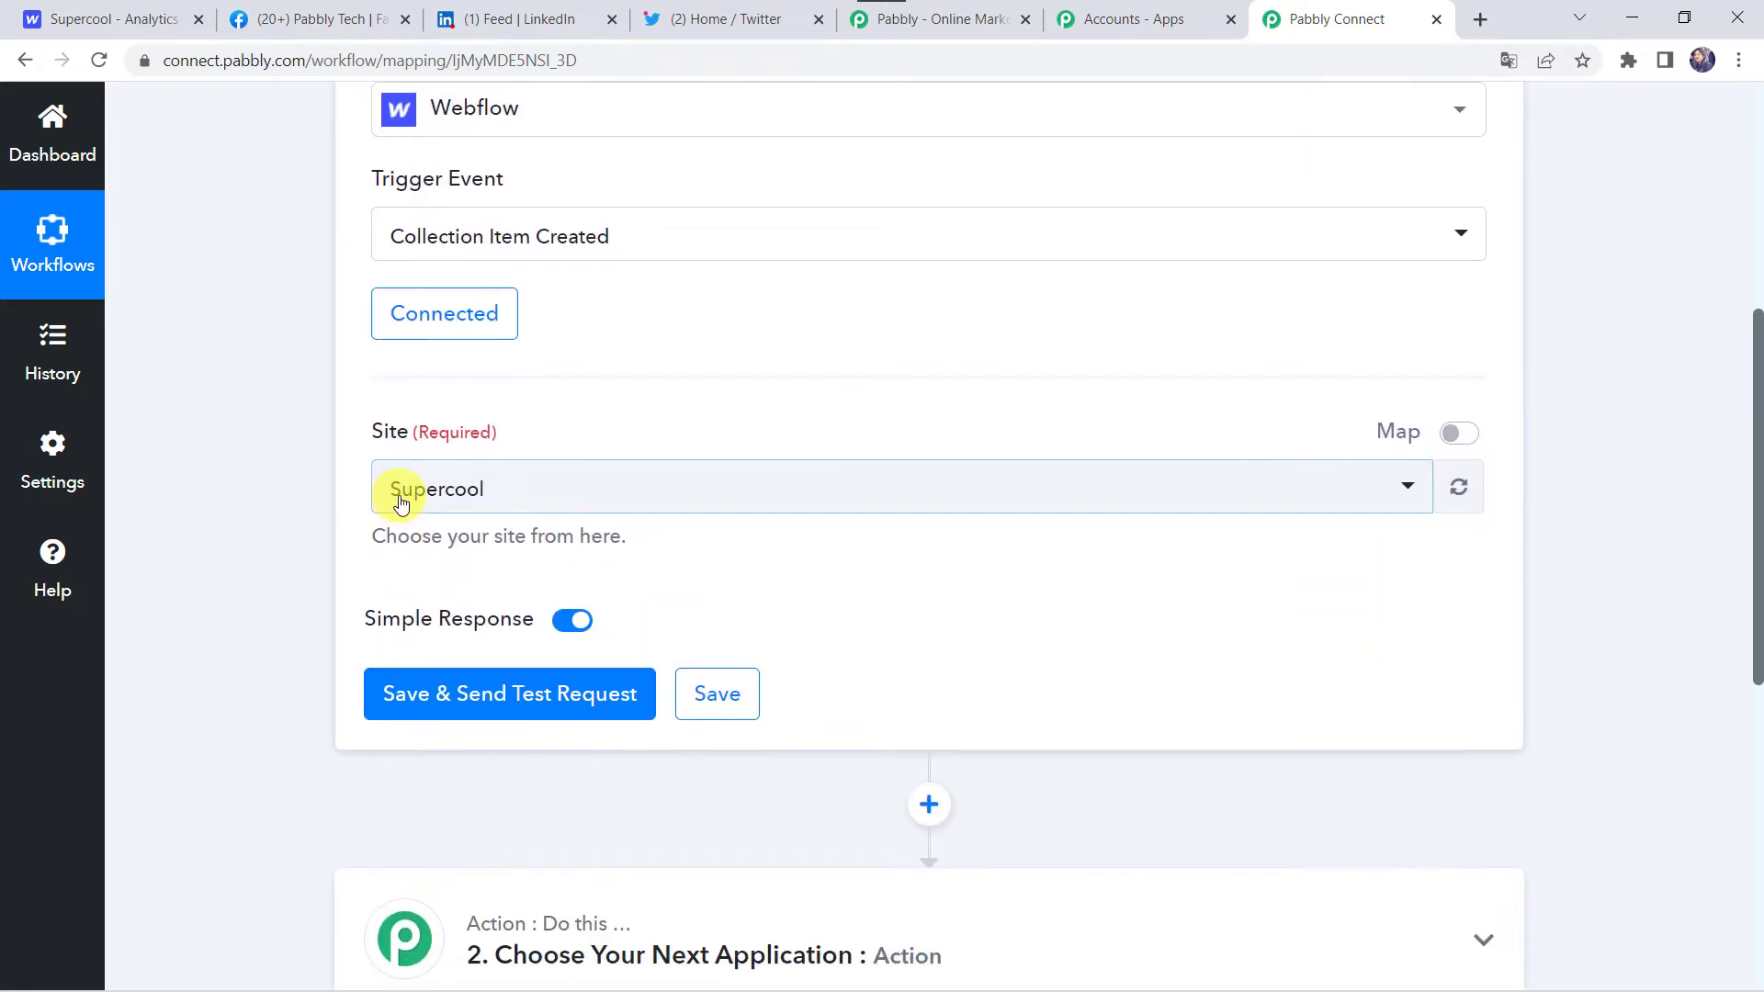
# Select the Supercool site and save the trigger to wait for a test request
pyautogui.click(515, 493)
pyautogui.click(517, 497)
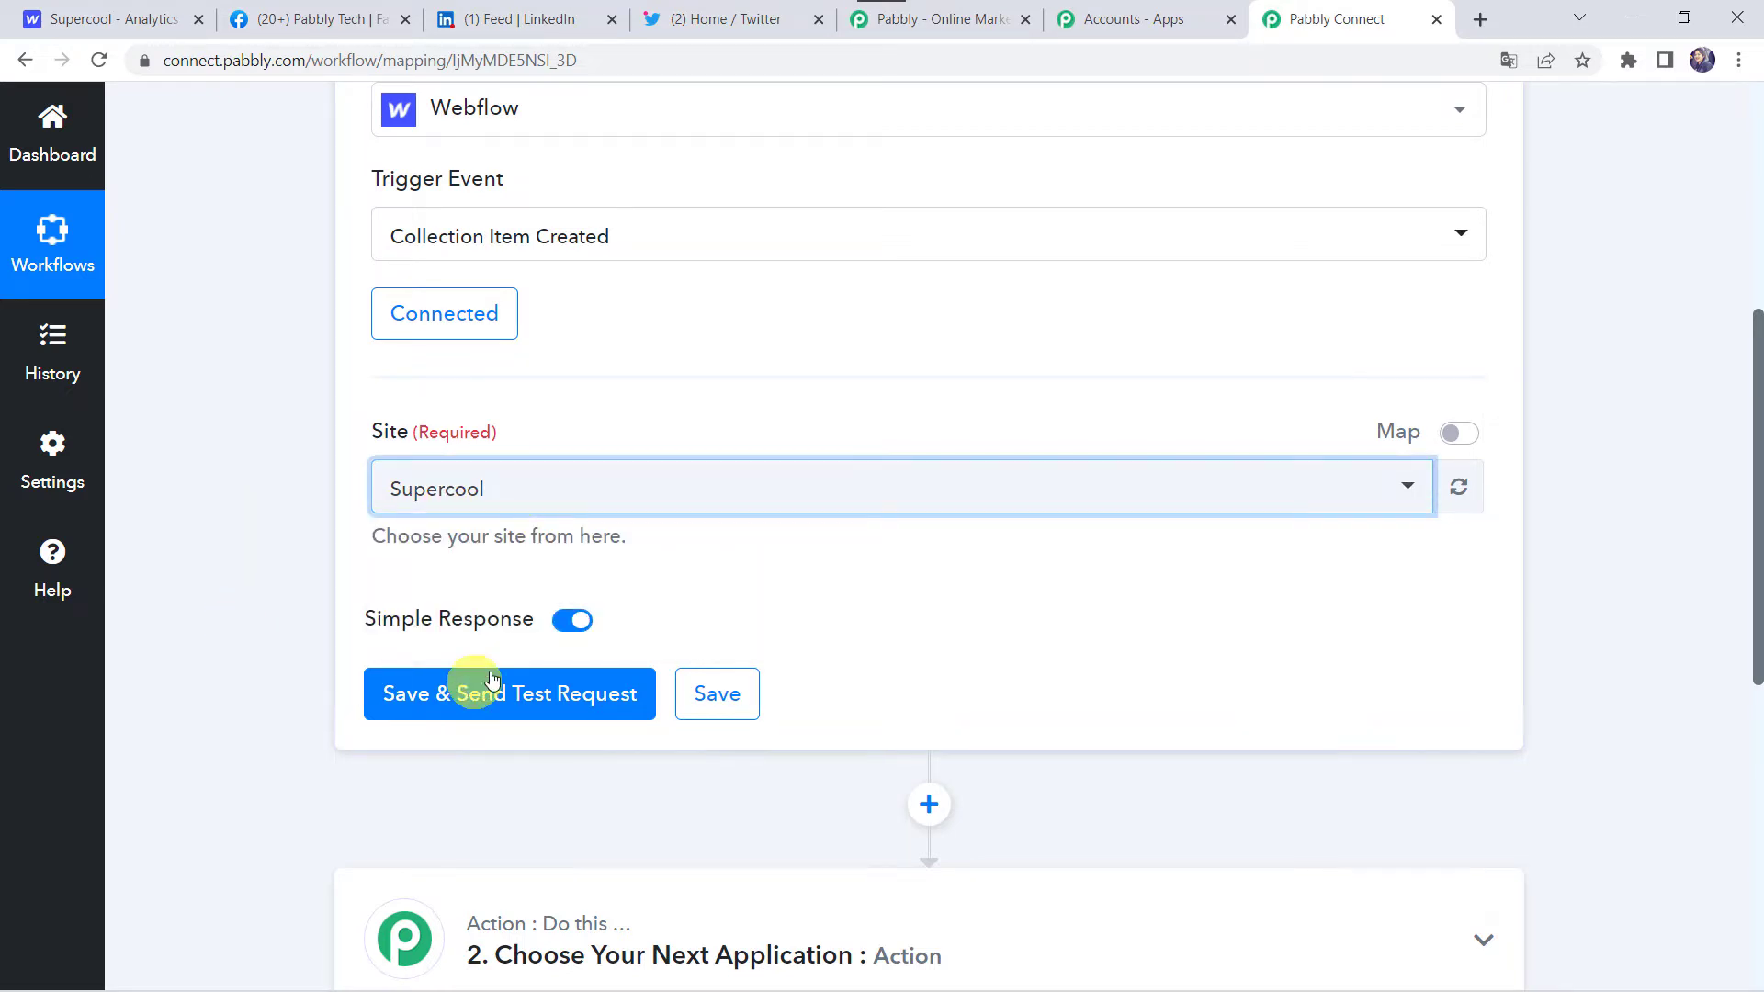
pyautogui.click(454, 695)
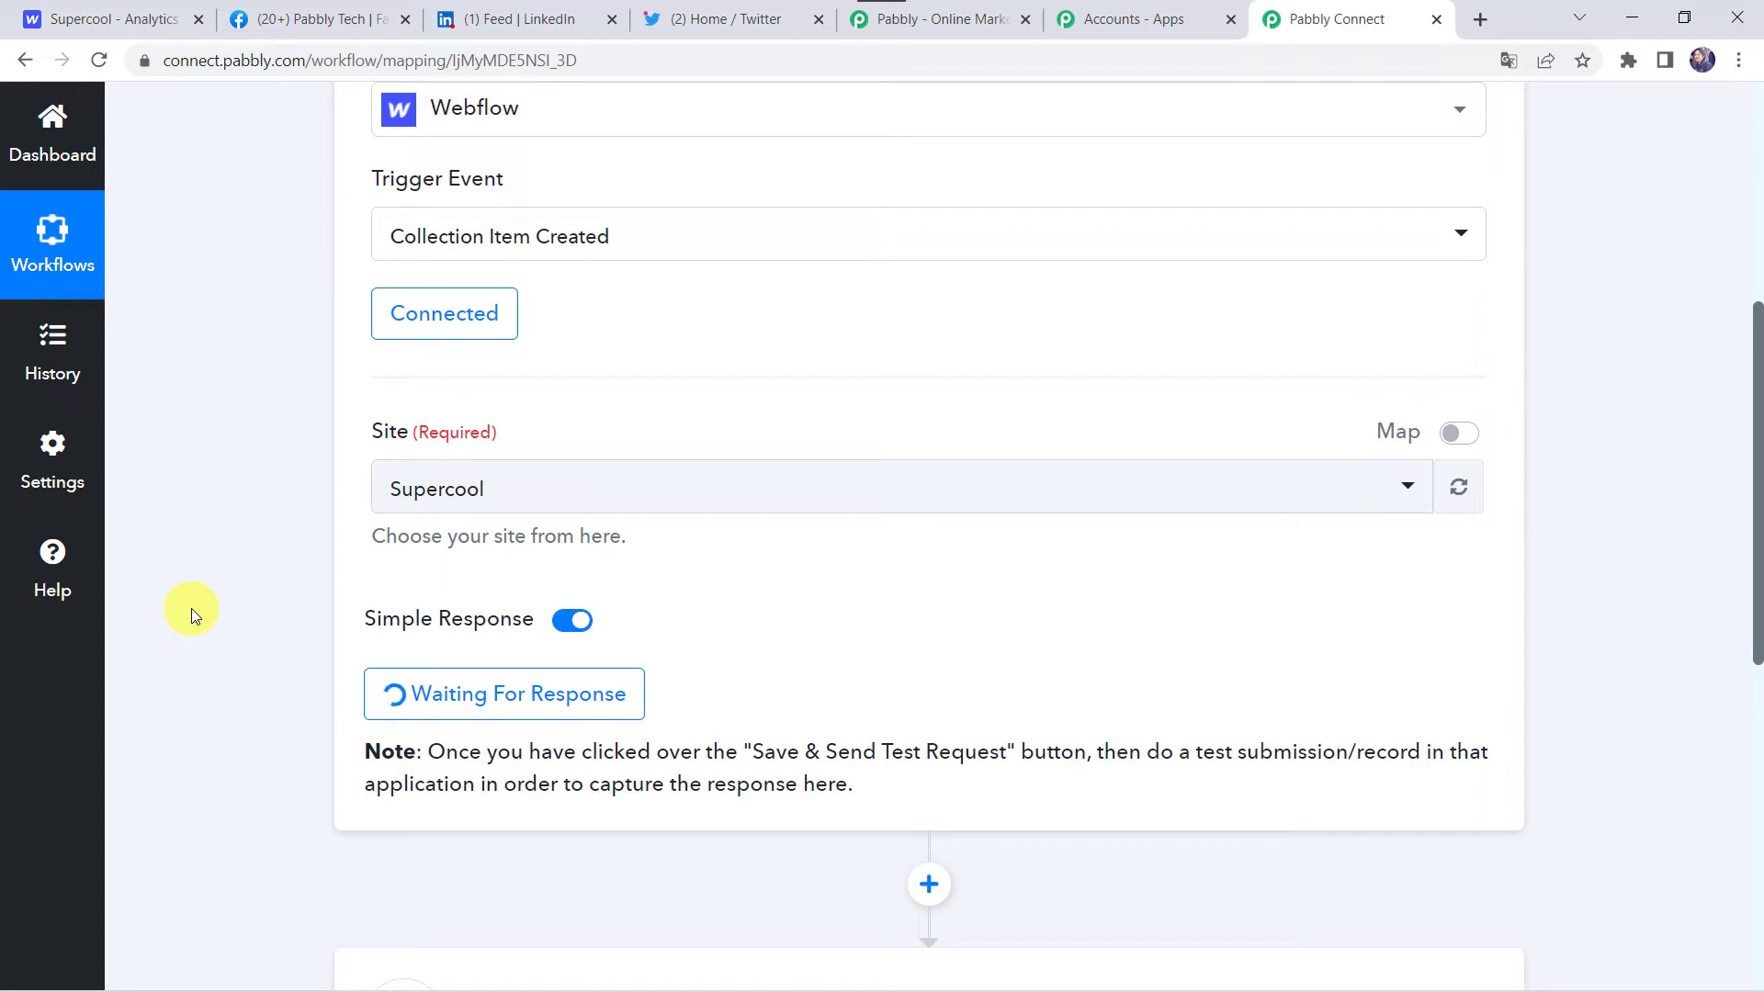
pyautogui.click(115, 11)
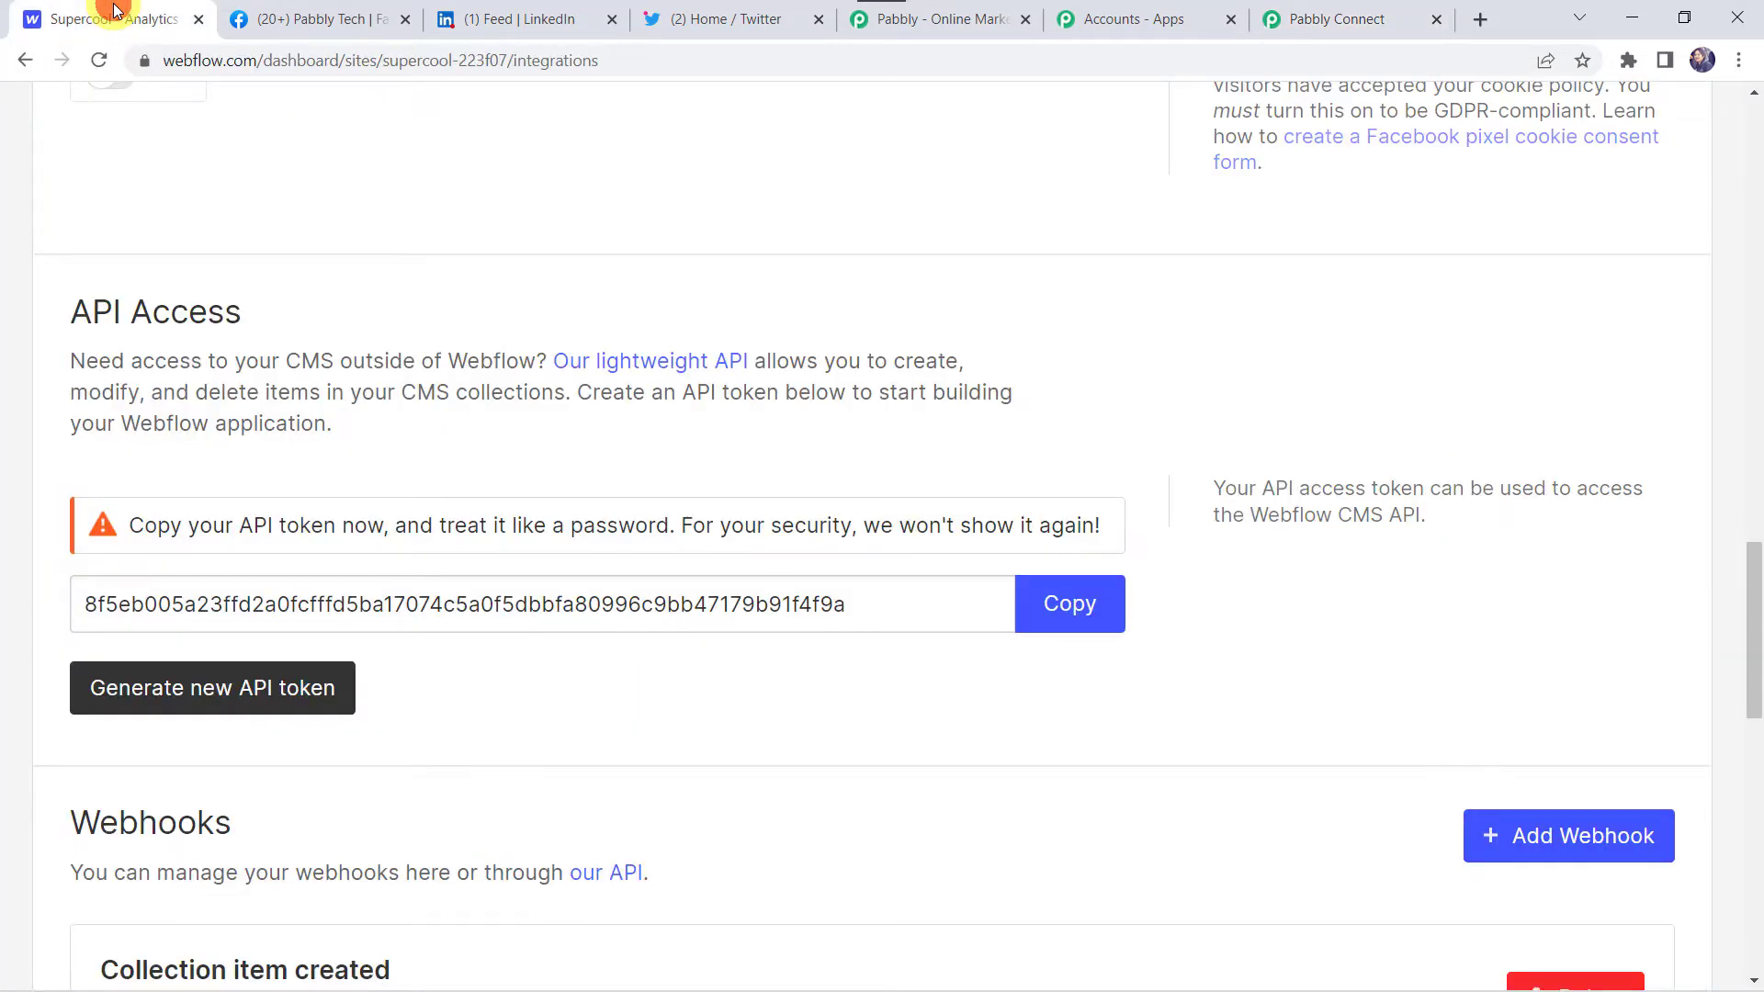
# Open the Supercool site's Blog Posts CMS collection in Webflow
pyautogui.scroll(10, 421, 379)
pyautogui.scroll(8, 322, 276)
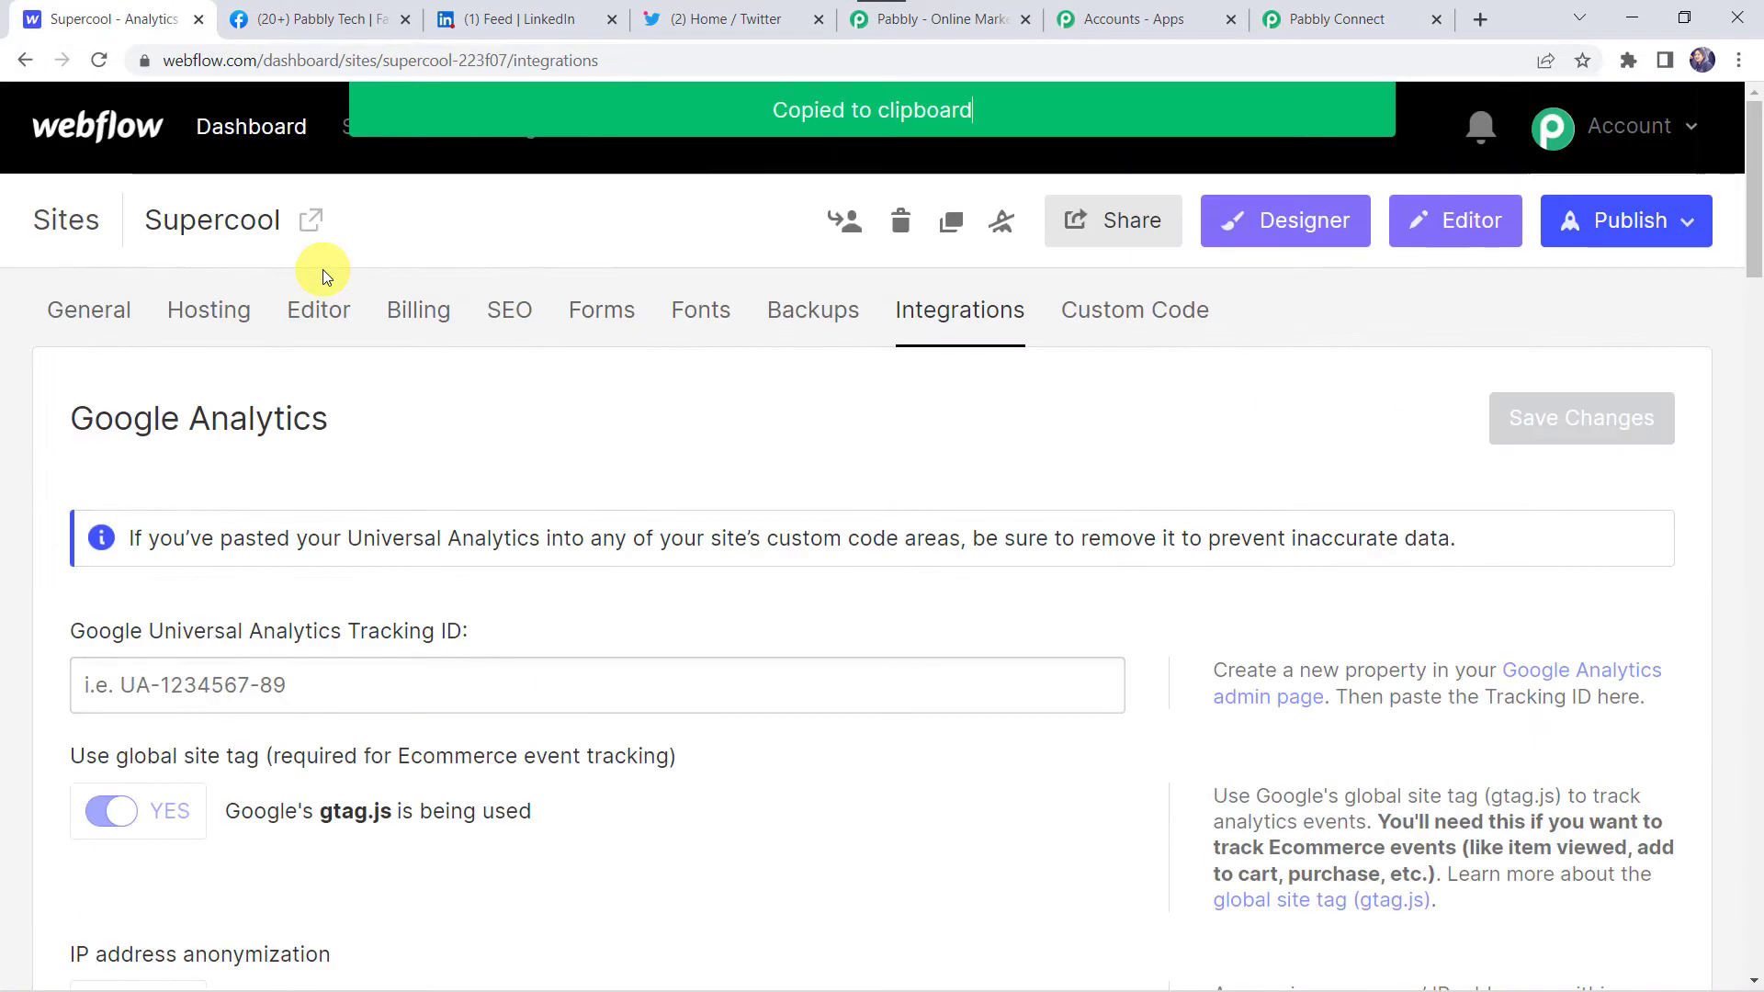
pyautogui.click(83, 222)
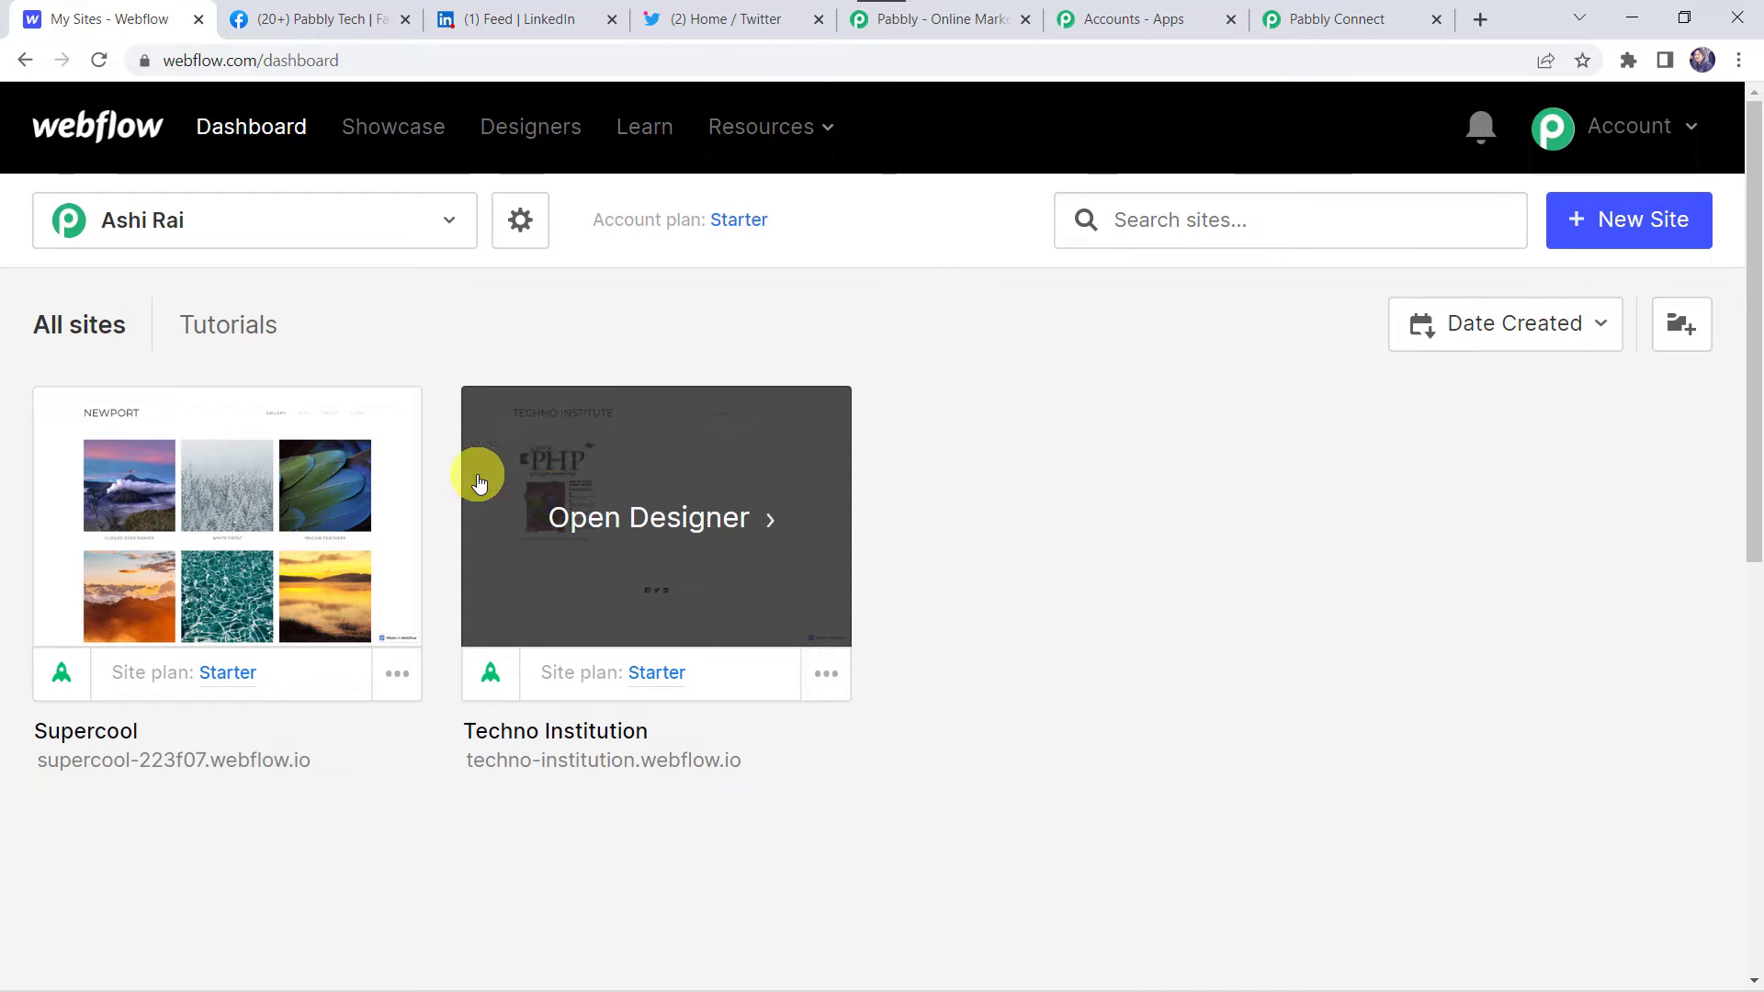
pyautogui.click(329, 548)
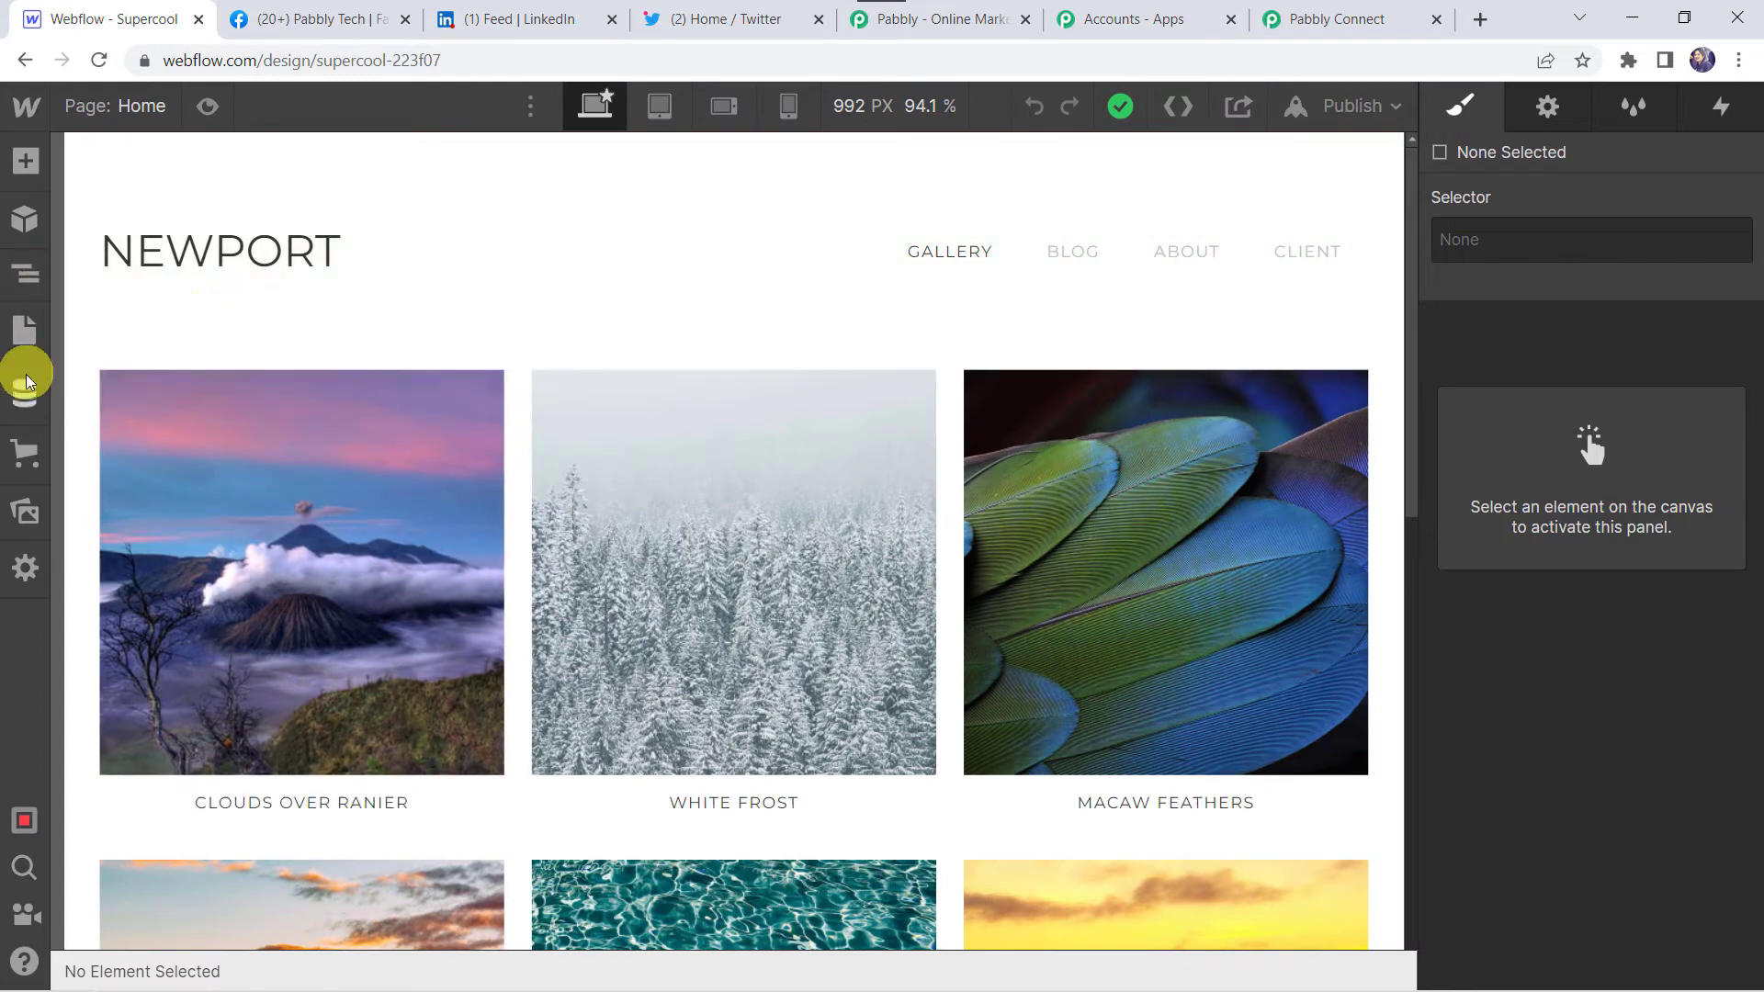
pyautogui.click(25, 385)
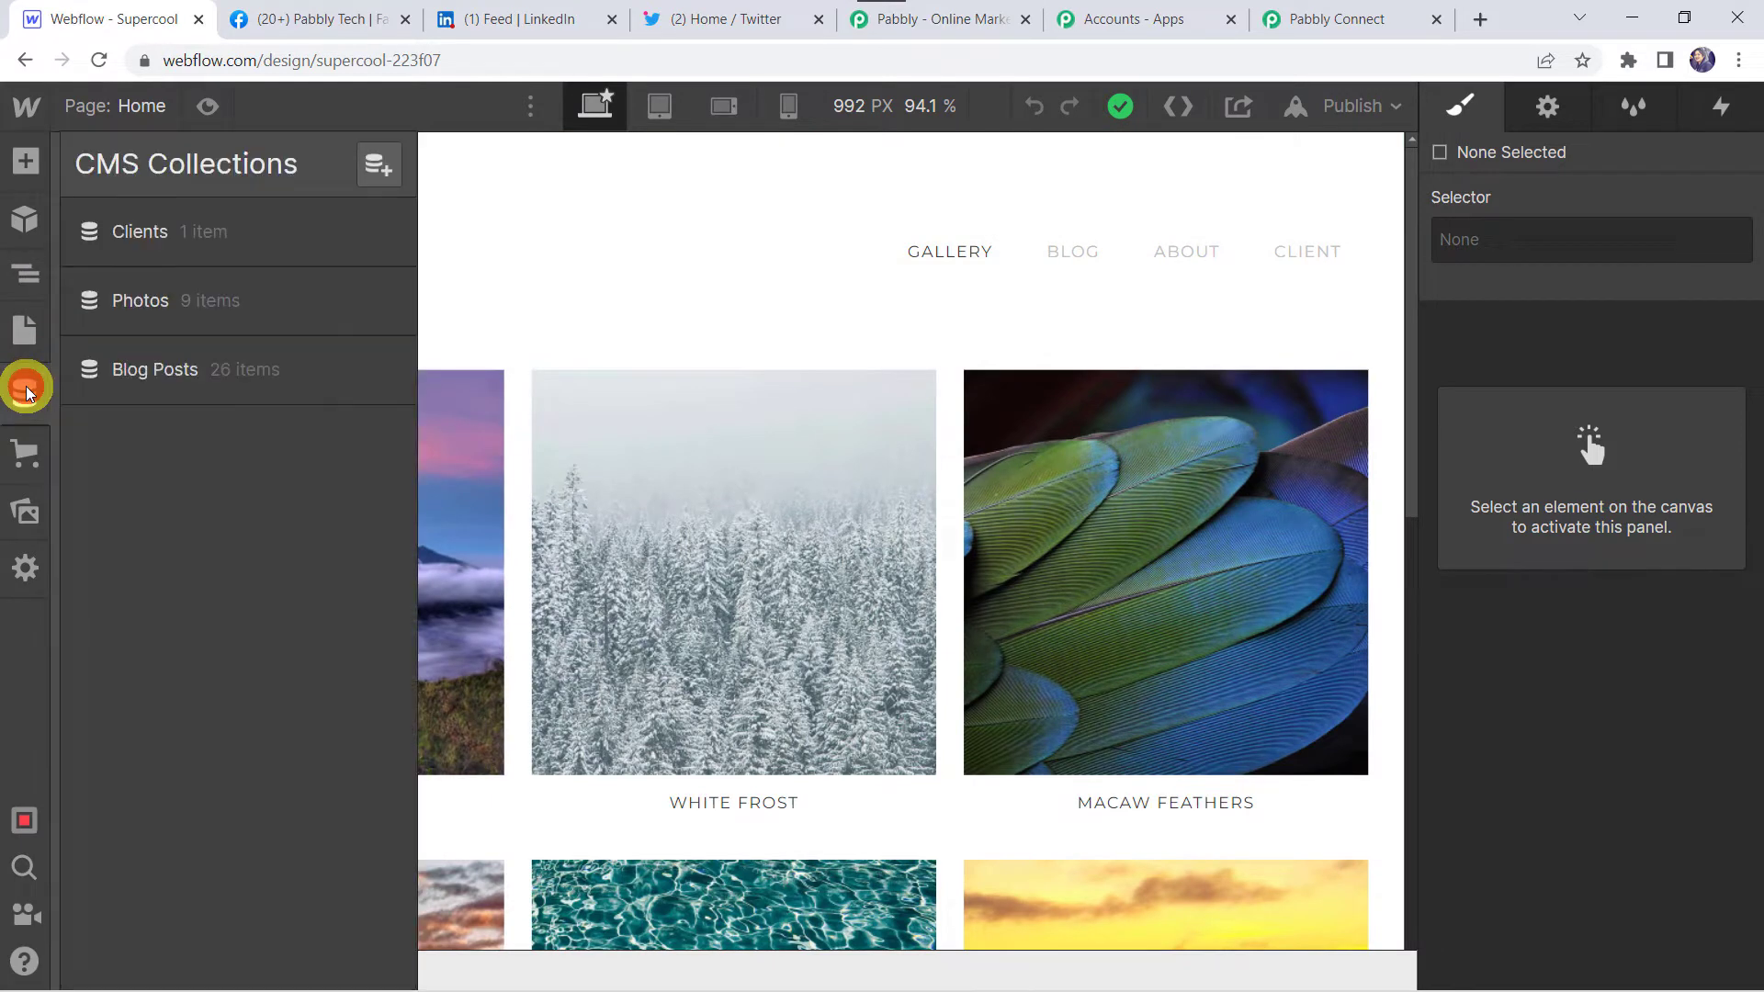
pyautogui.click(134, 377)
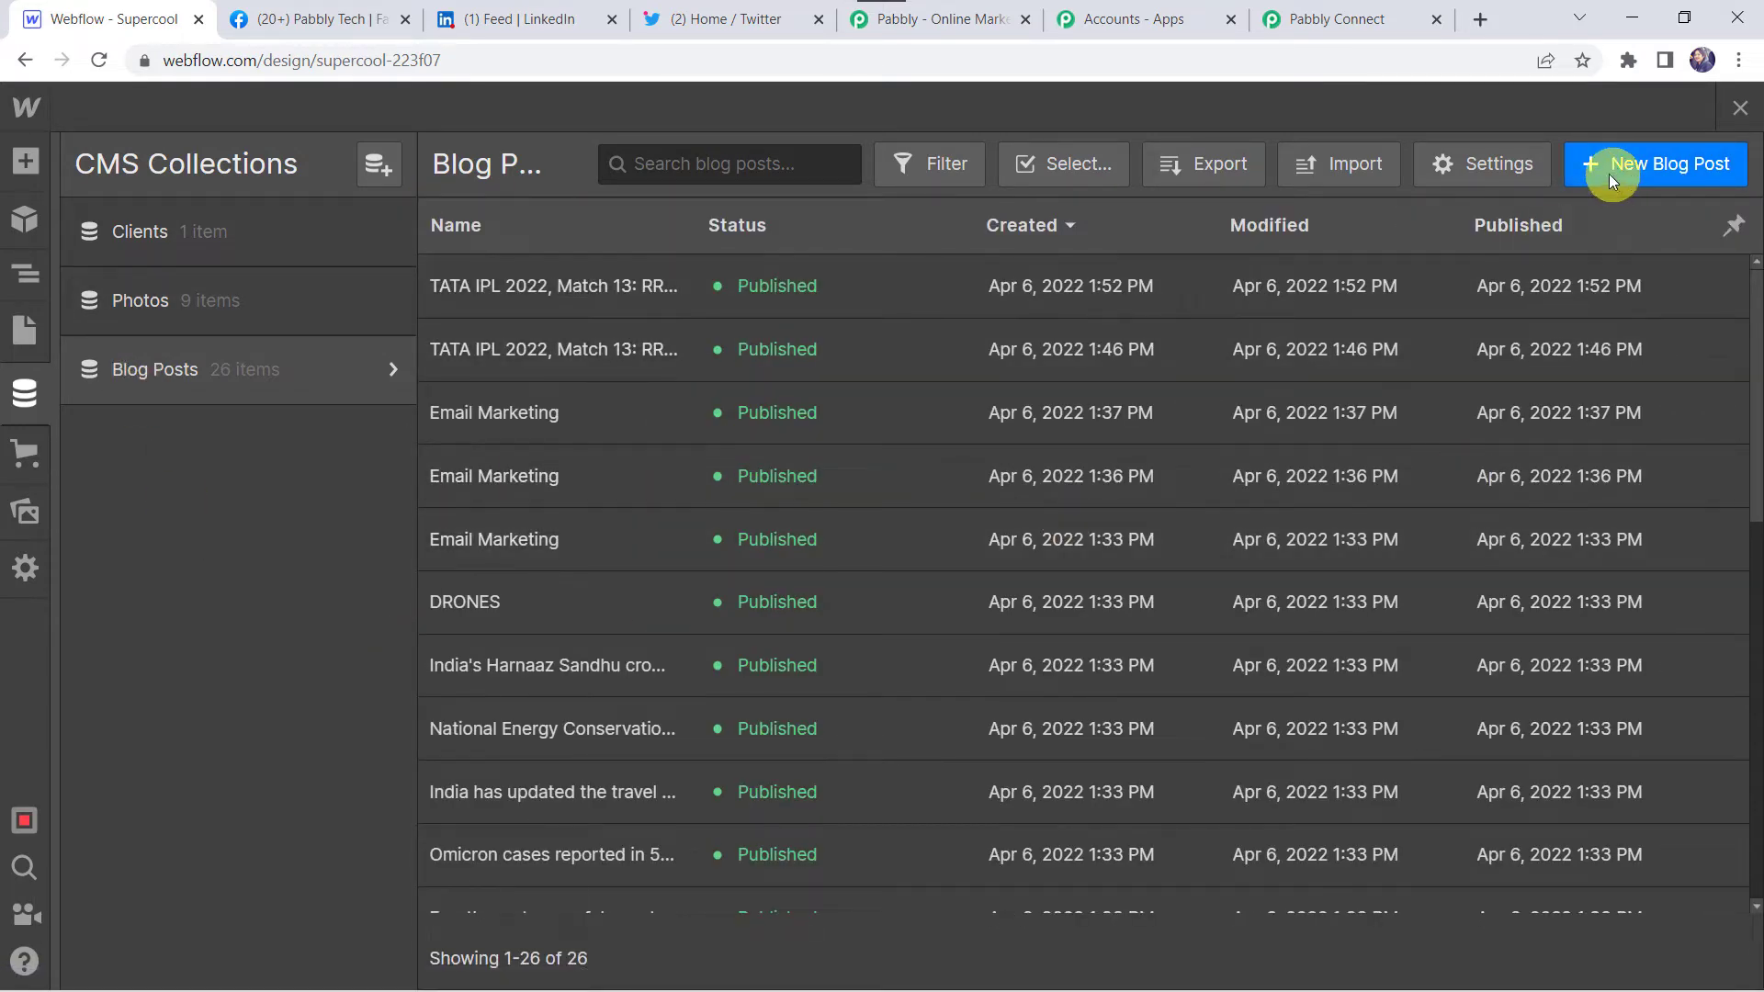
# Add a new post named 'Pabbly Integrations and Automations' and paste its URL into Link
pyautogui.click(1688, 174)
pyautogui.click(879, 332)
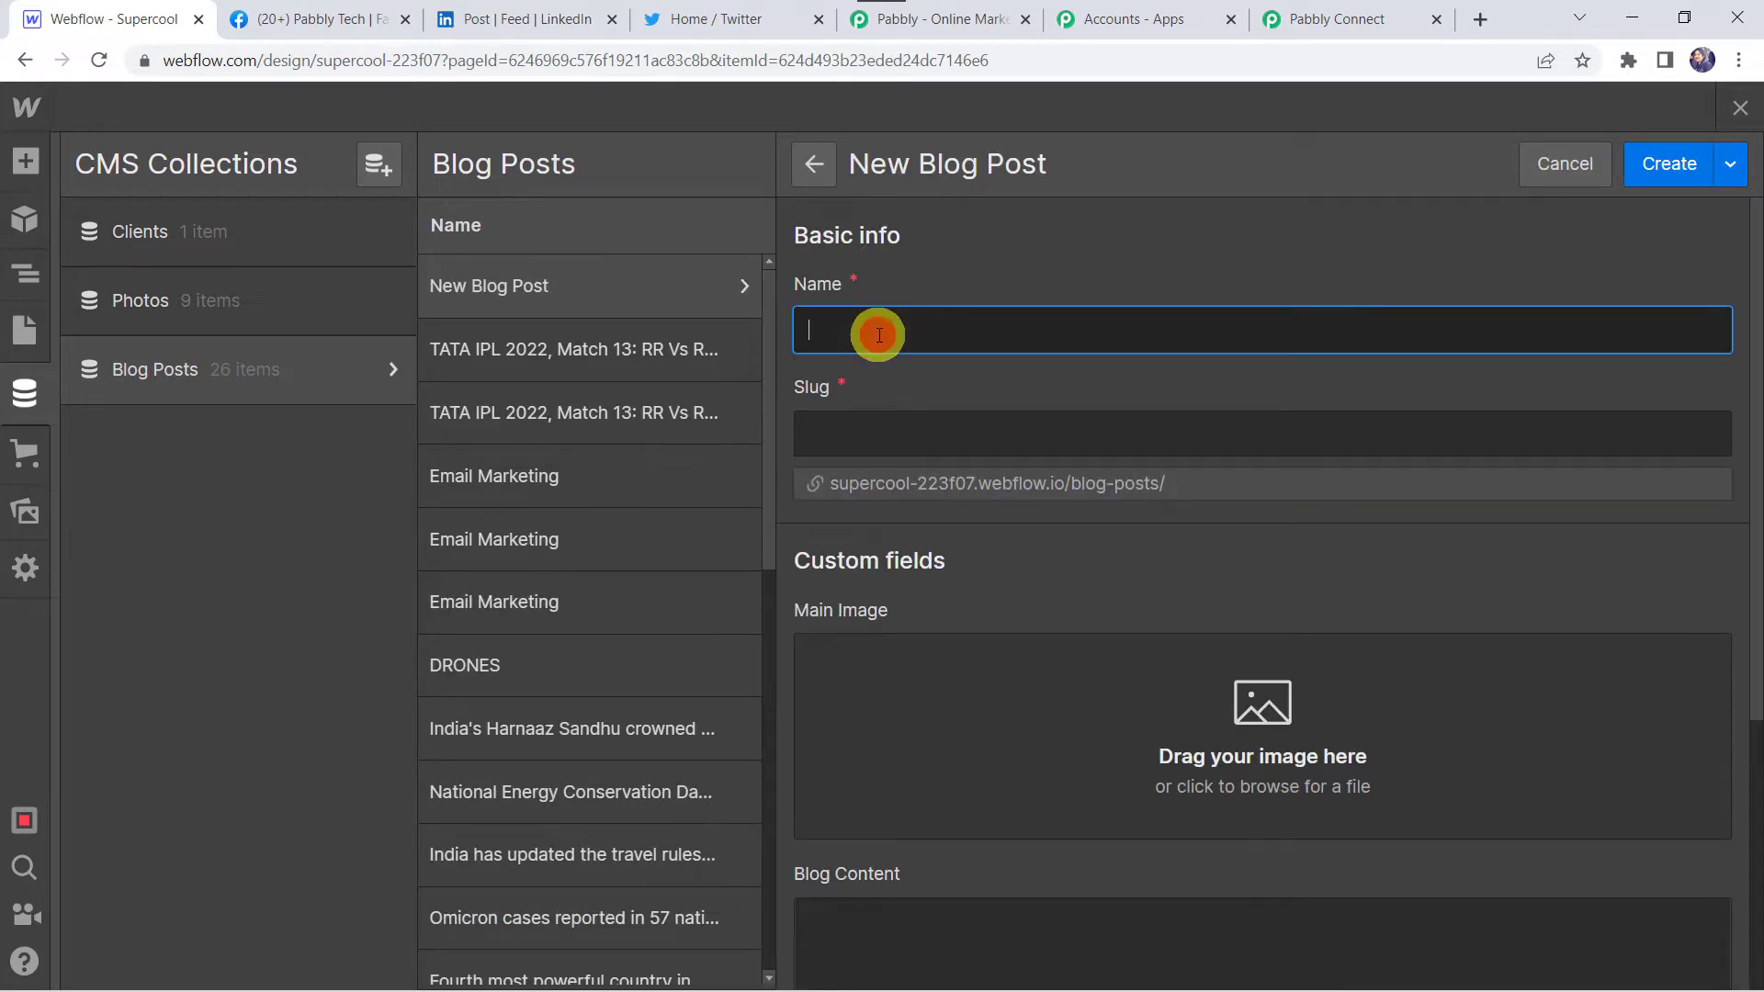
pyautogui.write('Pabbl')
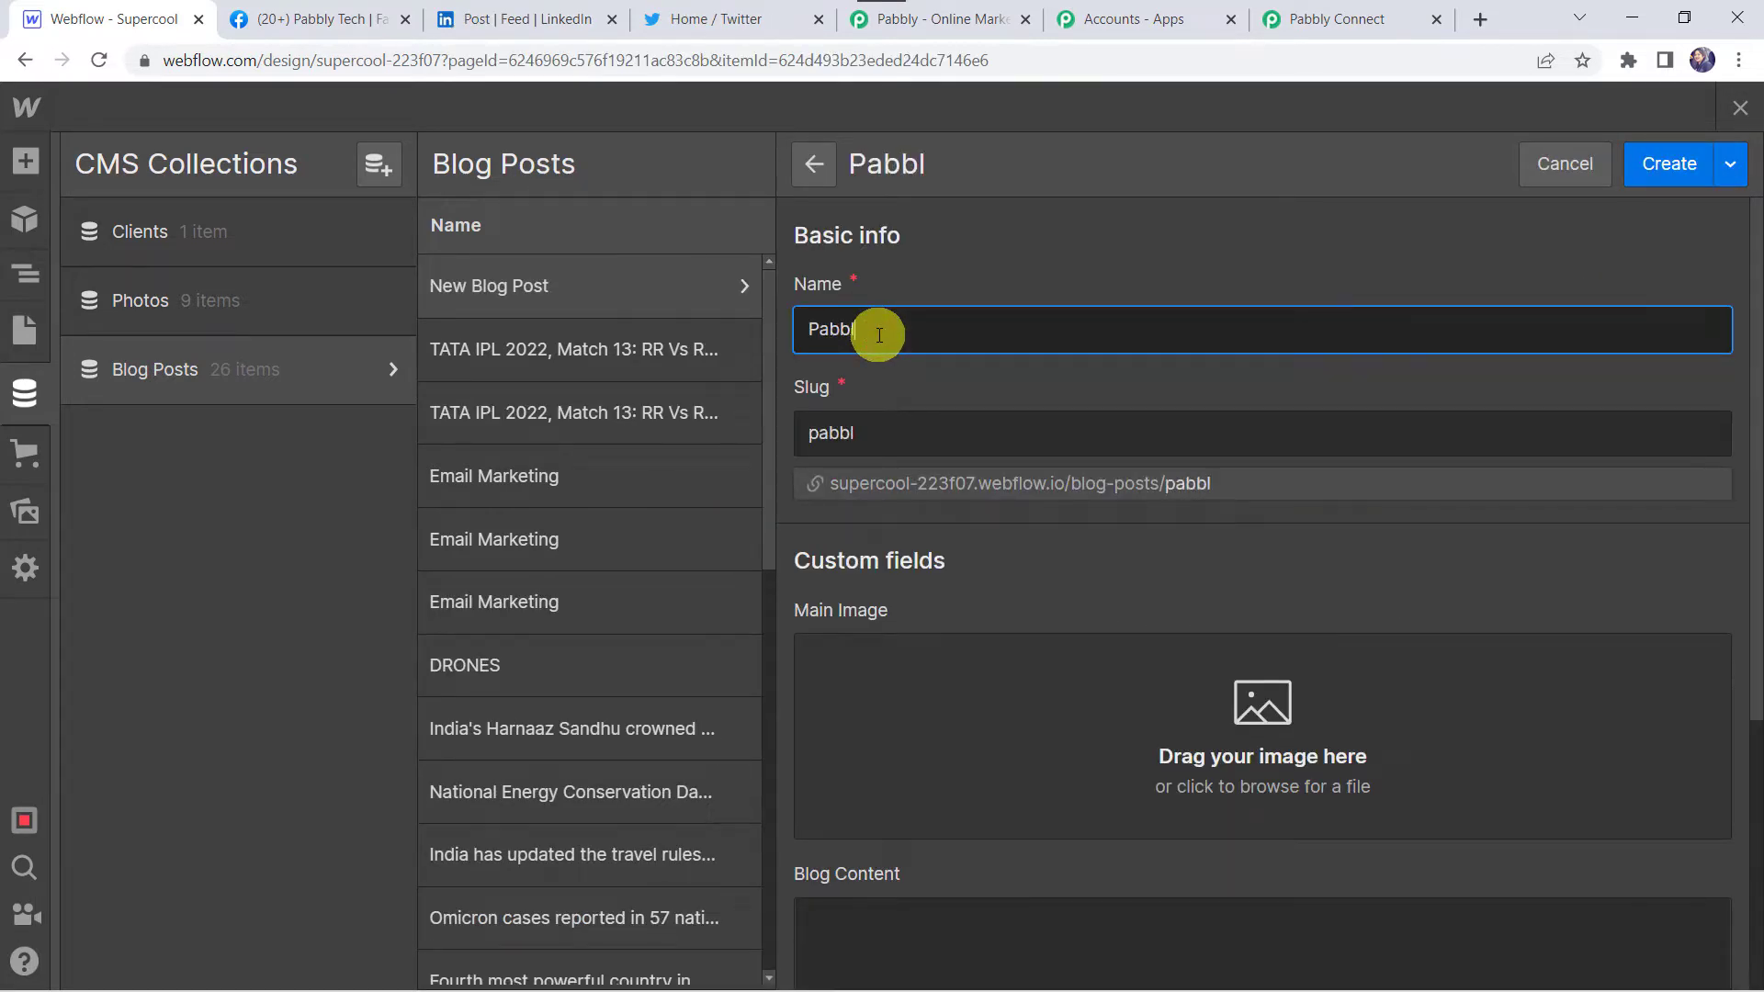
pyautogui.write('y Integrations and')
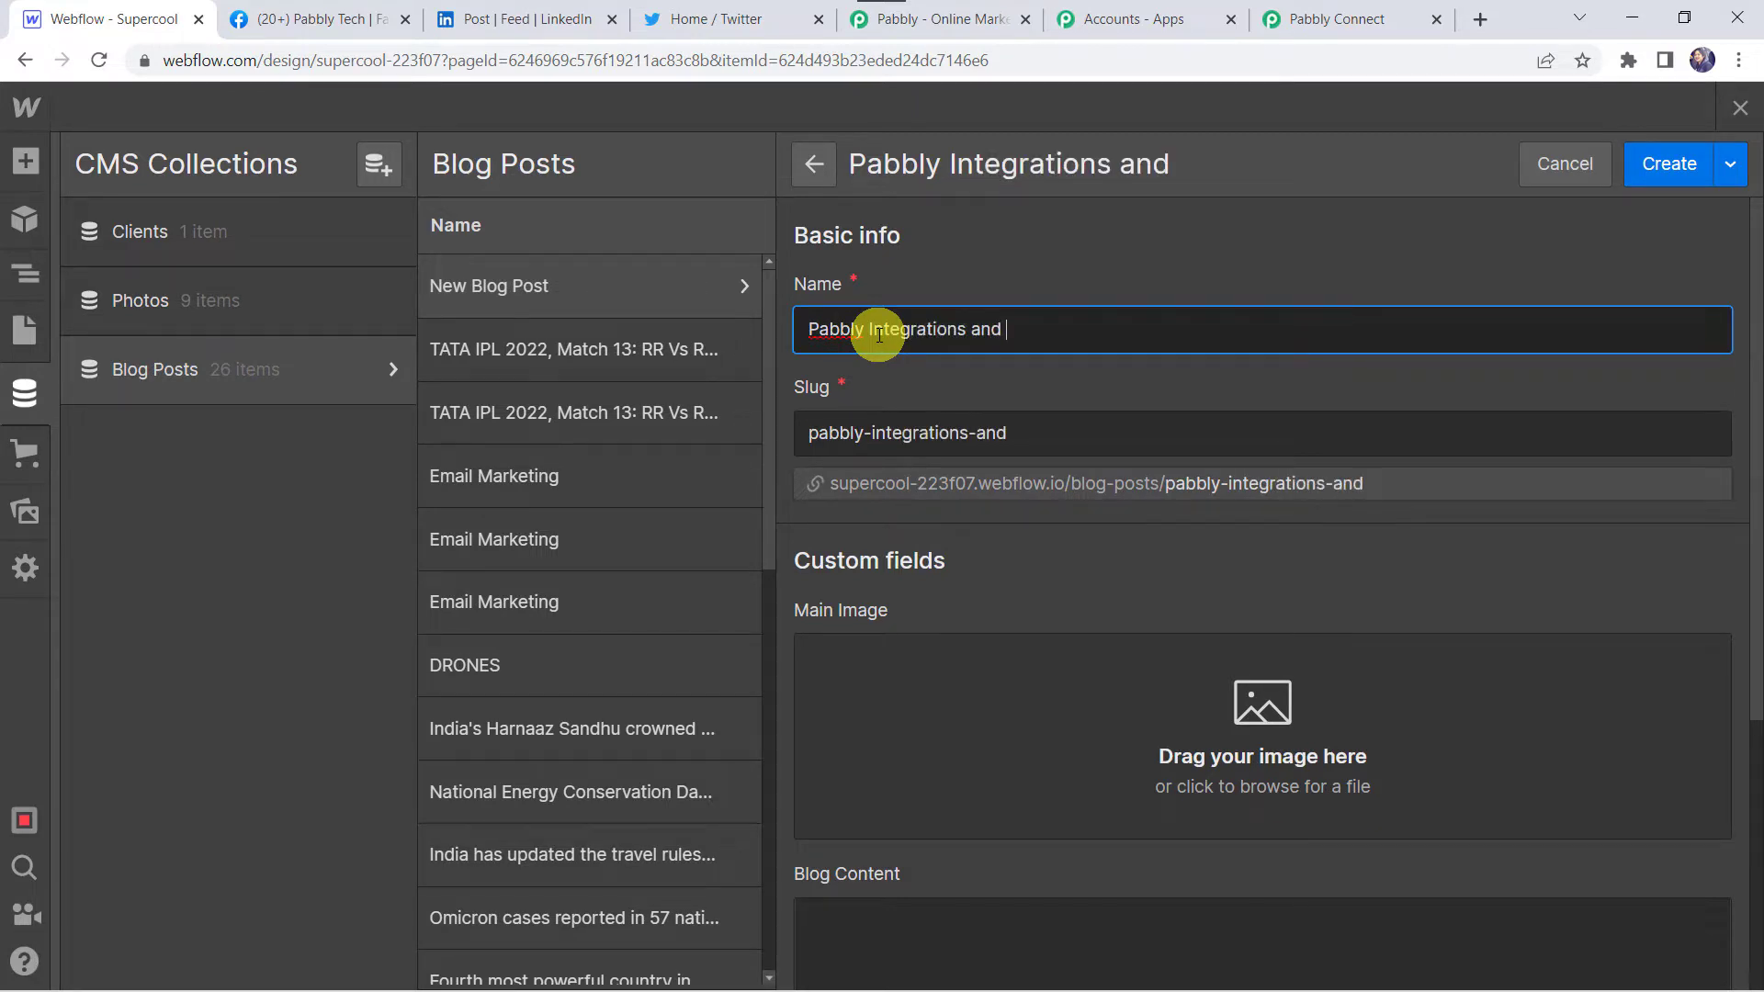
pyautogui.write(' Automations')
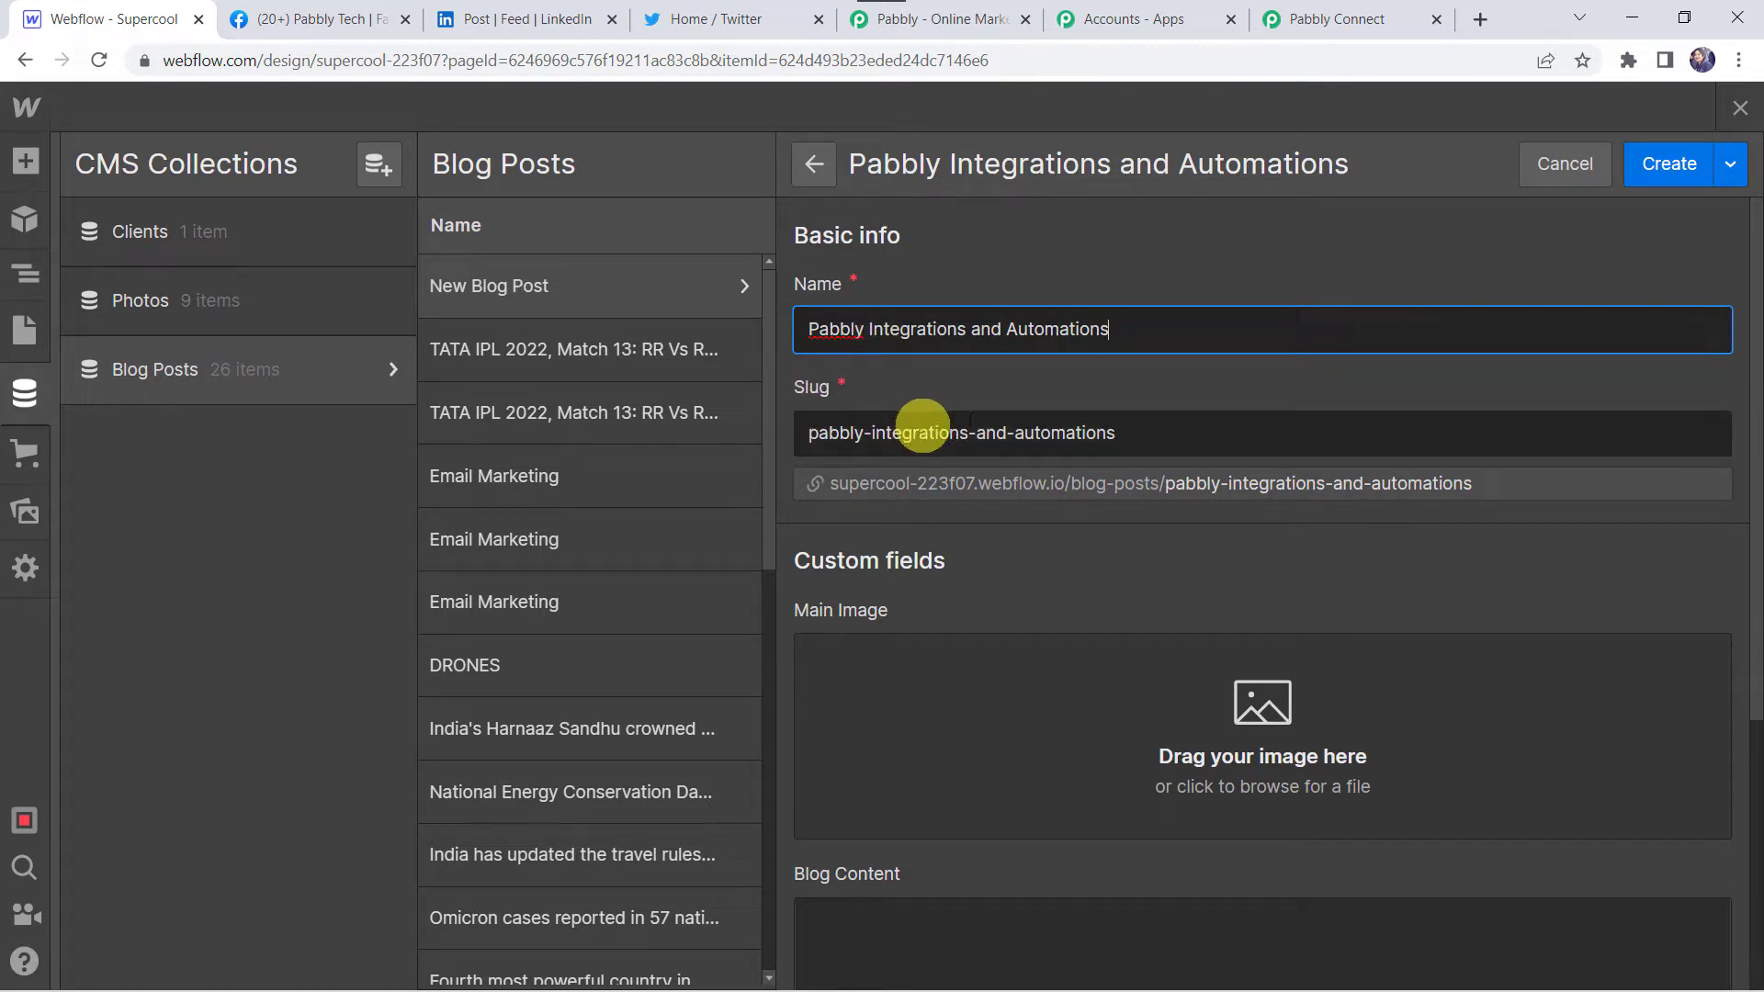
pyautogui.click(816, 483)
pyautogui.scroll(-5, 813, 478)
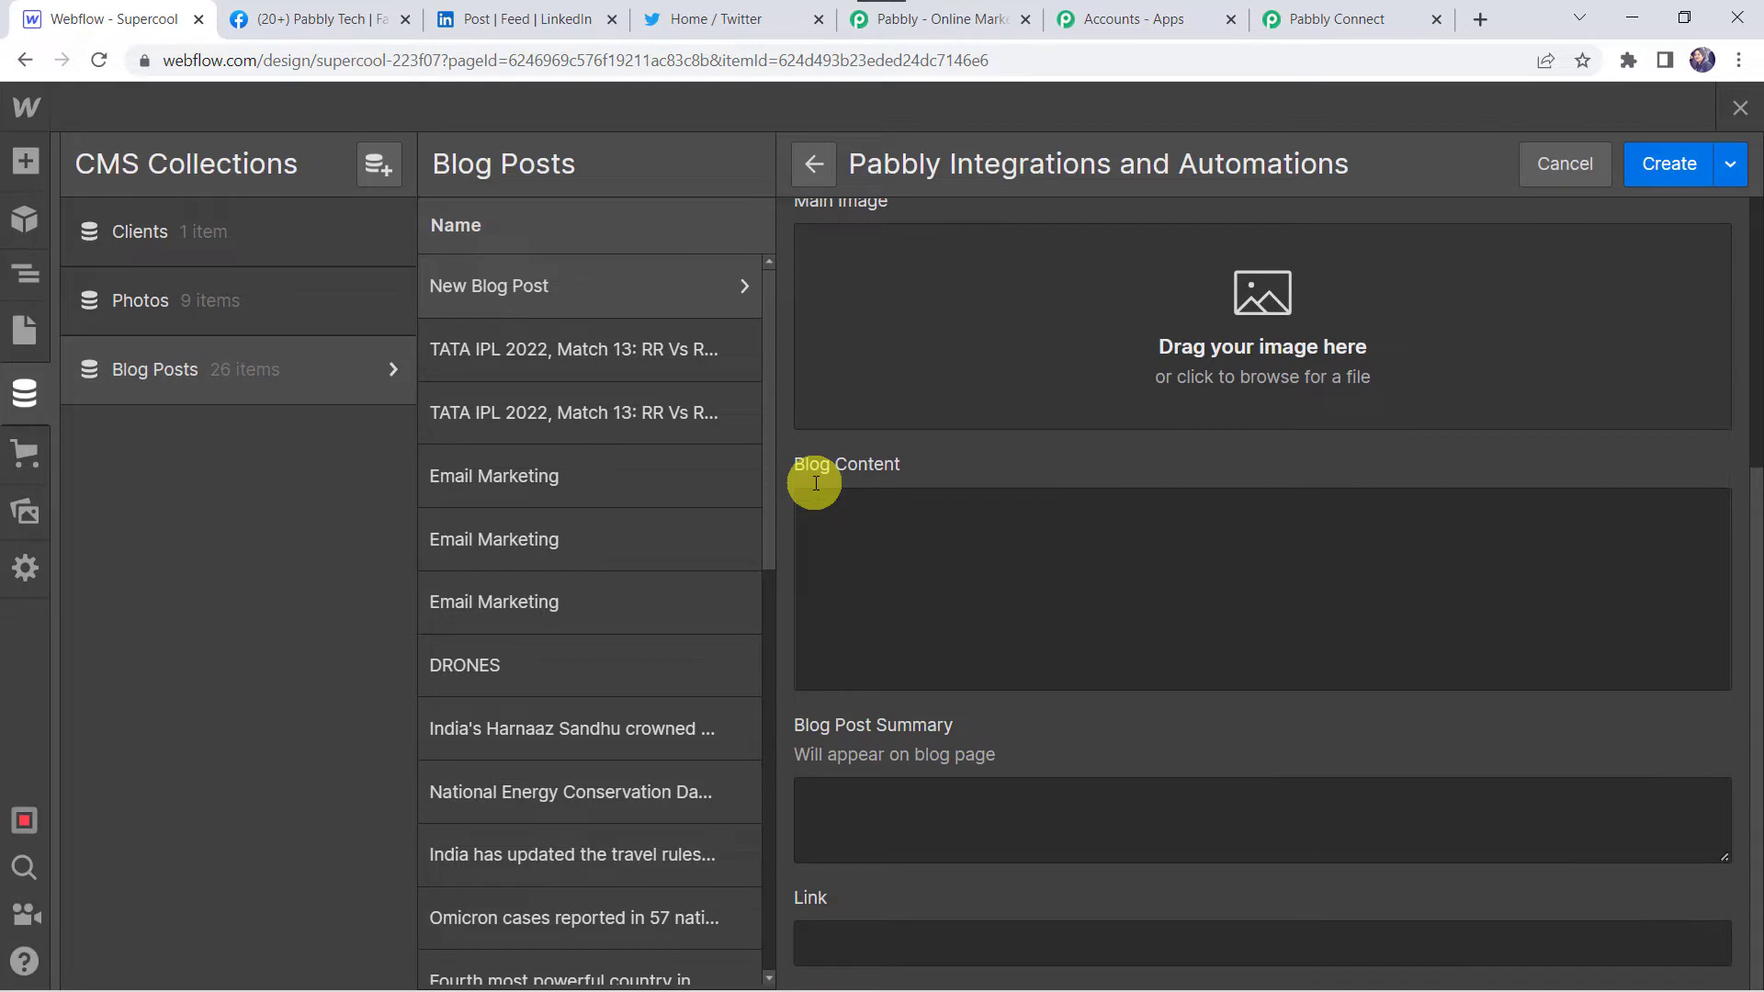
pyautogui.click(839, 947)
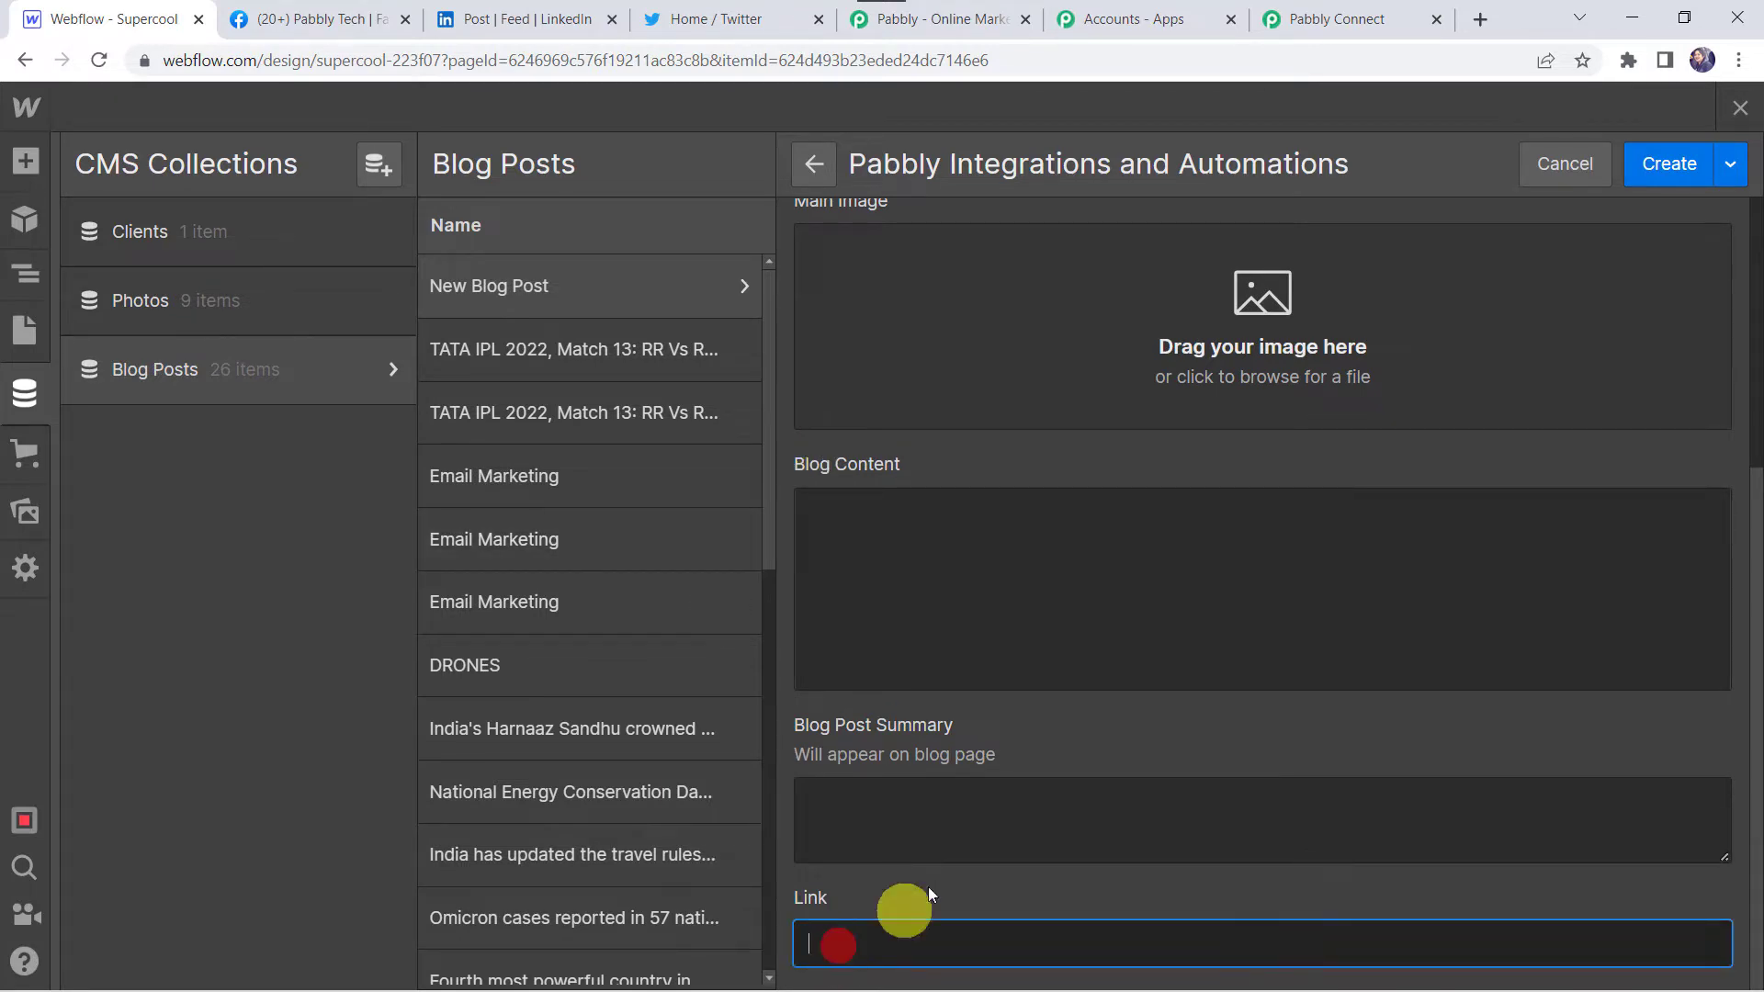
pyautogui.rightClick(909, 958)
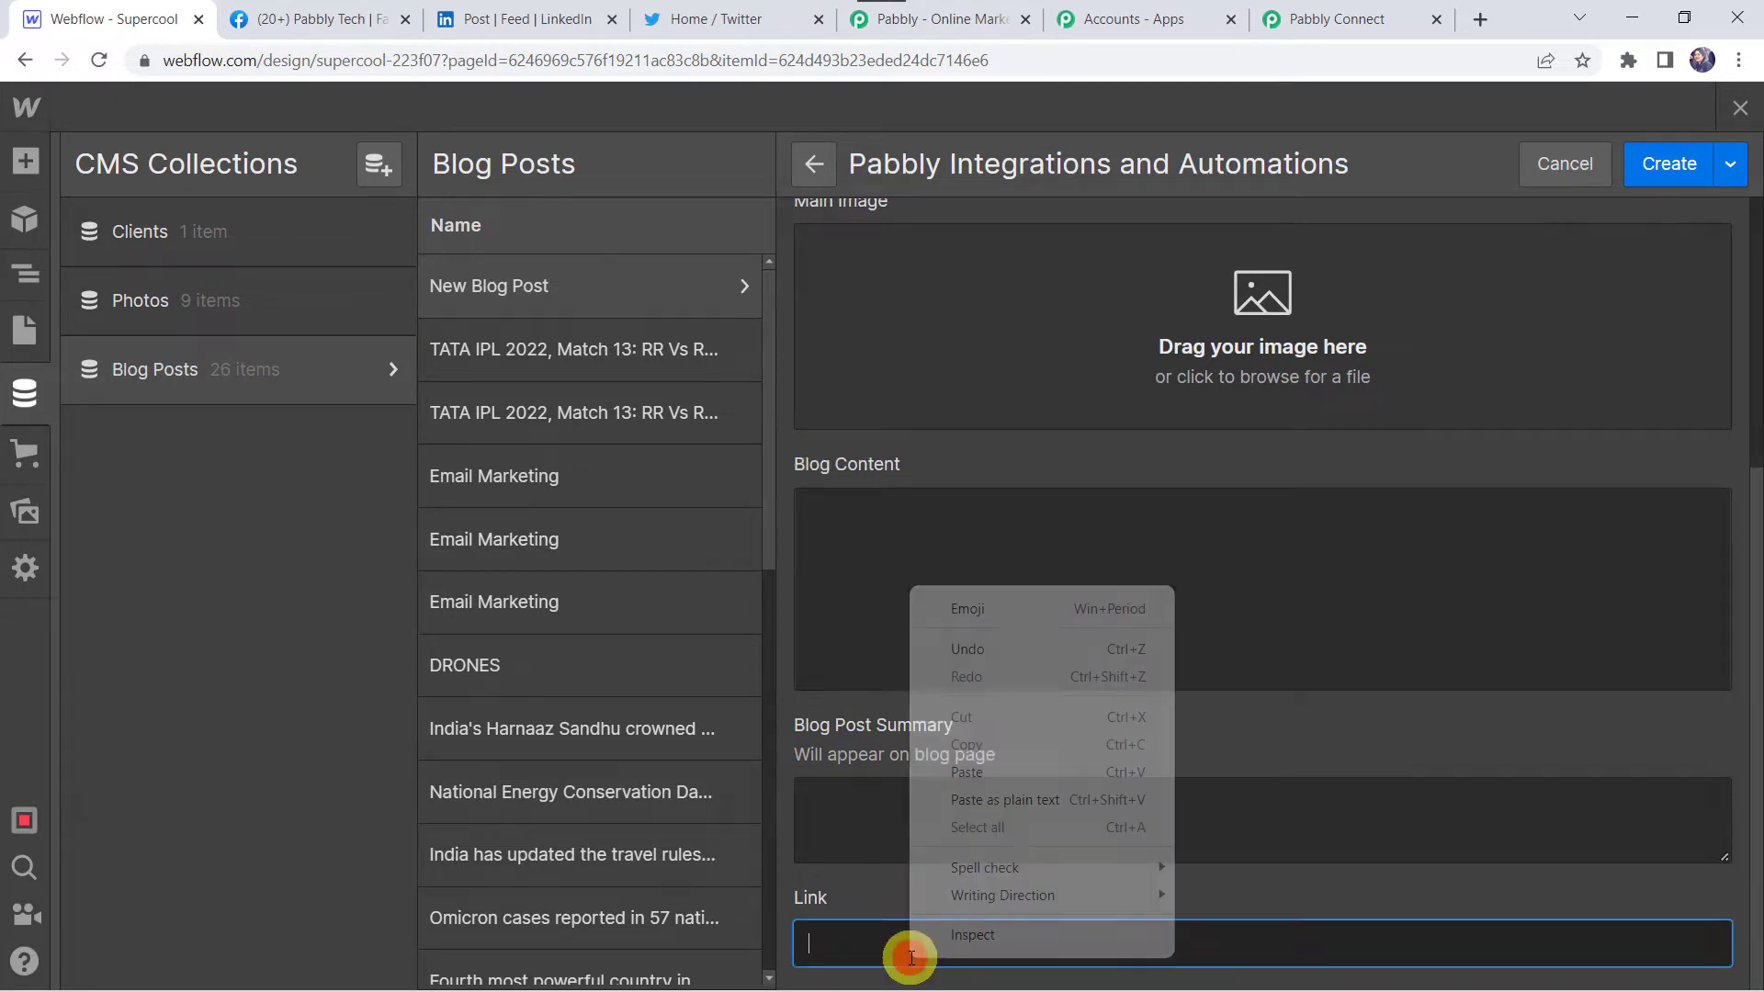
pyautogui.click(1000, 774)
pyautogui.scroll(1, 1000, 777)
pyautogui.scroll(3, 999, 773)
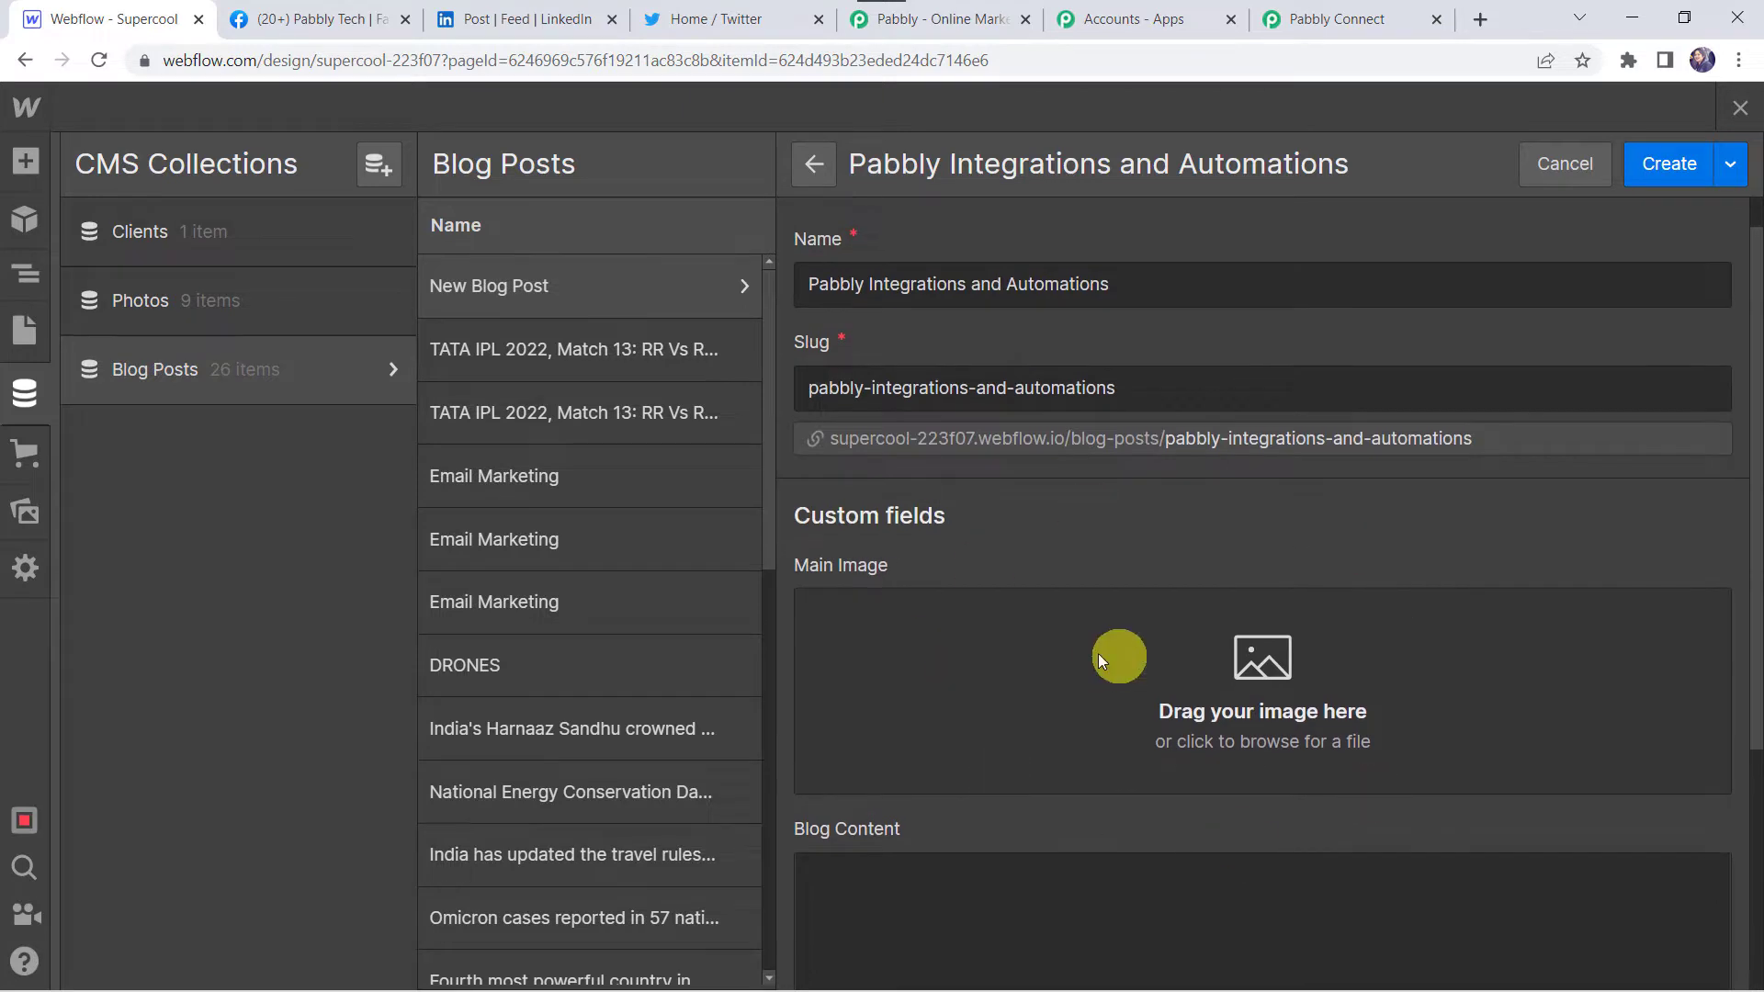
# Set New Integrations.gif as main image, paste the blog content, and publish the post
pyautogui.click(1232, 669)
pyautogui.scroll(-3, 539, 303)
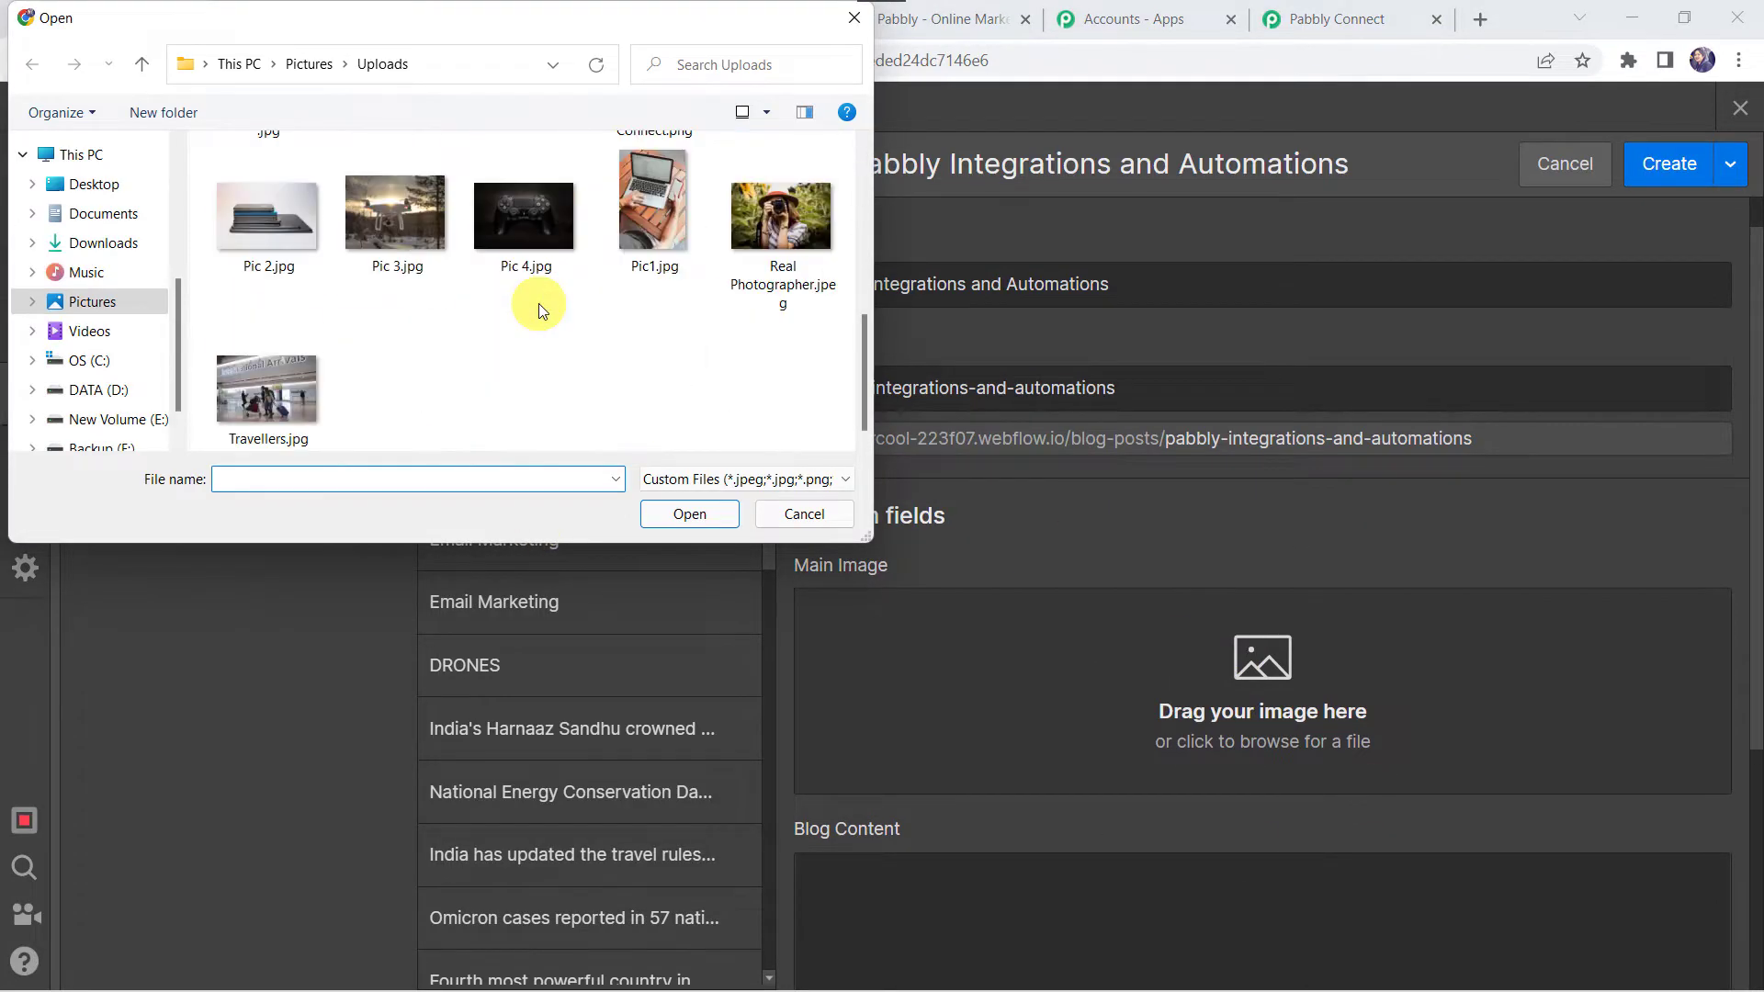
pyautogui.scroll(3, 540, 306)
pyautogui.doubleClick(500, 224)
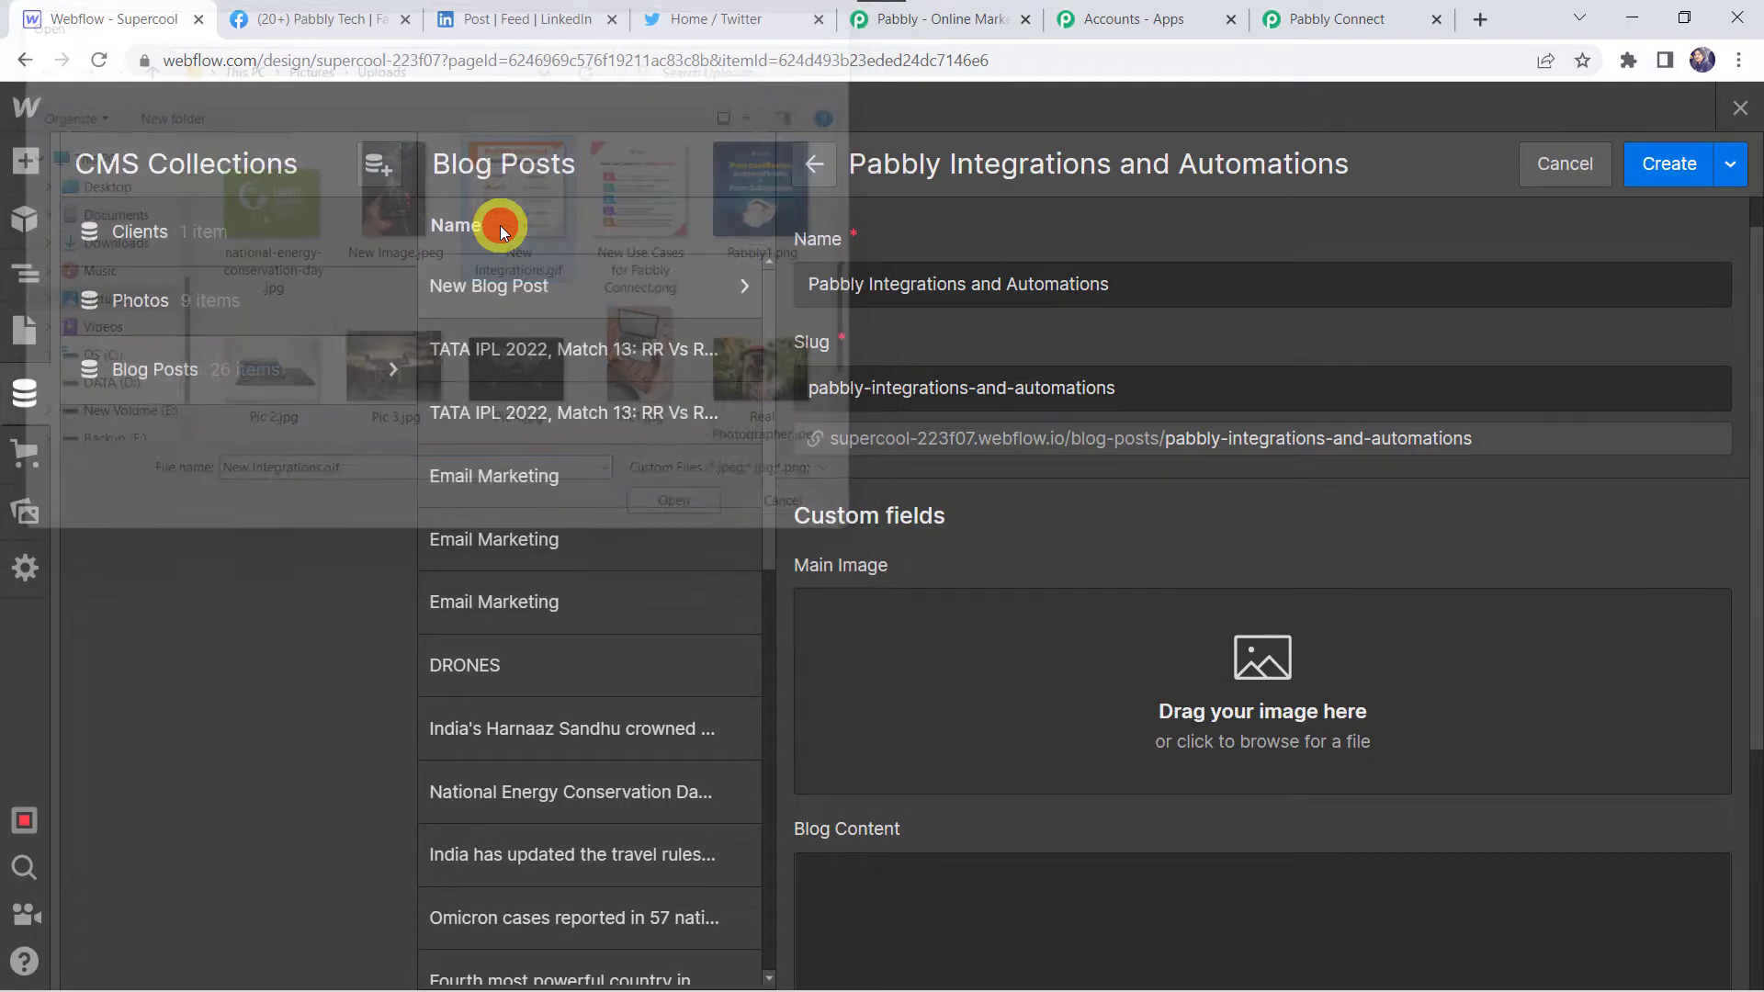
pyautogui.scroll(-3, 884, 565)
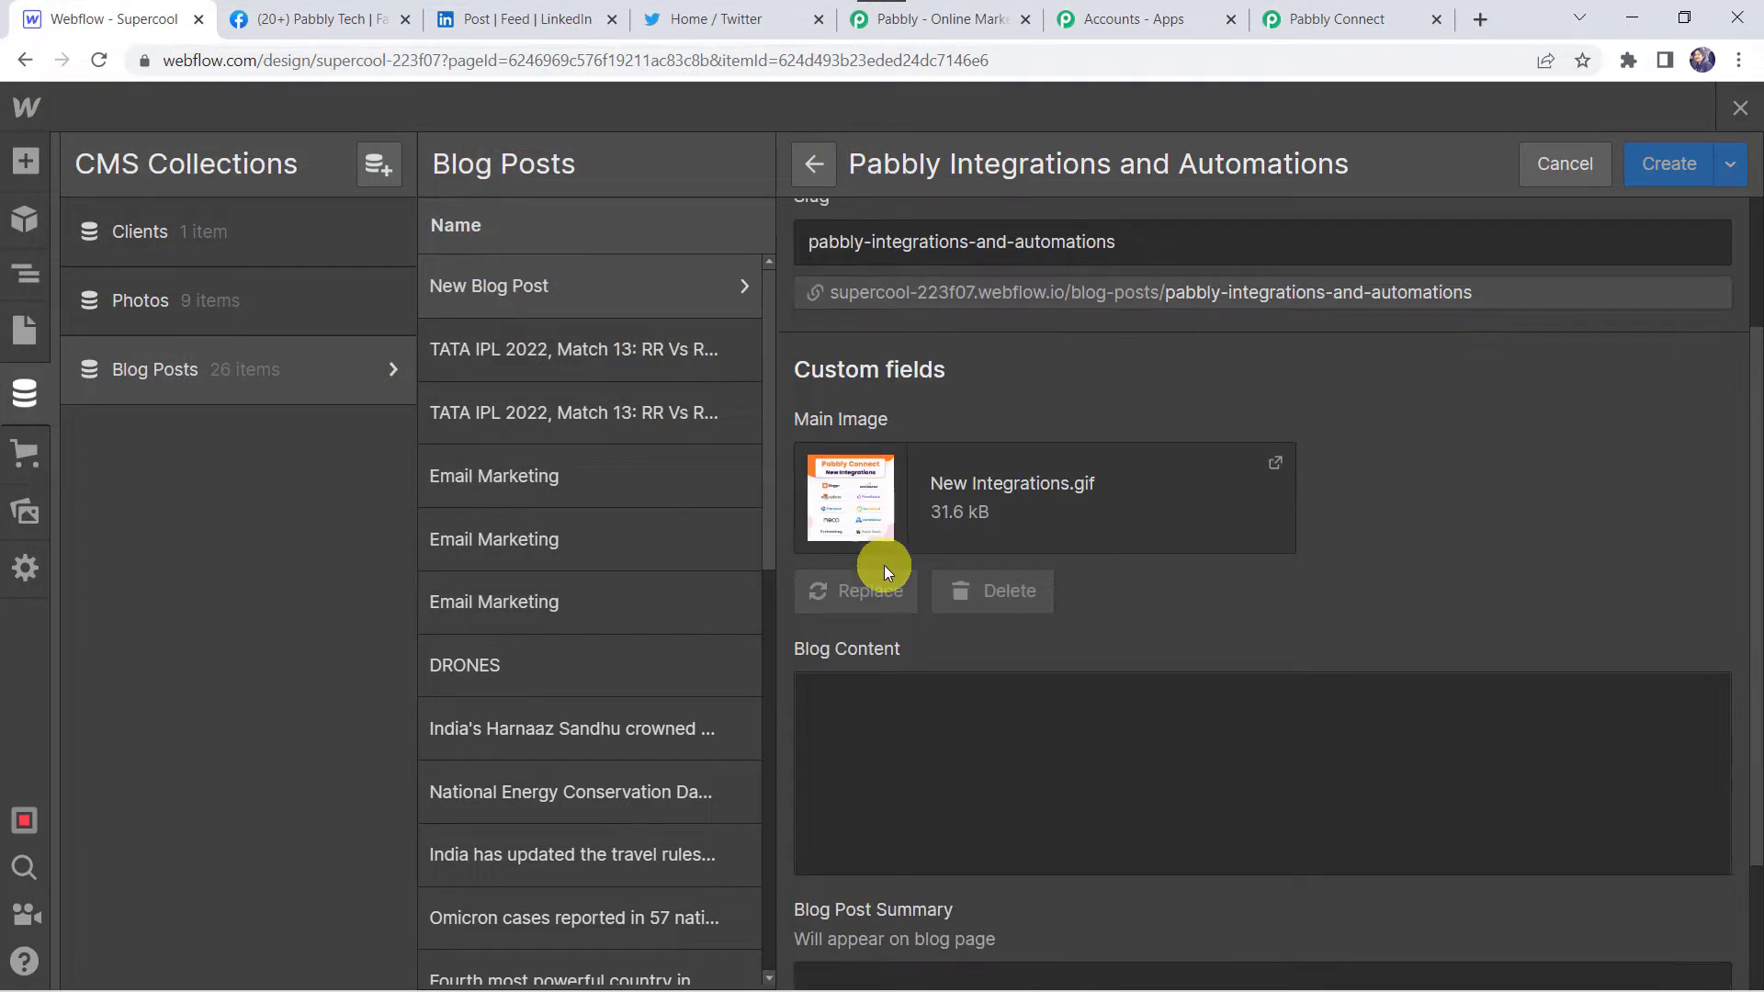
pyautogui.click(876, 588)
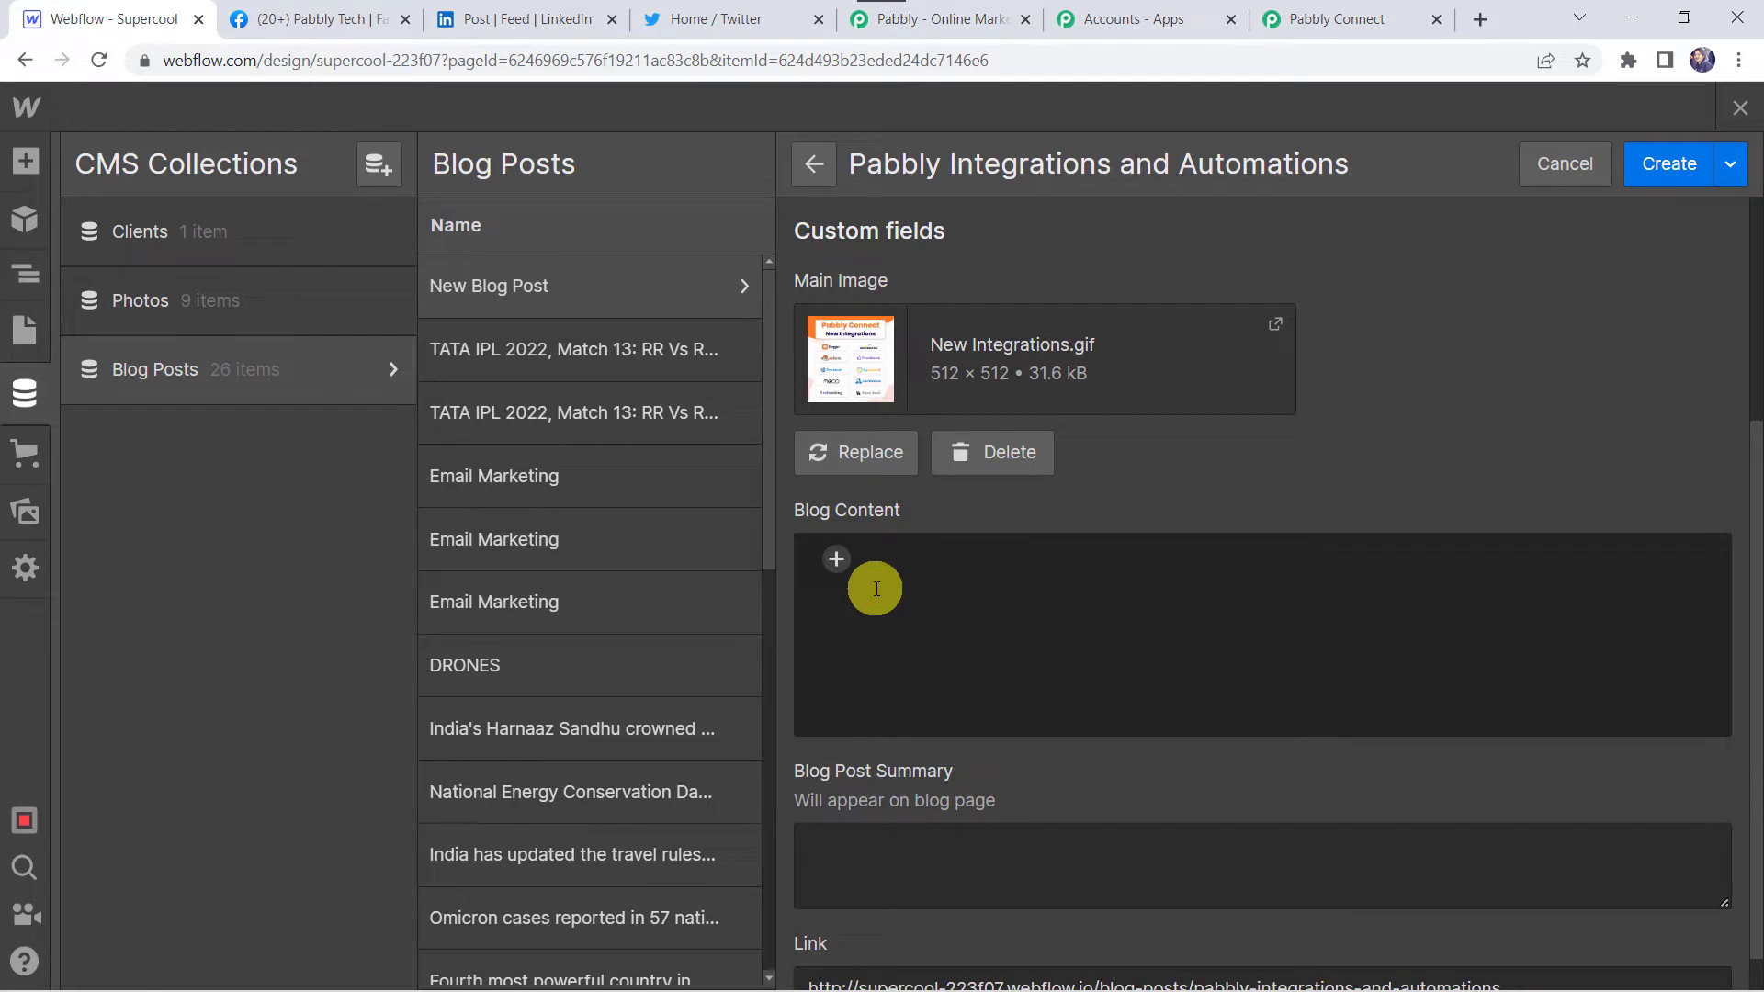
pyautogui.write("In this era of digital transformation,organizations are facing a surge in data and processes. Hyperautomation, theconcept of automating as much as possible to run without human intervention,enables IT, teams, to manage the surge without requiring more resources. Butdoes automation really work with application integration, where youtraditionally need skilled specialists to connect your infrastructure,operations, and data processes? AI-powered Automation brings an innovativeapproach to integration, increasing the speed and lowering the costs ofintegration projects. Though there are many reasons to automate yourintegrations, we'll cover the top four. In this era of digital transformation,organizations are facing a surge in data and processes. Hyperautomation, theconcept of automating as much as possible to run without human intervention,enables IT, teams, to manage the surge without requiring more resources. Butdoes automation really work with application integration, where youtraditionally need skilled specialists to connect your infrastructure,operations, and data processes? AI-powered Automation brings an innovativeapproach to integration, increasing the speed and lowering the costs ofintegration projects. Though there are many reasons to automate yourintegrations, we'll cover the top four. In this era of digital transformation,organizations are facing a surge in data and processes. Hyperautomation, theconcept of automating as much as possible to run without human intervention,enables IT, teams, to manage the surge without requiring more resources. Butdoes automation really work with application integration, where youtraditionally need skilled specialists to connect your infrastructure,operations, and data processes? AI-powered Automation brings an innovativeapproach to integration, increasing the speed and lowering the costs ofintegration projects. Though there are many reasons to automate yourintegrations, we'll cover the top four.")
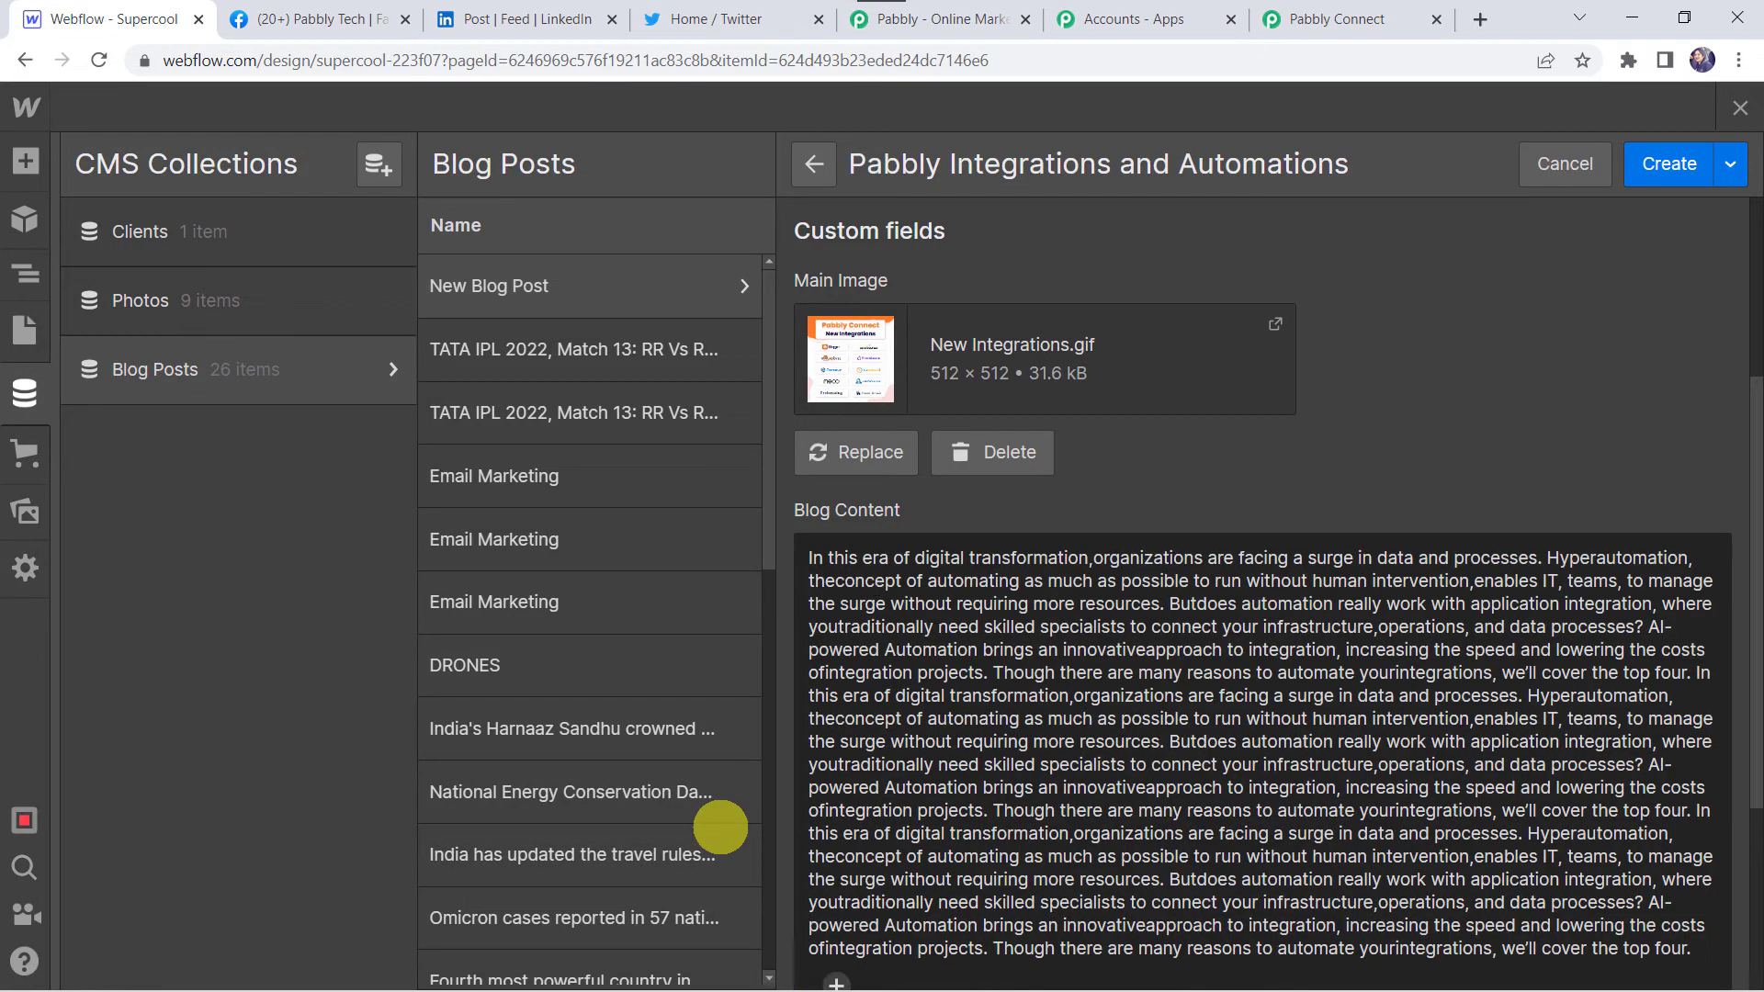
pyautogui.scroll(3, 1020, 583)
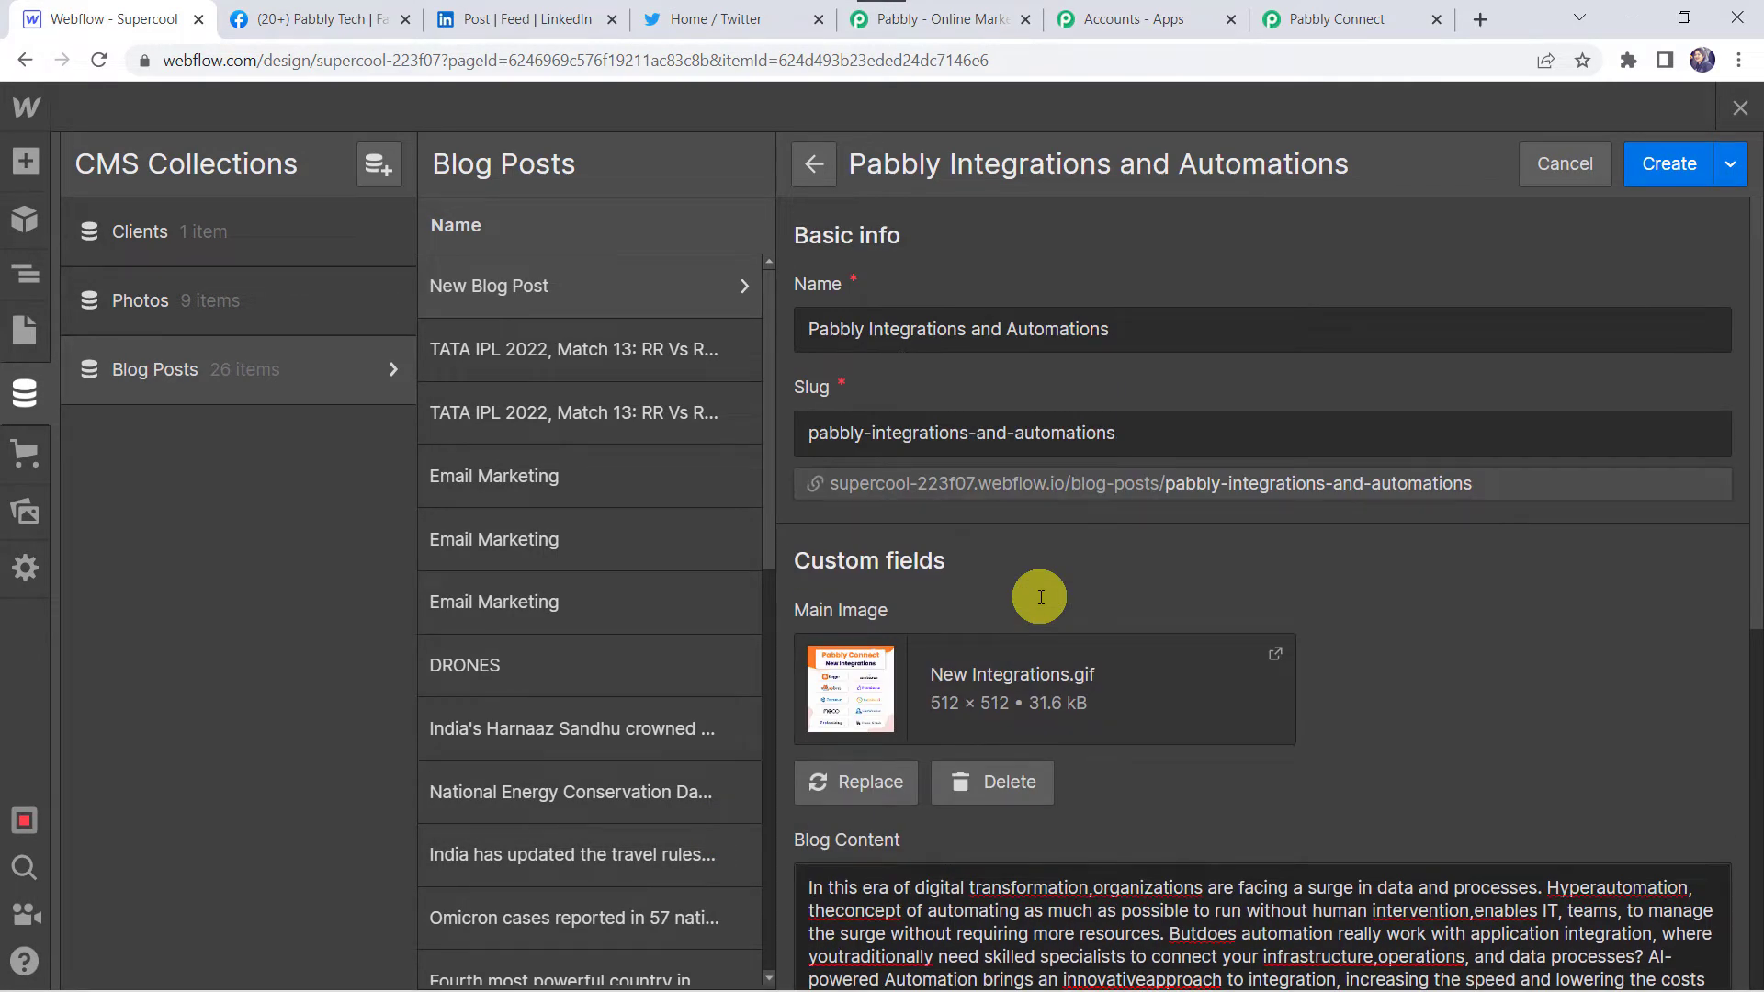
pyautogui.click(1726, 176)
pyautogui.click(1566, 222)
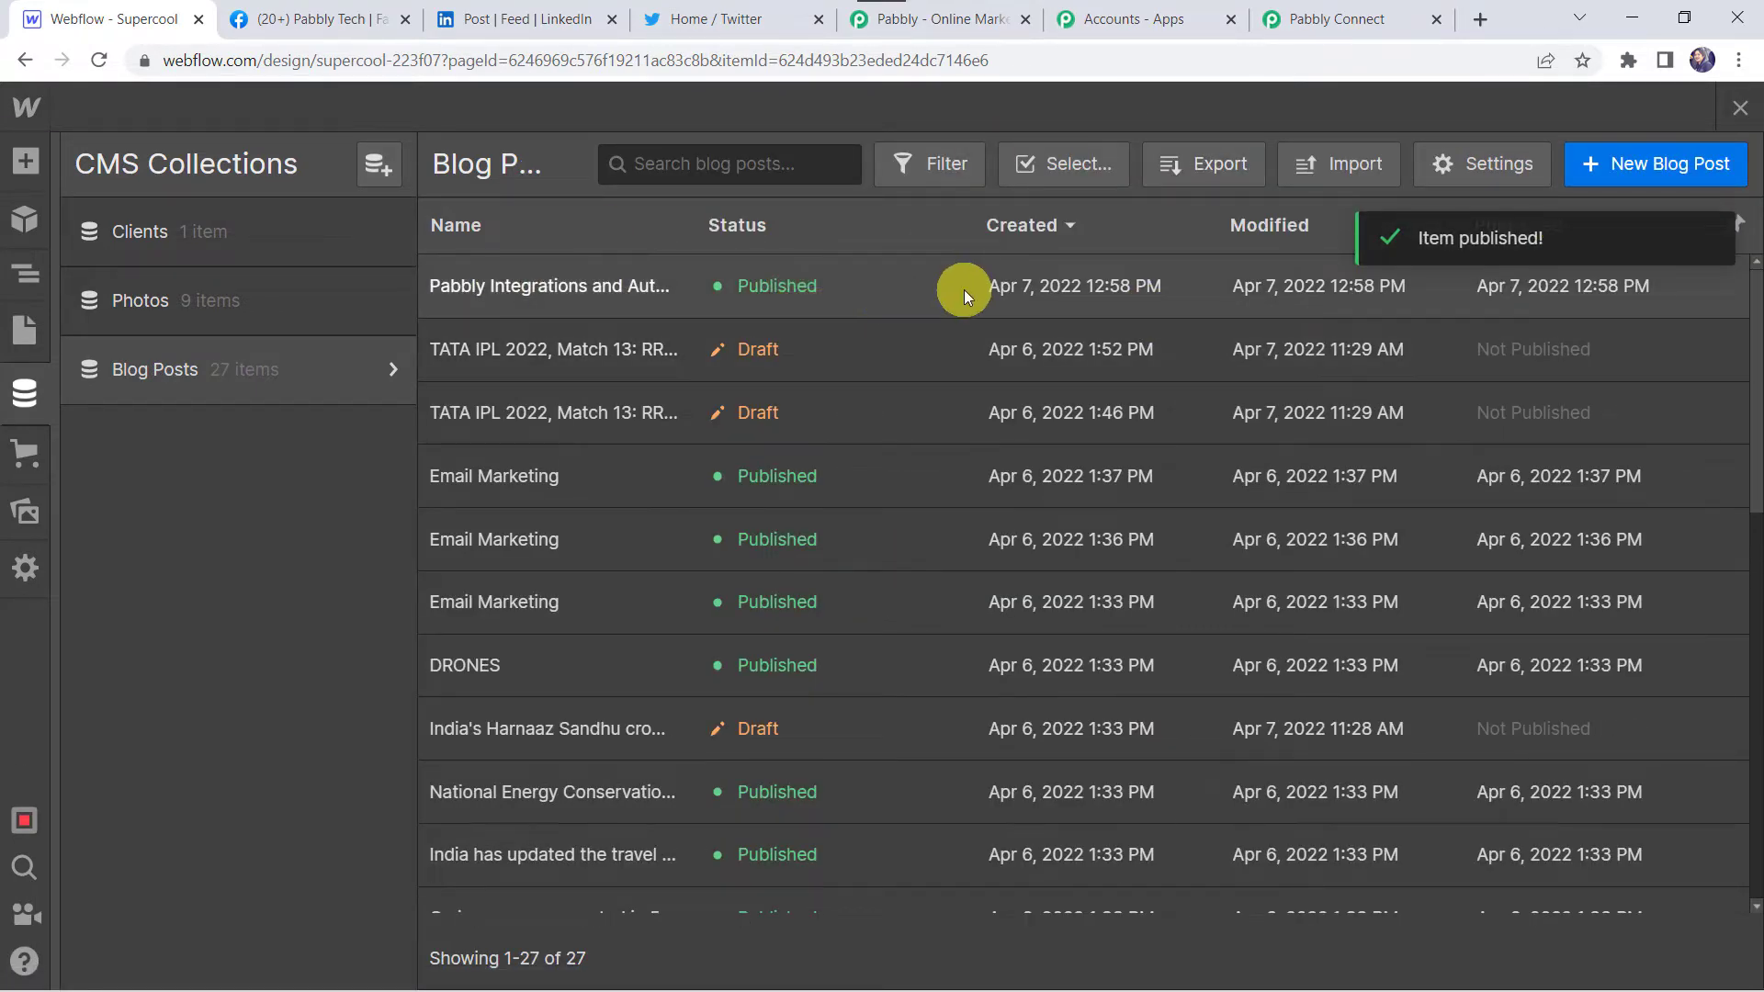
# Review the captured Webflow response showing the new post's blog content
pyautogui.click(1321, 11)
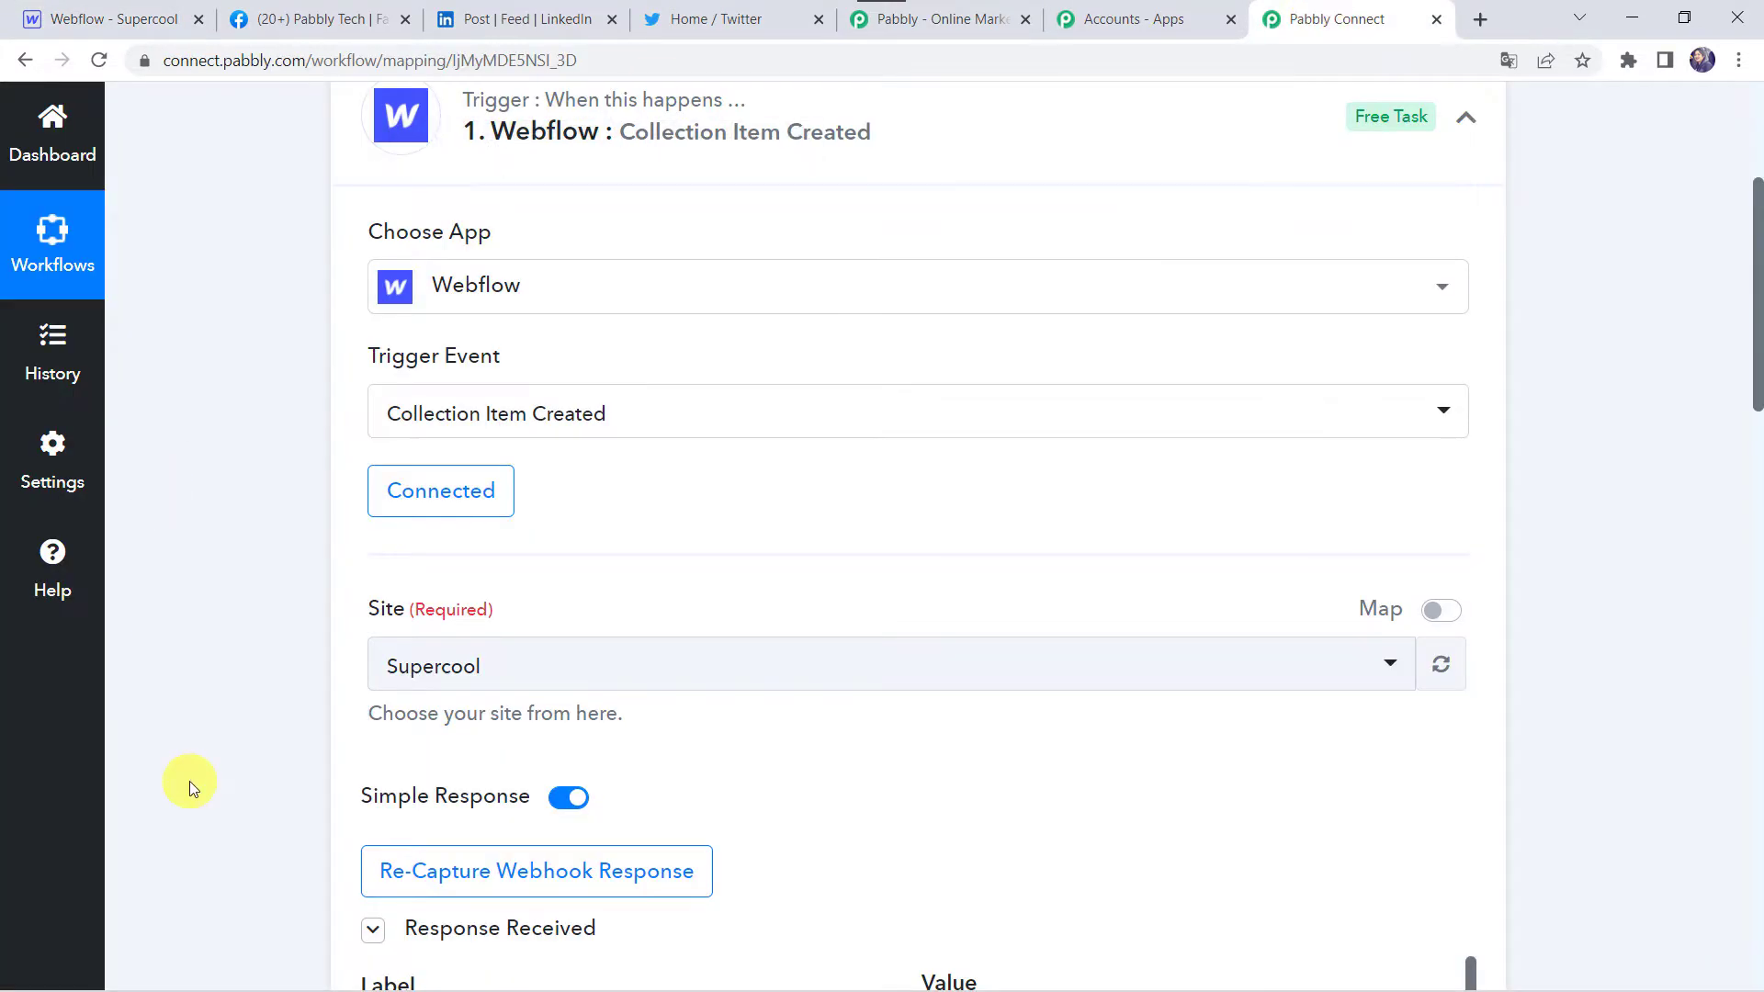
pyautogui.scroll(-6, 189, 781)
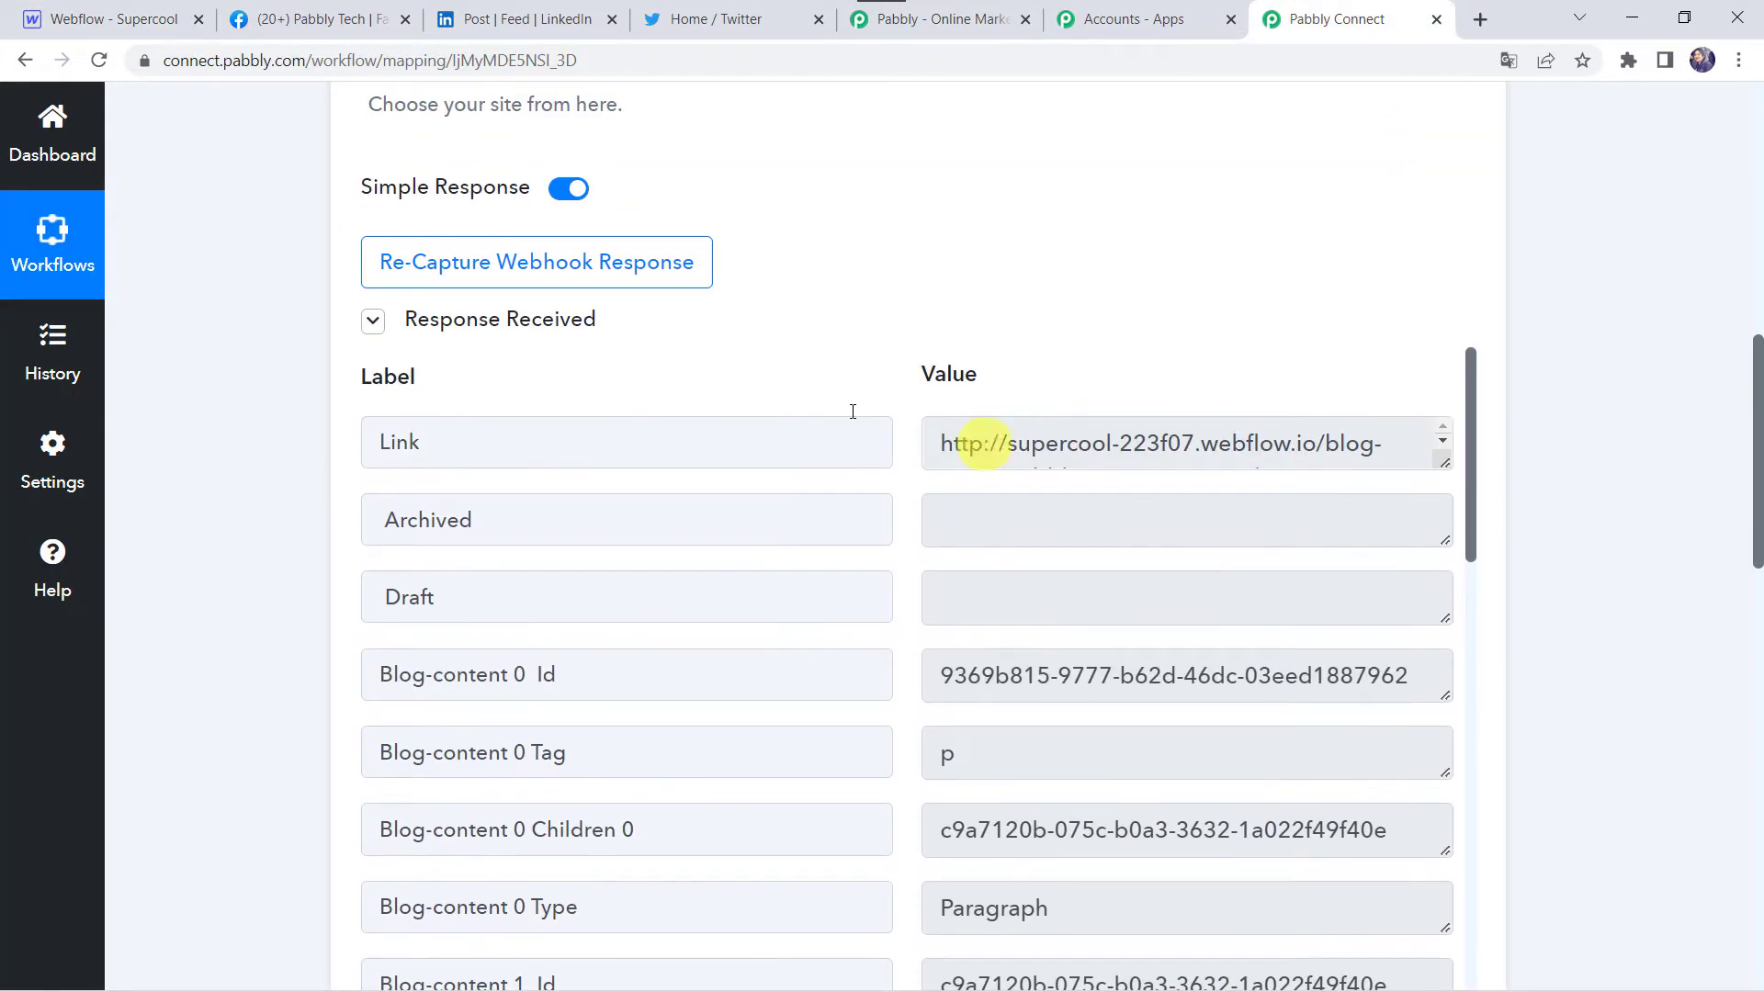
pyautogui.scroll(-7, 644, 623)
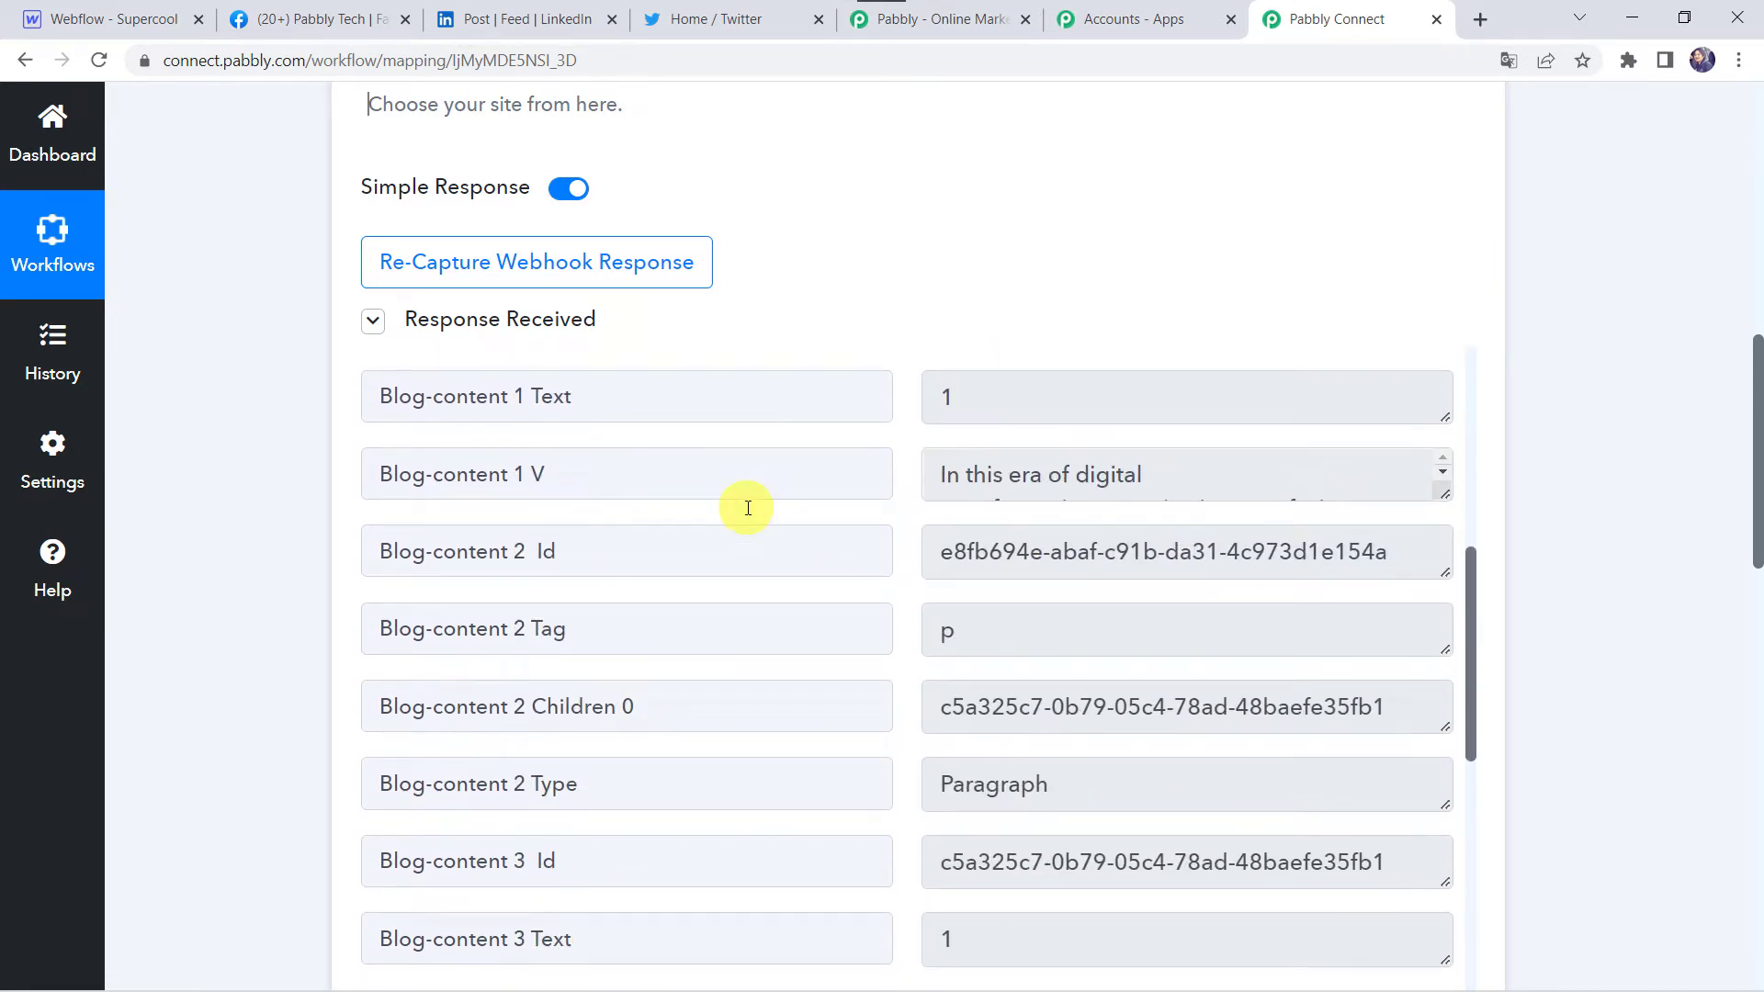
pyautogui.scroll(-1, 291, 564)
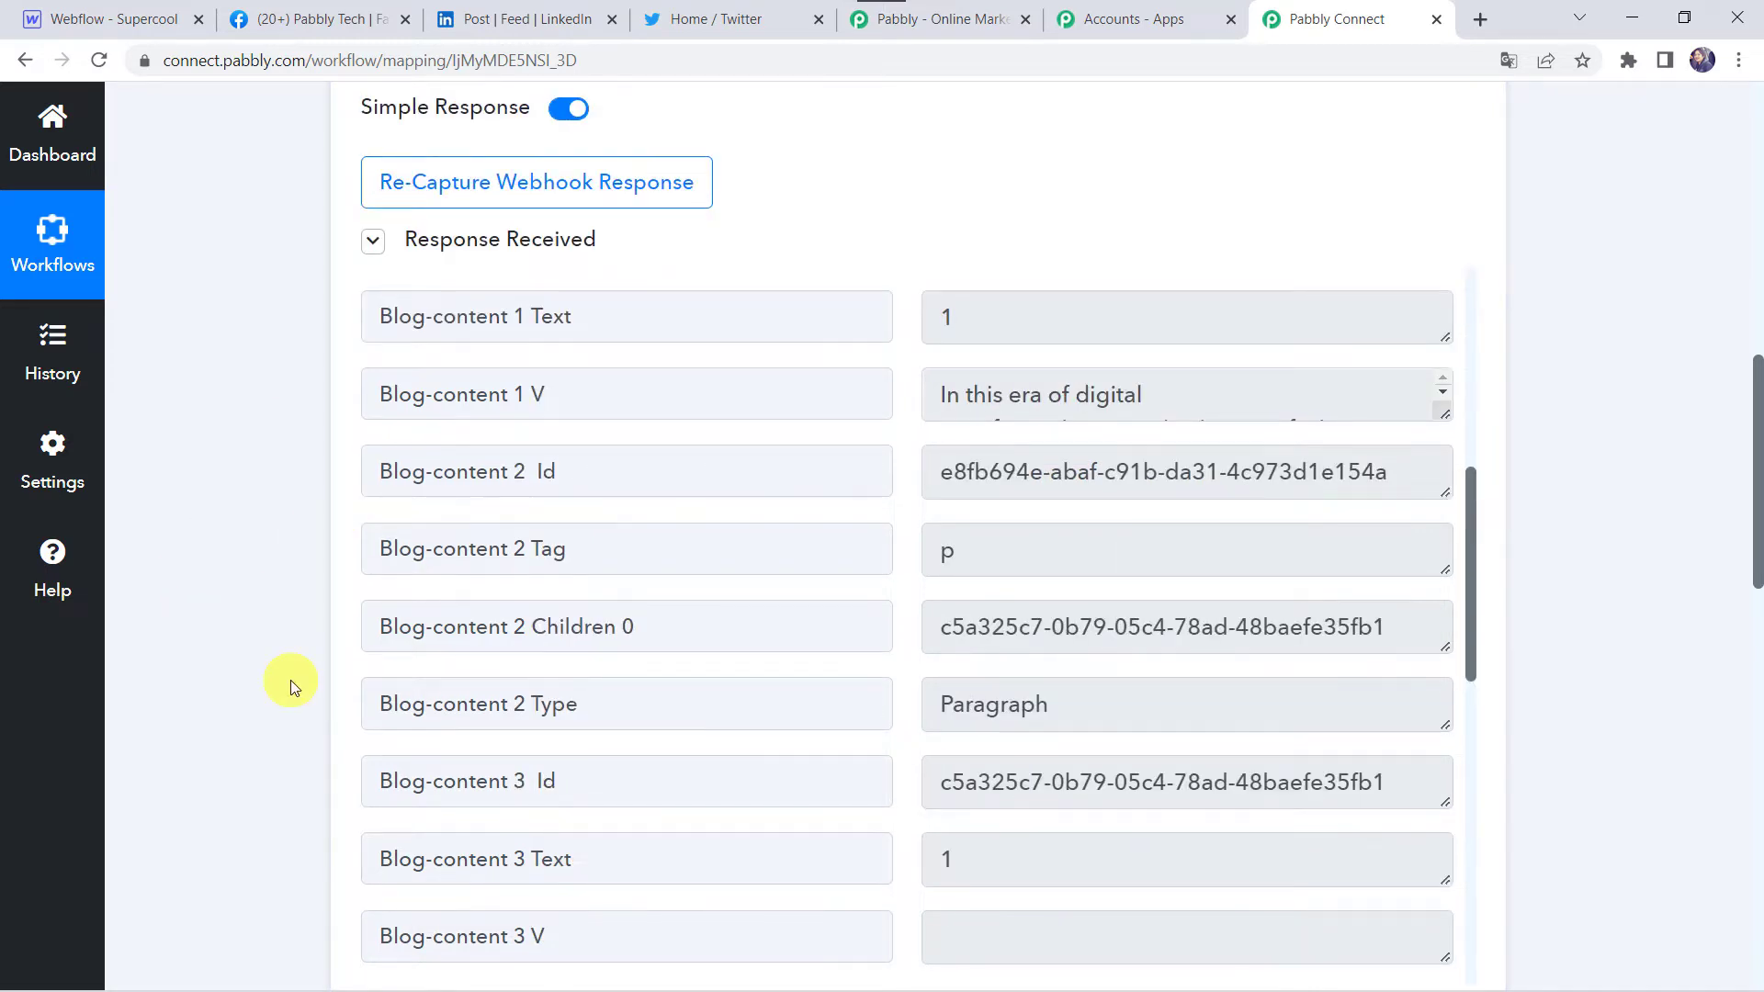
pyautogui.scroll(-8, 290, 680)
pyautogui.scroll(-1, 290, 680)
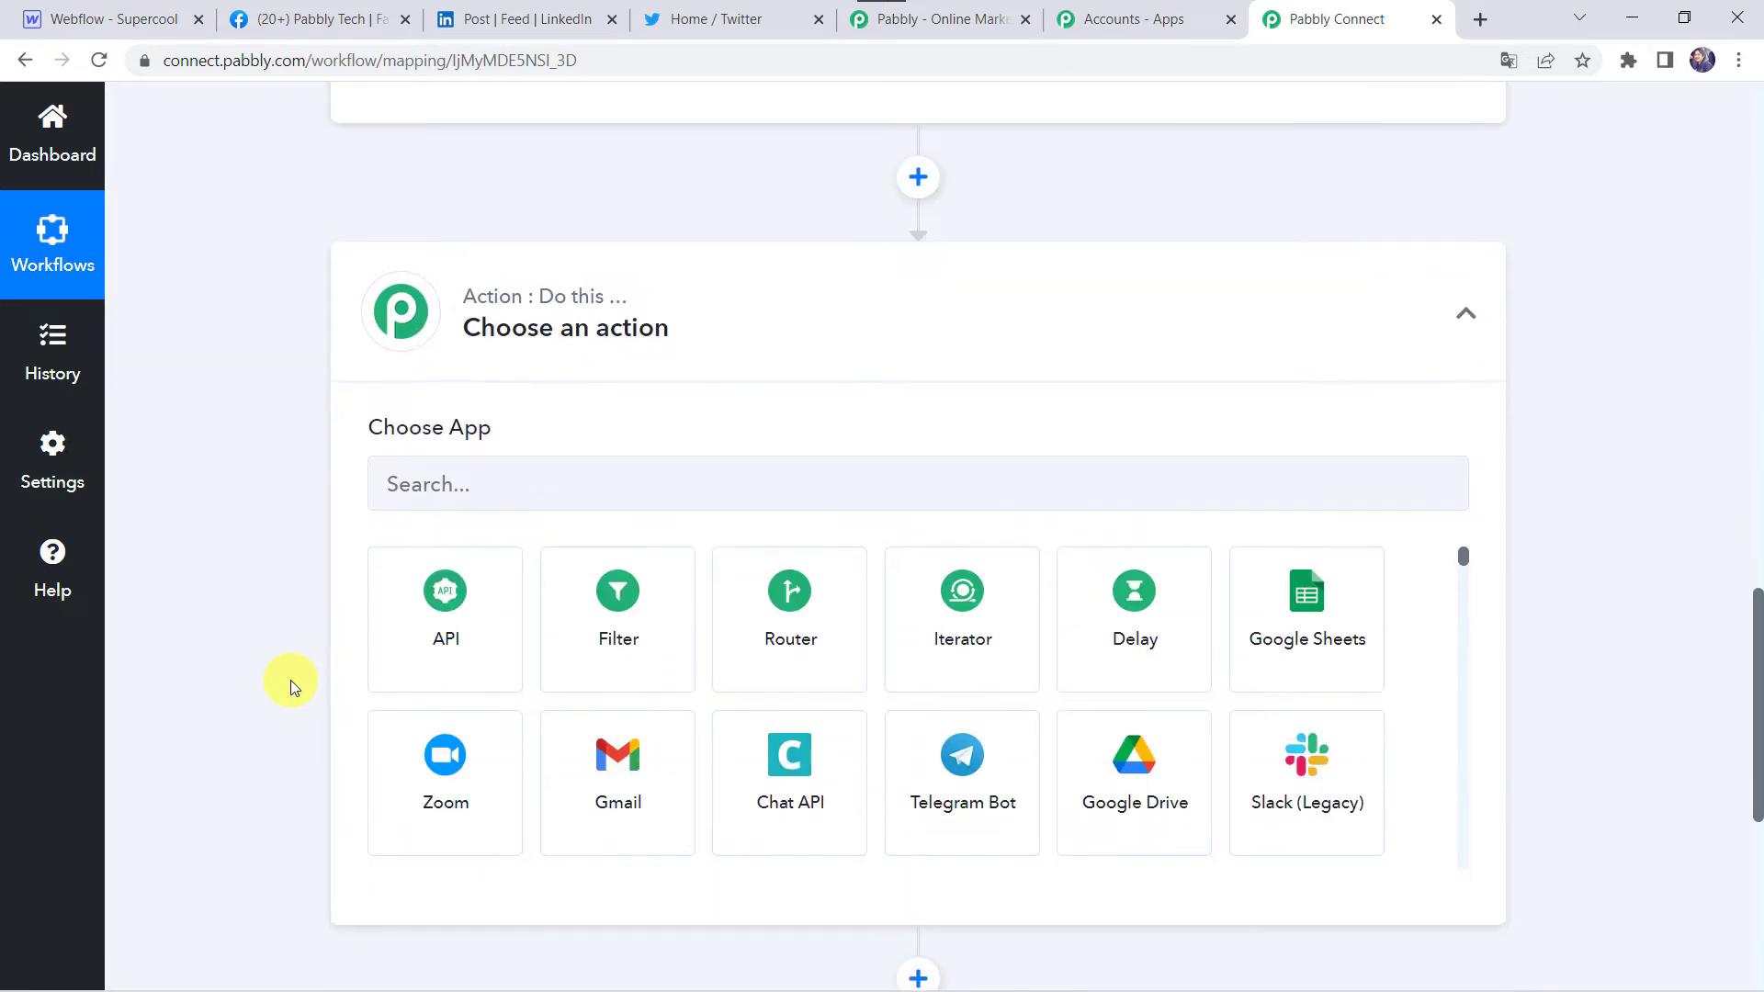
# Choose Facebook Pages as the action app
pyautogui.click(492, 502)
pyautogui.write('F')
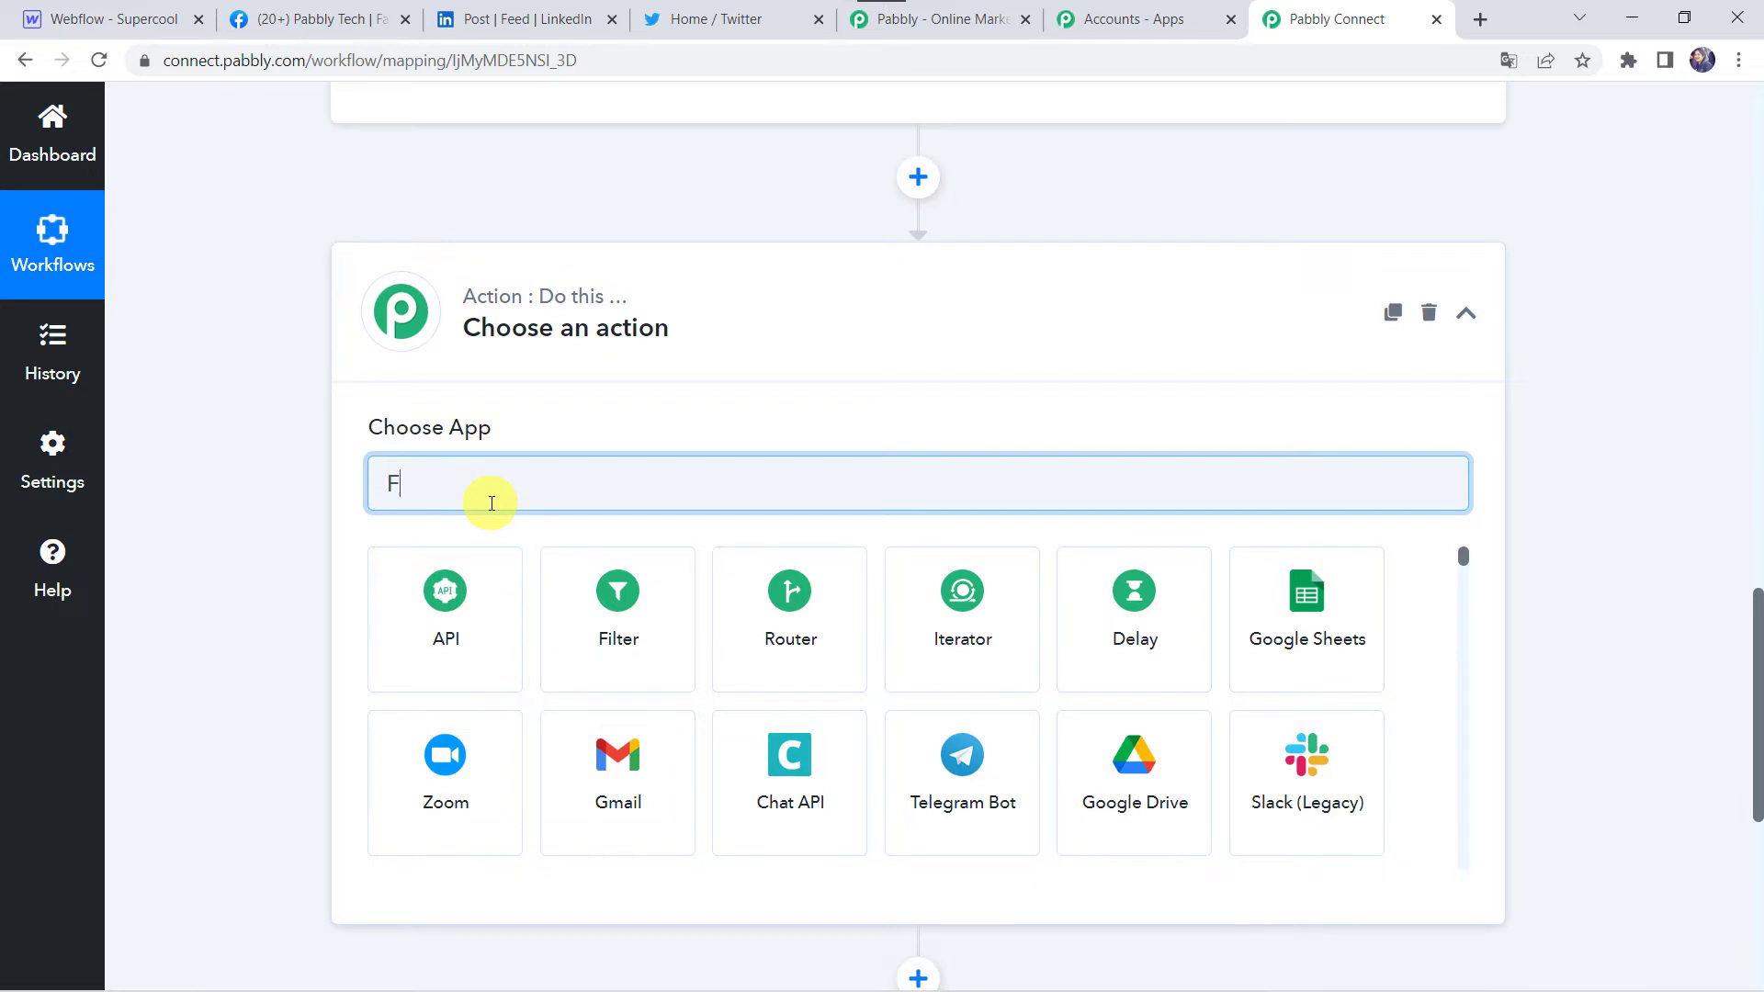
pyautogui.write('aceboo')
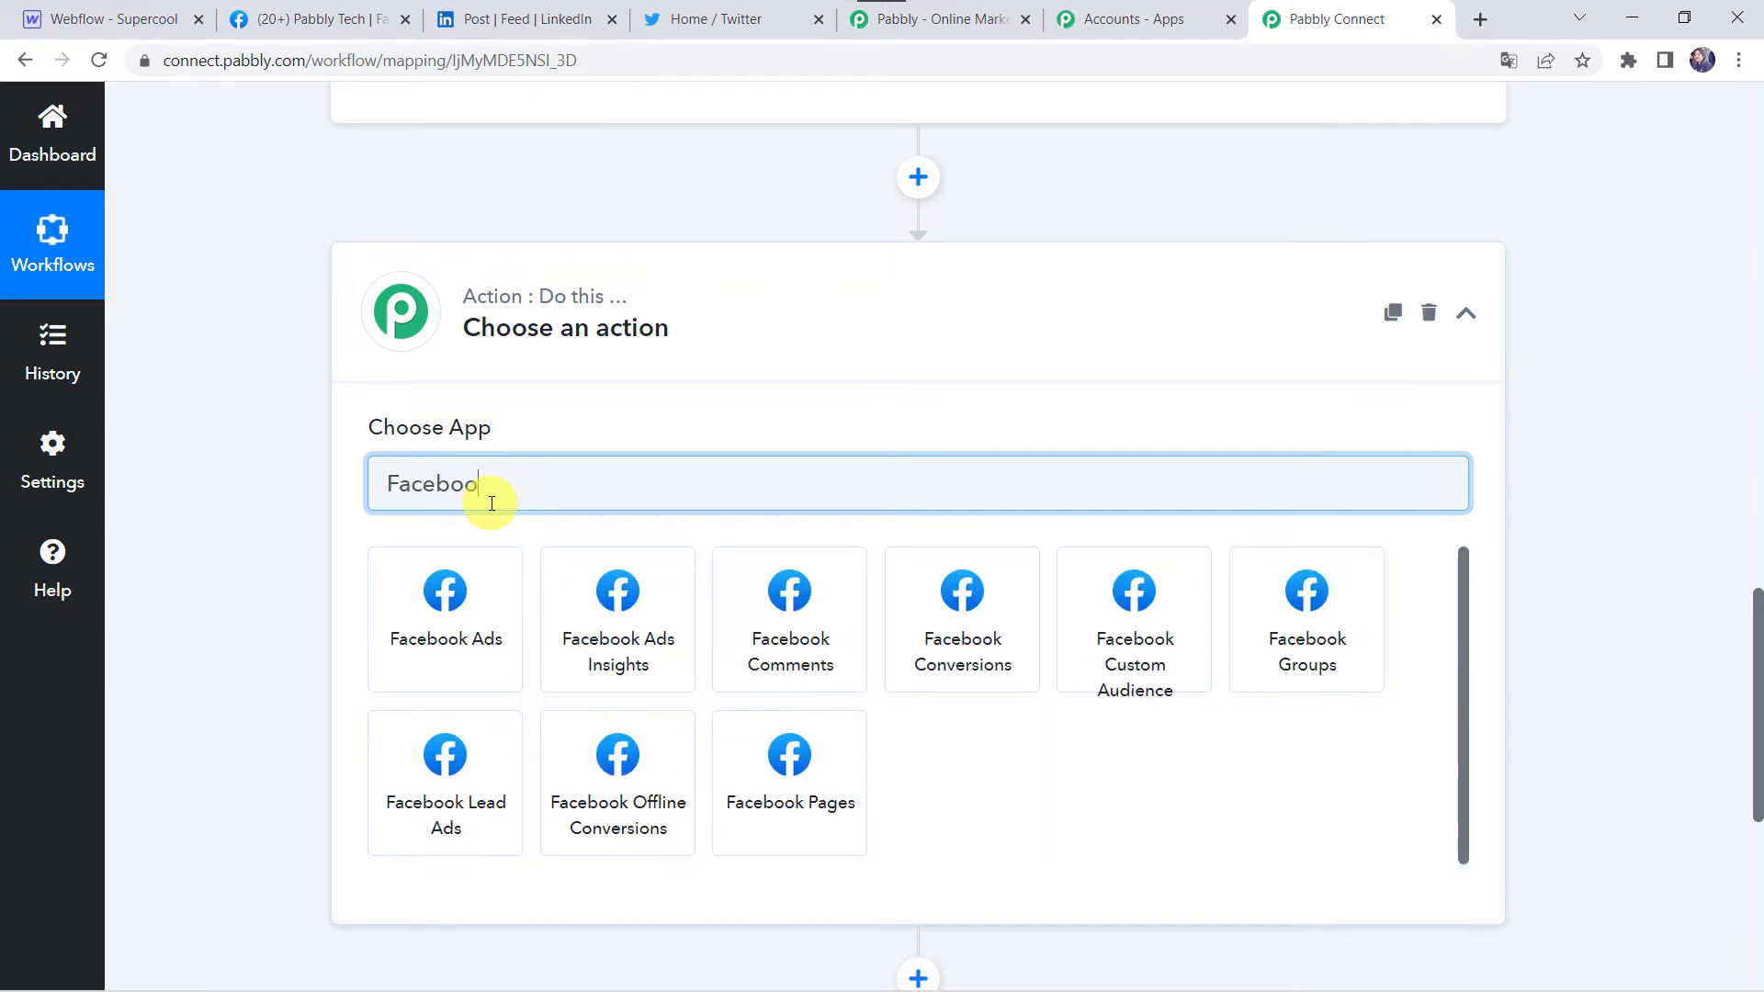
pyautogui.write('k p')
pyautogui.click(466, 634)
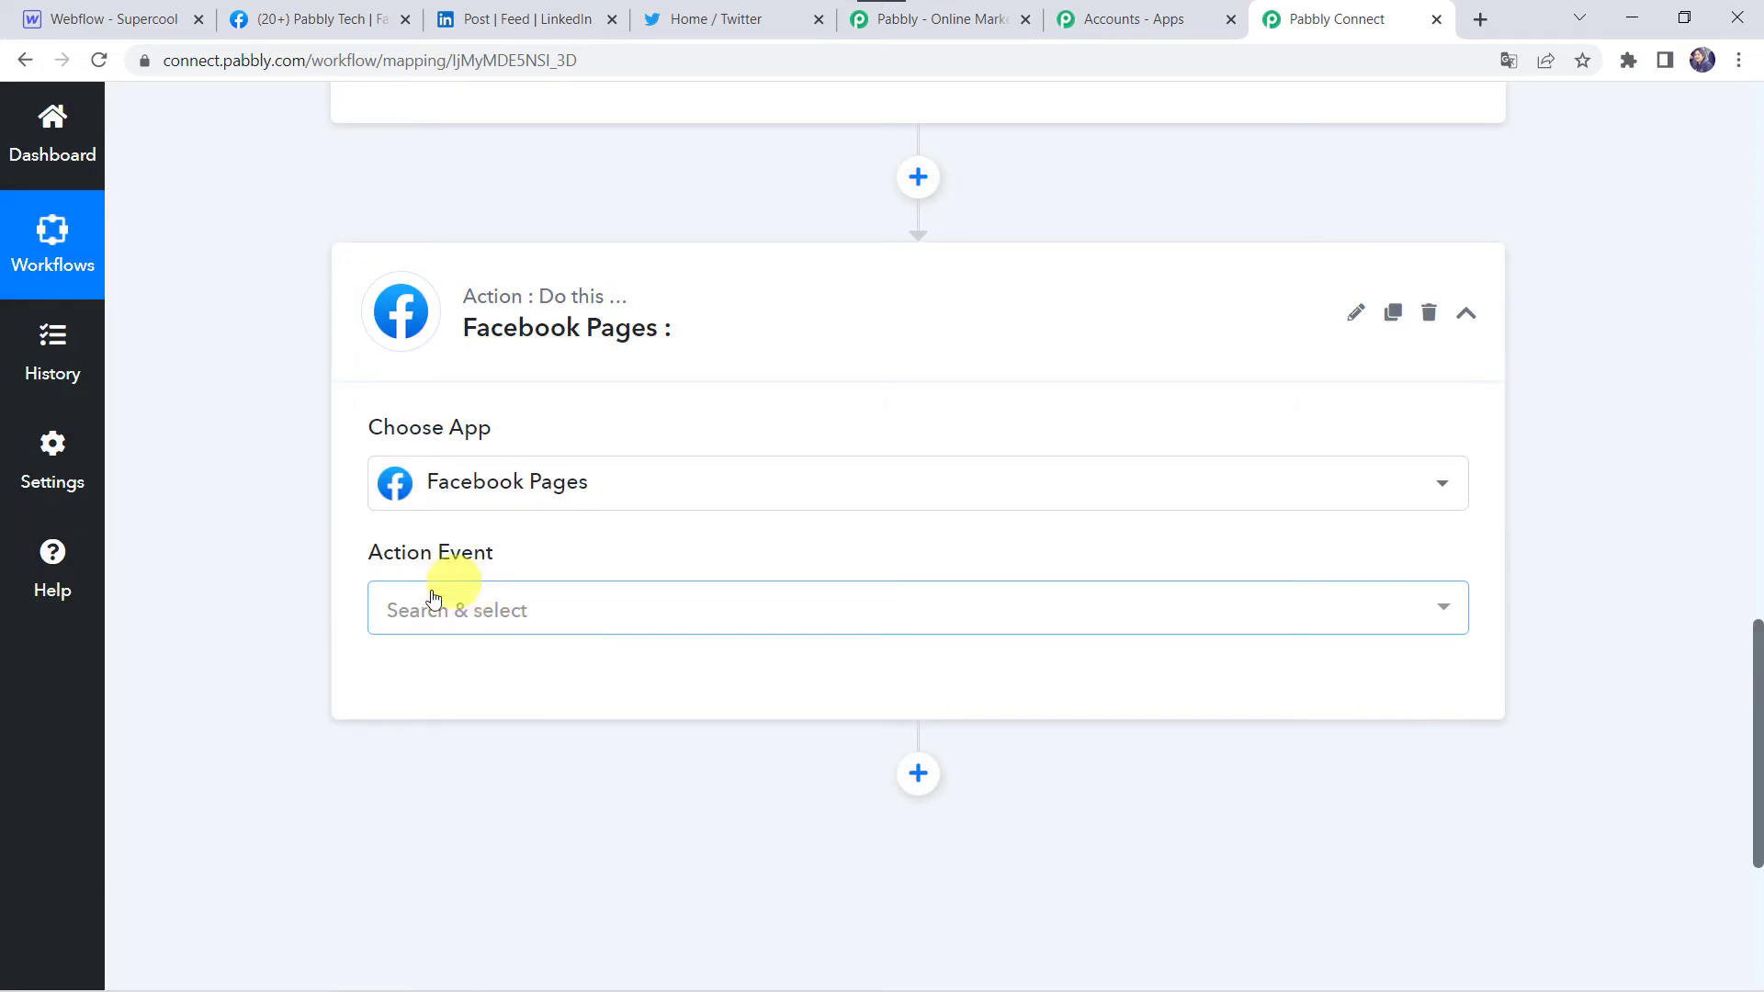
# Set the action event to Create Page Post and authorize a new Facebook Pages connection
pyautogui.click(413, 632)
pyautogui.click(476, 764)
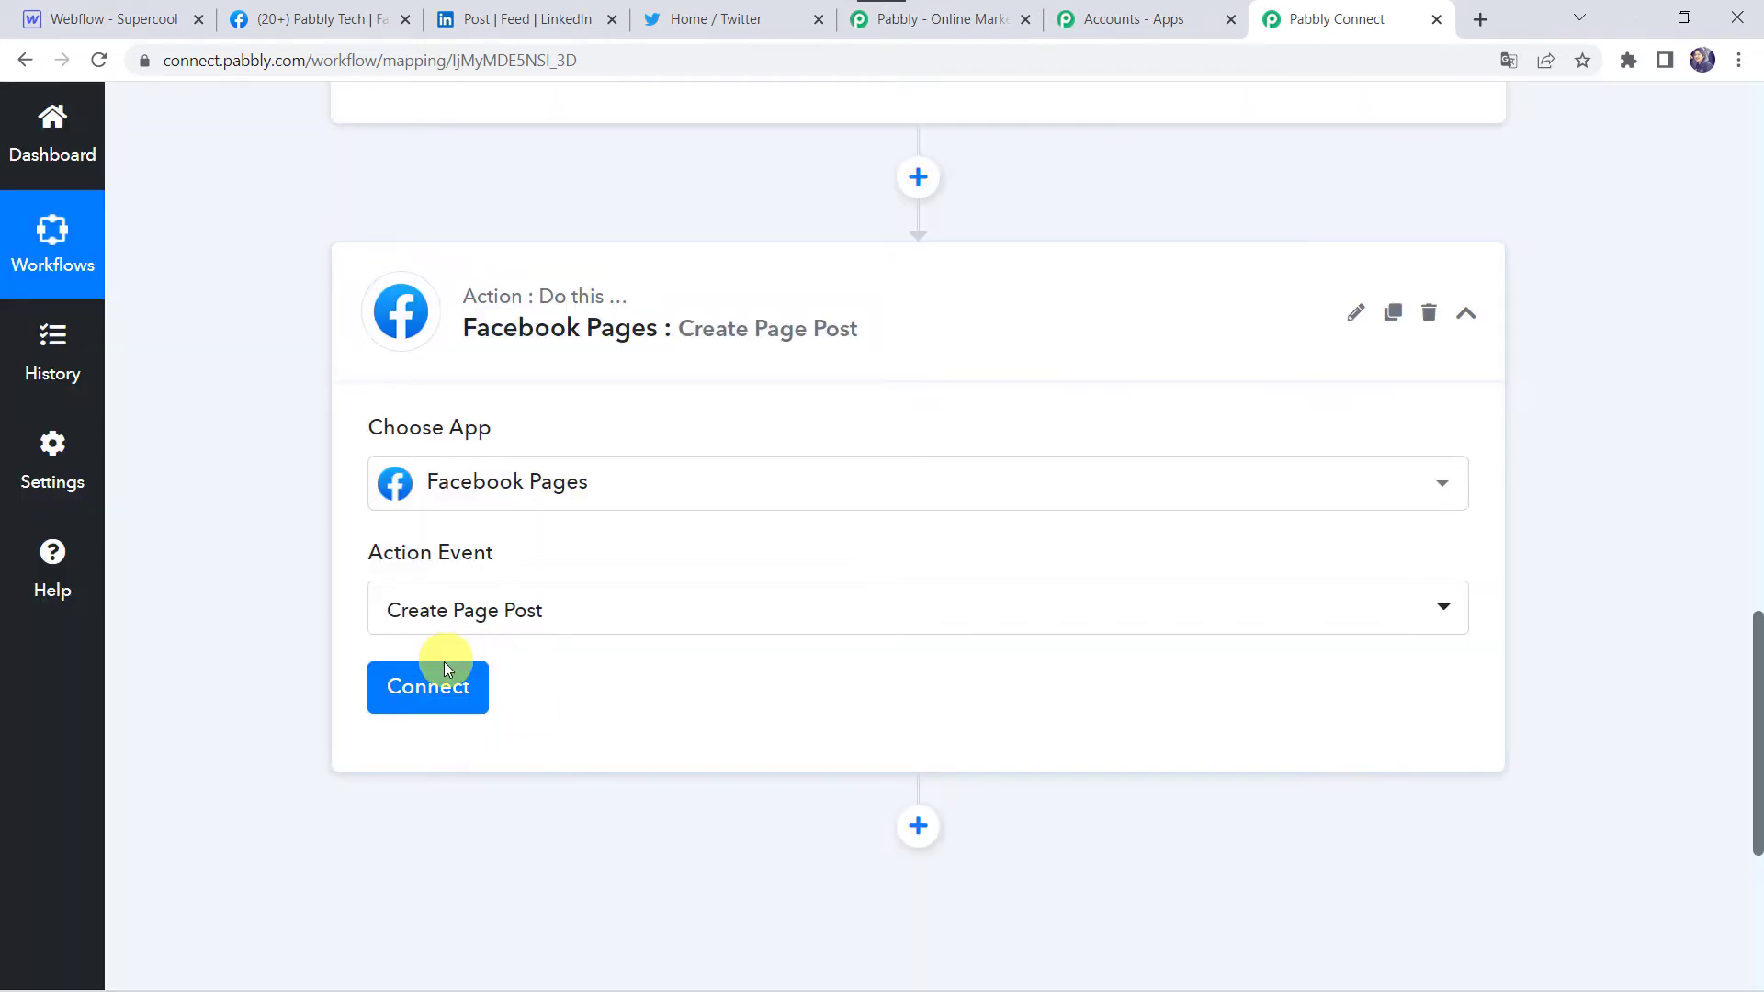
pyautogui.click(436, 686)
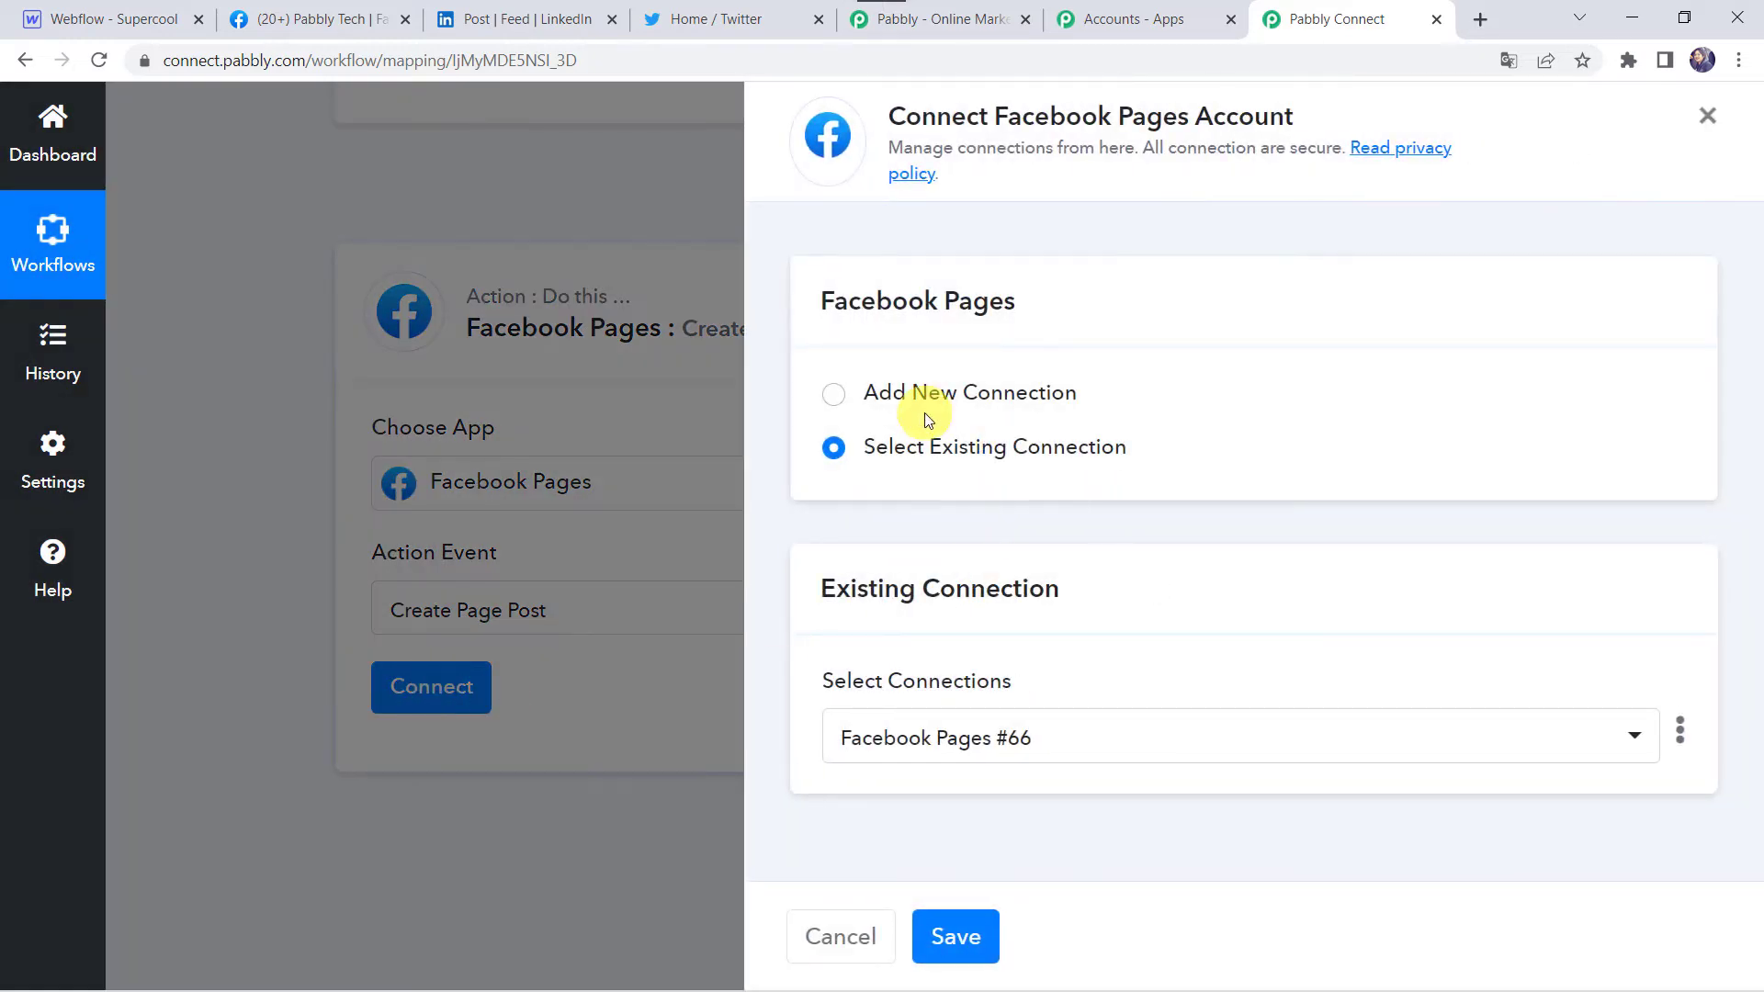
pyautogui.click(933, 397)
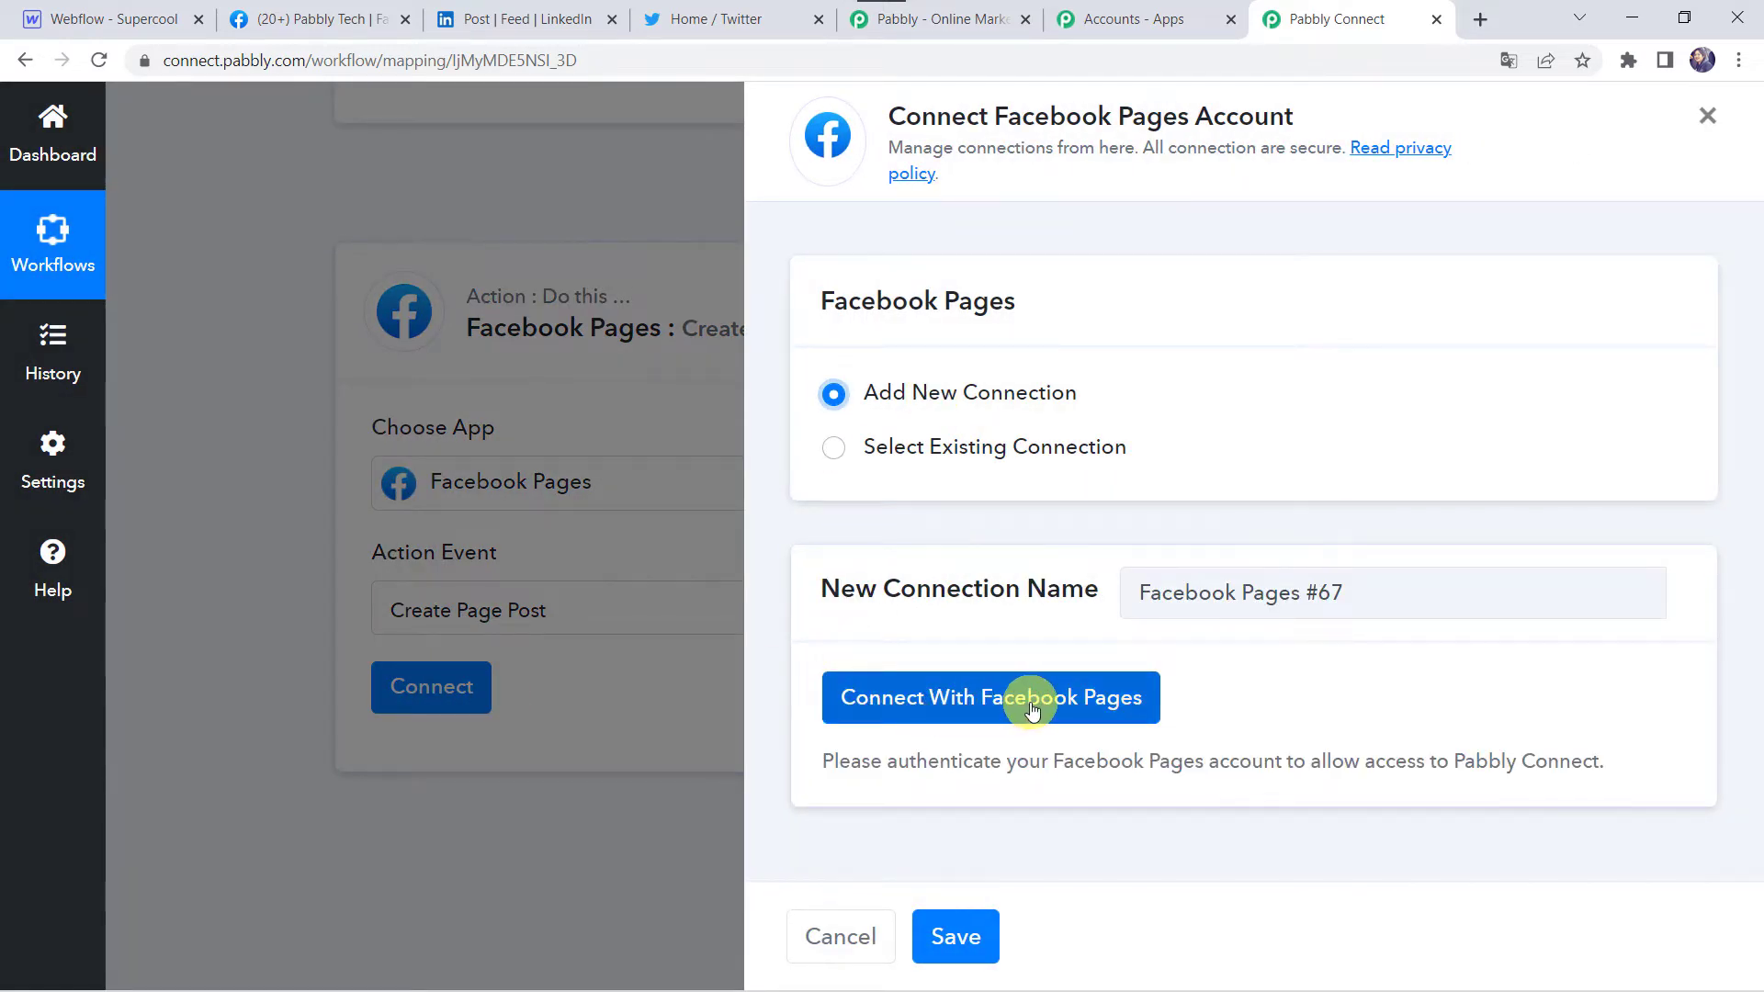
pyautogui.click(1031, 709)
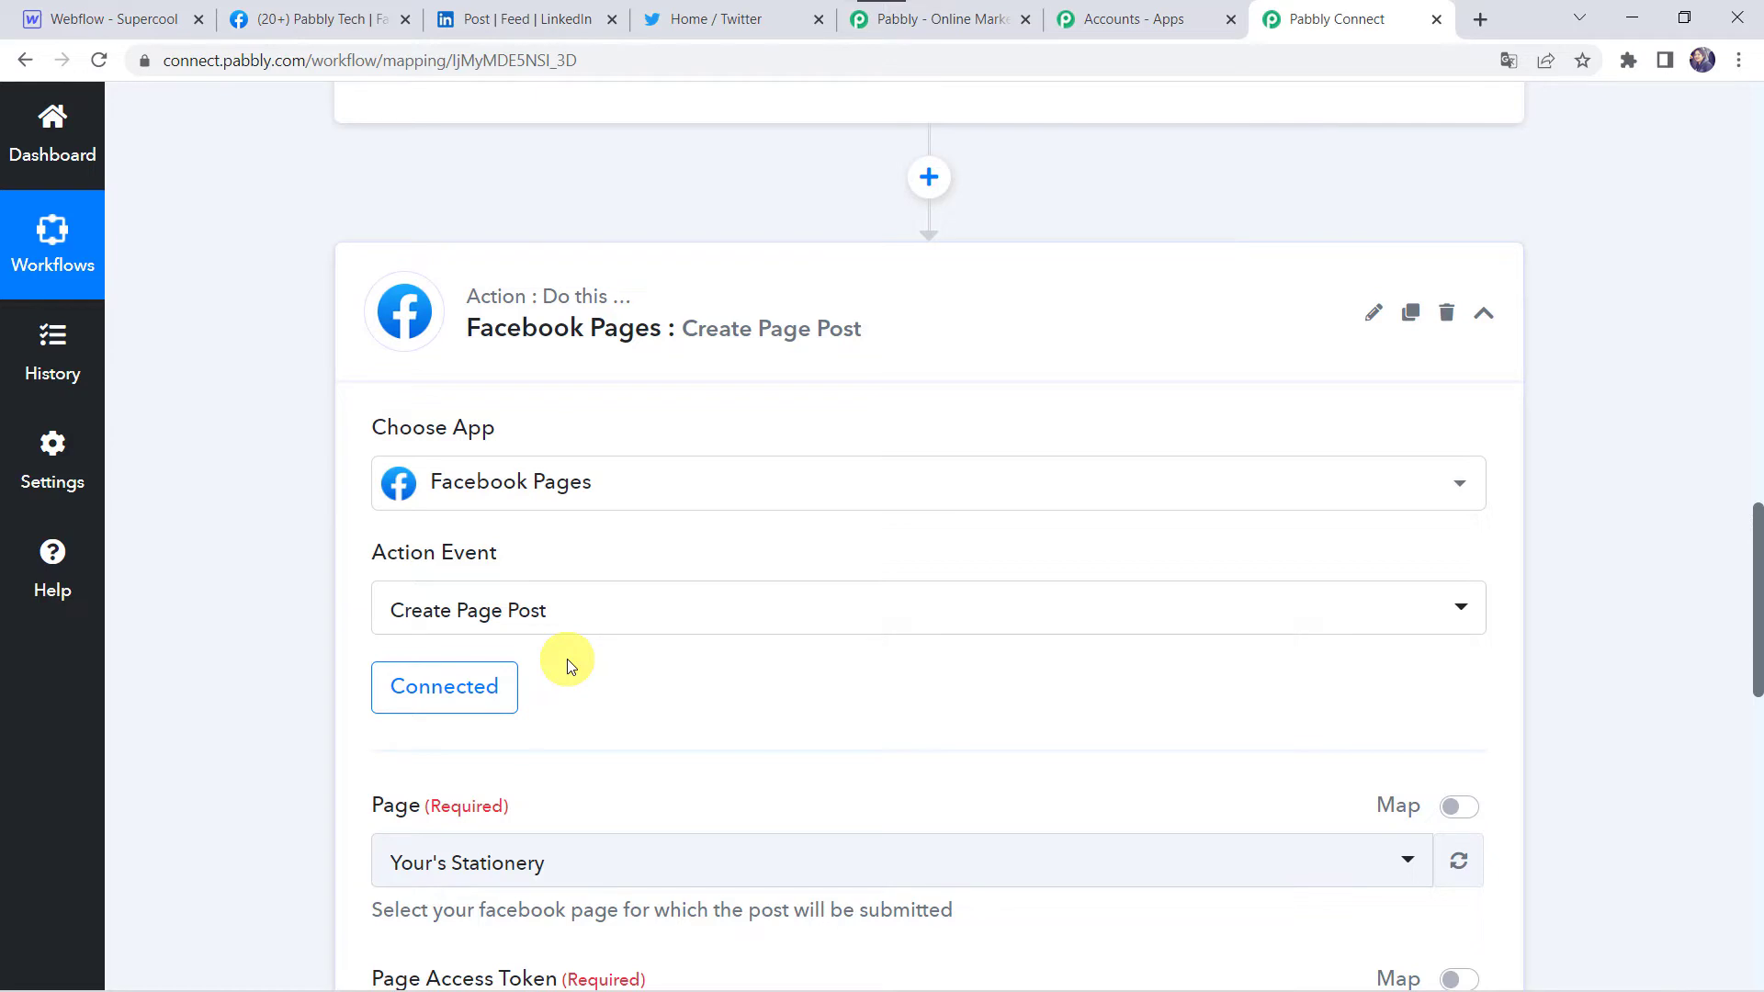
# Select the Pabbly Tech page as the posting target, with its access token auto-filled
pyautogui.scroll(-4, 567, 661)
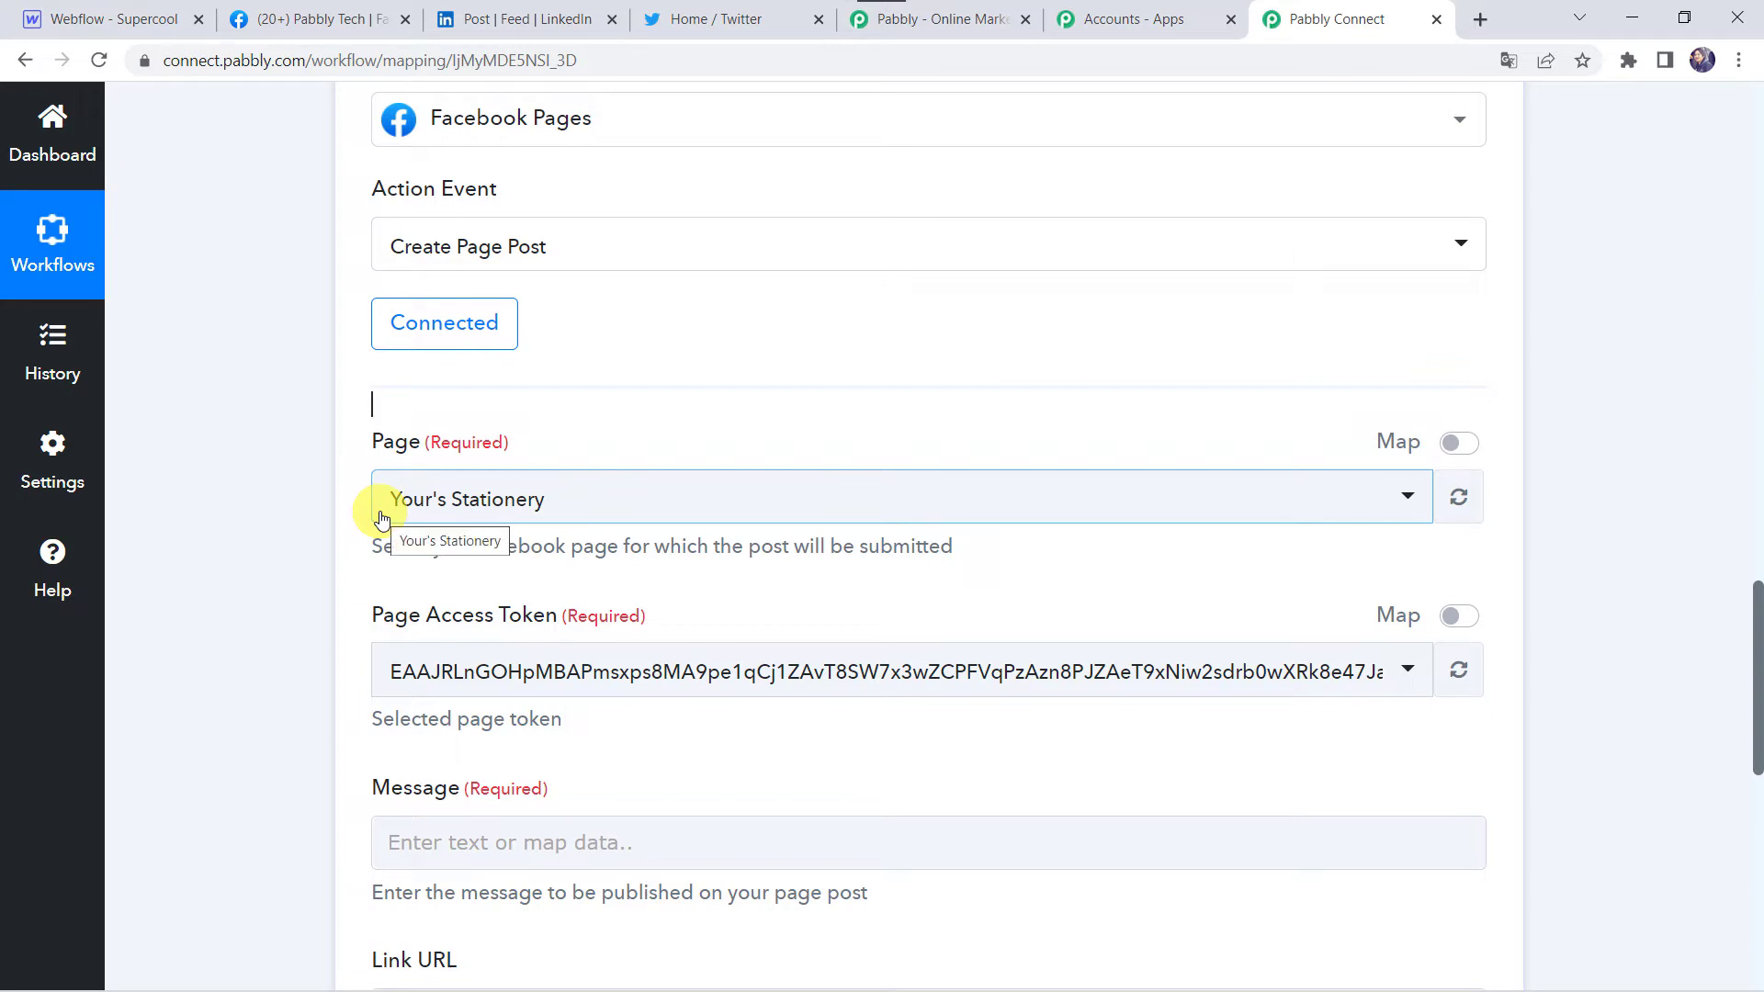
pyautogui.click(322, 14)
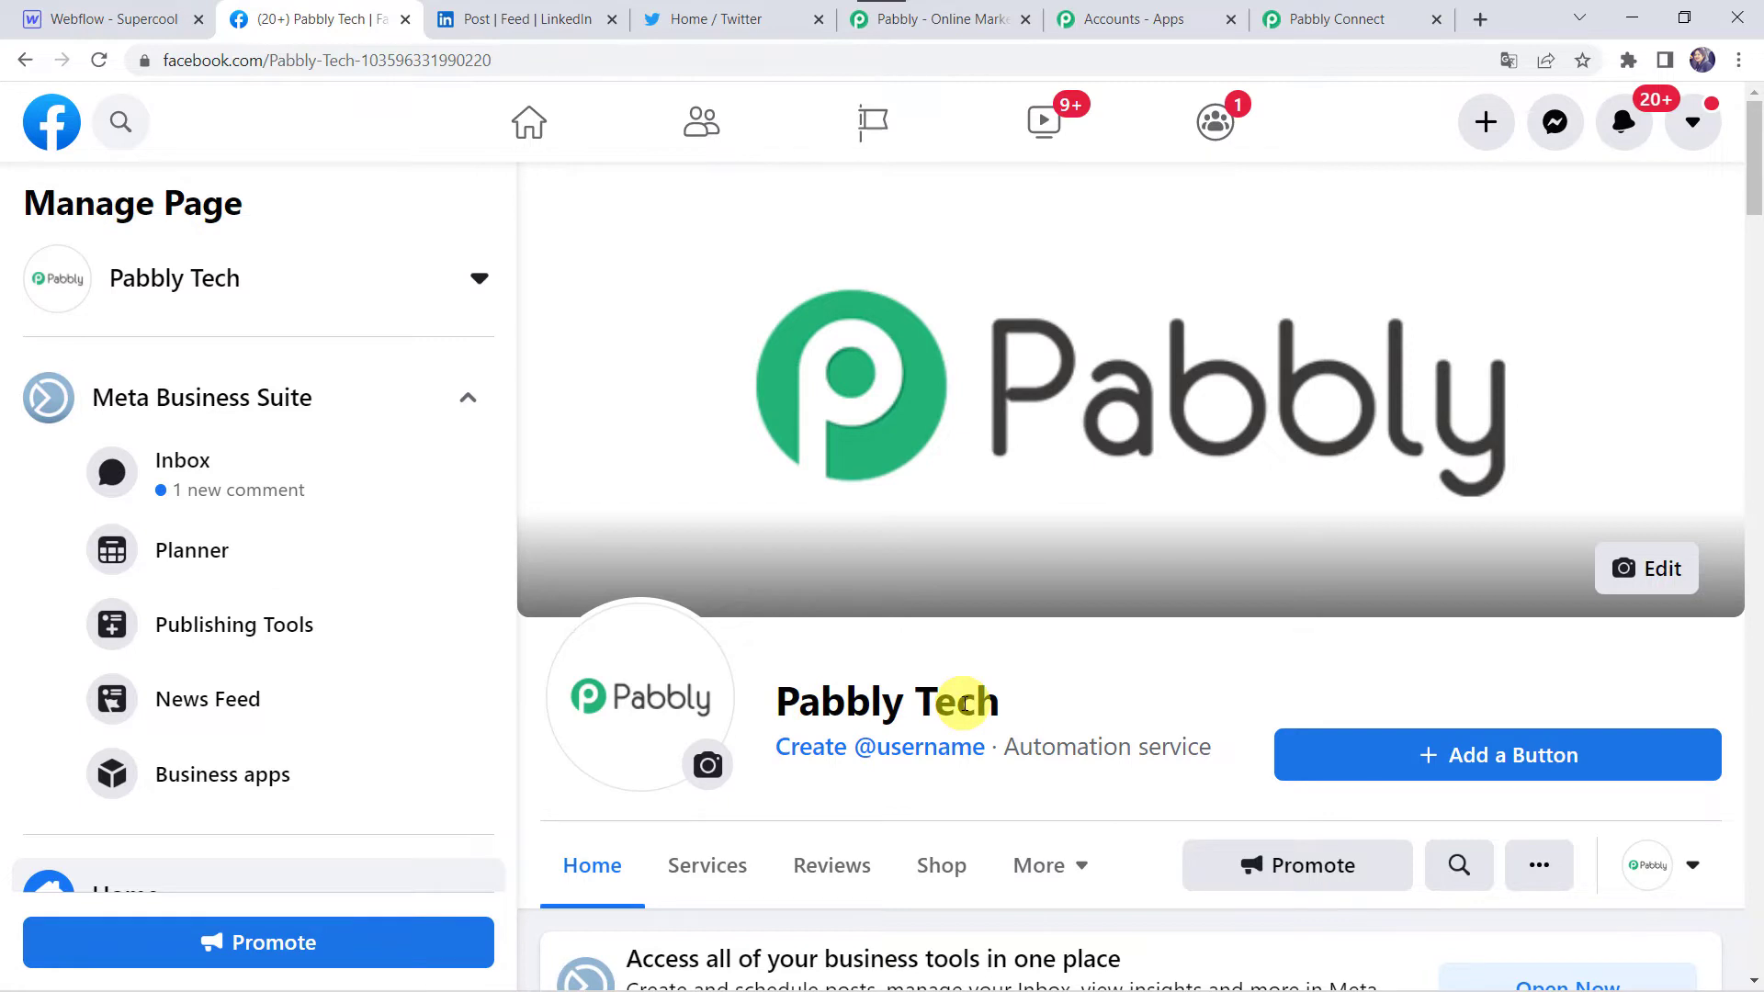
pyautogui.click(1298, 17)
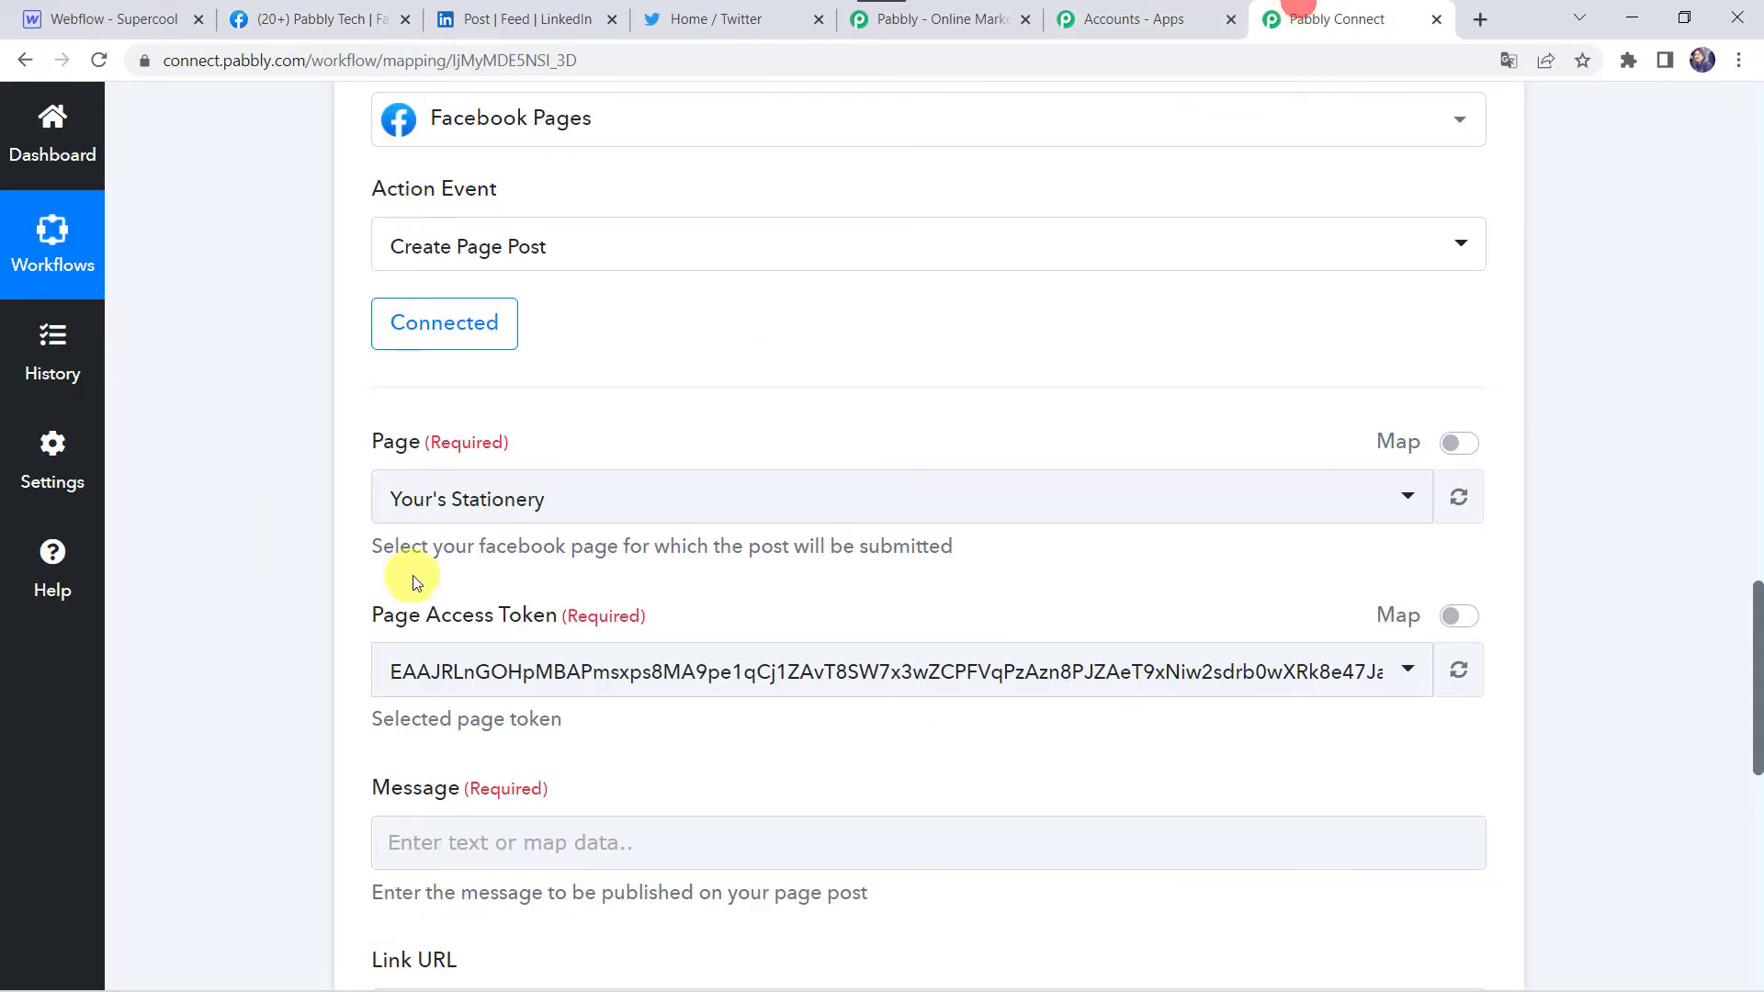
pyautogui.click(503, 502)
pyautogui.write('Pa')
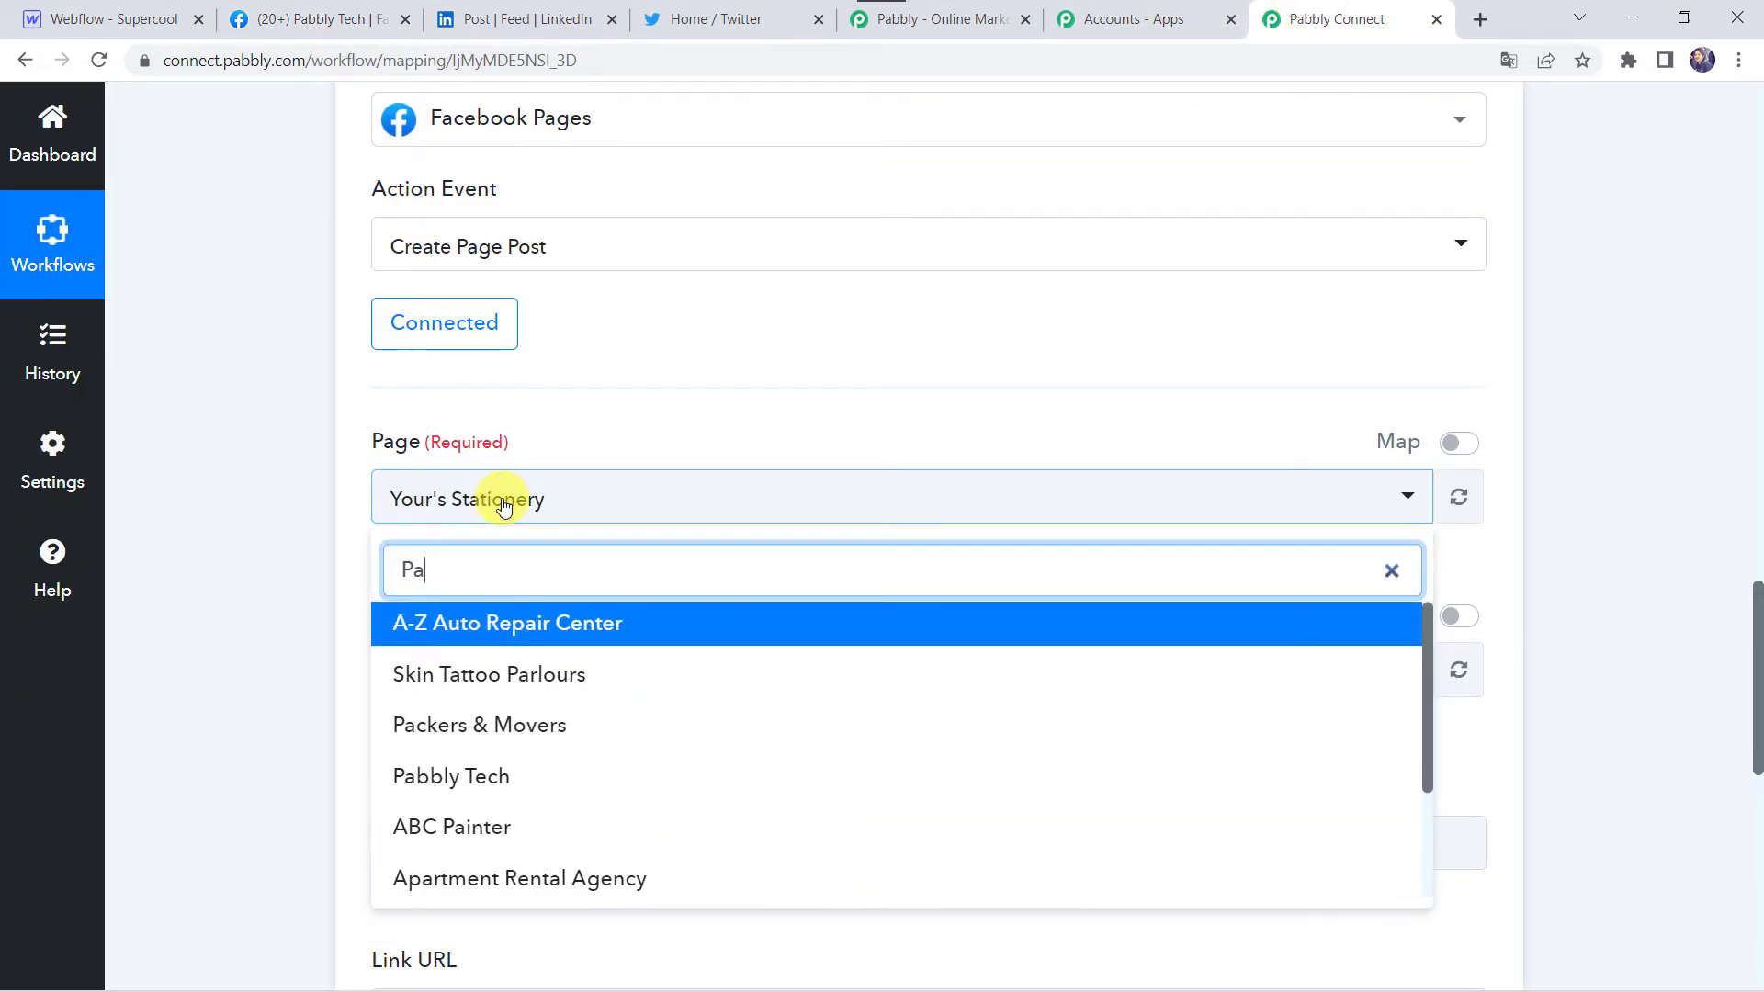
pyautogui.write('bbl')
pyautogui.click(476, 636)
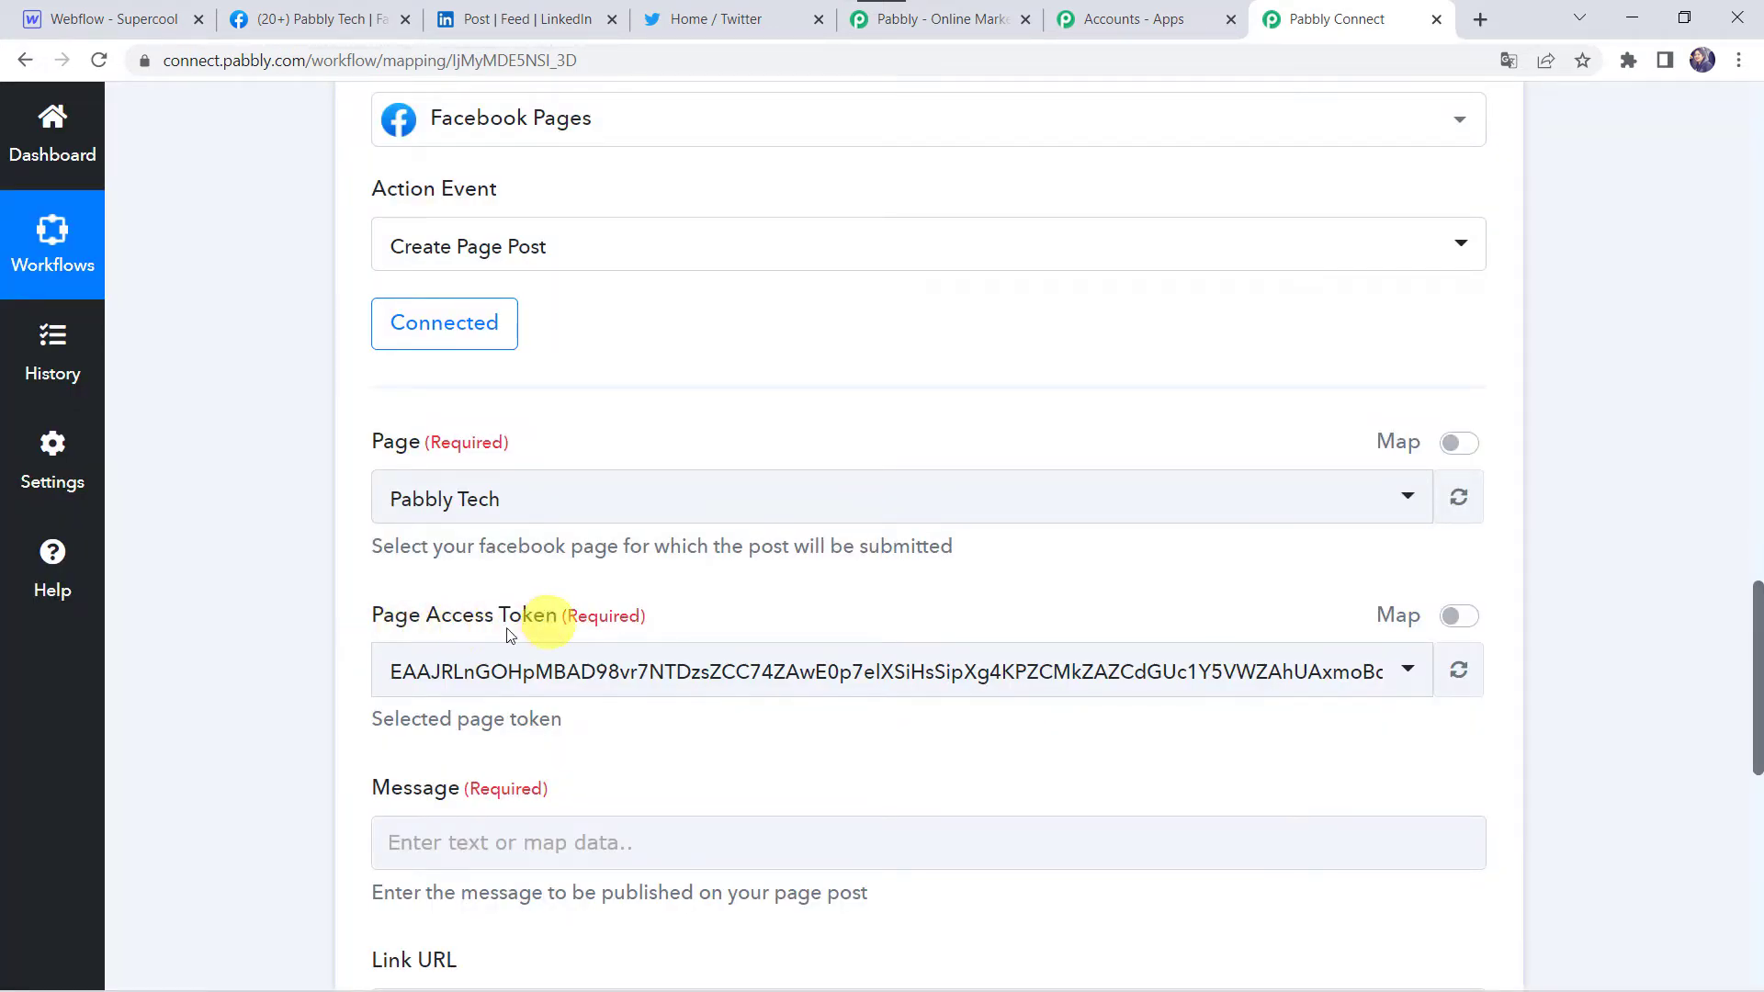
pyautogui.click(459, 679)
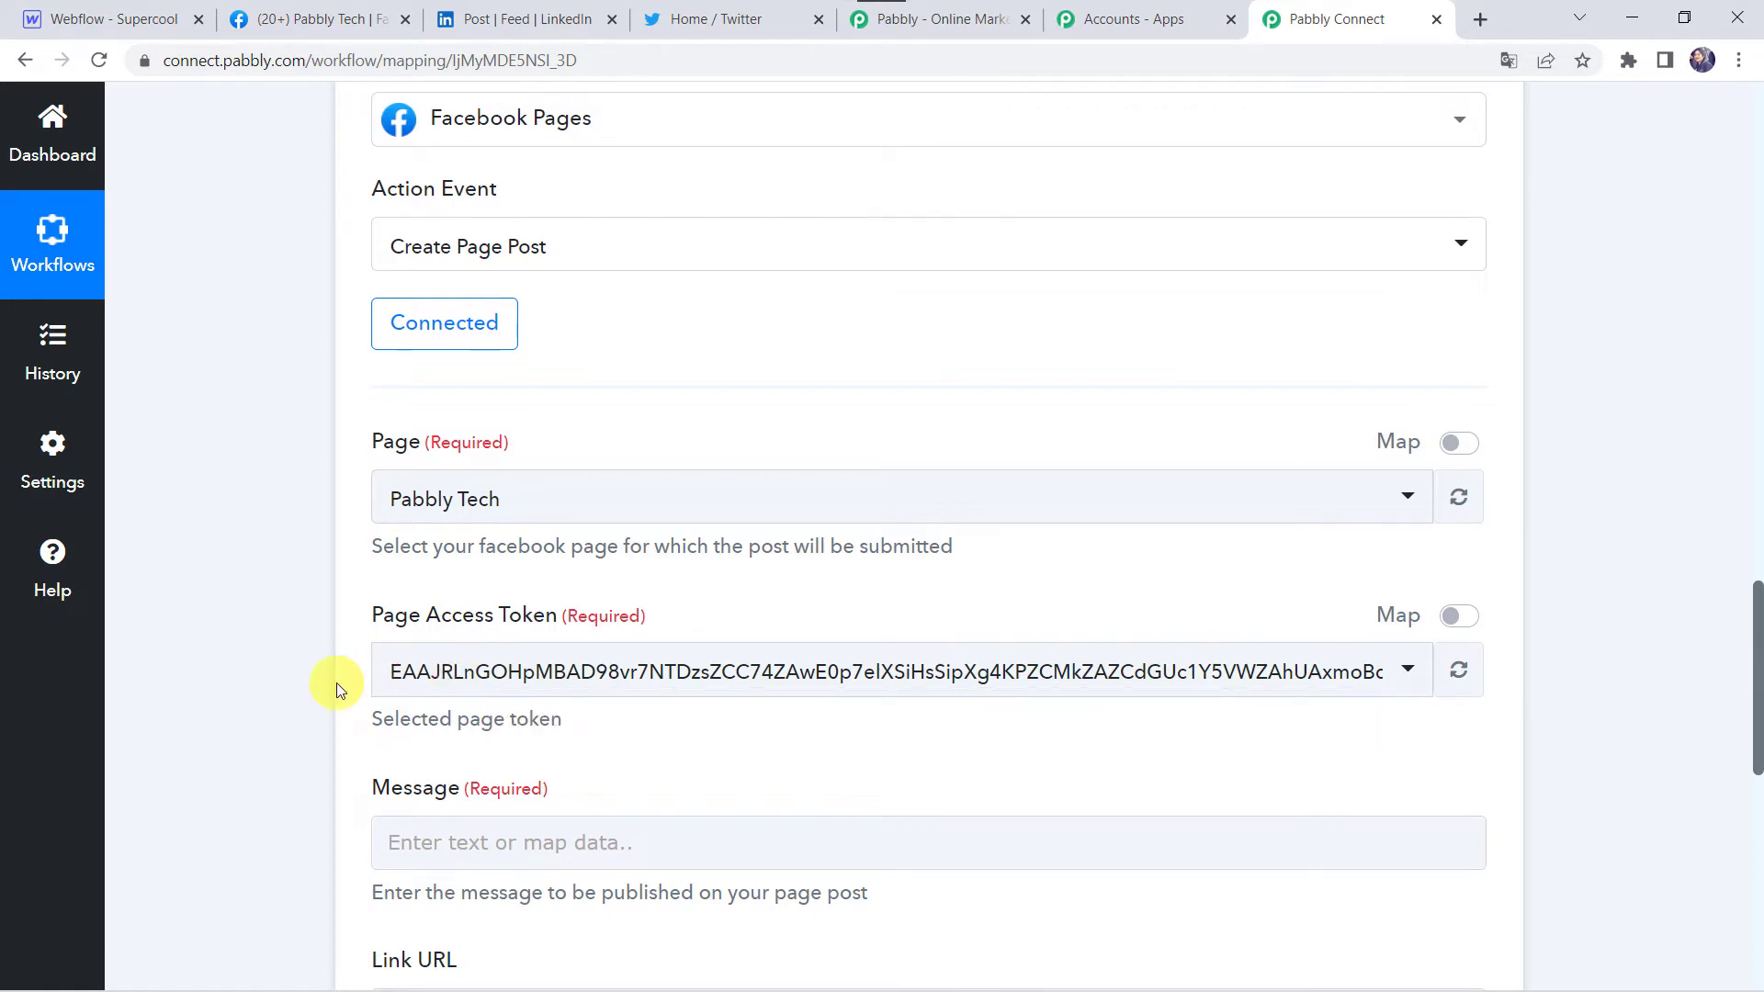
pyautogui.scroll(-5, 336, 682)
pyautogui.click(431, 419)
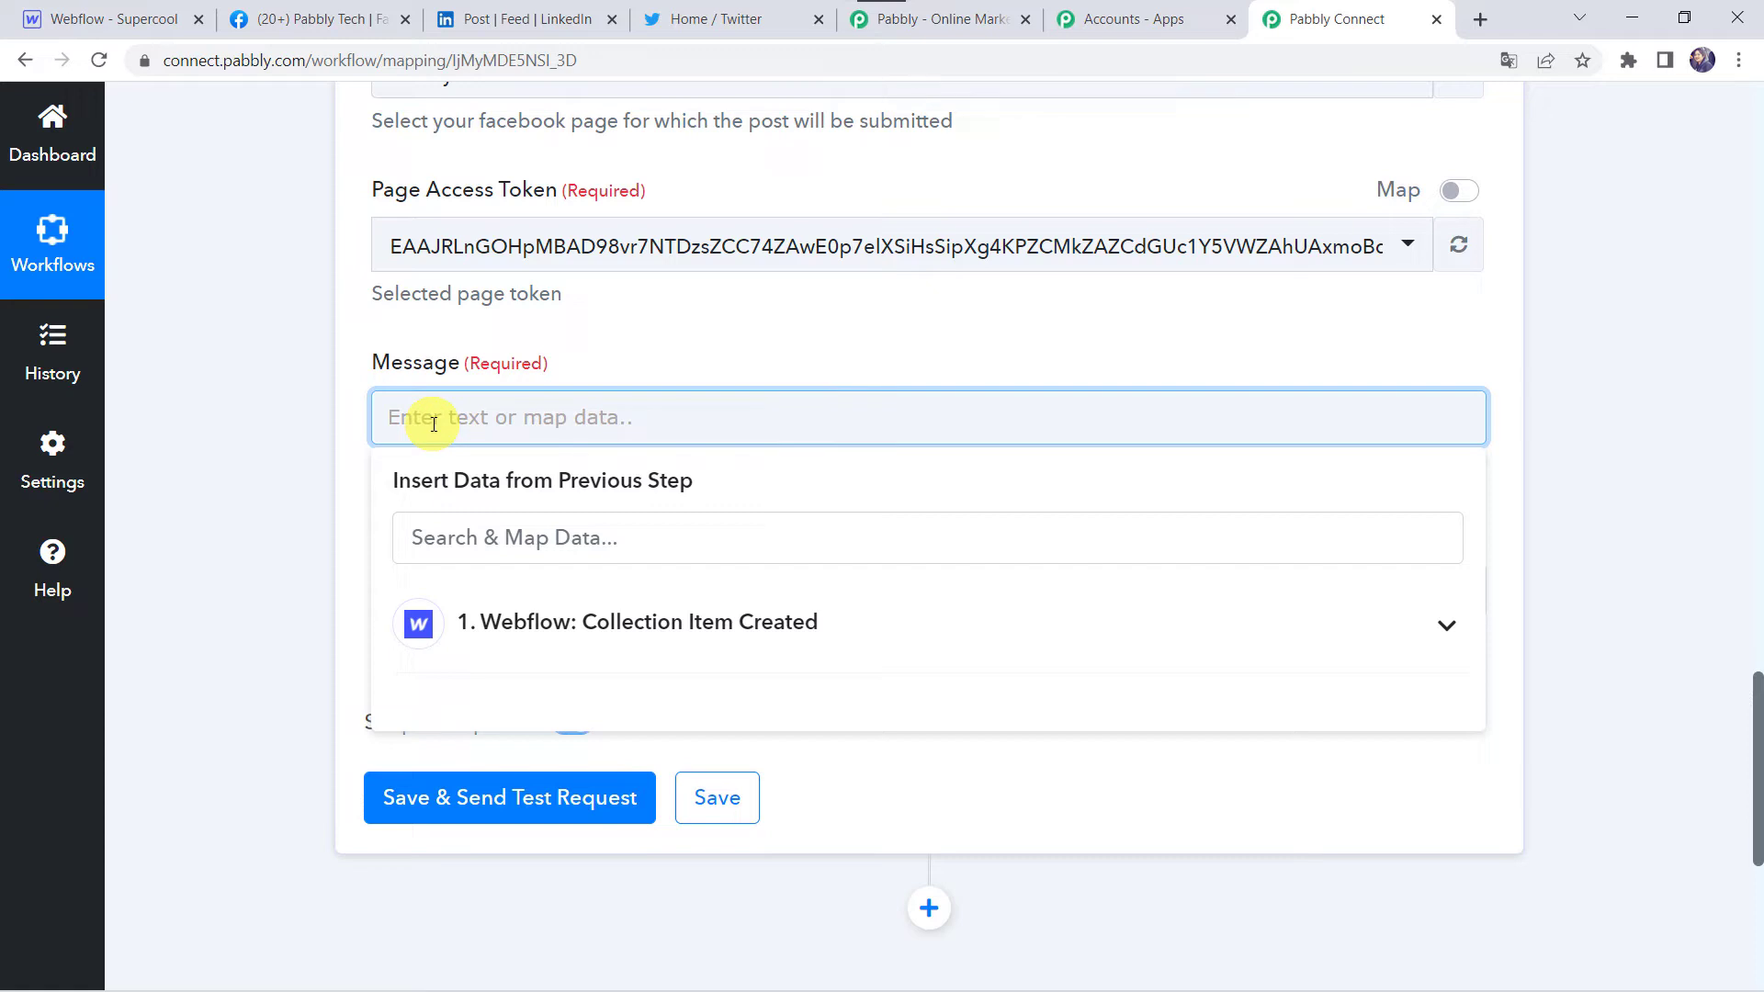
# Start the Facebook message with 'Hey Guys,' on its own line, followed by the Webflow post Name
pyautogui.write('Hey Gu')
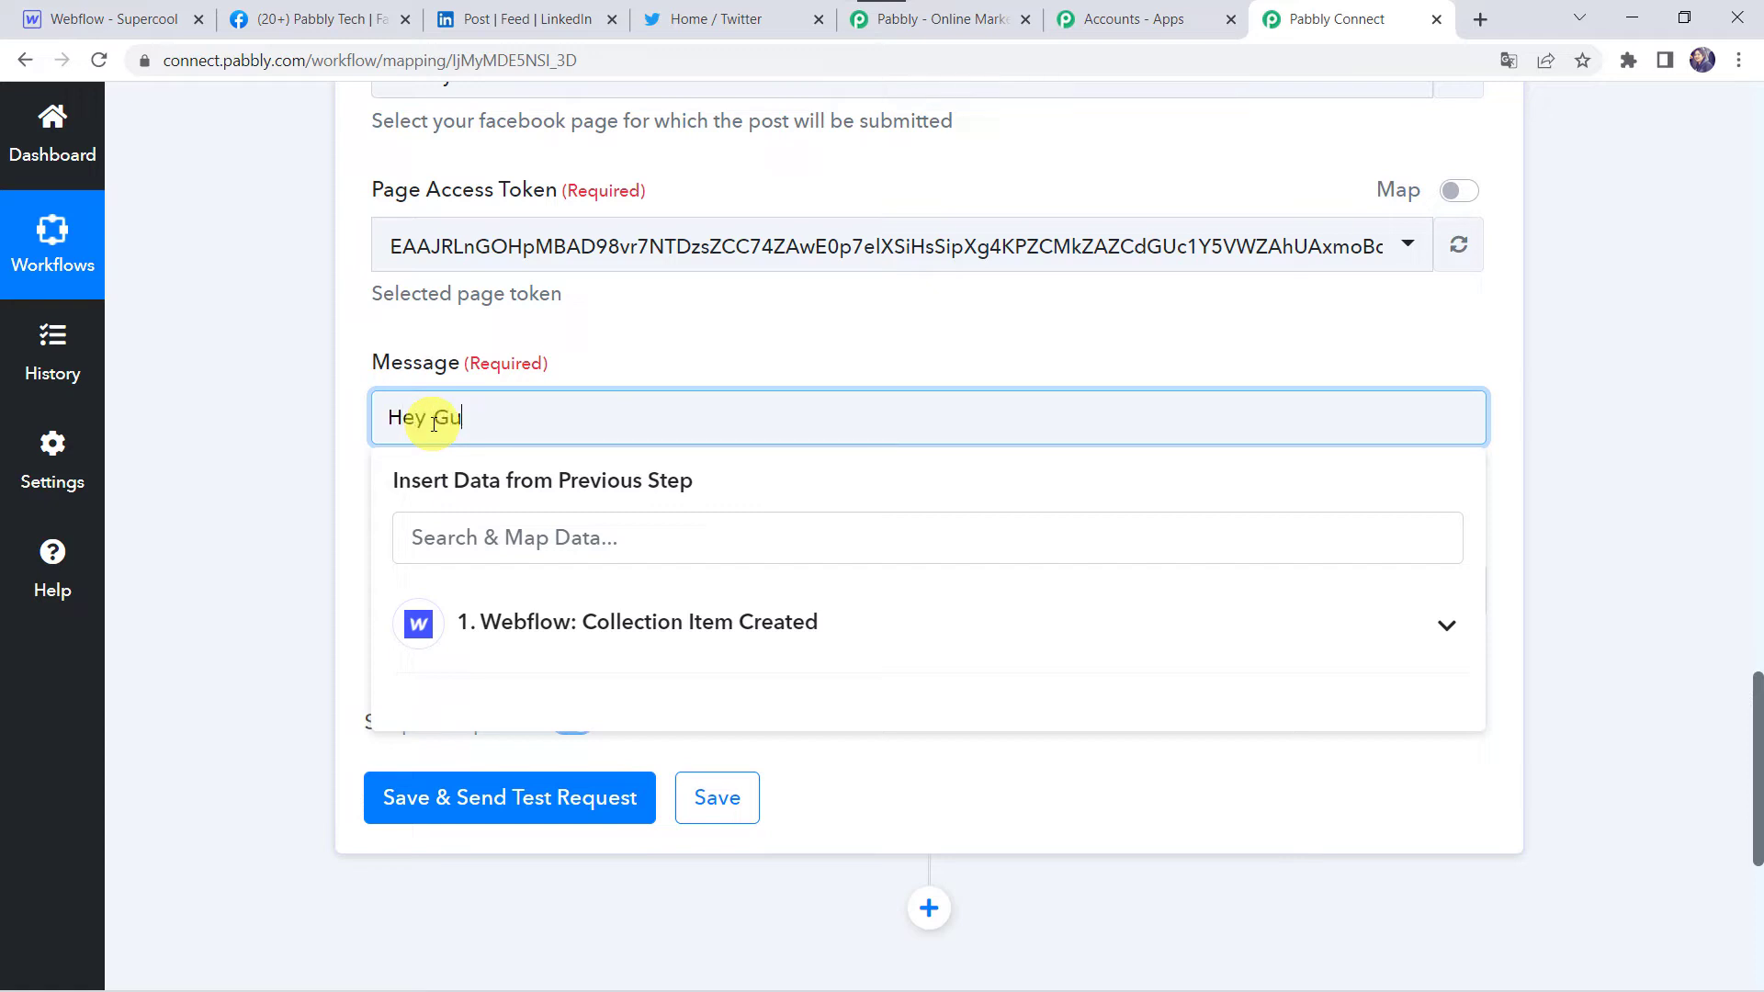
pyautogui.write('ys,')
pyautogui.press('Return')
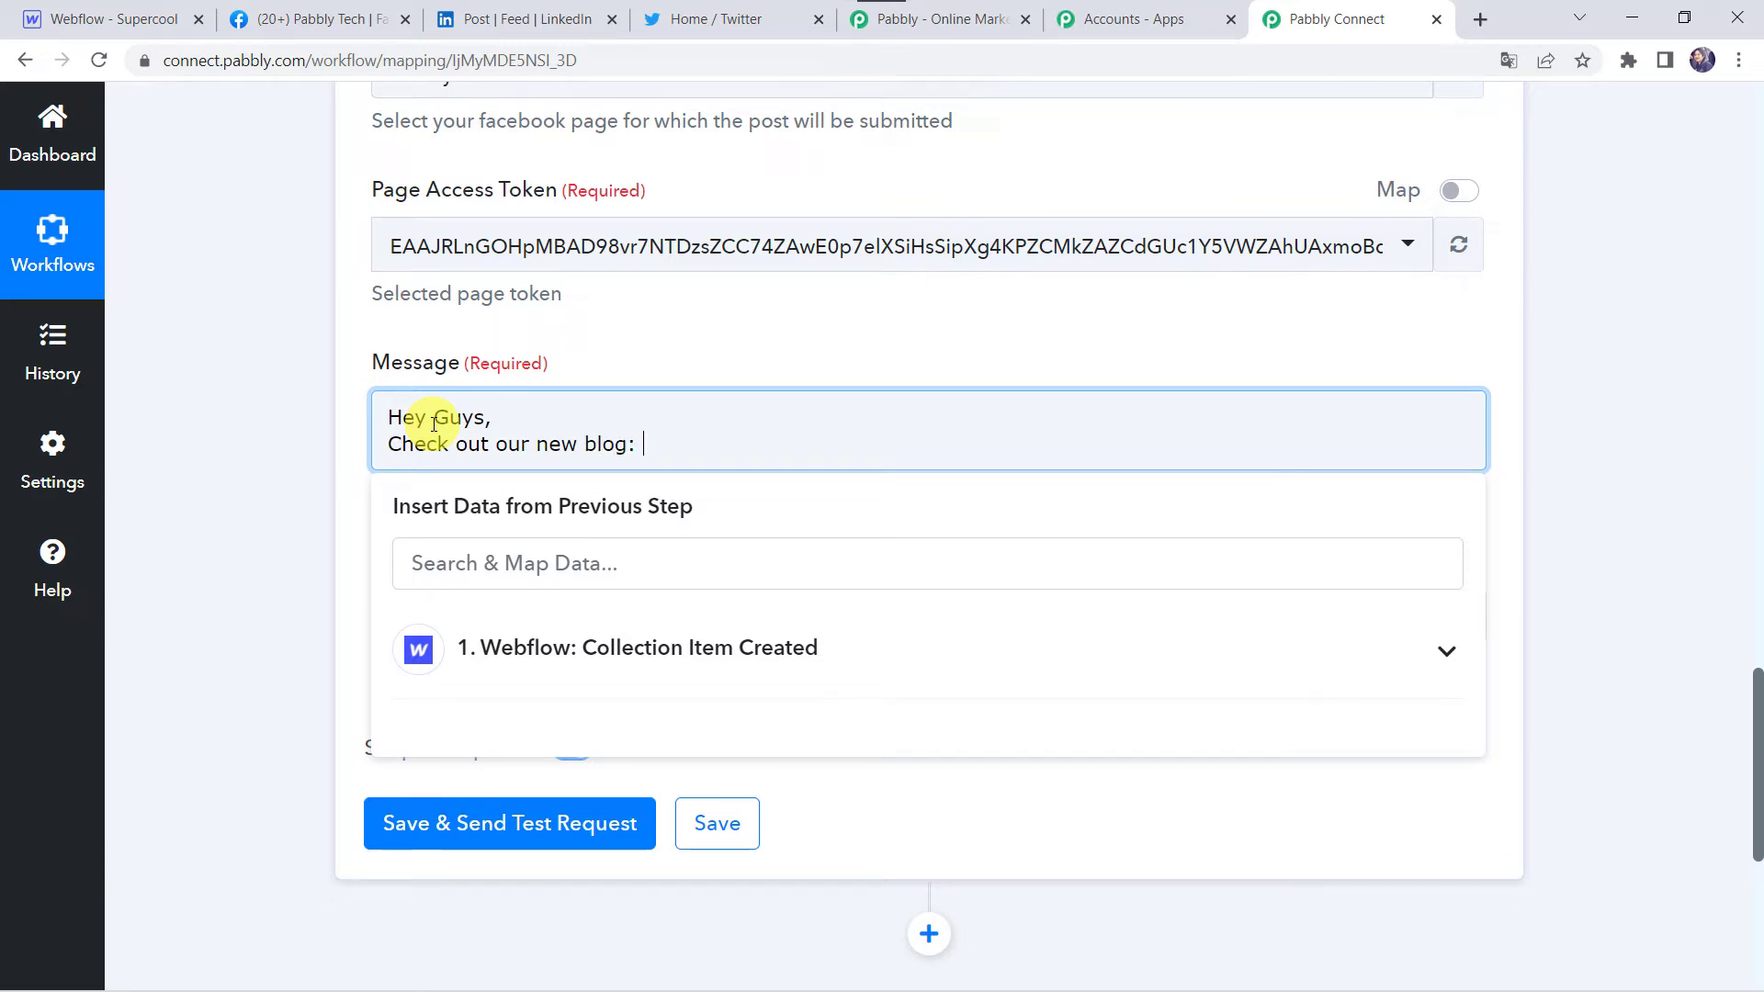
pyautogui.click(510, 653)
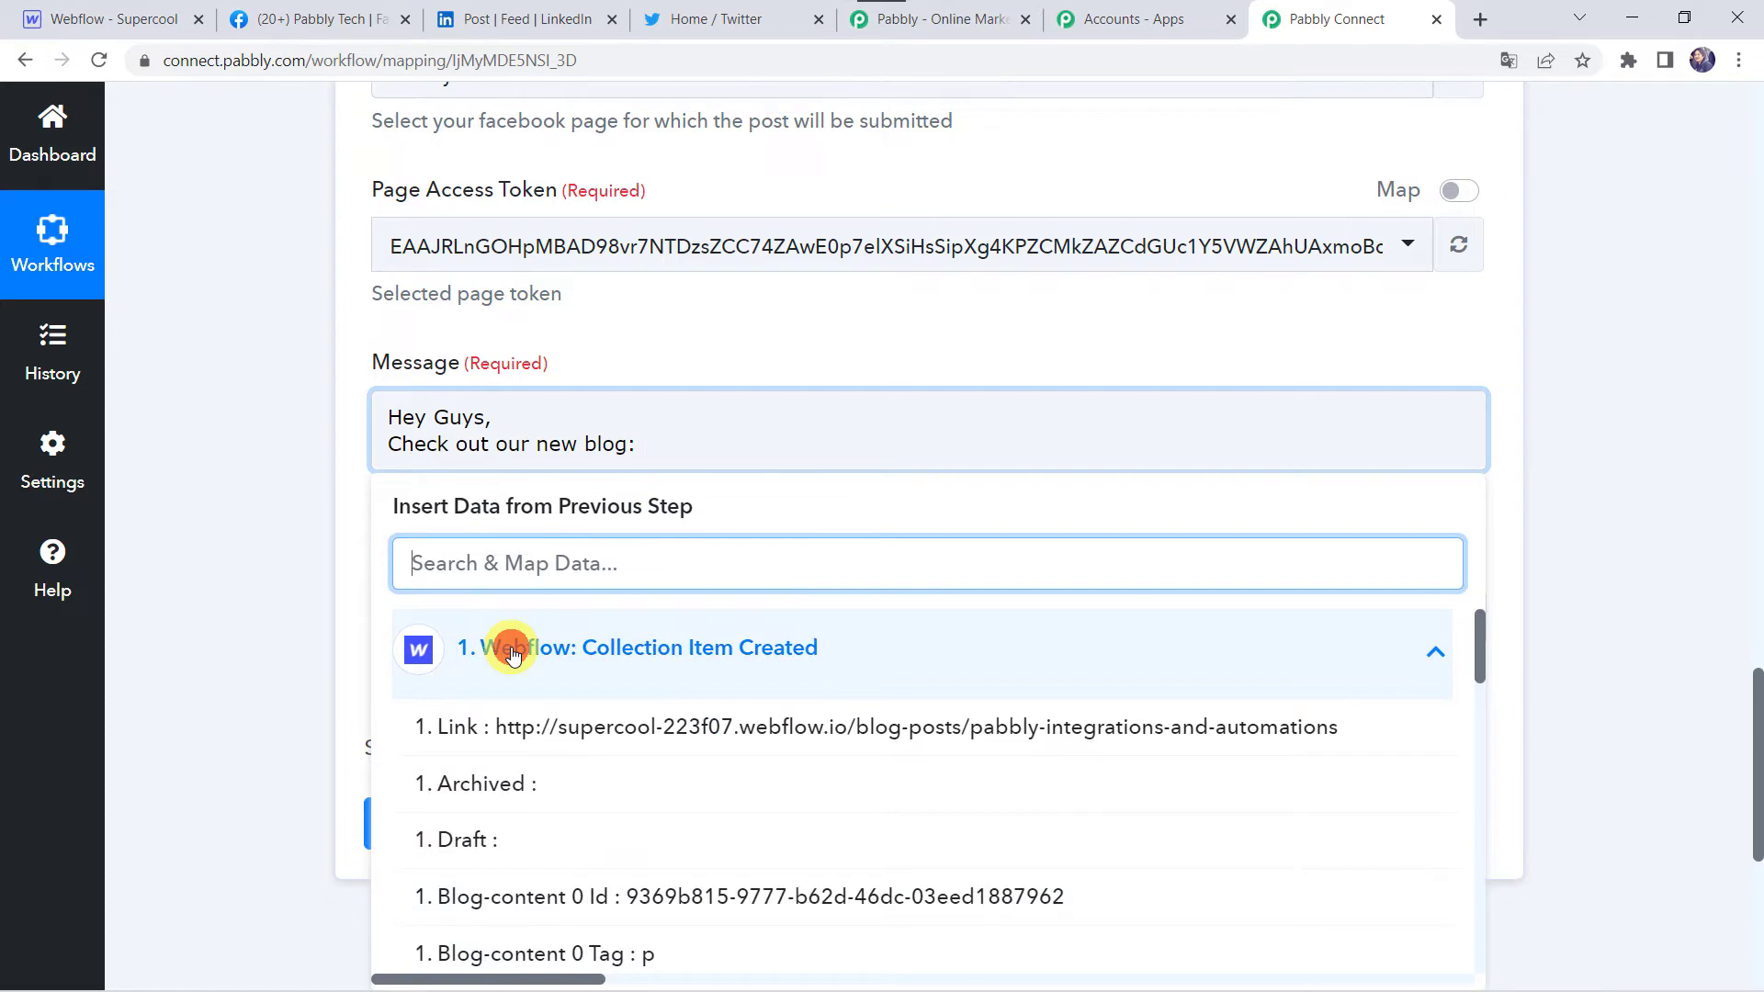
pyautogui.write('na')
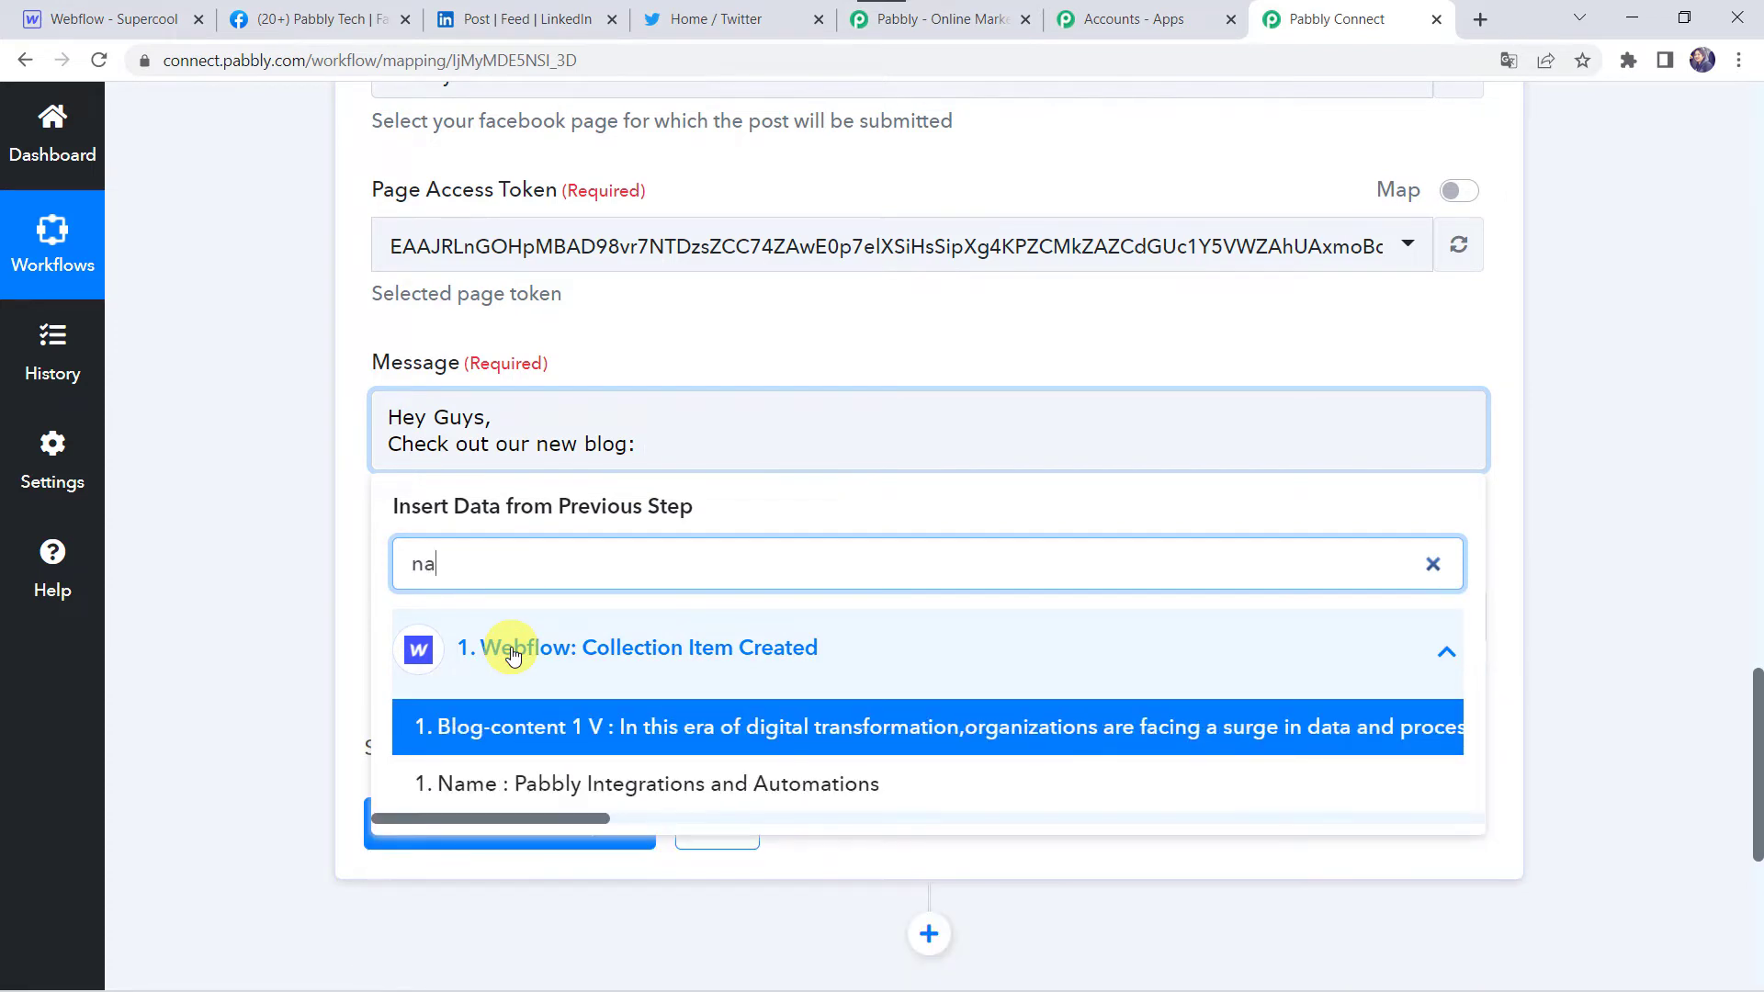
pyautogui.click(574, 788)
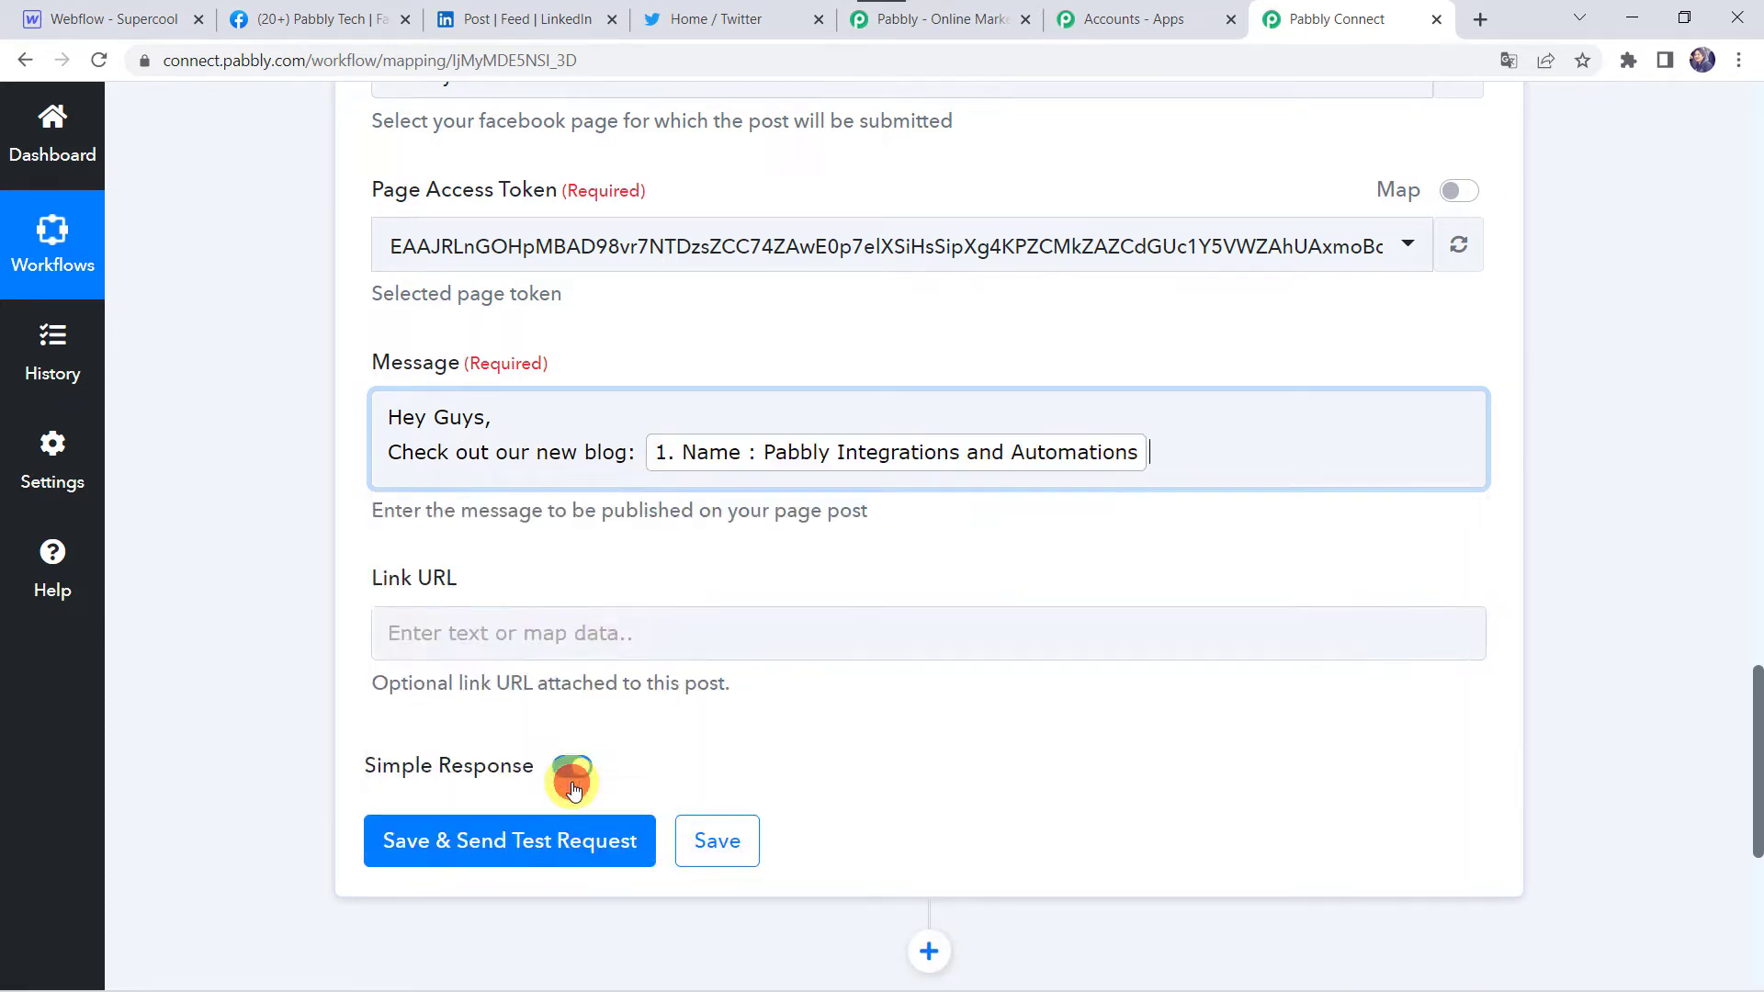
pyautogui.click(288, 554)
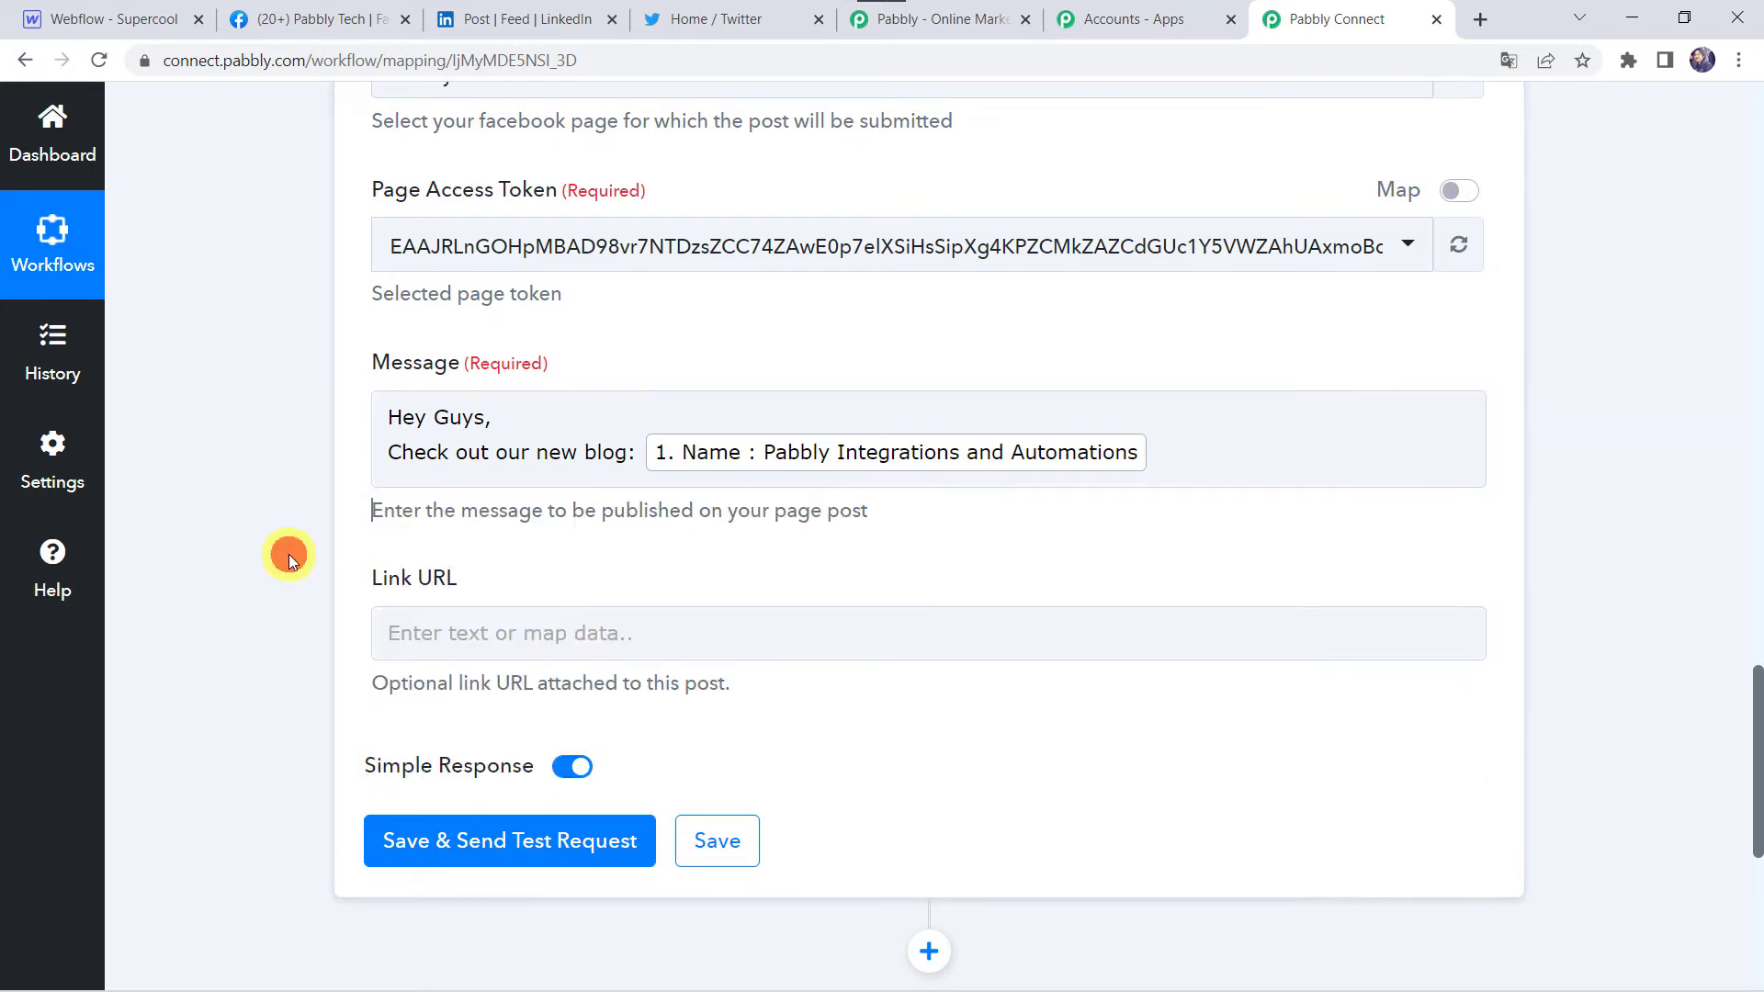
# Map the Webflow post's Link into the Facebook step's Link URL field
pyautogui.click(429, 627)
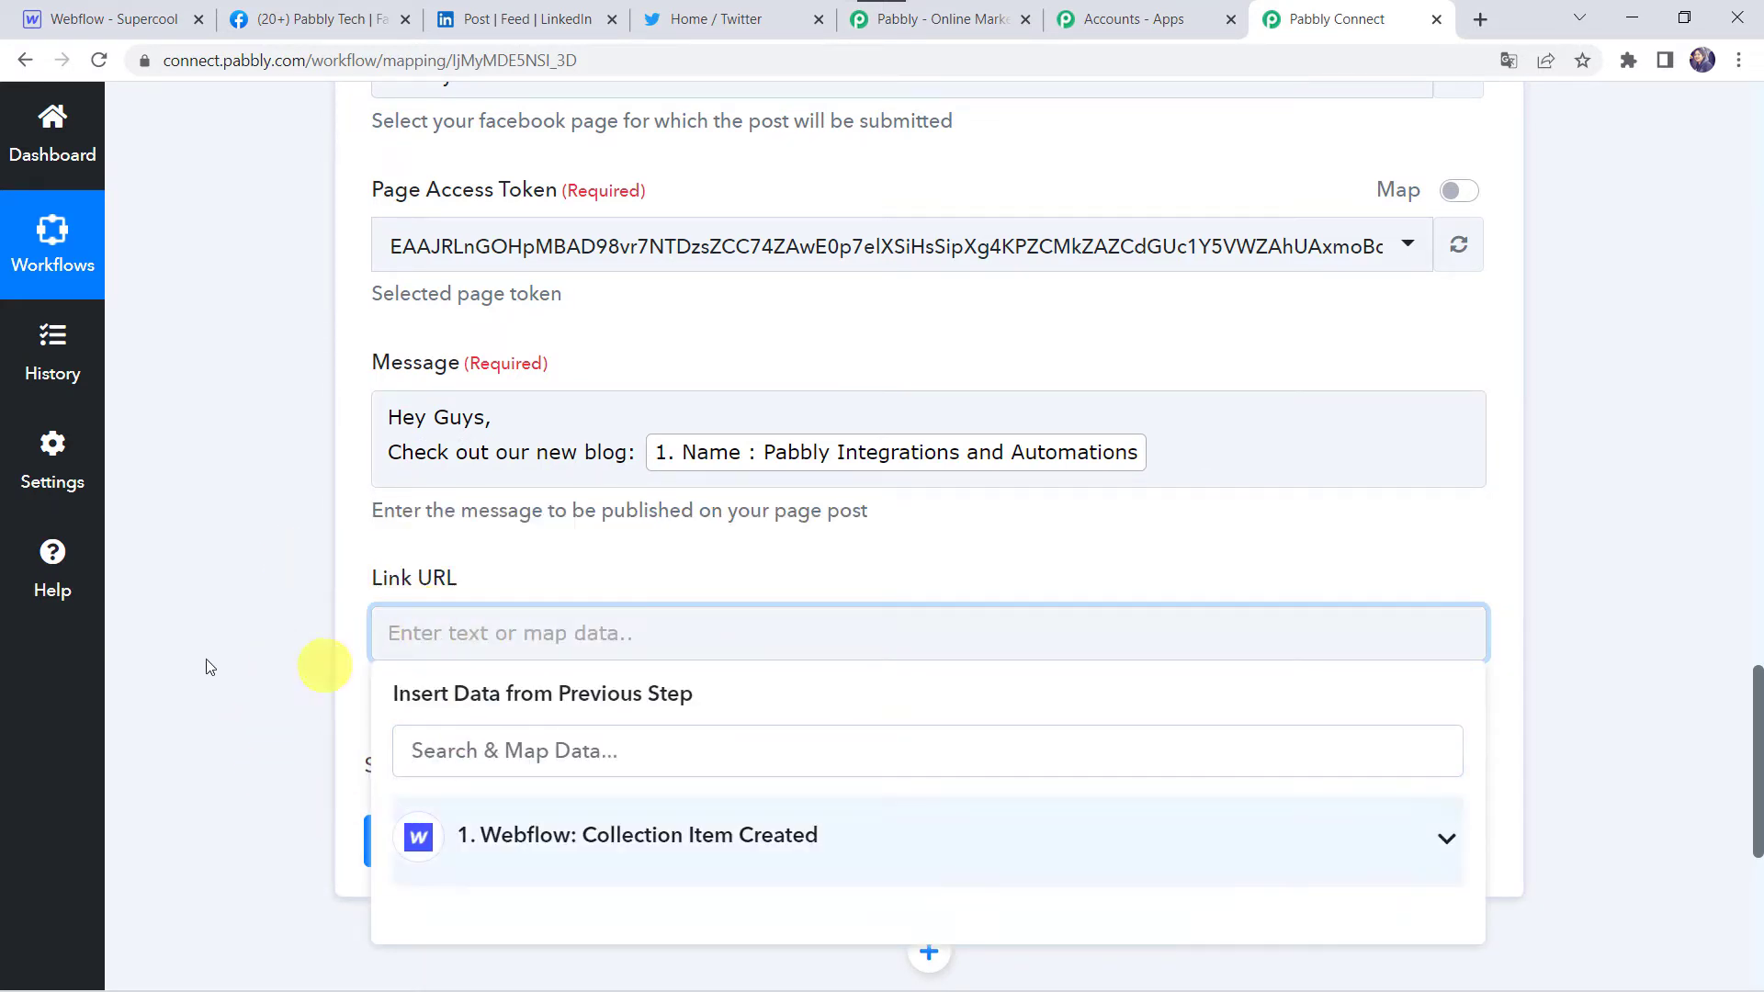
pyautogui.scroll(-1, 174, 668)
pyautogui.scroll(-1, 175, 668)
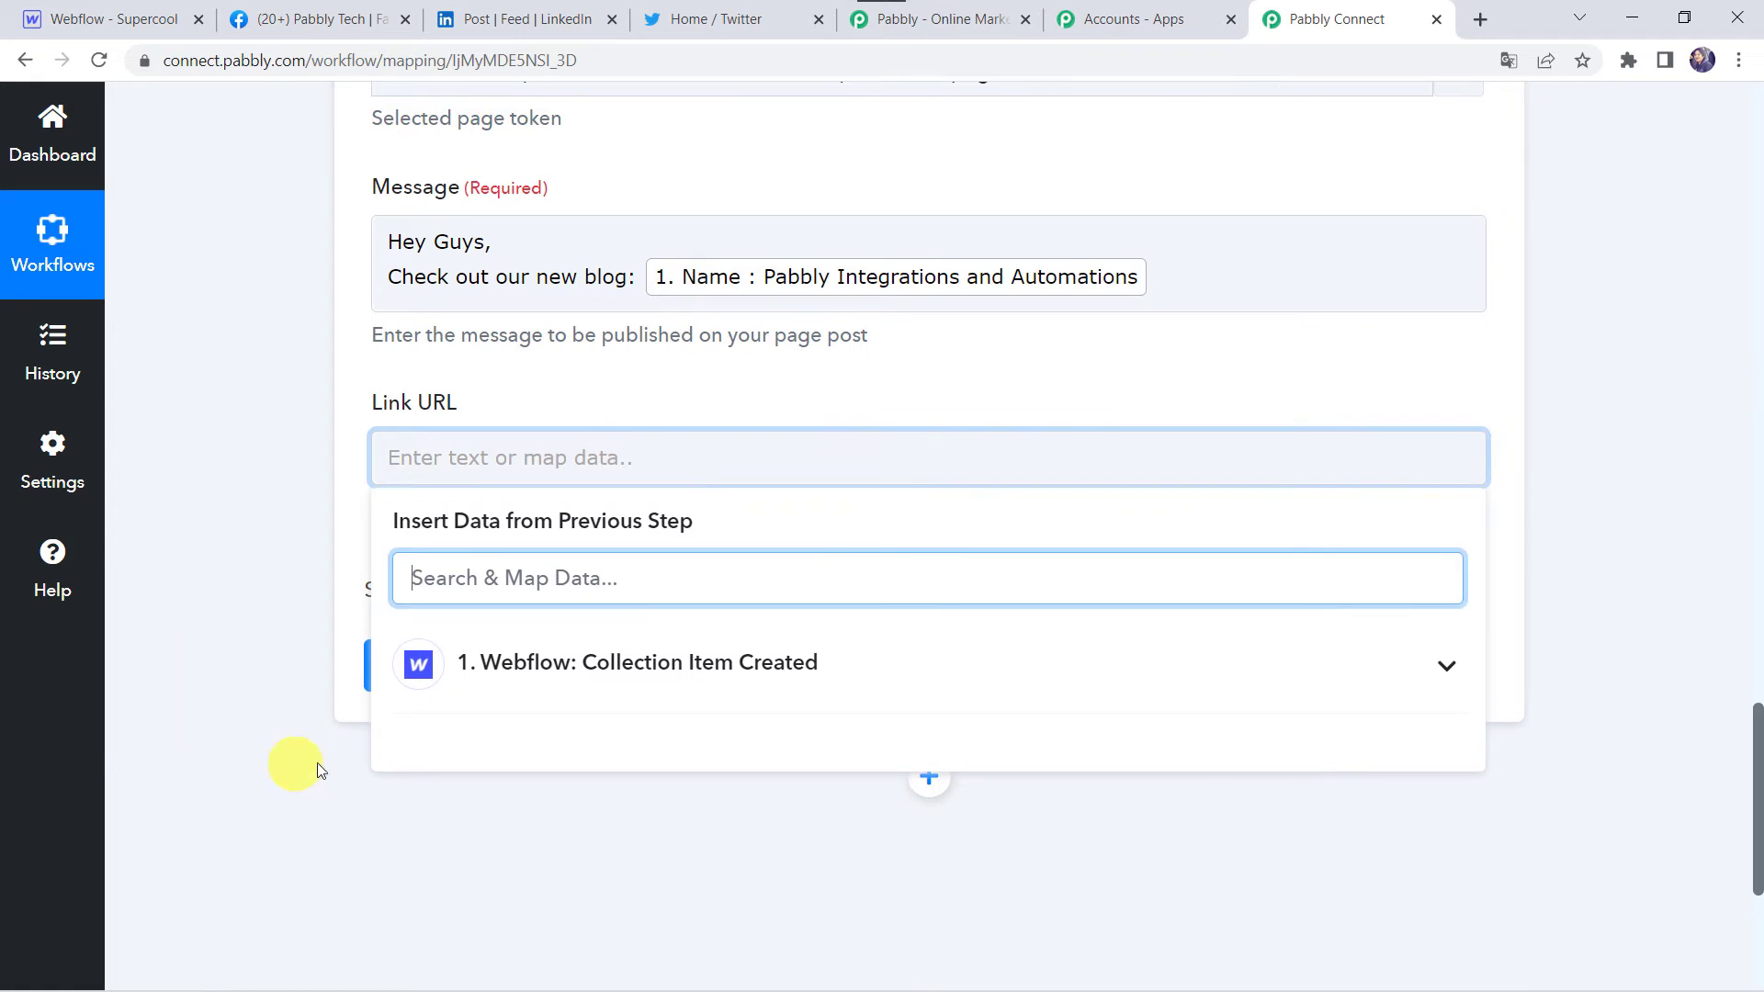
pyautogui.click(562, 670)
pyautogui.click(526, 736)
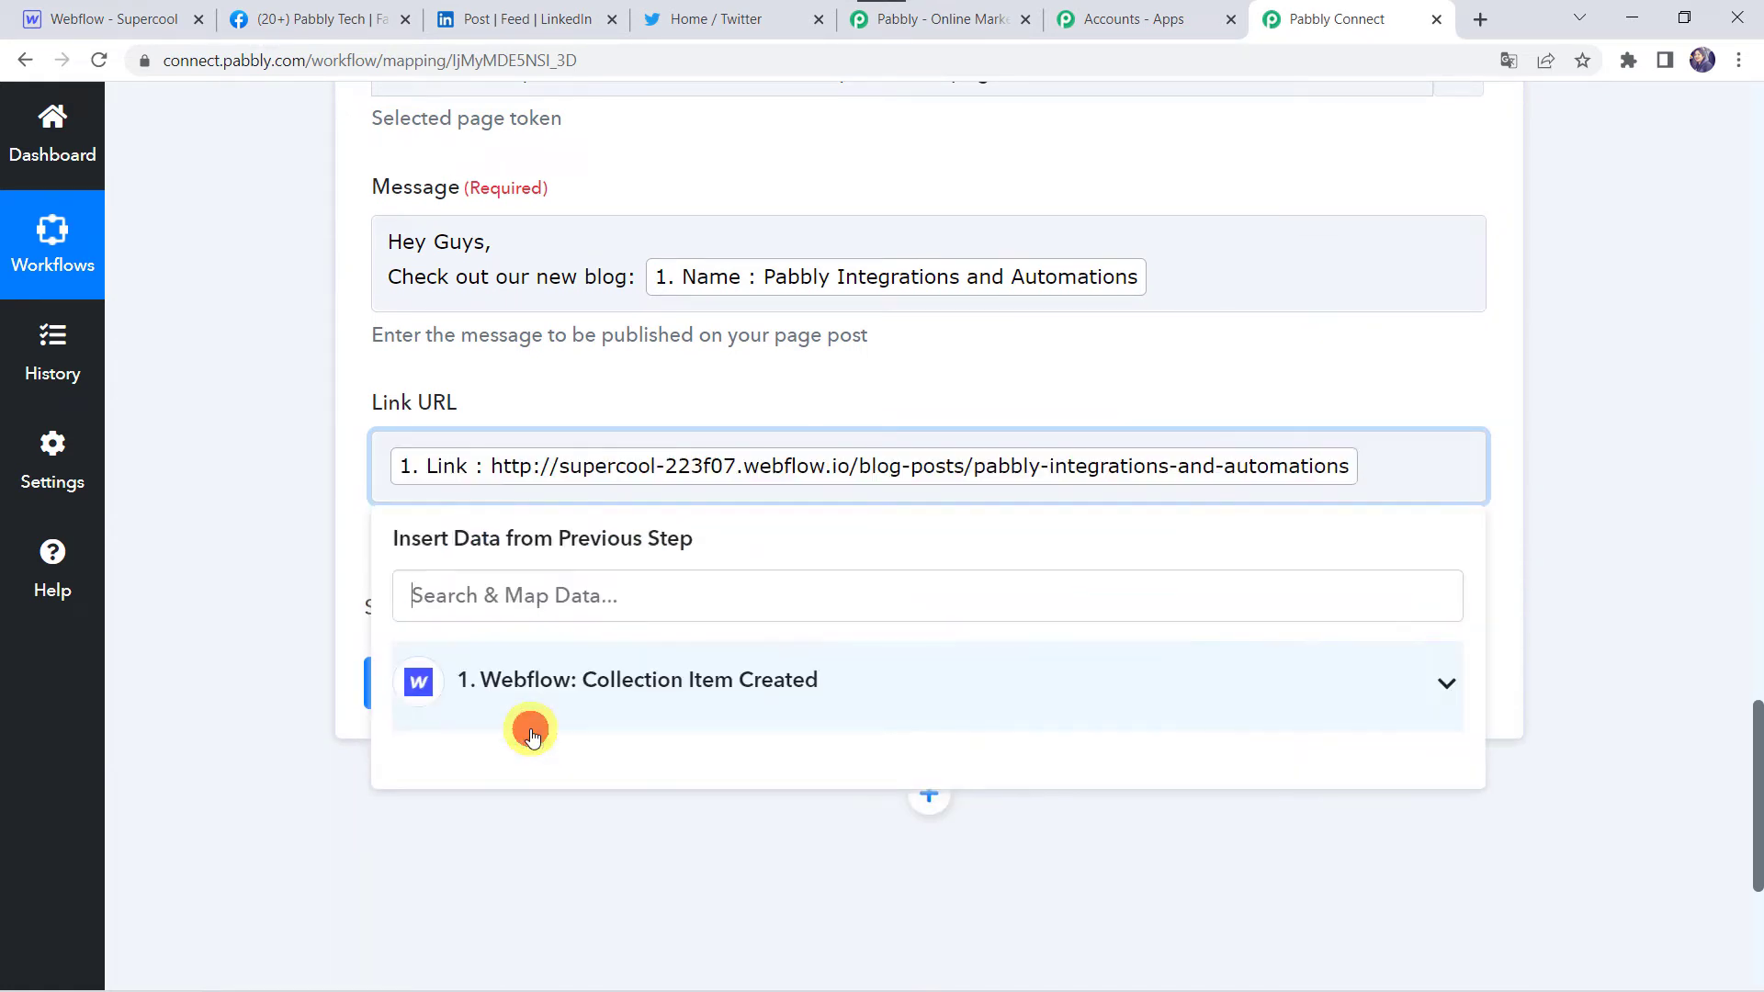
pyautogui.click(244, 382)
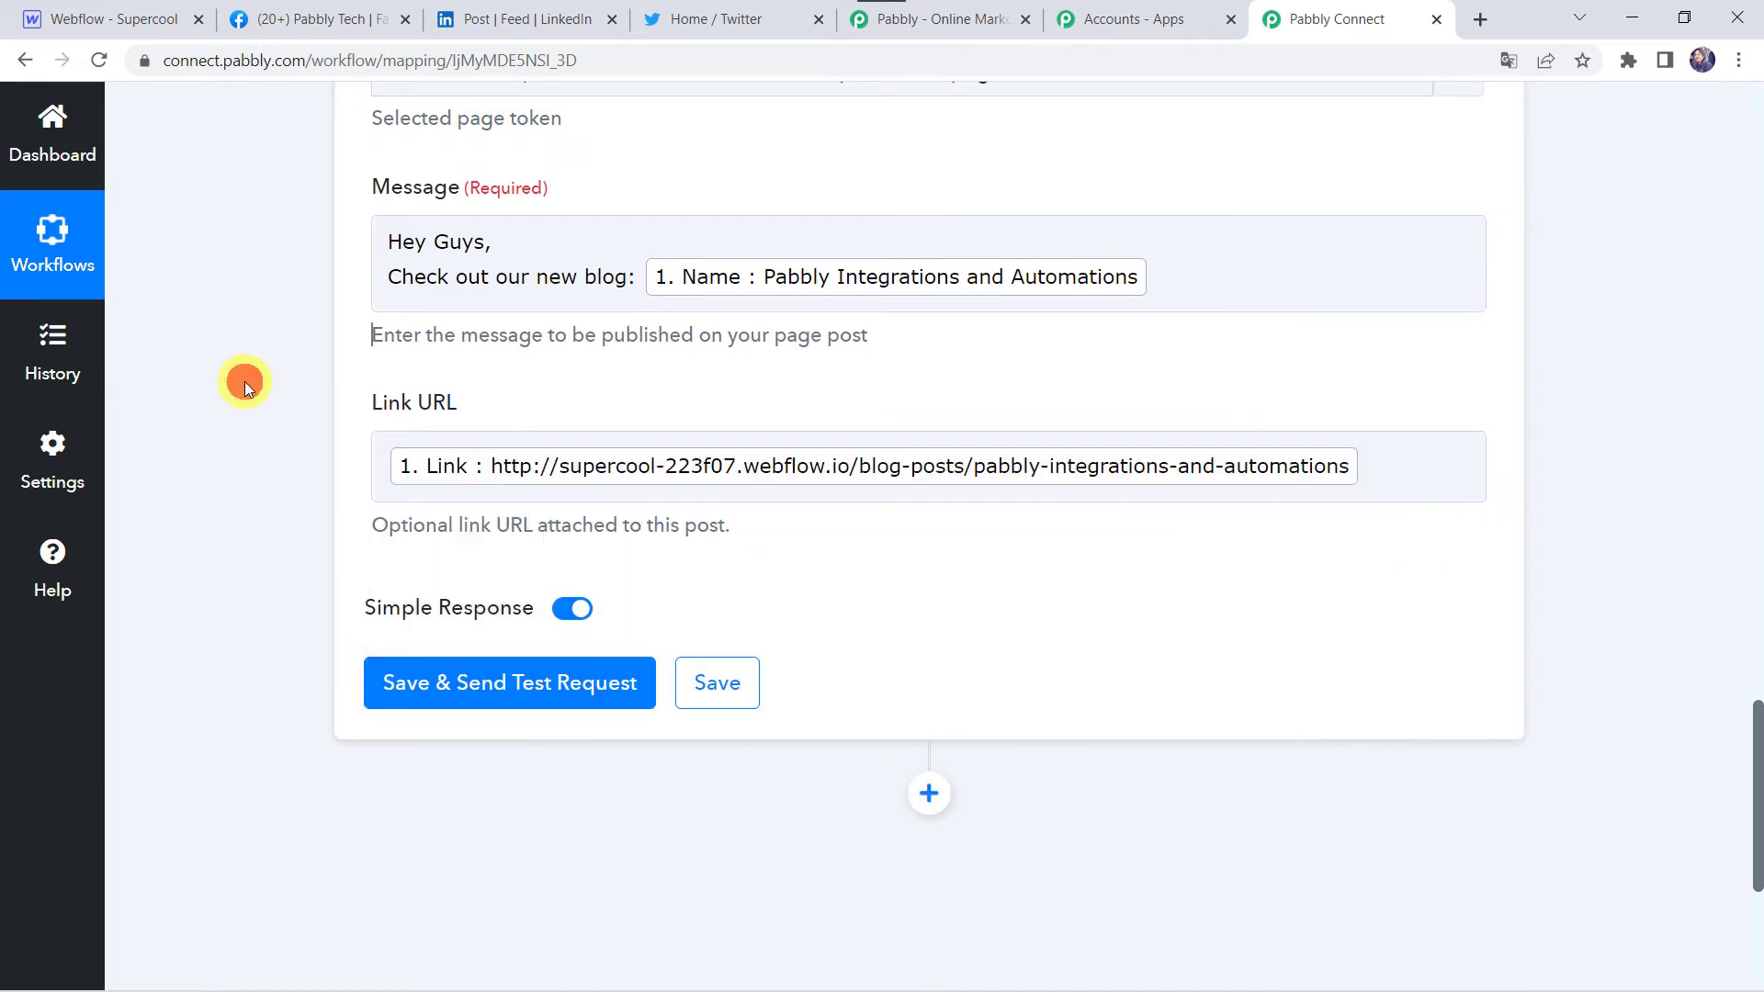
# Save and test the Facebook step, then reload the Pabbly Tech Facebook page
pyautogui.click(548, 701)
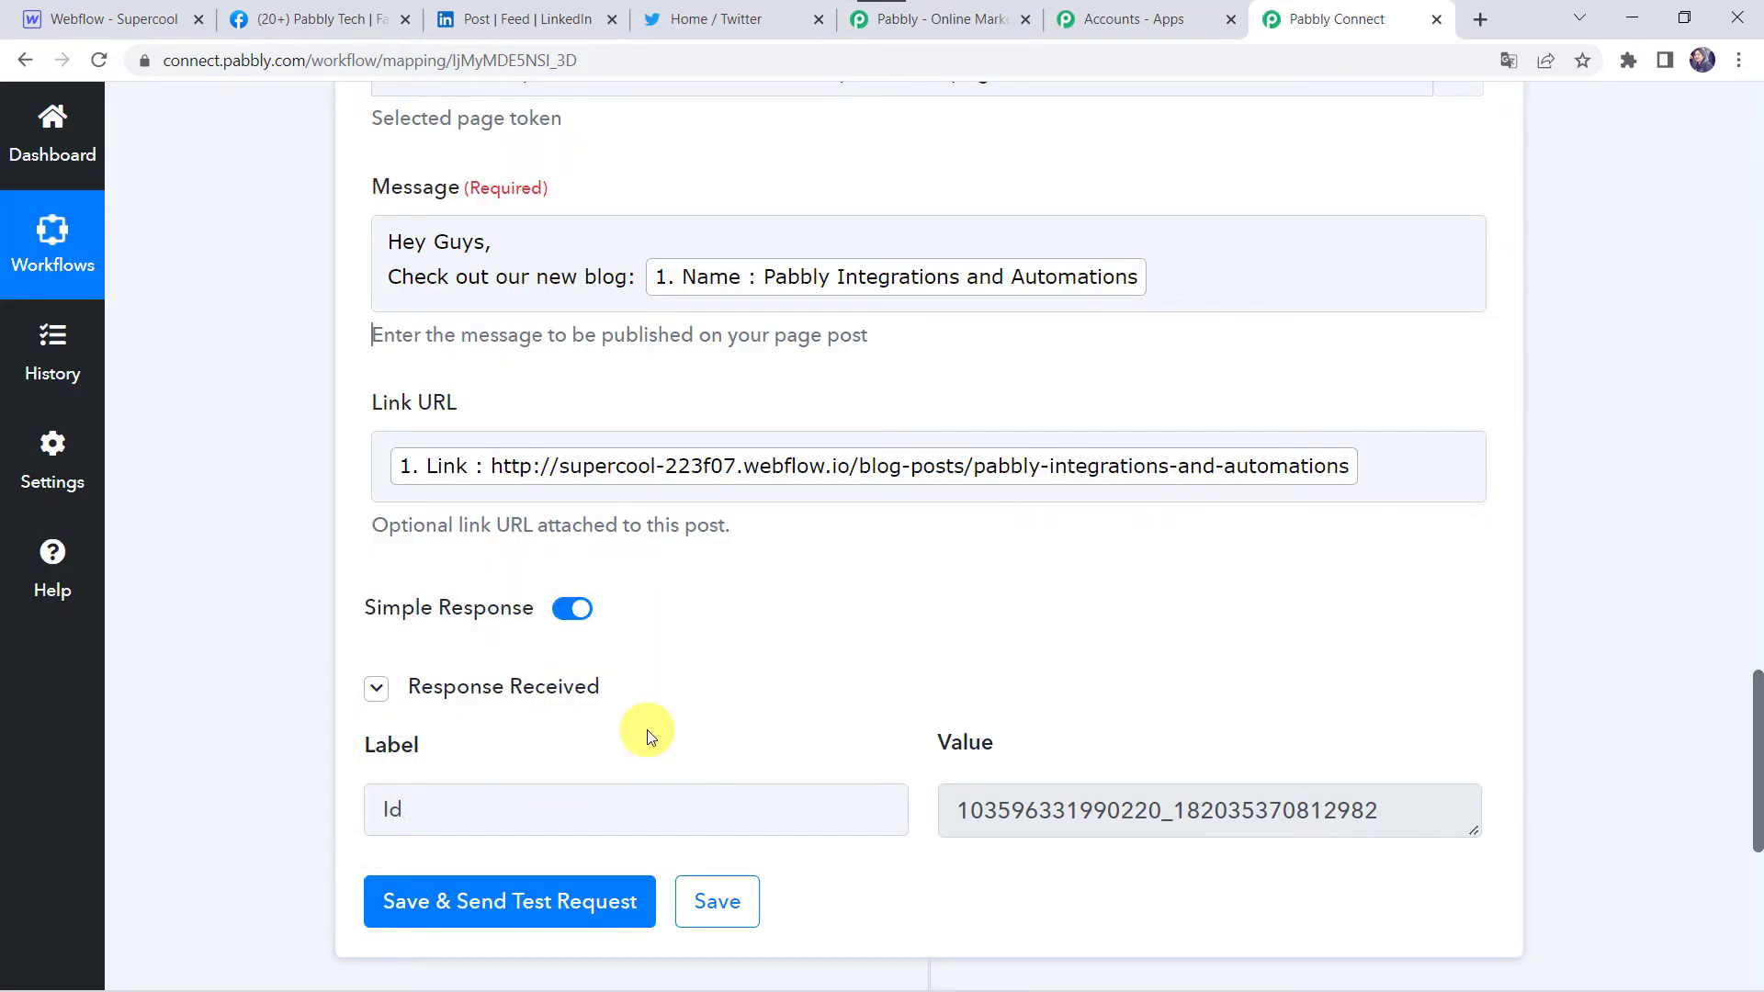
pyautogui.click(356, 18)
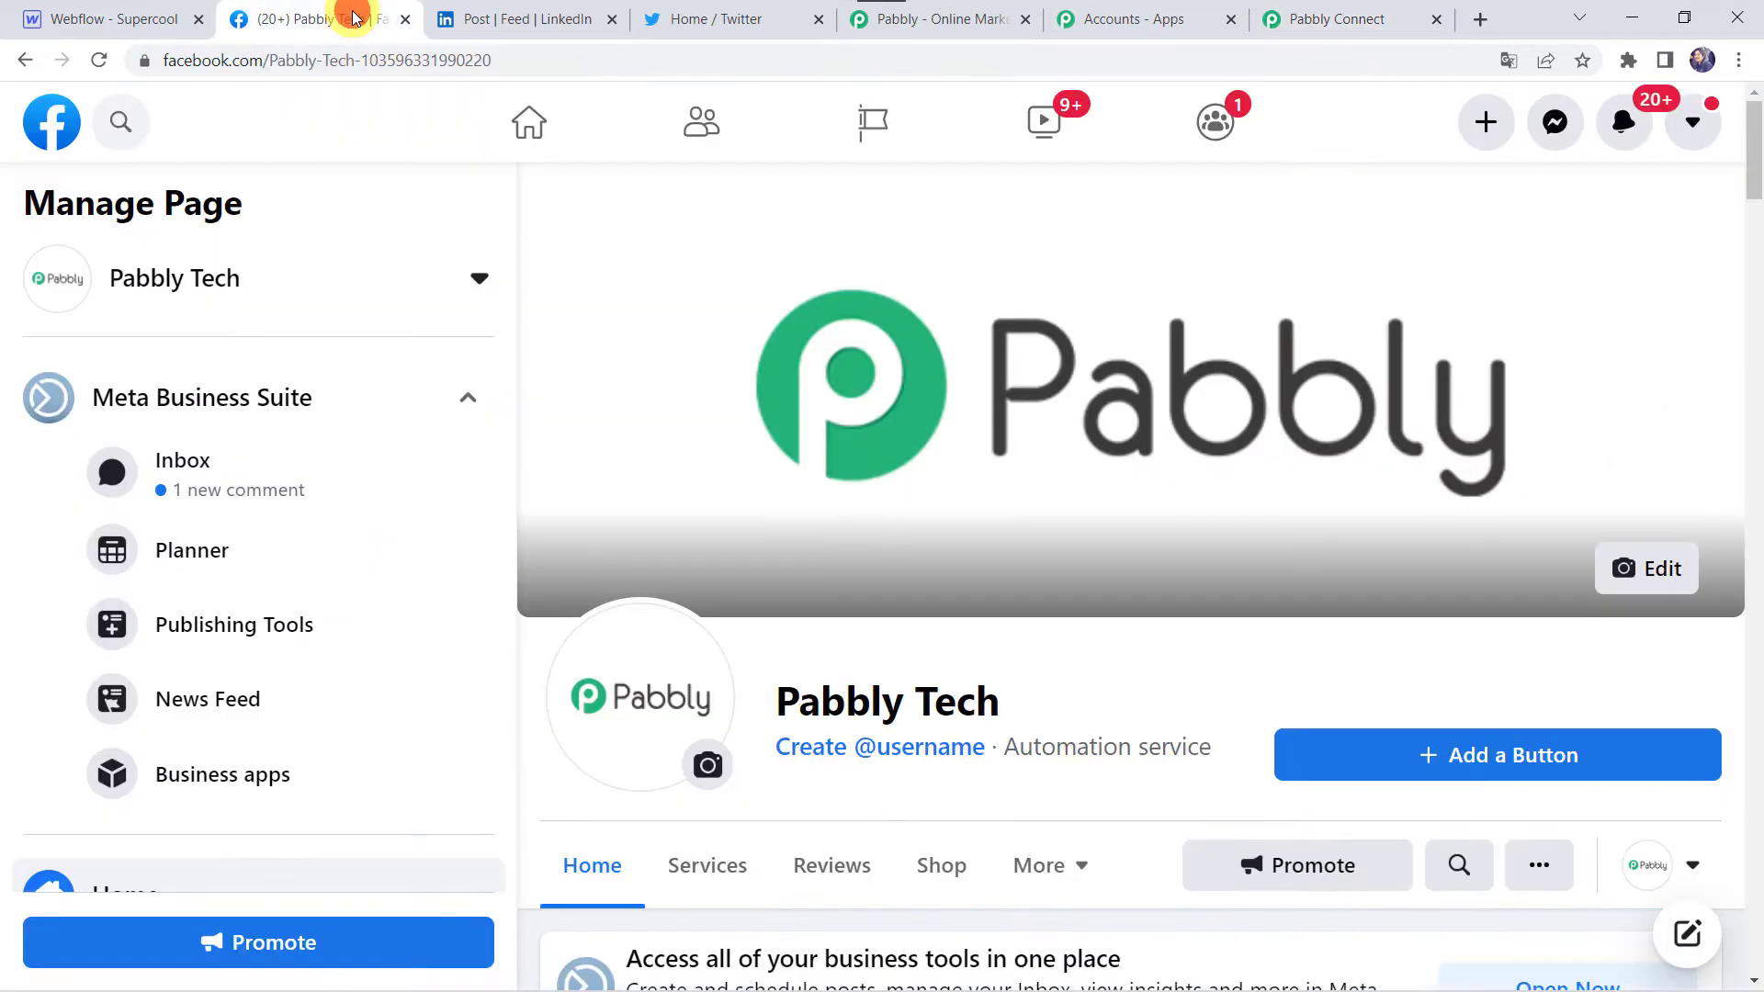
pyautogui.click(101, 60)
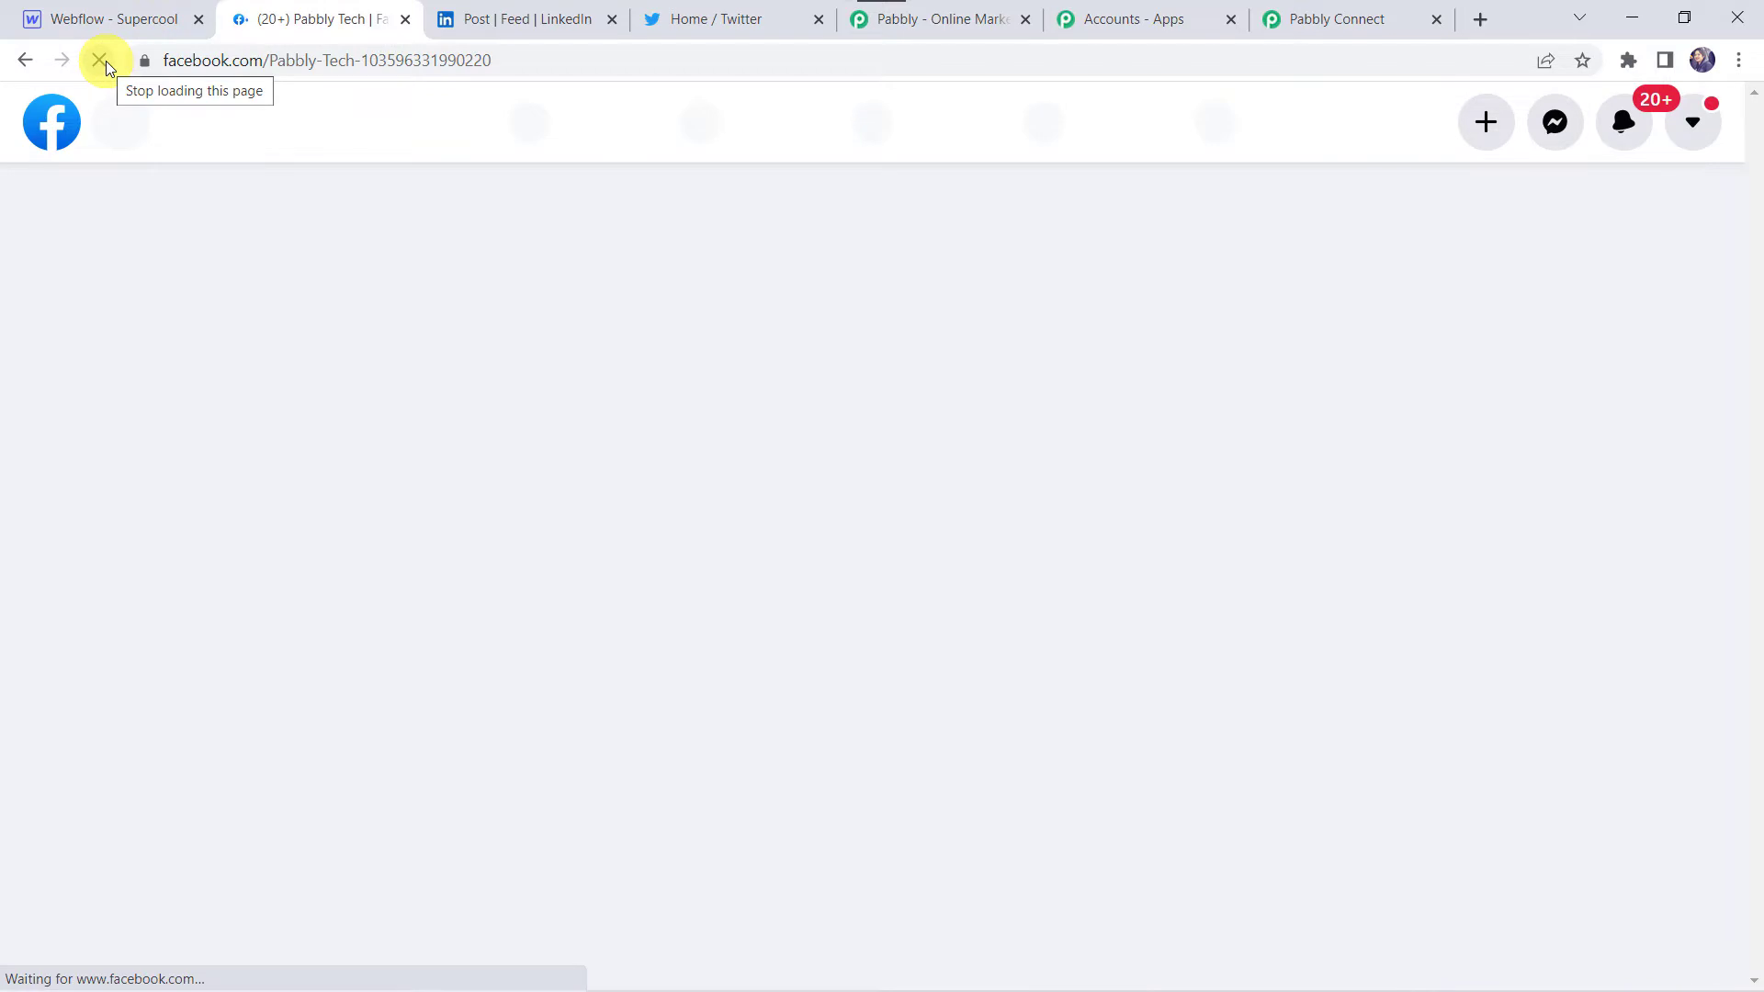
# Scroll to the new Pabbly Tech post and open its blog link preview
pyautogui.scroll(-1, 583, 432)
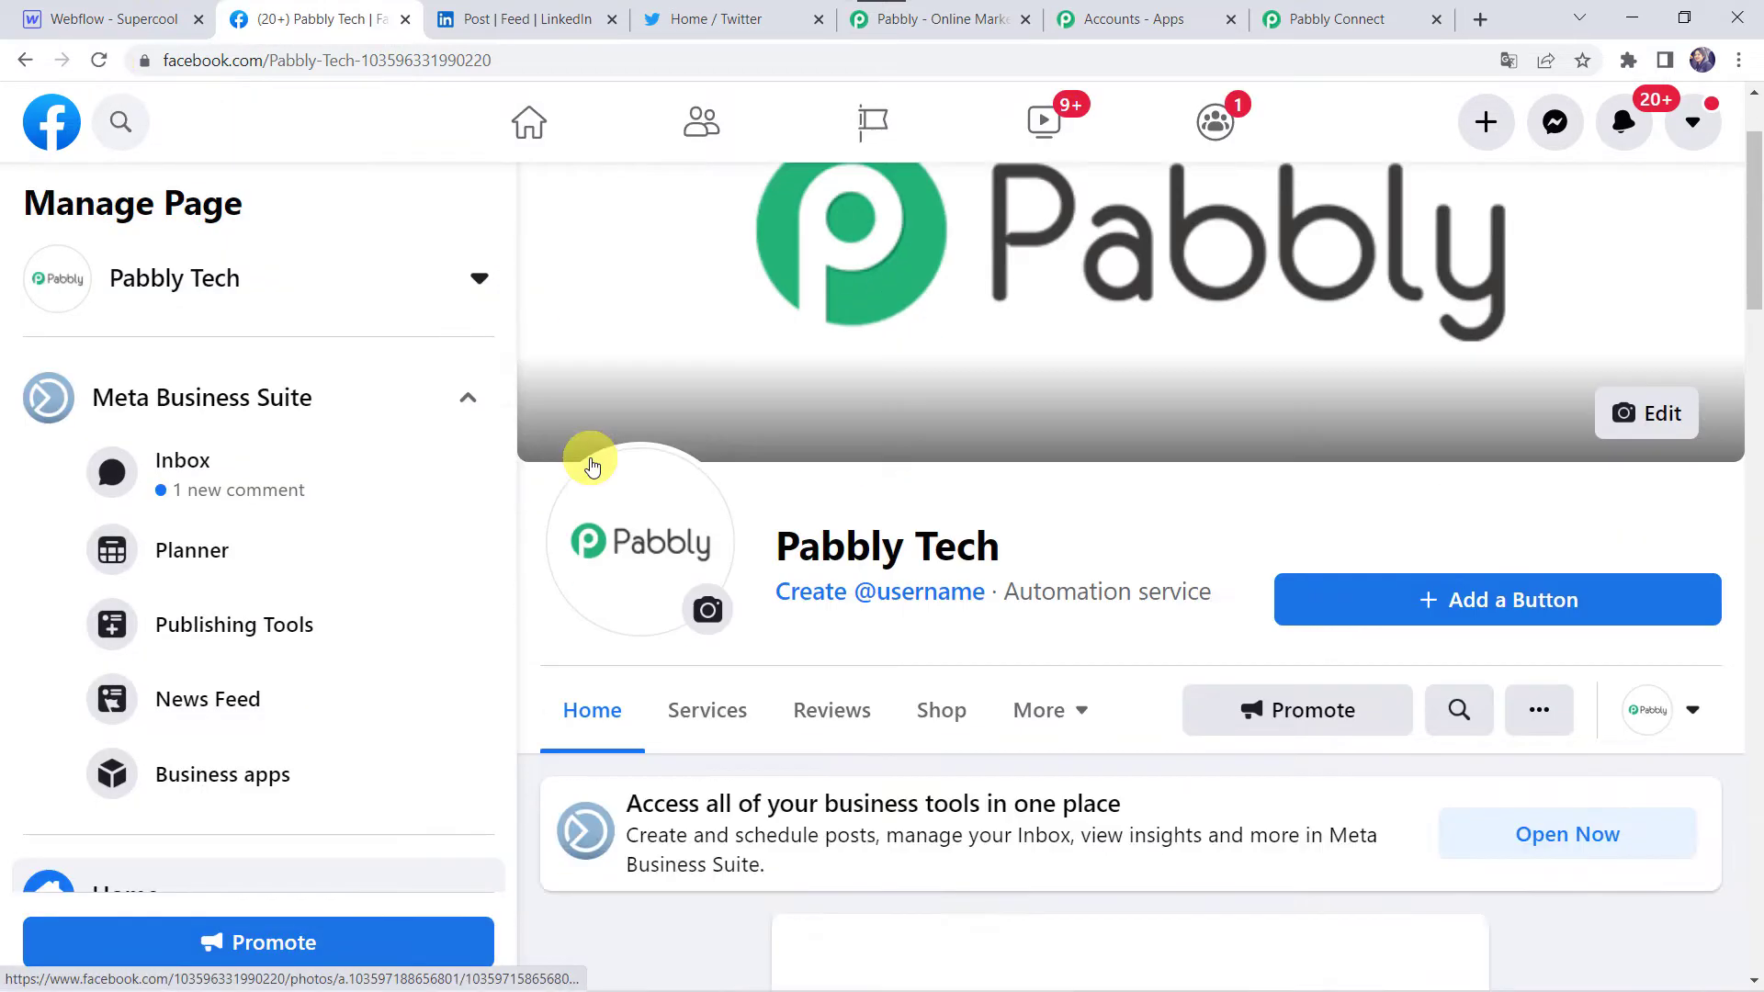
pyautogui.scroll(-10, 593, 465)
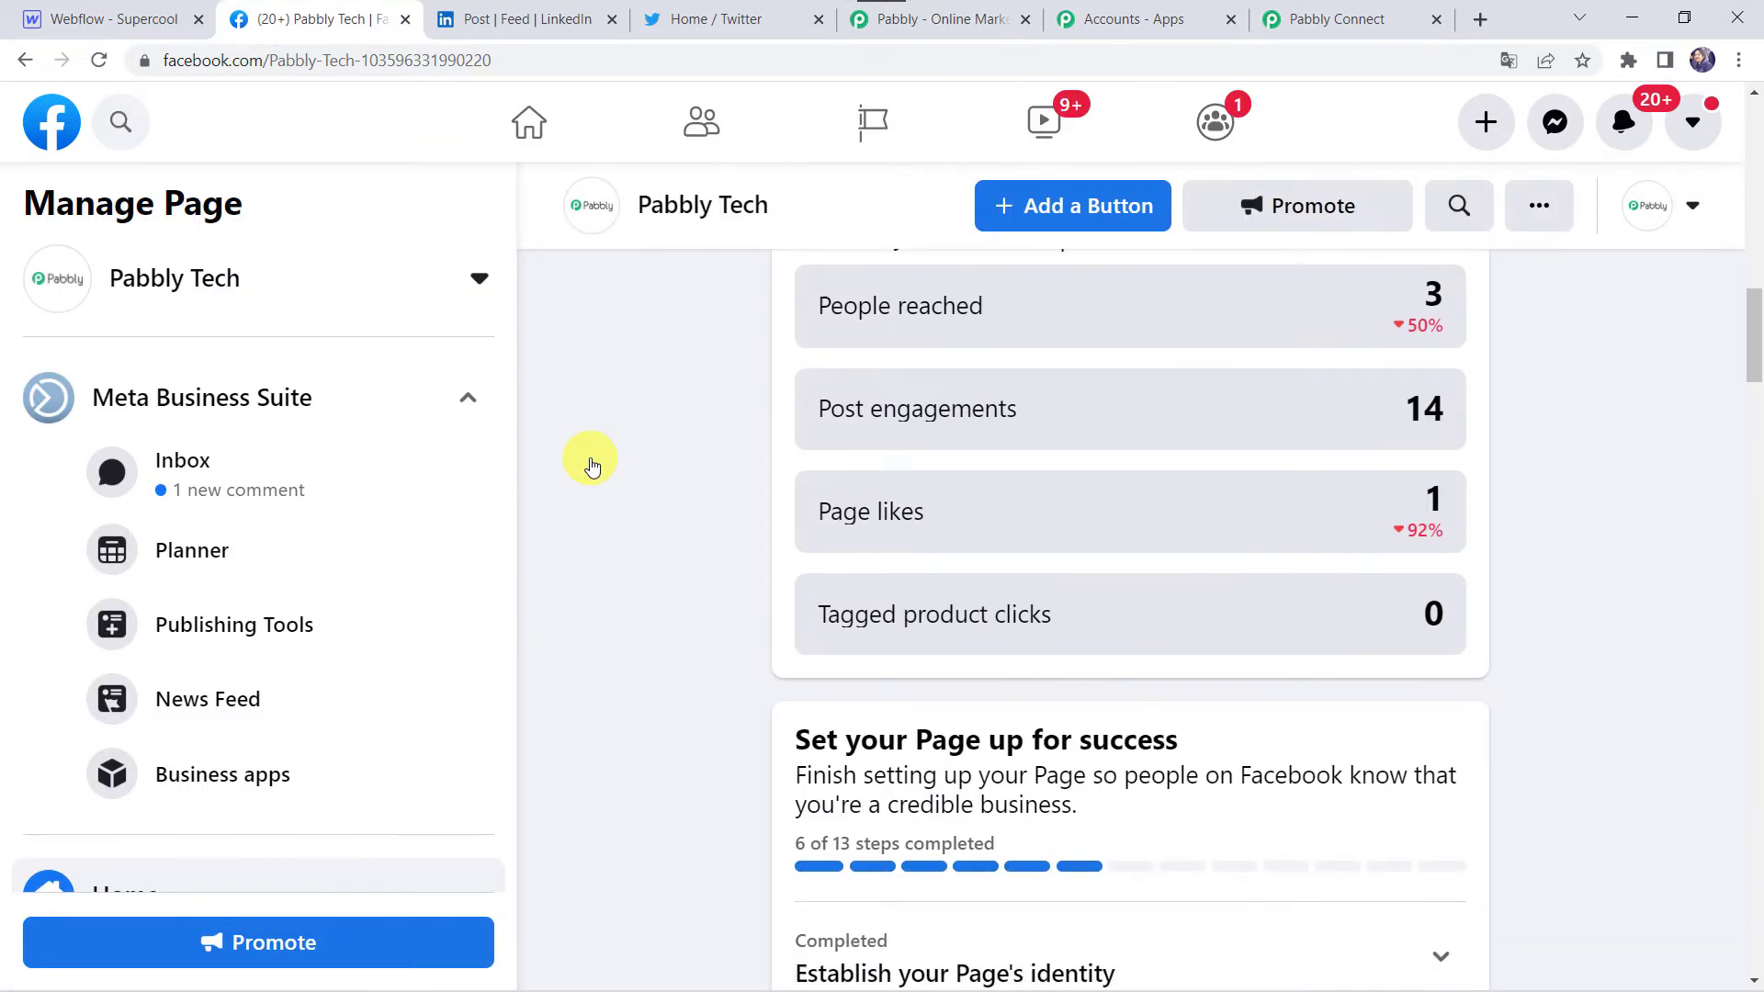
pyautogui.scroll(-15, 593, 466)
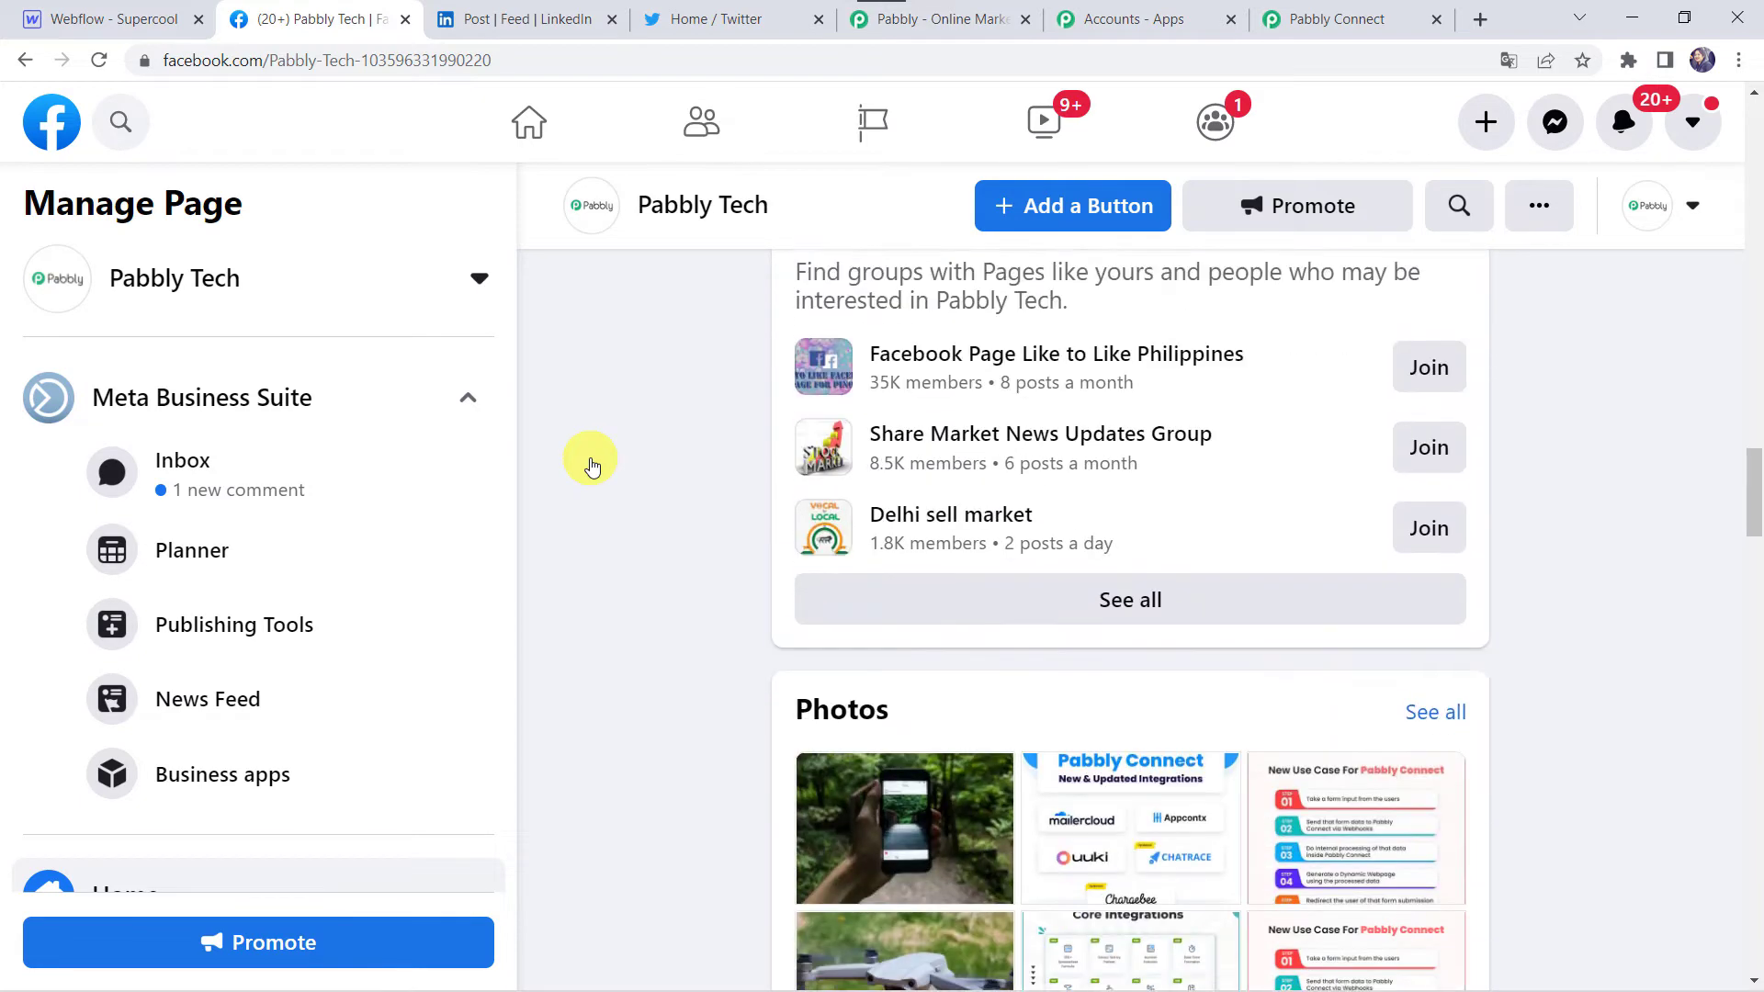
pyautogui.scroll(-12, 592, 466)
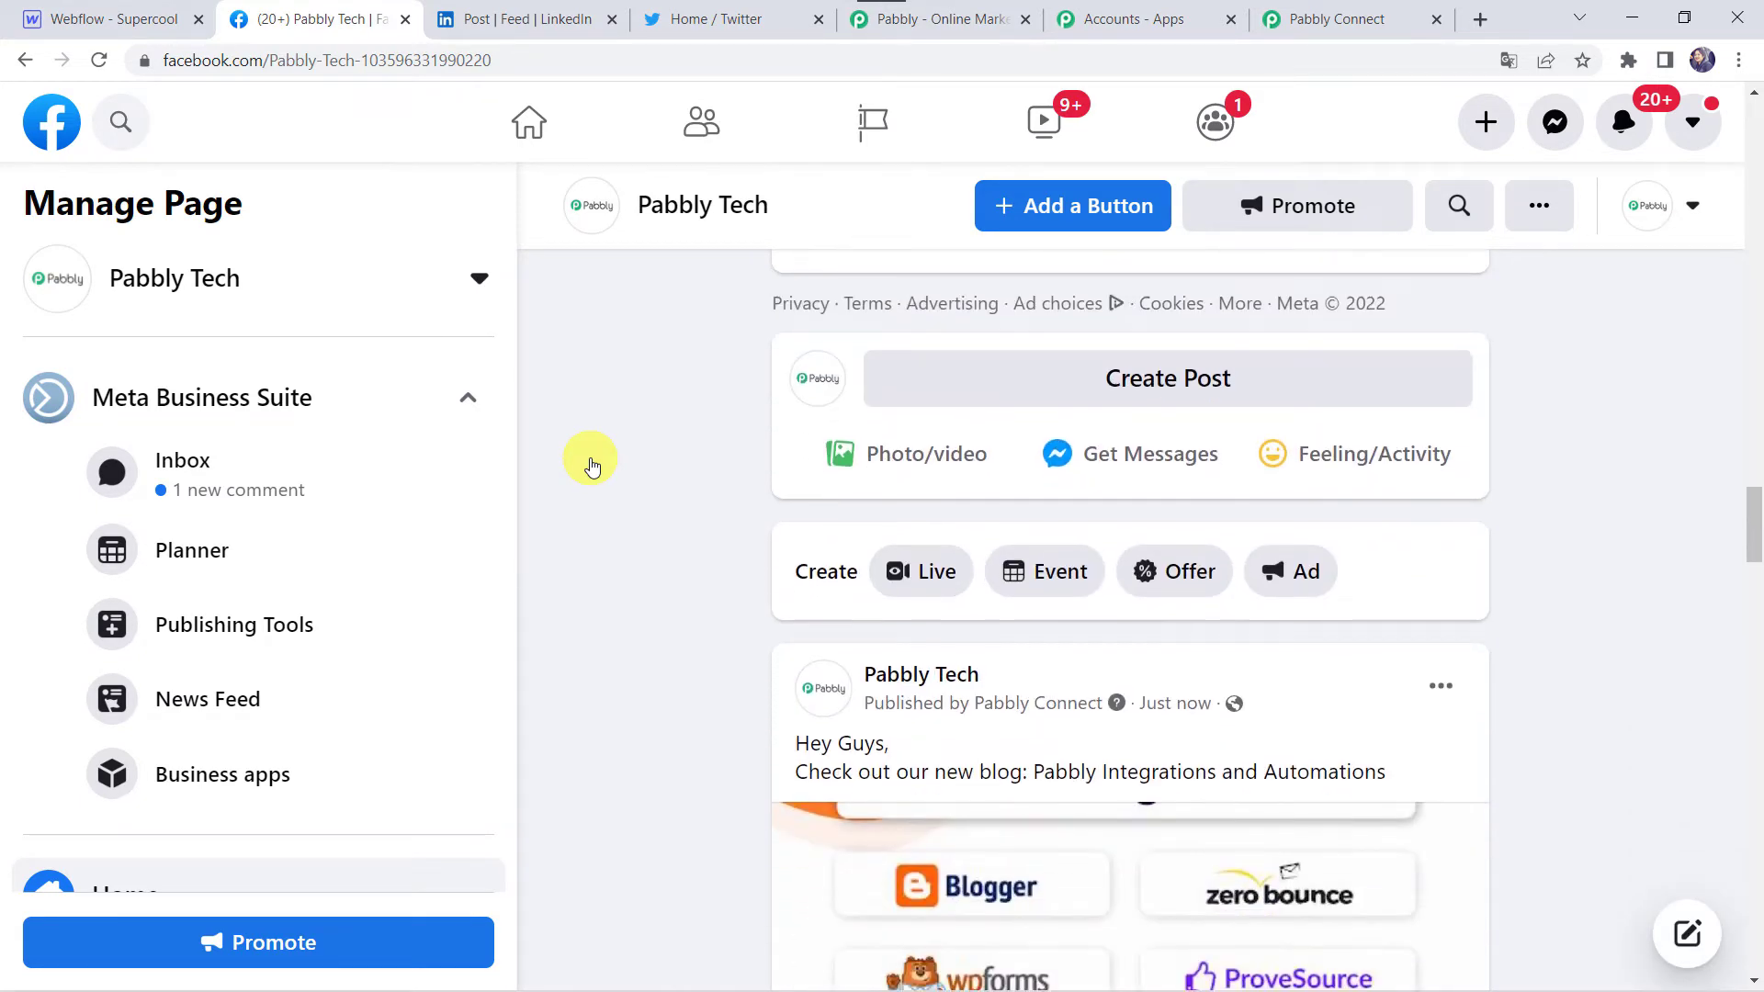
pyautogui.scroll(-3, 593, 466)
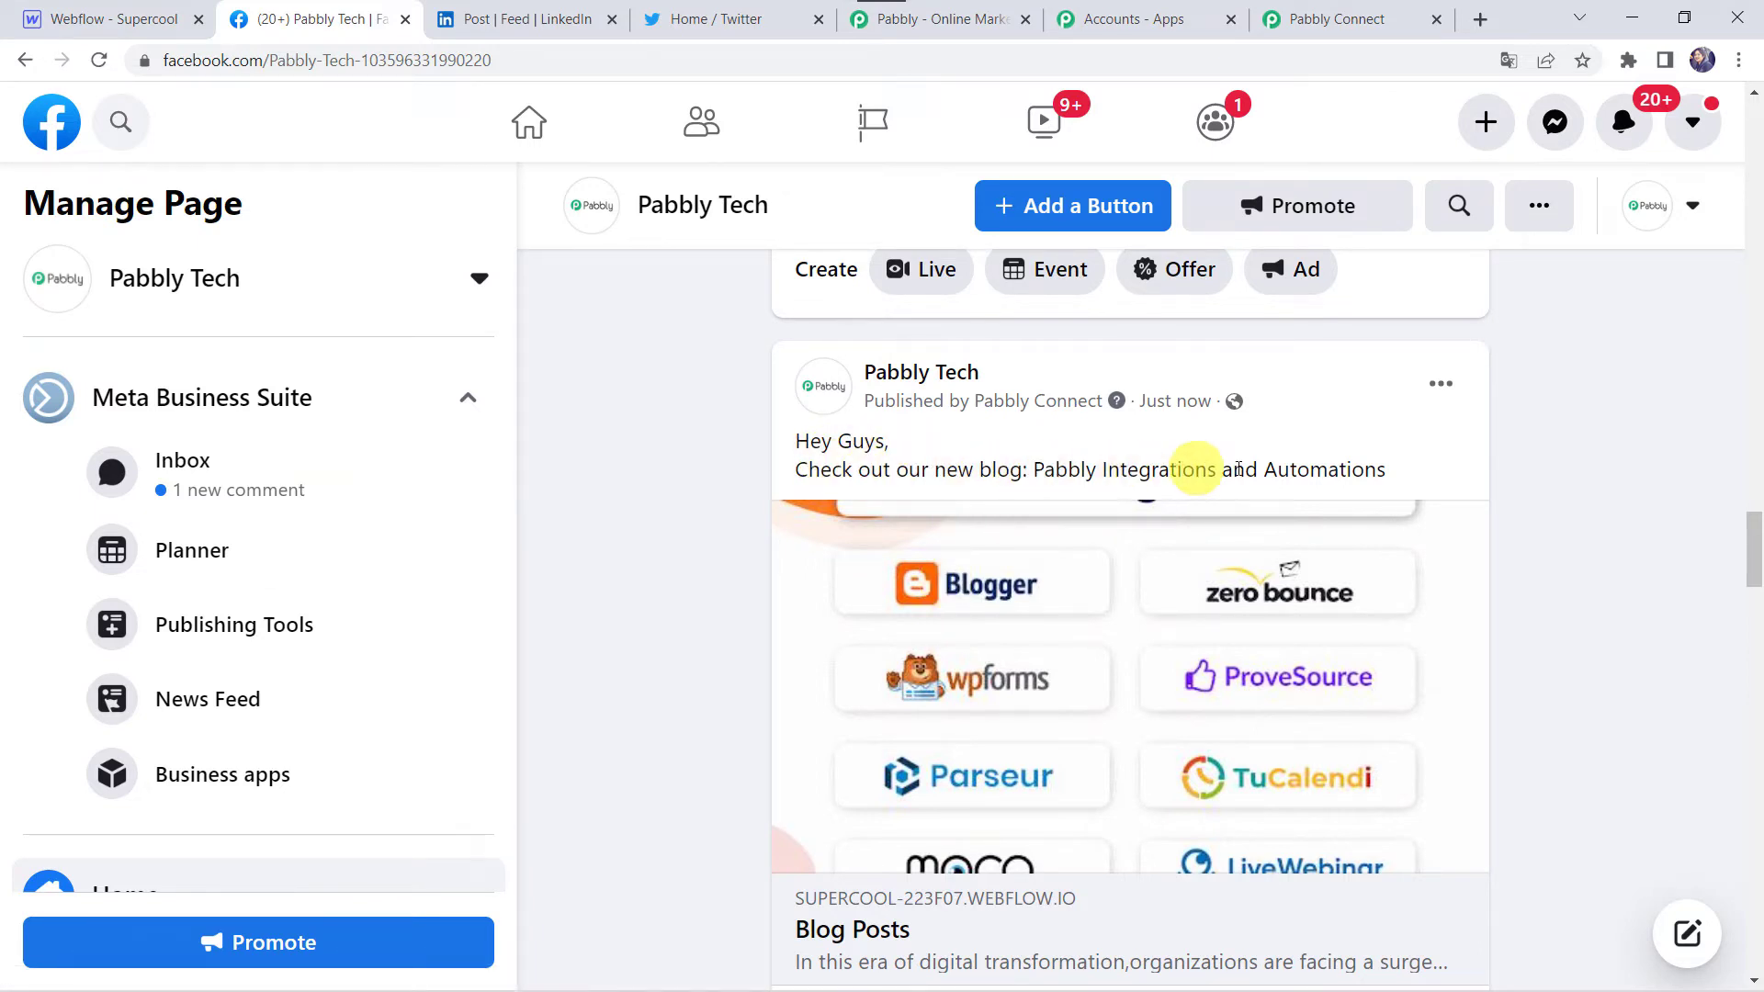
pyautogui.scroll(-2, 681, 756)
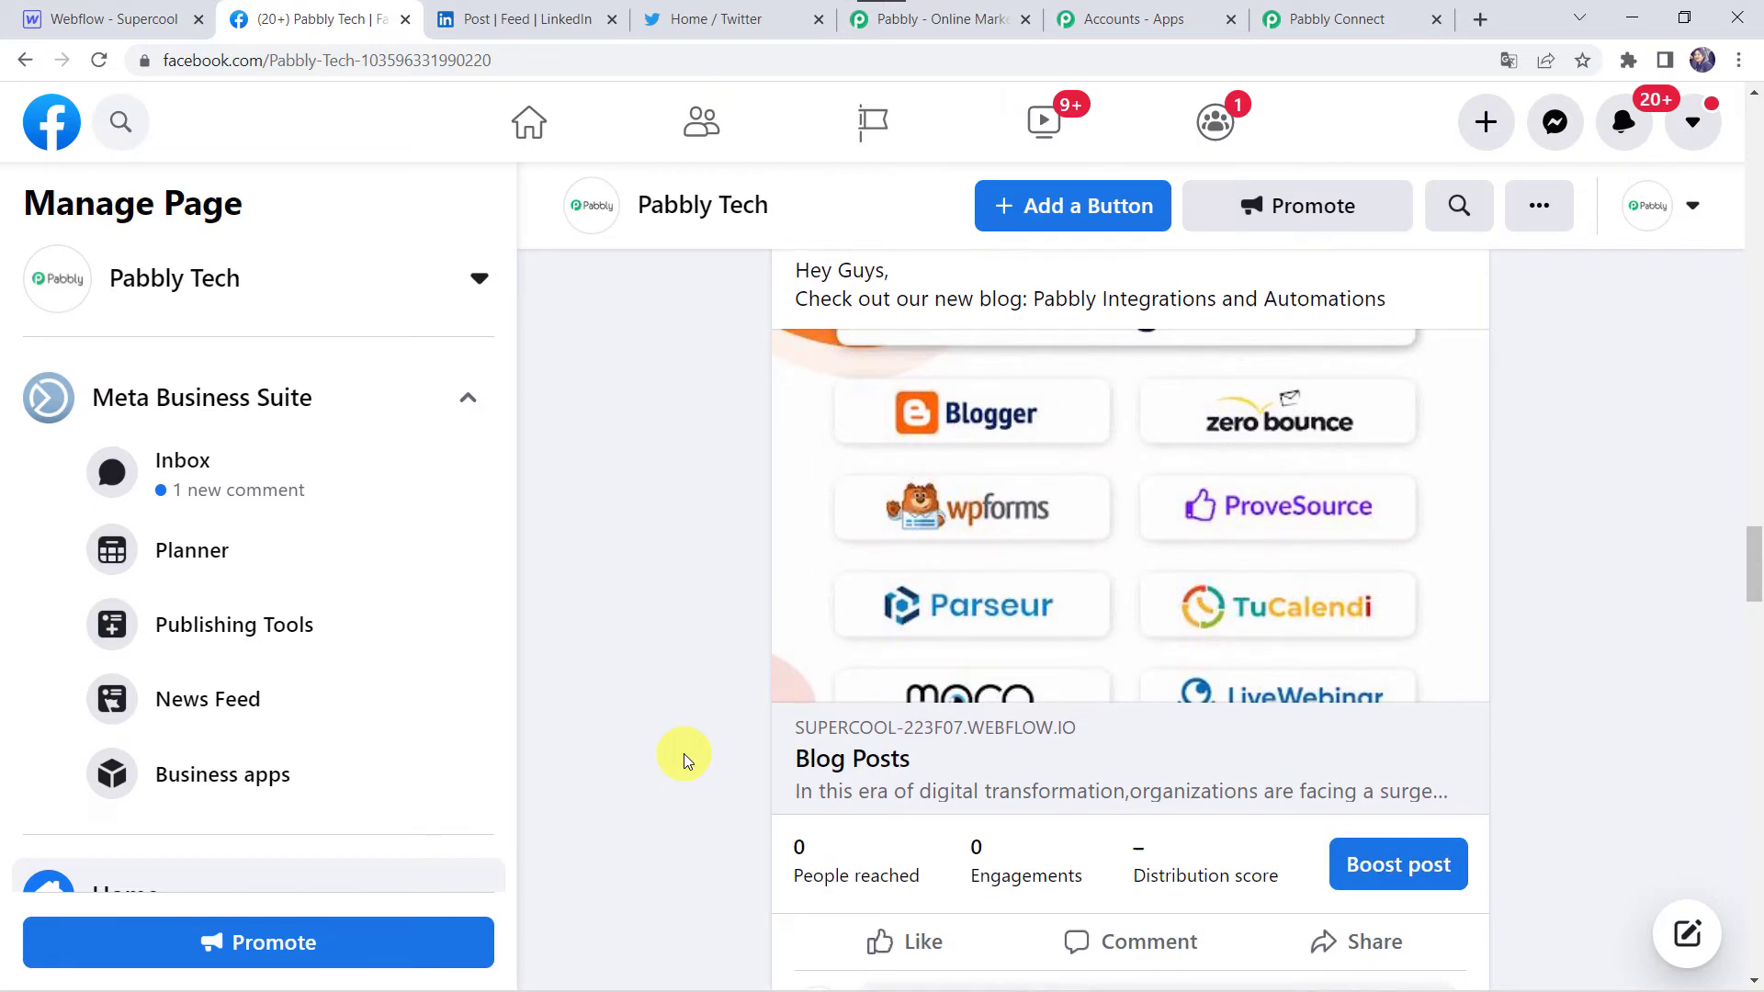
pyautogui.click(864, 759)
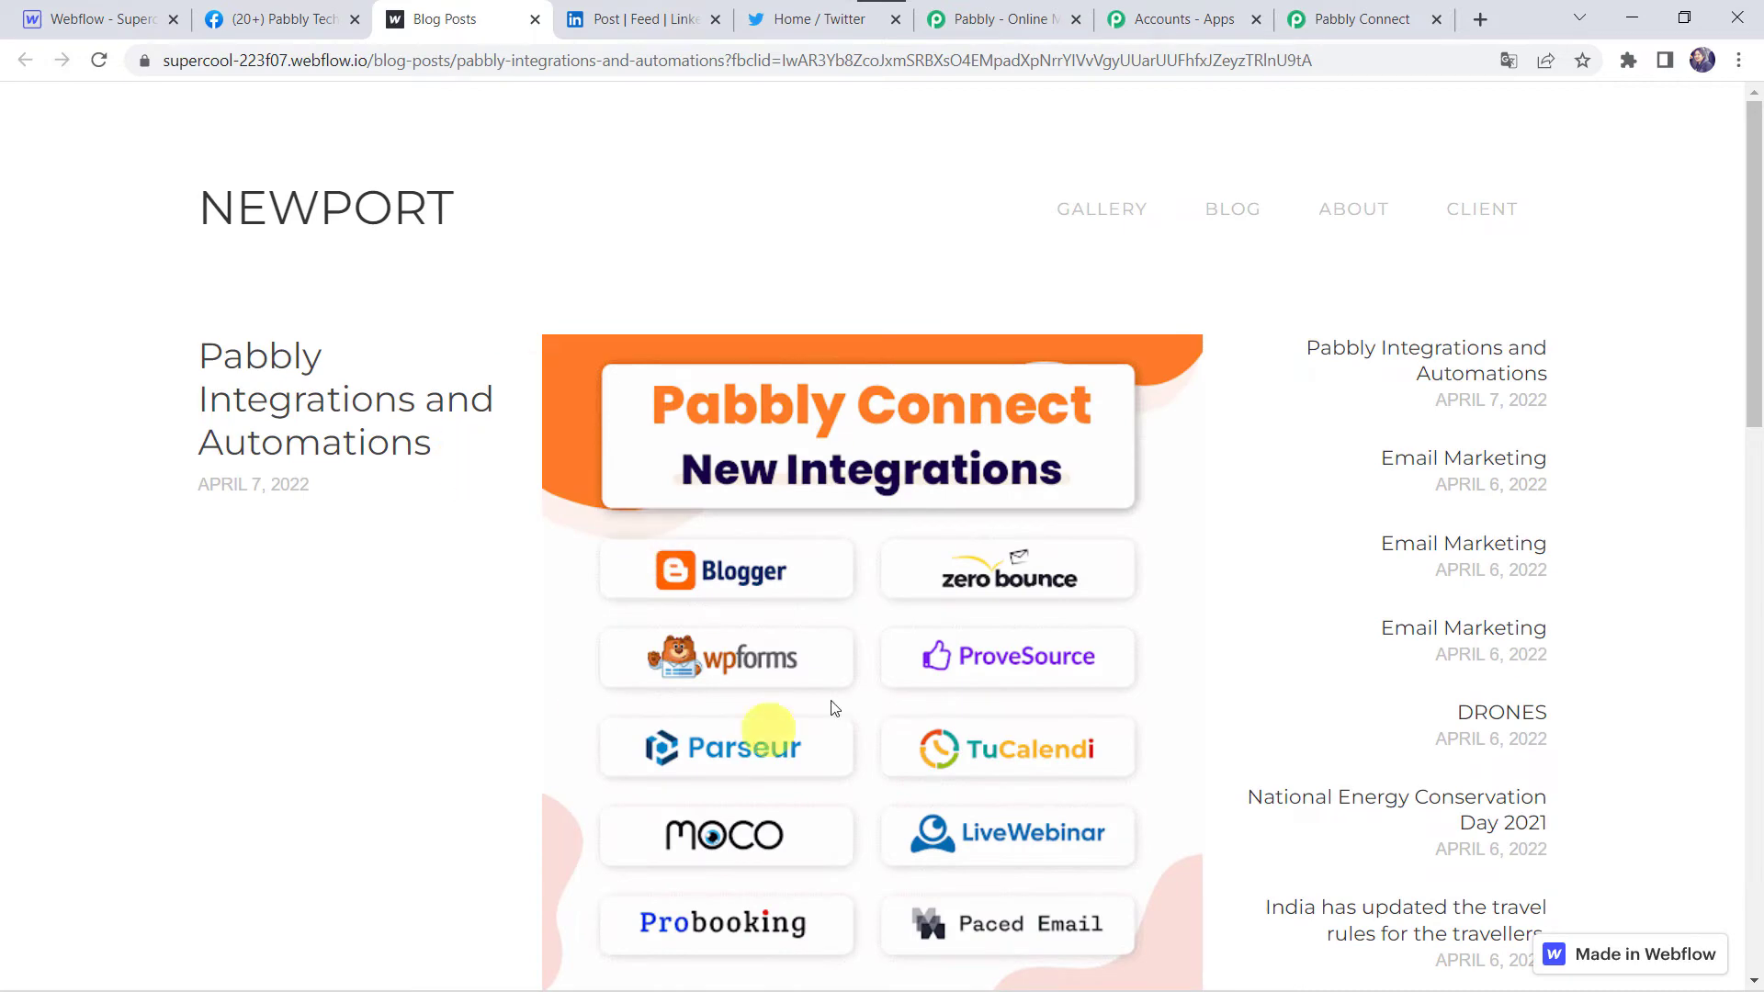
# Scroll through the 'Pabbly Integrations and Automations' article and back to the top
pyautogui.scroll(-6, 751, 498)
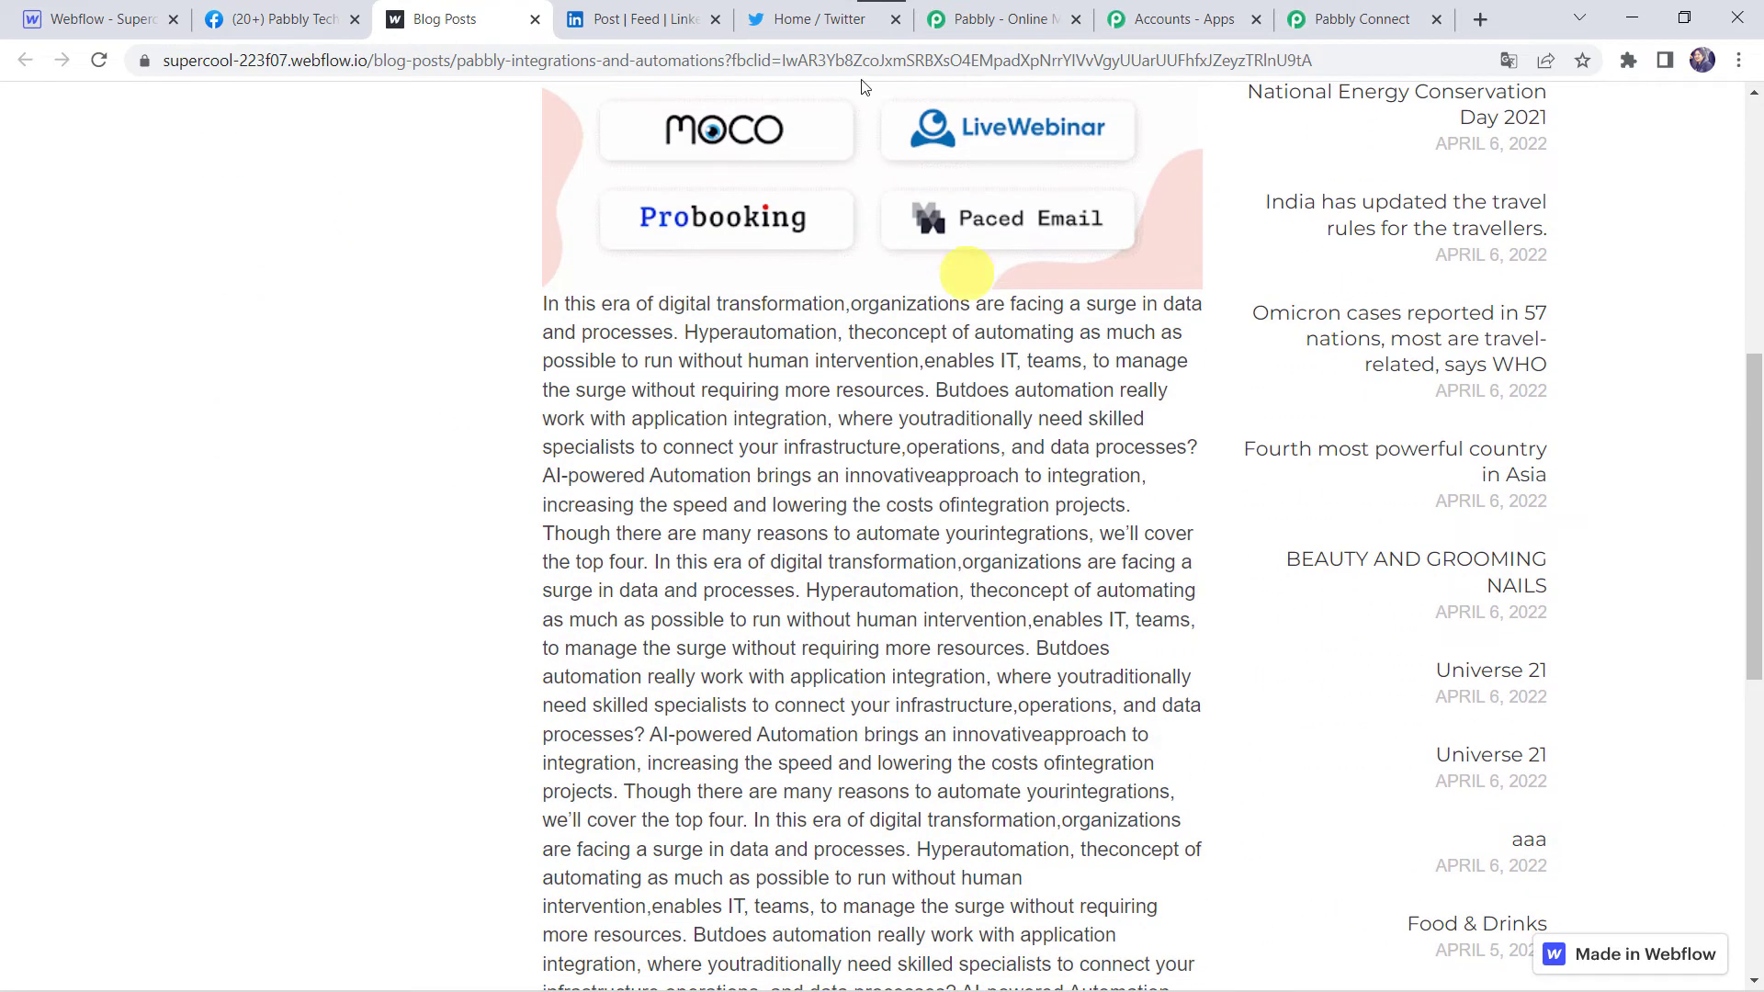
pyautogui.scroll(6, 827, 602)
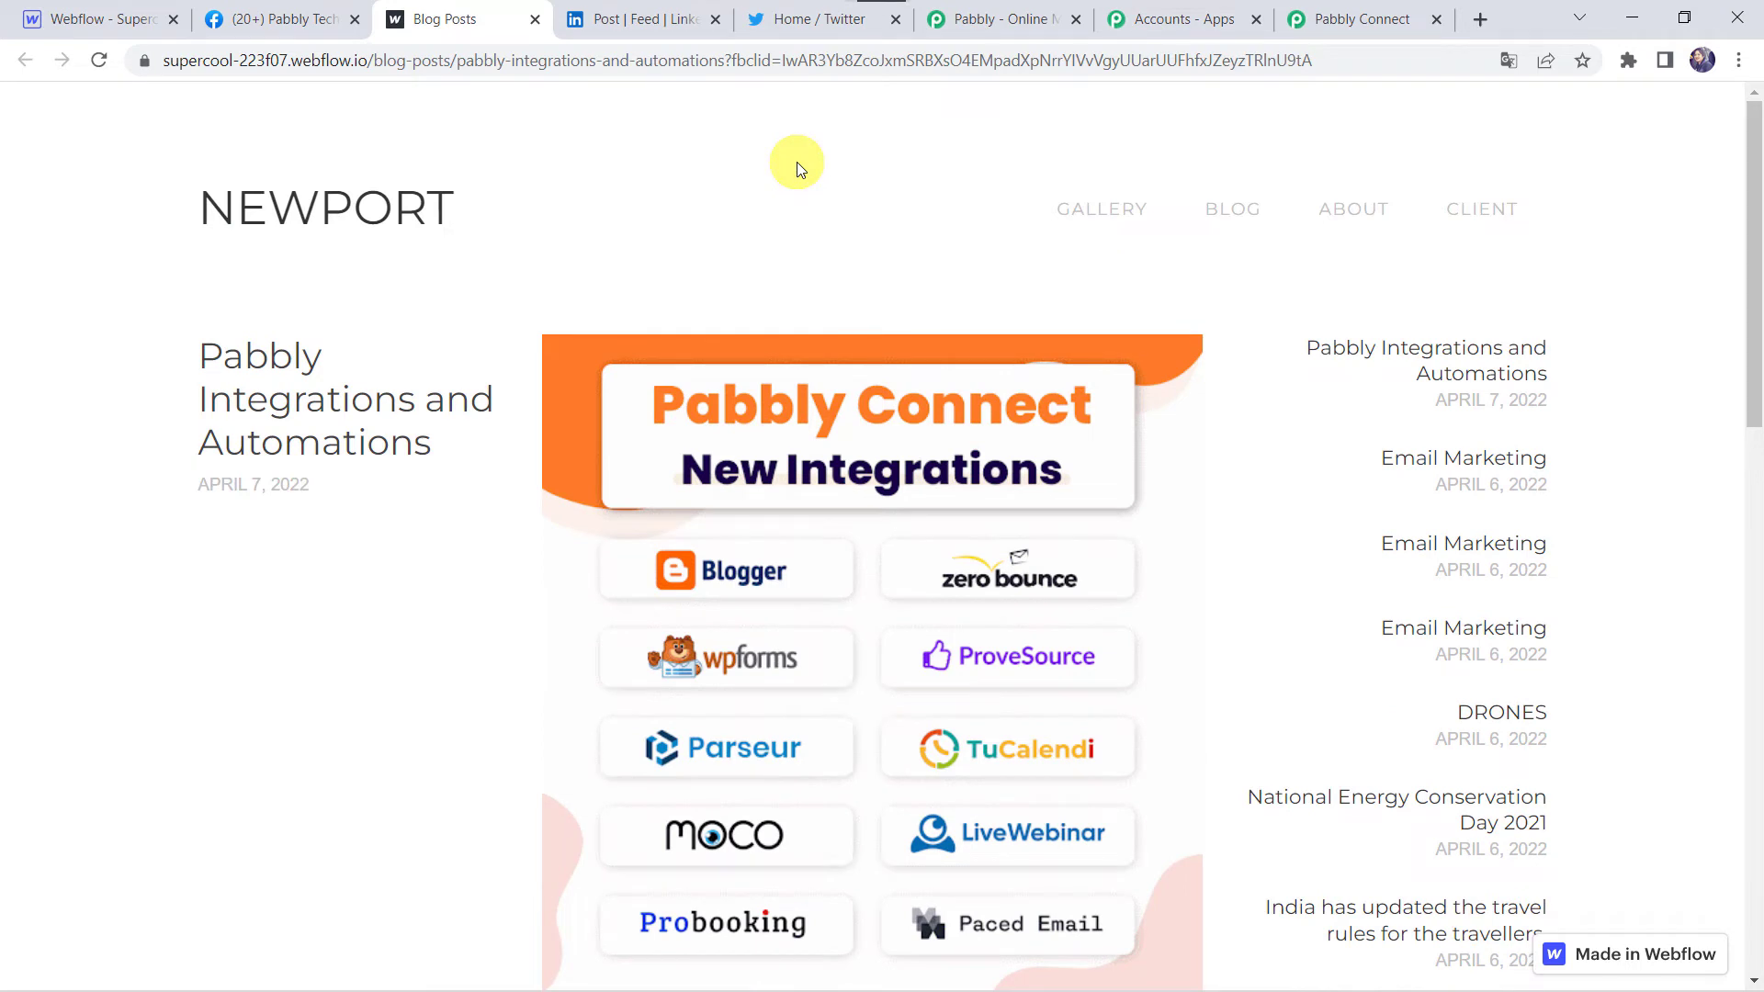
# Add a LinkedIn action after the Facebook step with the Share an Article or URL event
pyautogui.click(1415, 23)
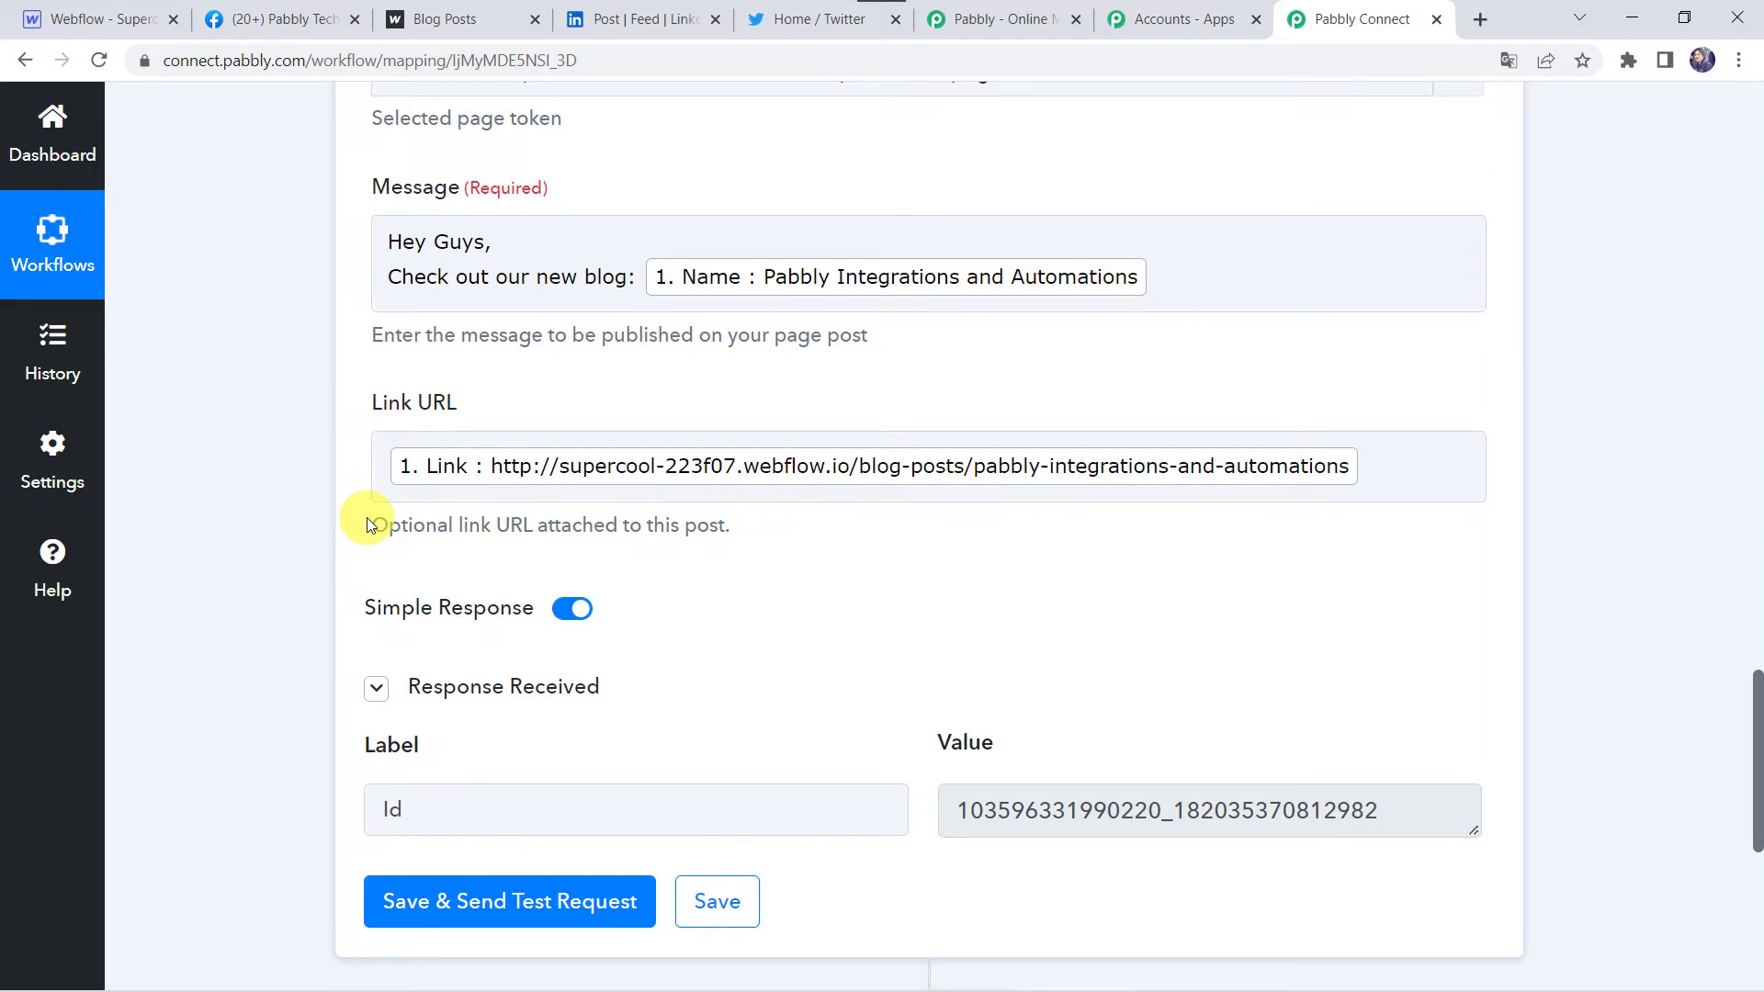
pyautogui.scroll(-7, 227, 634)
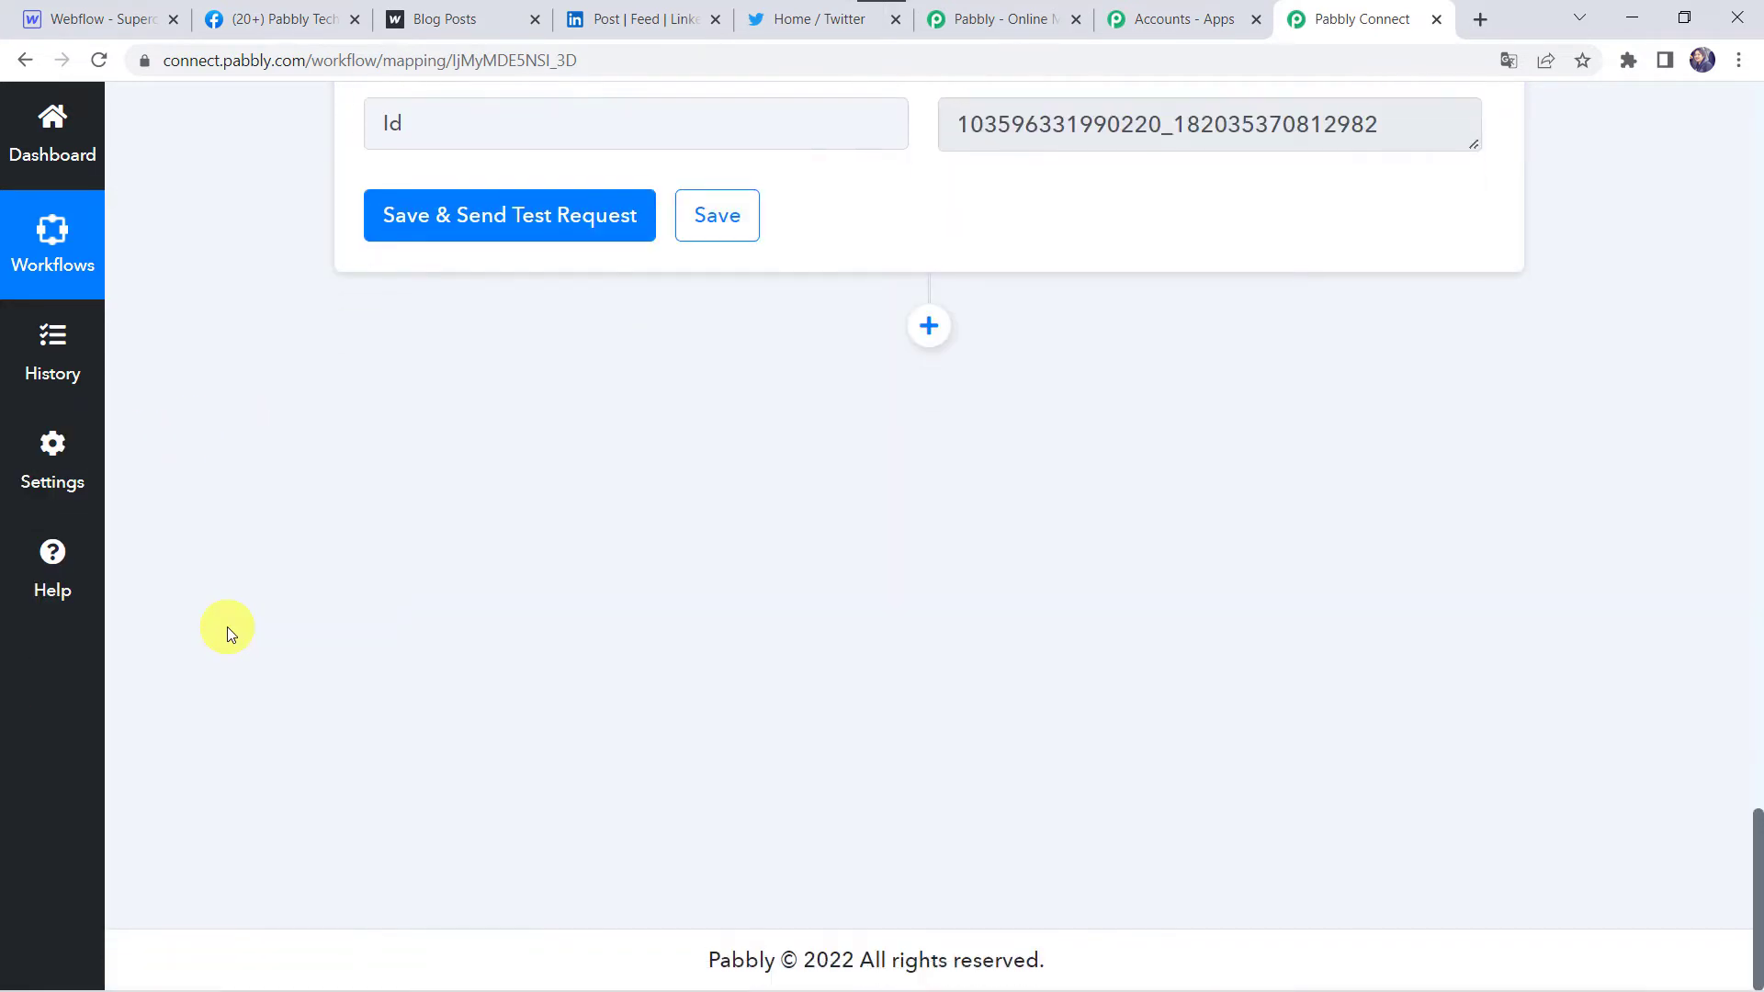
pyautogui.click(929, 323)
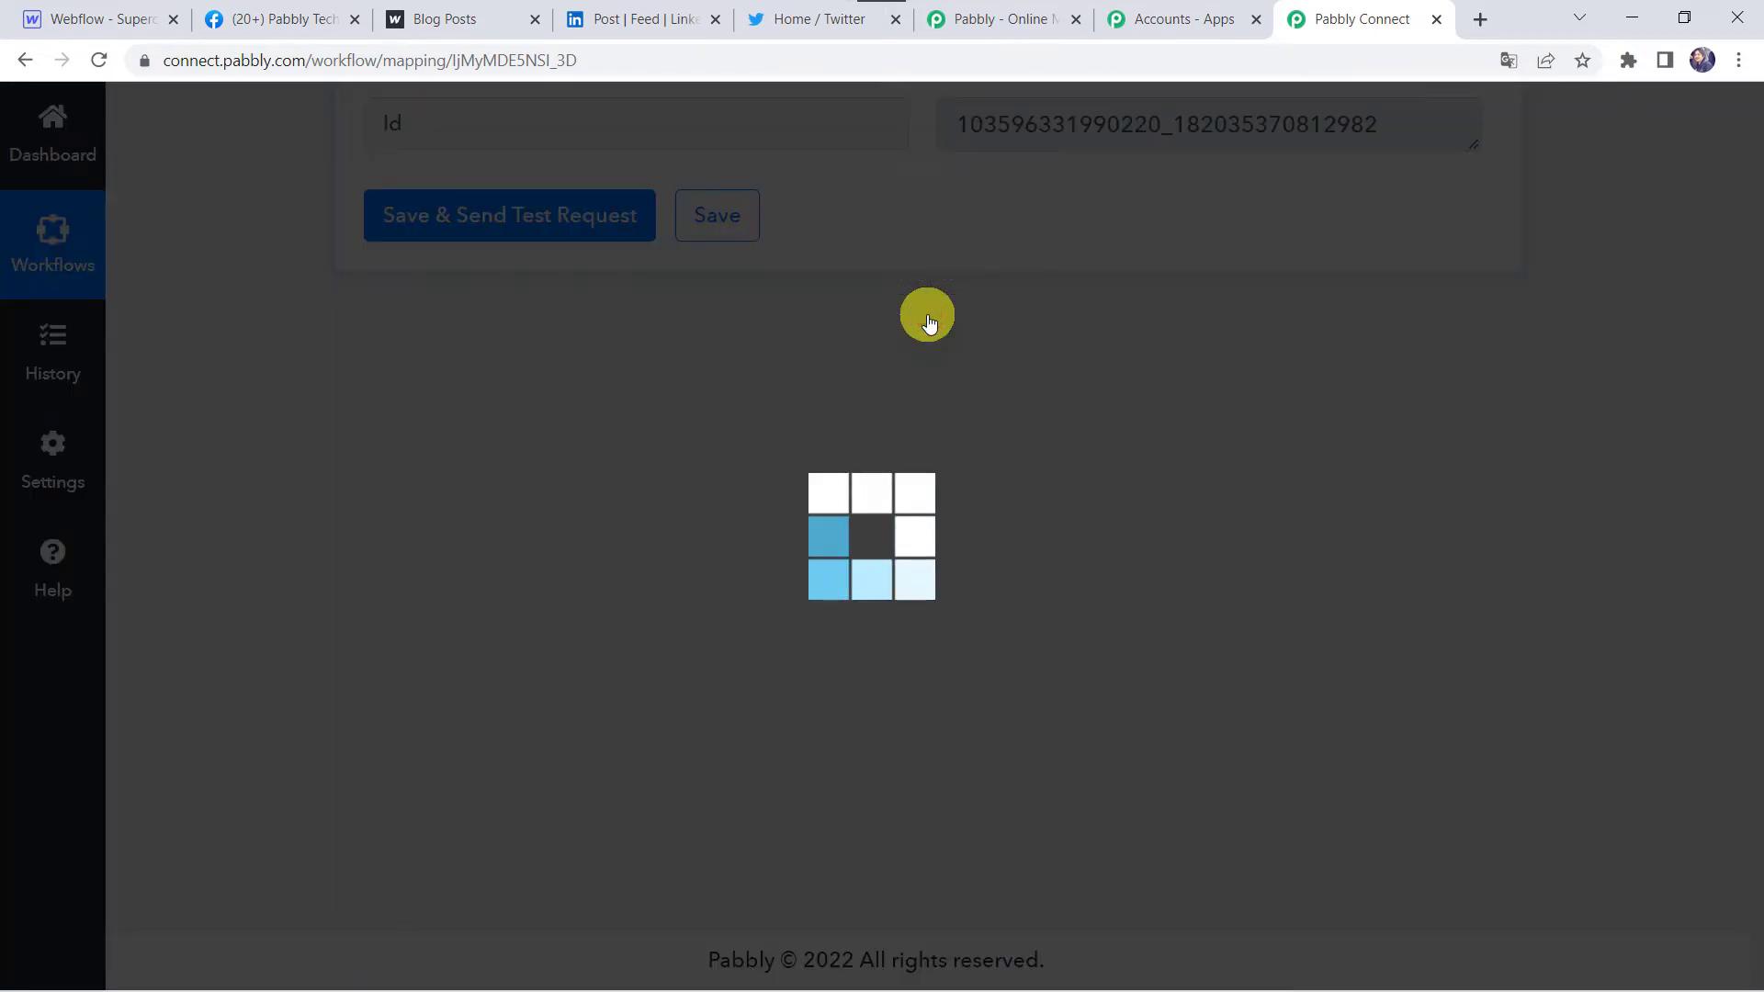
pyautogui.click(551, 648)
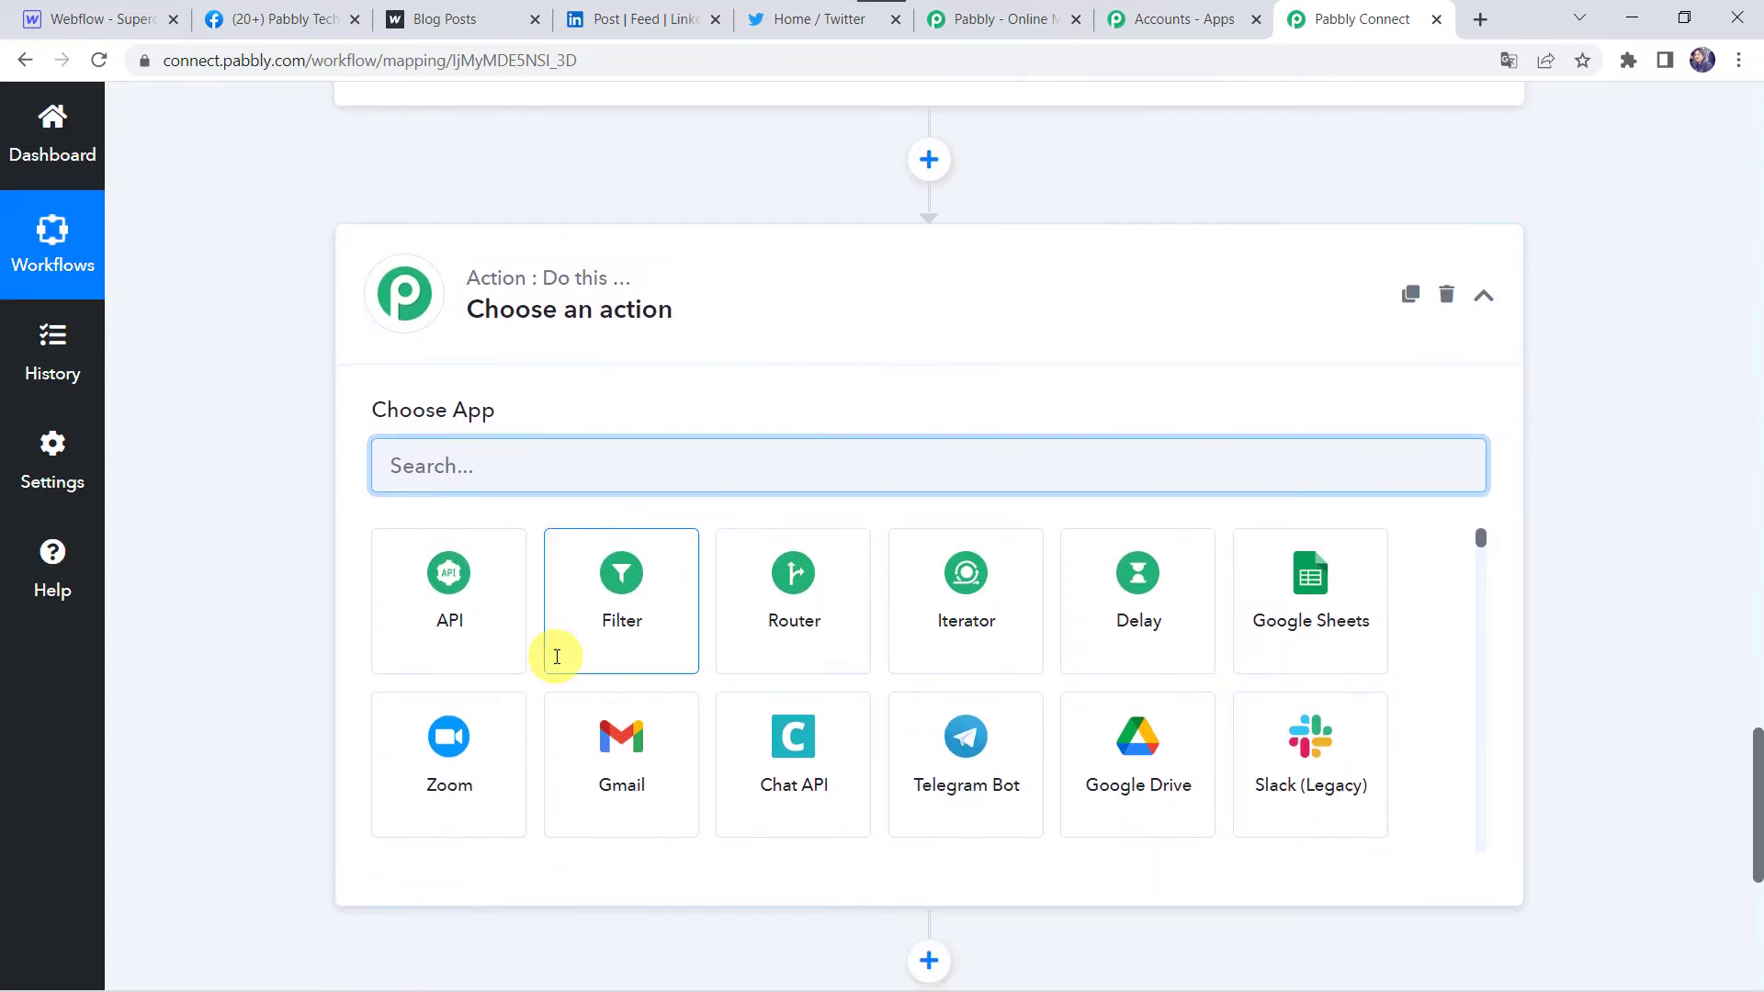
pyautogui.write('Link')
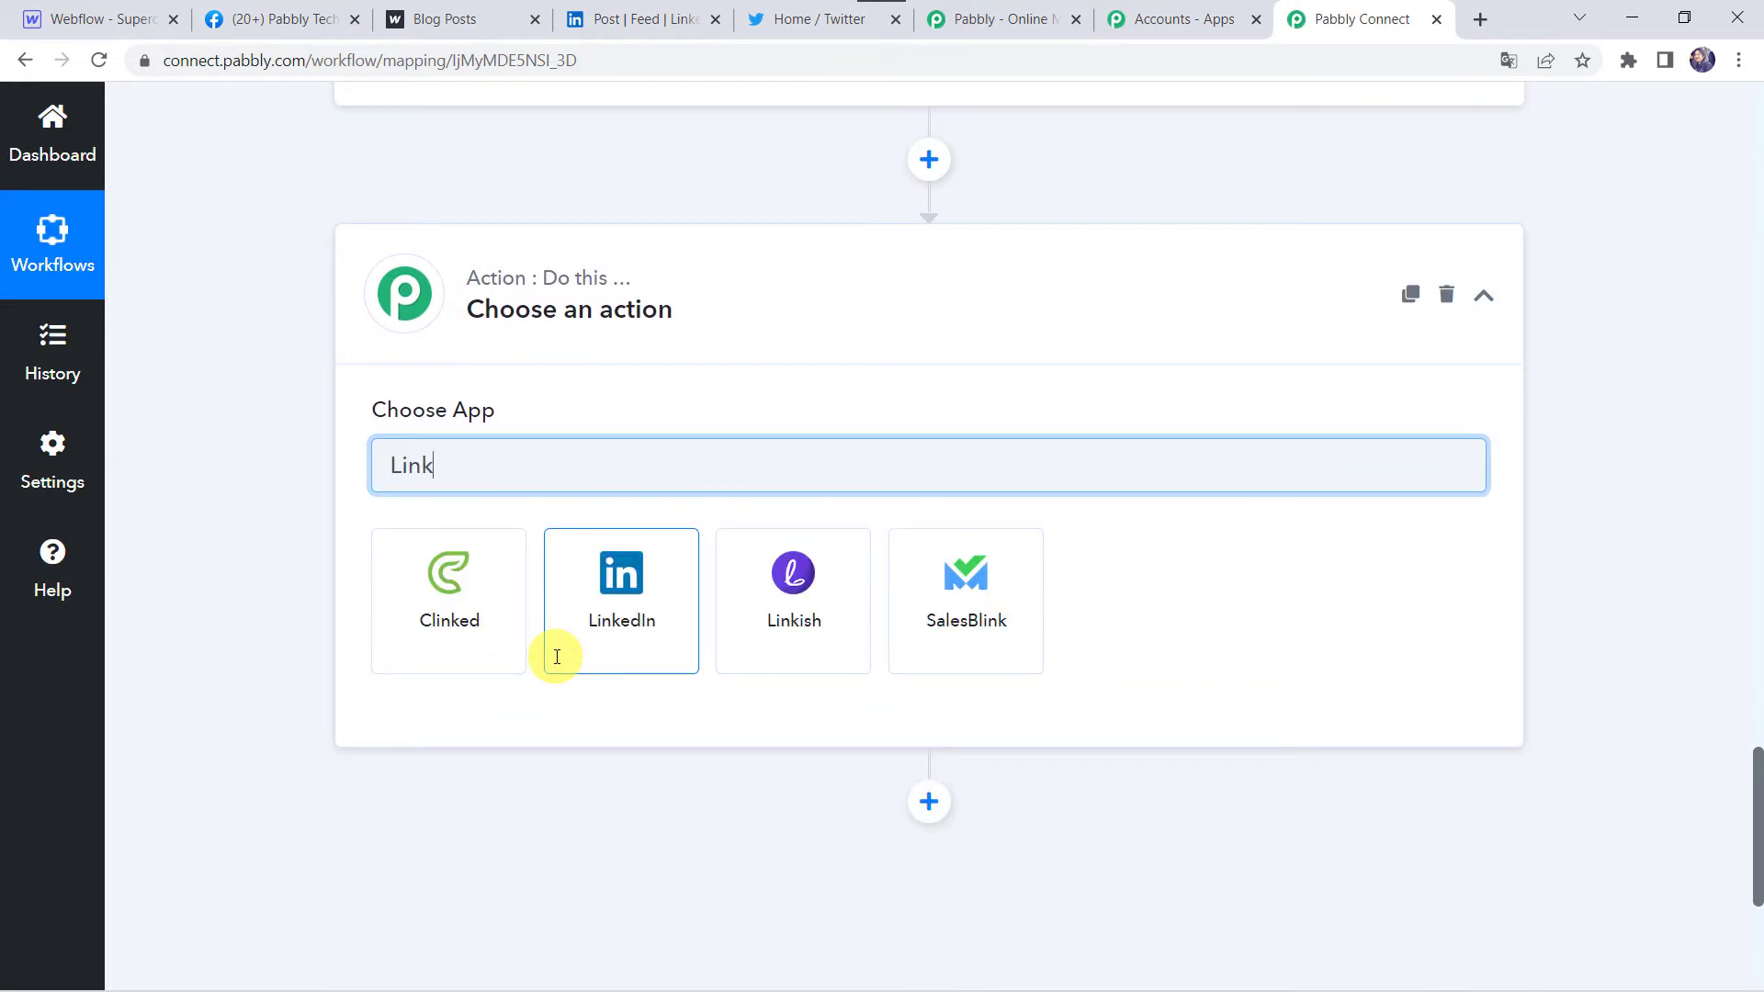
pyautogui.click(619, 624)
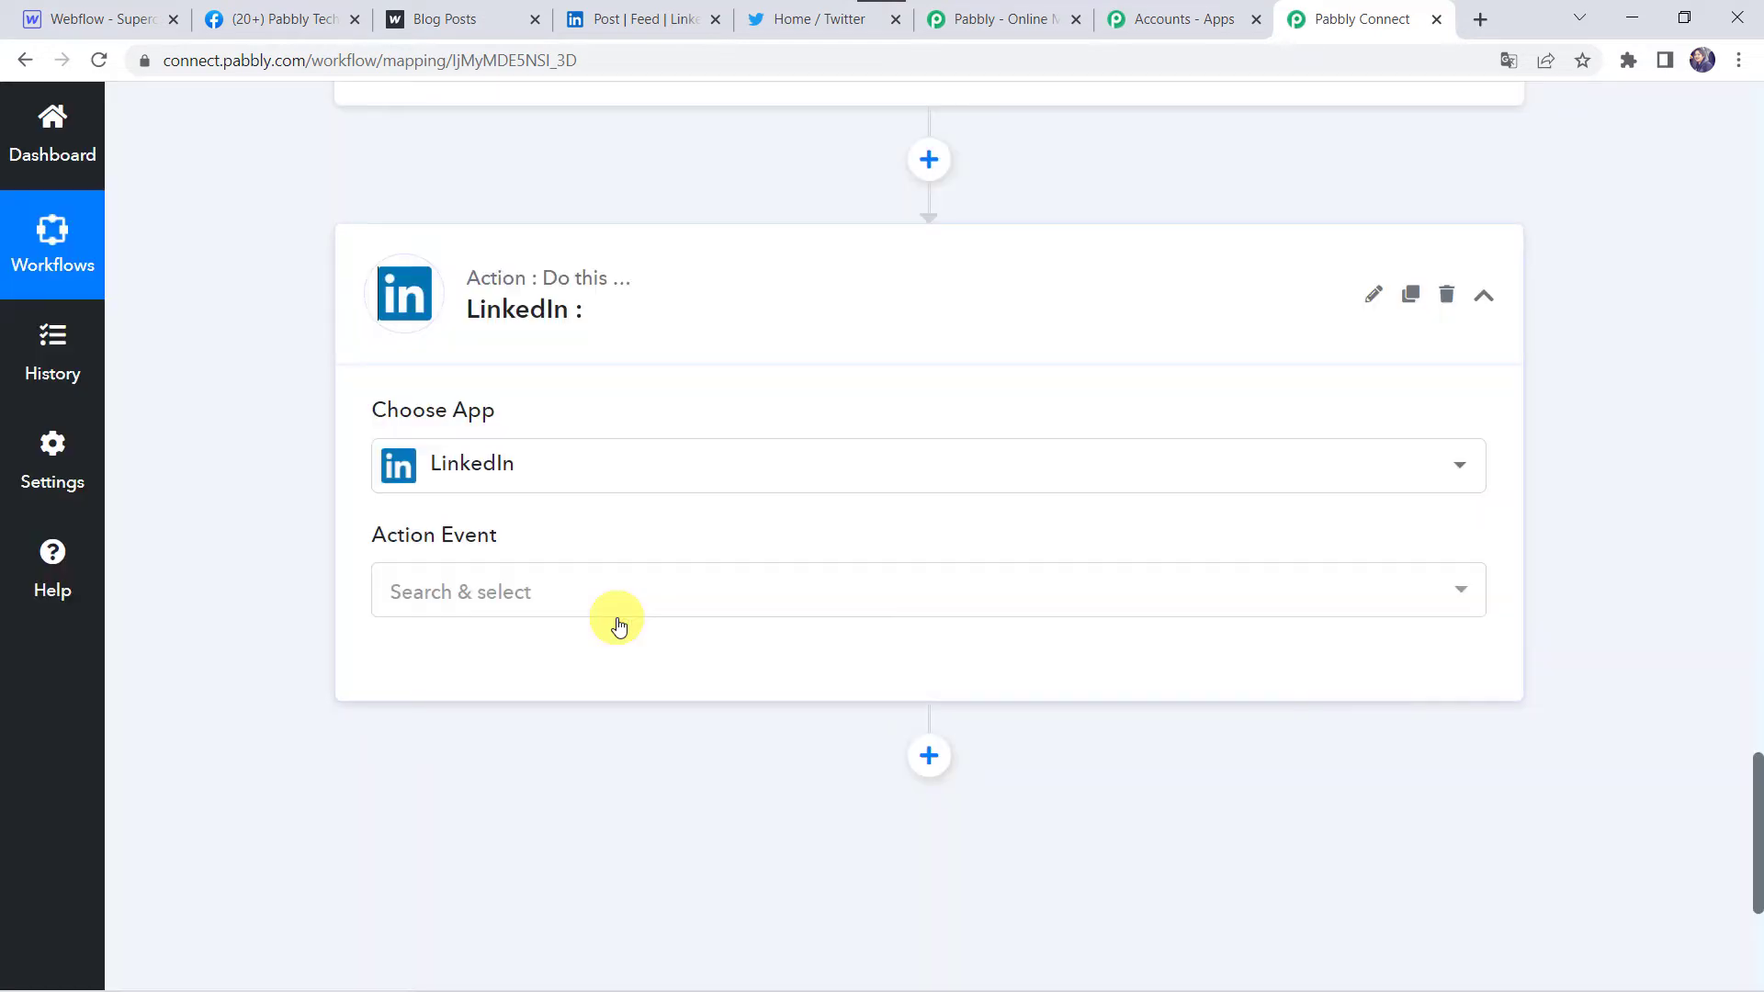
pyautogui.click(468, 612)
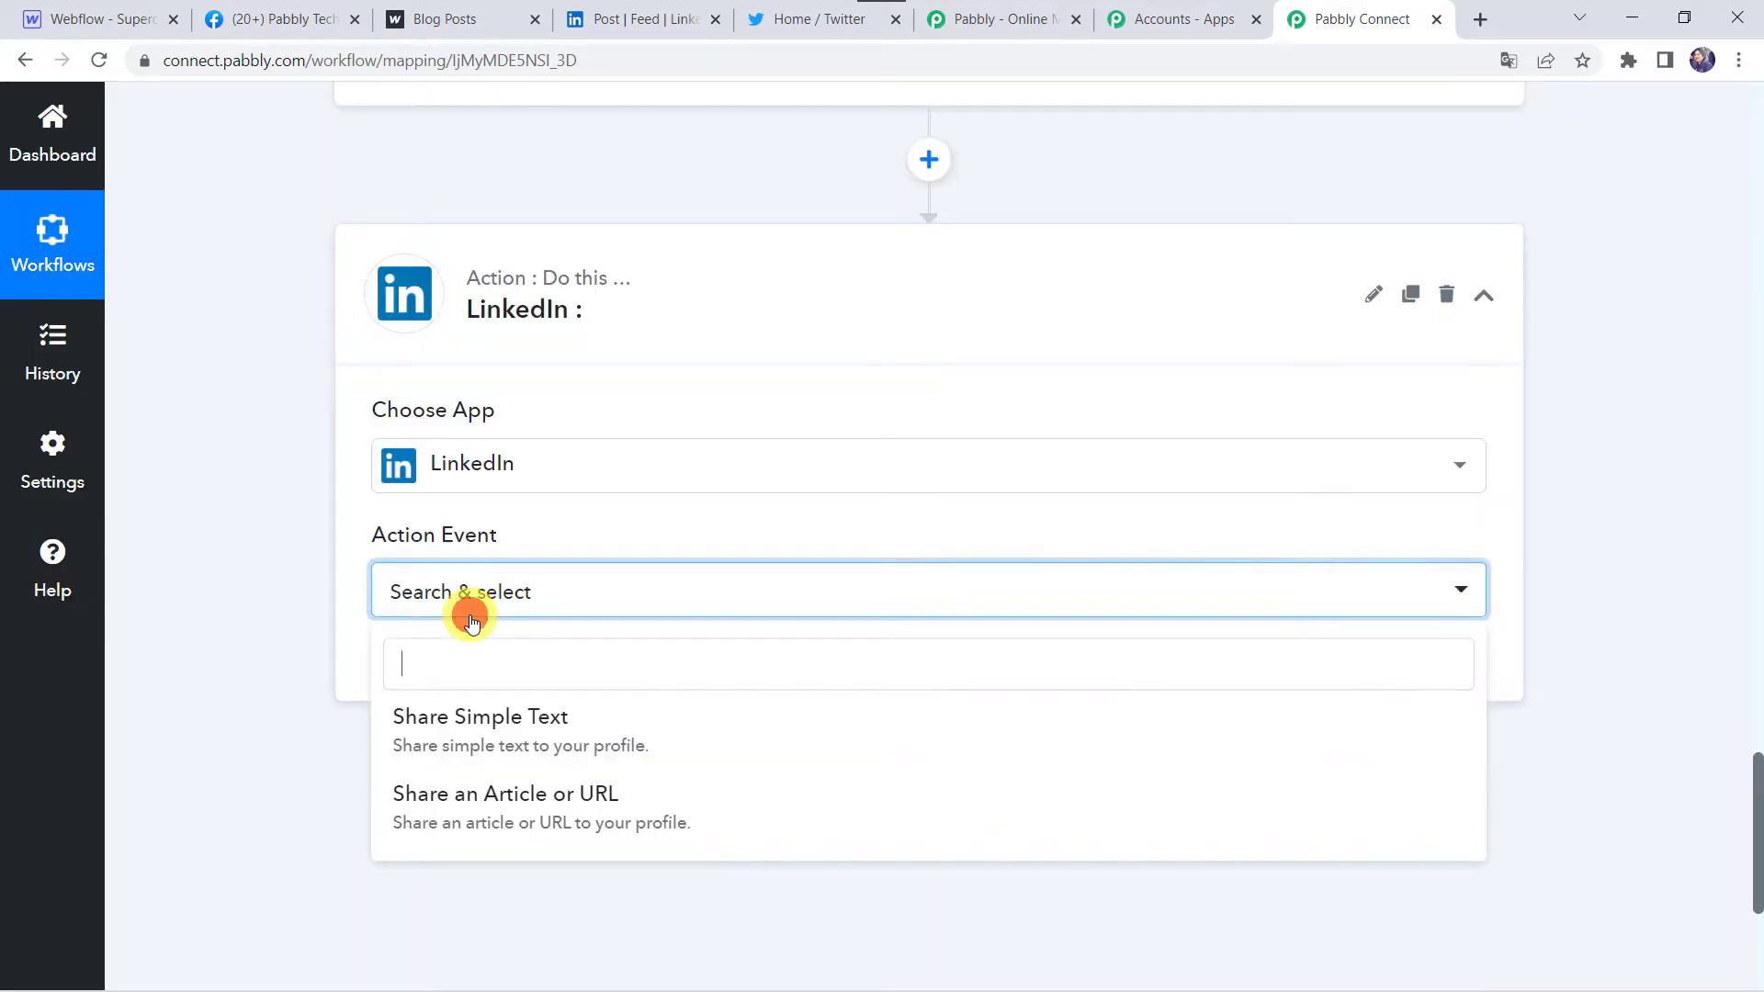
pyautogui.click(522, 826)
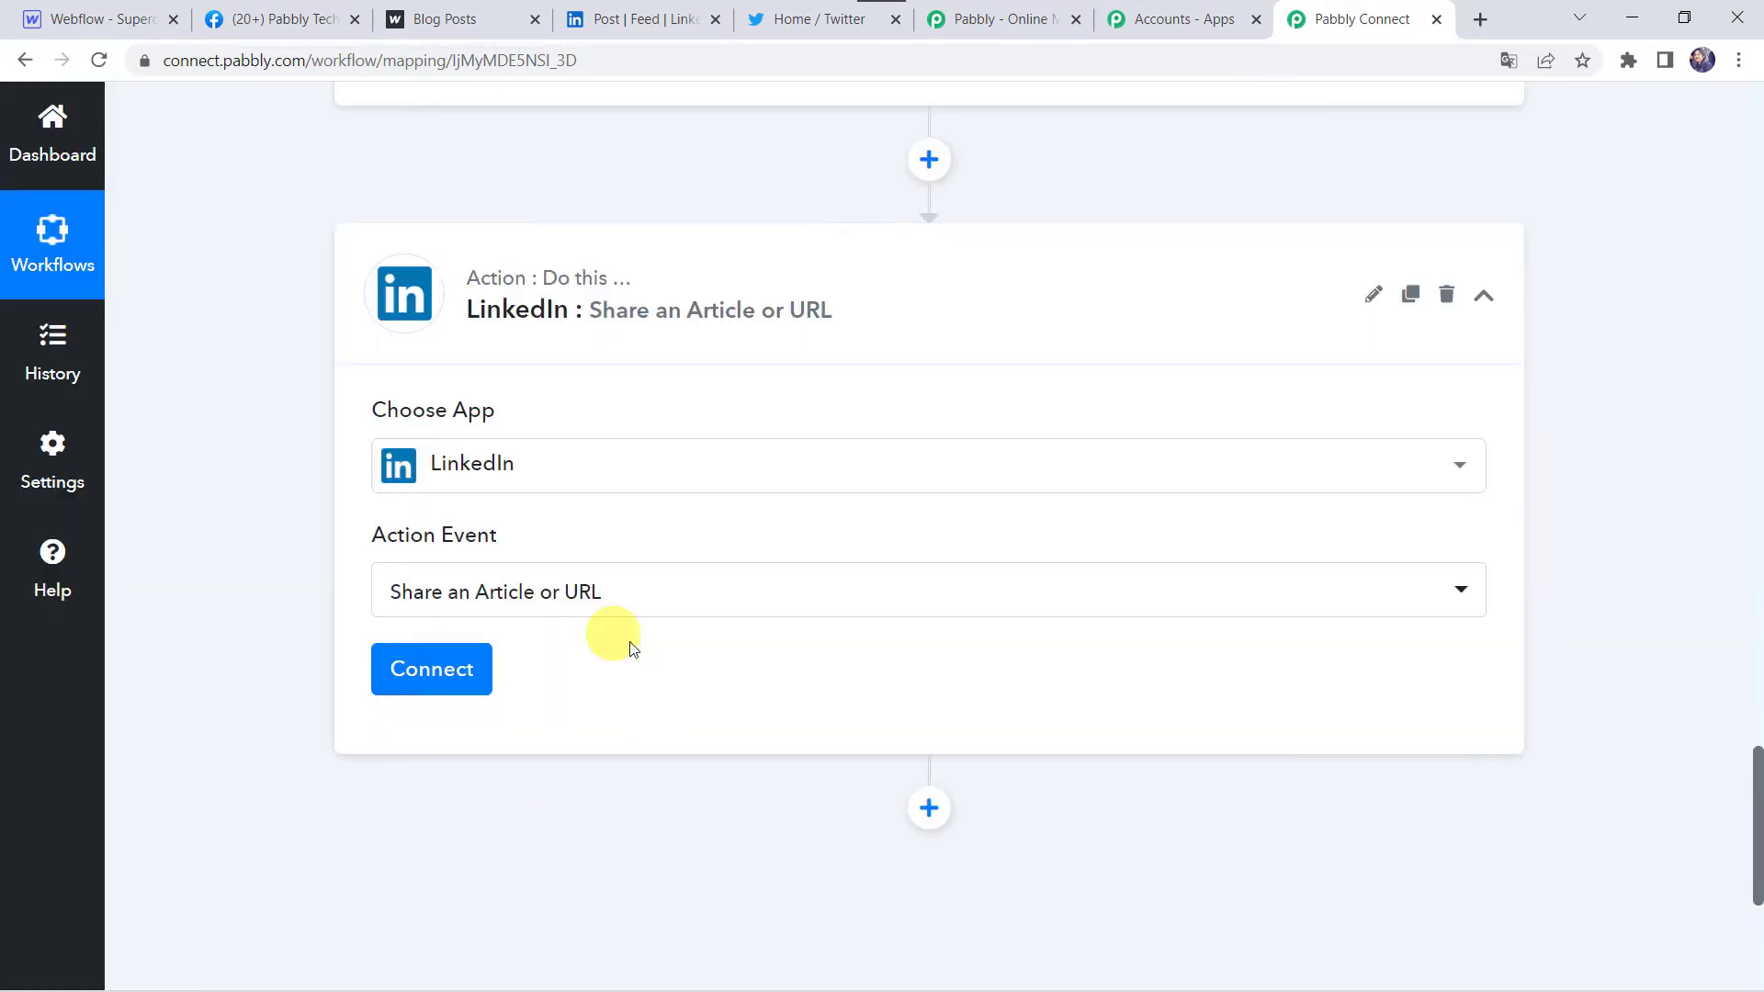
# Create a new LinkedIn connection, sign in to the account, and dismiss the success message
pyautogui.click(450, 669)
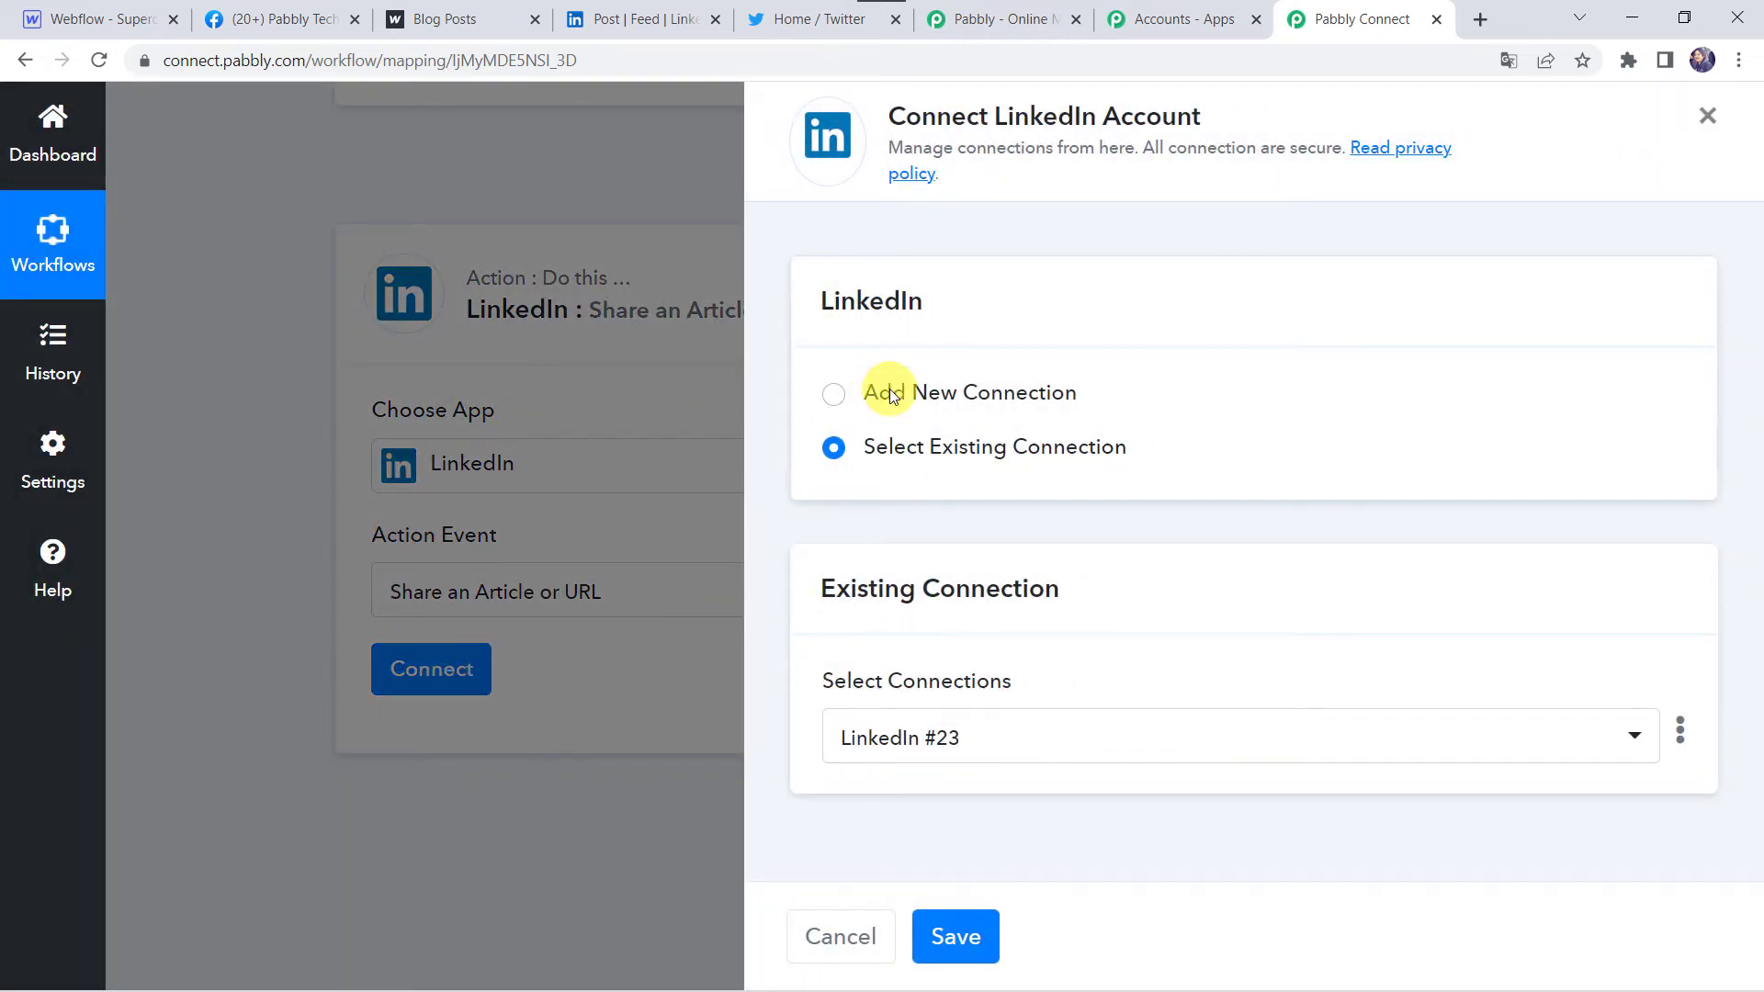
pyautogui.click(890, 389)
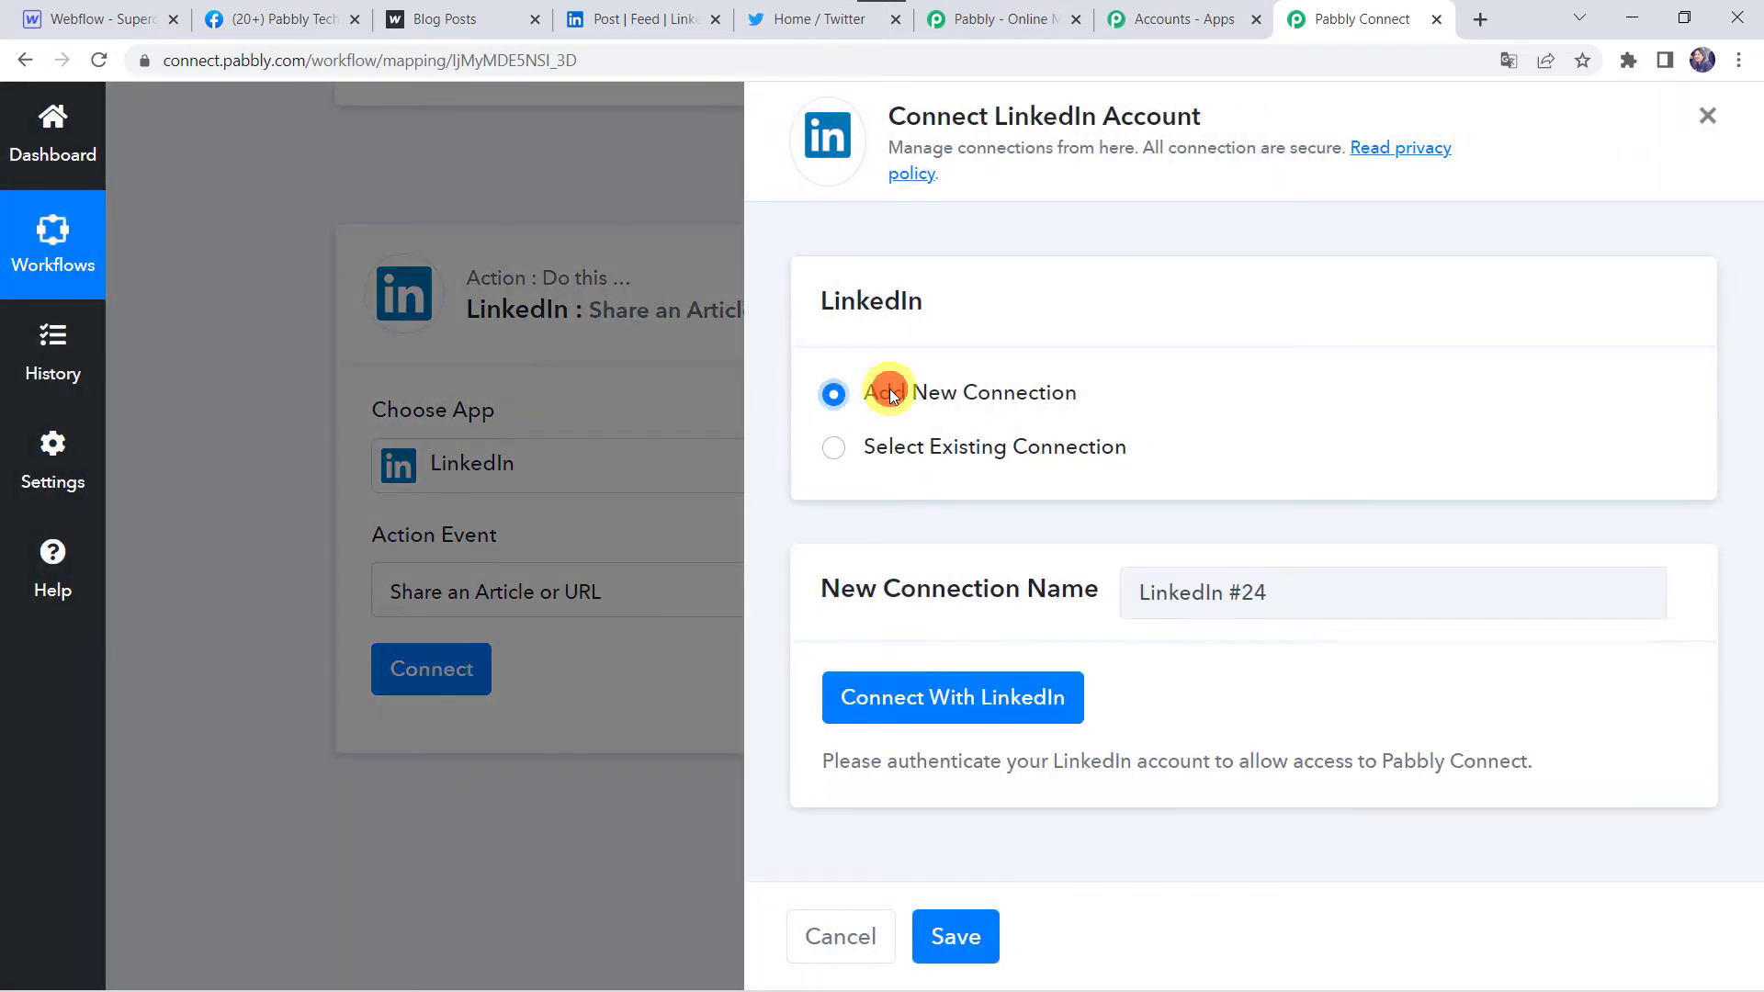
pyautogui.click(995, 707)
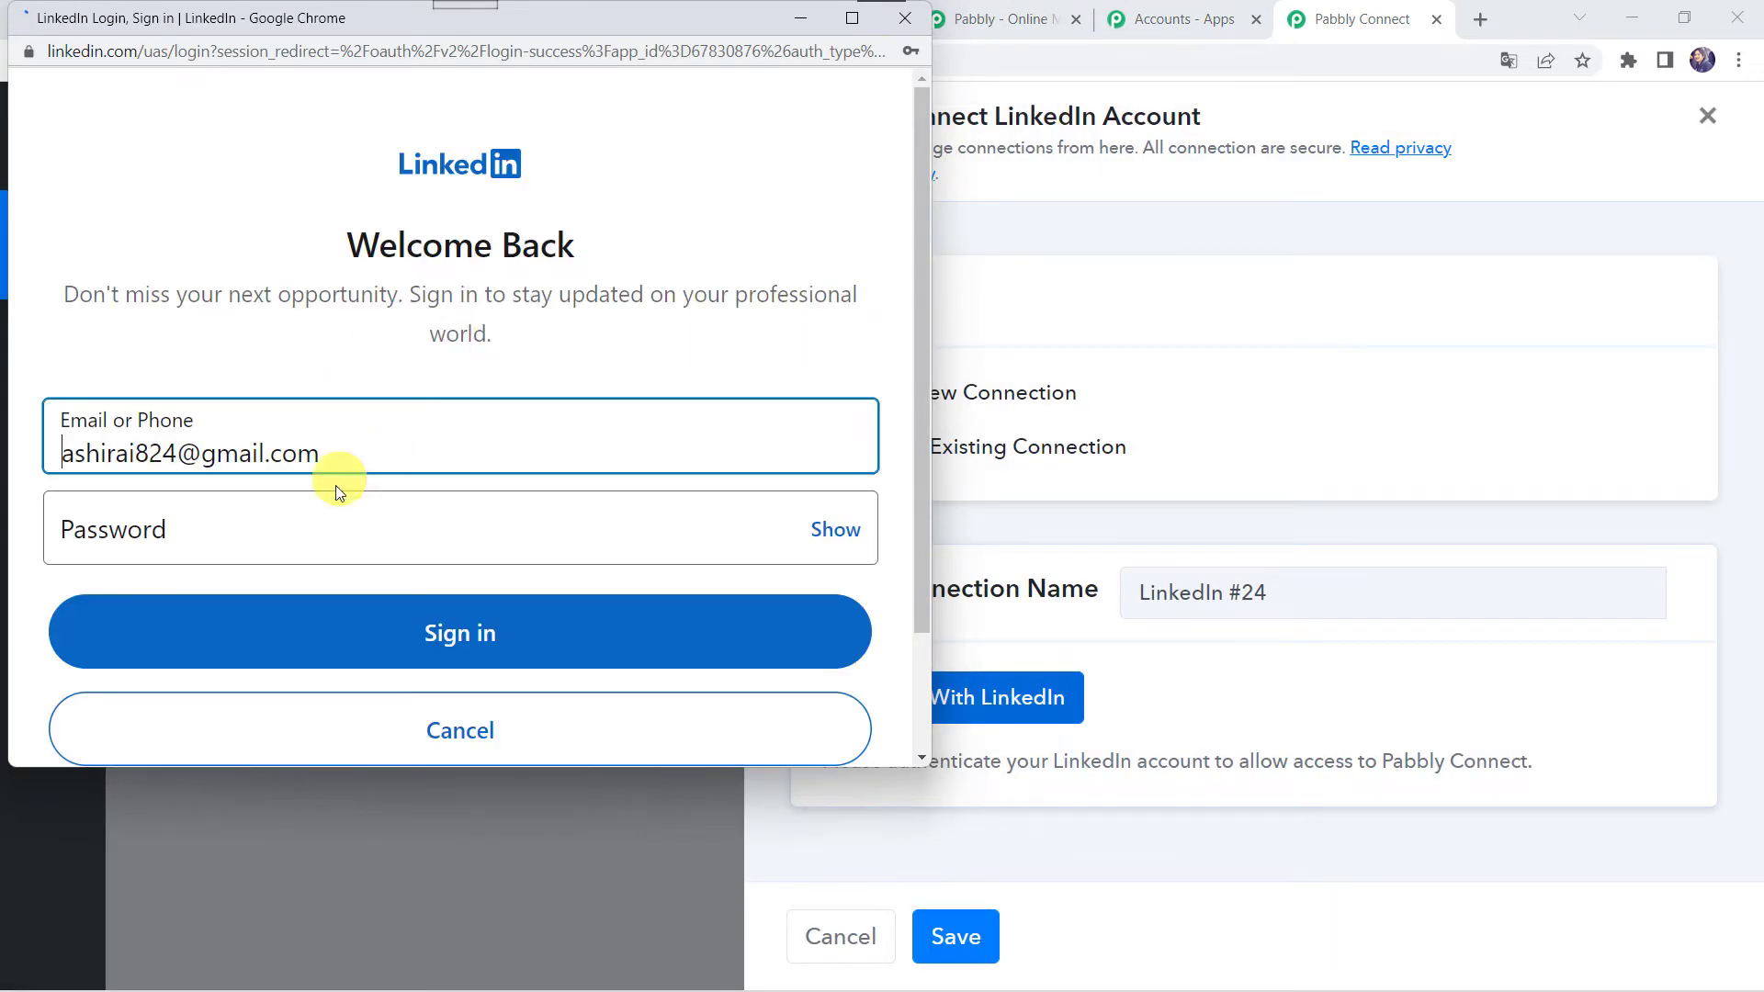
pyautogui.click(488, 636)
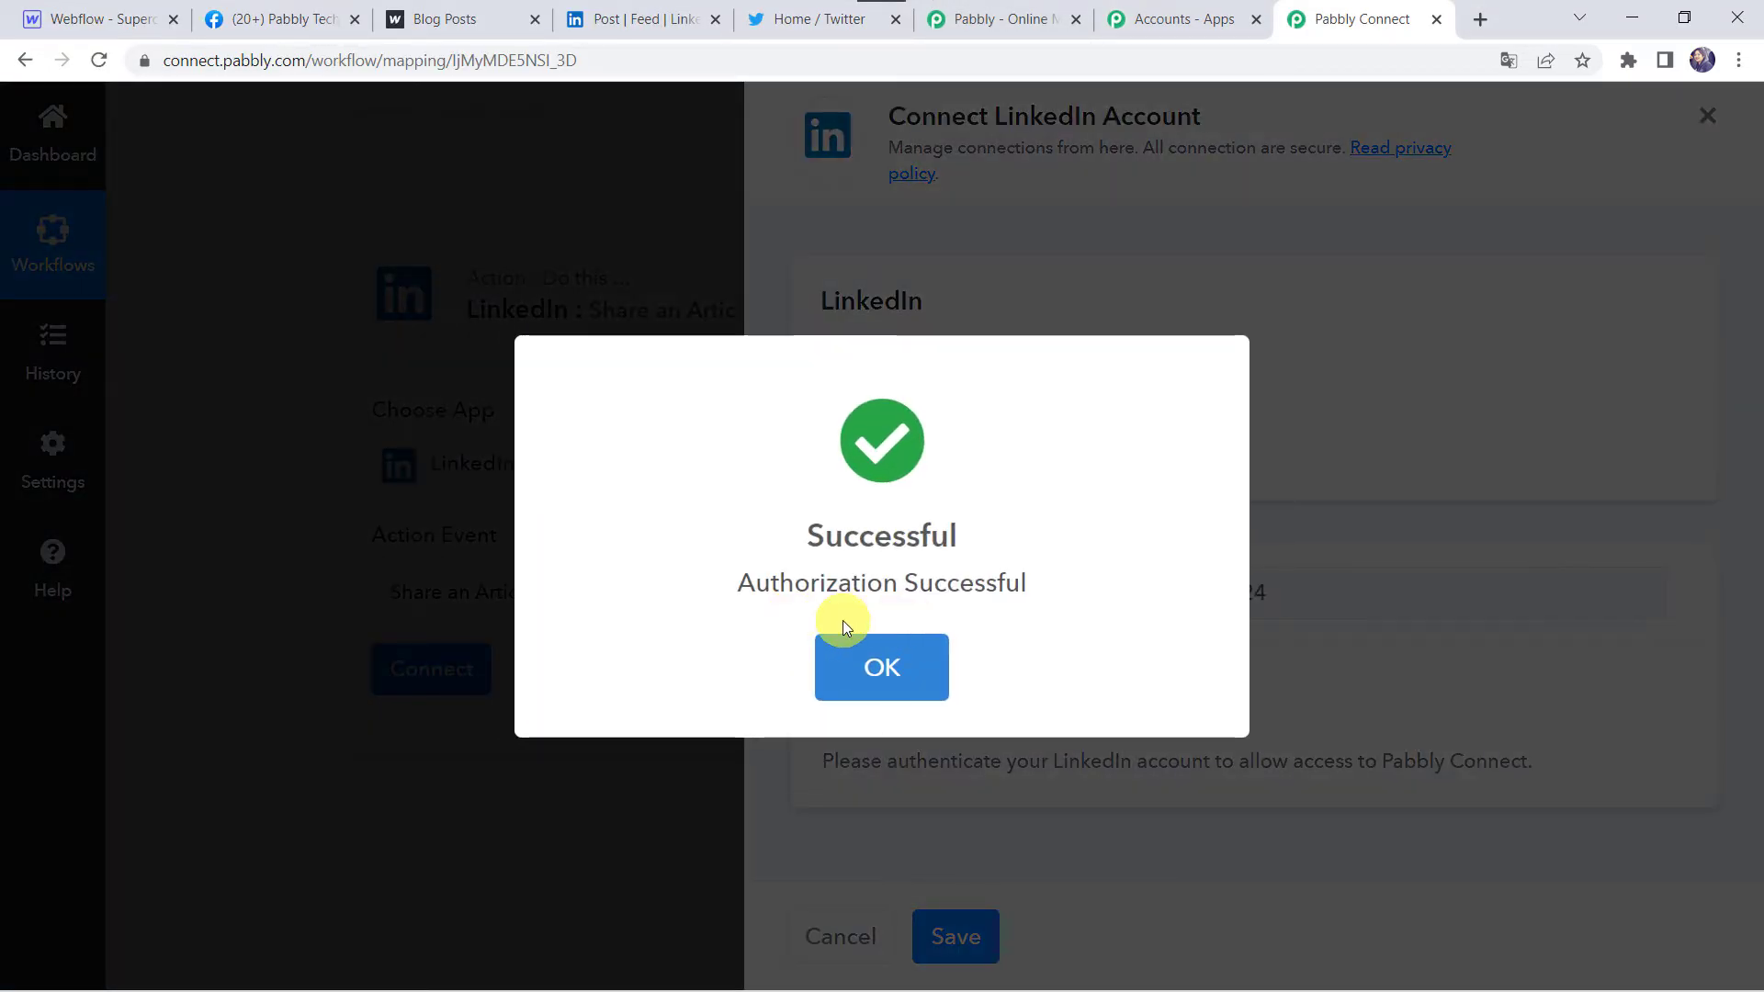
pyautogui.click(843, 632)
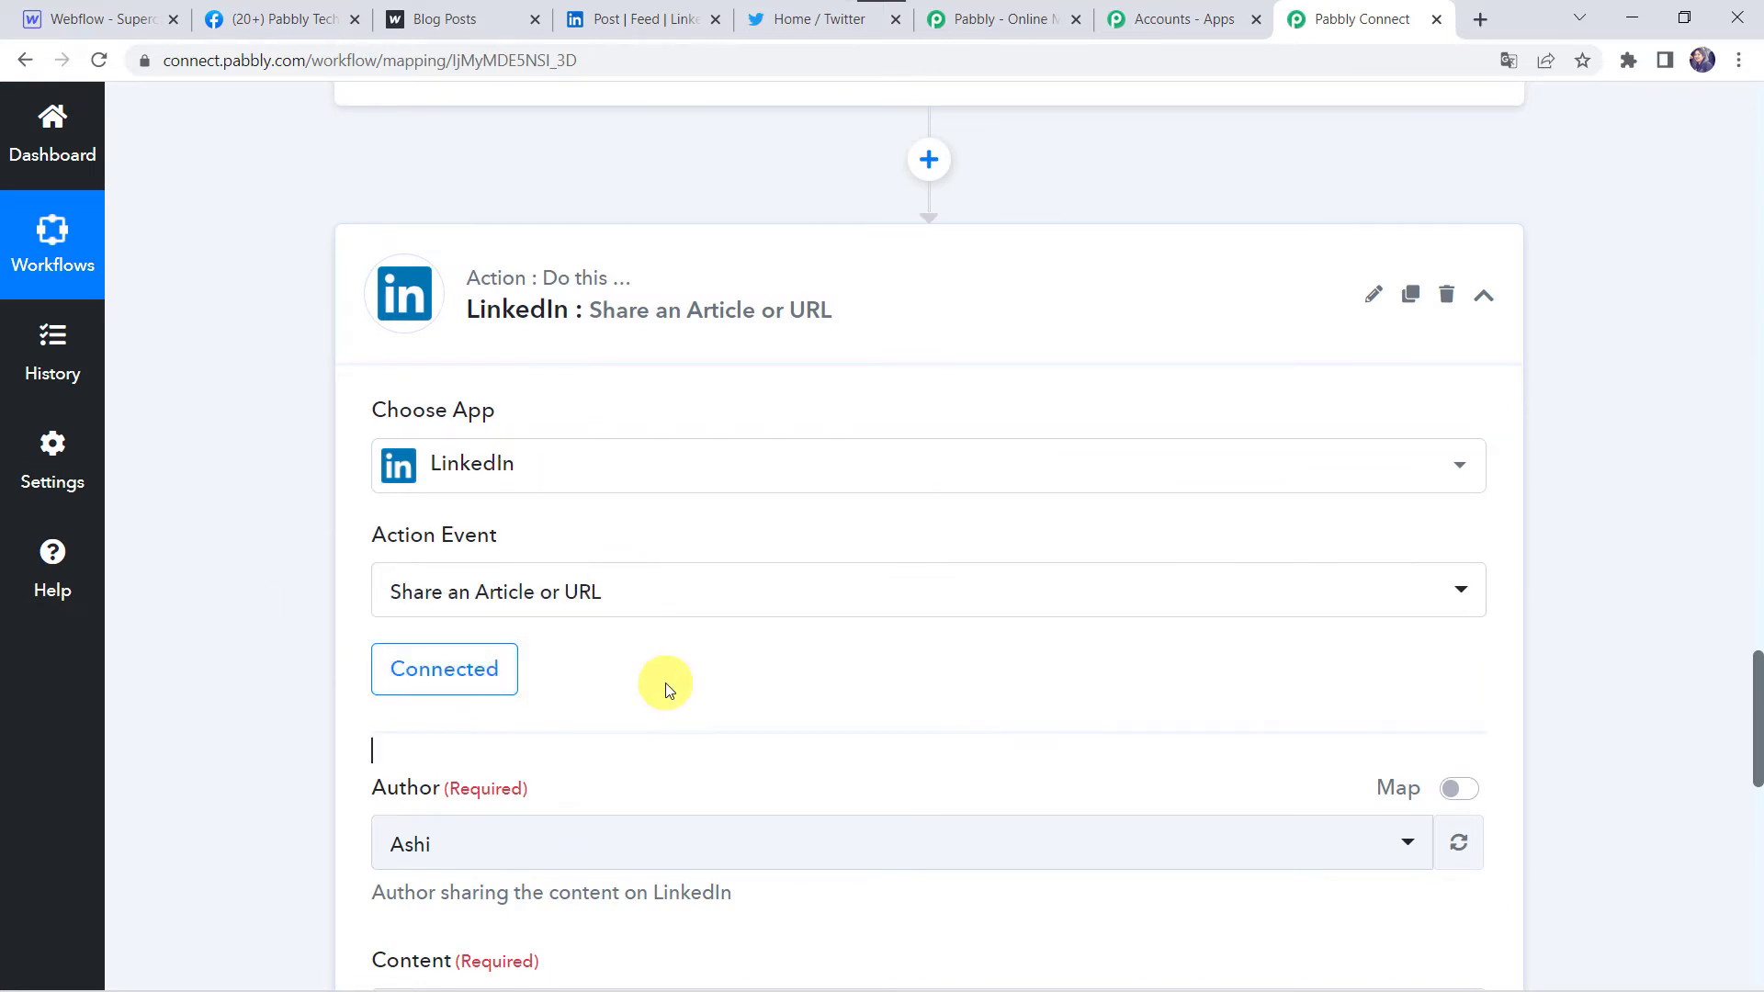
# Pick the connected LinkedIn profile as the share's Author
pyautogui.scroll(-3, 662, 681)
pyautogui.click(435, 540)
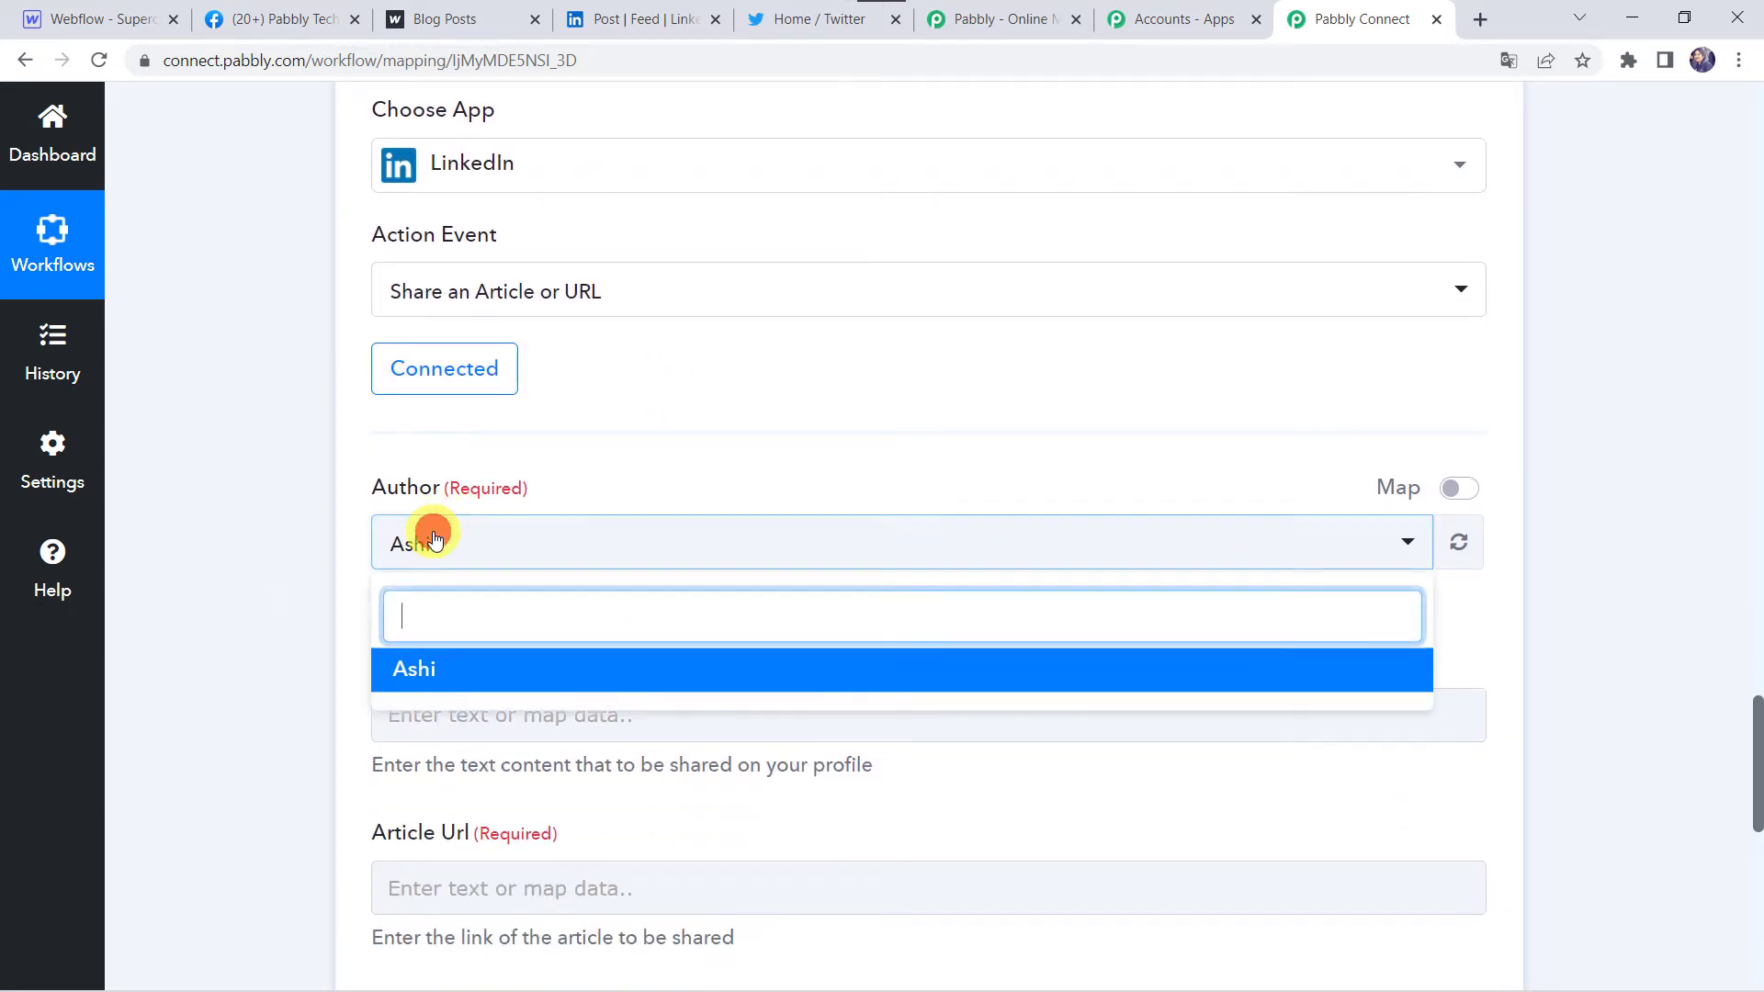
pyautogui.click(451, 669)
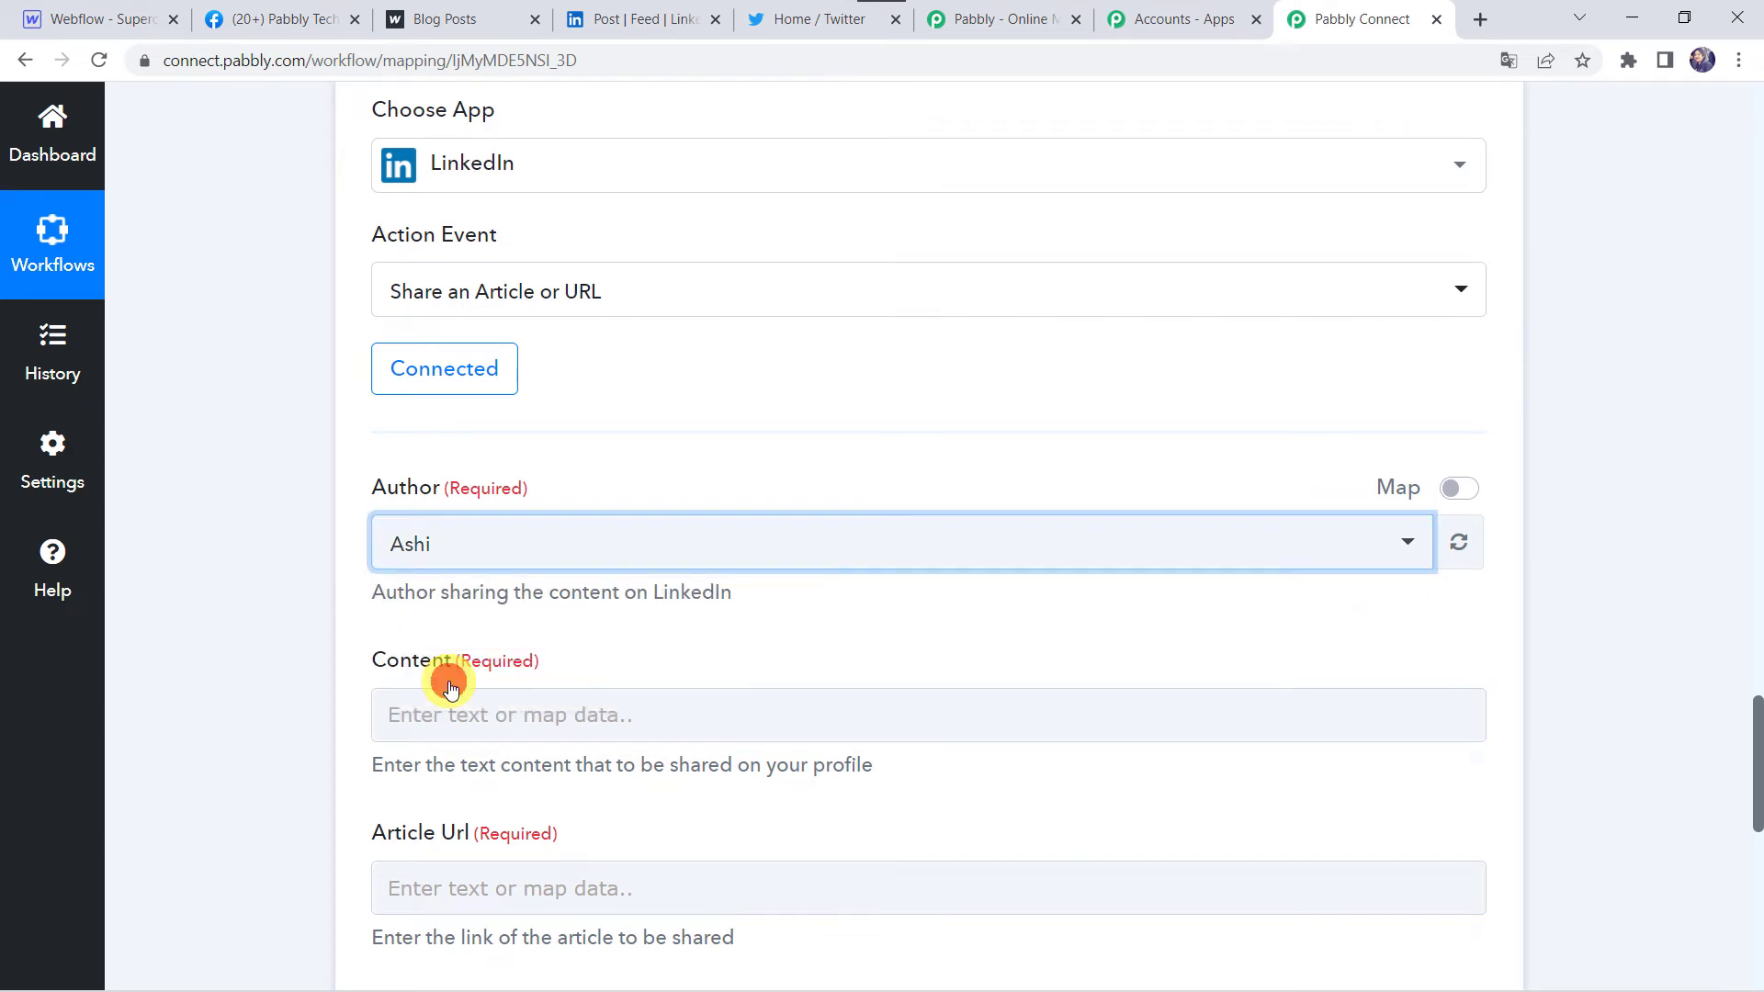
# Fill Content with the Facebook greeting text plus the Webflow post Name
pyautogui.scroll(-2, 273, 612)
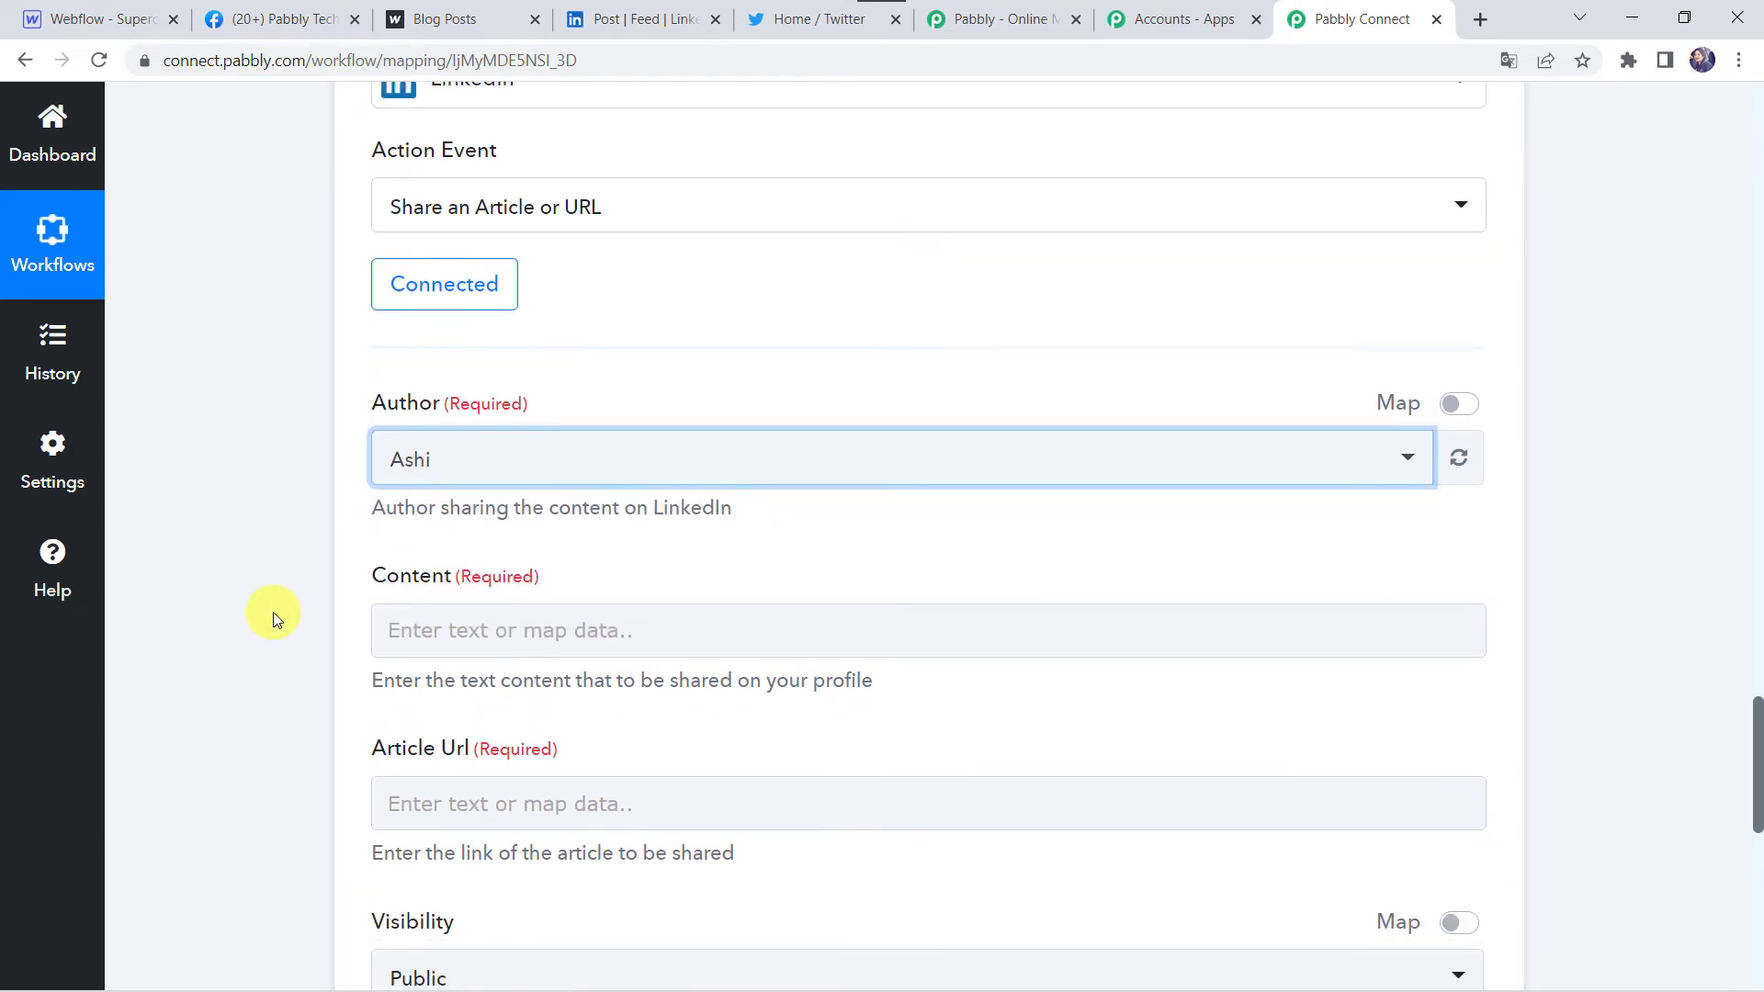
pyautogui.scroll(-1, 347, 575)
pyautogui.scroll(-1, 342, 573)
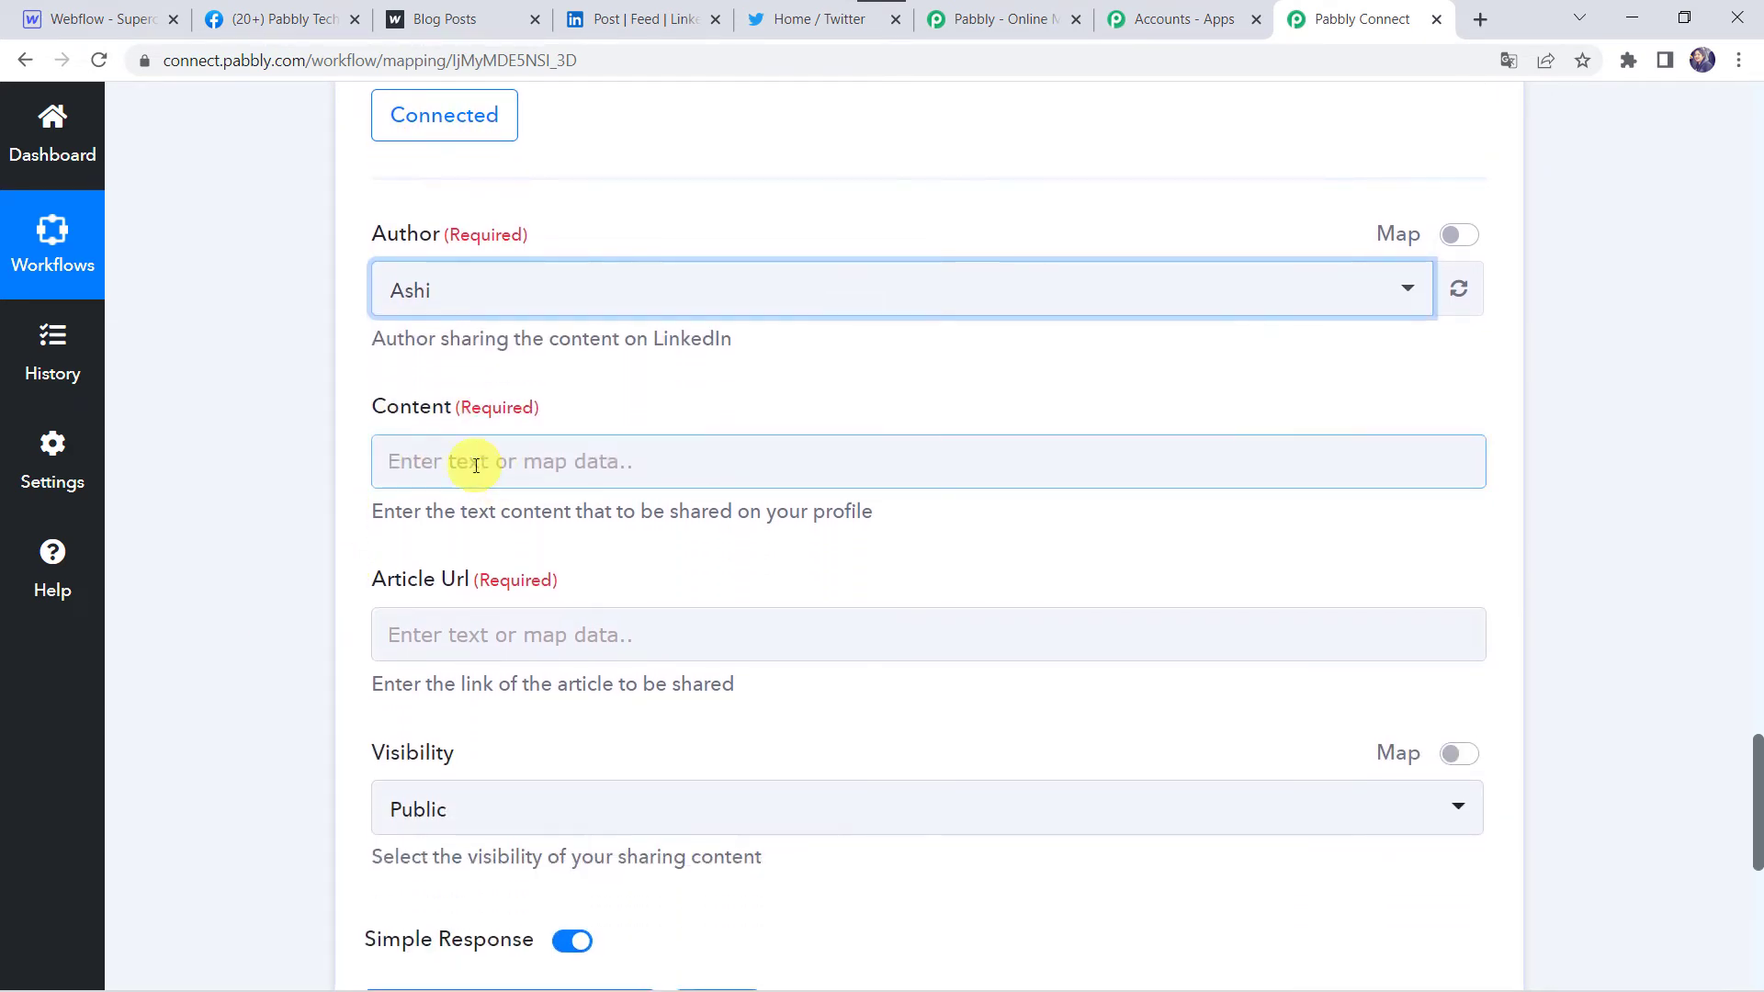
pyautogui.scroll(12, 446, 465)
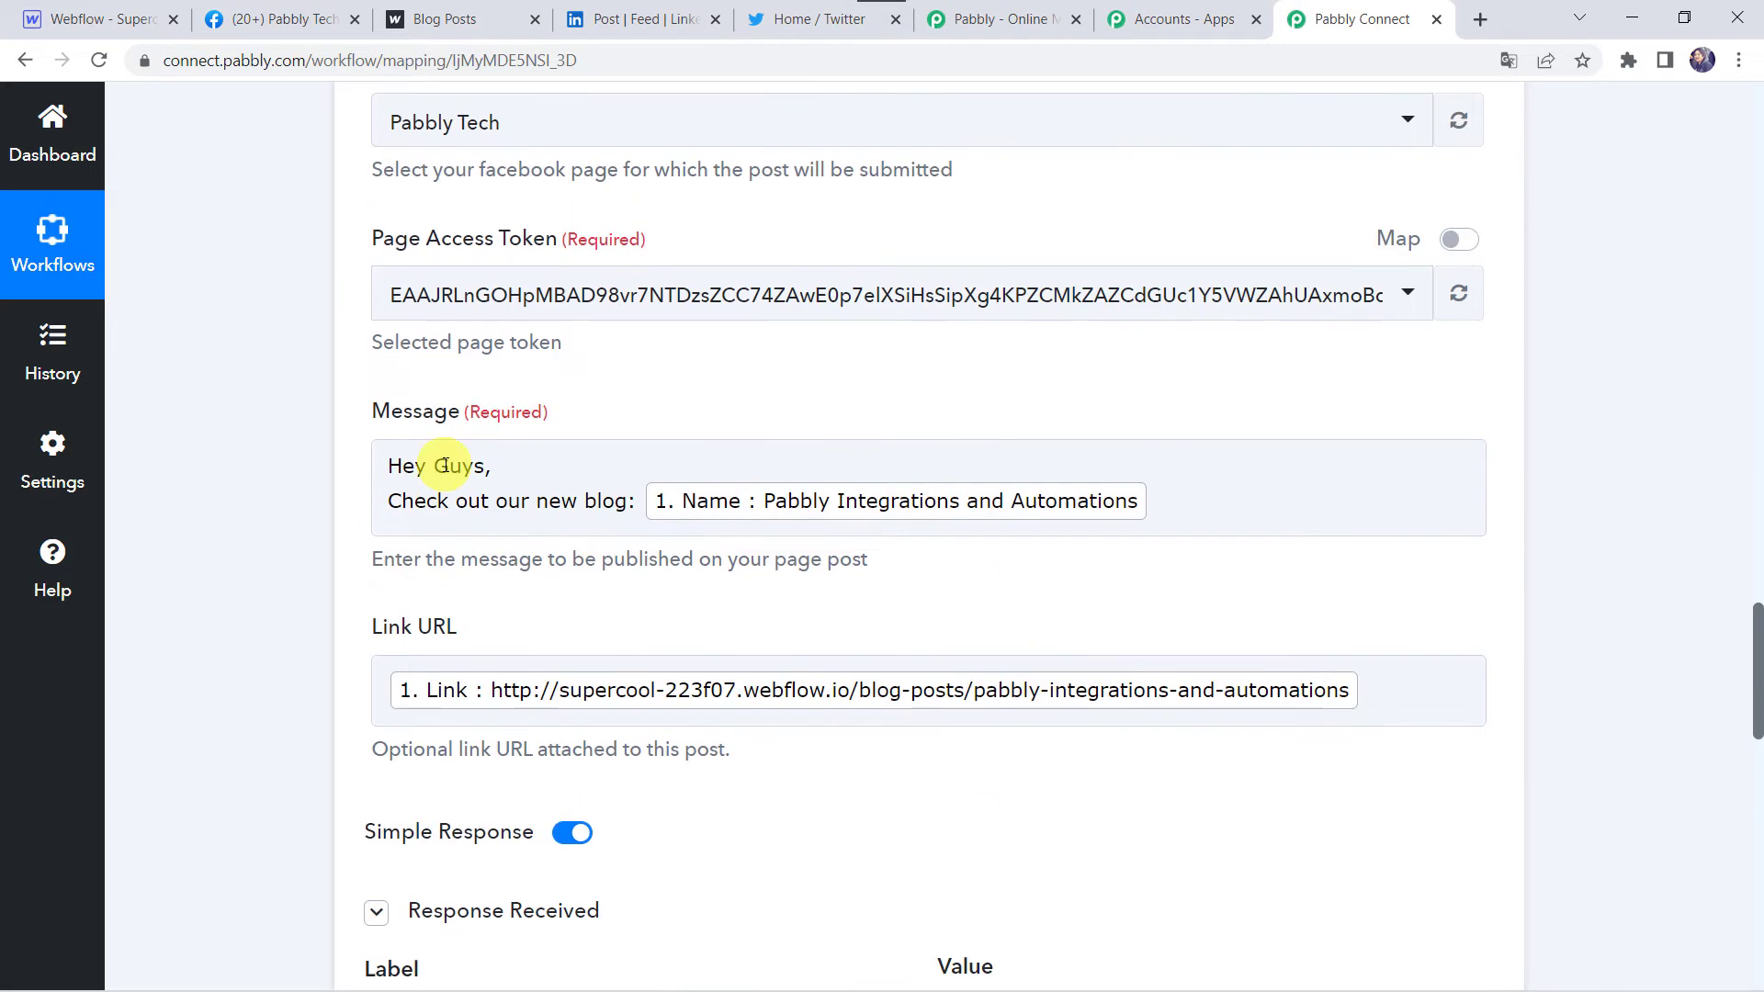
pyautogui.moveTo(632, 527); pyautogui.dragTo(377, 478)
pyautogui.hotkey('ctrl', 'c')
pyautogui.scroll(-12, 377, 478)
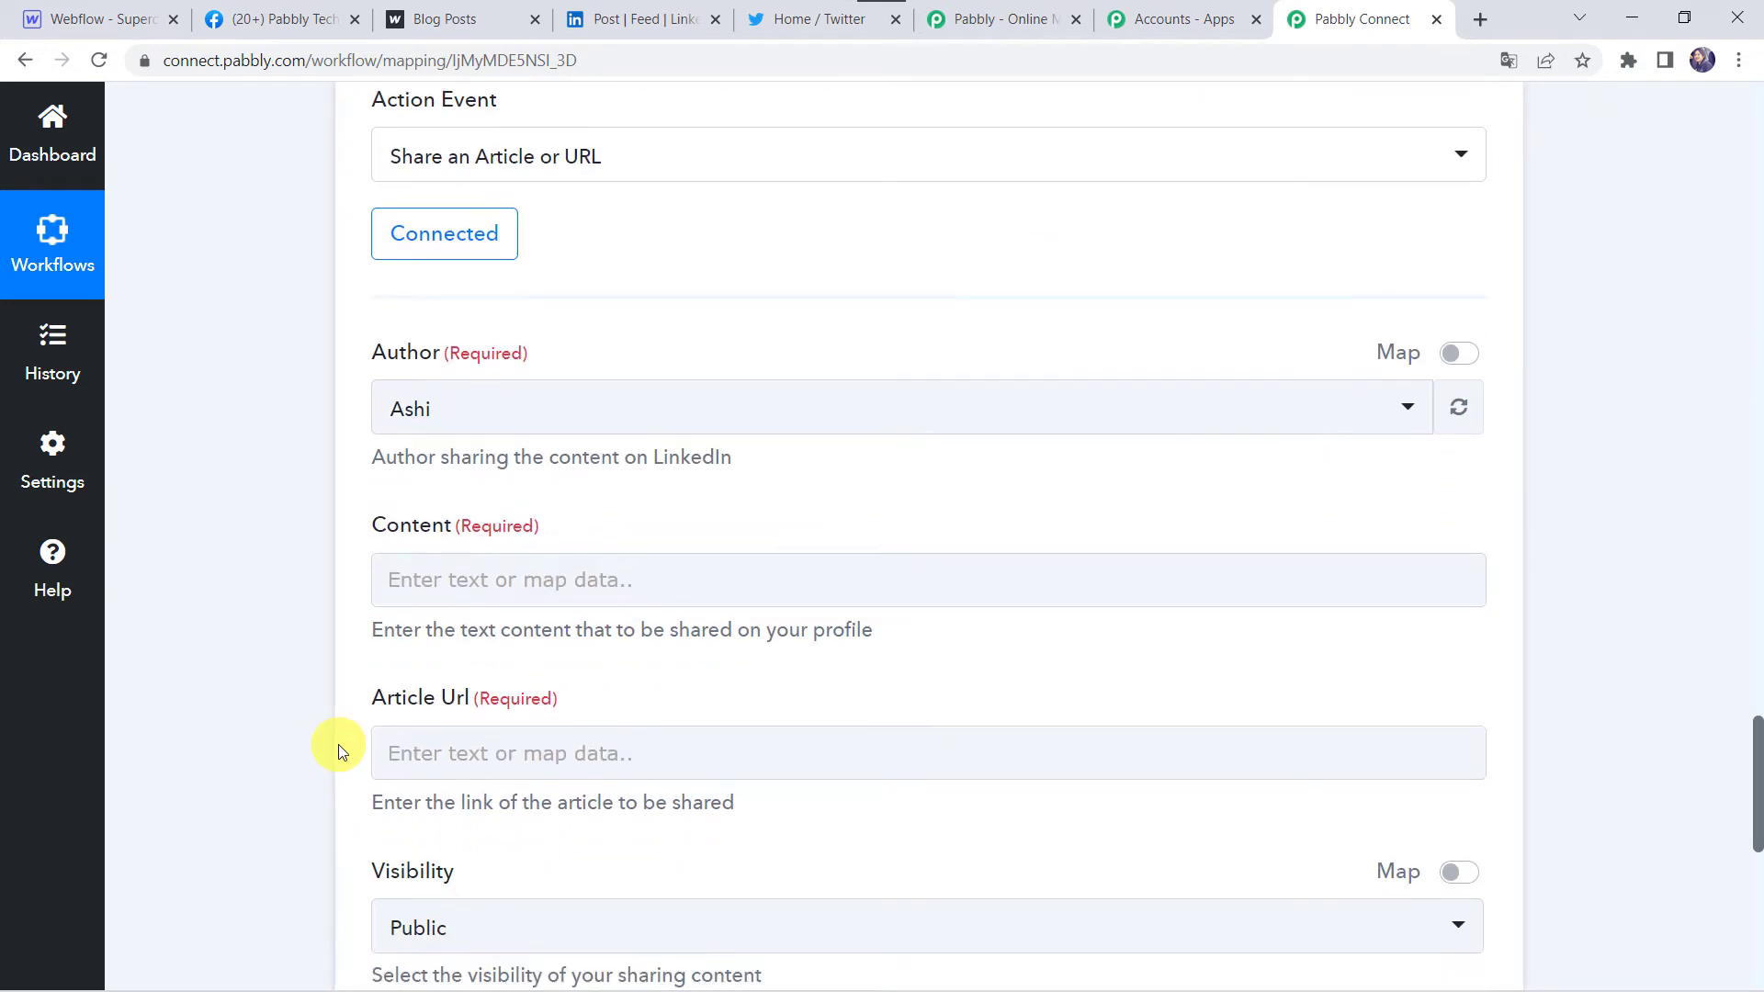
pyautogui.click(400, 580)
pyautogui.hotkey('ctrl', 'v')
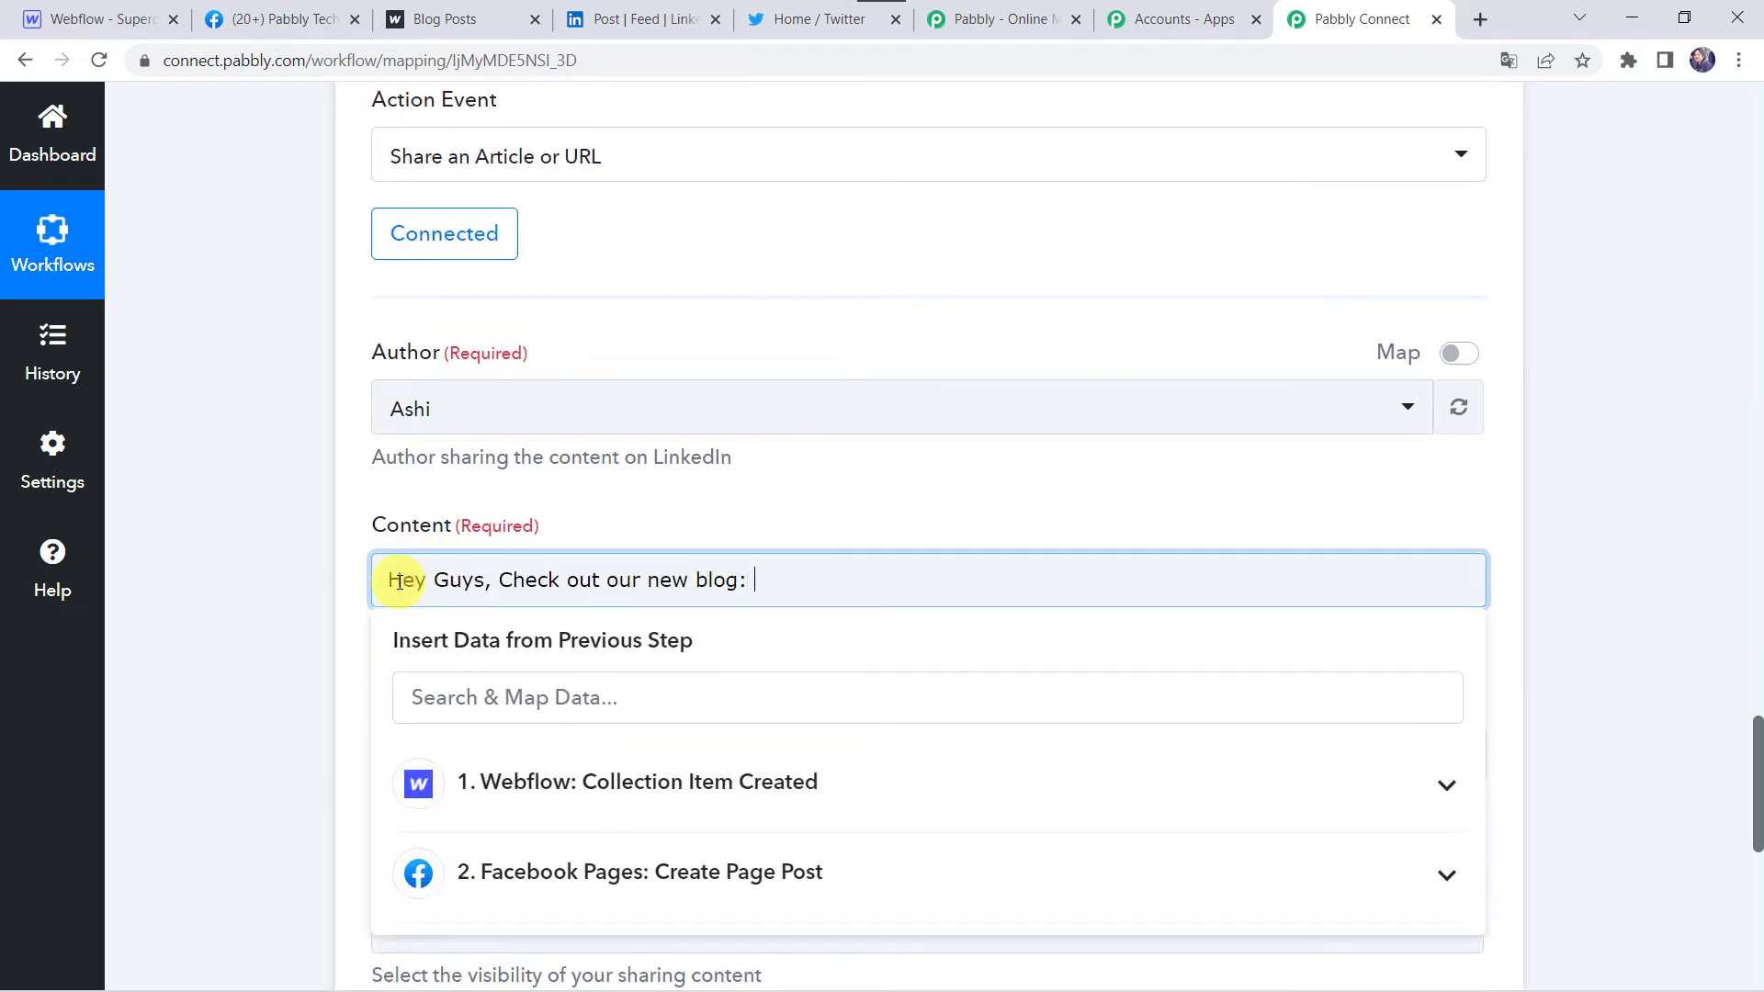
pyautogui.click(572, 786)
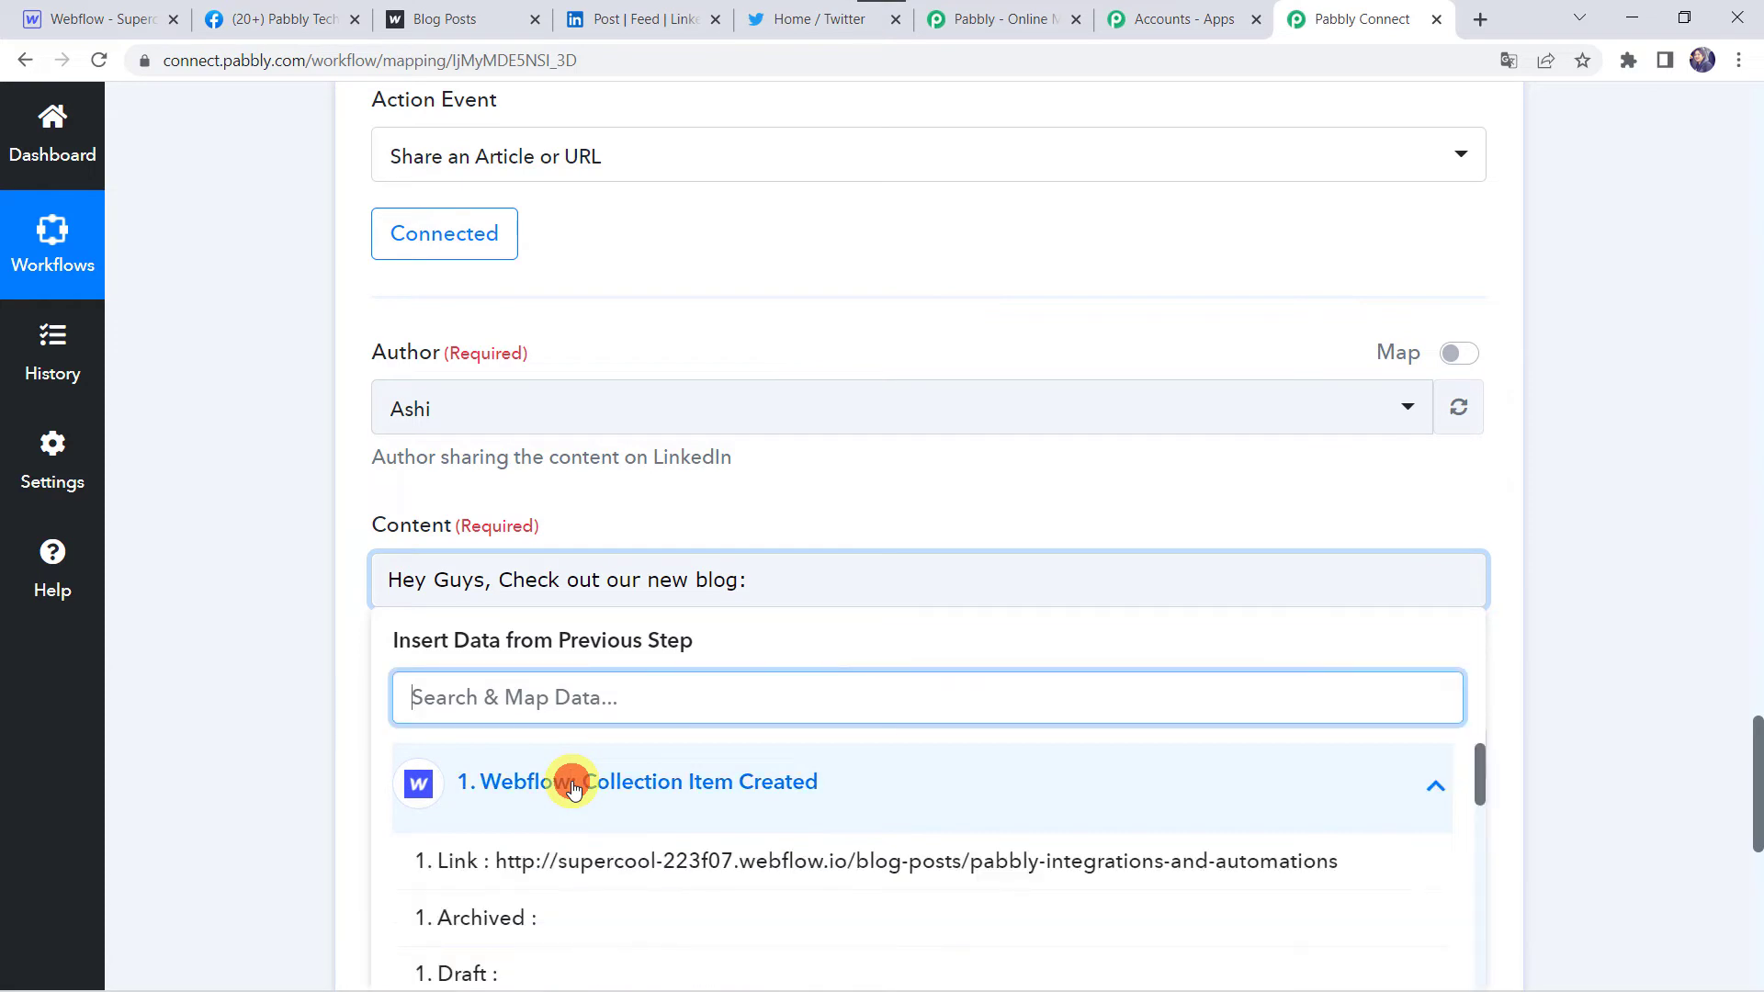
pyautogui.scroll(-2, 572, 787)
pyautogui.write('name')
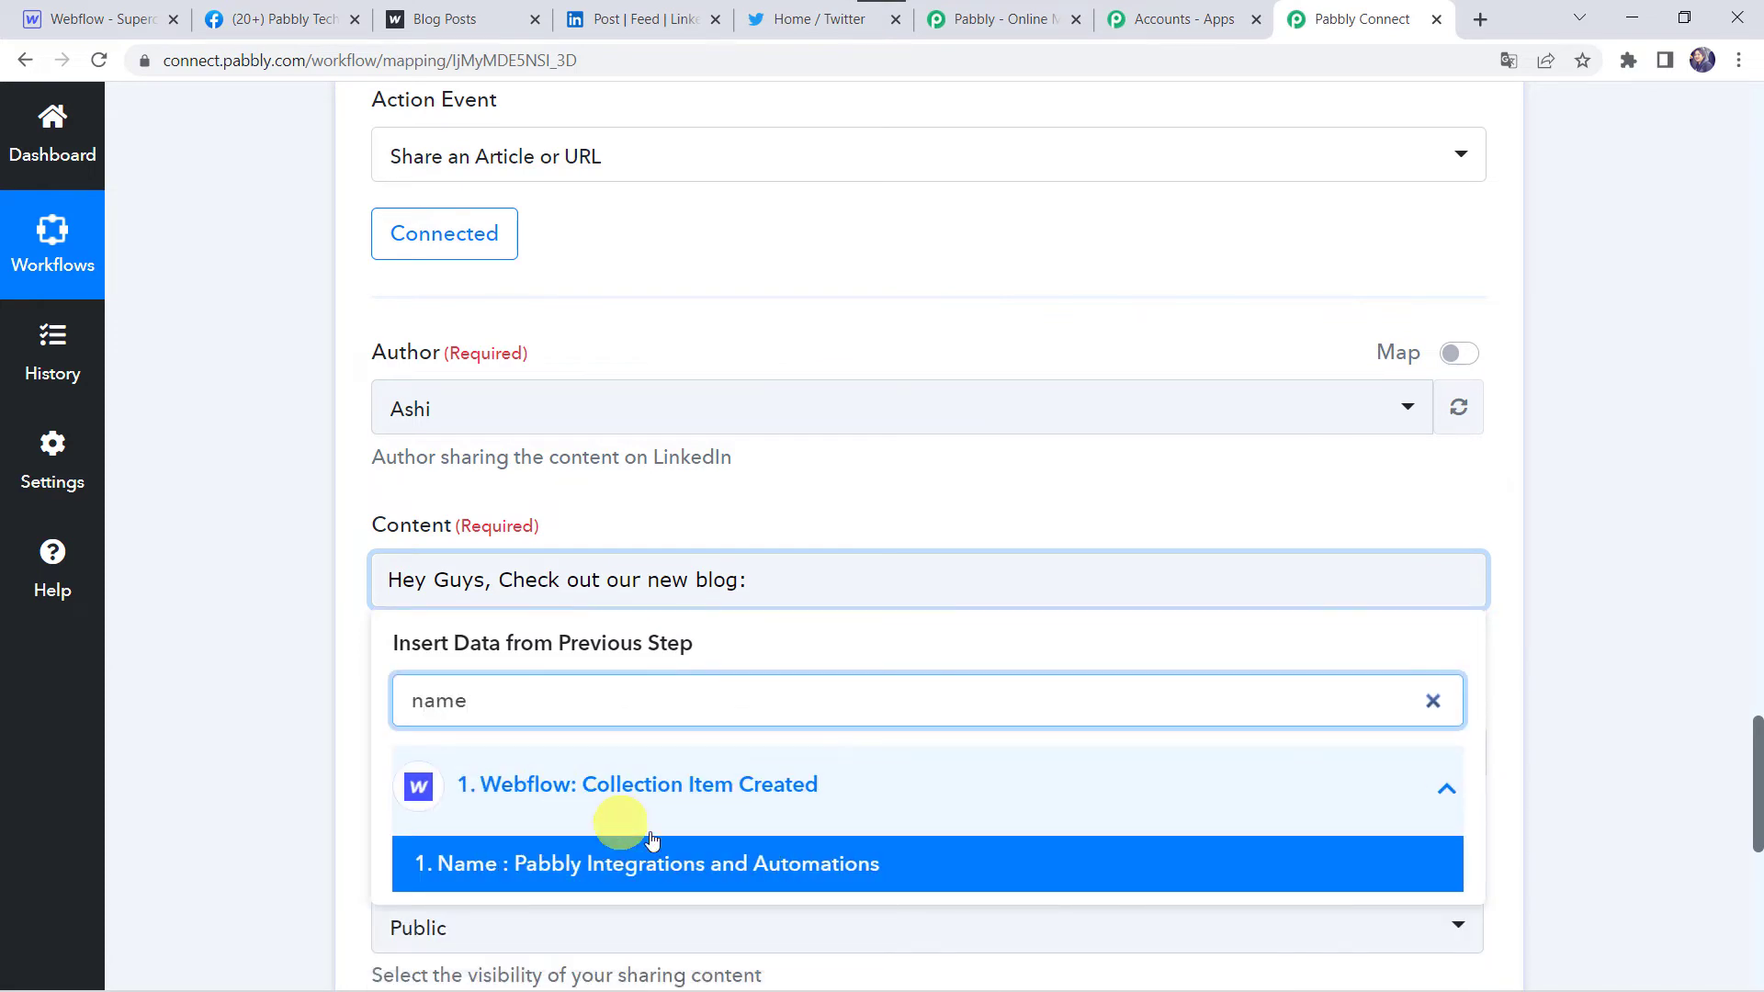
pyautogui.click(650, 869)
pyautogui.click(226, 636)
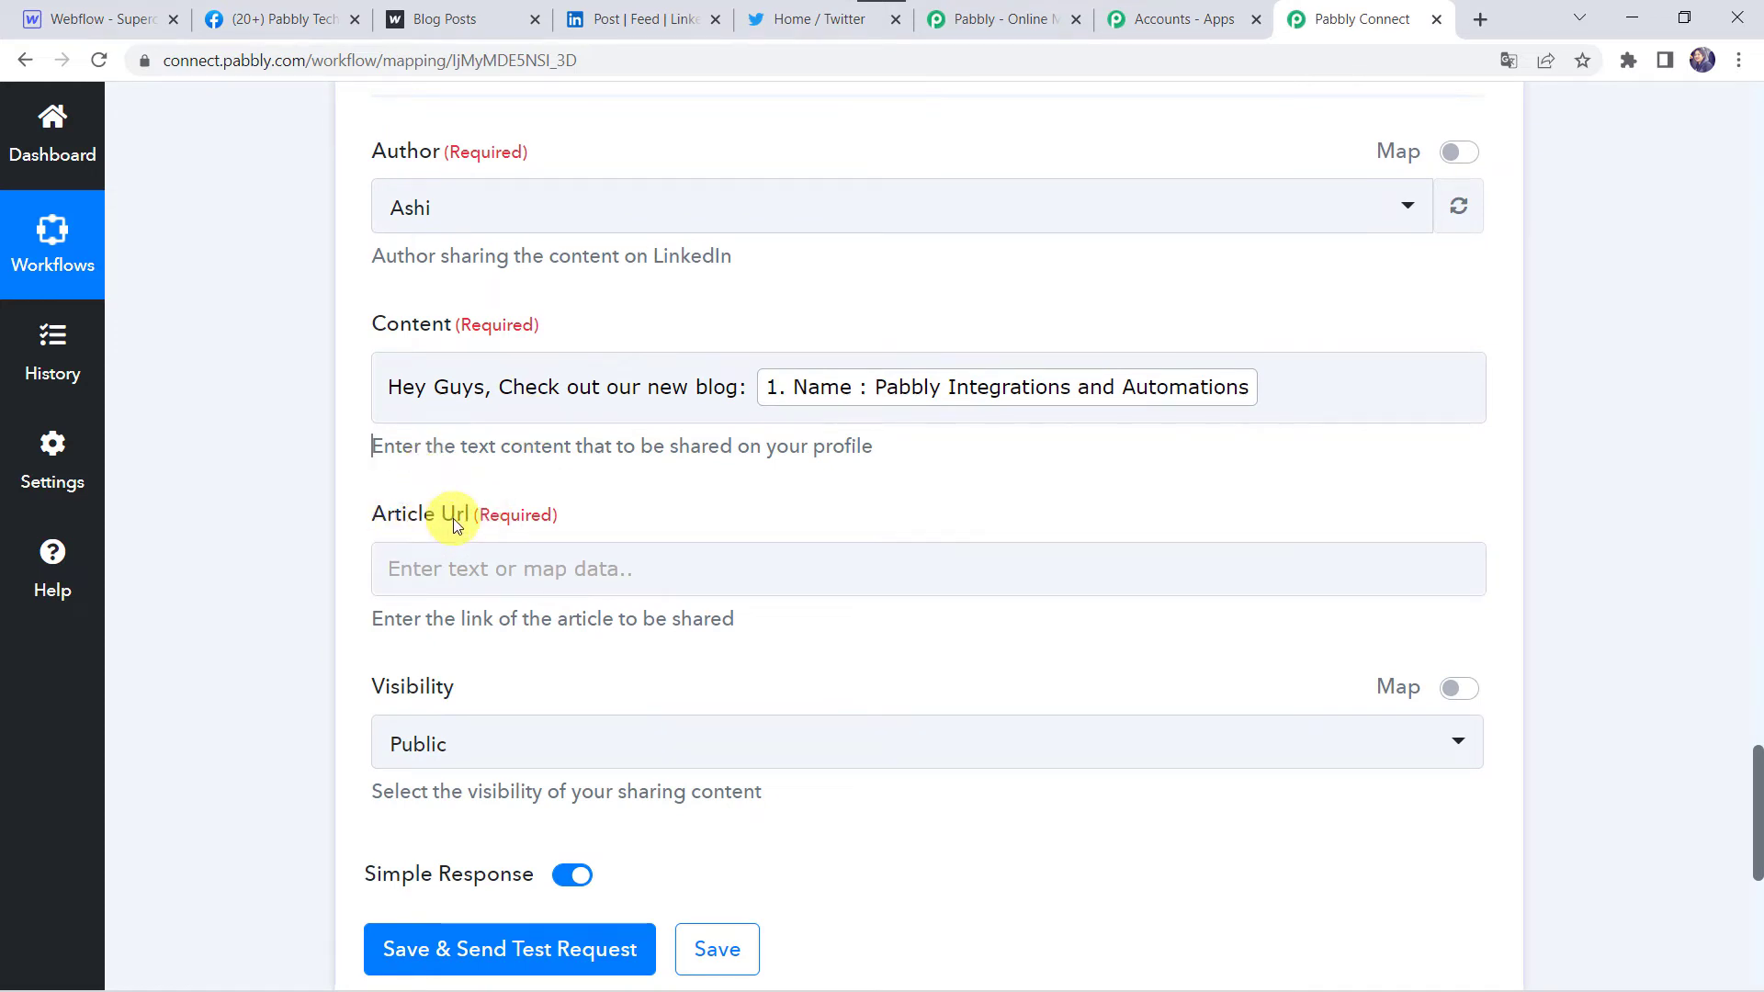
# Map the Webflow post Link into the Article Url field
pyautogui.click(442, 567)
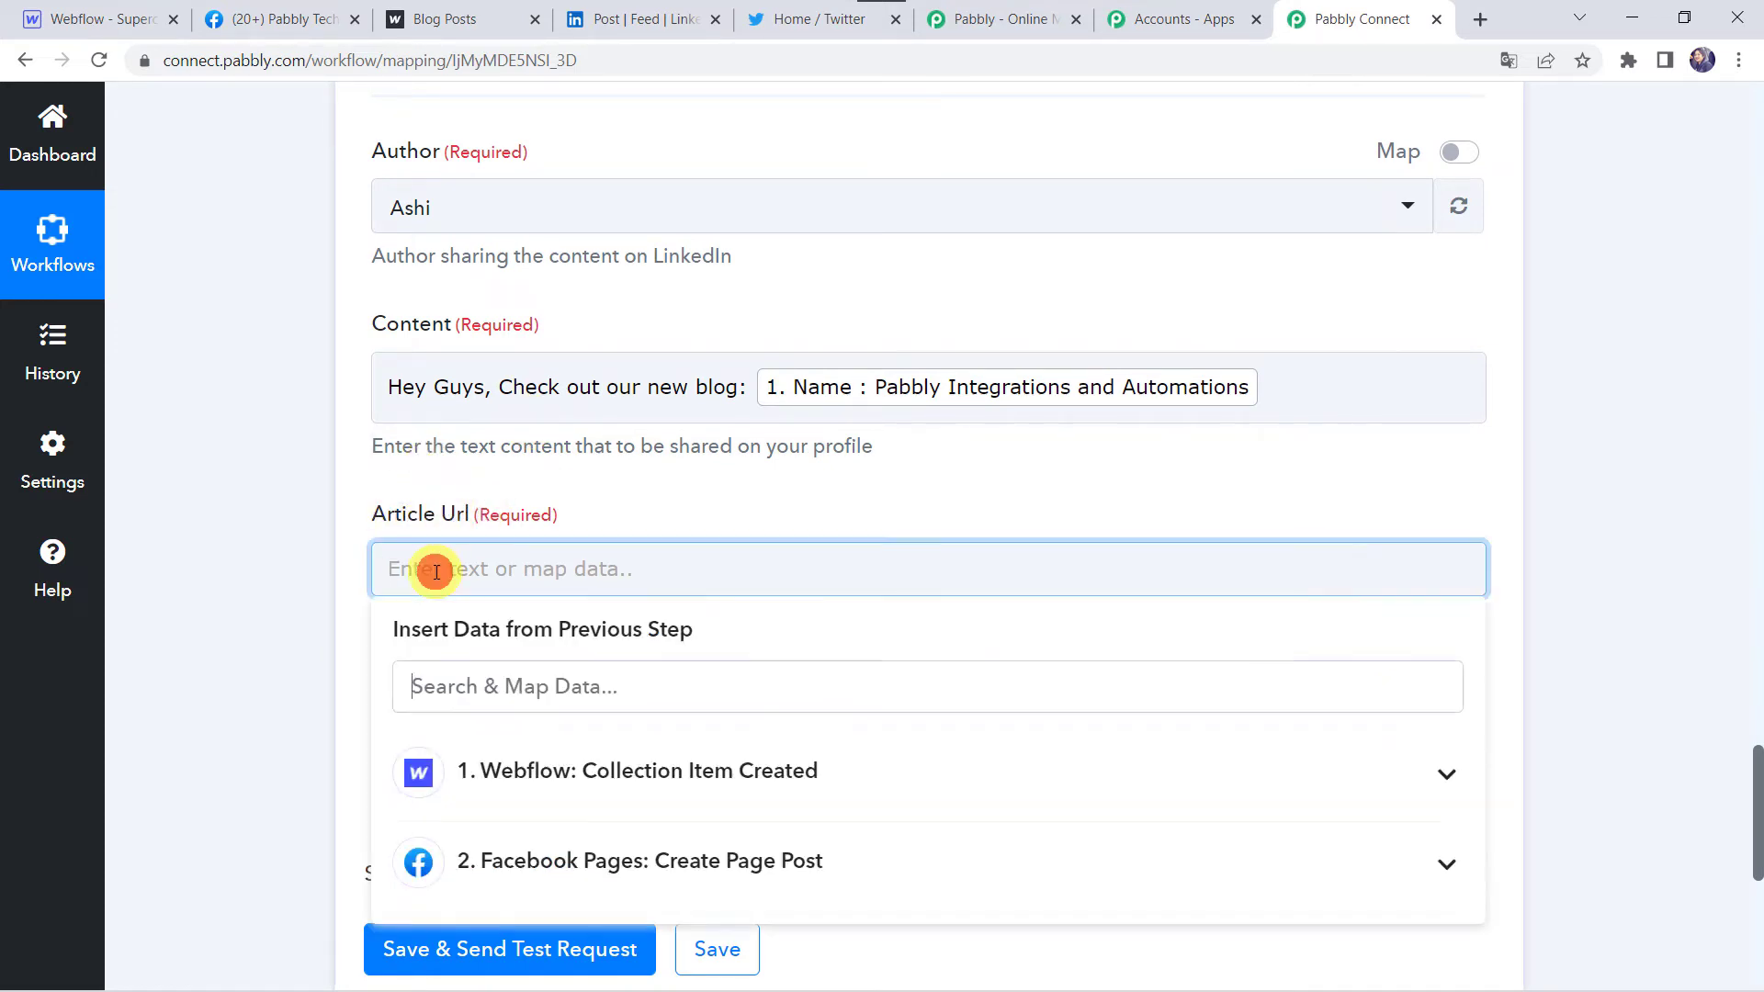
pyautogui.click(542, 799)
pyautogui.click(512, 846)
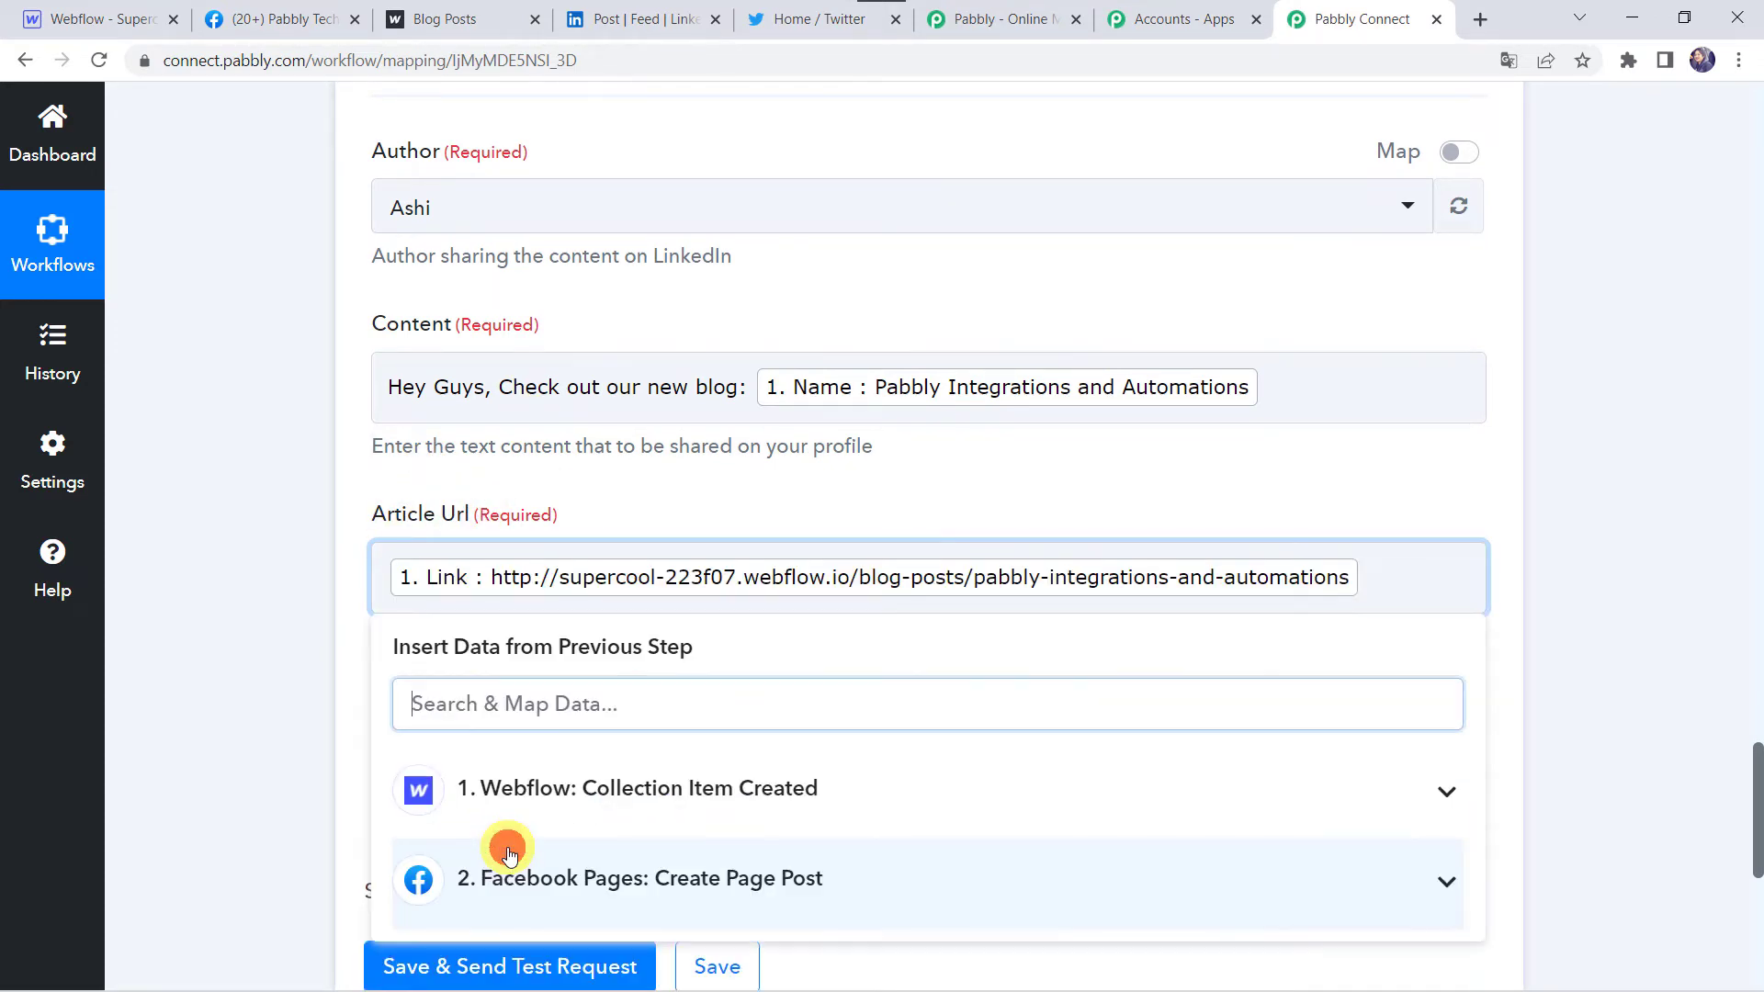
pyautogui.click(252, 590)
# Keep Visibility Public, send a test share, and switch to LinkedIn
pyautogui.scroll(-2, 252, 590)
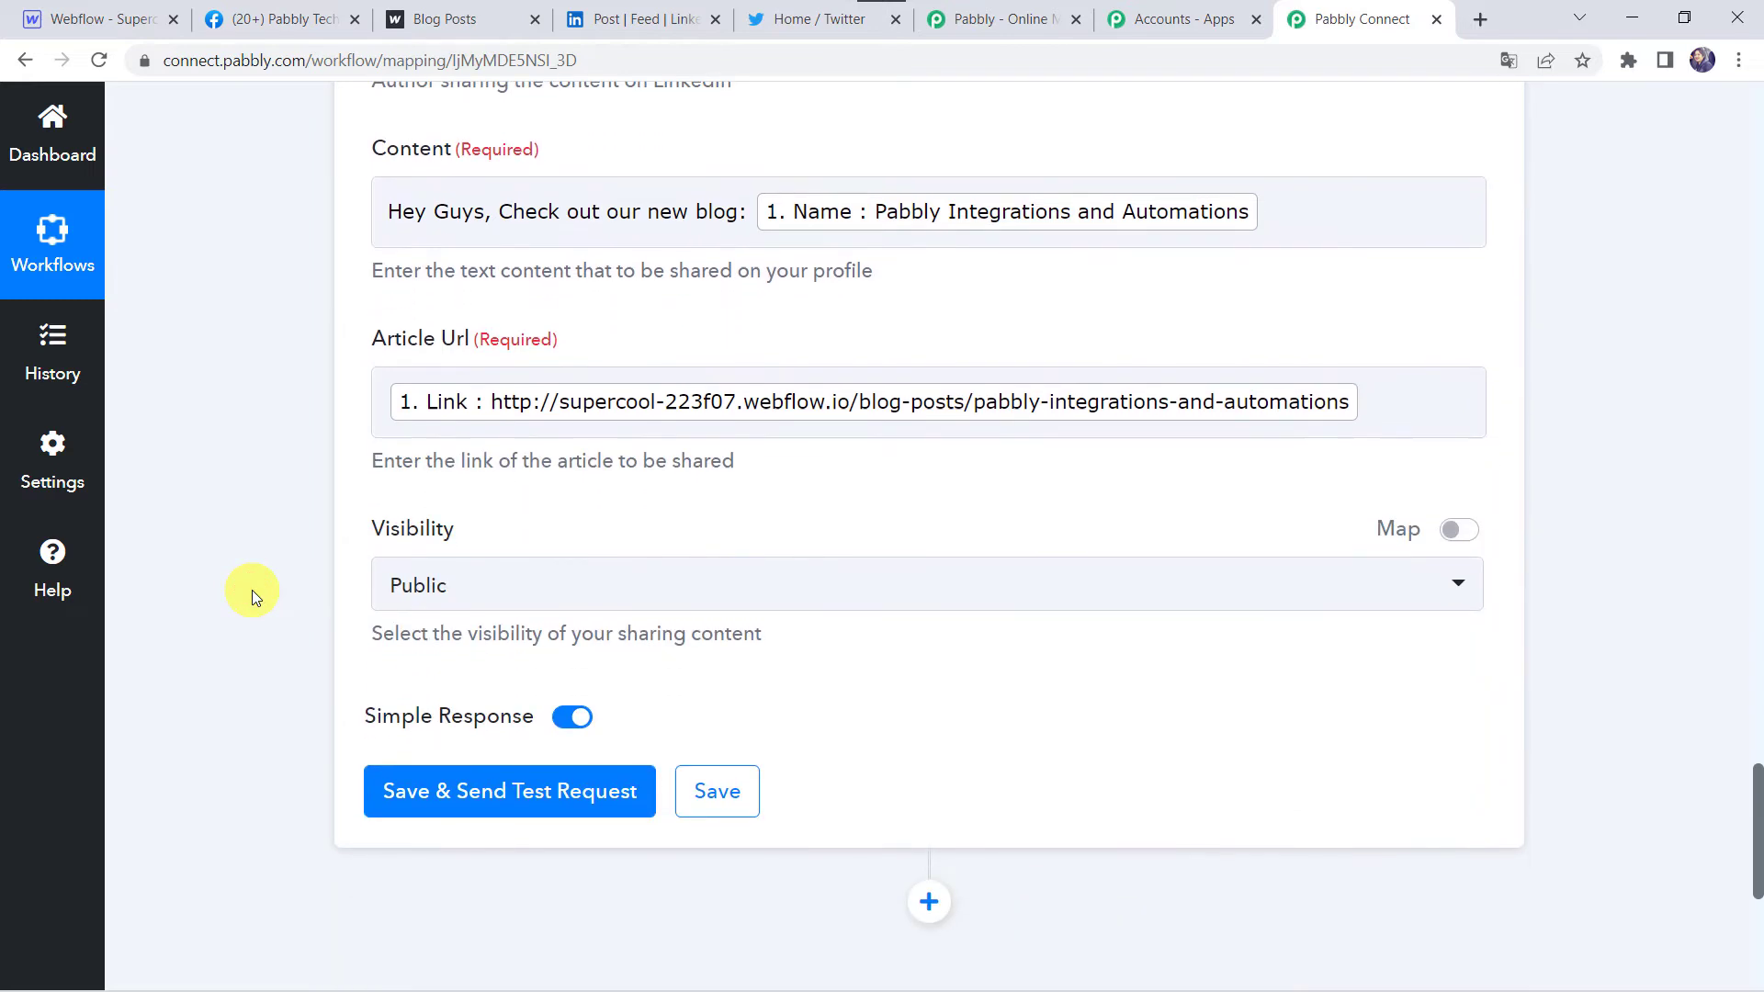
pyautogui.click(439, 589)
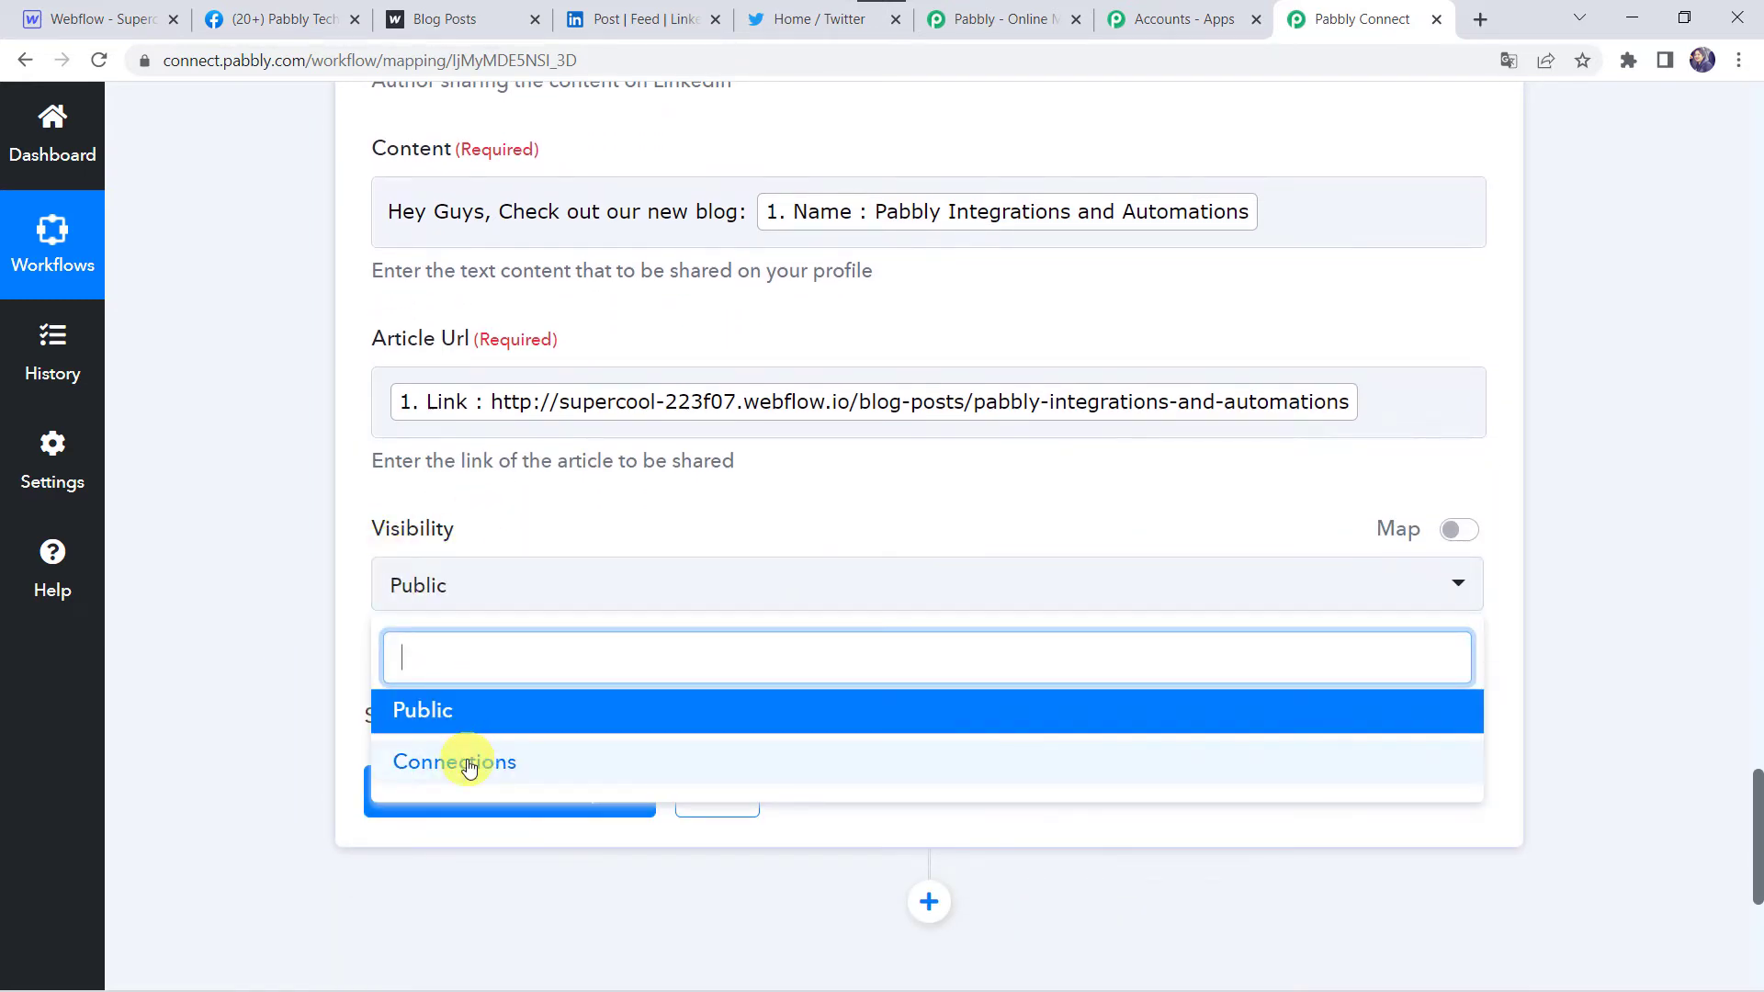
pyautogui.click(425, 711)
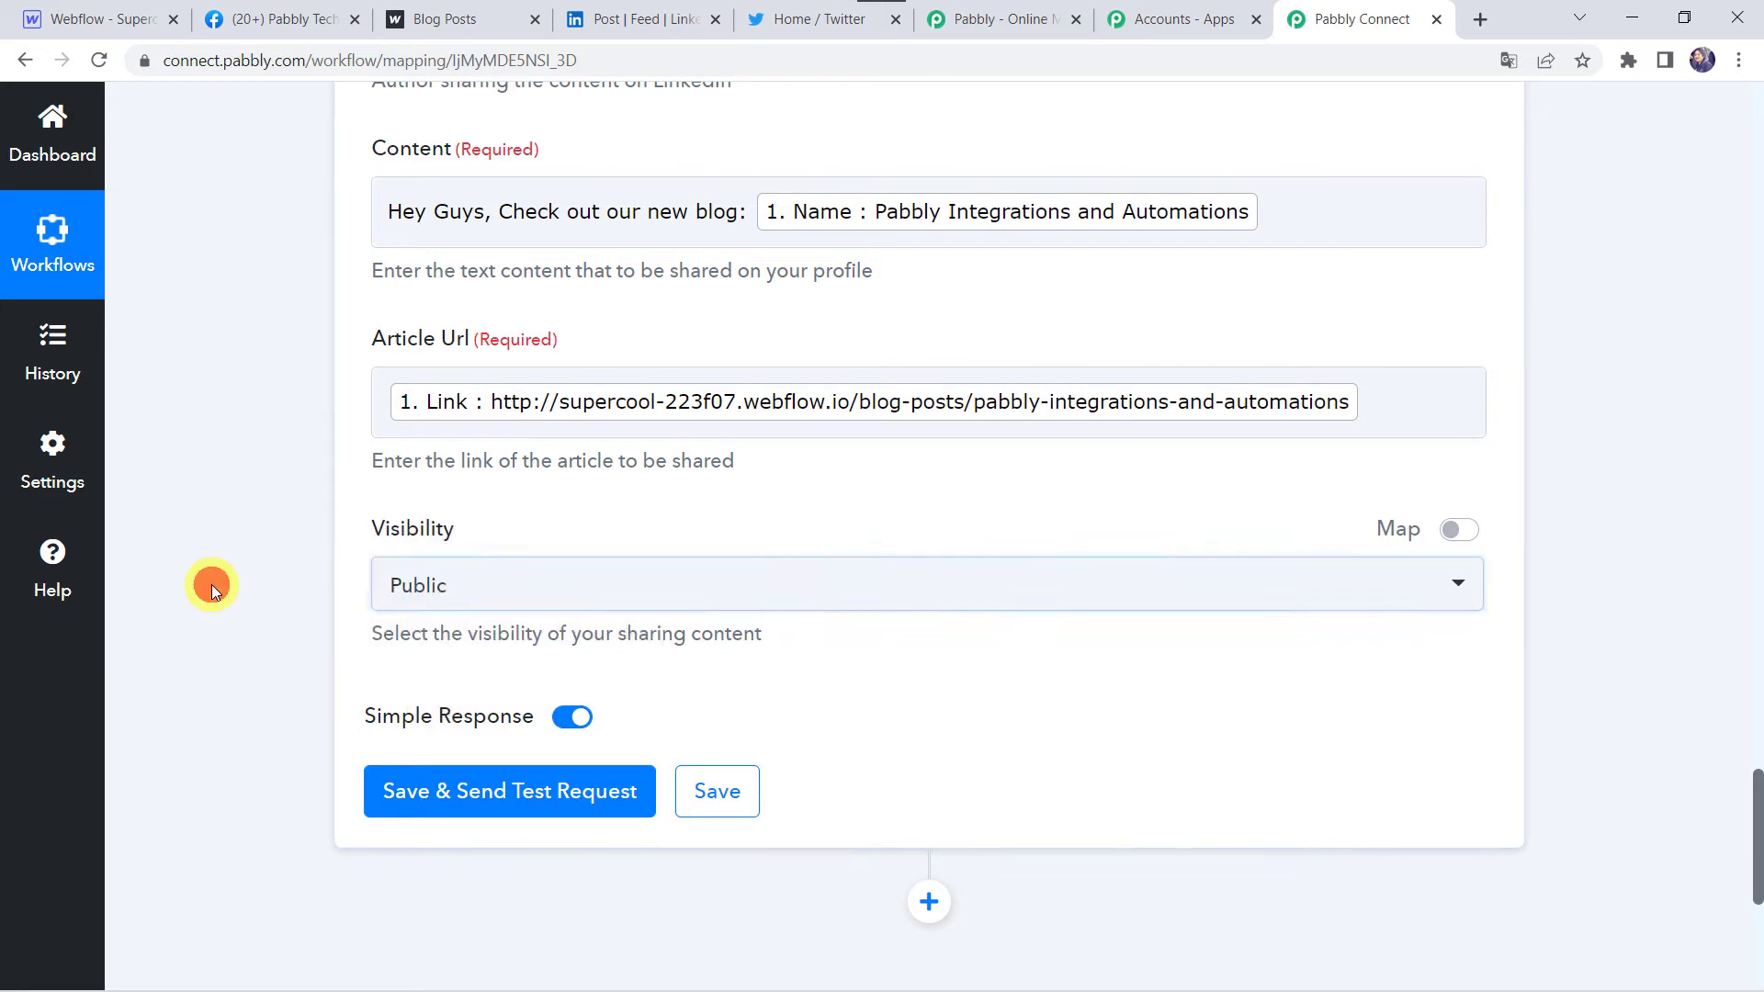
pyautogui.click(211, 584)
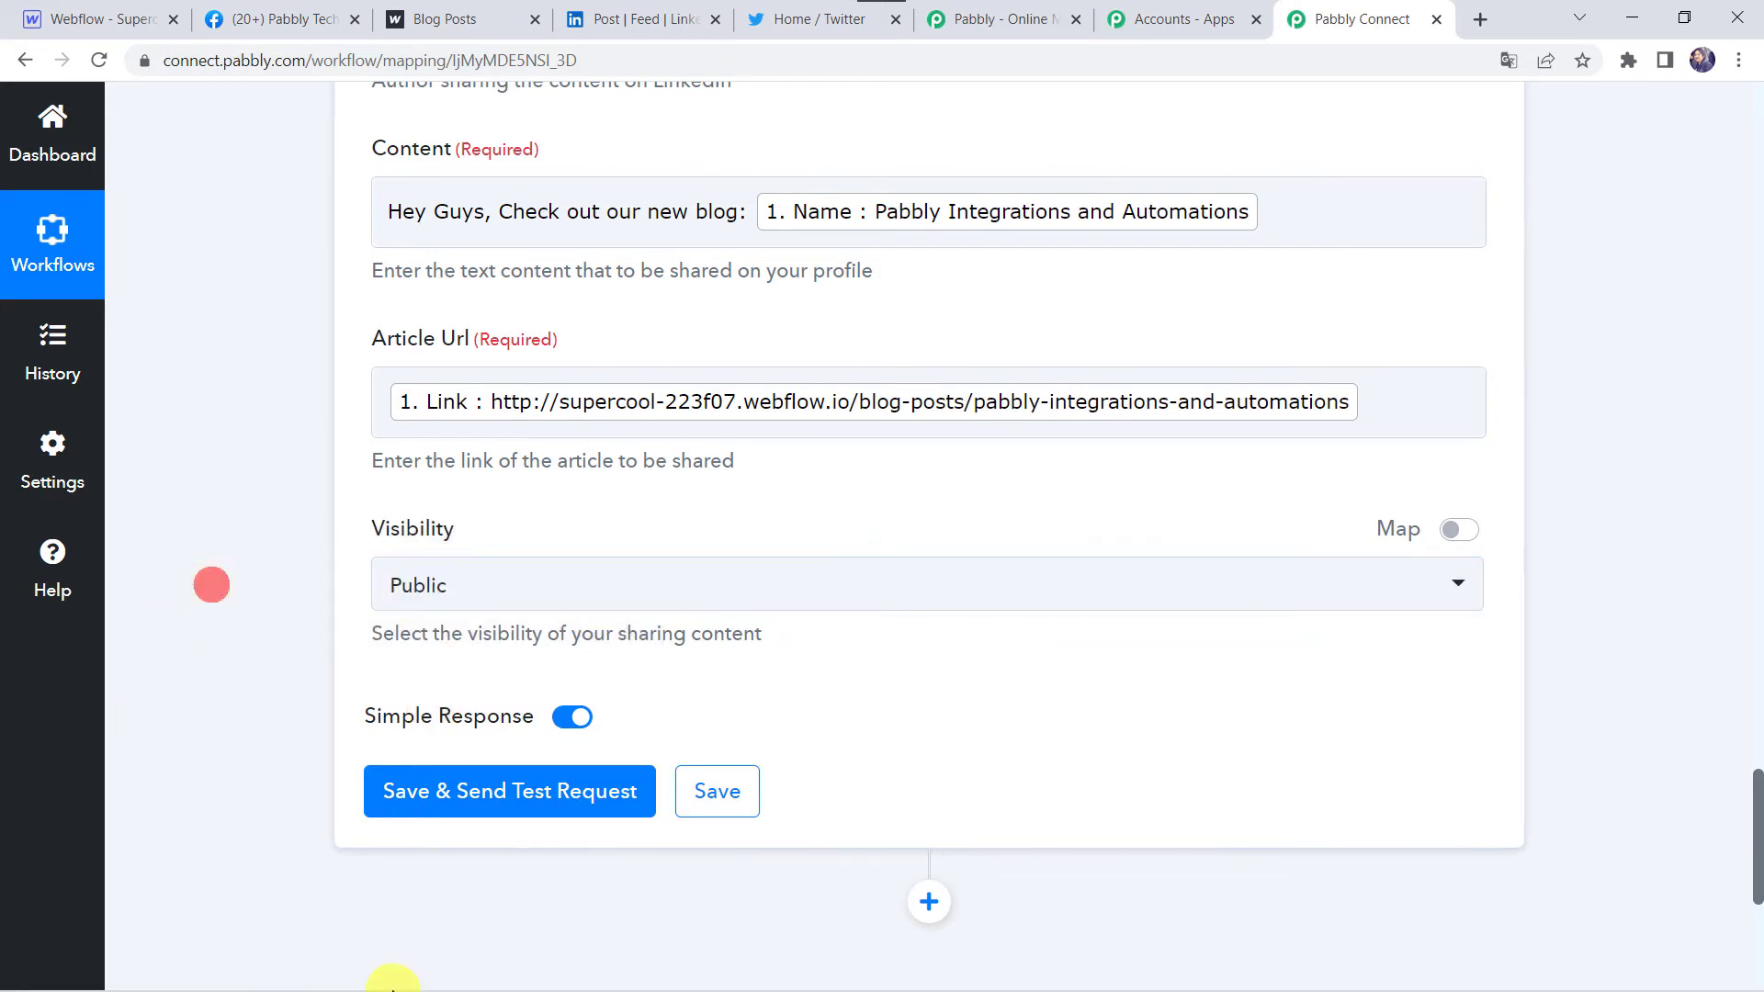
pyautogui.click(474, 805)
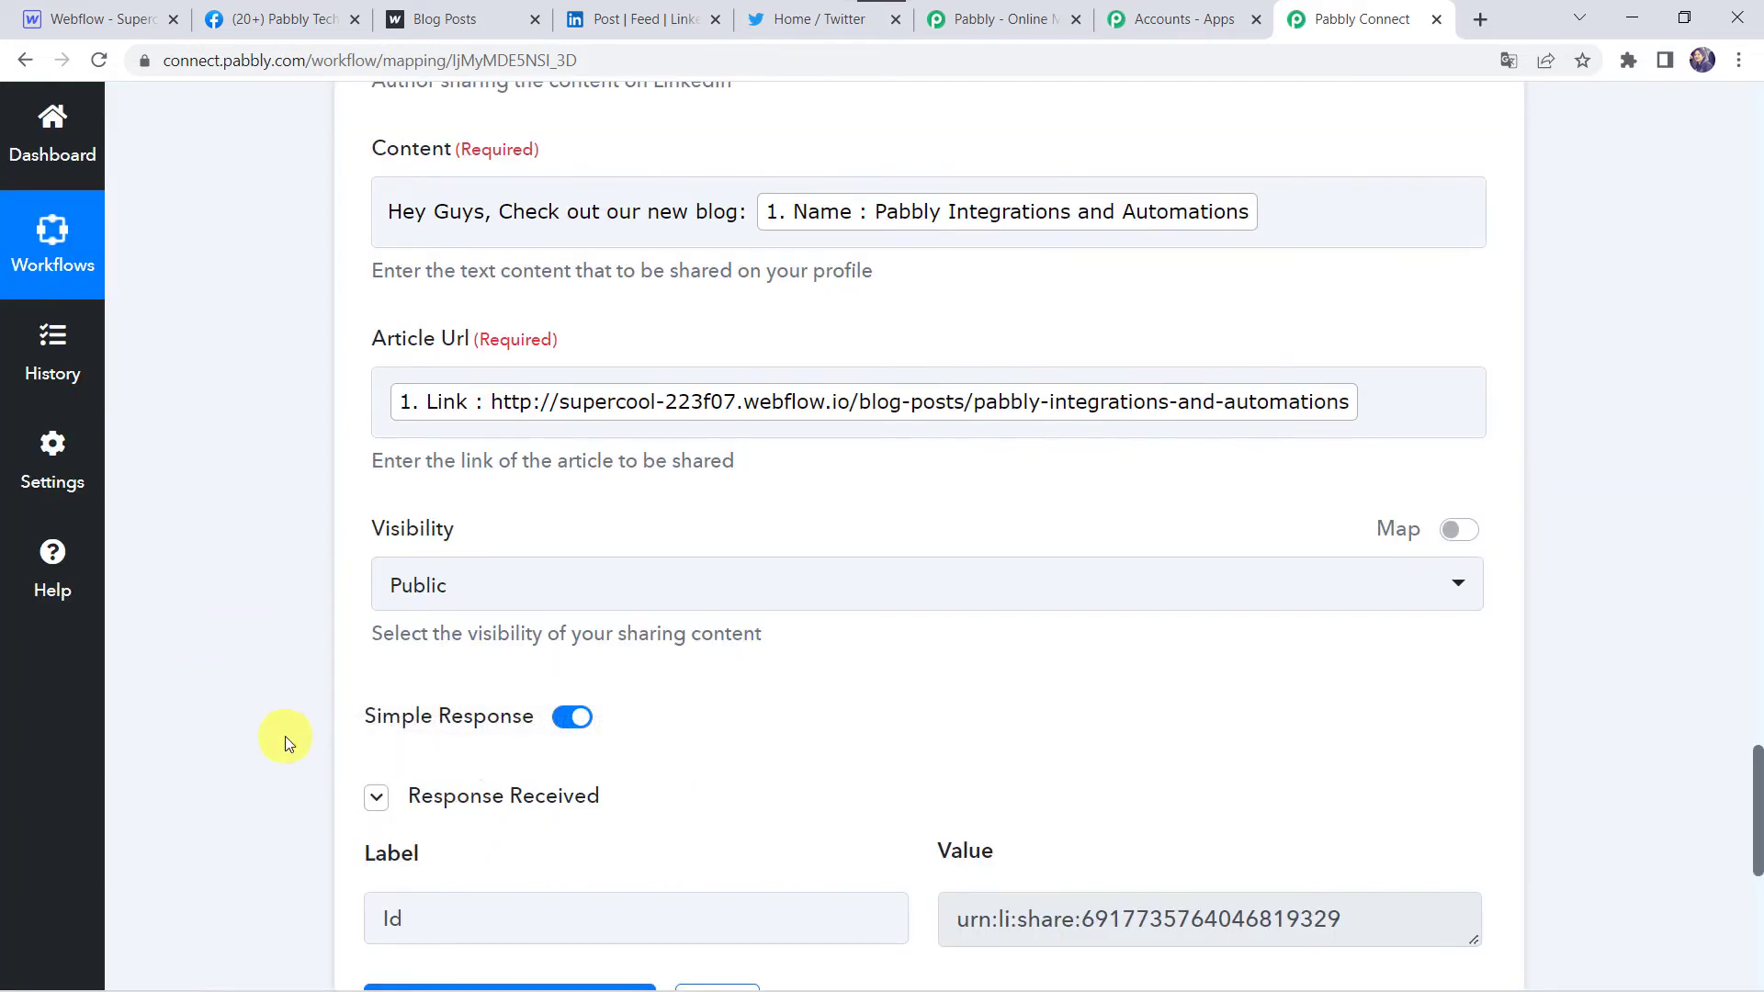
pyautogui.scroll(-2, 284, 736)
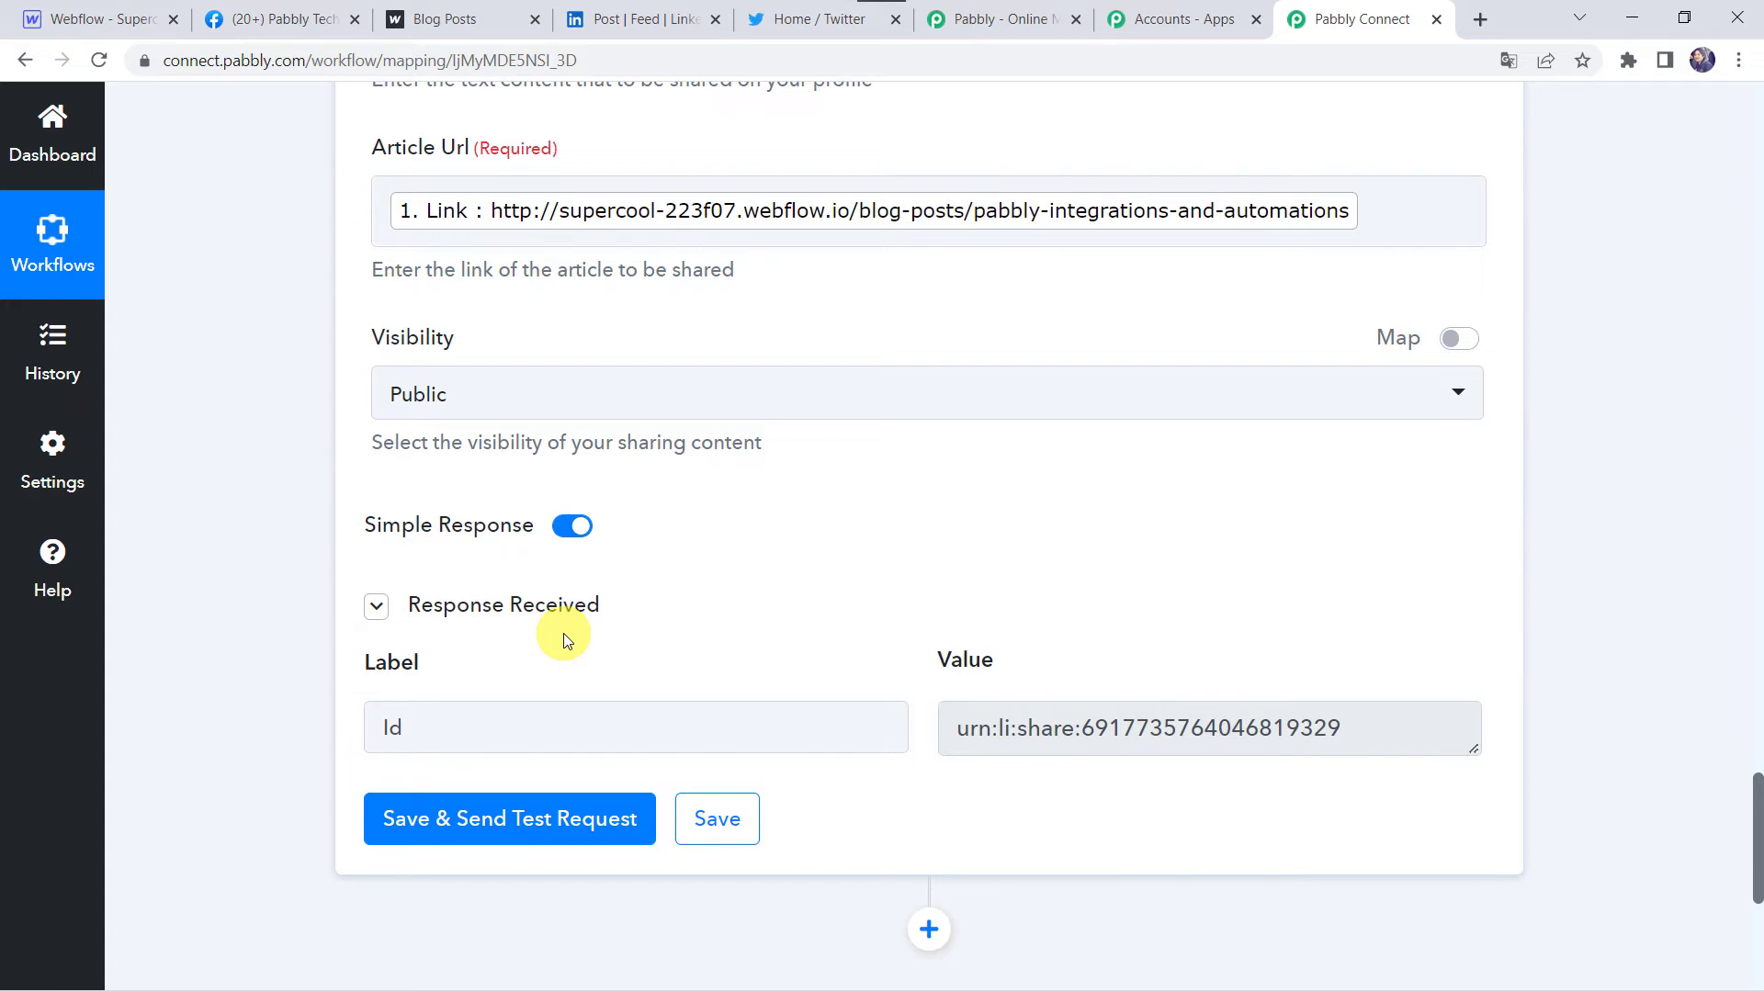
pyautogui.click(640, 20)
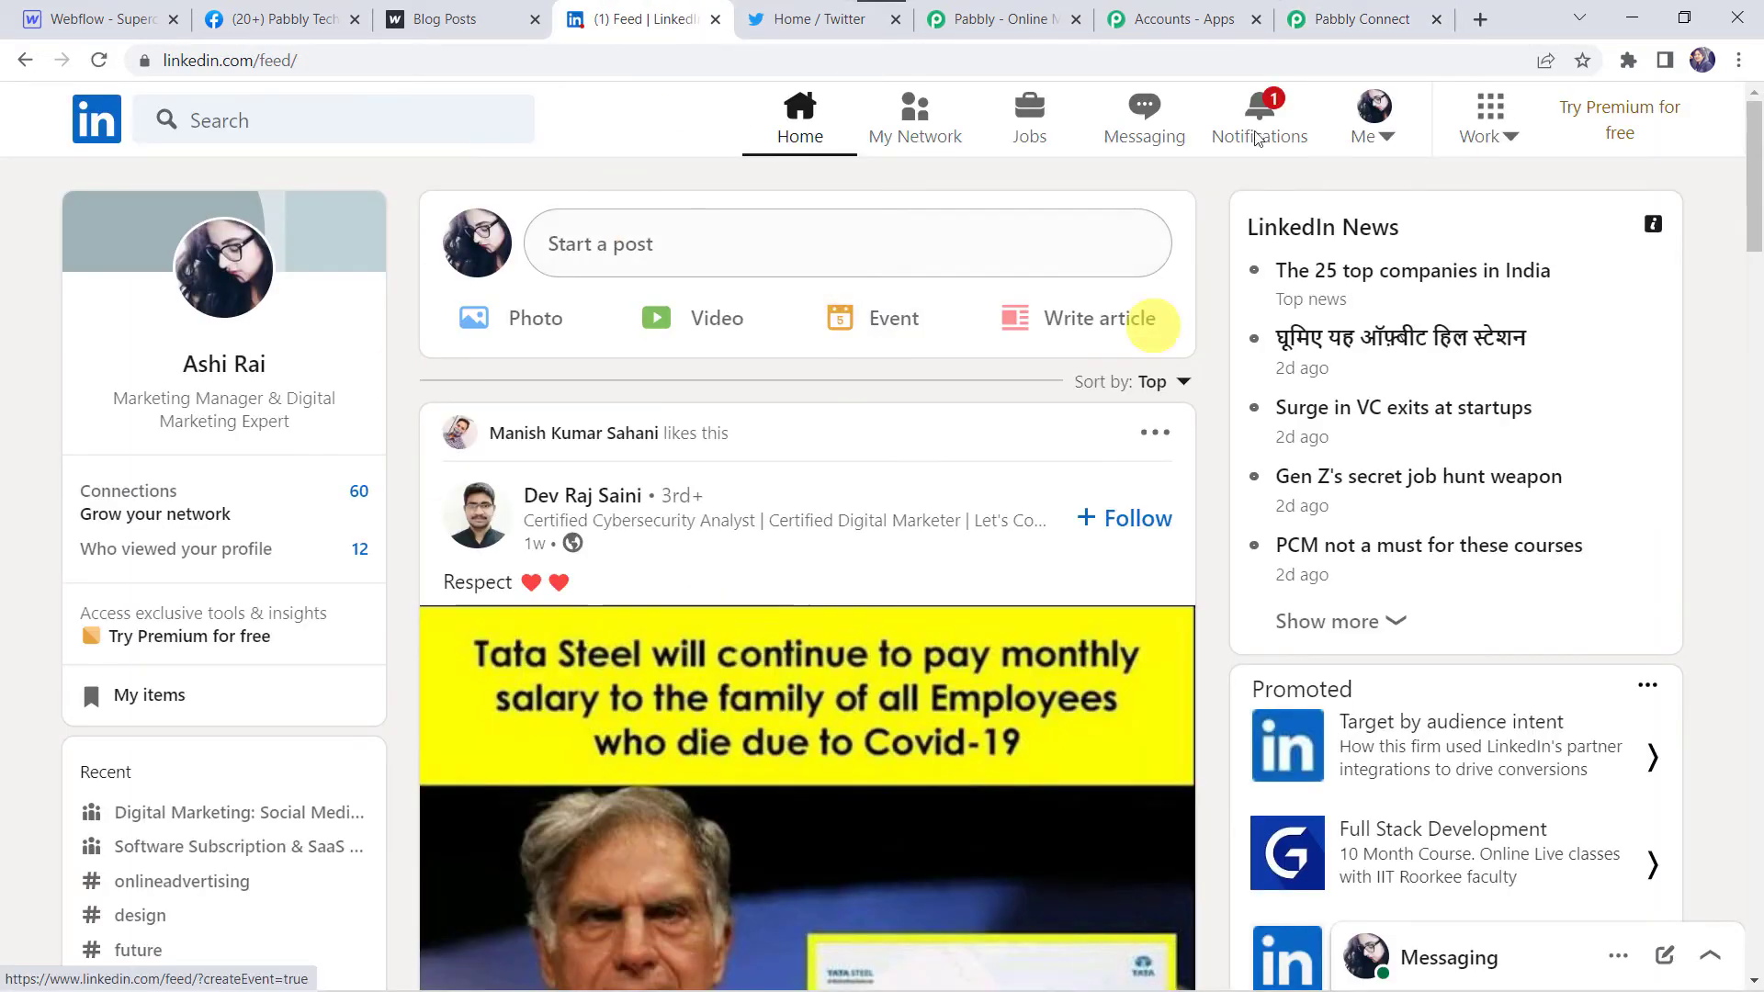
# Open the shared post from LinkedIn notifications, follow its blog link, then return to Pabbly Connect
pyautogui.click(1260, 120)
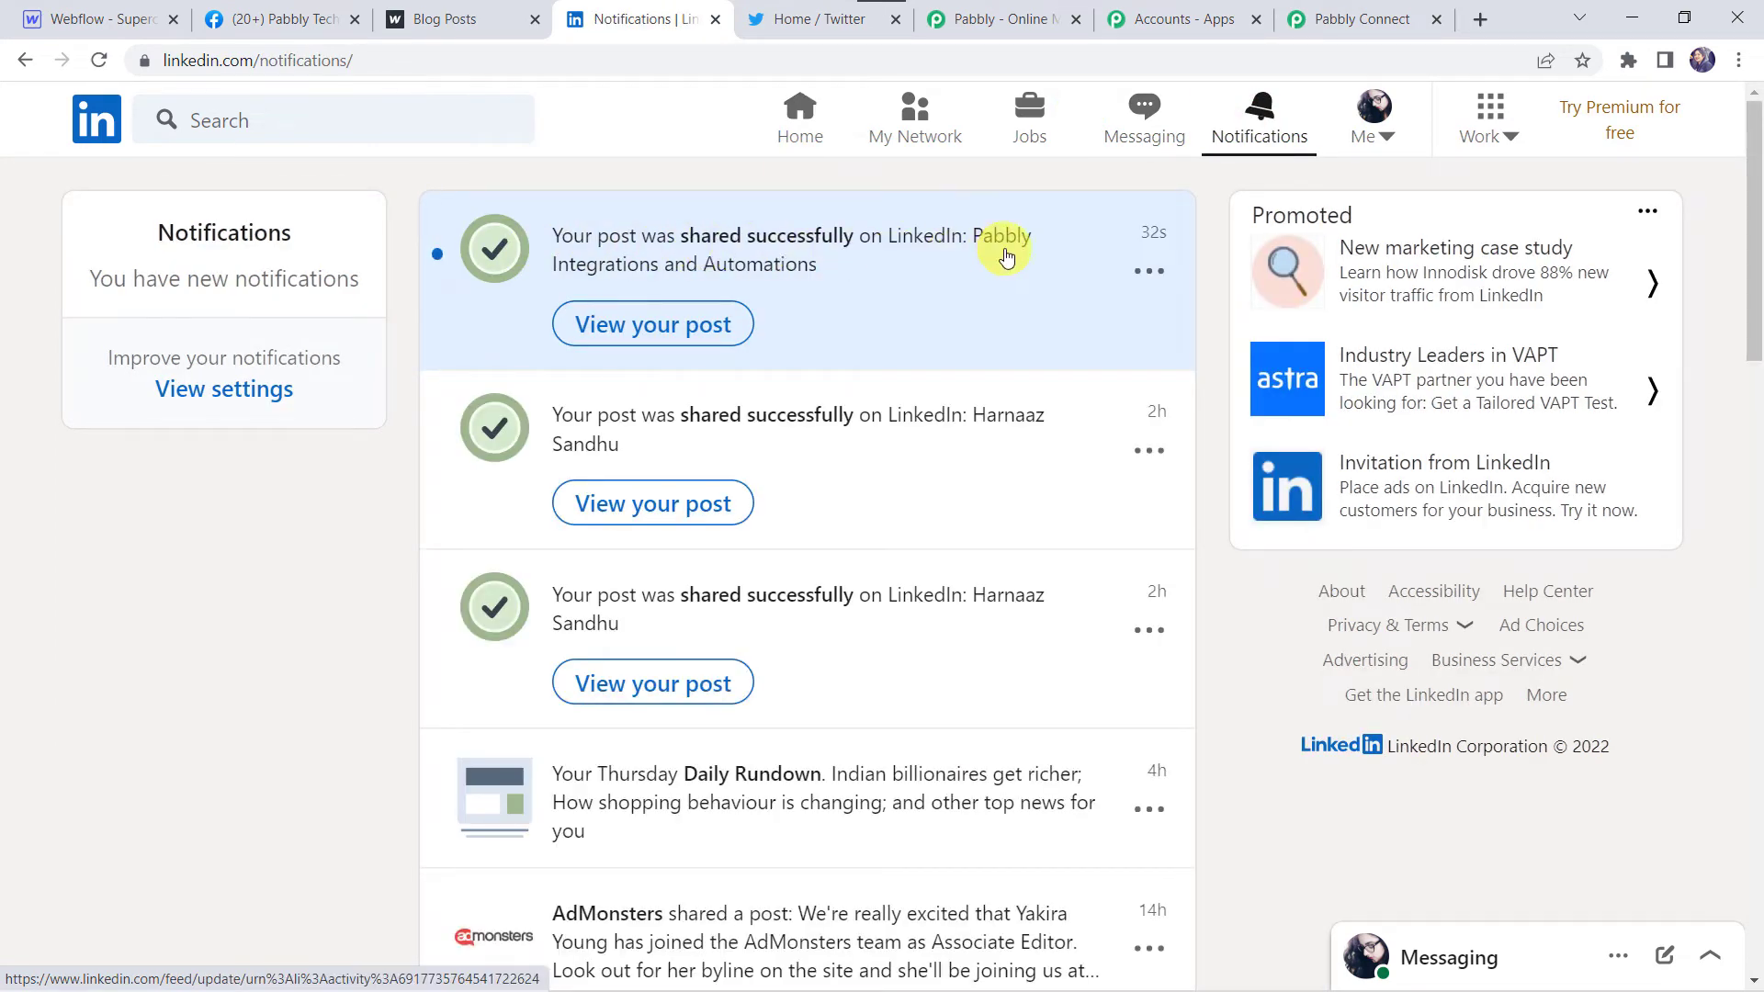
pyautogui.click(800, 278)
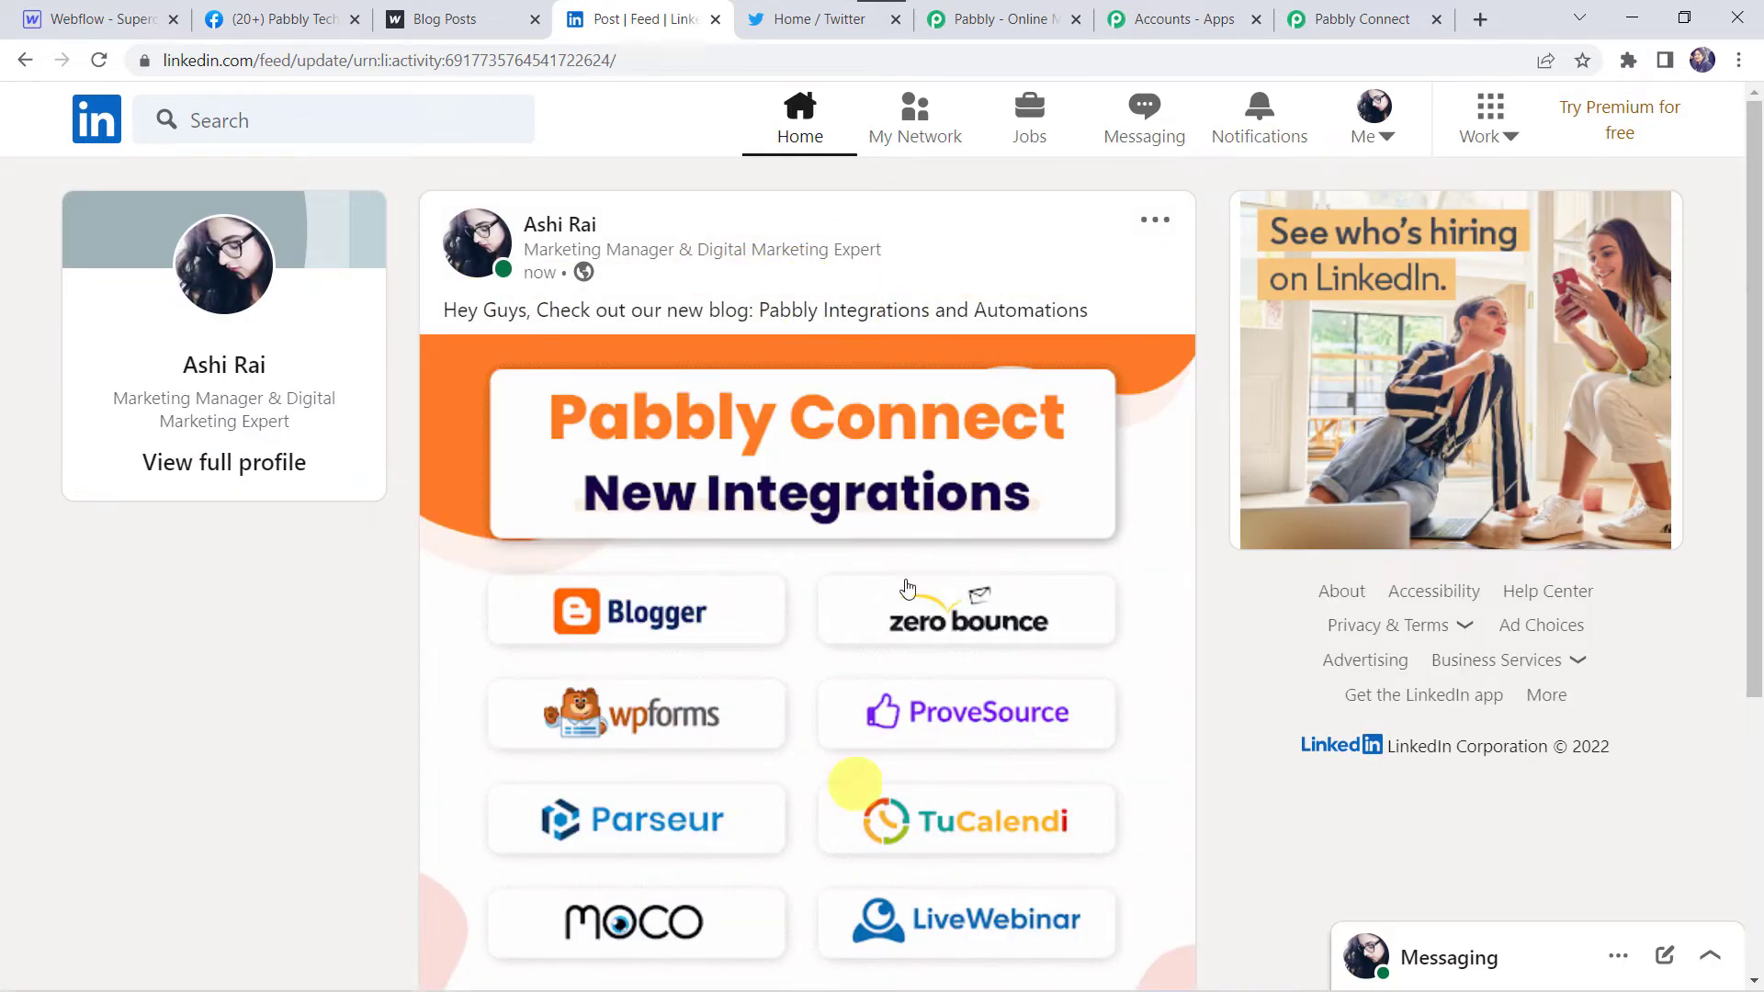
pyautogui.scroll(-5, 783, 587)
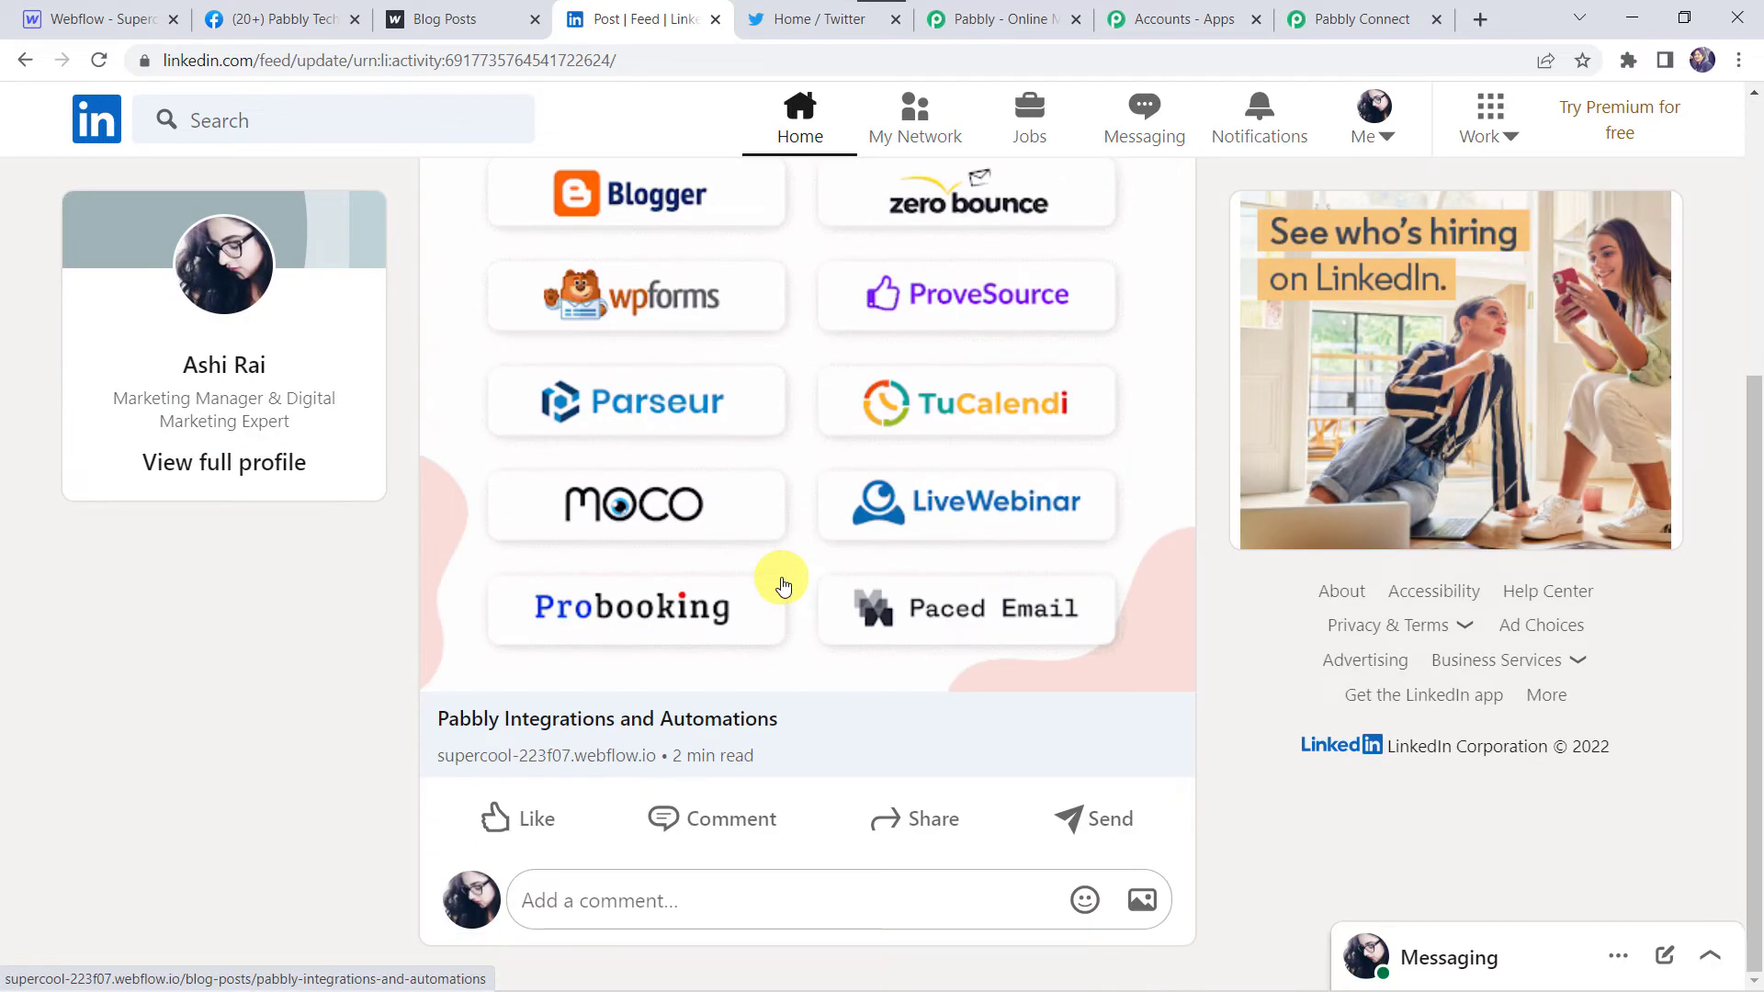
pyautogui.click(564, 757)
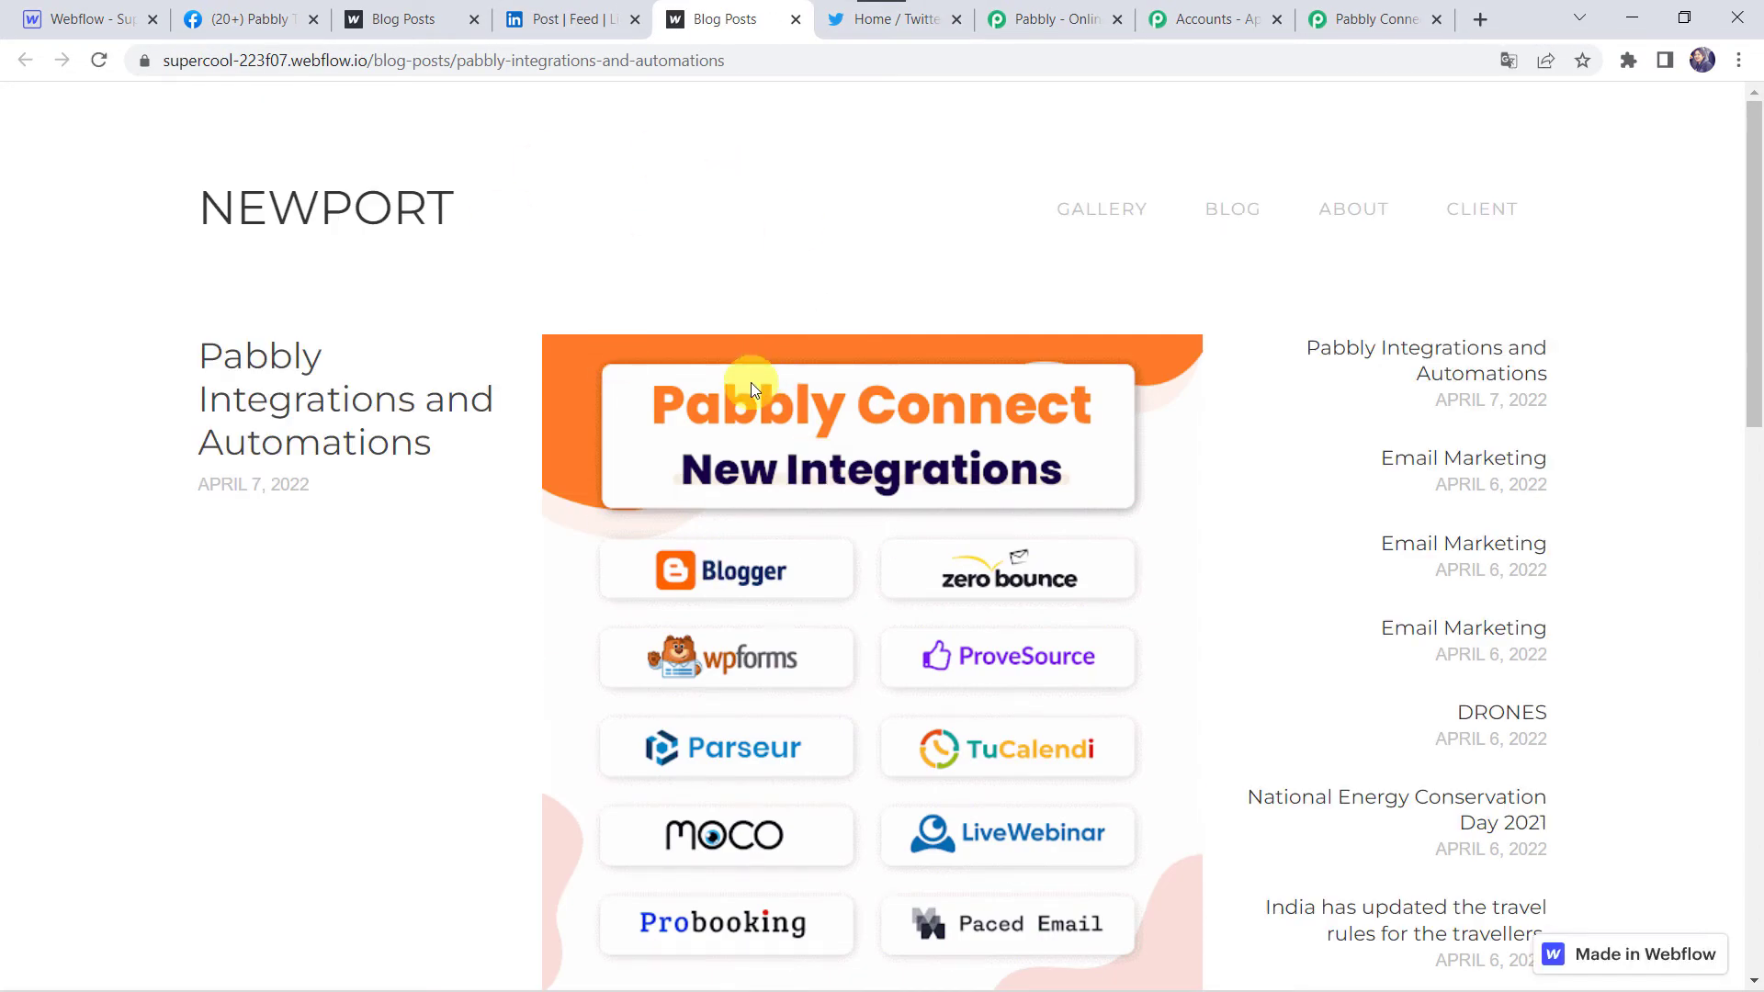
pyautogui.scroll(-6, 752, 383)
pyautogui.scroll(6, 751, 382)
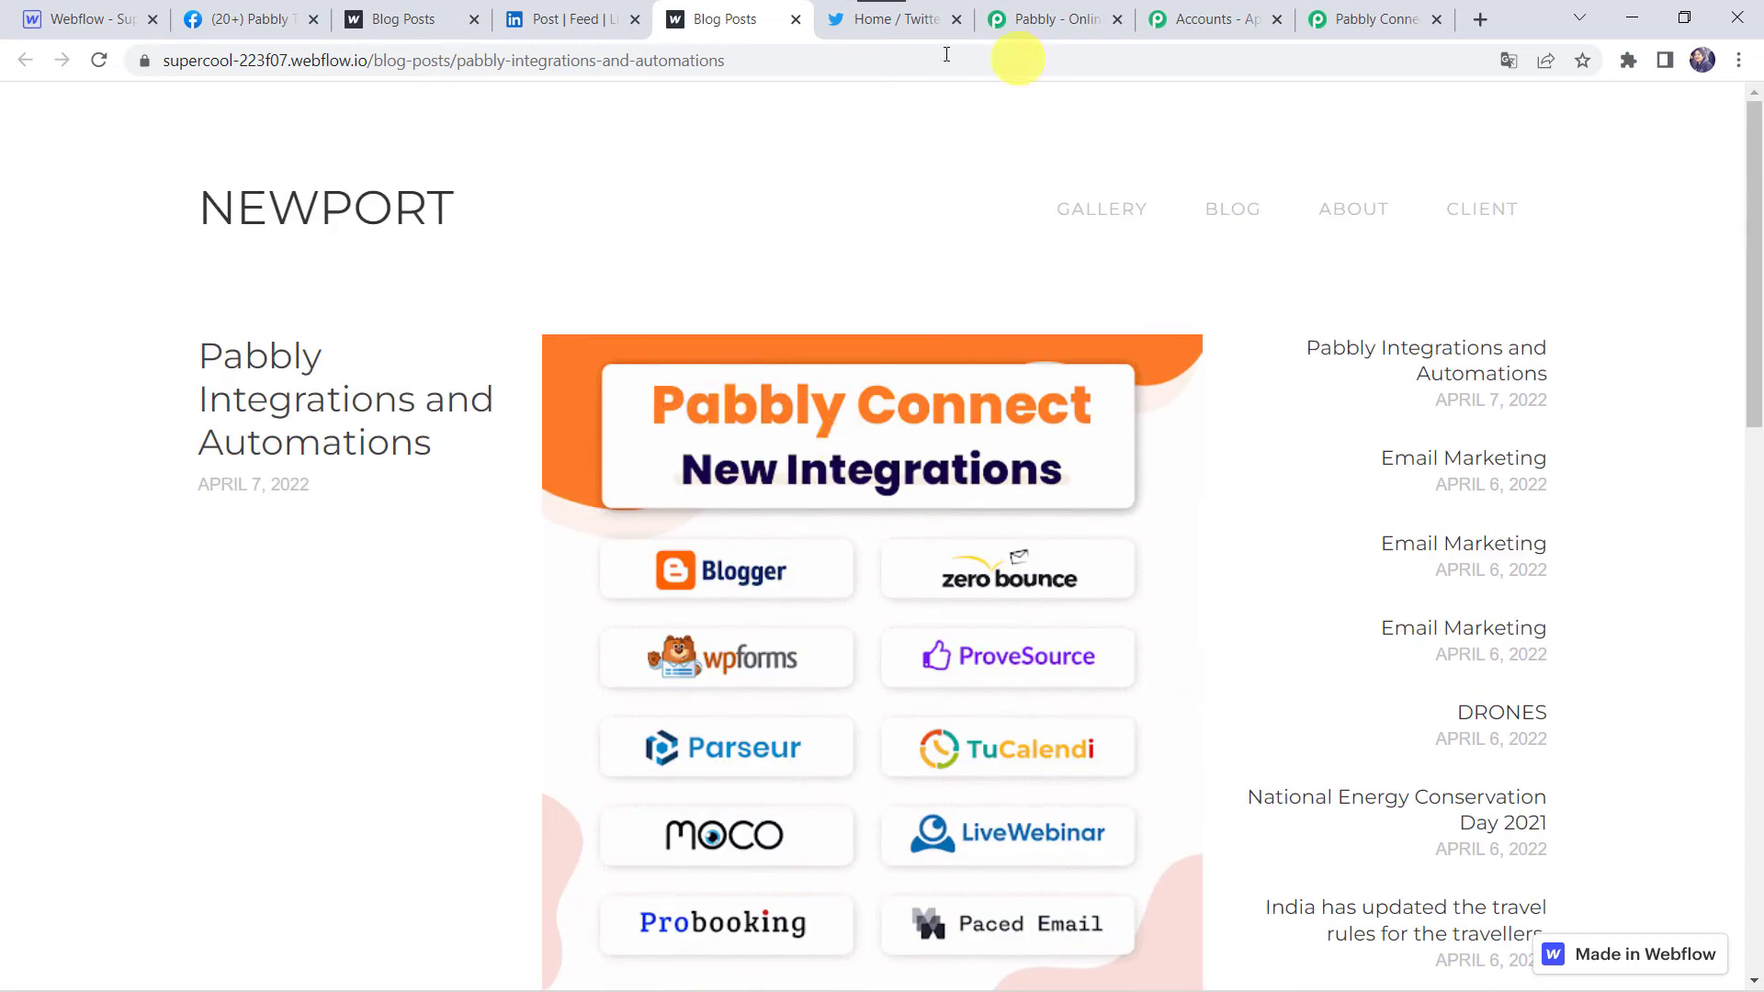
pyautogui.click(1385, 17)
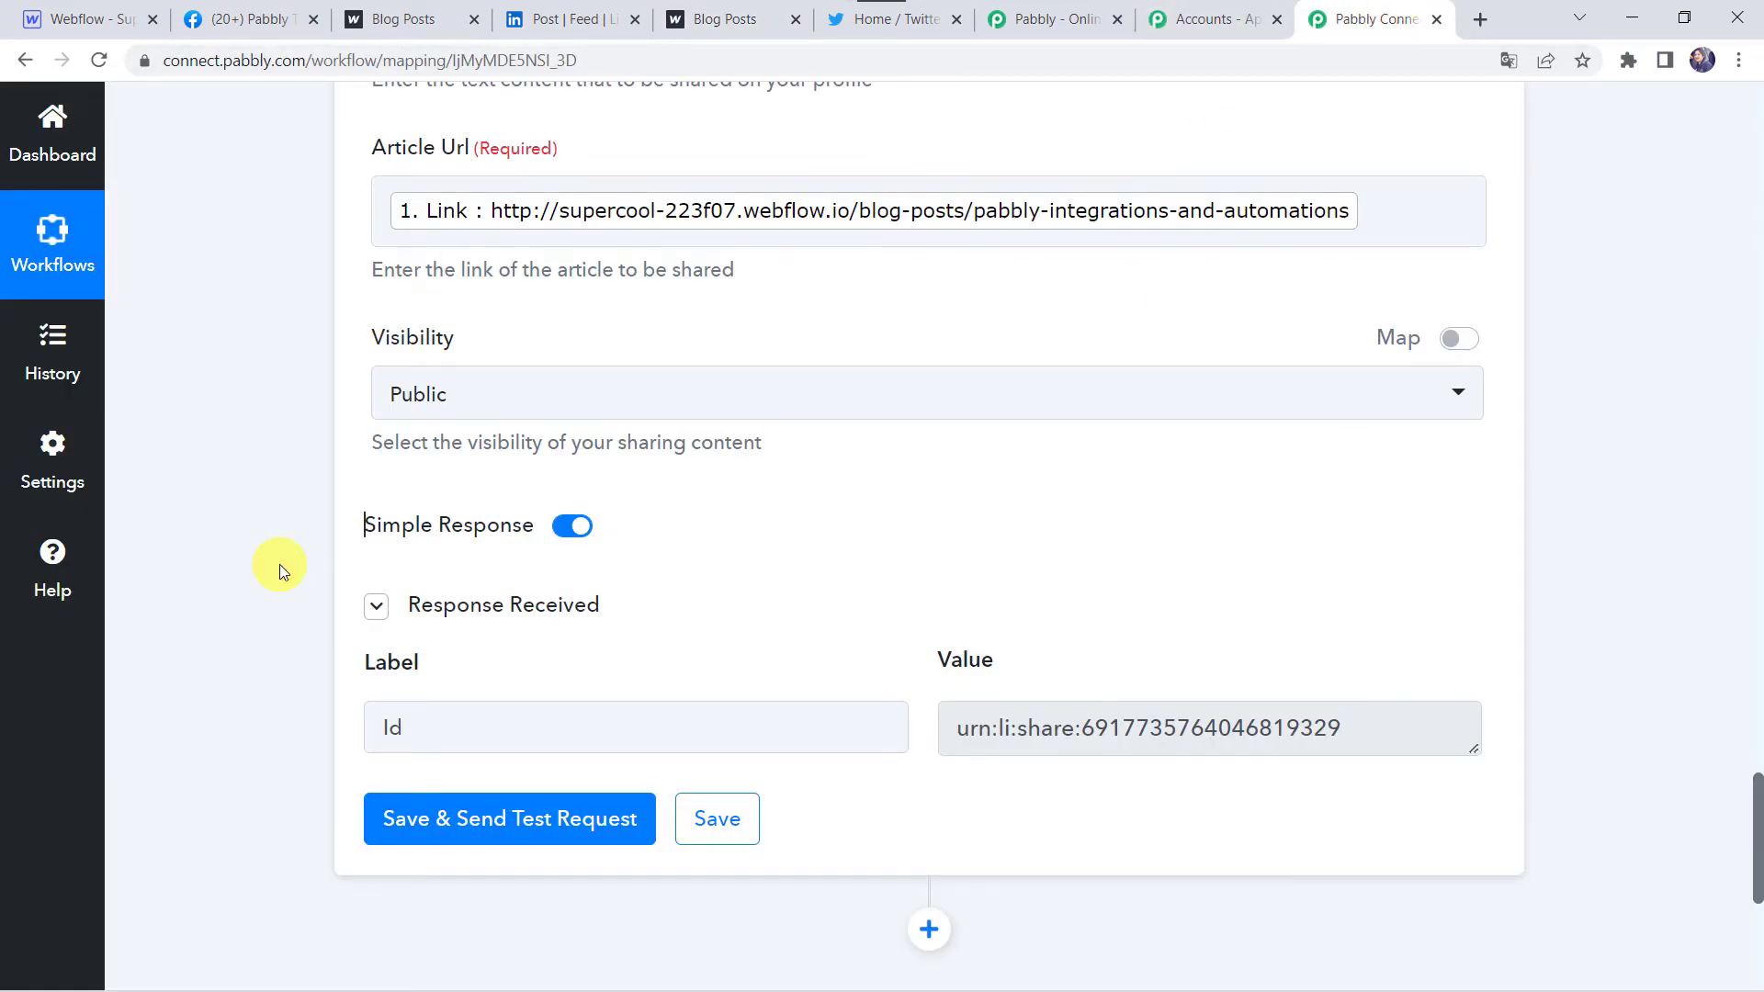
# Add a Twitter action step with the Create Tweet with Media event
pyautogui.scroll(-6, 280, 564)
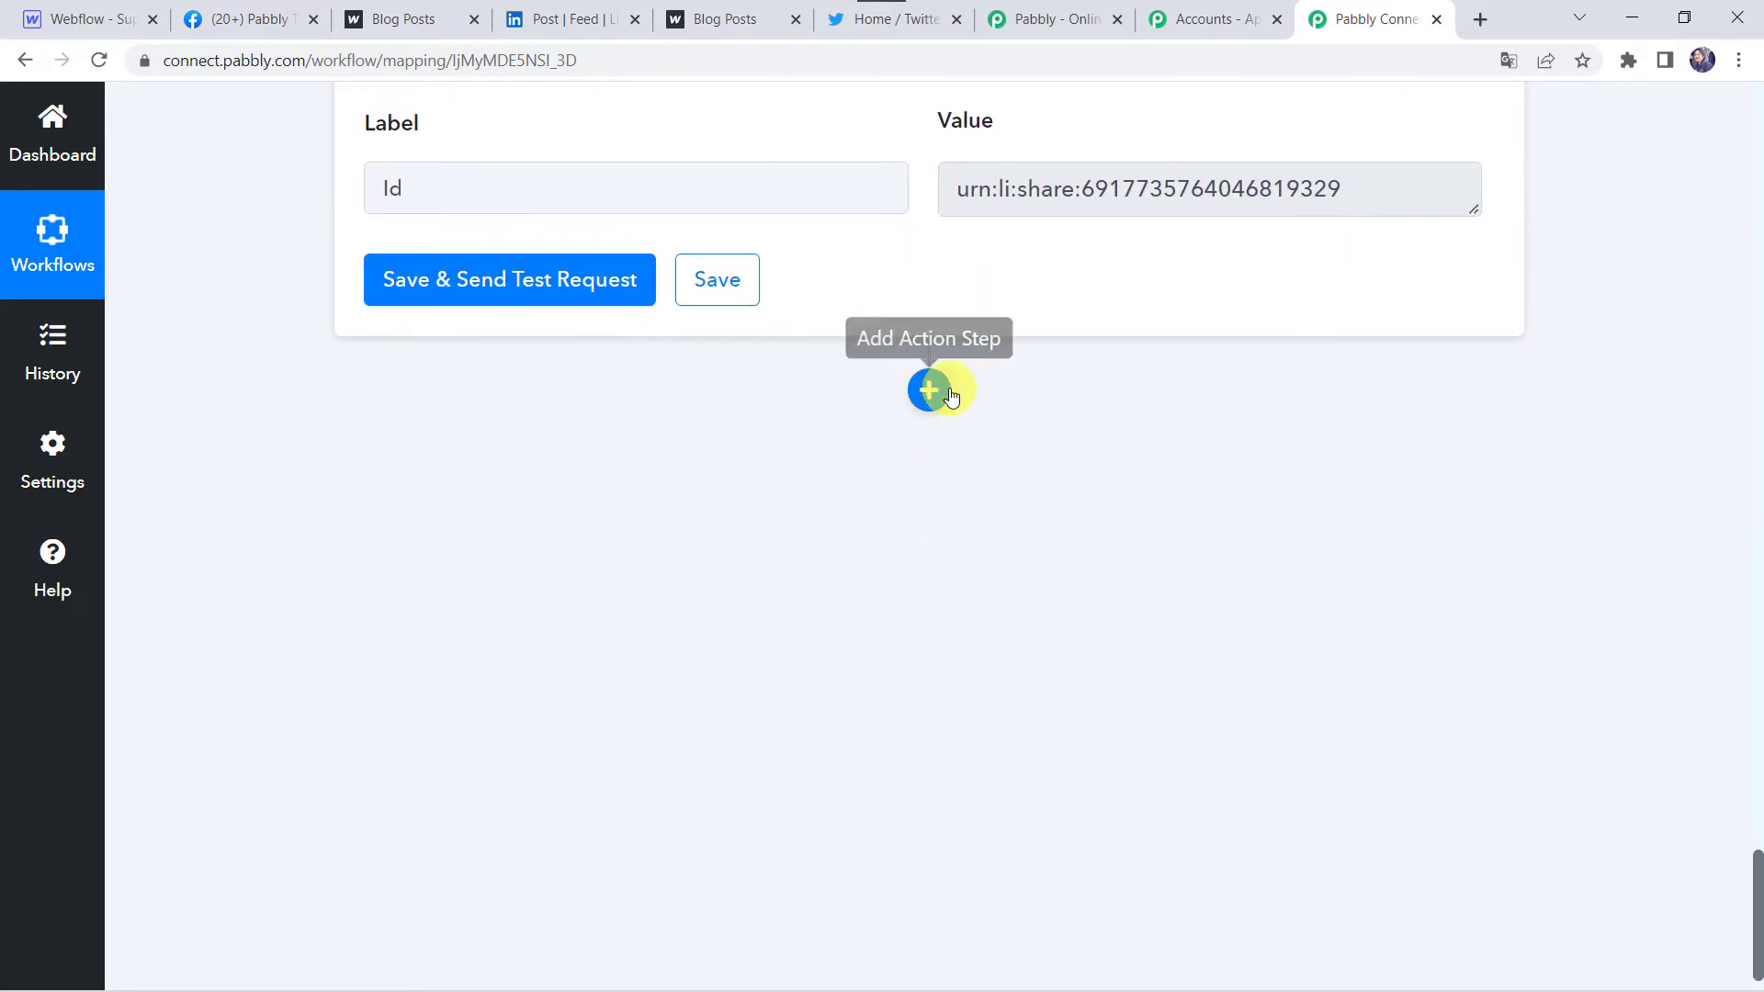
pyautogui.click(934, 393)
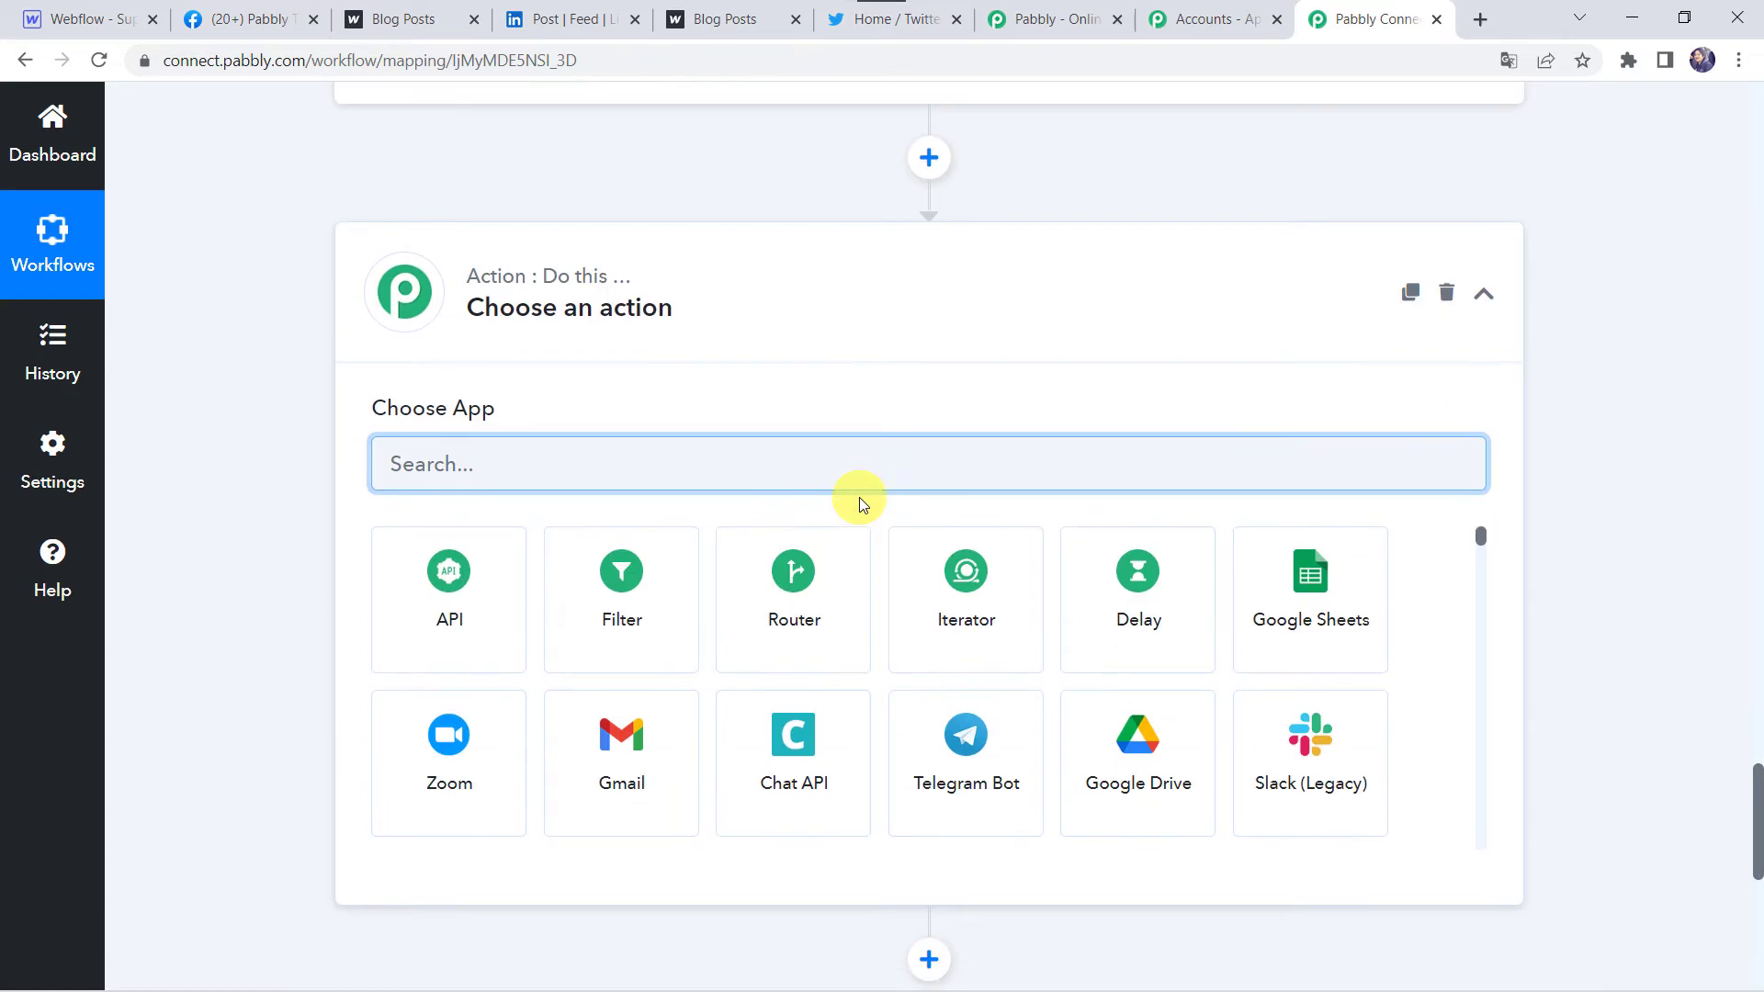
pyautogui.write('twitt')
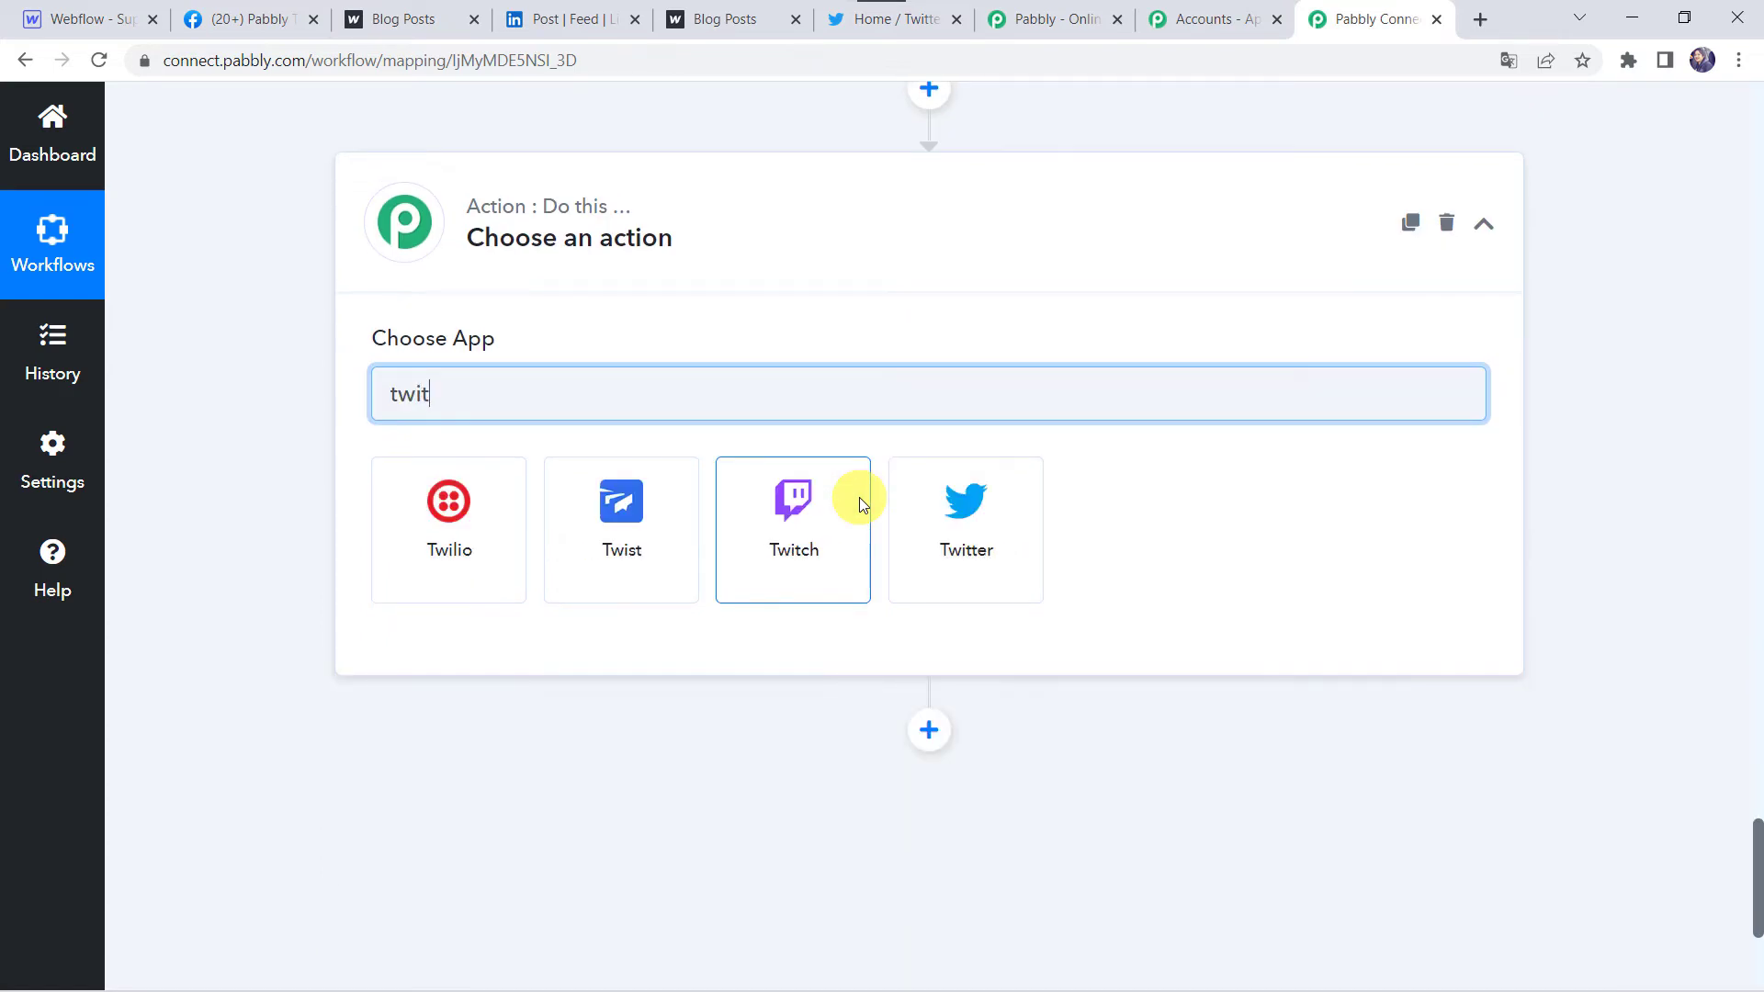
pyautogui.click(445, 522)
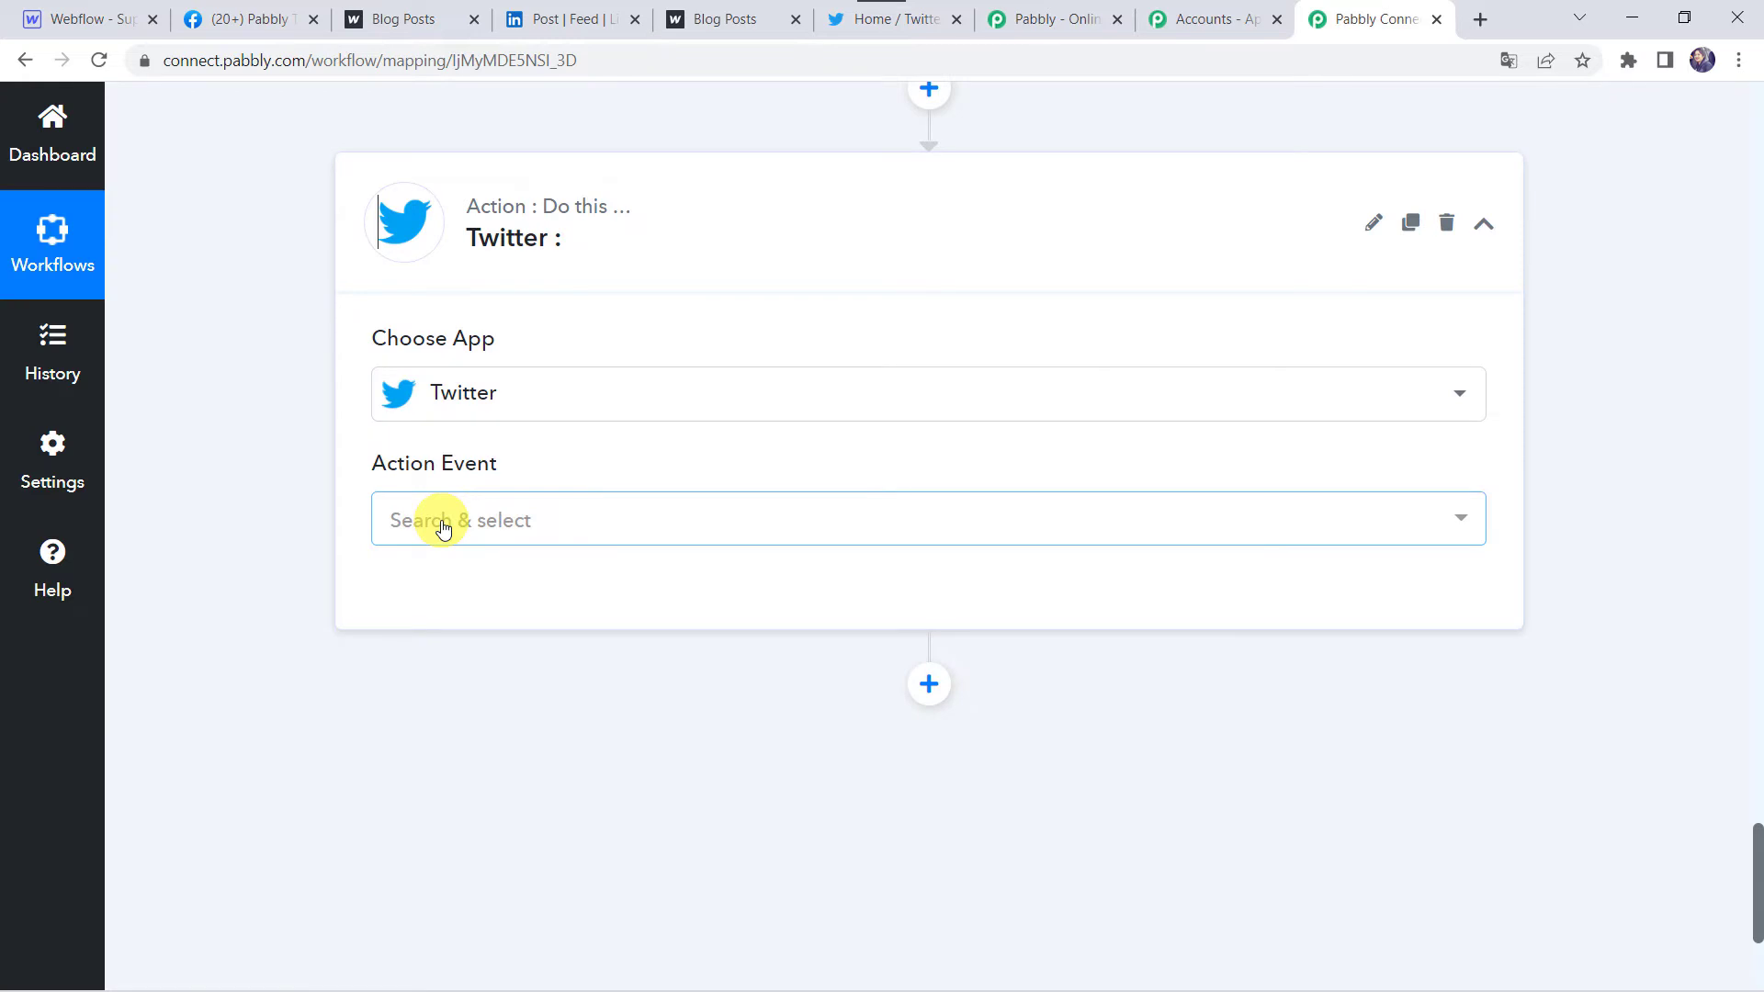
pyautogui.click(441, 520)
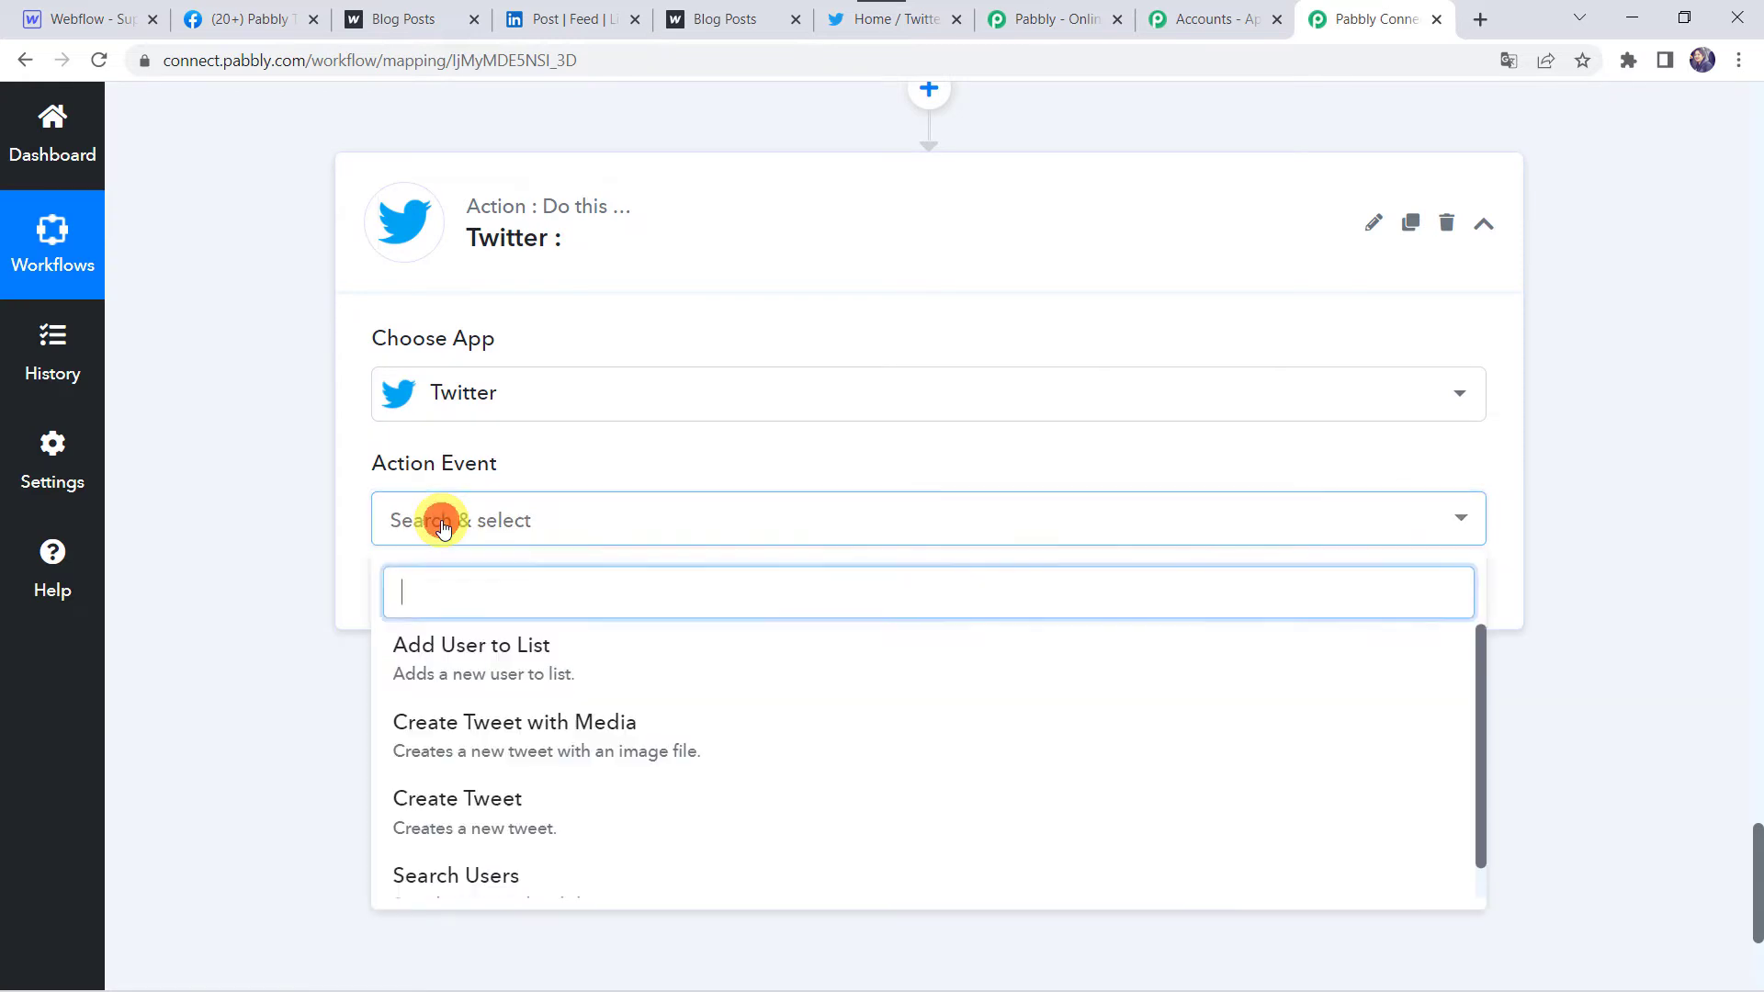
pyautogui.click(590, 748)
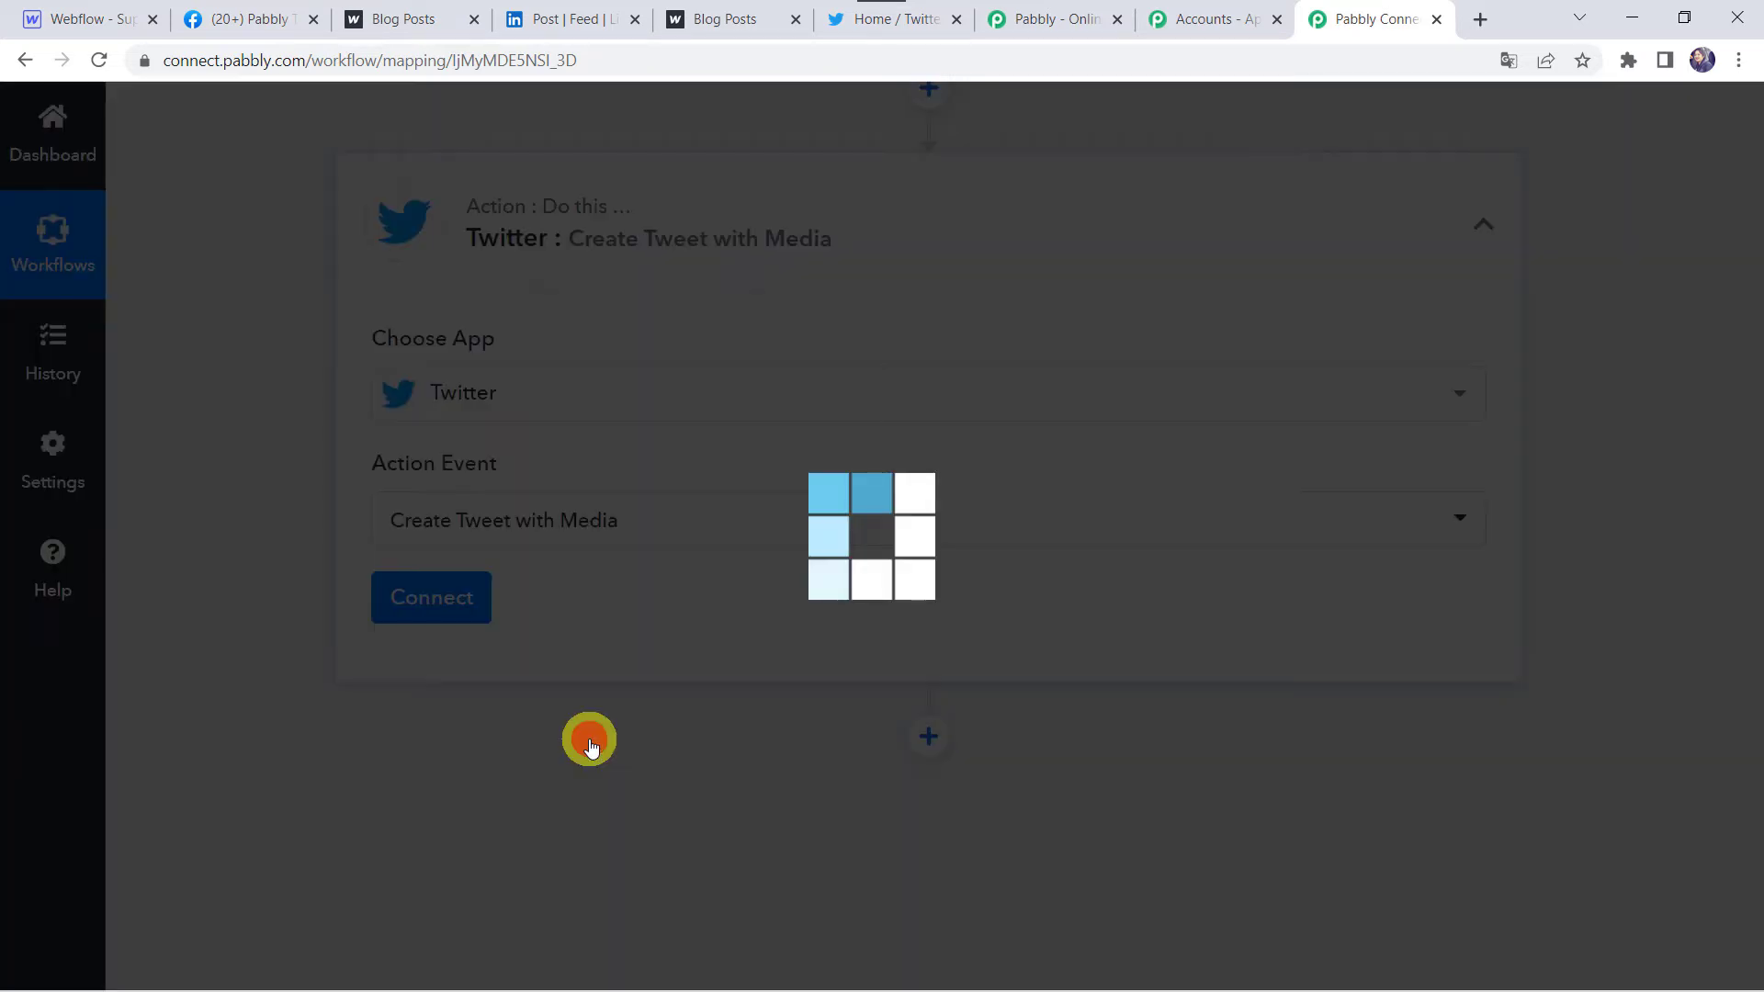
# Add and authorize a new Twitter account connection for the step
pyautogui.click(465, 592)
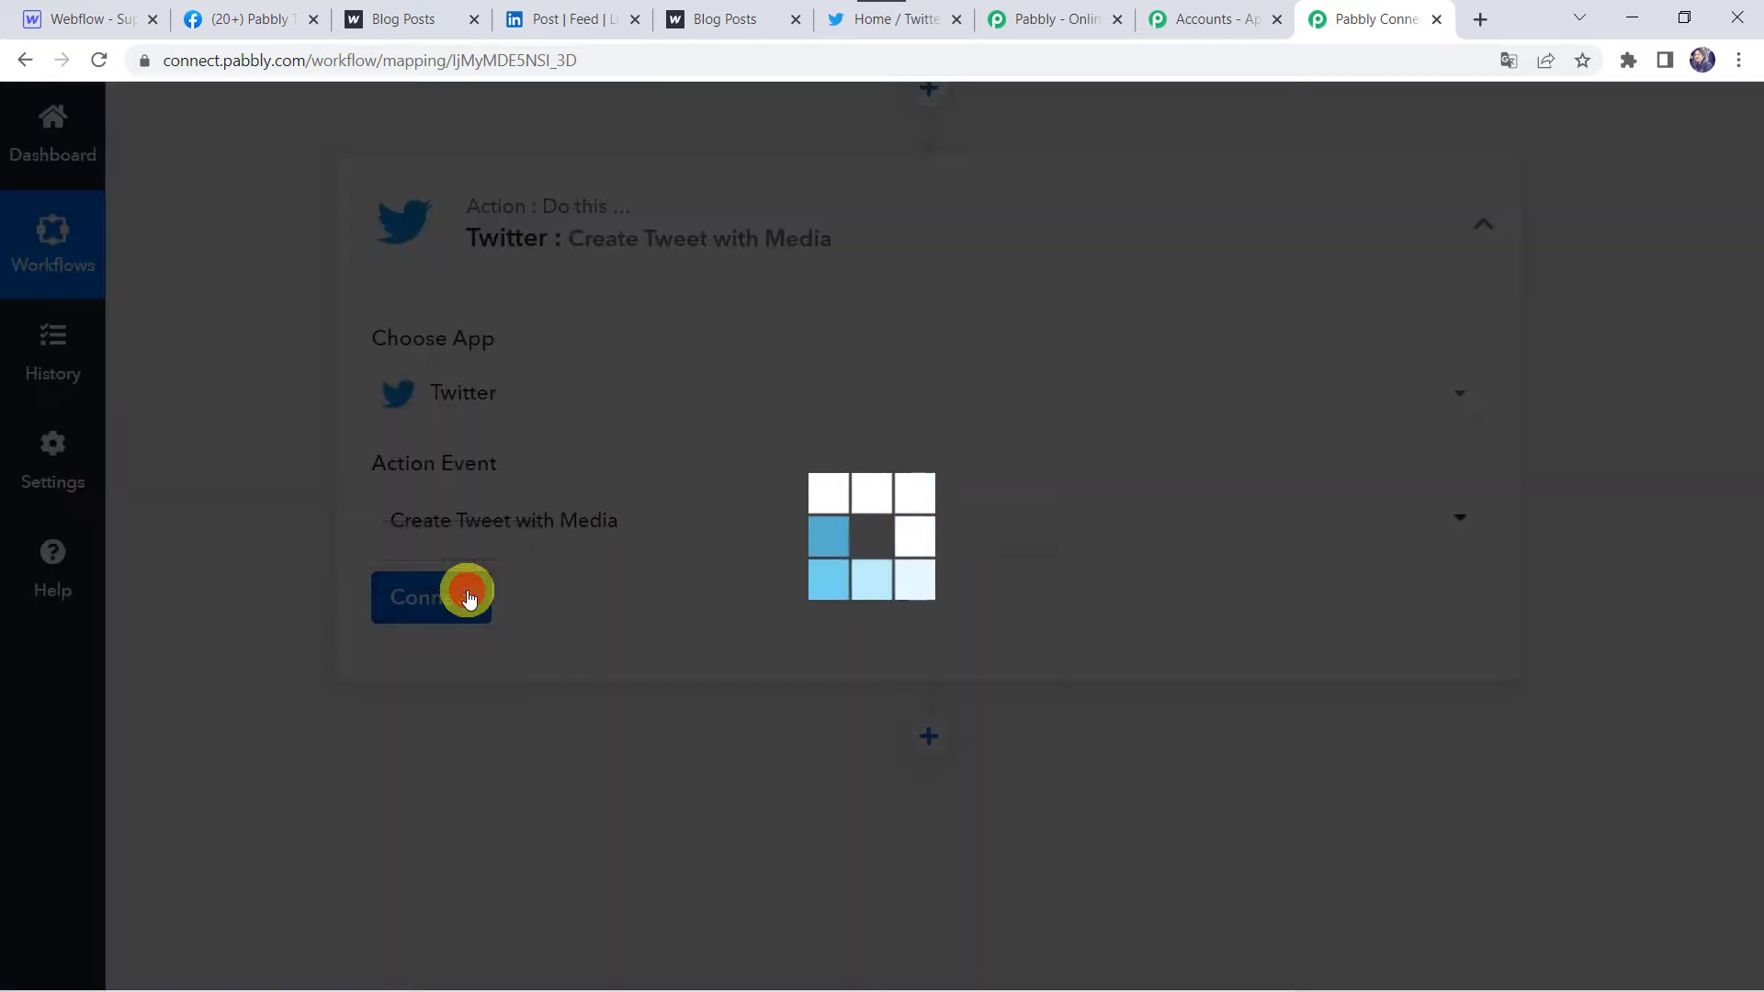
pyautogui.click(935, 394)
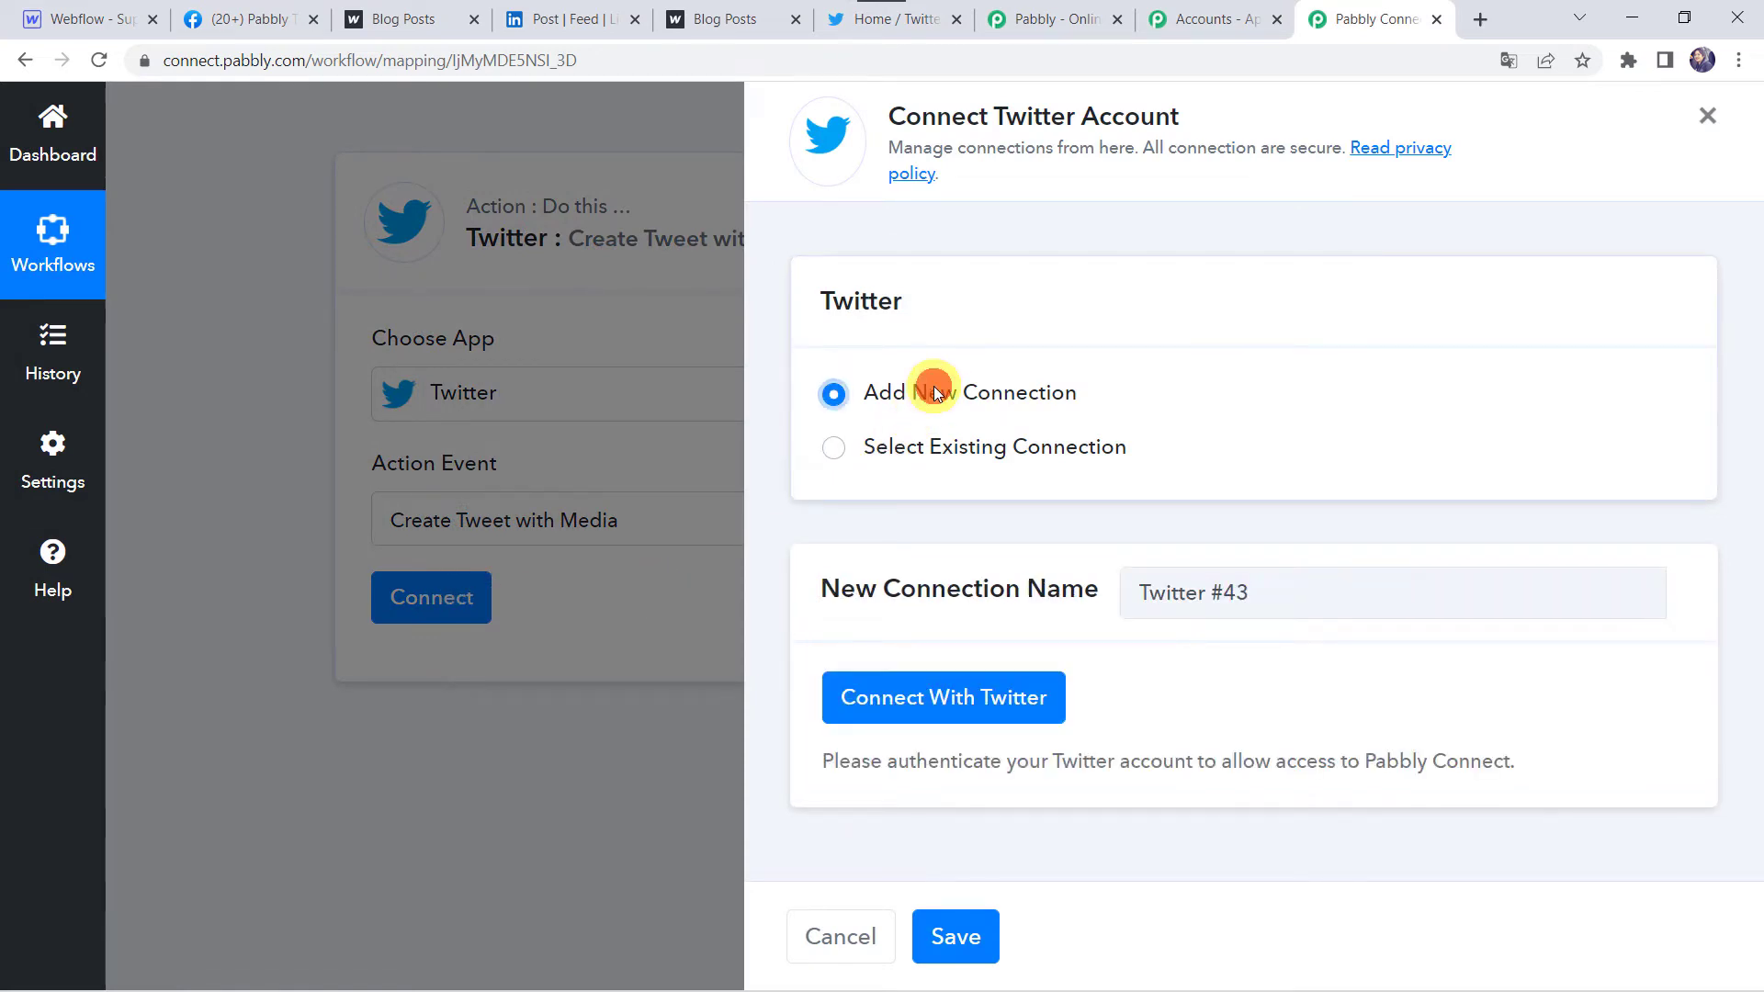
pyautogui.click(928, 706)
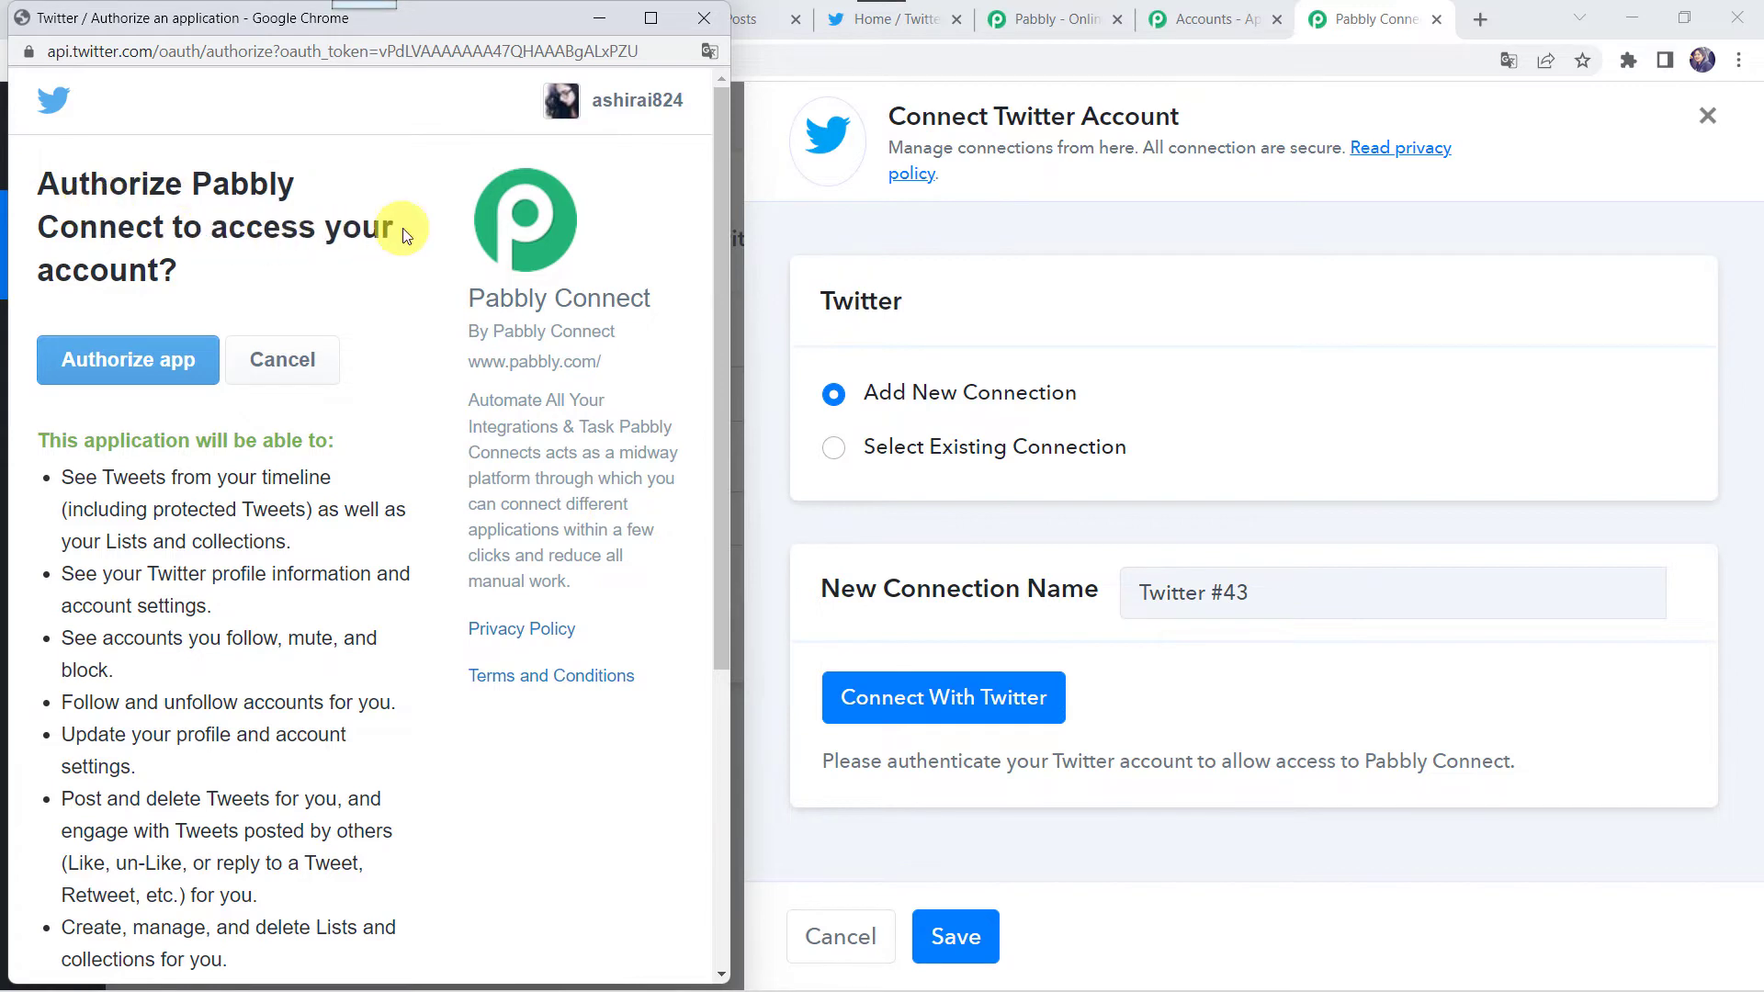
pyautogui.click(130, 362)
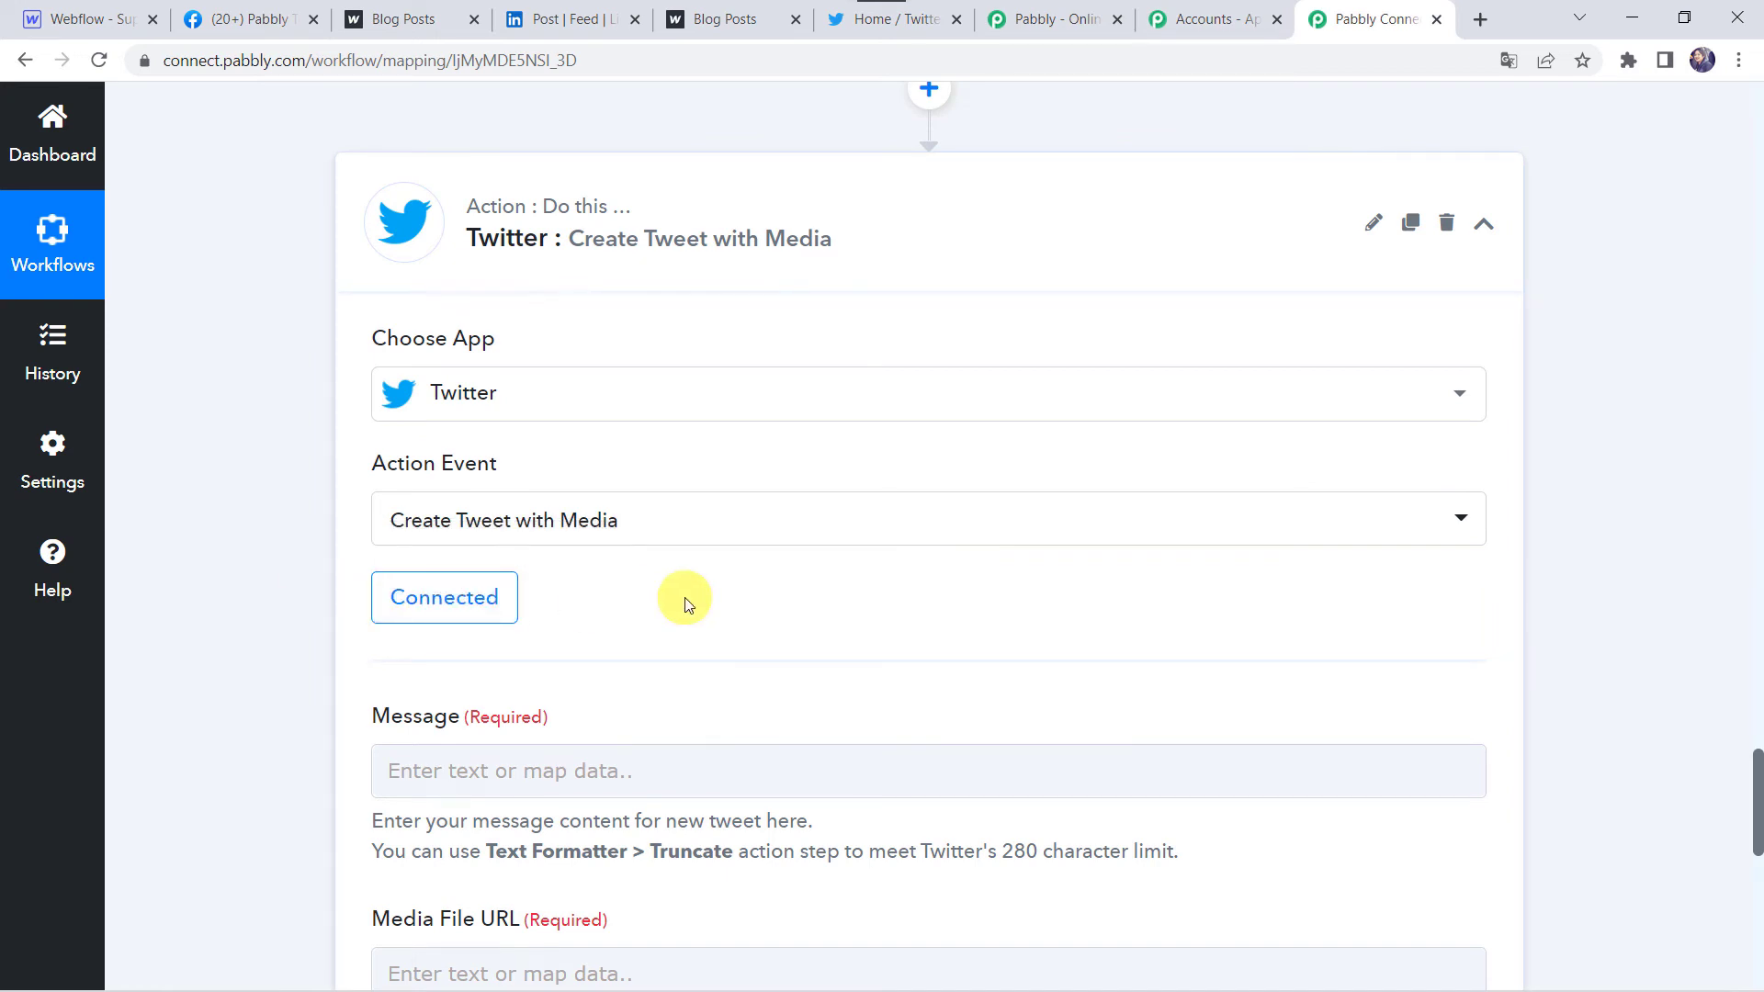
pyautogui.scroll(-3, 686, 602)
# Paste the greeting into the tweet Message and add the Webflow post Name
pyautogui.click(442, 476)
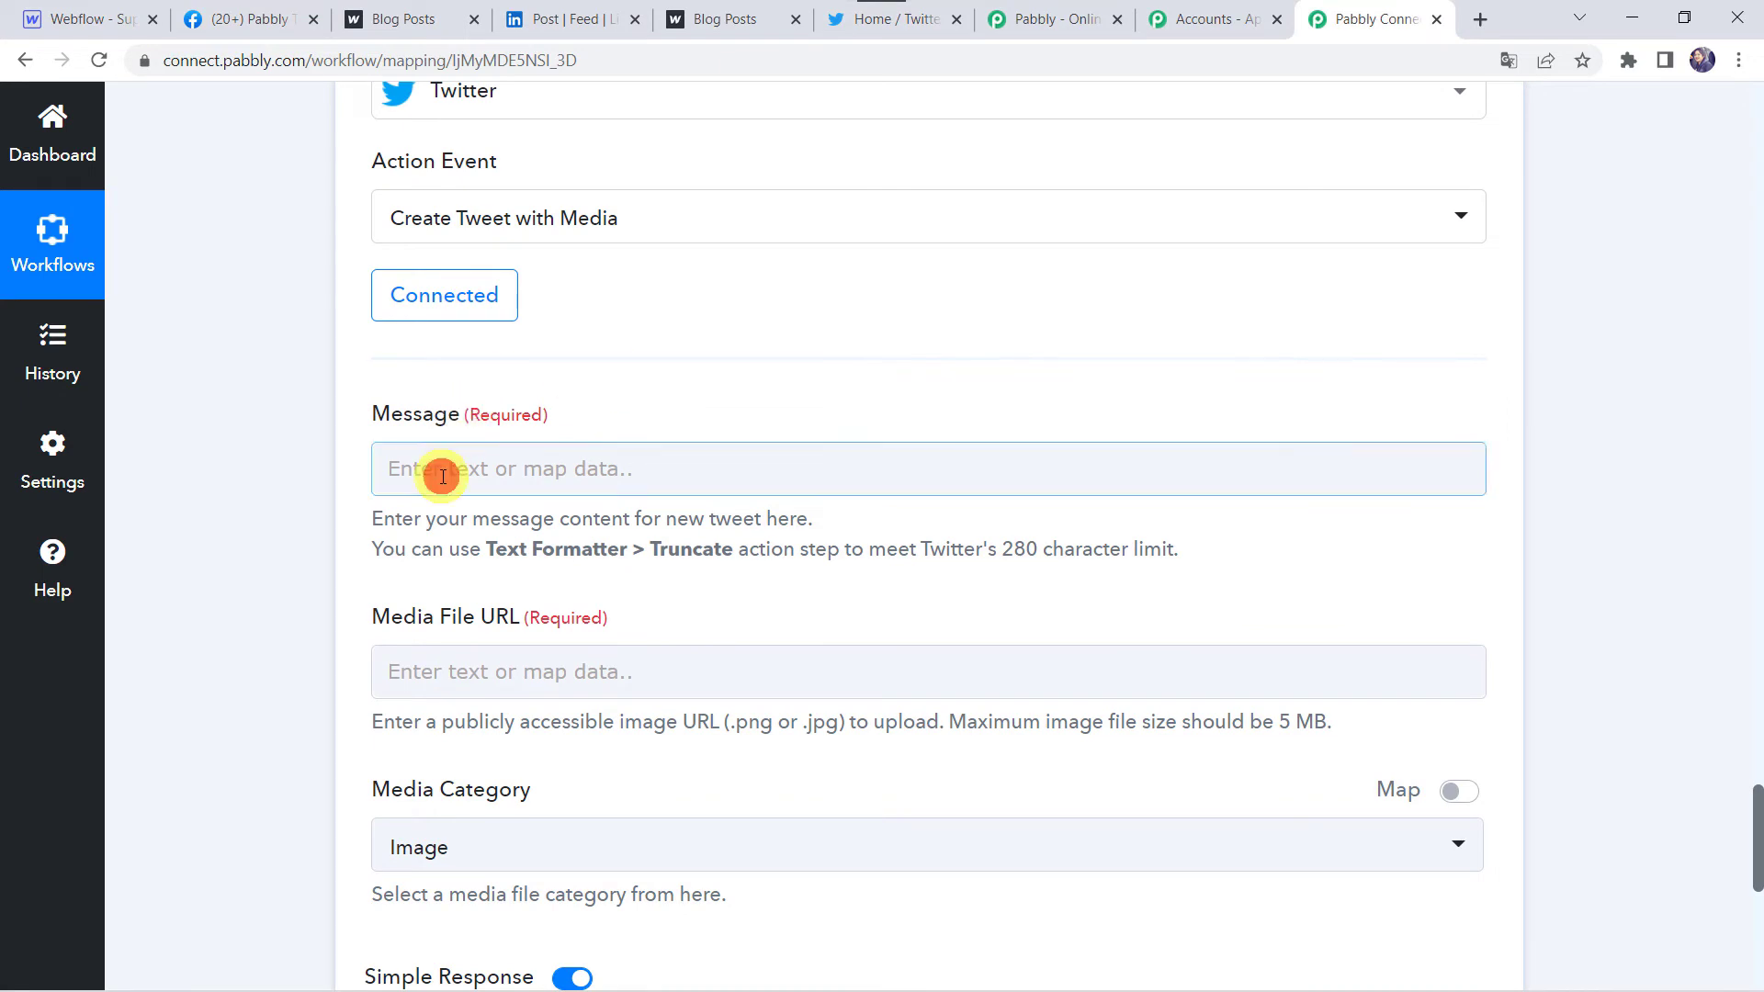
pyautogui.write('Hey Guys, Check out our new blog')
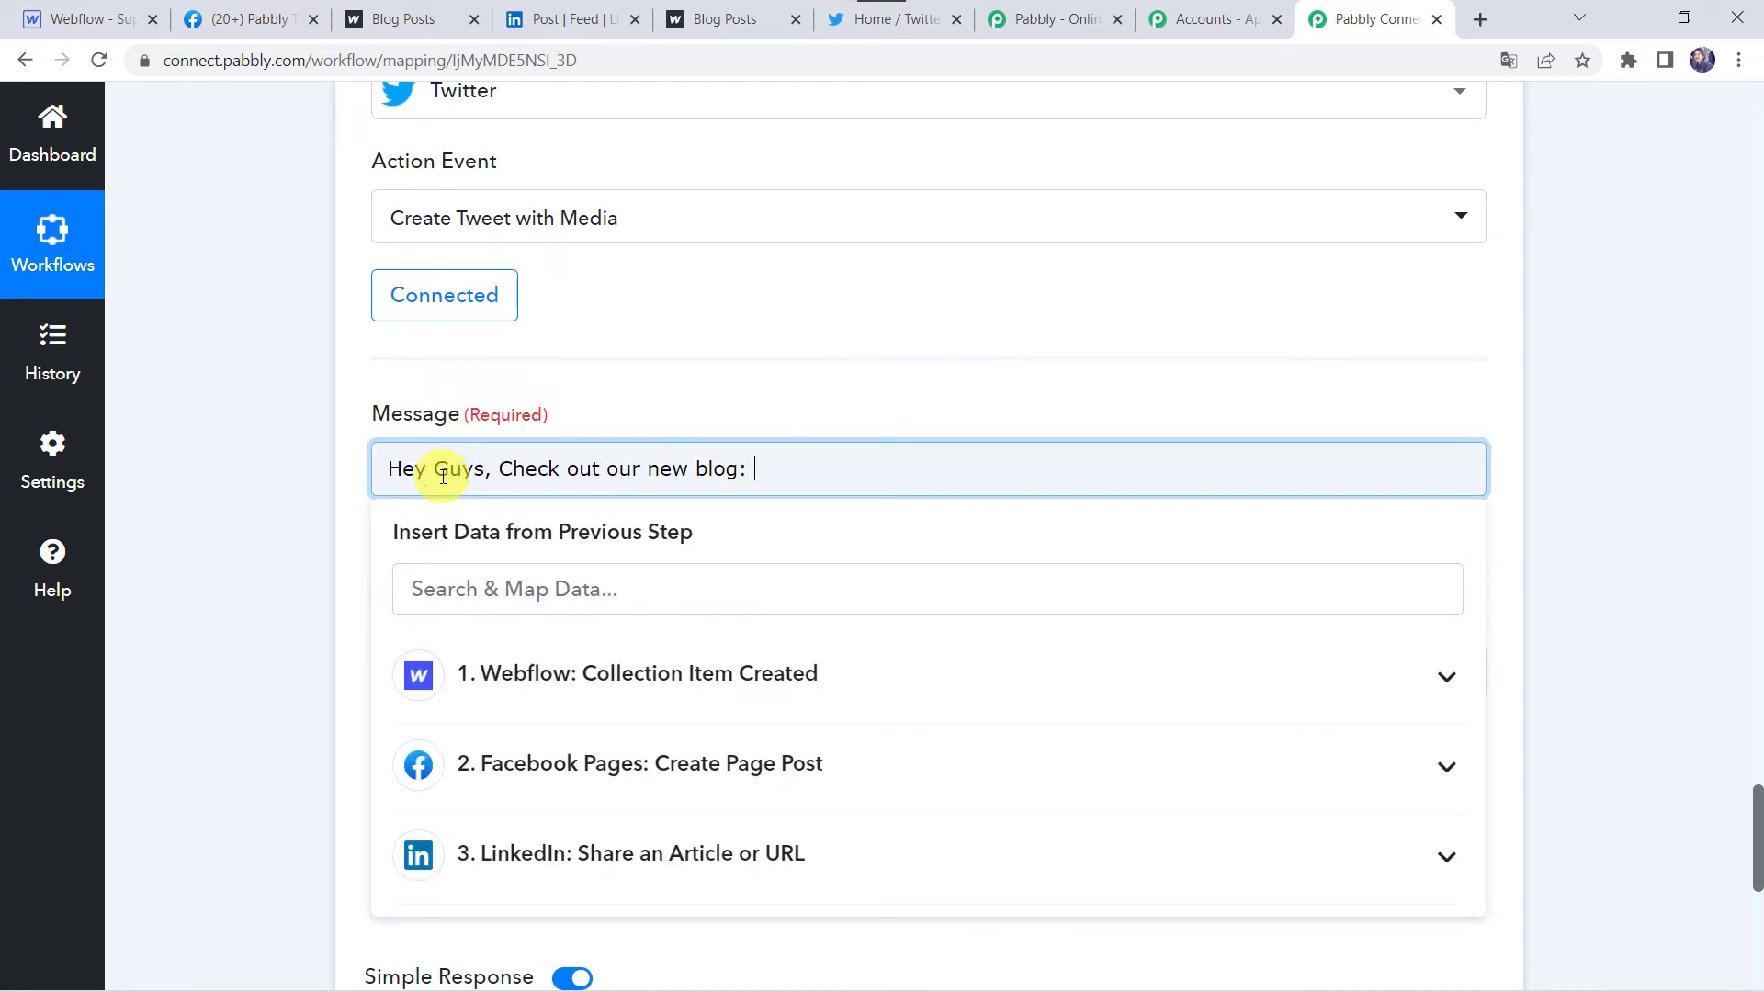
pyautogui.click(558, 691)
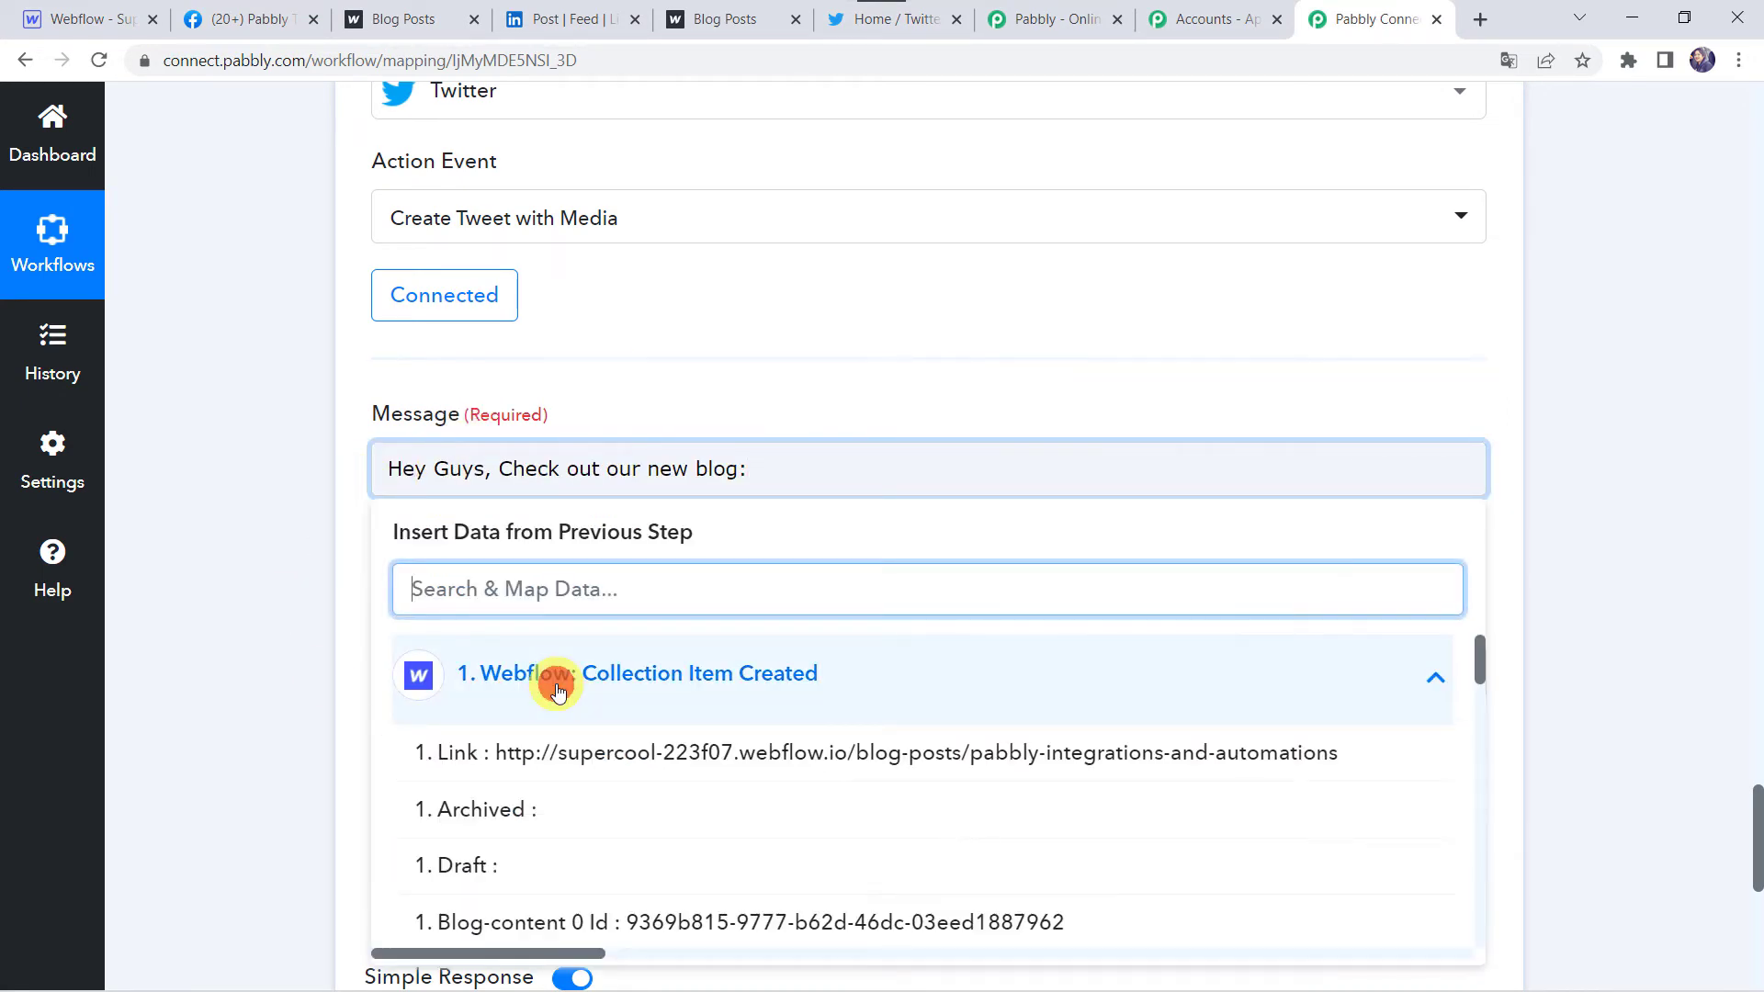
pyautogui.write('na')
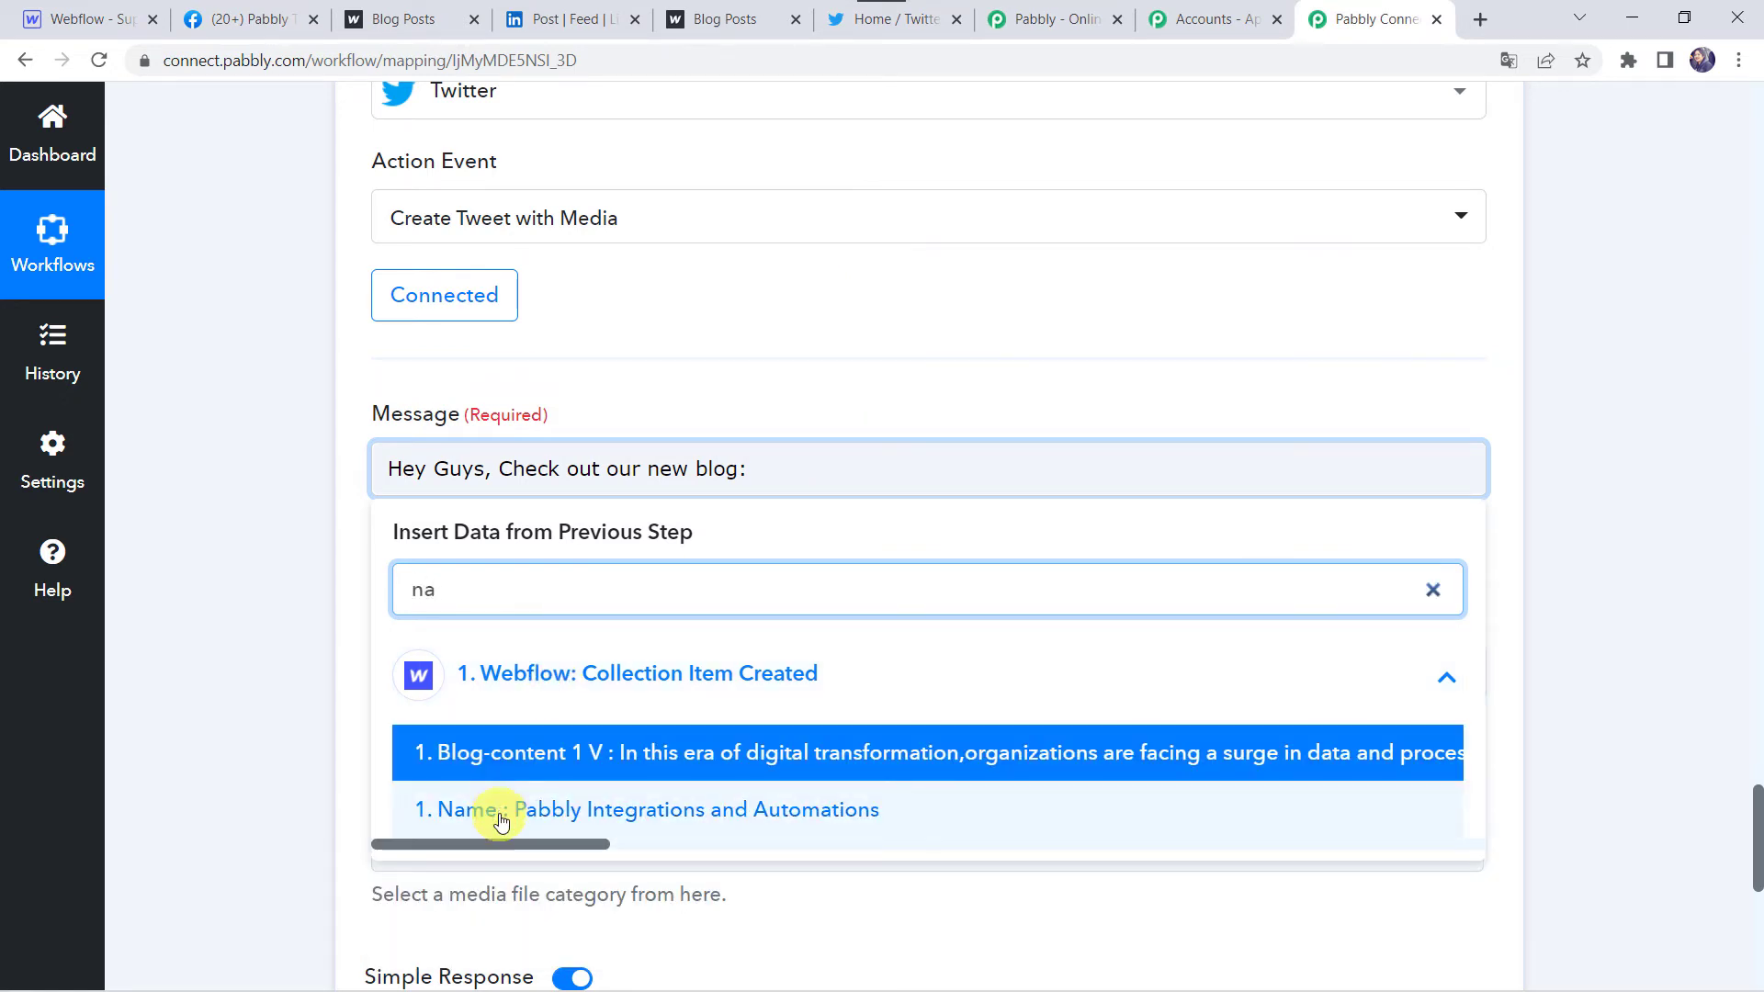
pyautogui.click(565, 810)
pyautogui.click(252, 588)
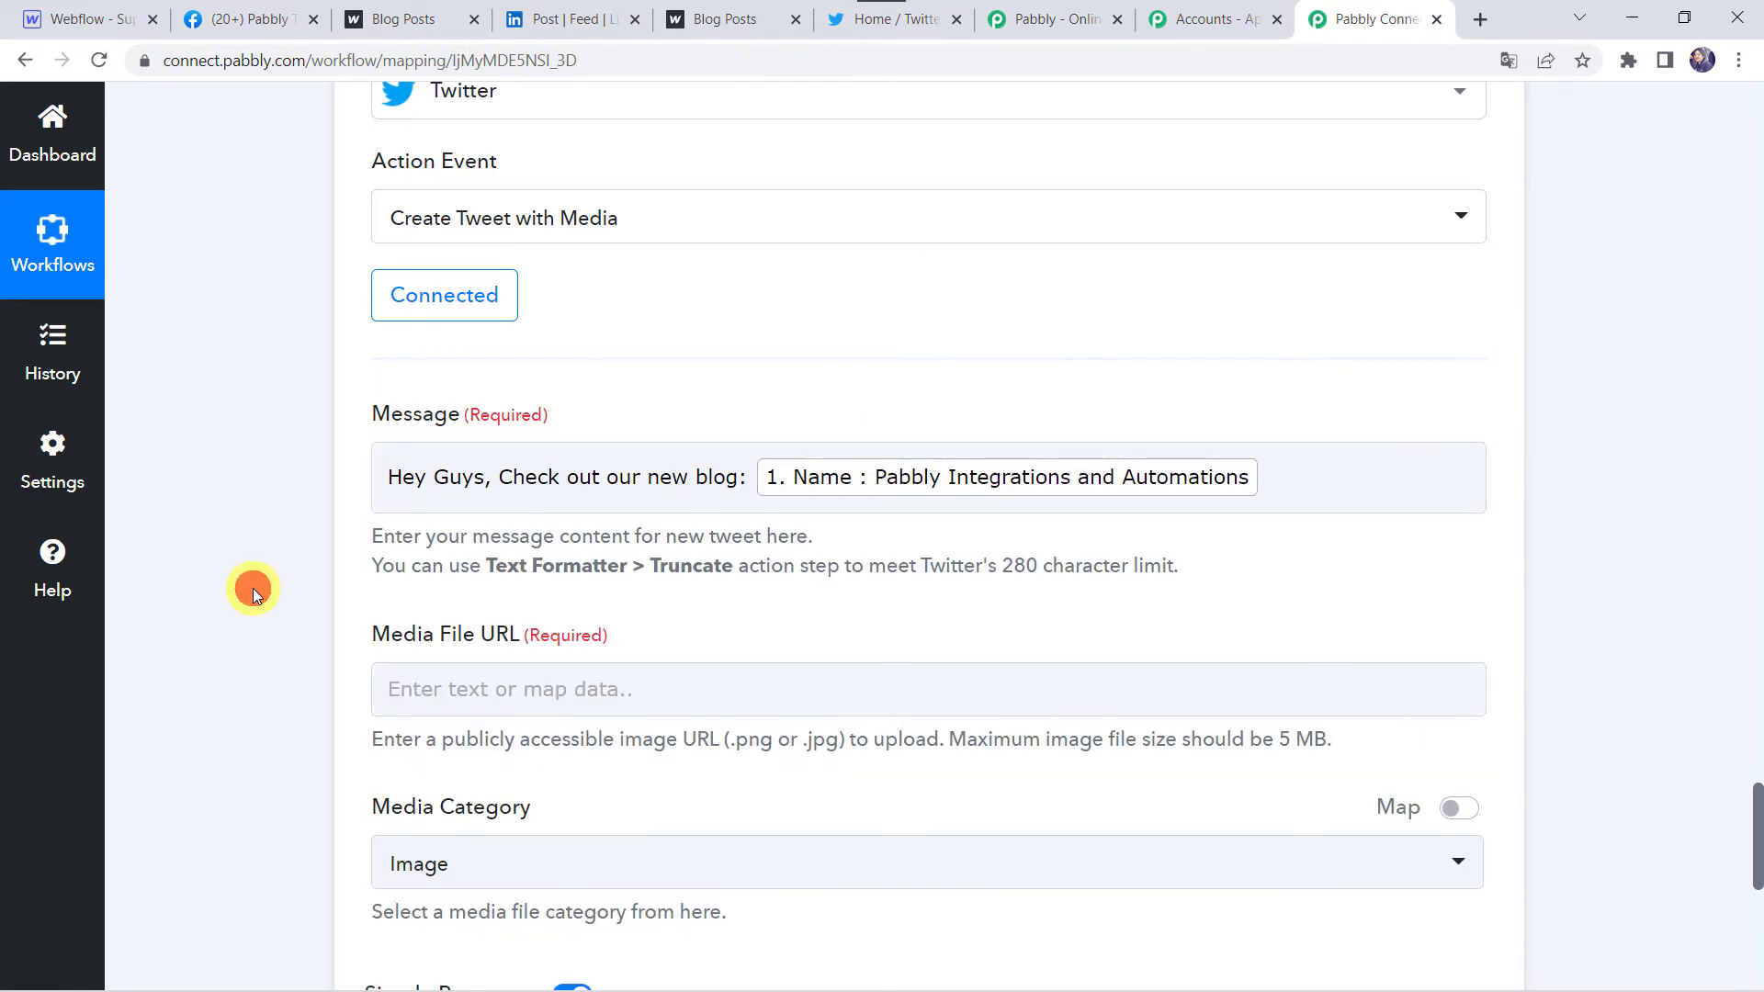
# Add the Webflow post Link on a new line of the Message
pyautogui.scroll(-1, 252, 588)
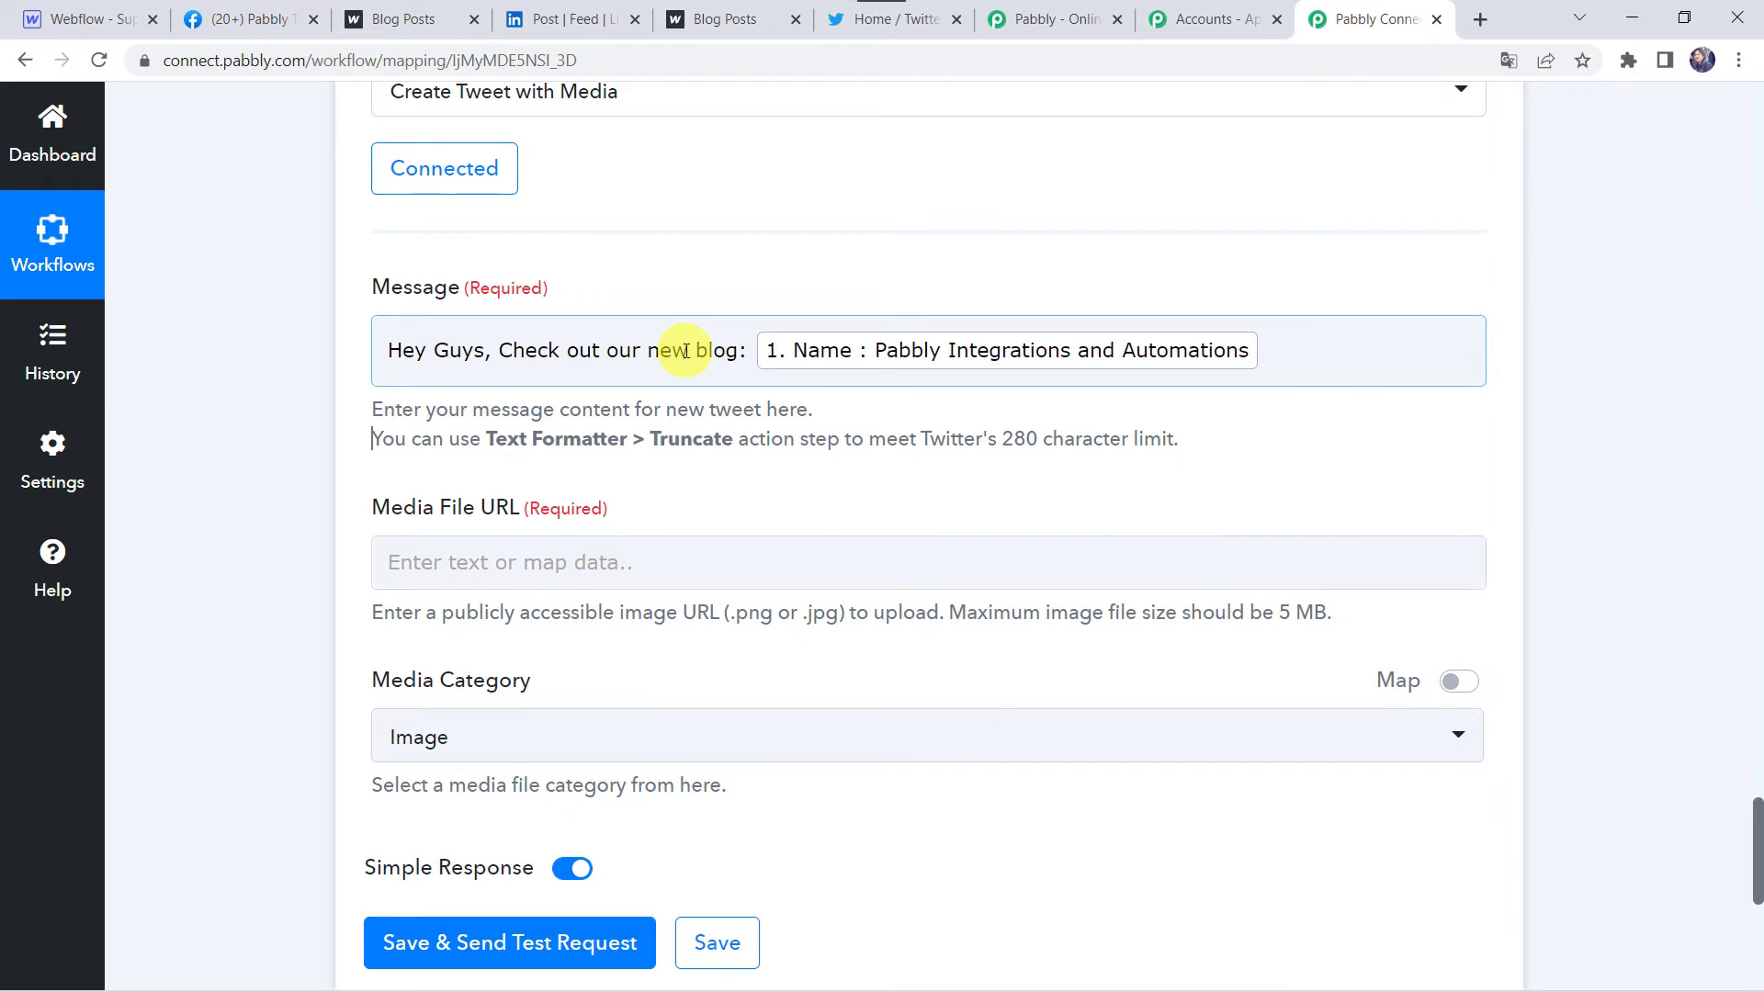
pyautogui.click(1309, 355)
pyautogui.press('Return')
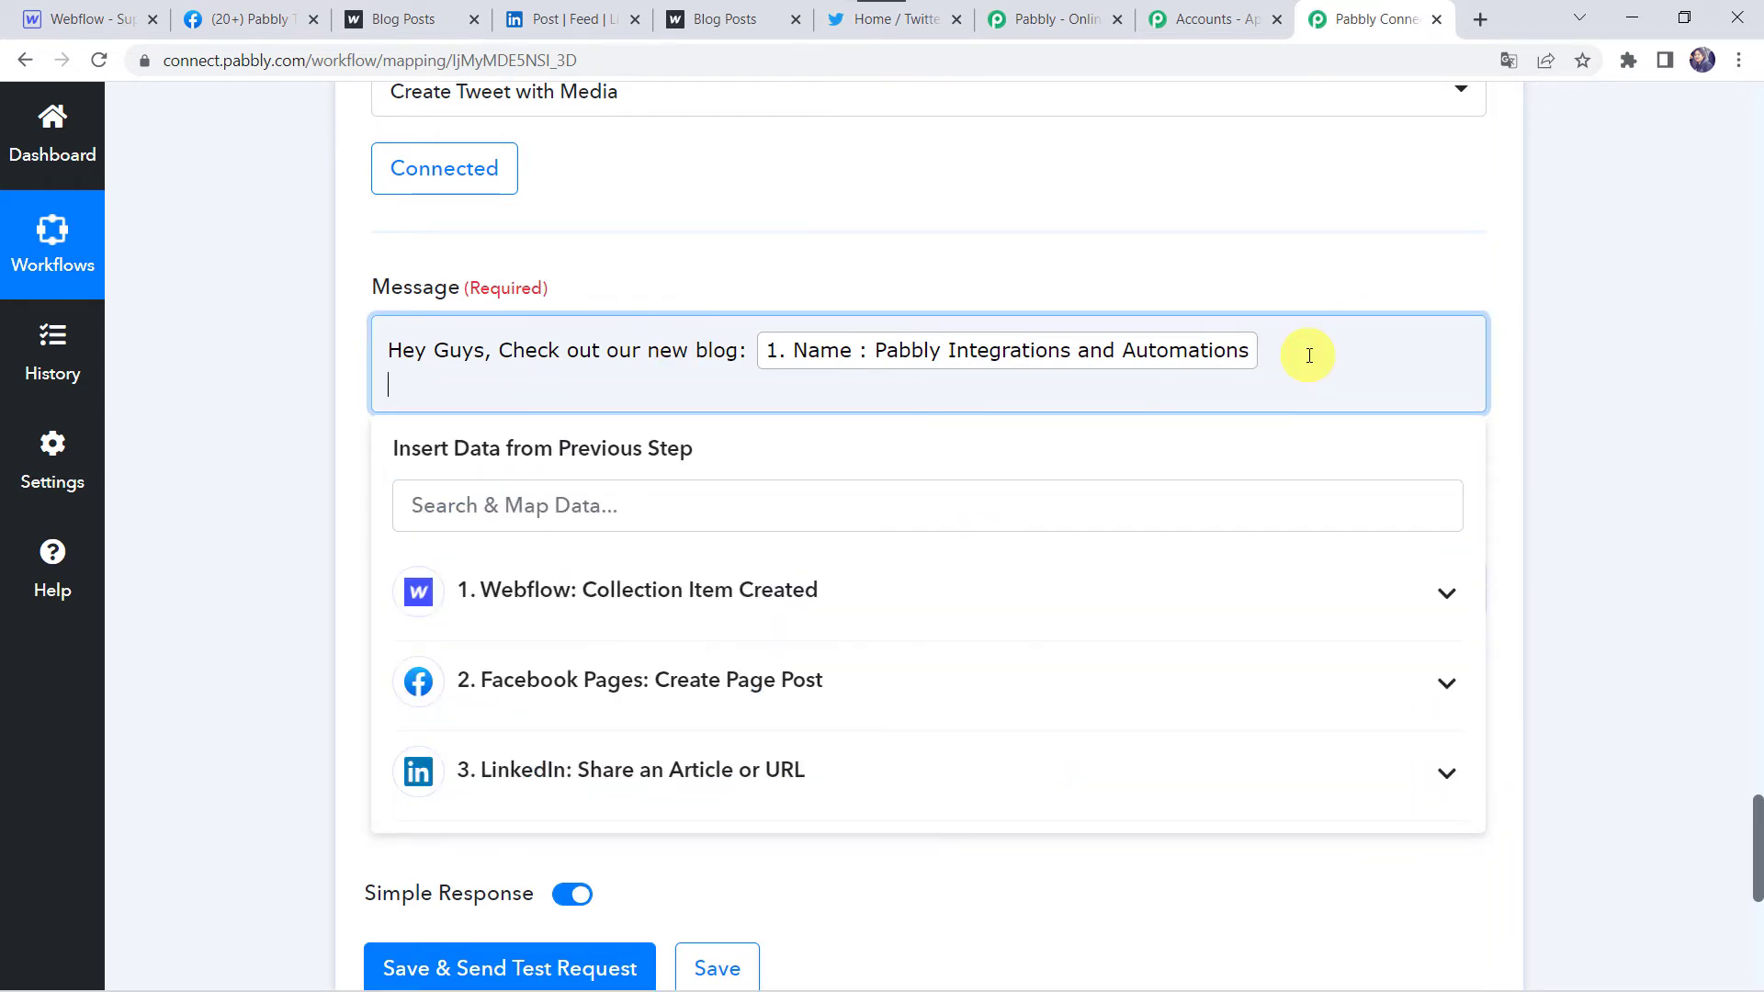
pyautogui.click(656, 557)
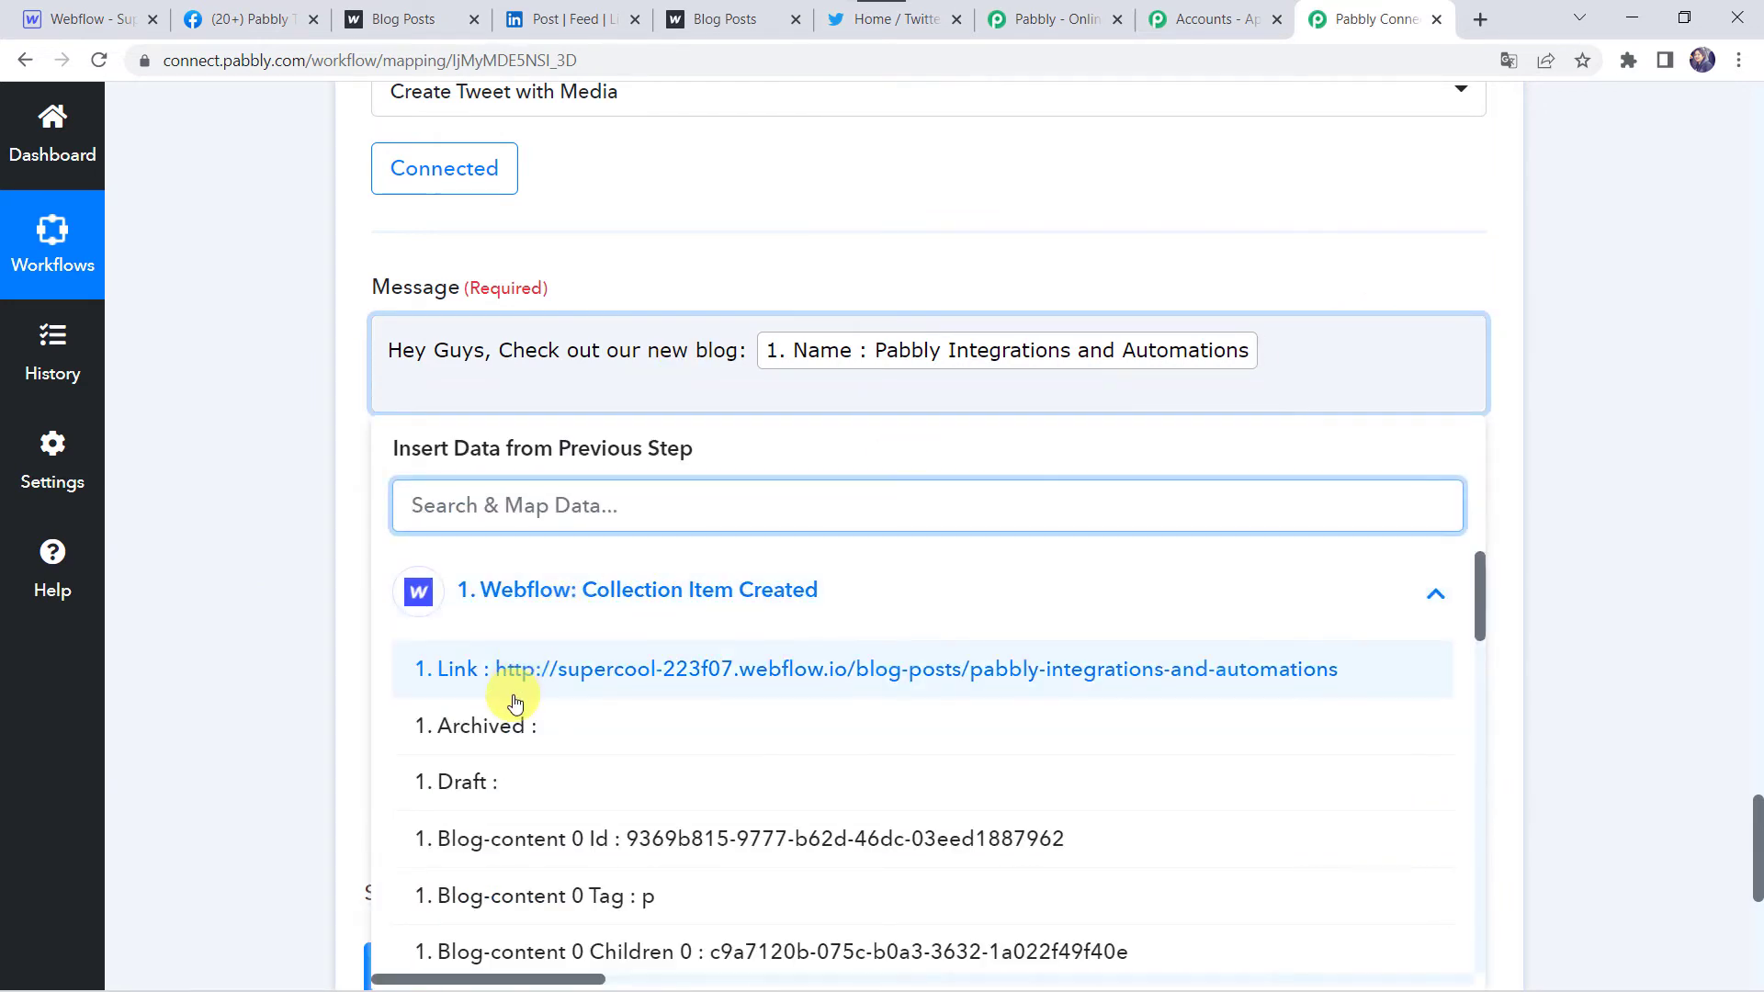
pyautogui.click(459, 685)
pyautogui.click(316, 625)
# Map the post's Main-image Url to the Media File URL field
pyautogui.scroll(-1, 316, 626)
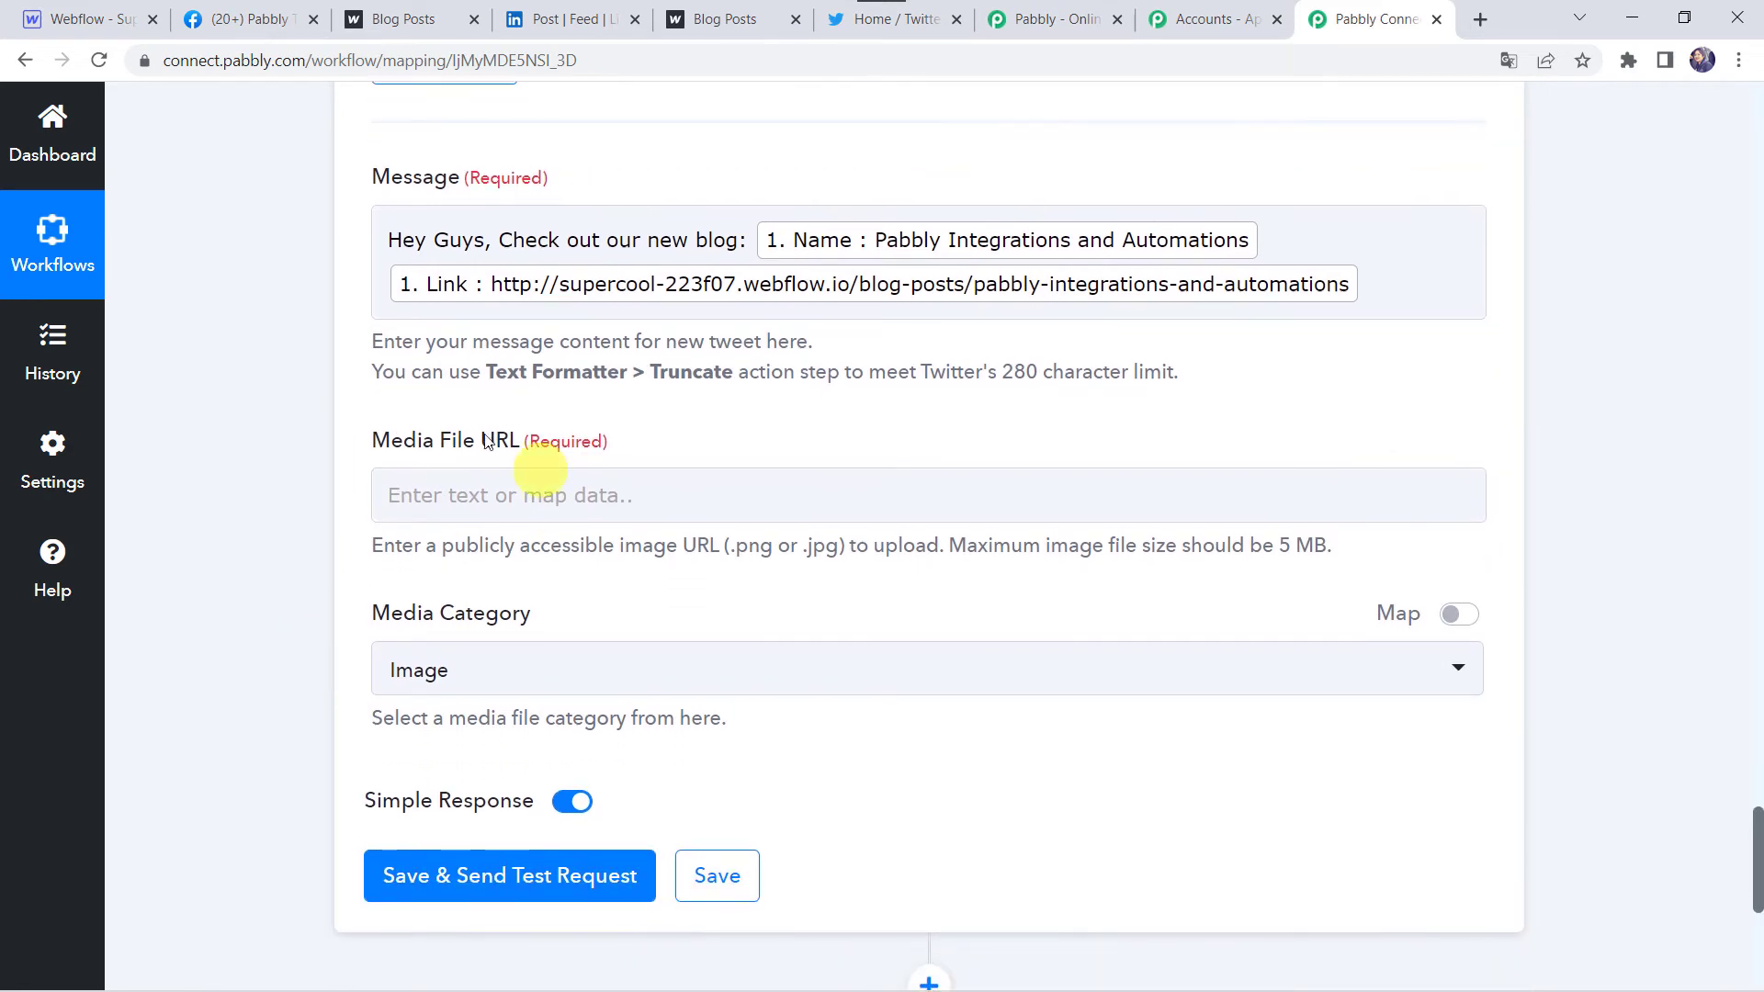
pyautogui.click(465, 496)
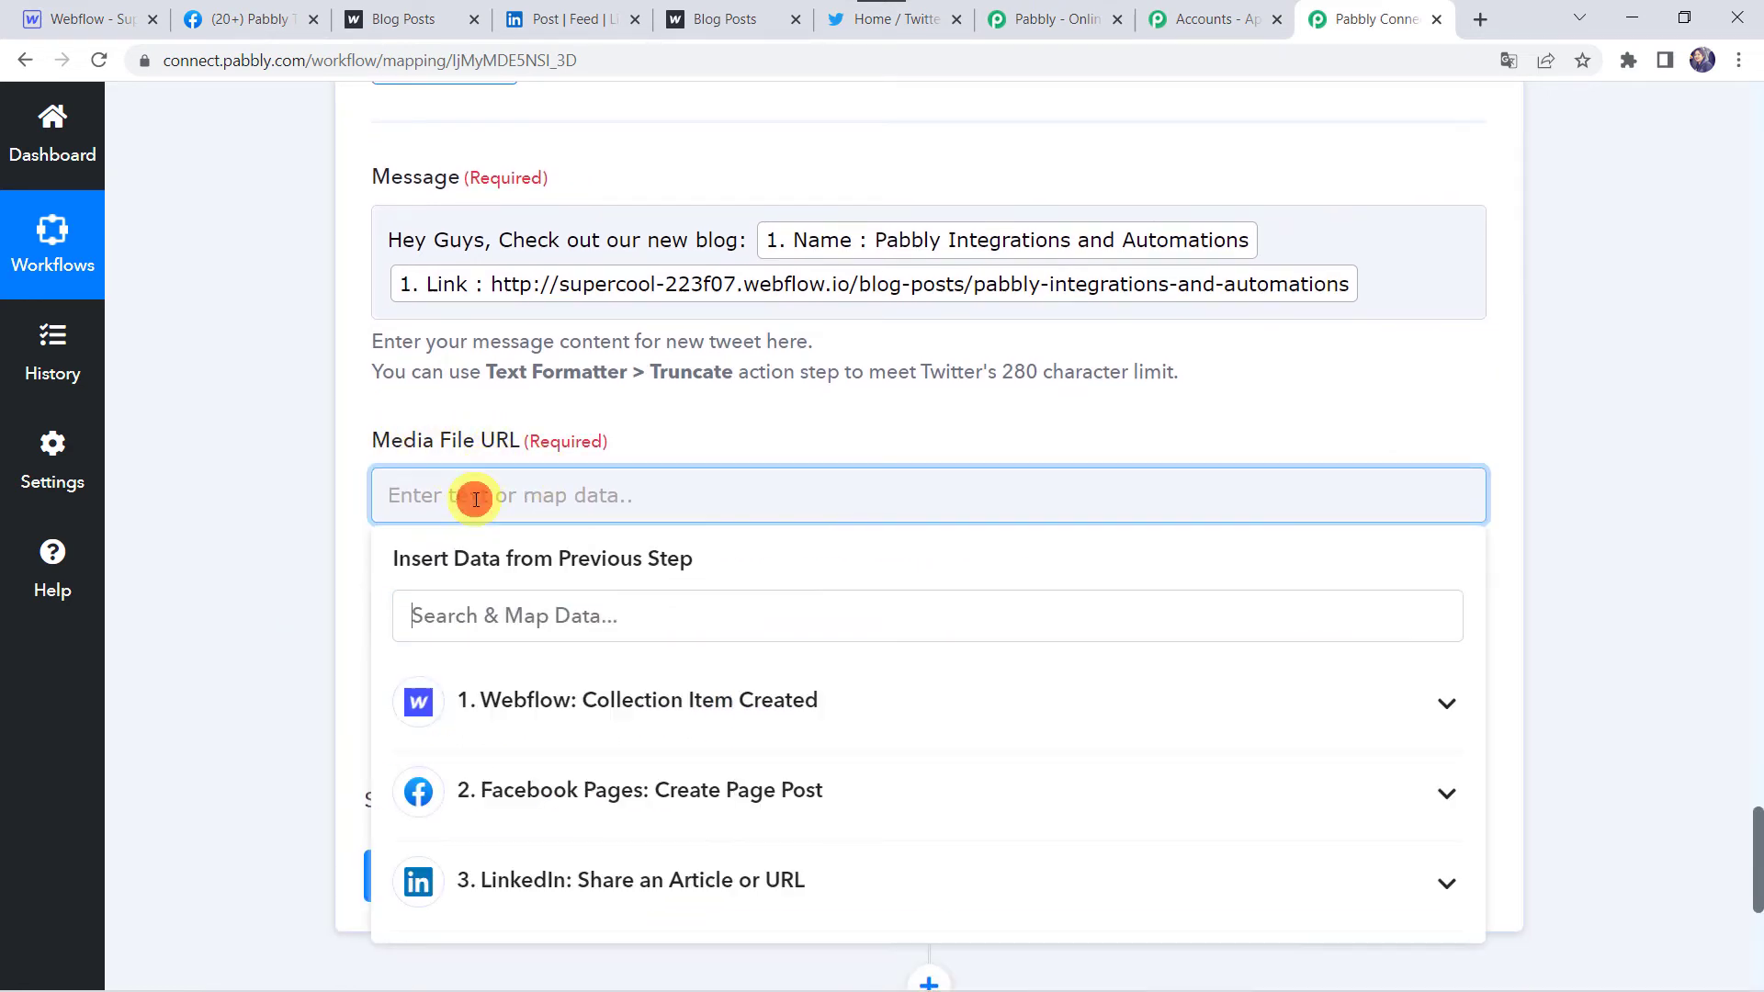
pyautogui.click(522, 704)
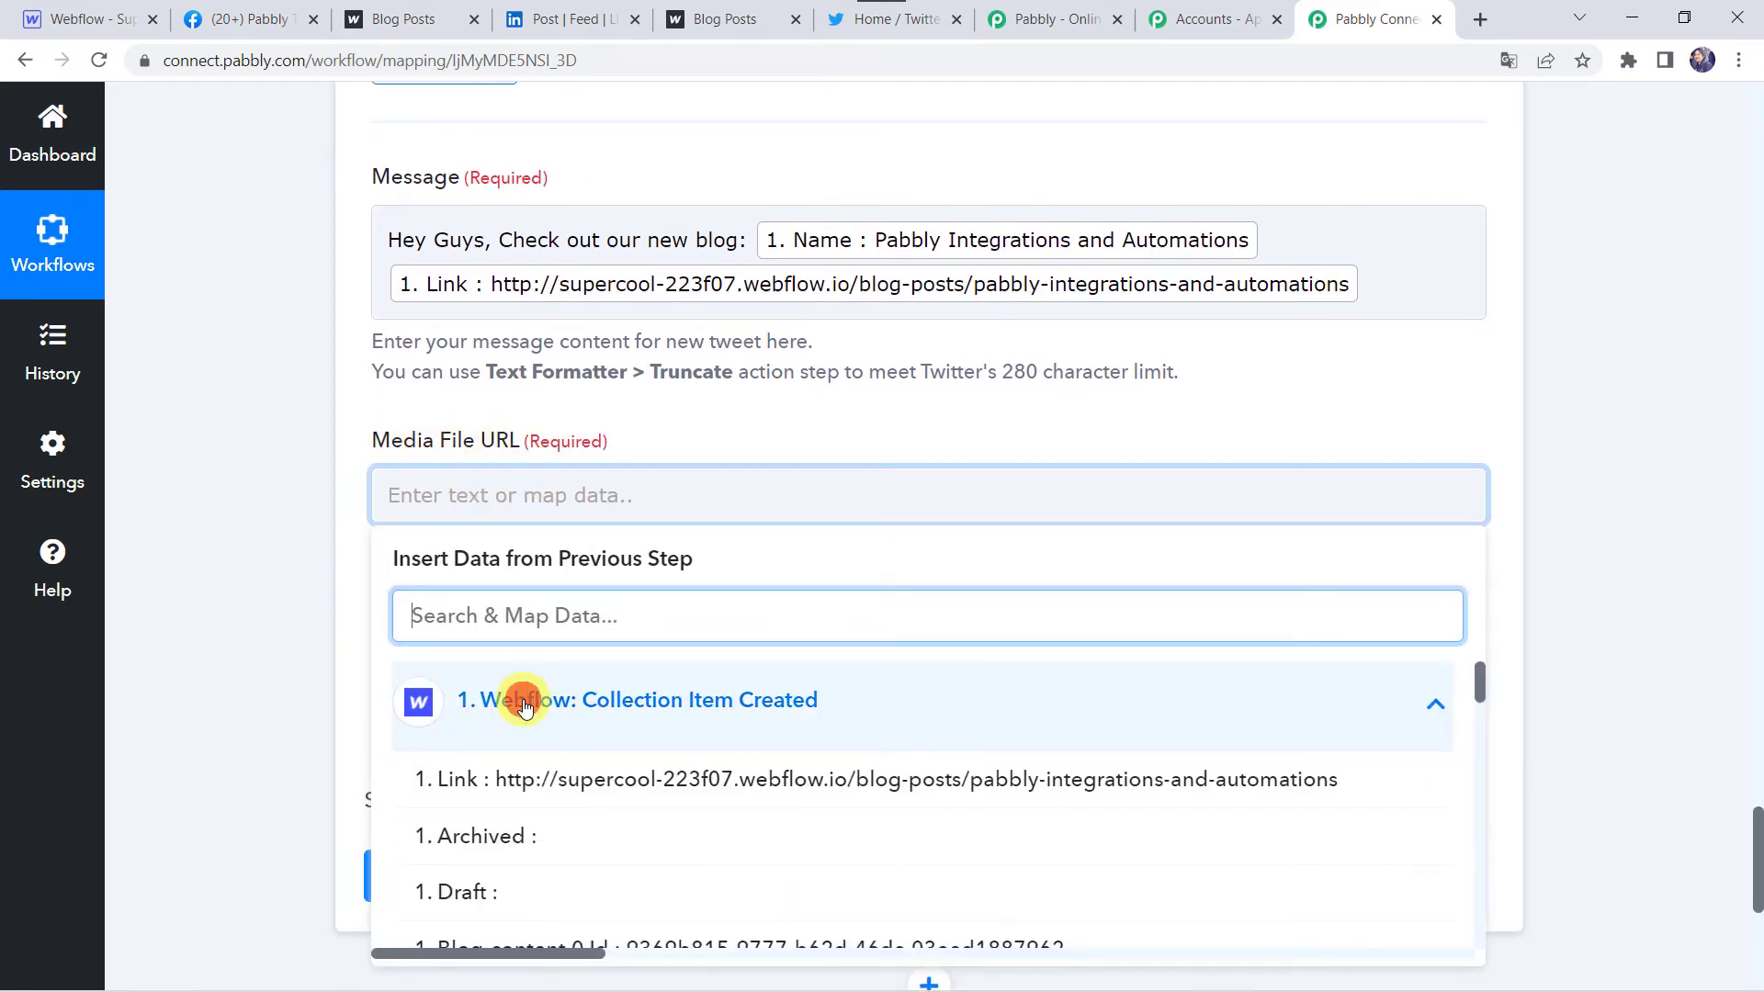
pyautogui.write('image')
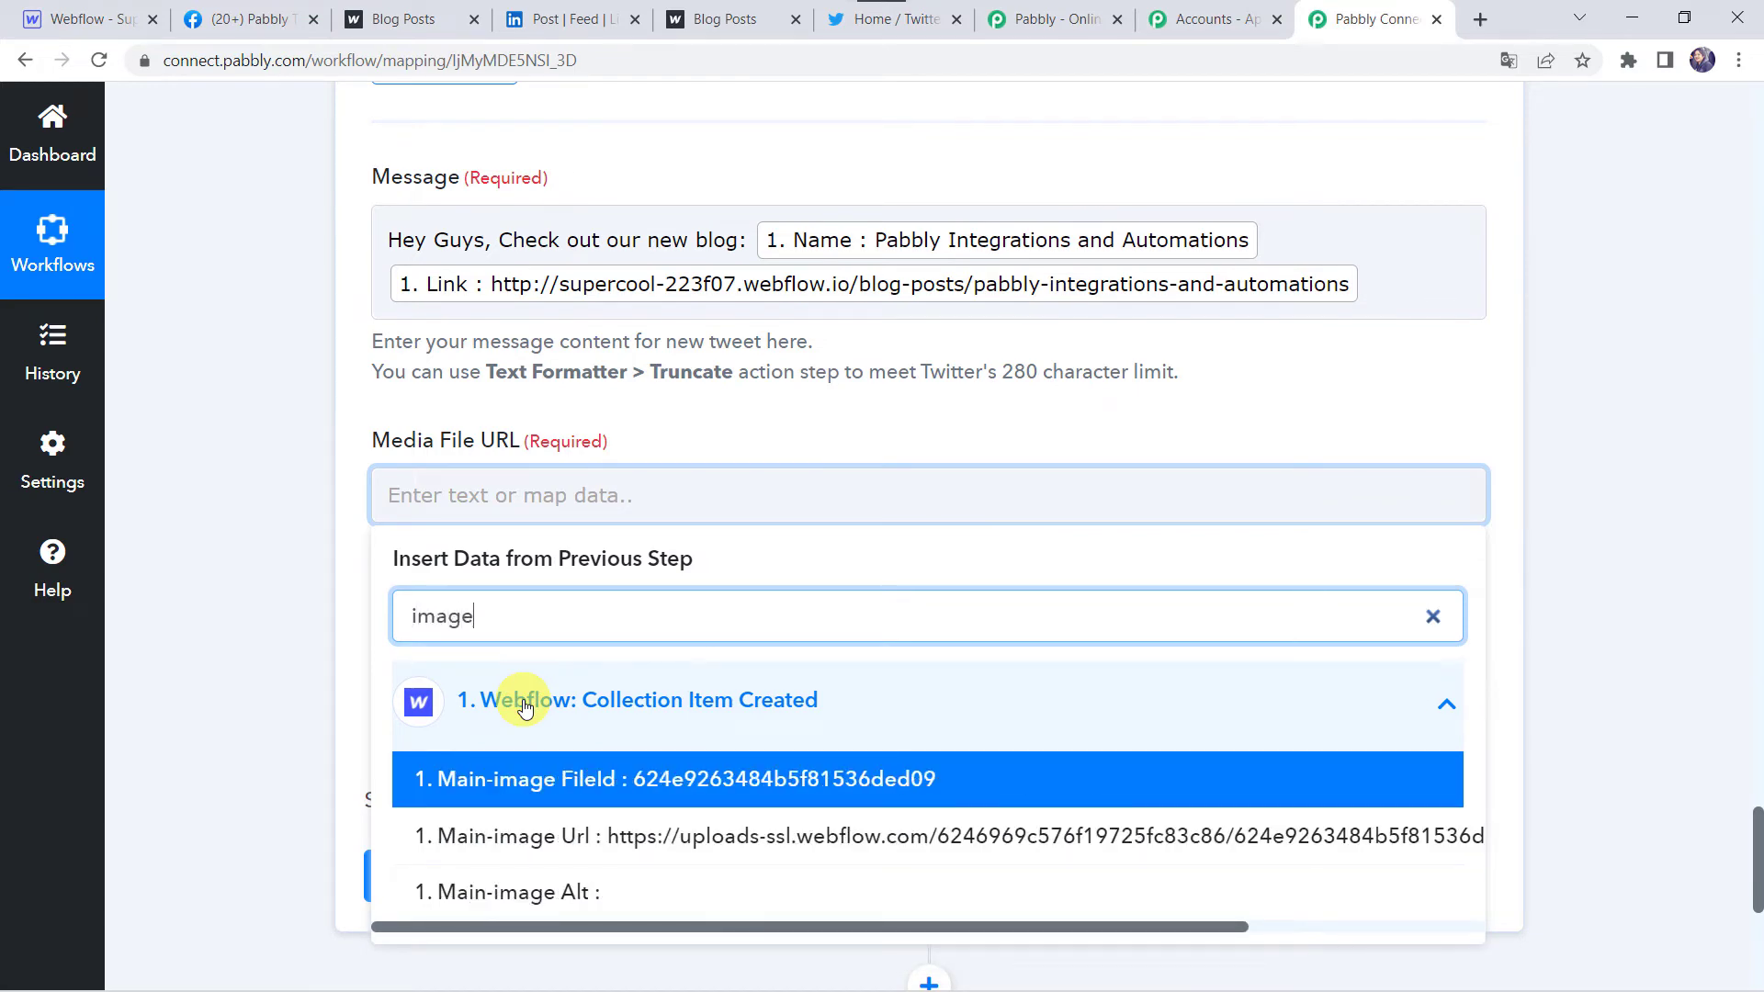
pyautogui.click(602, 851)
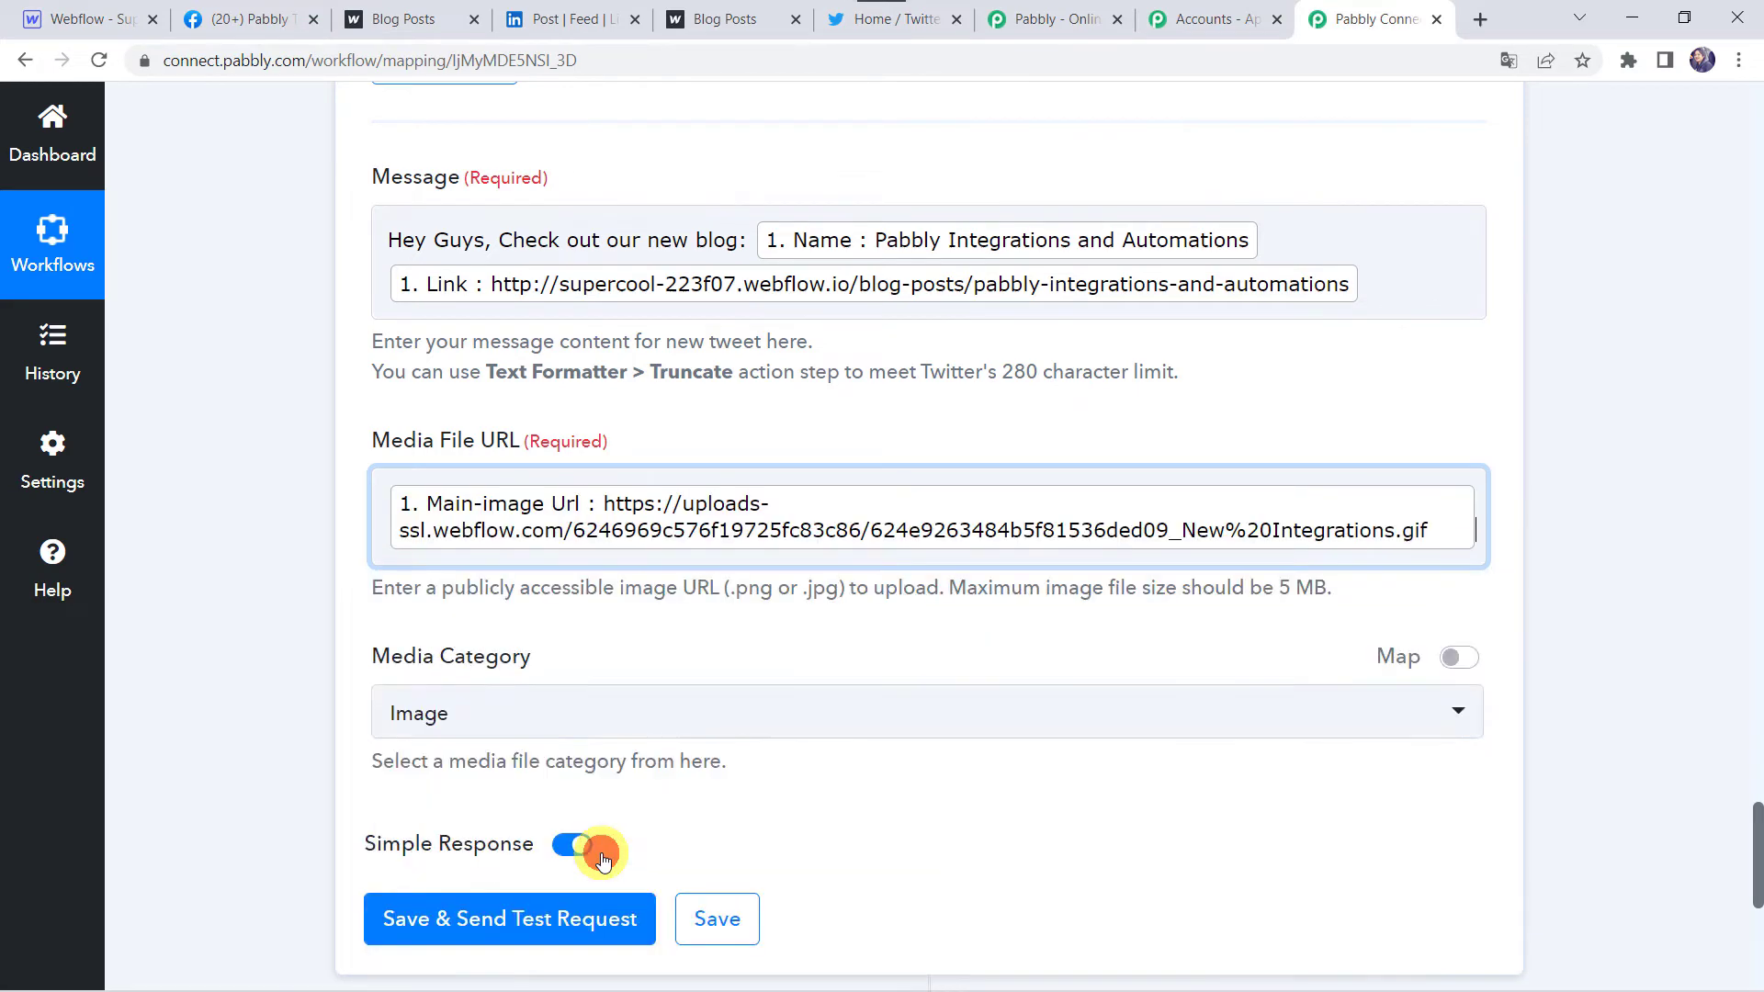
pyautogui.click(306, 658)
# Keep Image as the media category and send a test tweet
pyautogui.scroll(-3, 308, 658)
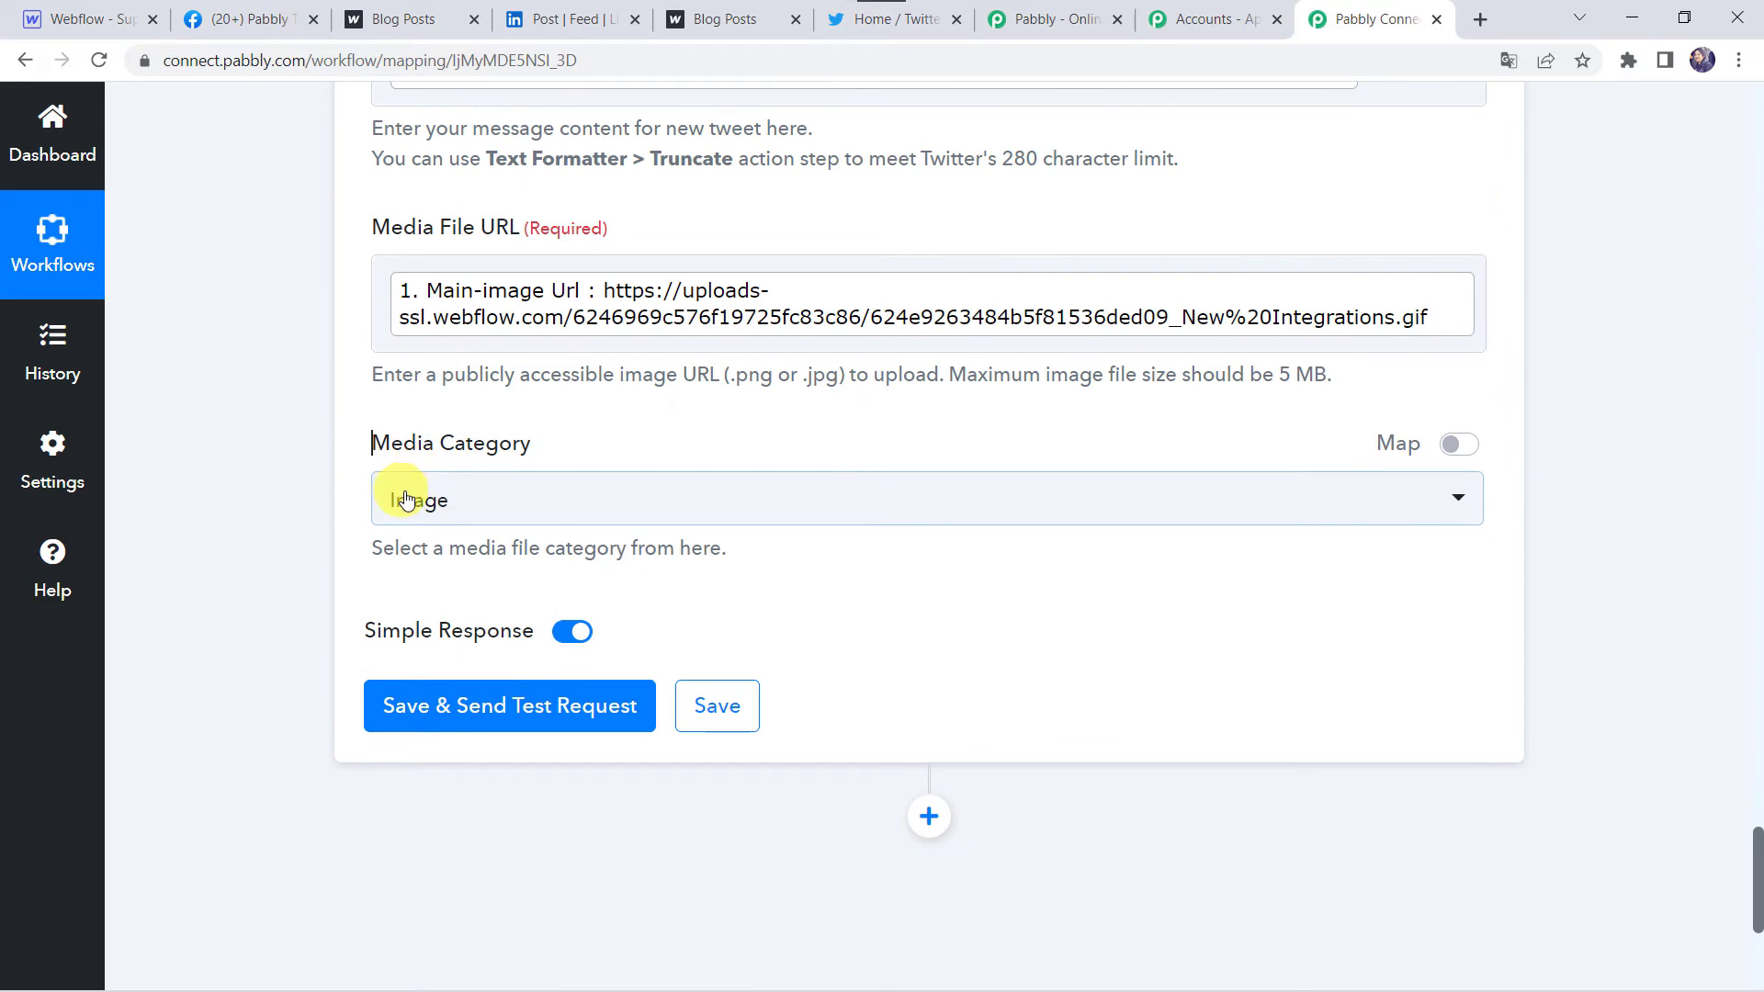
pyautogui.click(418, 499)
pyautogui.click(430, 505)
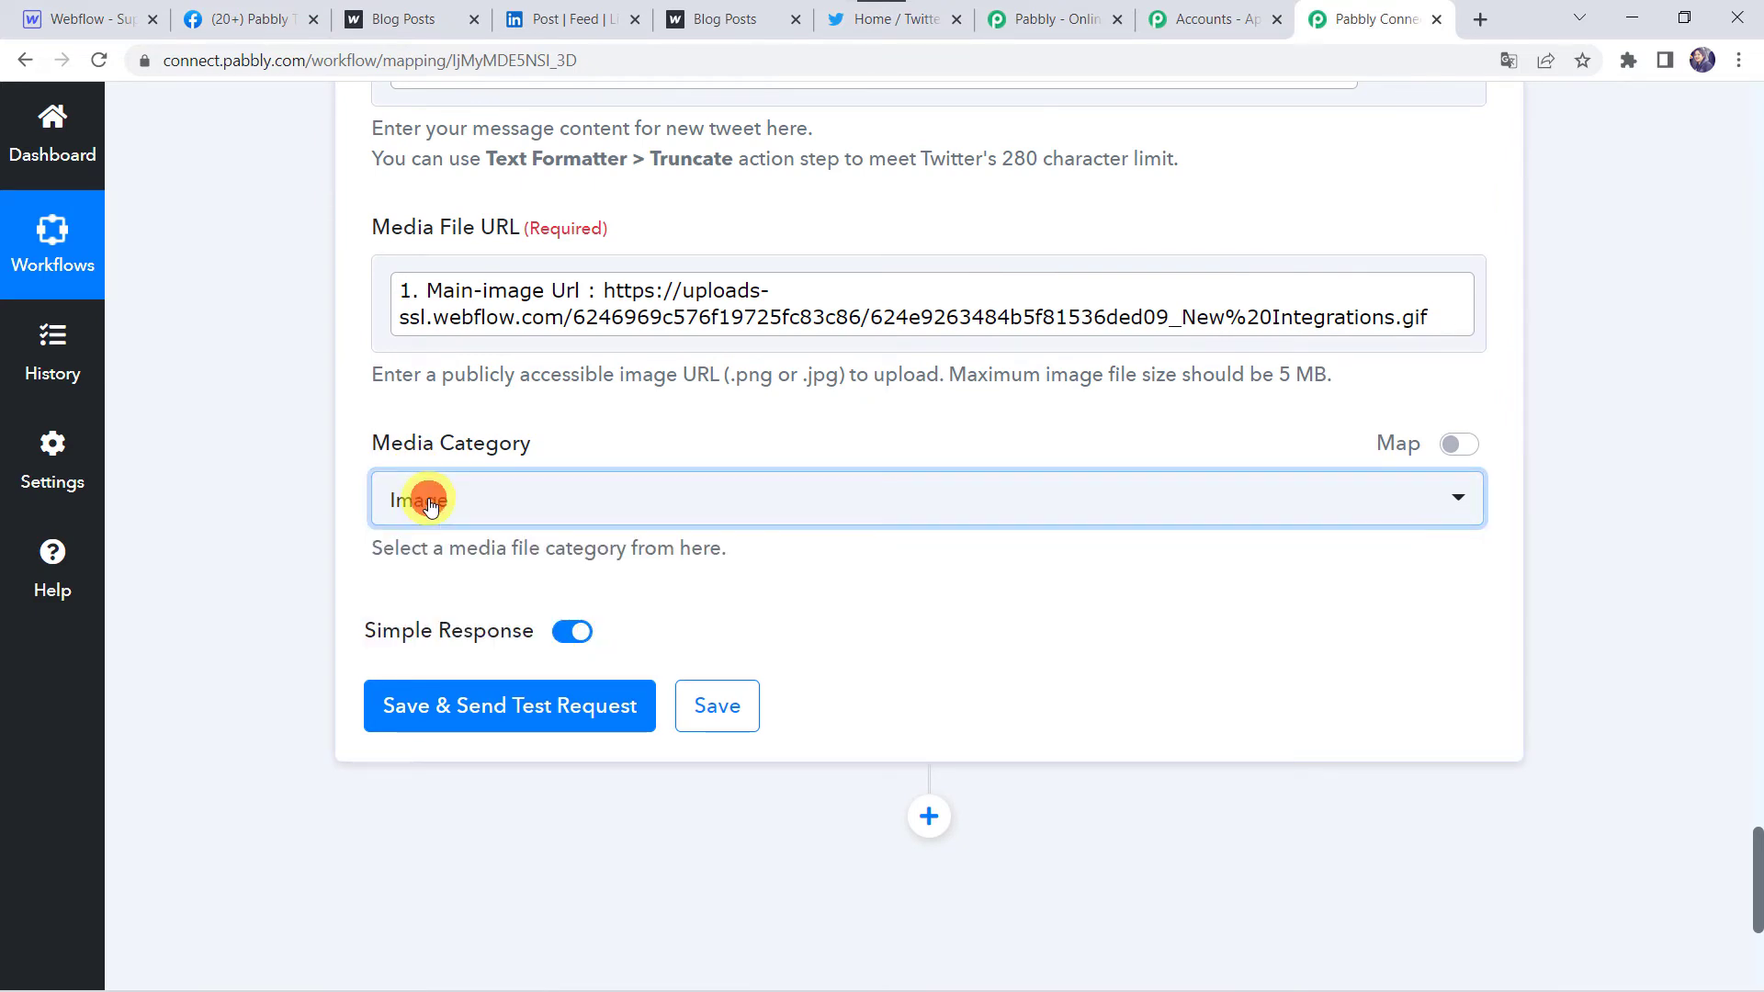
pyautogui.click(461, 708)
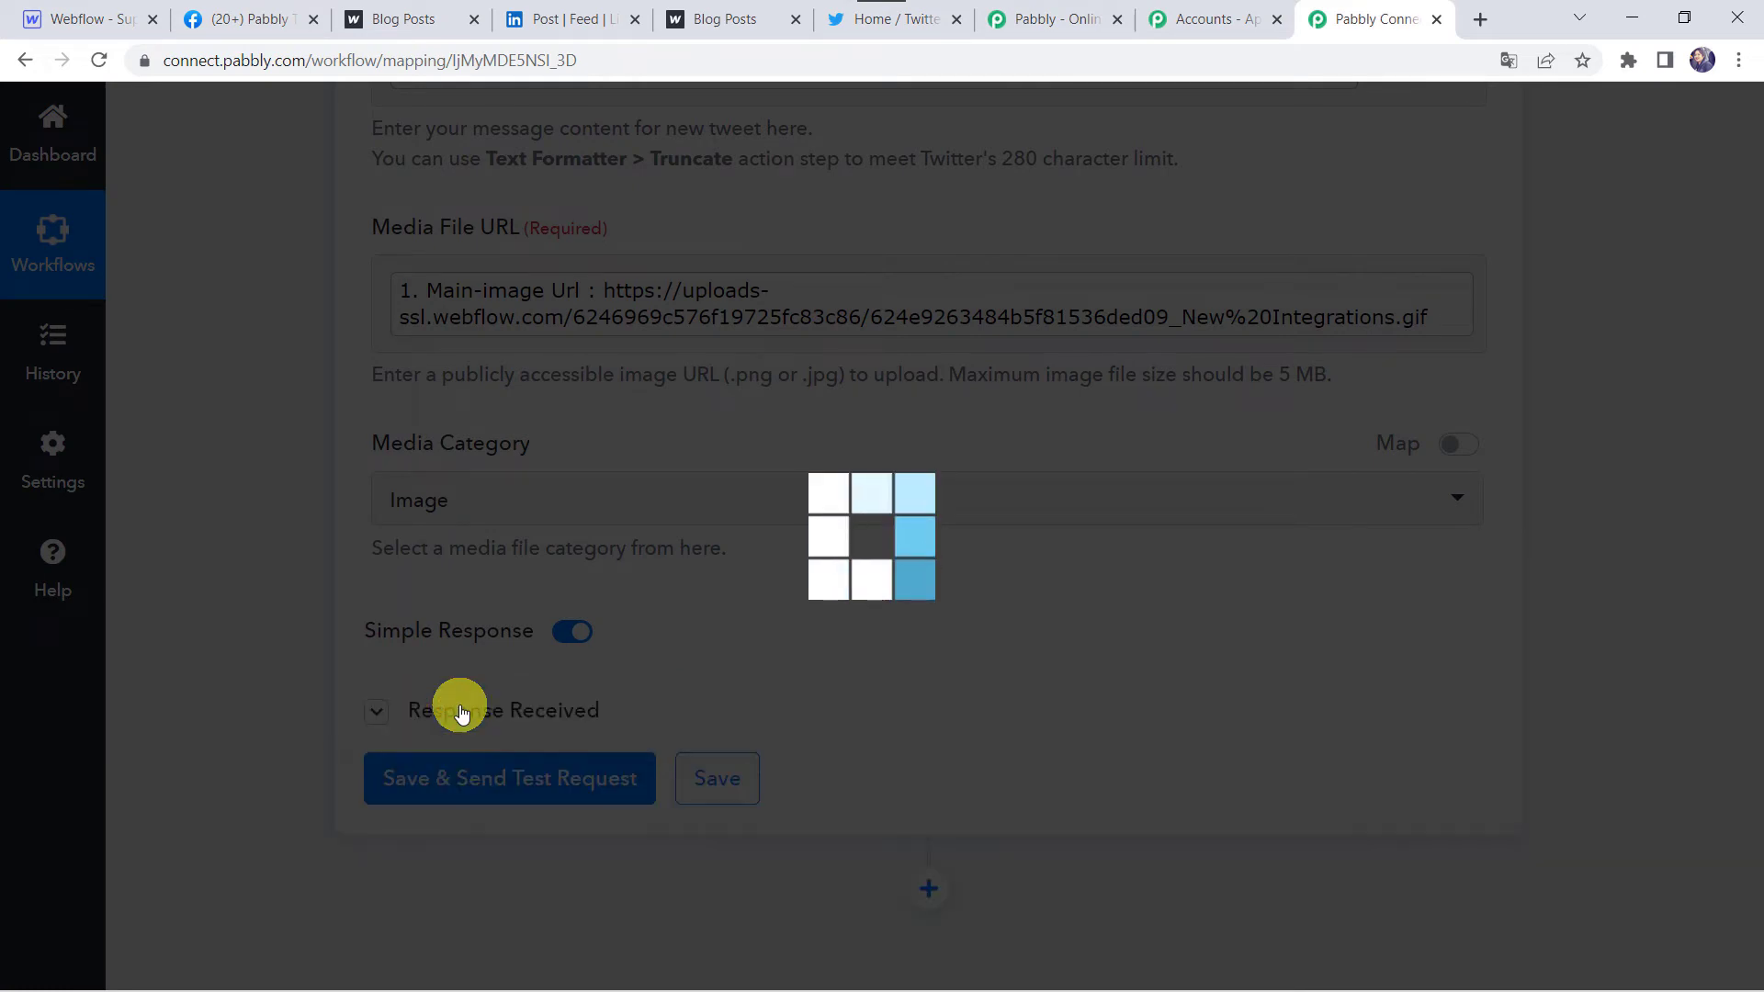
# Confirm on Twitter that the test tweet posted and links to the Pabbly Integrations and Automations post
pyautogui.scroll(-3, 218, 768)
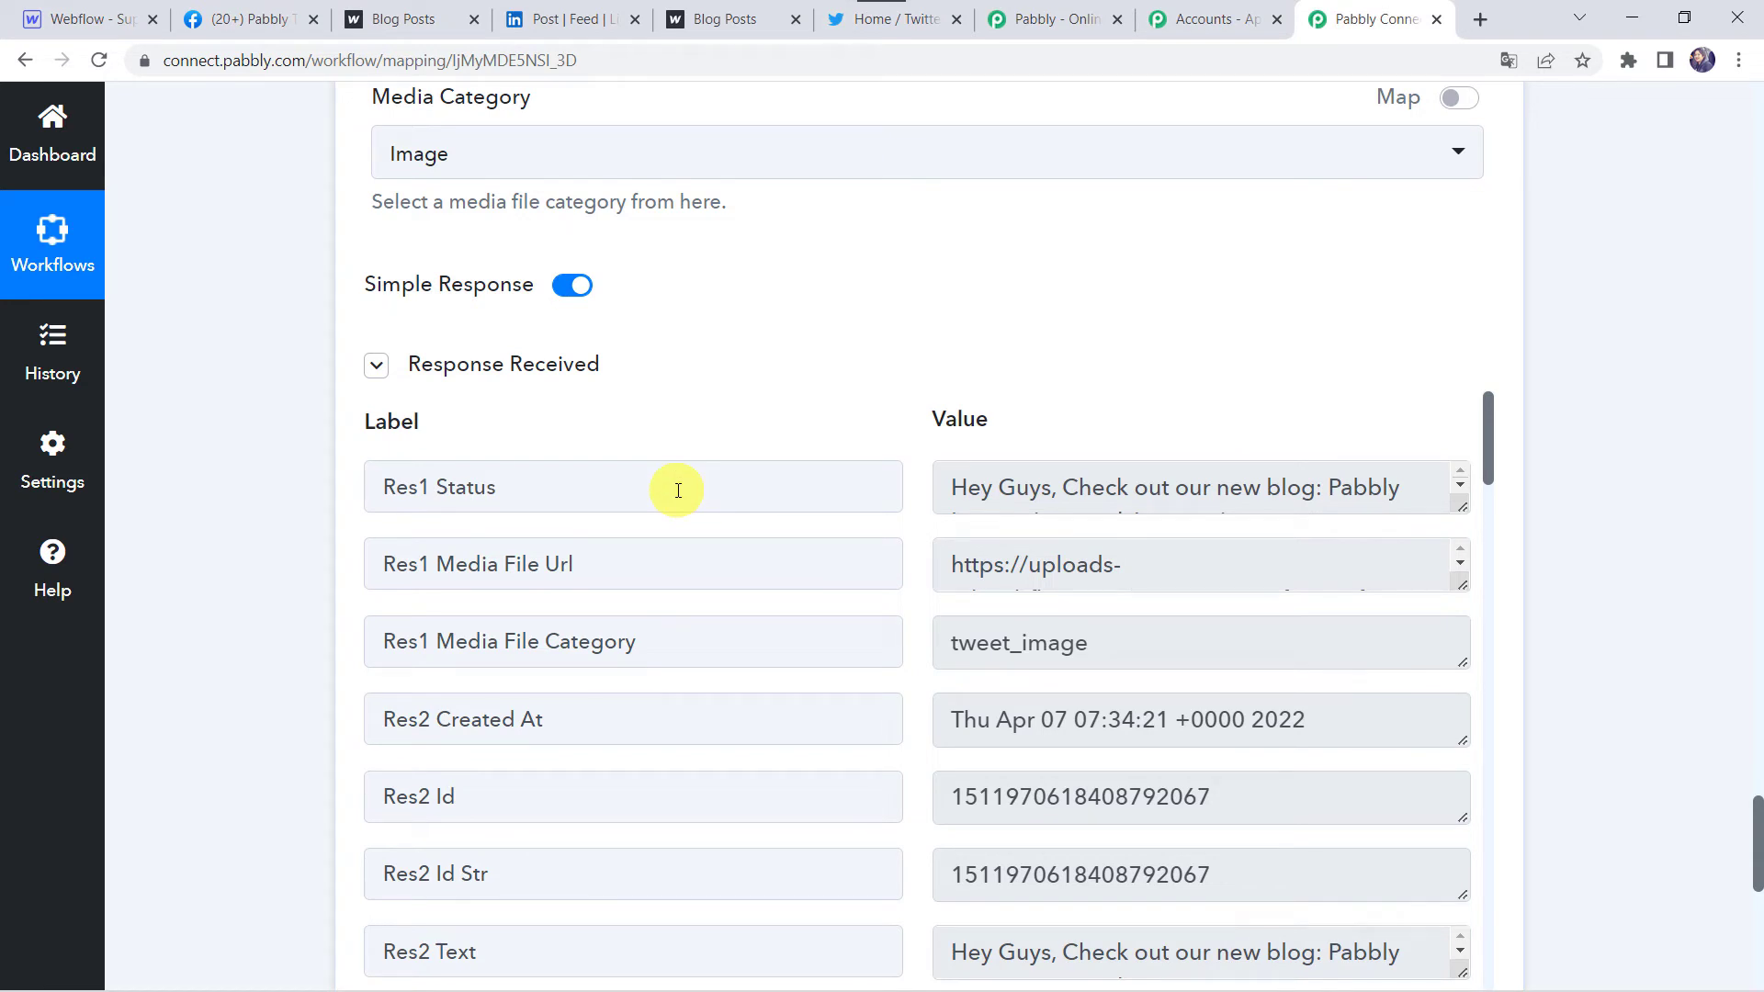
pyautogui.click(919, 22)
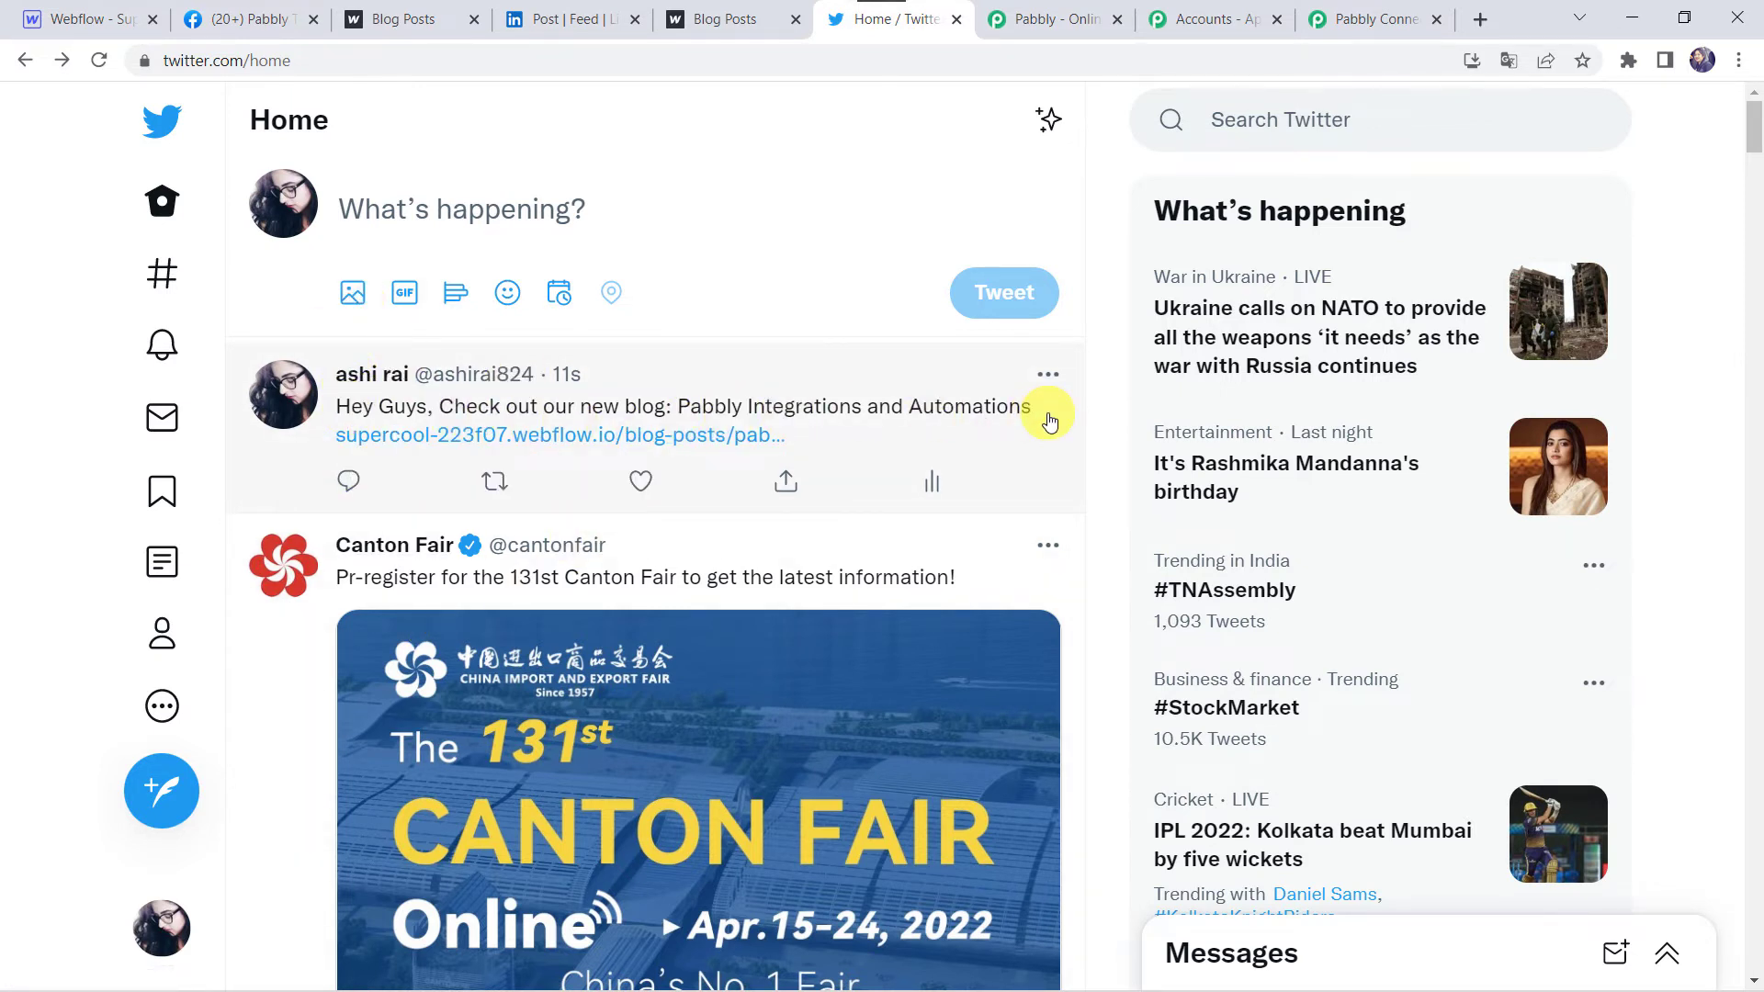
pyautogui.click(607, 437)
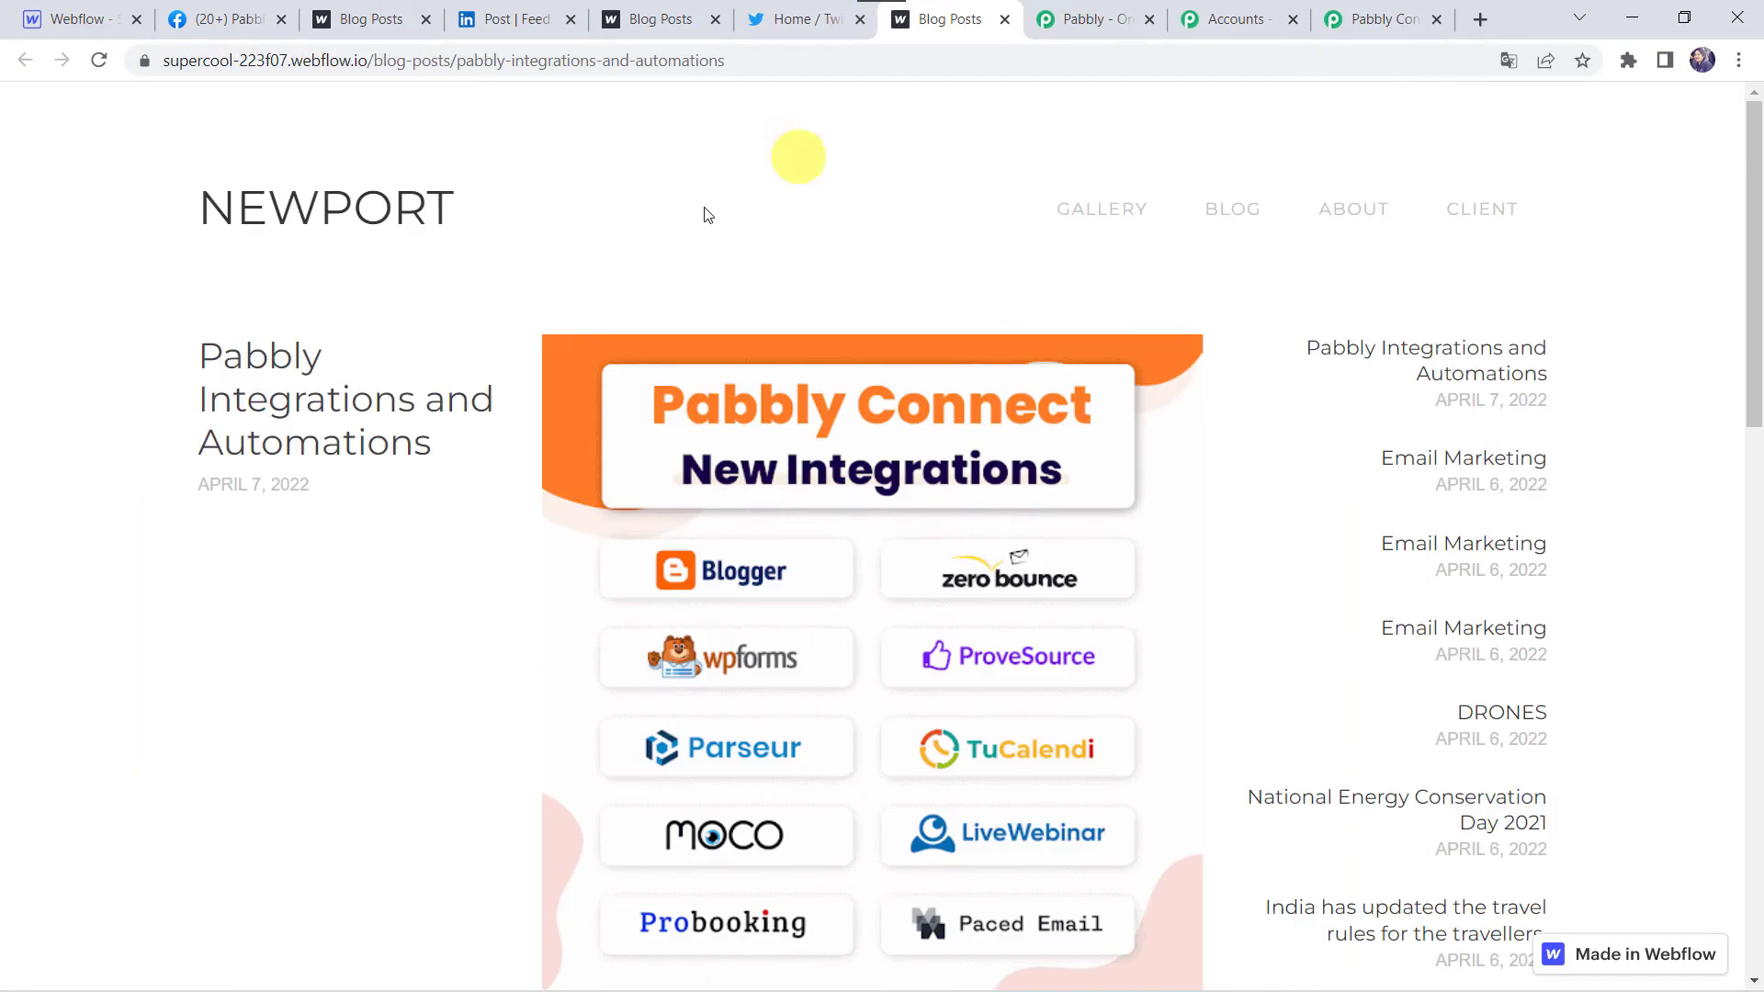
pyautogui.click(775, 29)
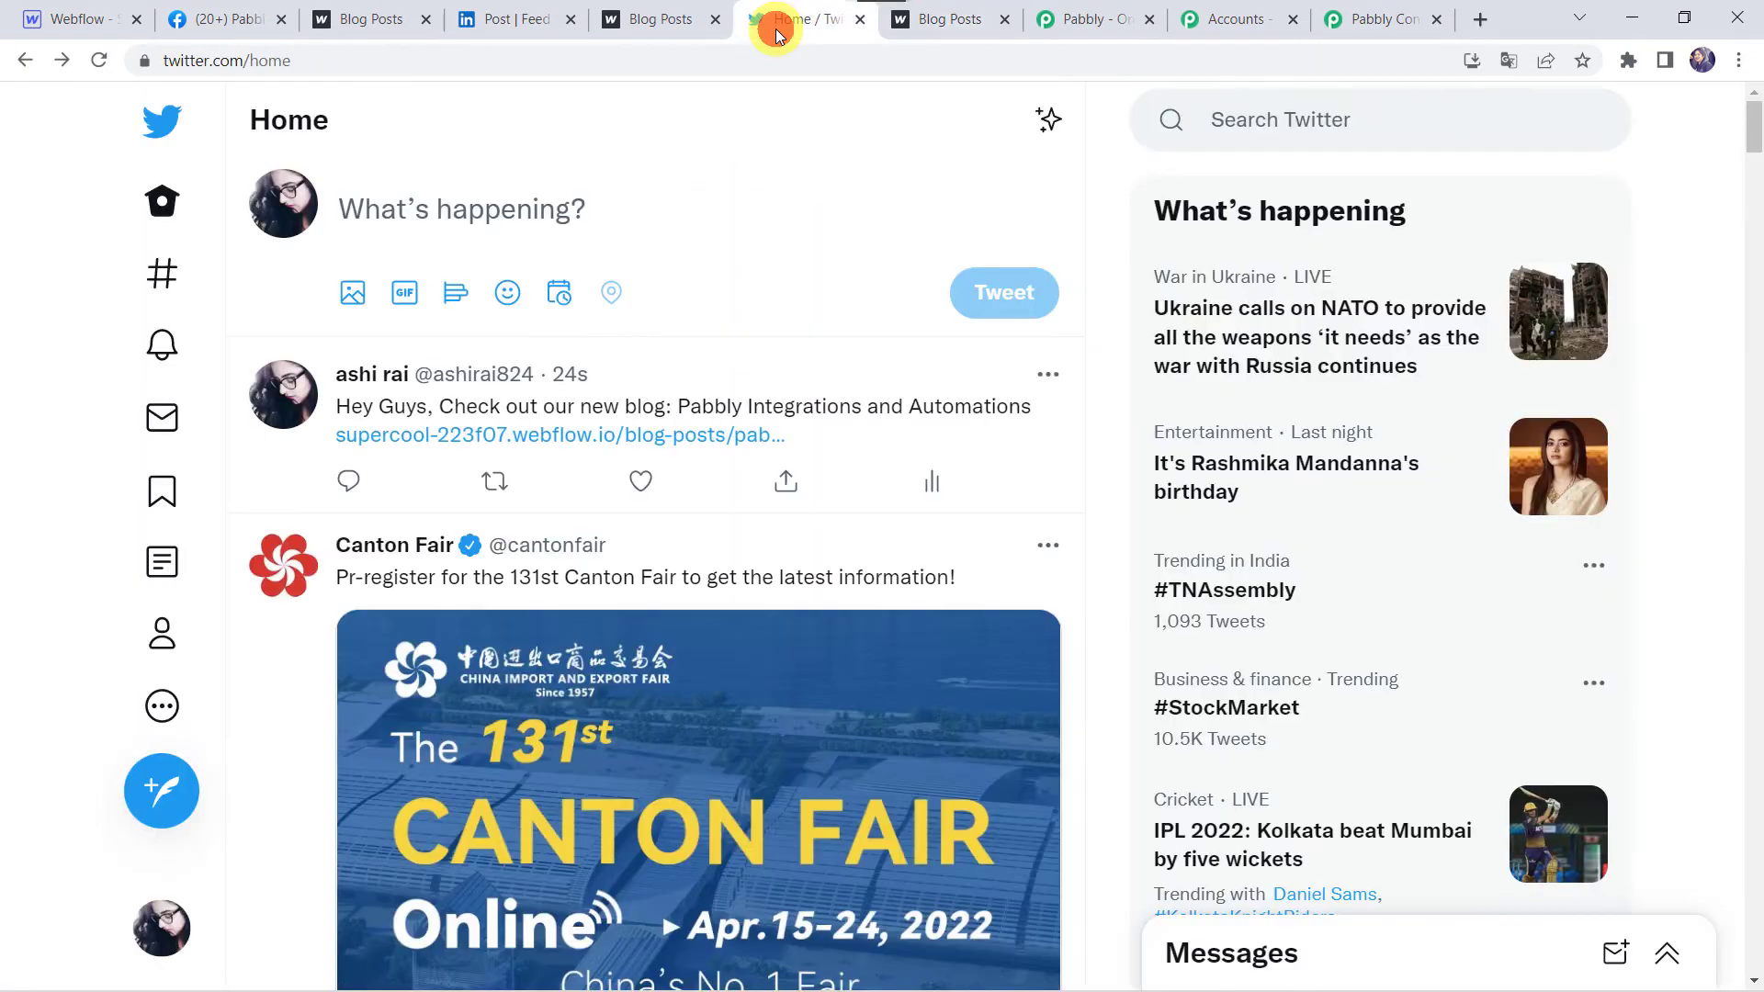
pyautogui.click(1363, 11)
pyautogui.scroll(2, 283, 344)
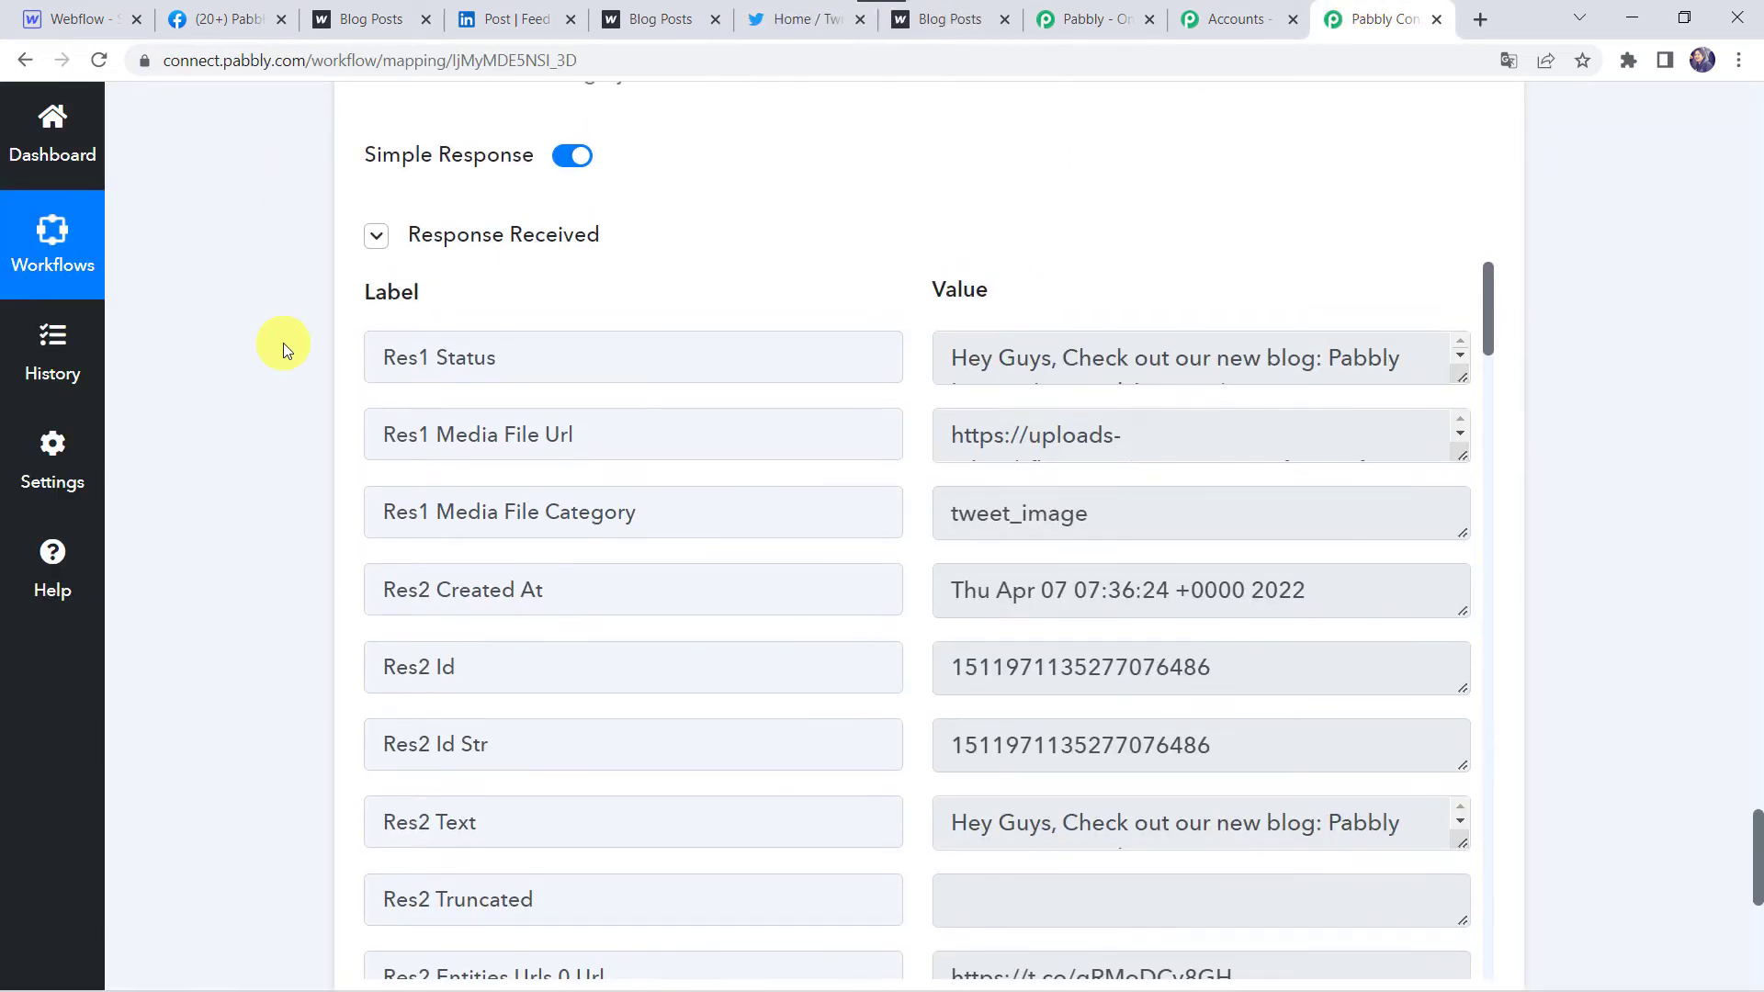
# Recheck the posted tweet on Twitter and the blog post it links to
pyautogui.scroll(5, 274, 364)
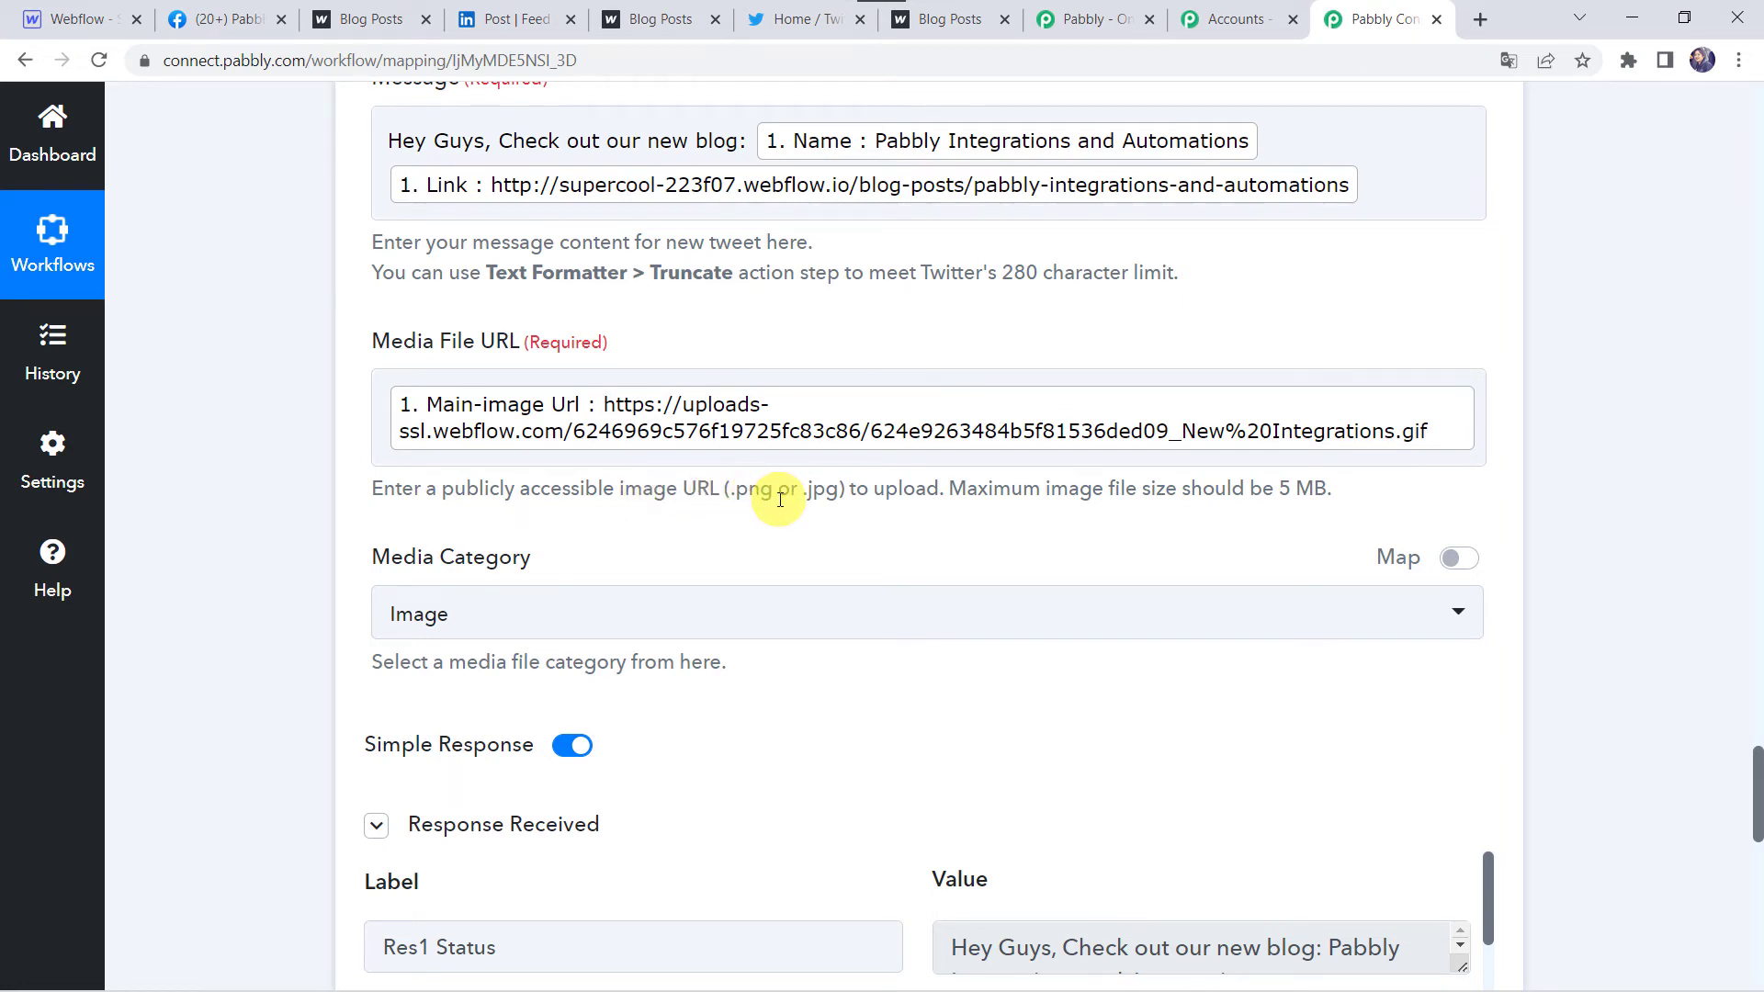
pyautogui.click(834, 499)
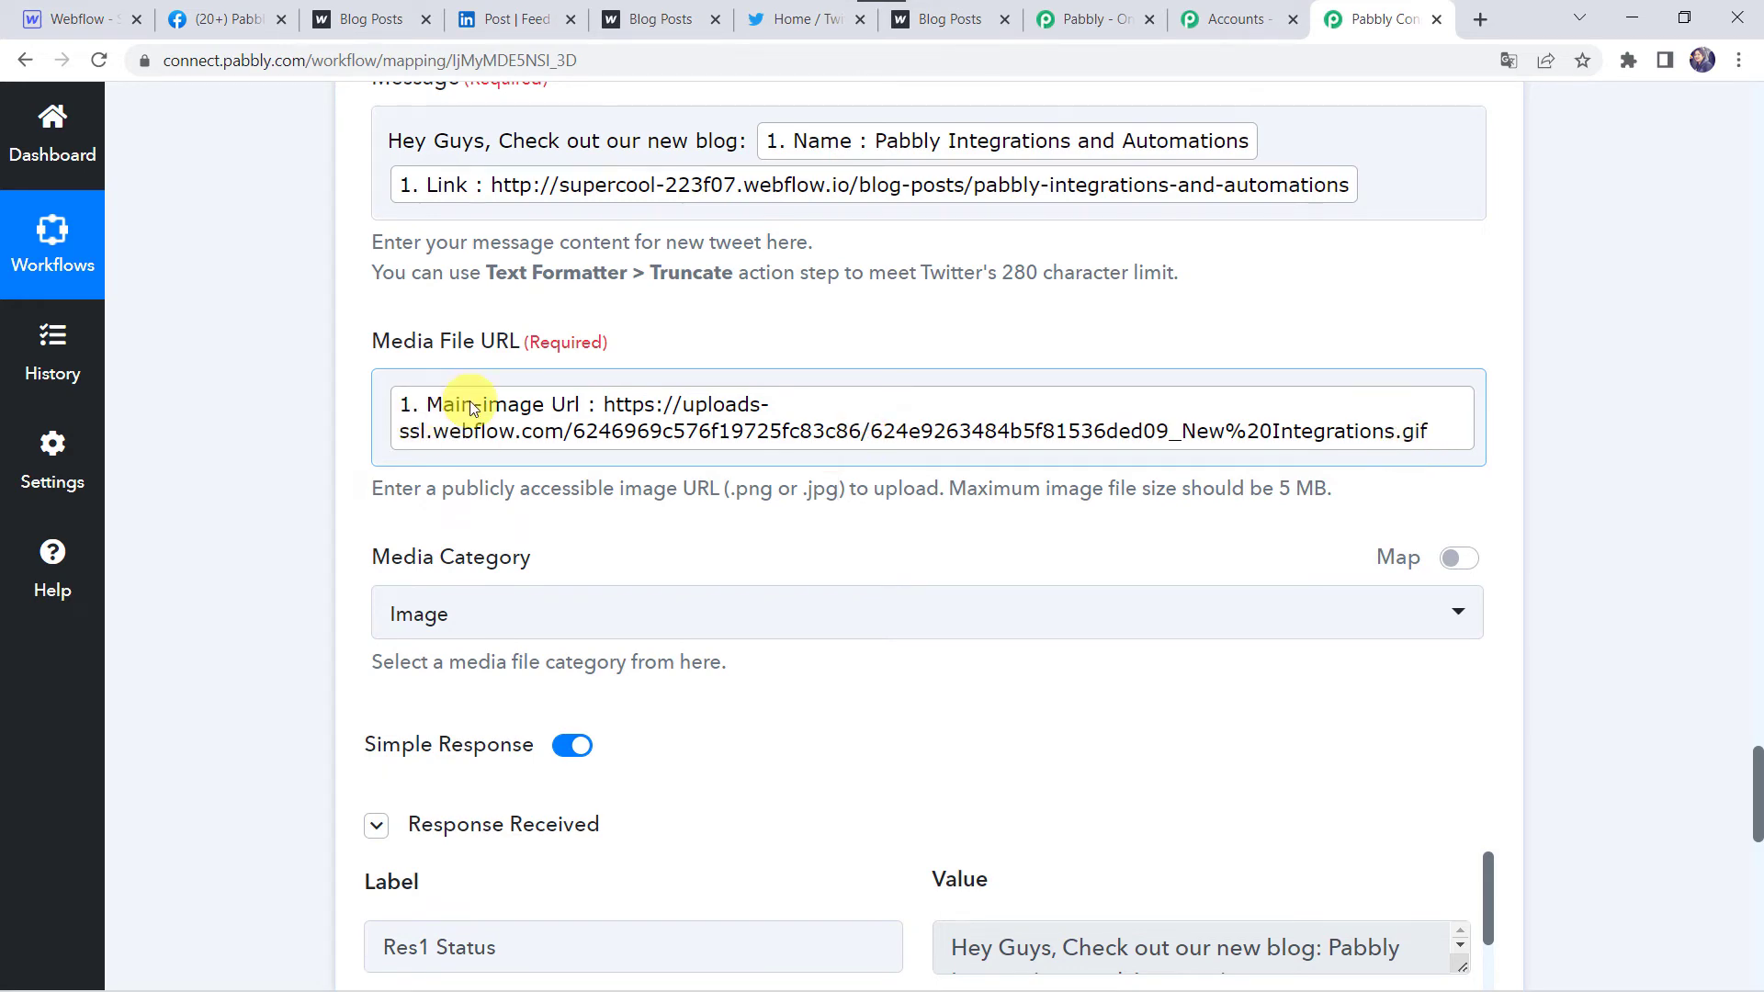
pyautogui.click(771, 25)
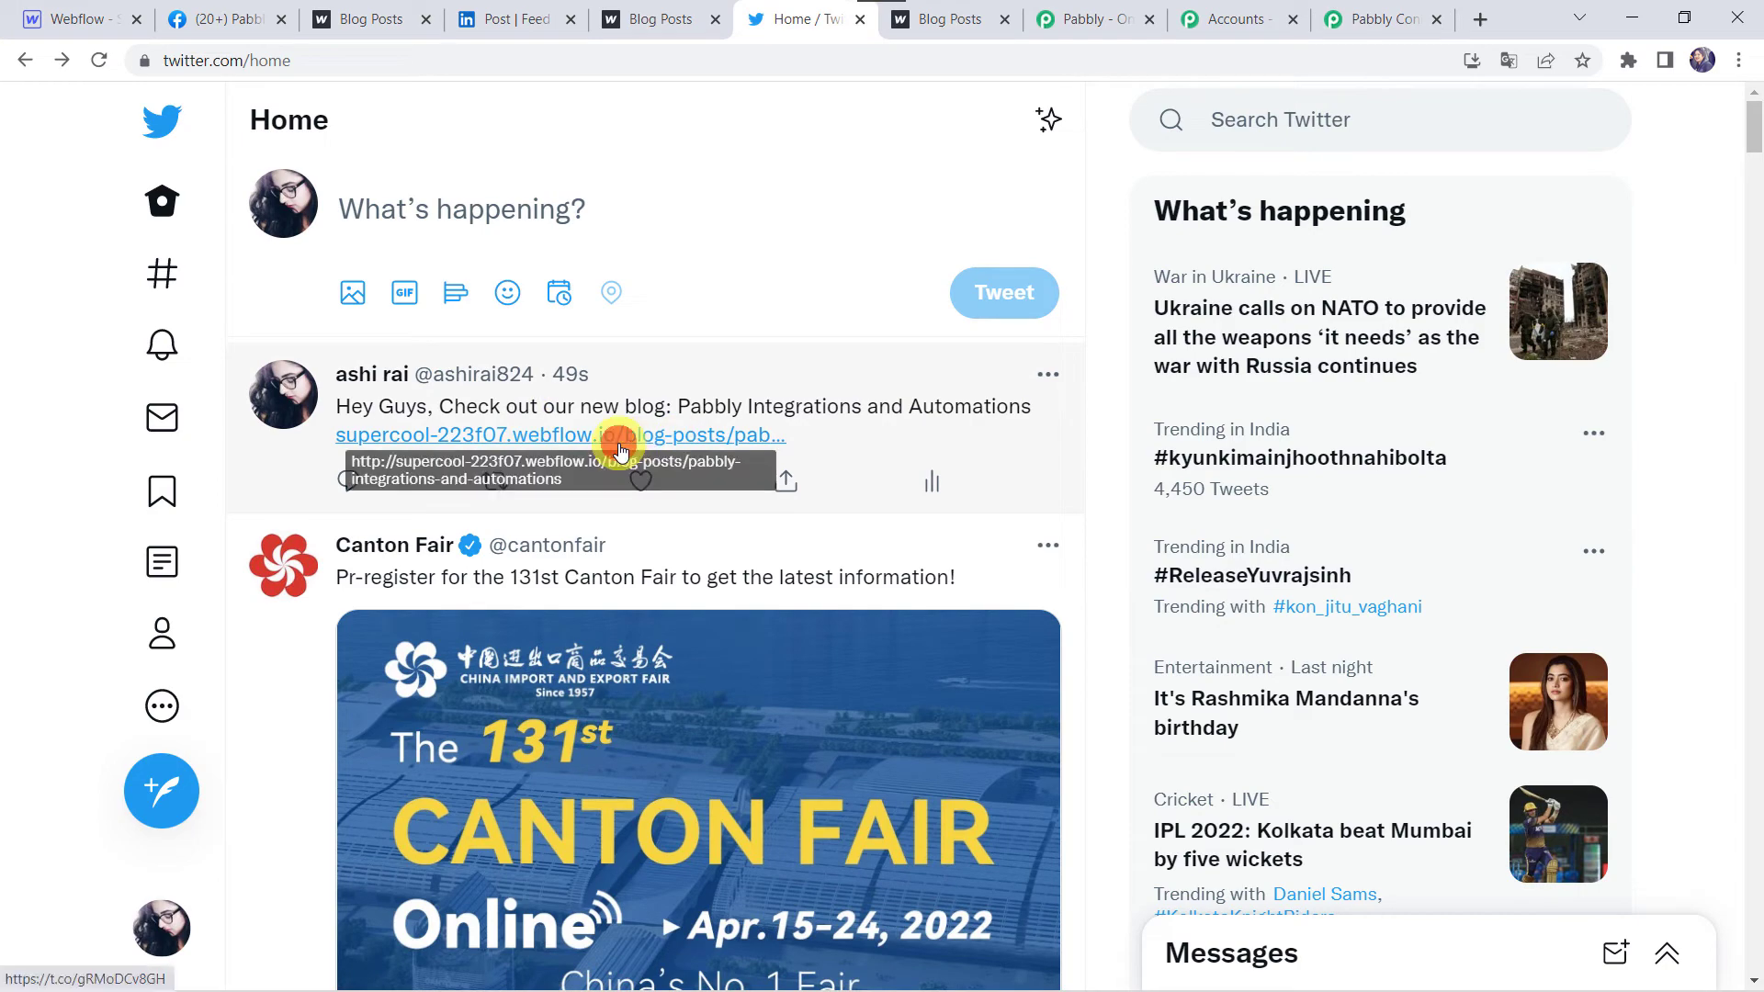
pyautogui.click(618, 444)
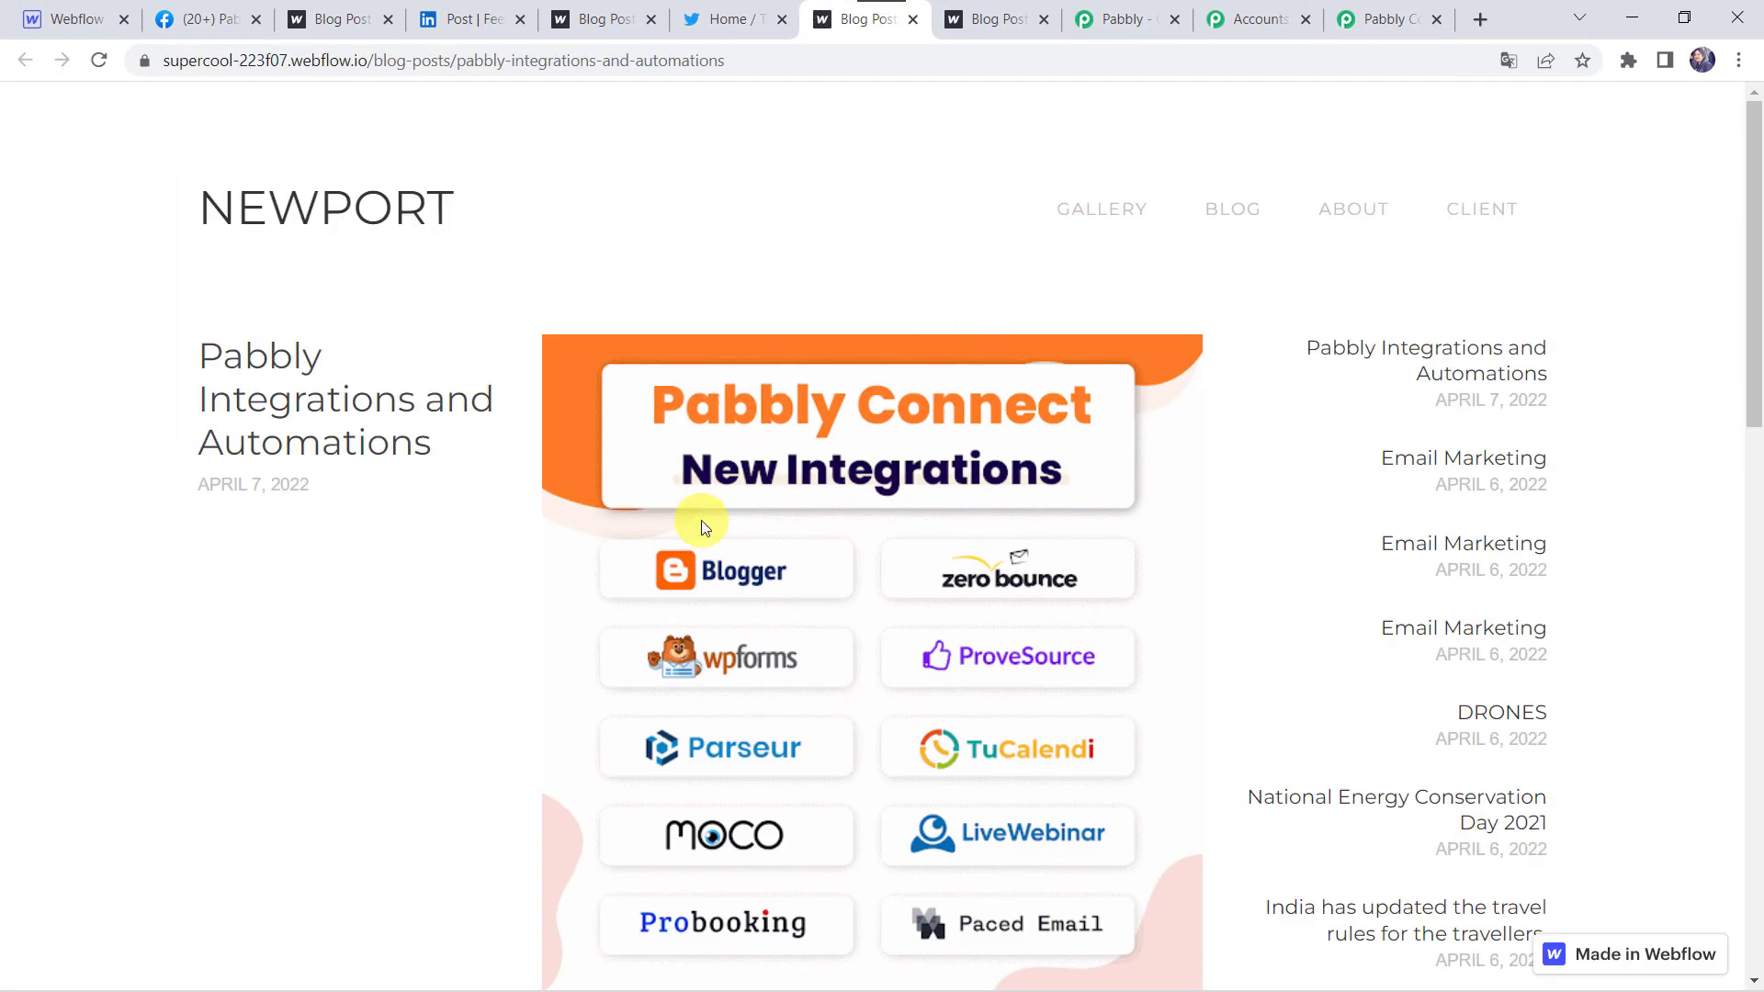
pyautogui.scroll(-5, 702, 524)
pyautogui.scroll(5, 702, 525)
pyautogui.click(1381, 19)
# Save the Twitter step and review its response showing the tweet Id, created time and text
pyautogui.scroll(-10, 300, 617)
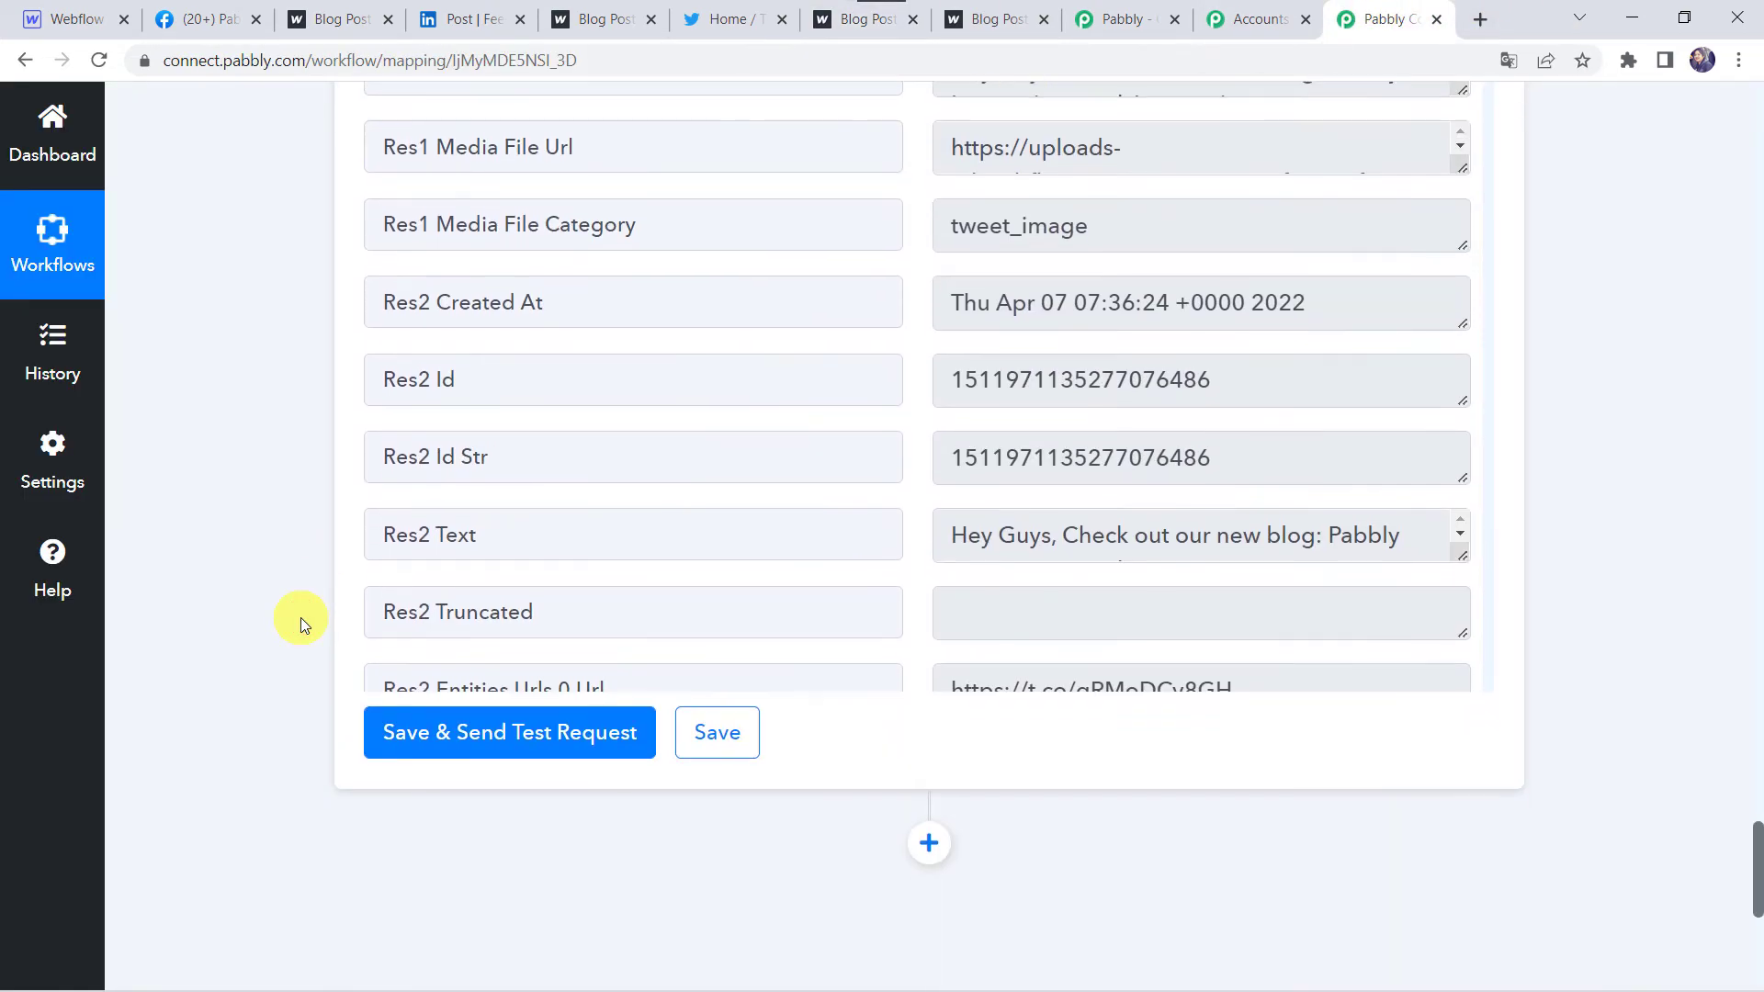
pyautogui.click(712, 748)
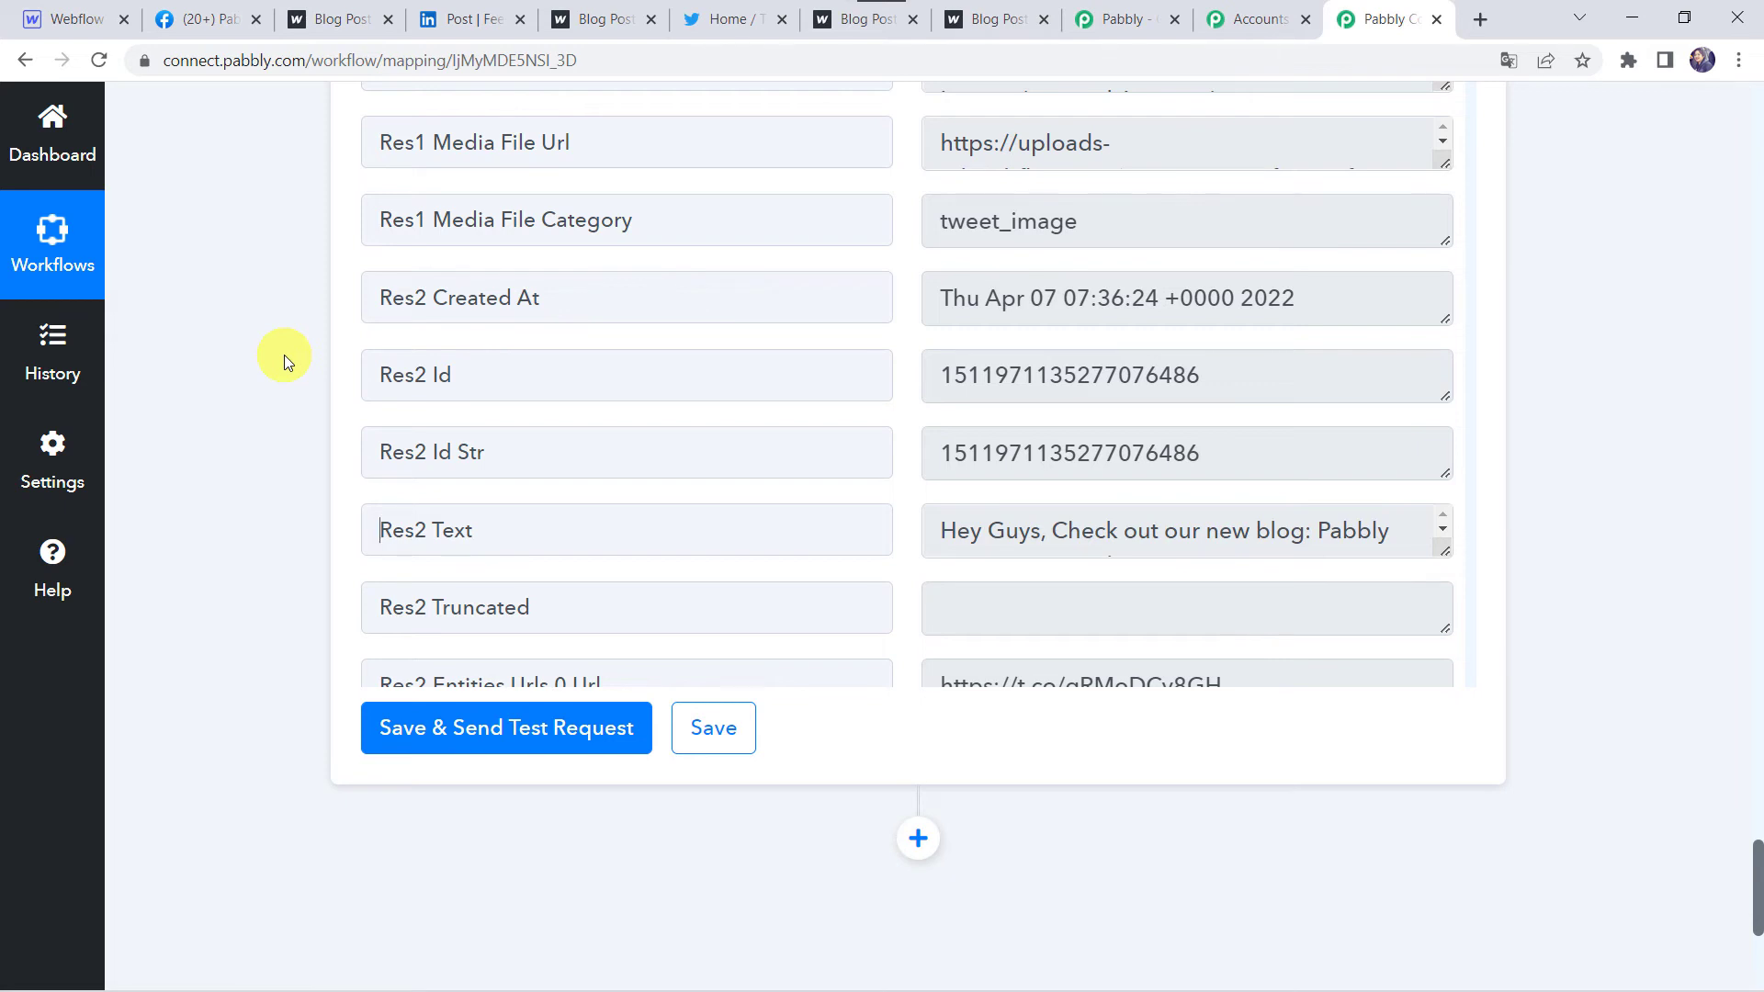
pyautogui.scroll(2, 284, 355)
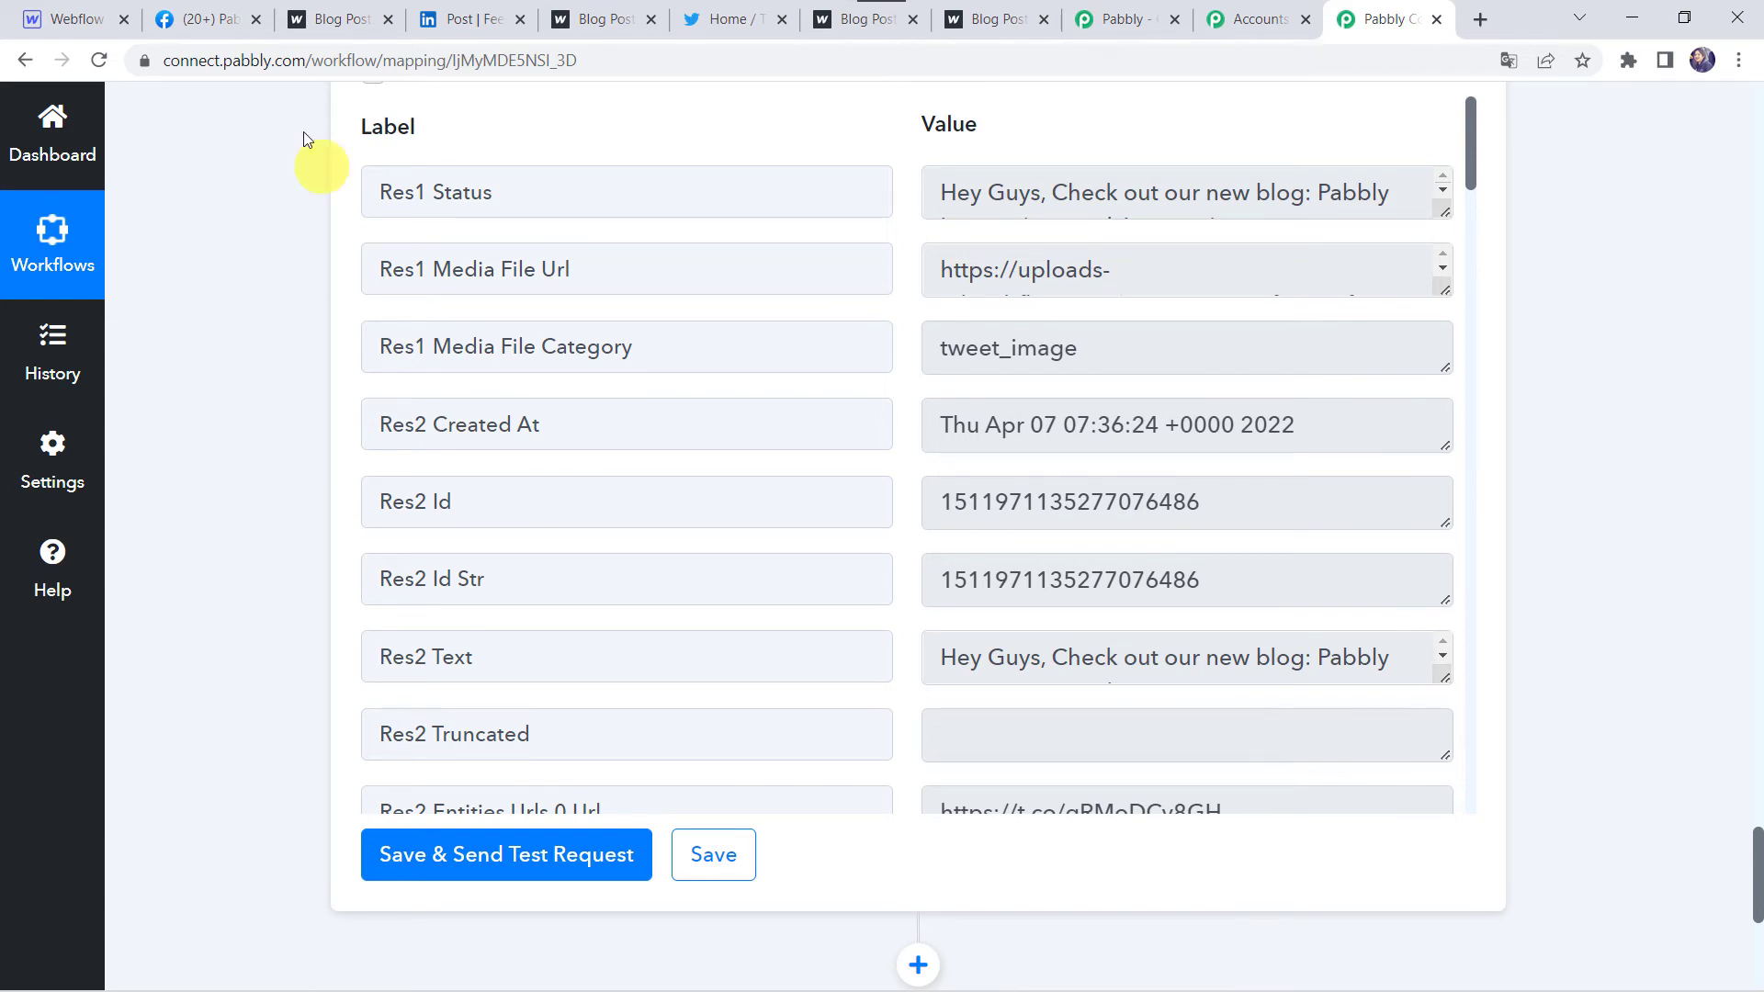
# Create a Webflow blog post named 'Pabbly Email Marketing' with New Use Cases for Pabbly Connect.png as main image
pyautogui.click(57, 16)
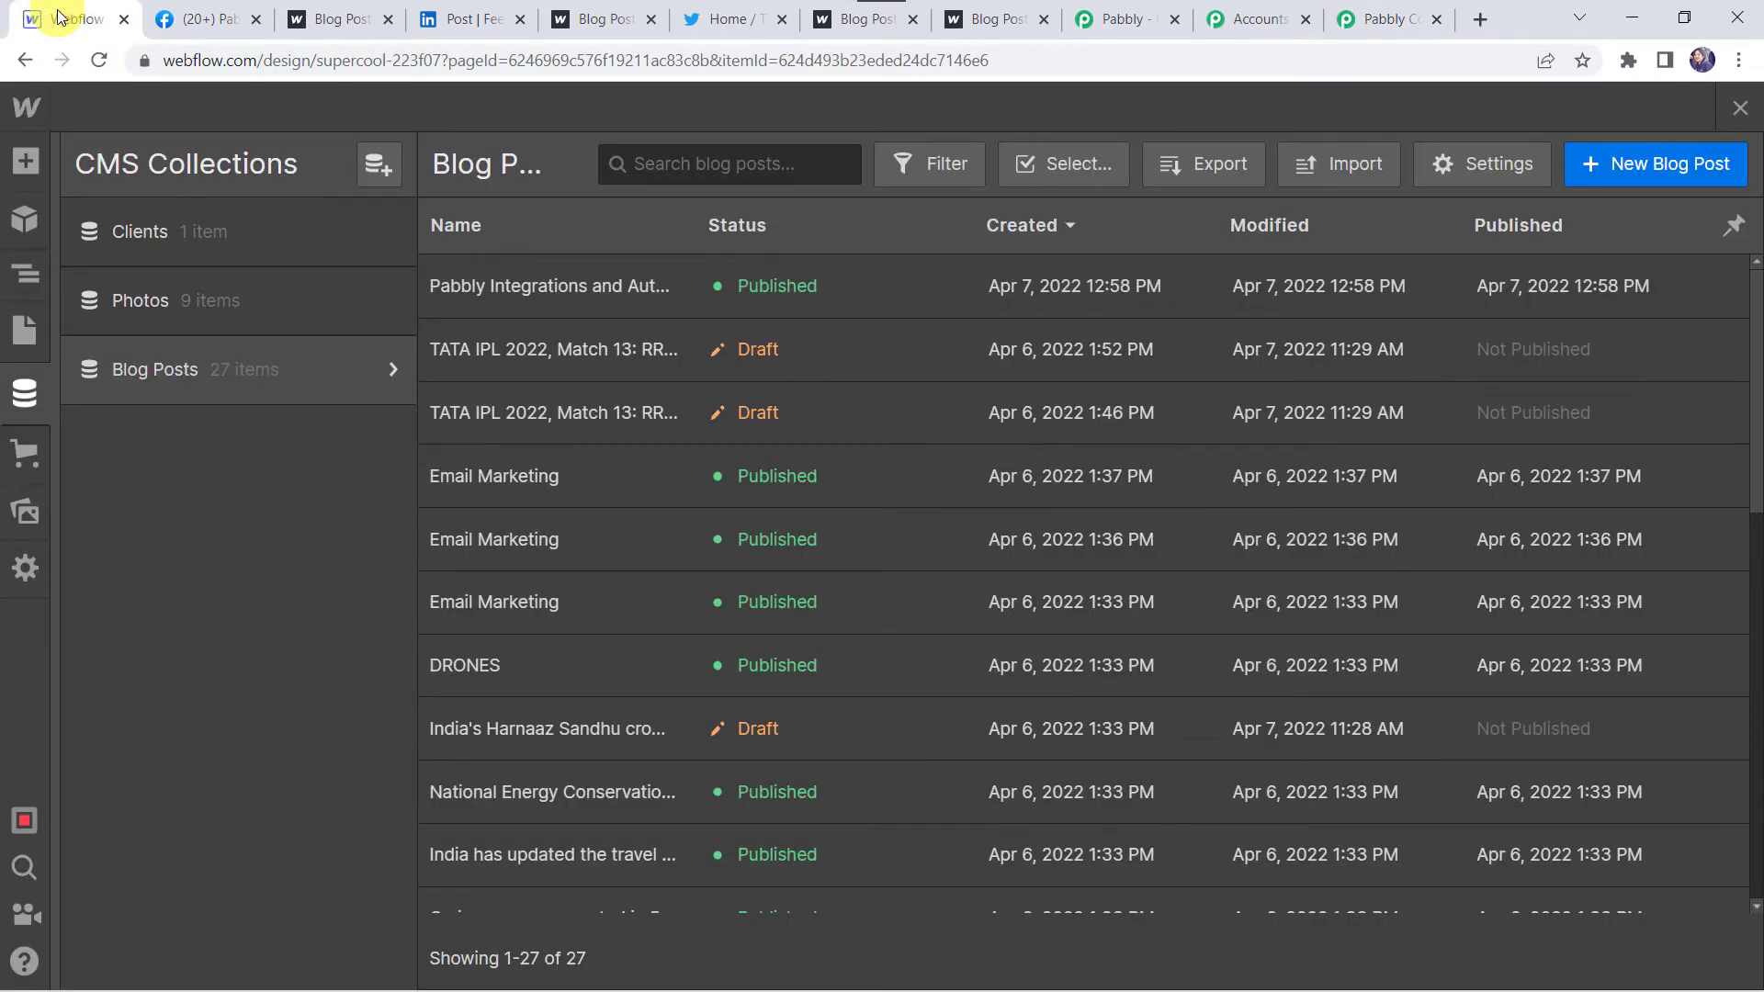
pyautogui.click(1661, 164)
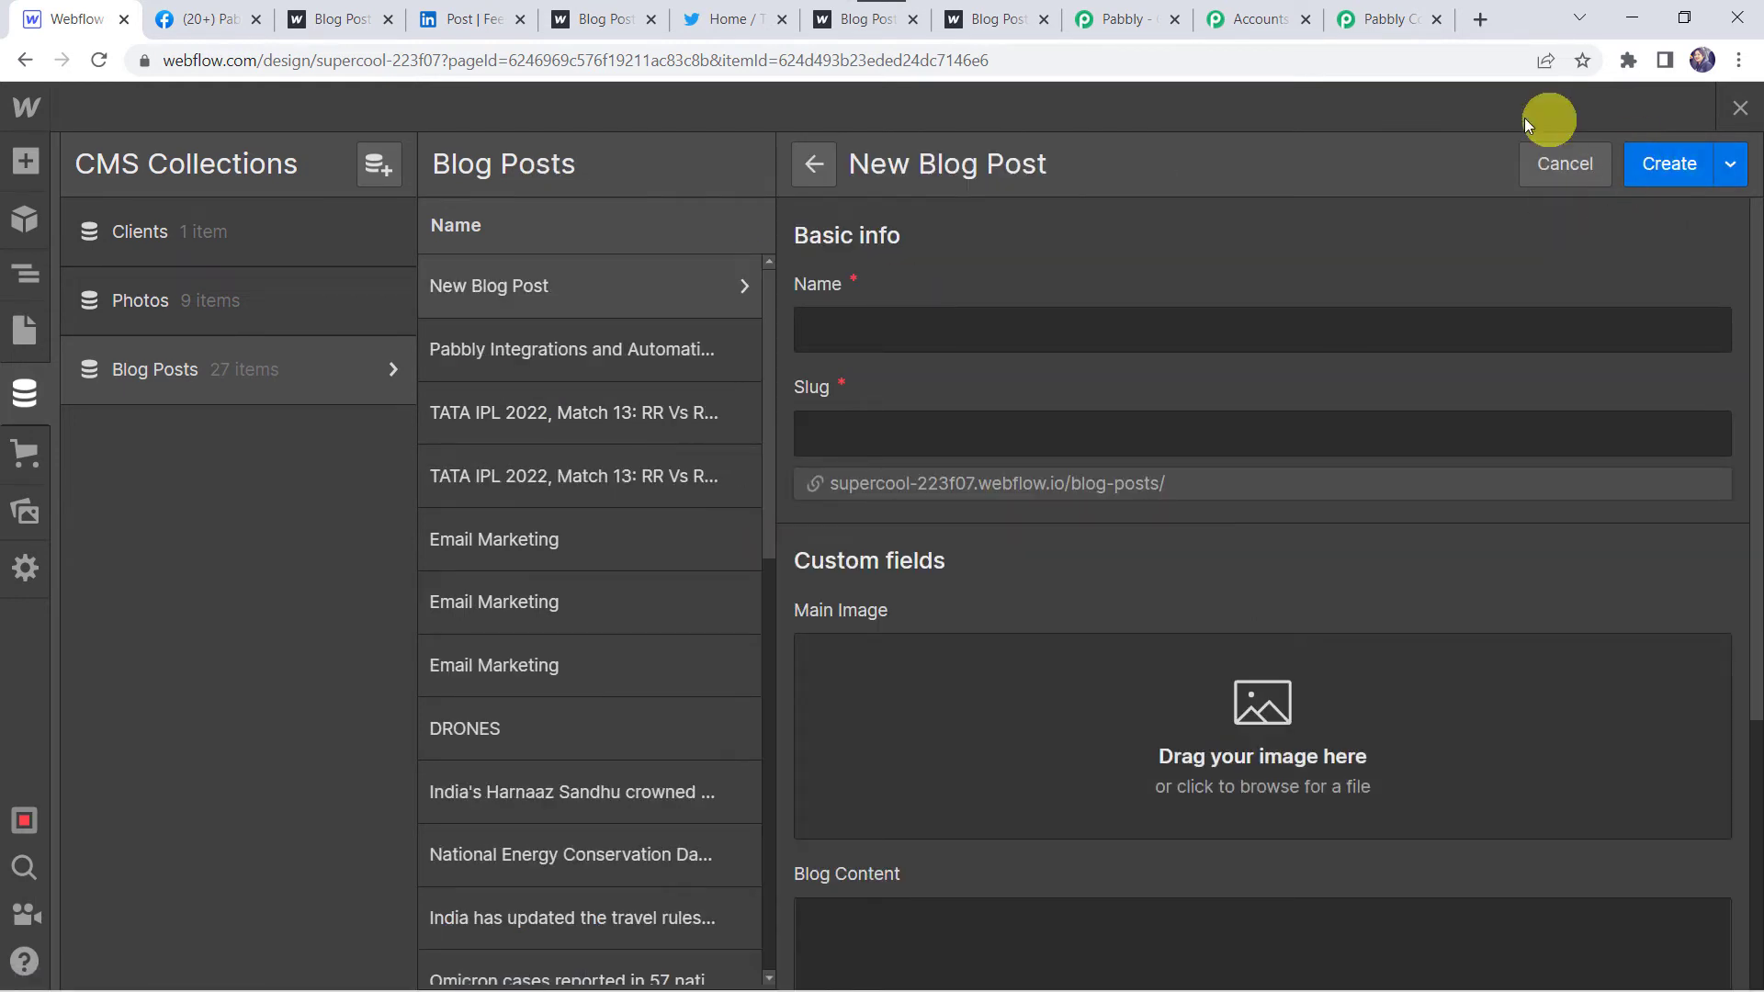
pyautogui.click(959, 316)
pyautogui.write('Pabb')
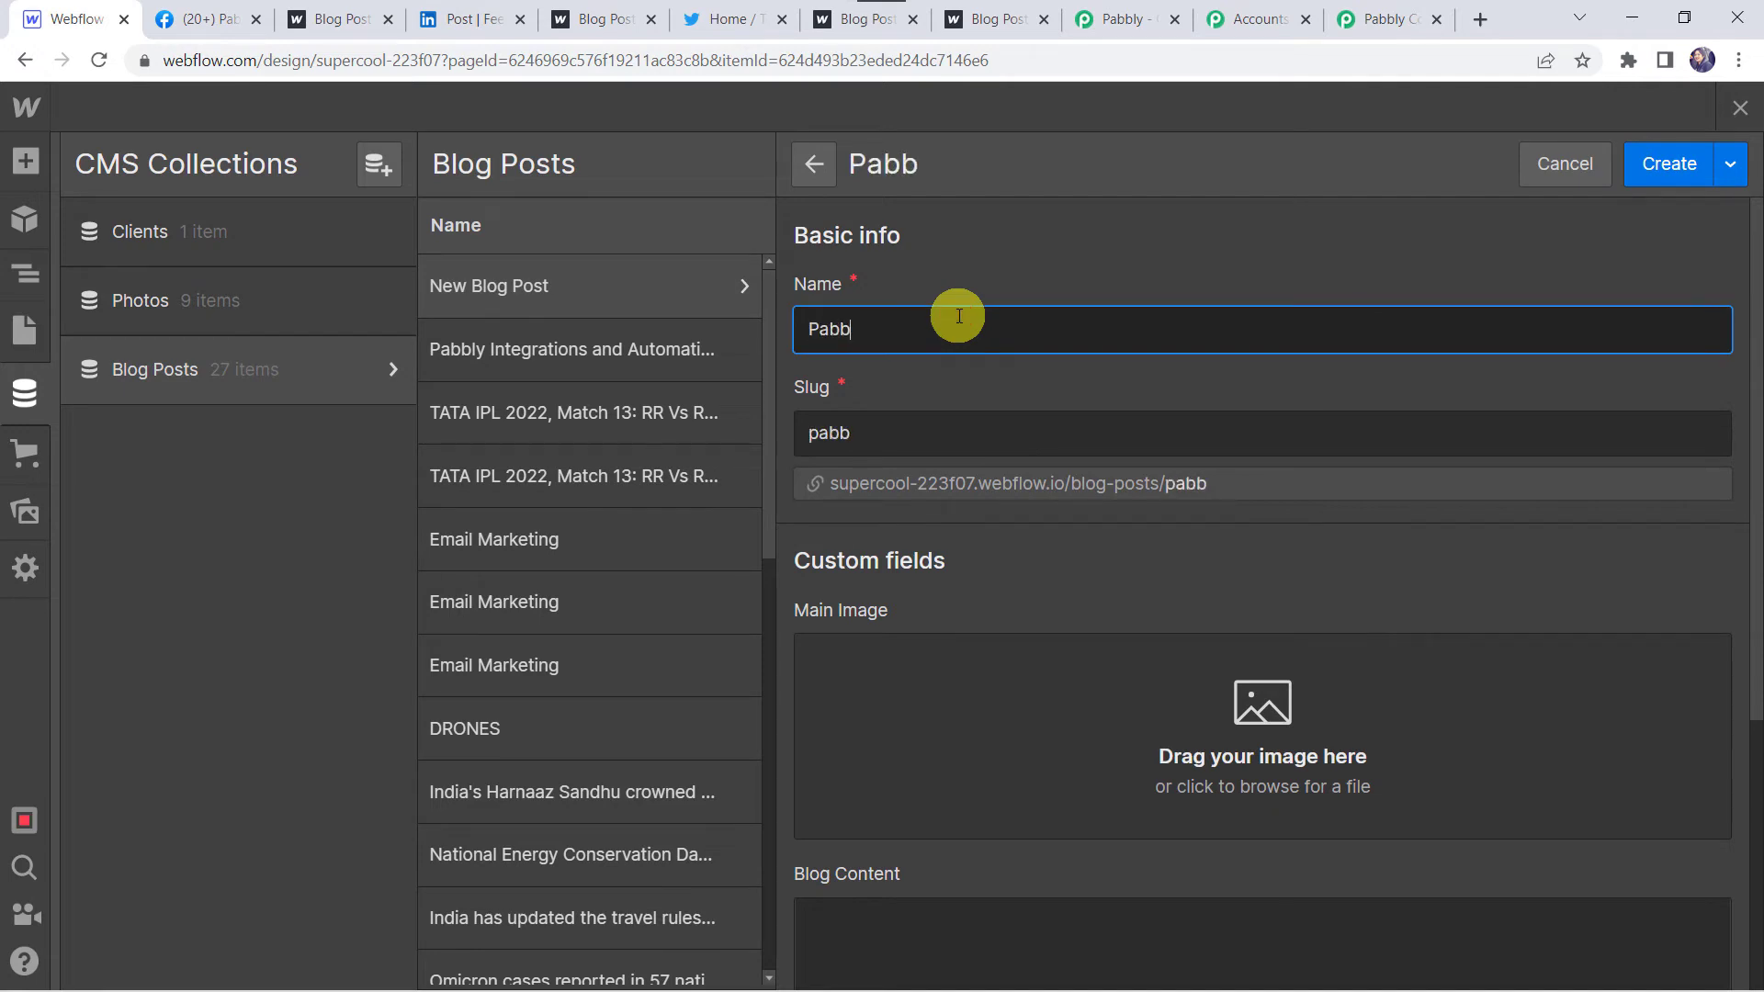
pyautogui.write('ly Email Marketing')
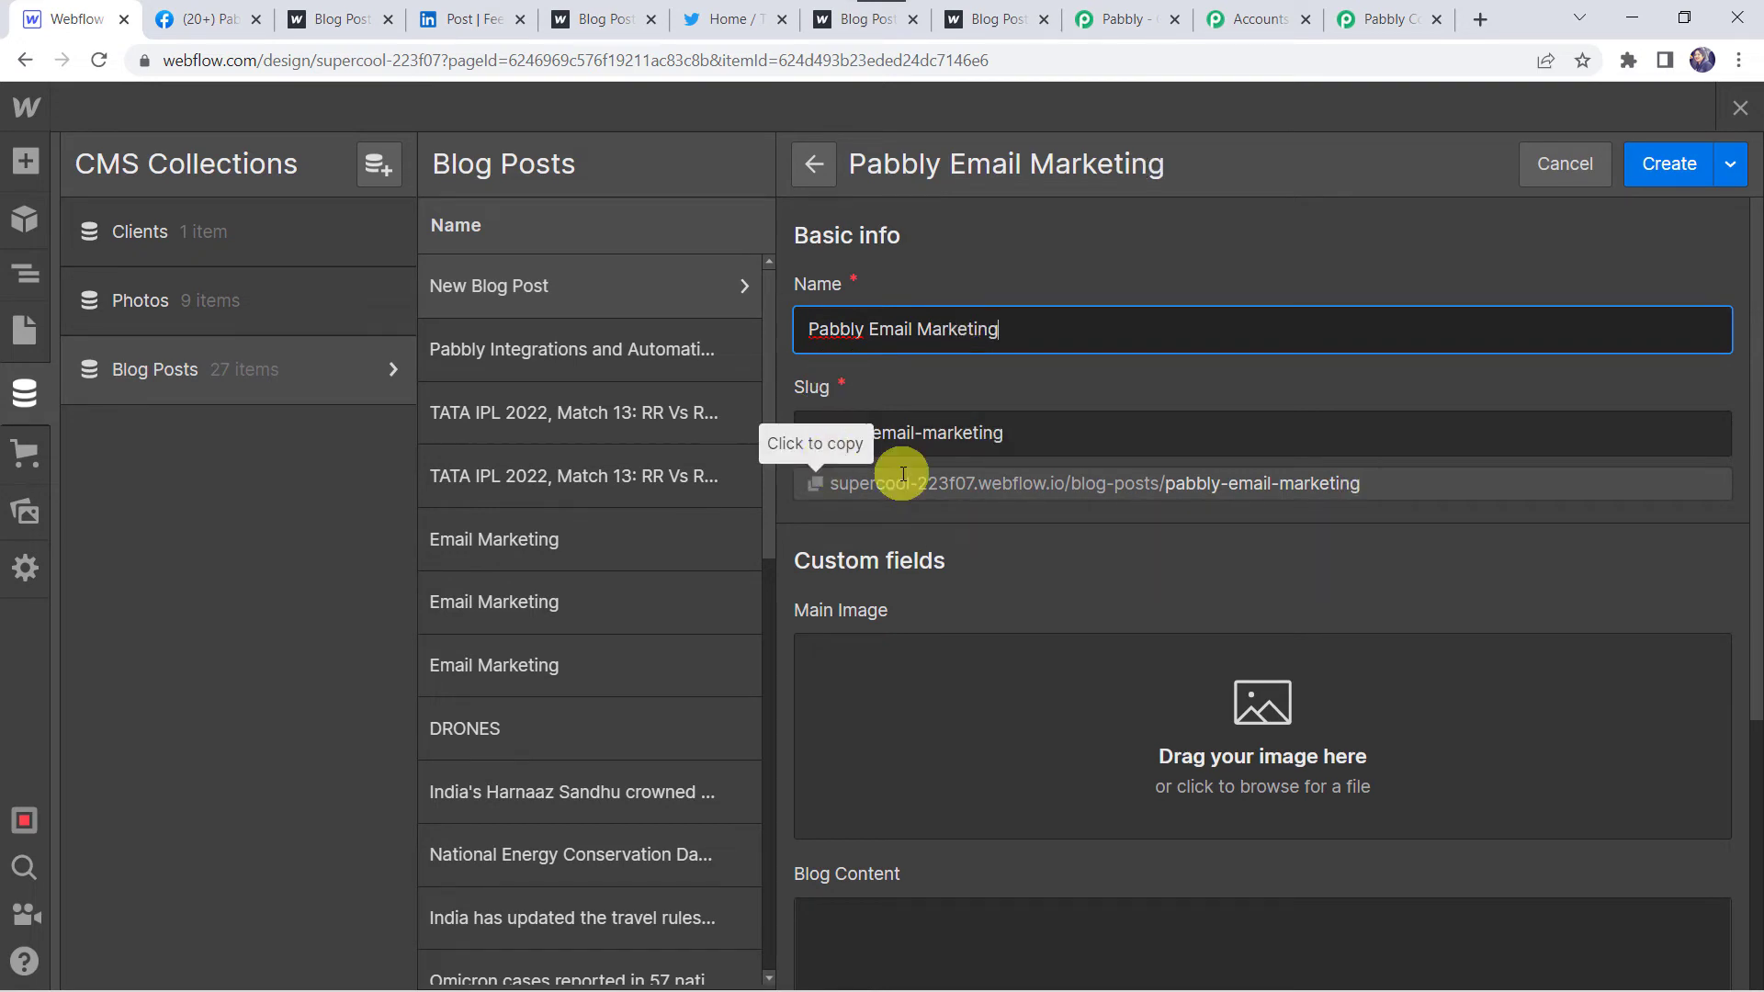
pyautogui.scroll(-1, 896, 515)
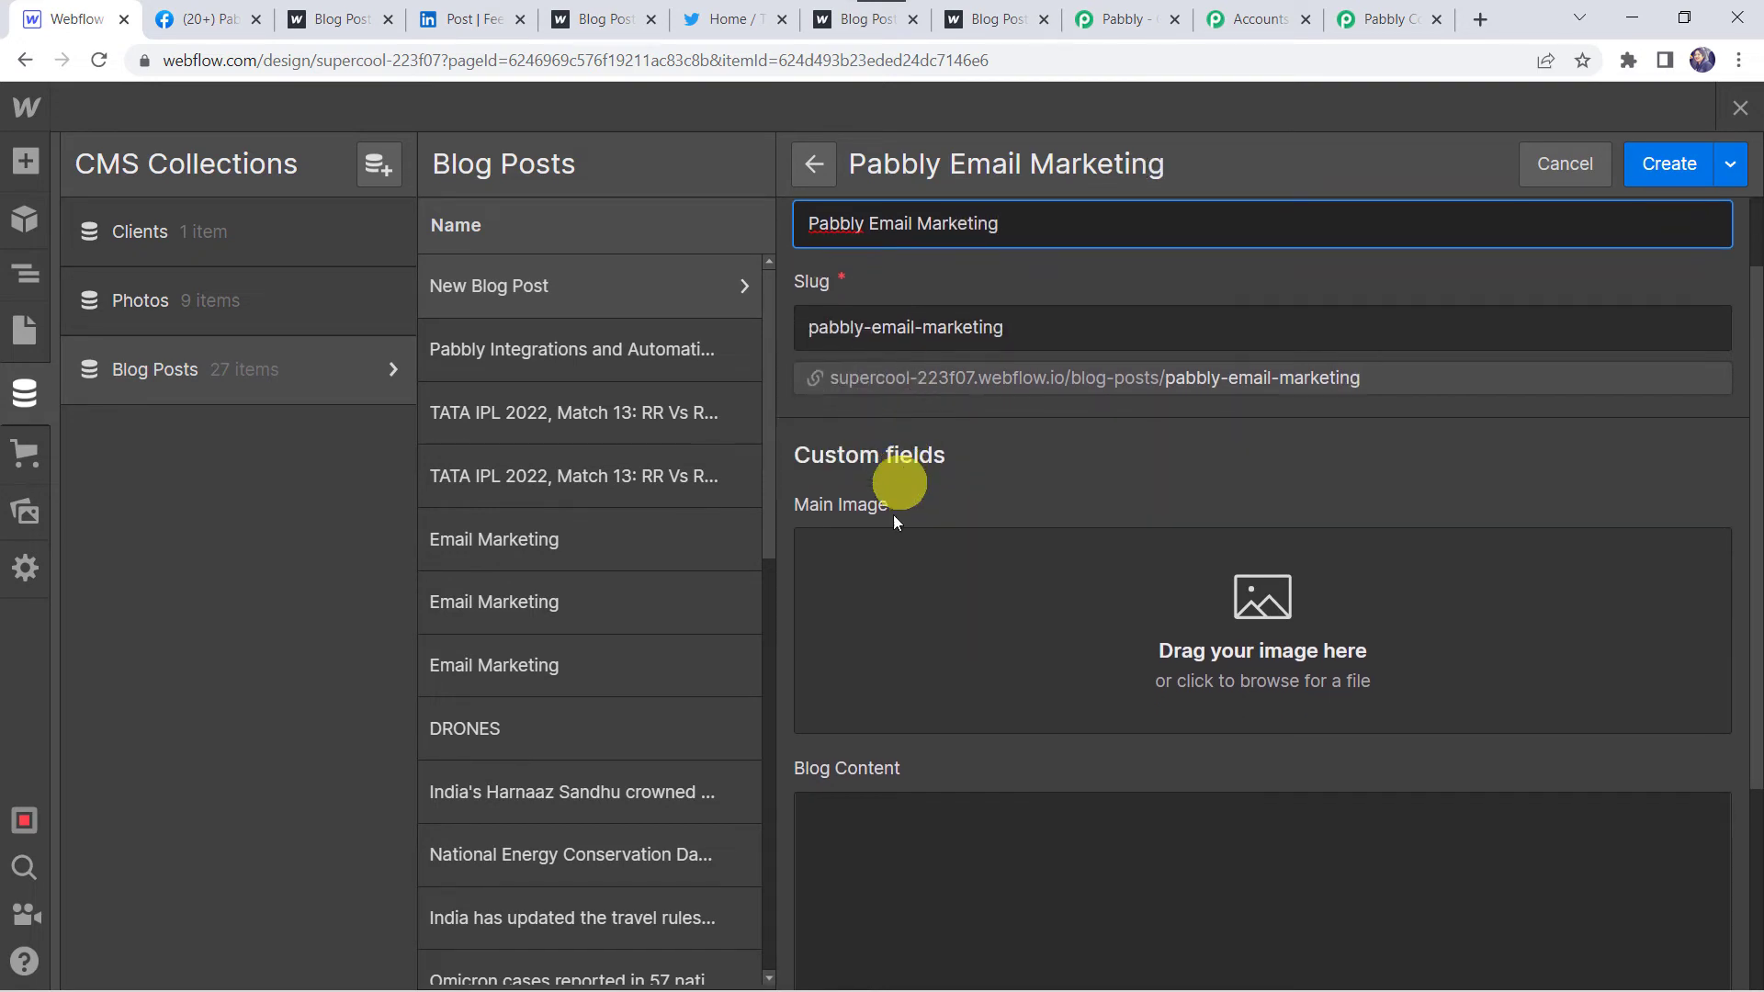
pyautogui.write('Marketing')
pyautogui.click(1226, 609)
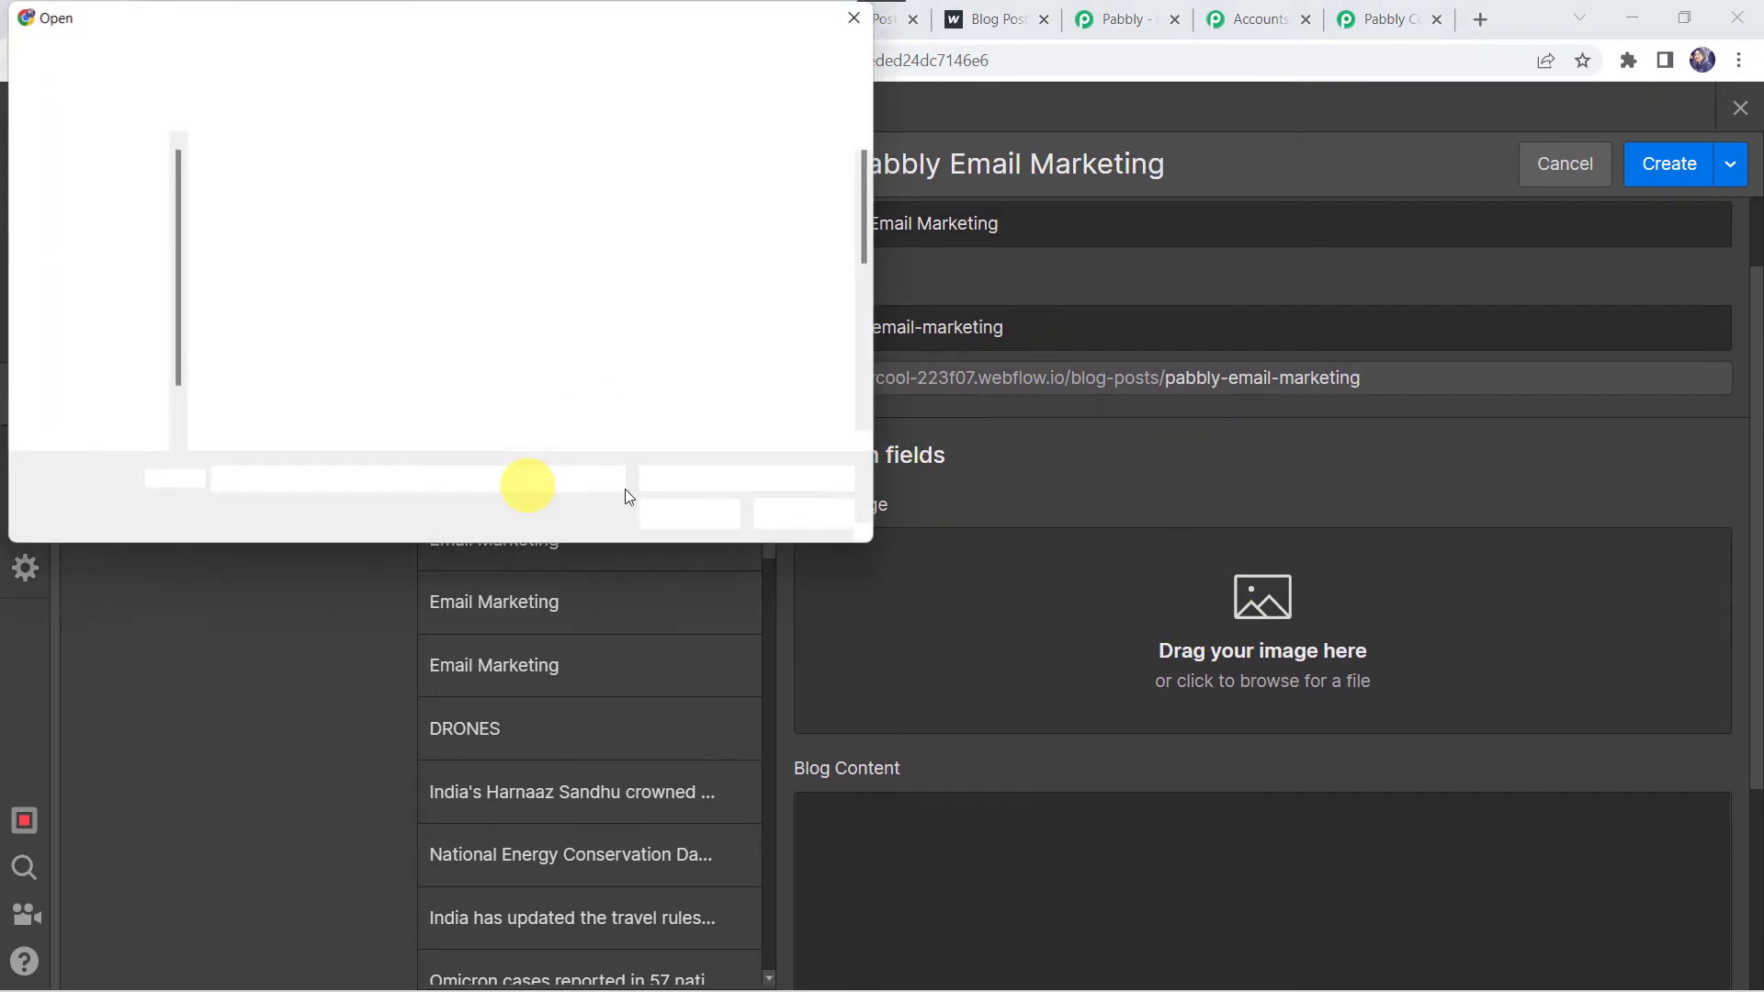
pyautogui.scroll(-2, 465, 327)
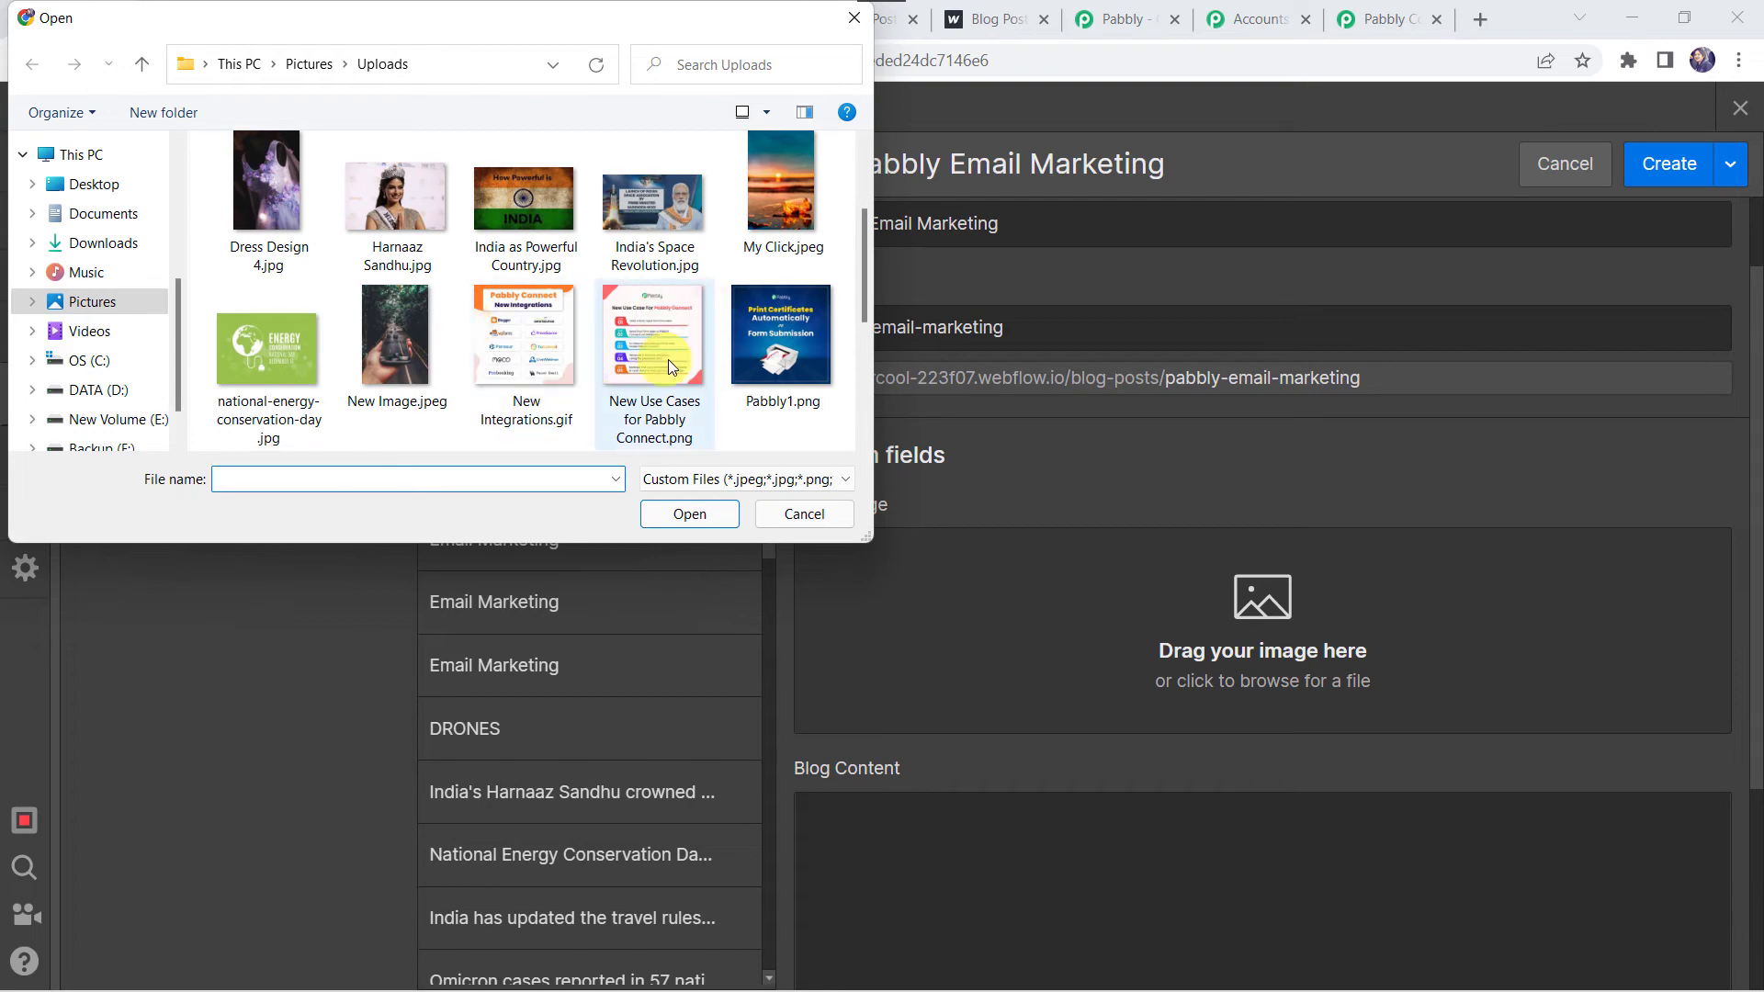
pyautogui.doubleClick(631, 419)
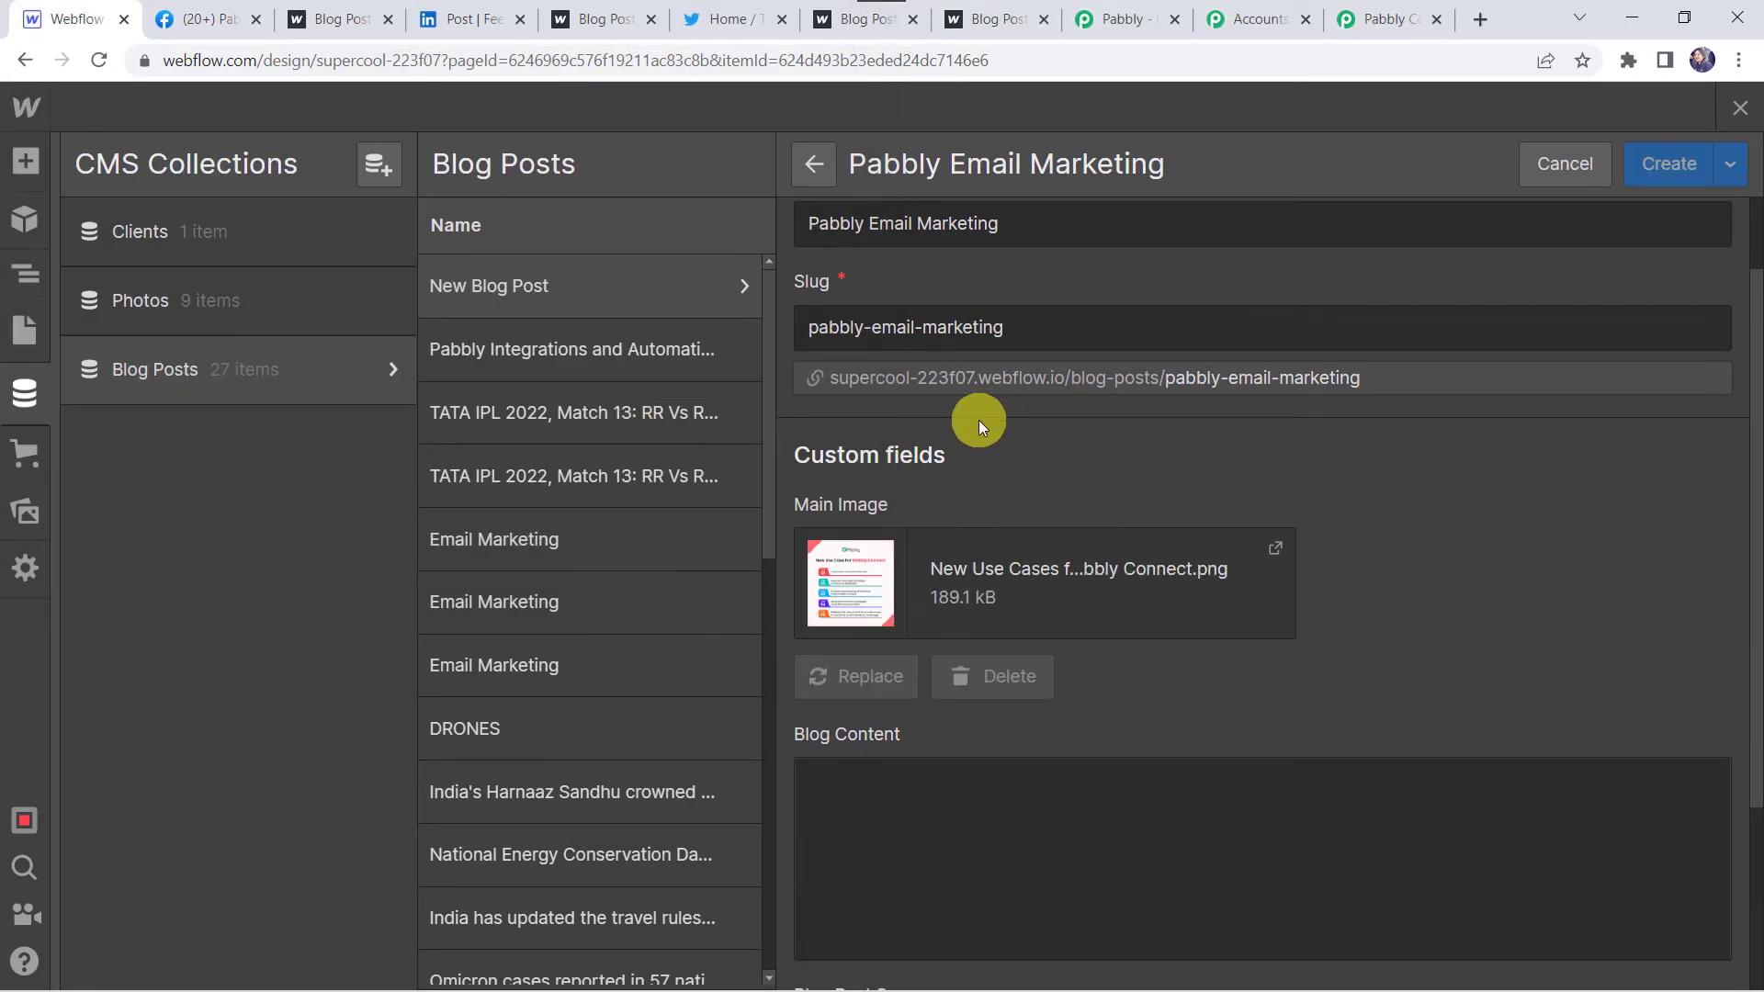
# Paste the prepared article into Blog Content and copy the post's page URL into Link
pyautogui.scroll(-3, 979, 421)
pyautogui.click(868, 512)
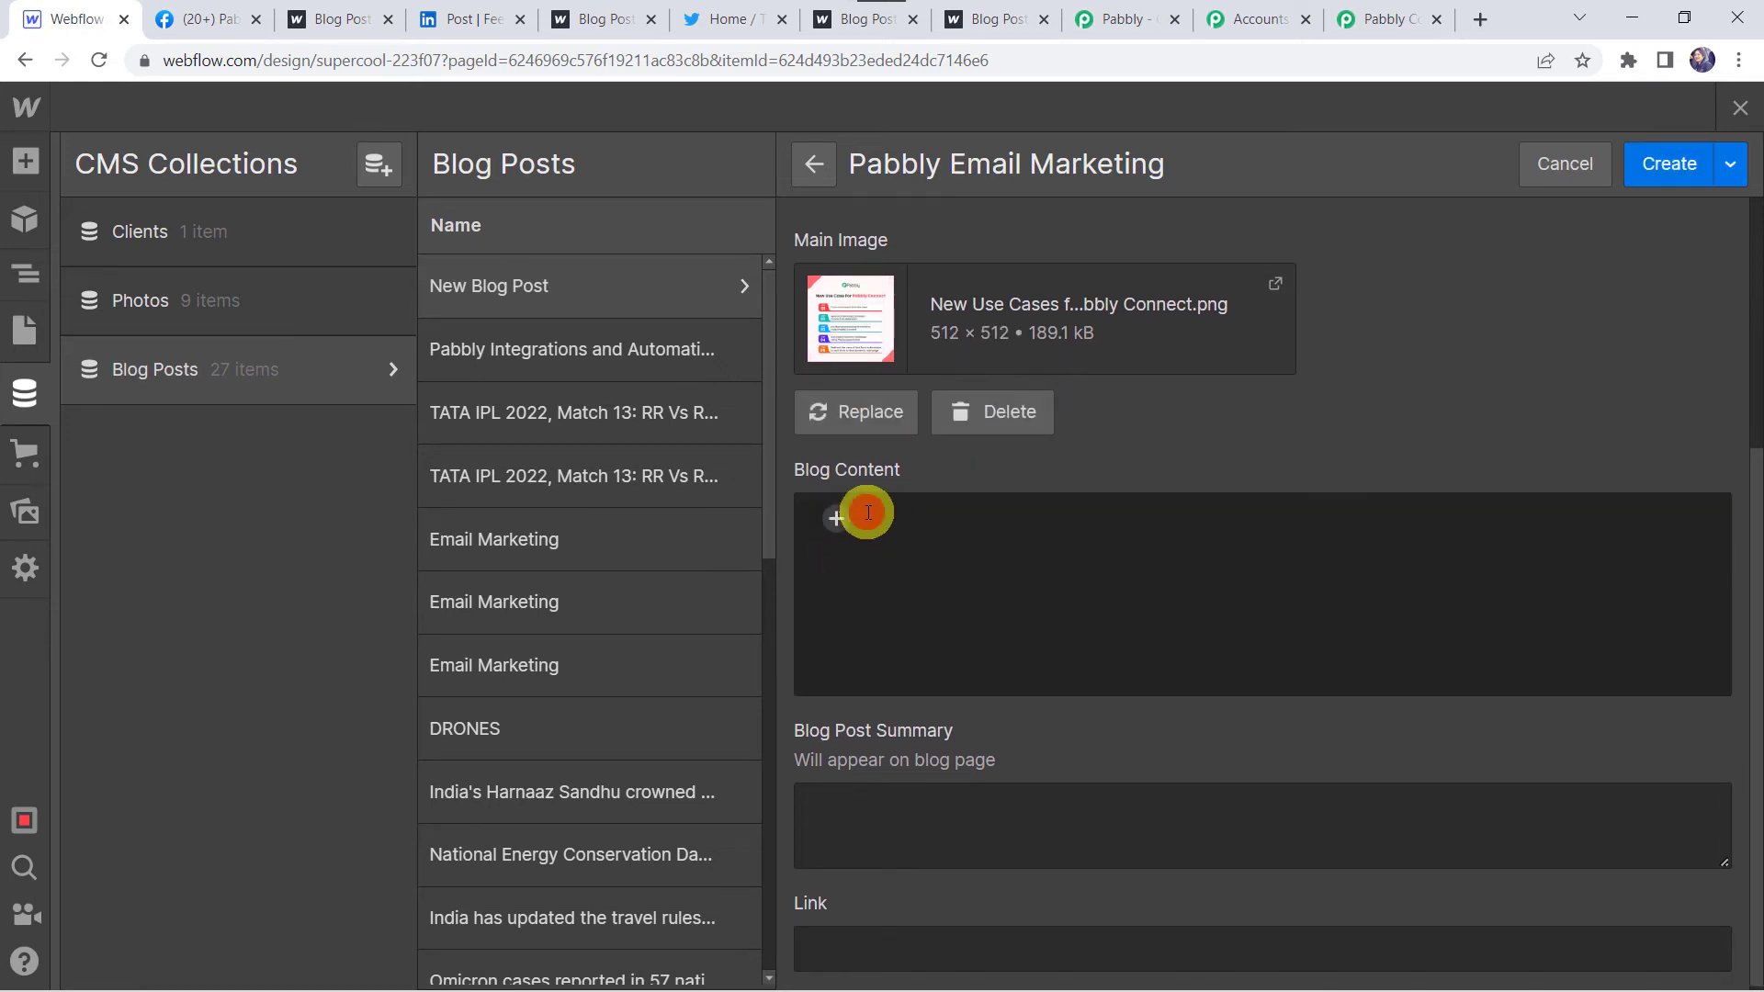
pyautogui.write('PabblyEmail Marketing is an email marketing application that enables you to send bulkemails either by connecting through any external SMTP service or through theinbuilt SMTP. PabblyEmail Marketing manages all your subscriber’s list, comes with a drag-dropemail builder and allows you to set up lots of automation rules for sendingemails. It is a perfect solution to manage your entire email marketing. Justcreate an account, connect with SMTP and you’re all set to send emails. Email marketing is the act of sending a commercial message, typically toa group of people, using email. In its broadest sense, every email sent to apotential or current customer could be considered email marketing. It involvesusing email to send advertisements, request business, or solicit sales ordonations. Email marketing strategies commonly seek toachieve one or more of three primary objectives, to build loyalty, trust, orbrand awareness. The term usually refers to sending email messages with thepurpose of enhancing a merchant’s relationship with current or previous customers,encouraging customer loyalty and repeat business, acquiring new customers orconvincing current customers to purchase something immediately, and sharingthird-party ads.')
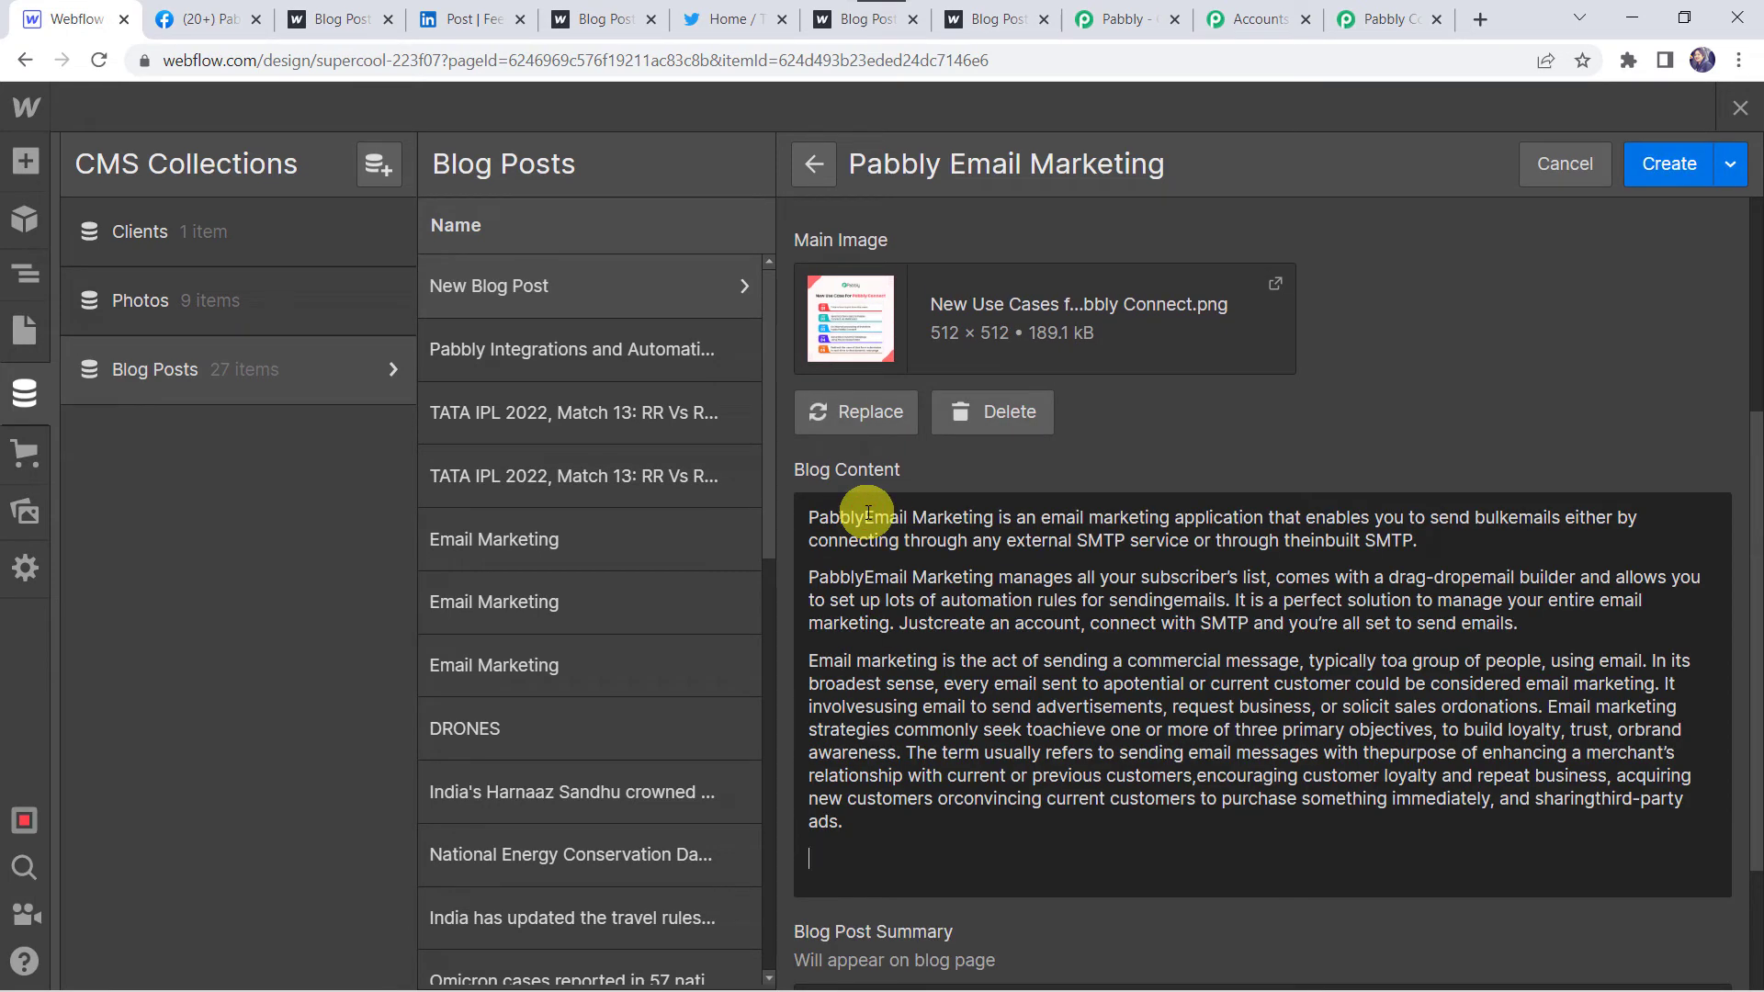
pyautogui.scroll(-2, 859, 504)
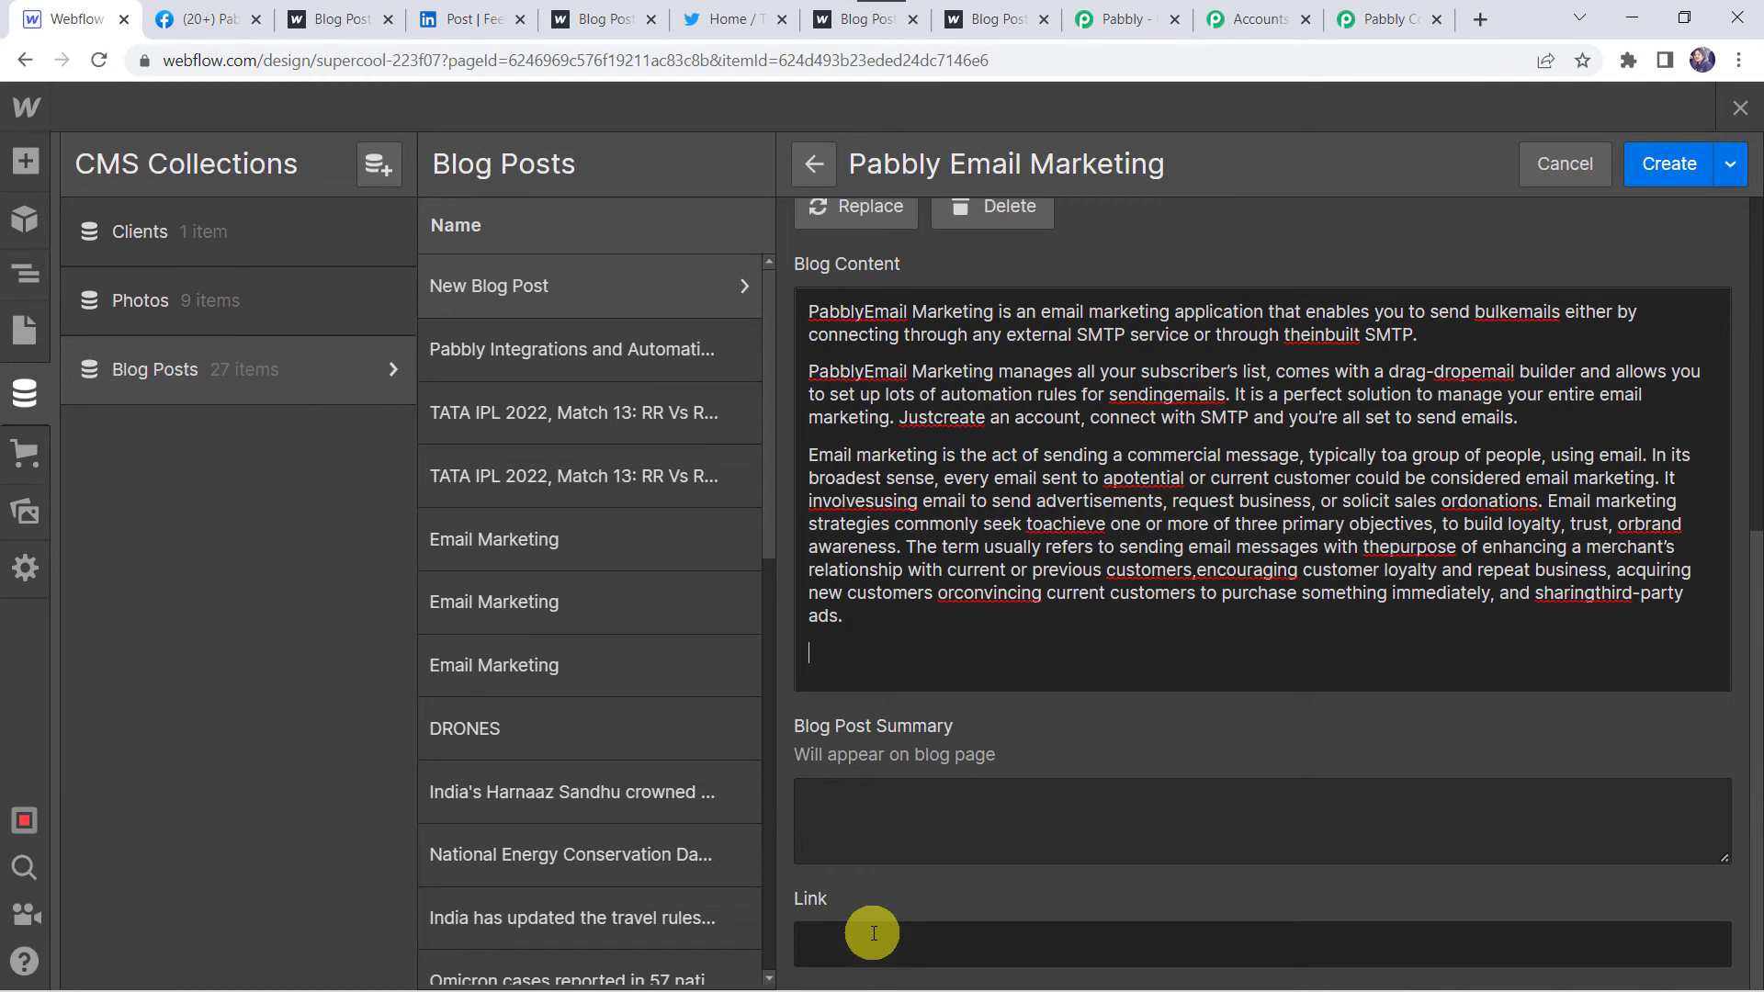
pyautogui.scroll(6, 873, 933)
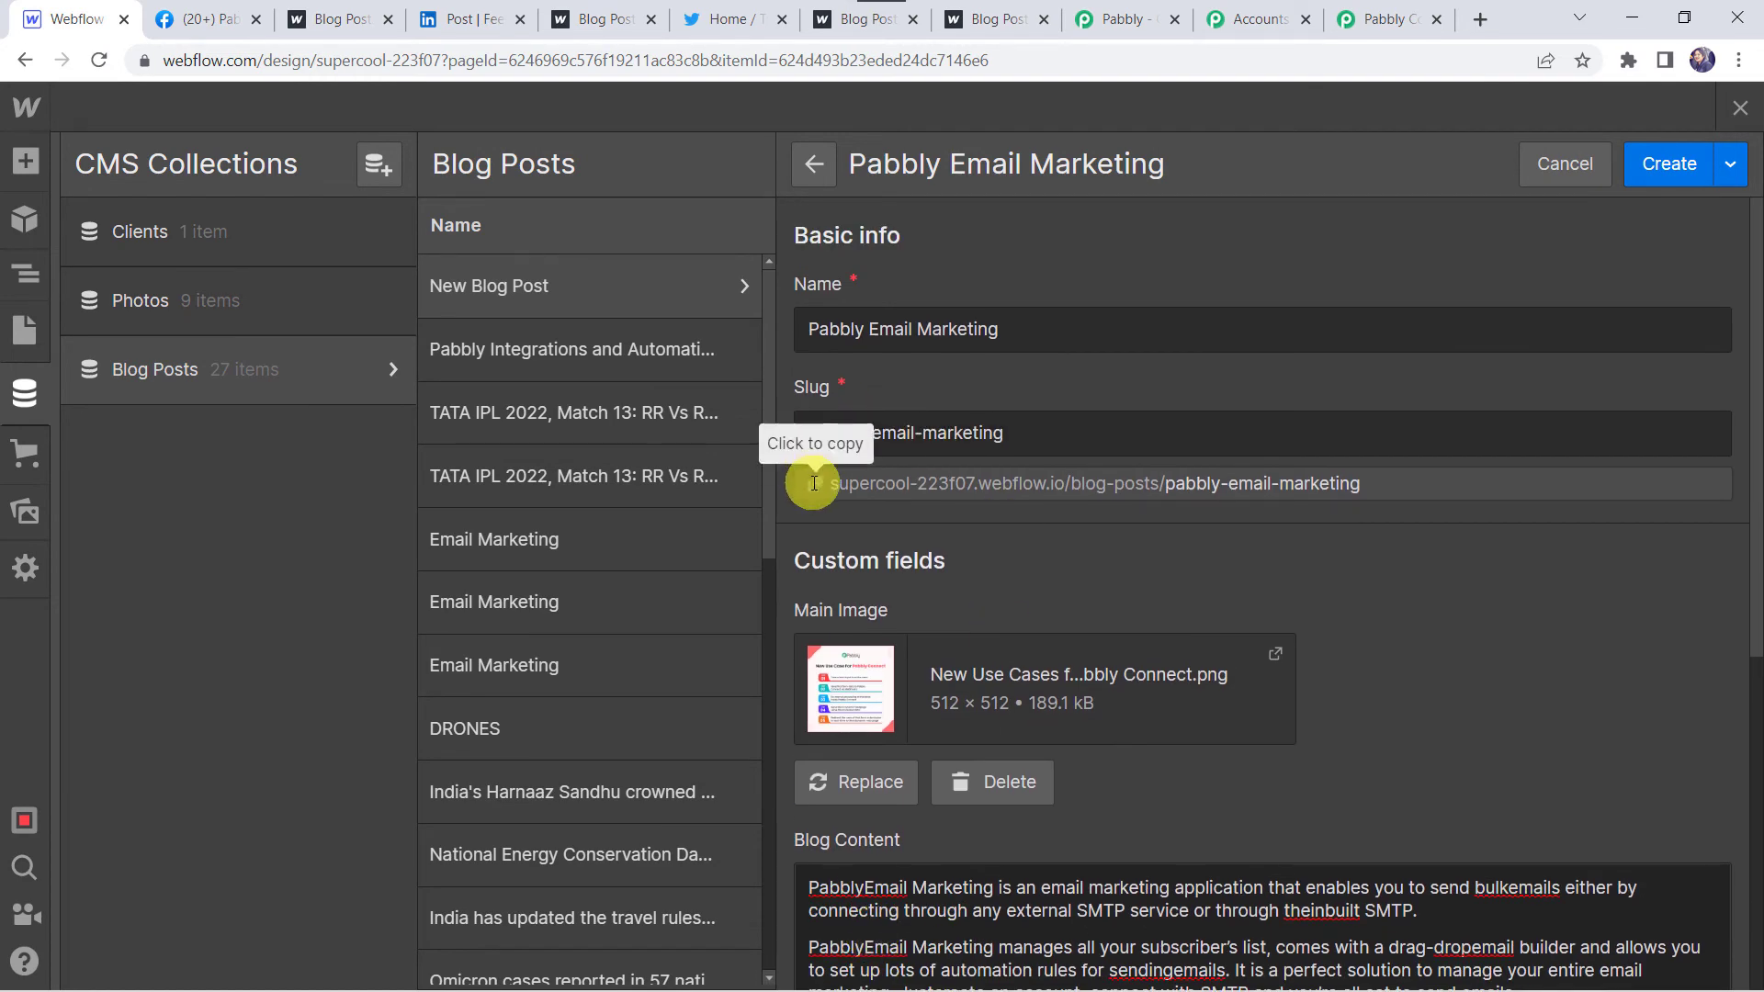
pyautogui.click(814, 483)
pyautogui.scroll(-6, 818, 478)
pyautogui.click(839, 938)
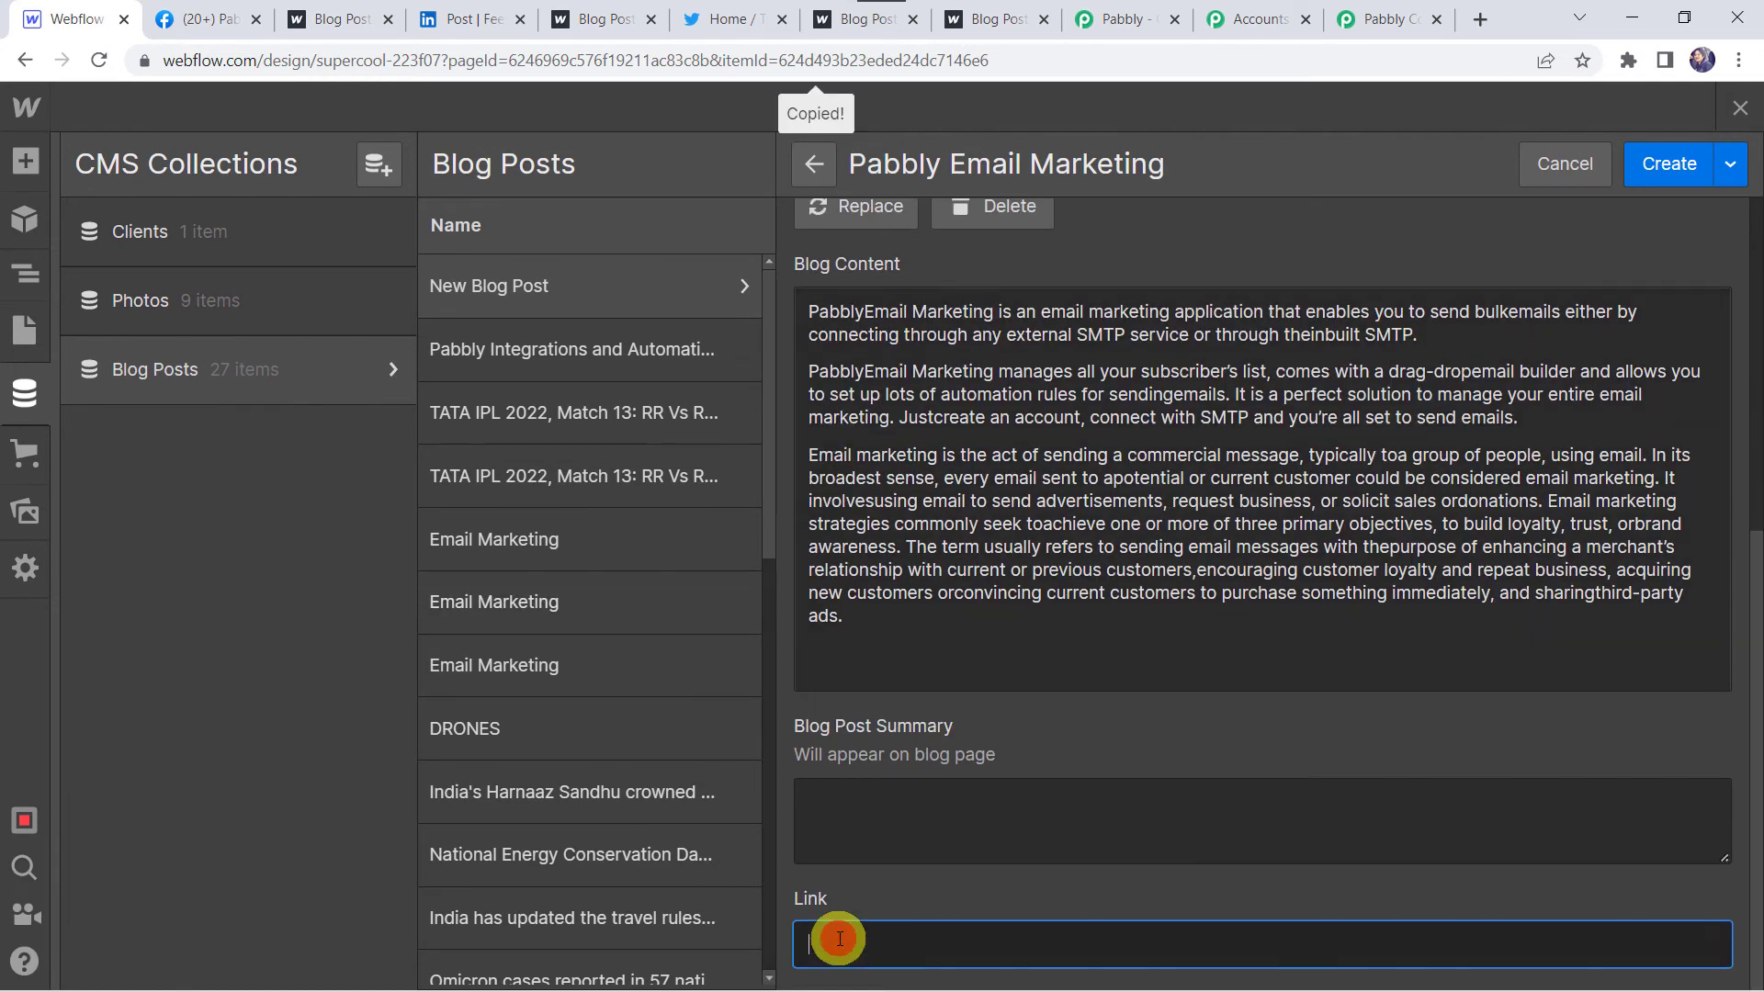
pyautogui.rightClick(839, 938)
pyautogui.click(921, 749)
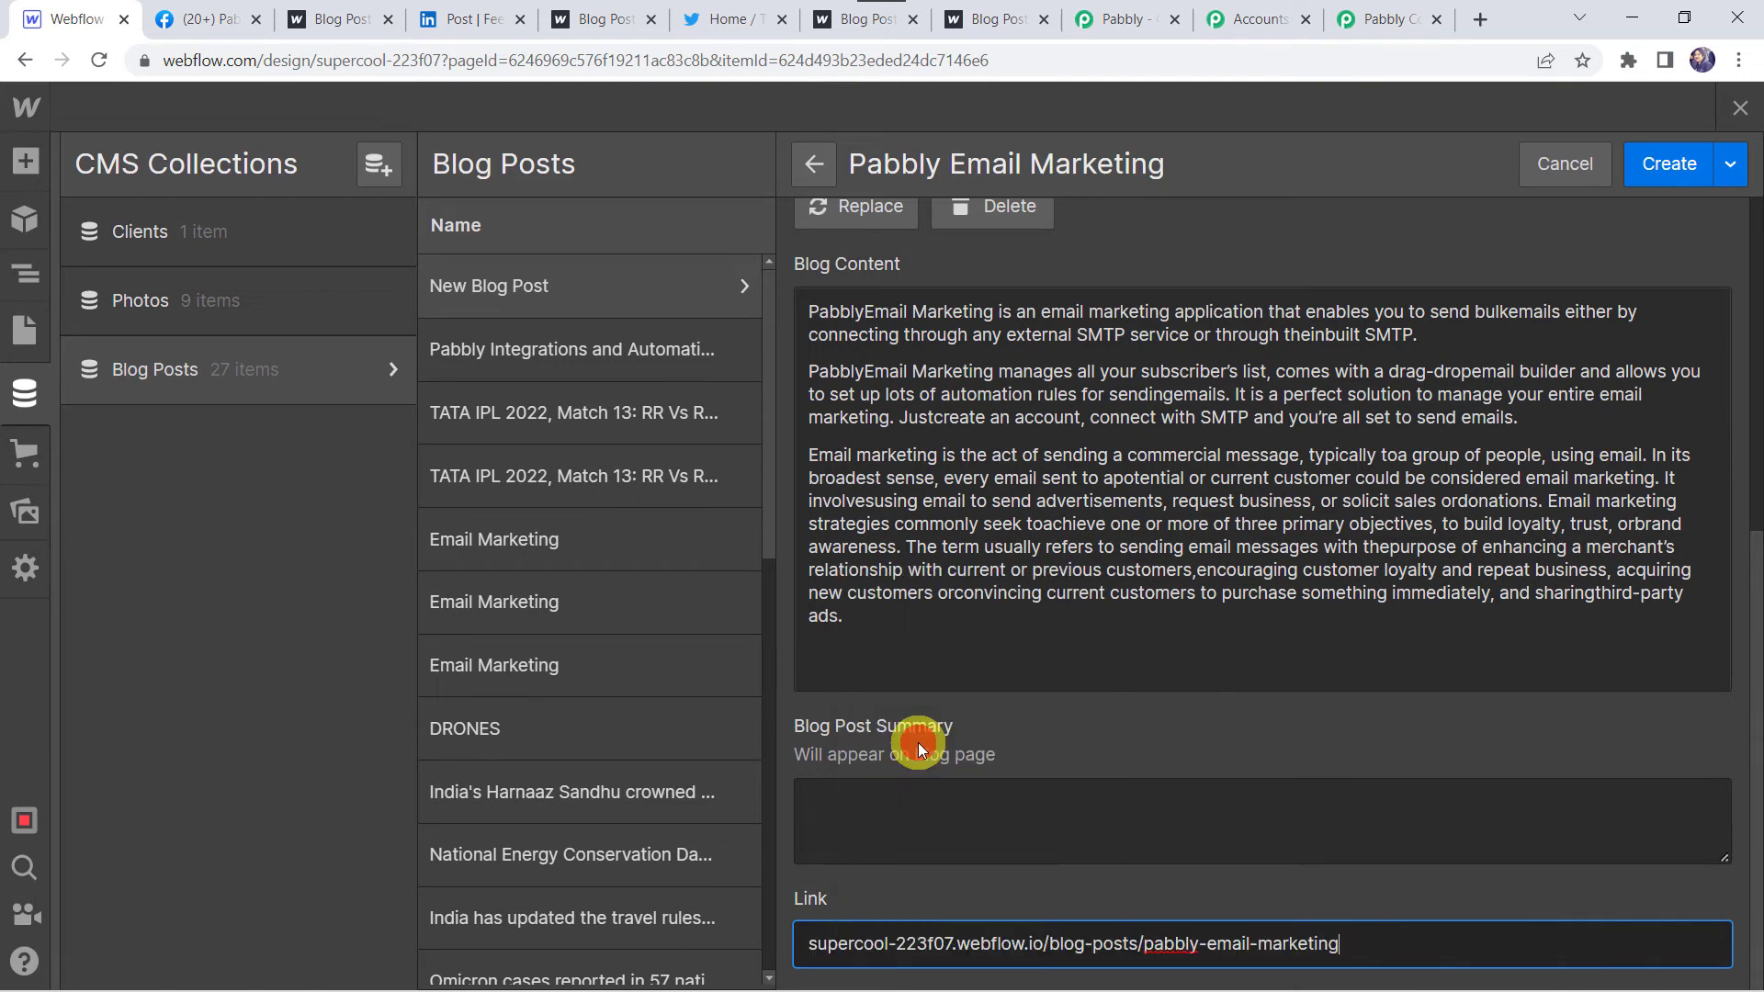
# Publish the new blog post and close the leftover Blog Post tabs
pyautogui.click(1731, 169)
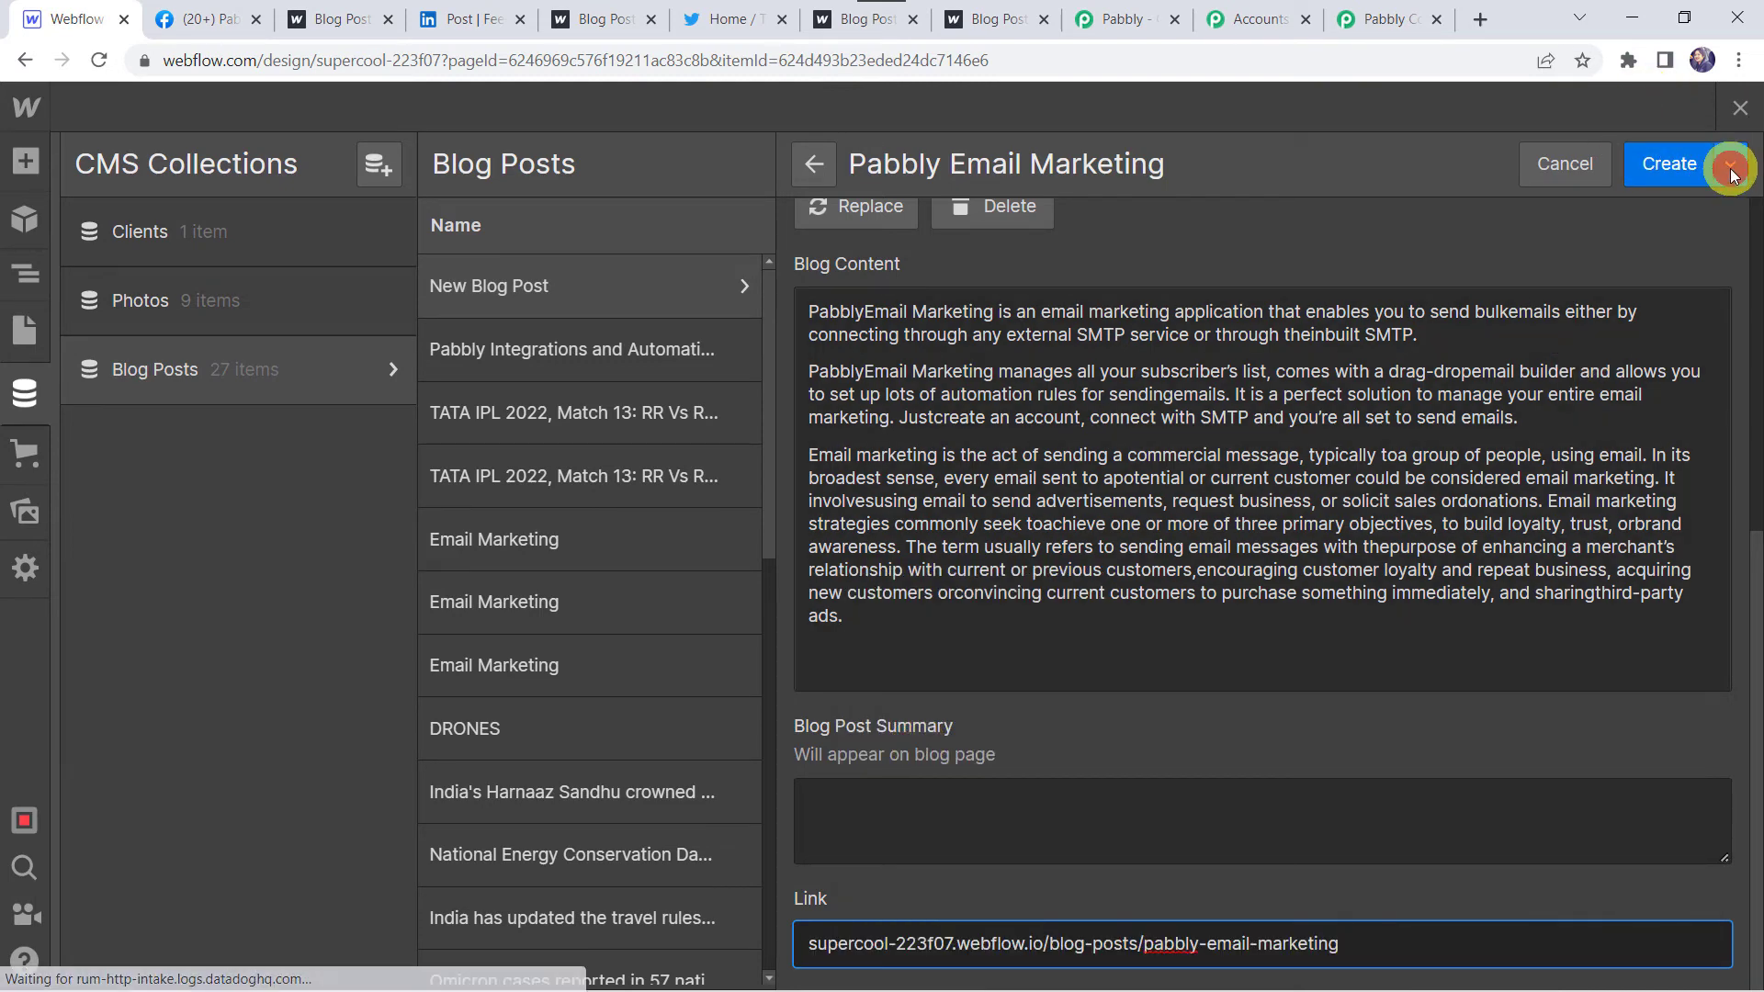
pyautogui.click(1602, 215)
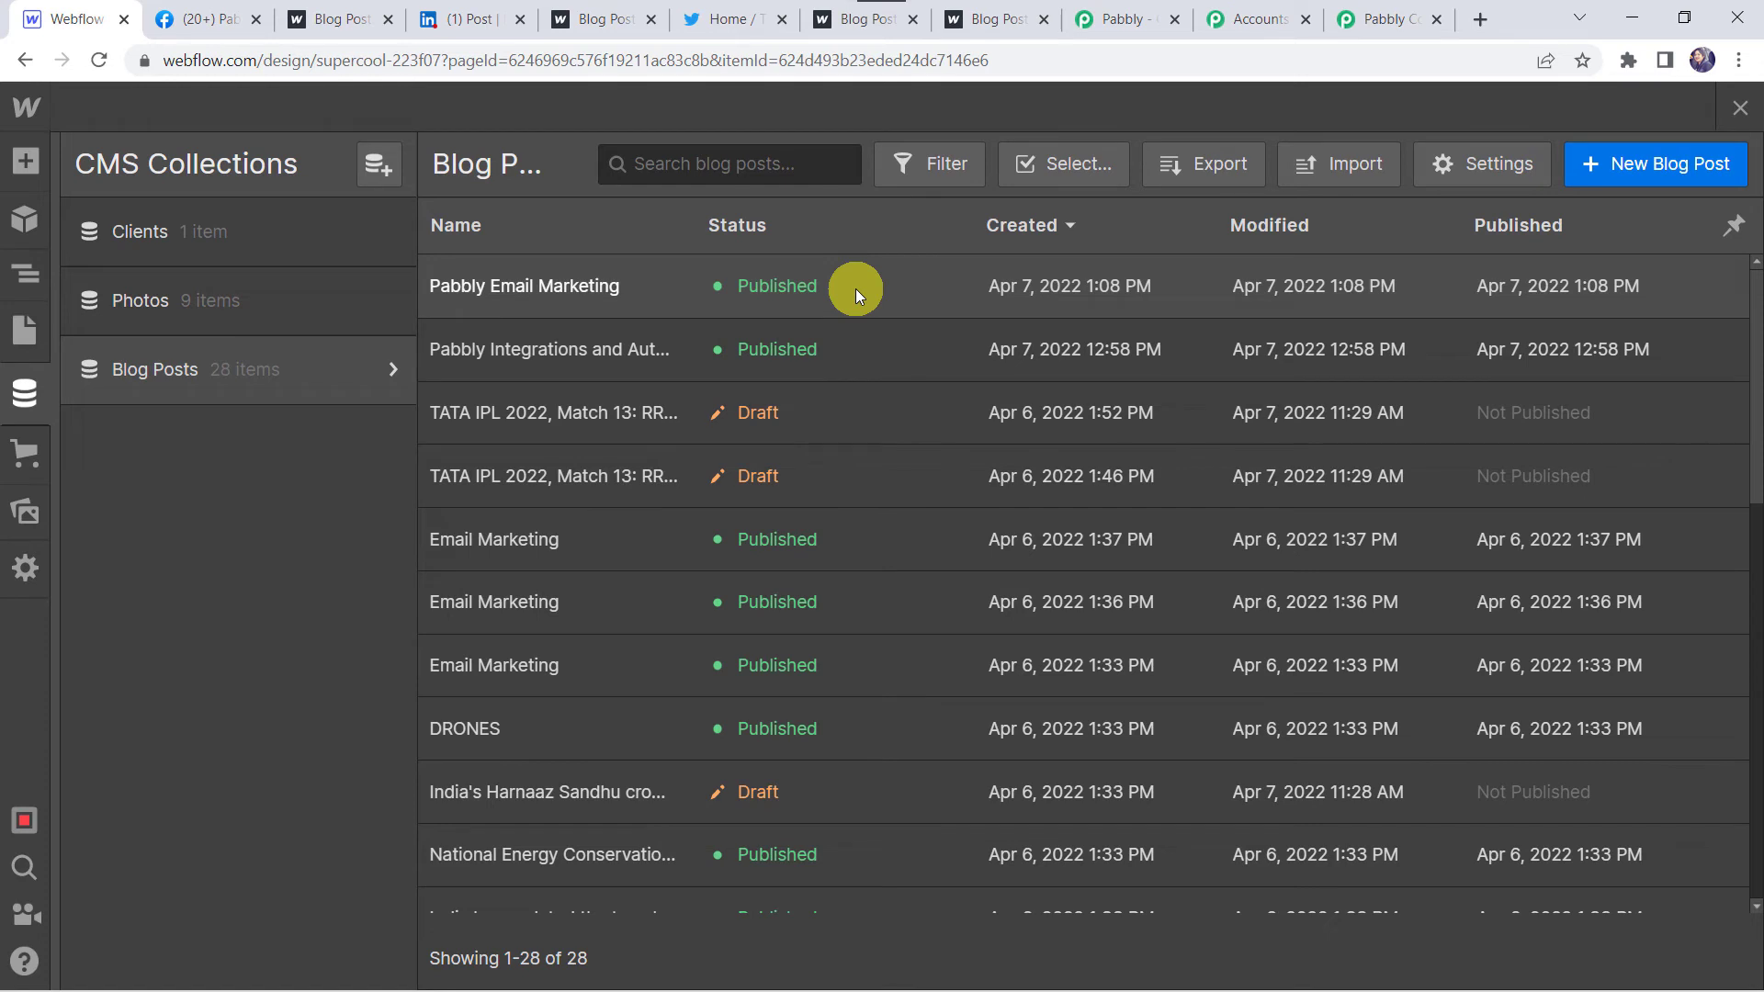
pyautogui.click(393, 20)
pyautogui.click(780, 19)
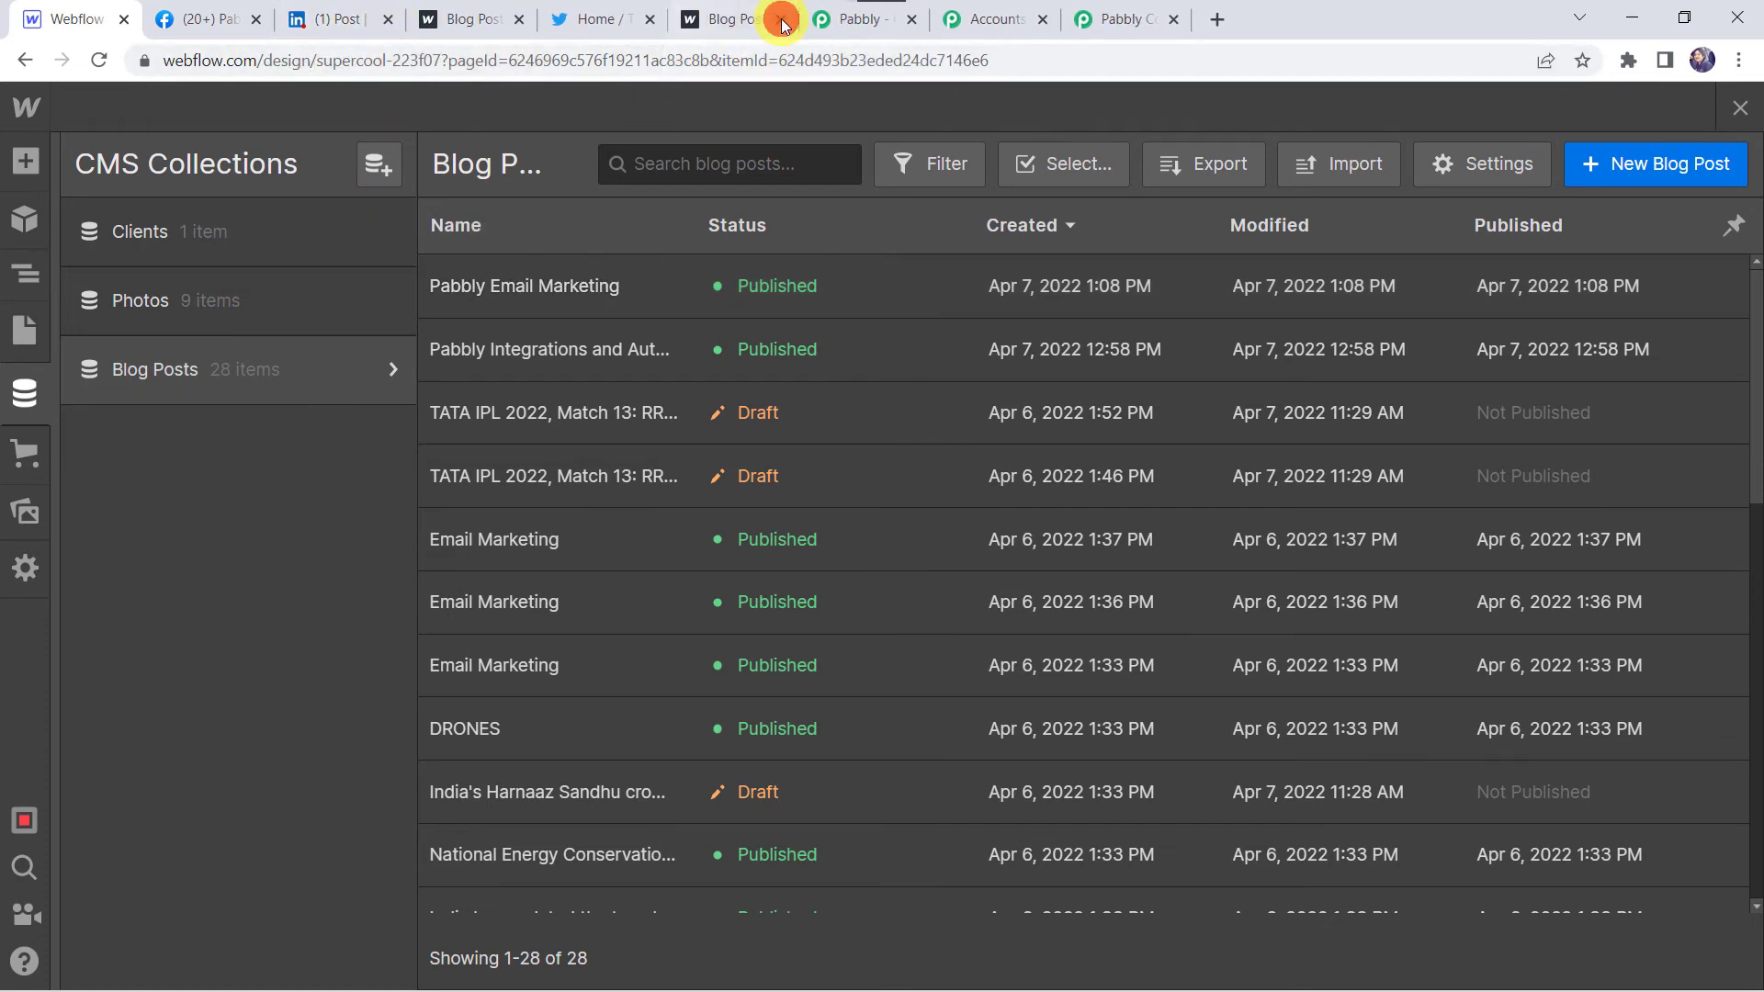
pyautogui.click(781, 19)
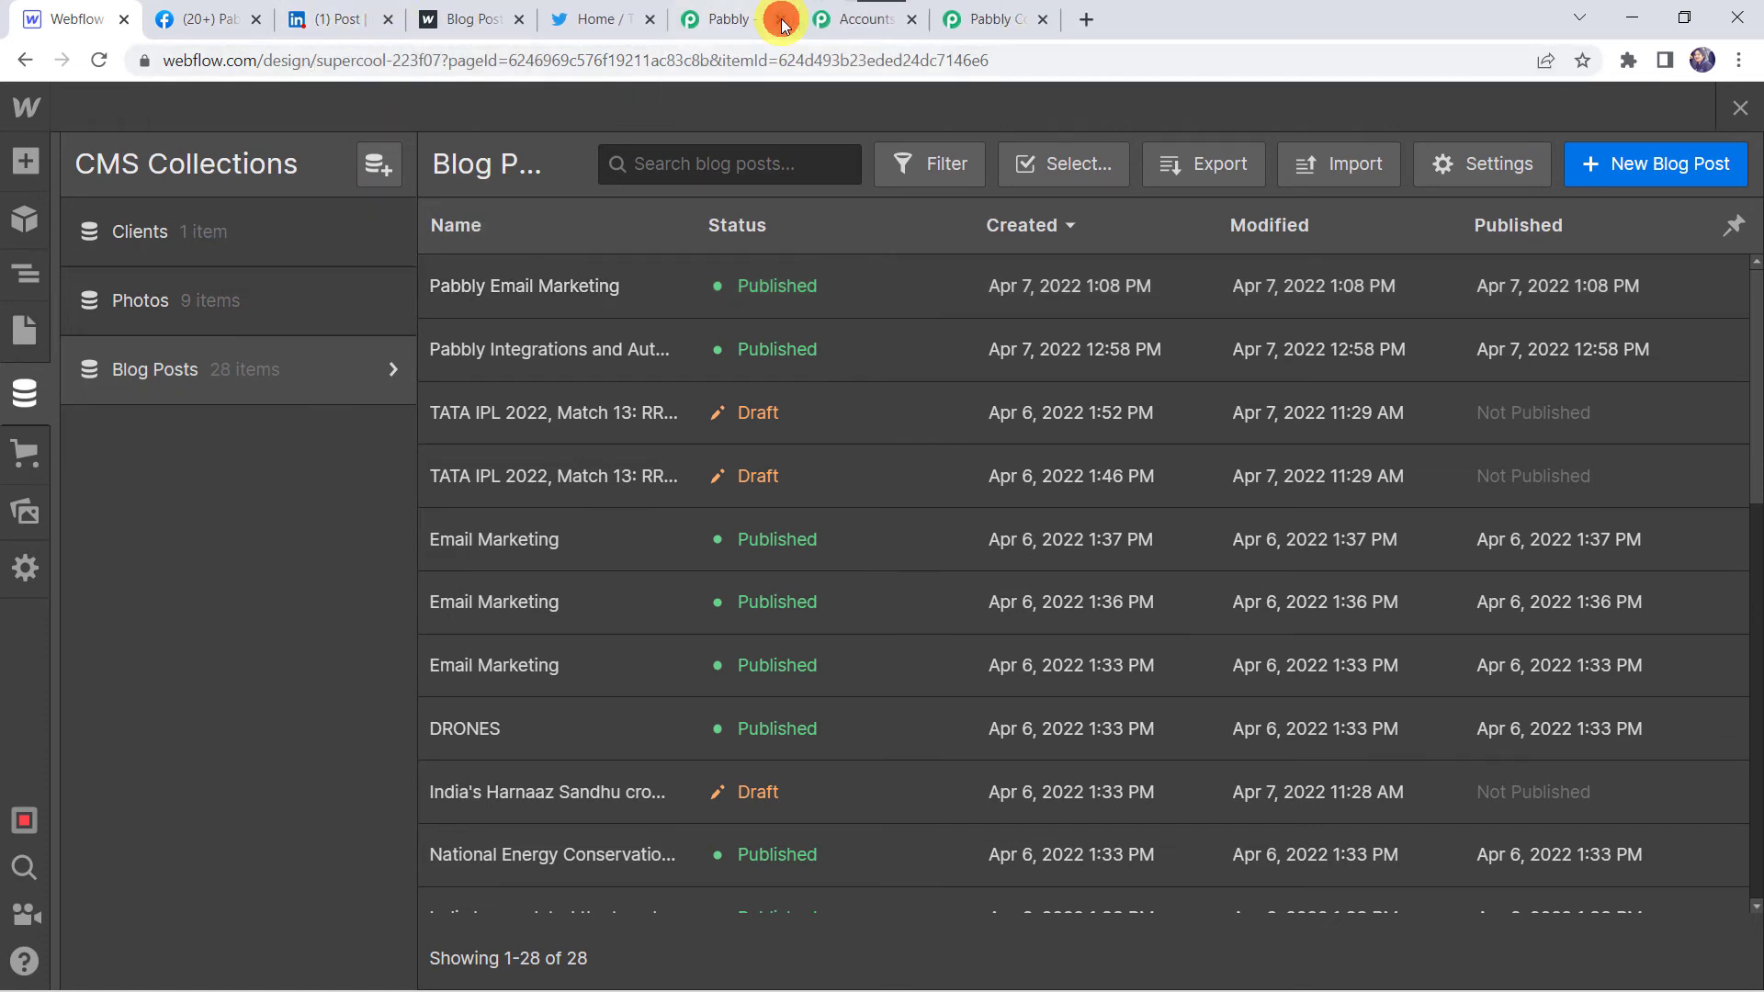
pyautogui.click(519, 19)
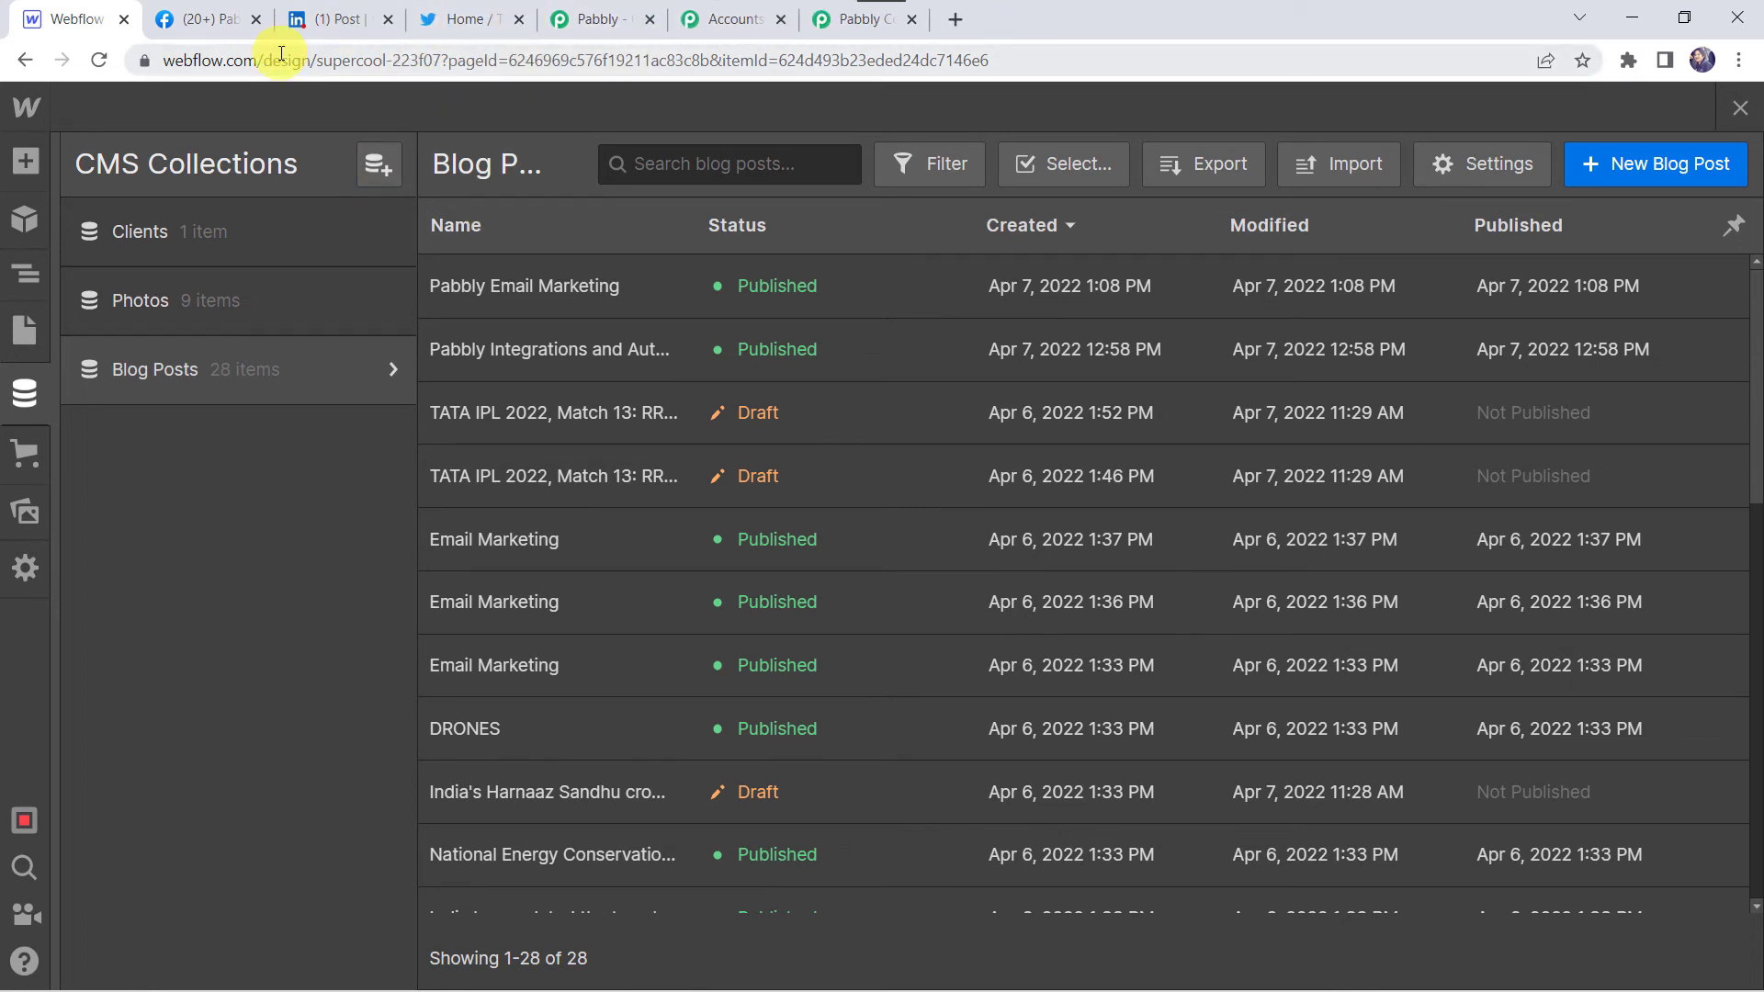
# Reload the Pabbly Tech Facebook page and open the shared post's link to the Pabbly Email Marketing article
pyautogui.click(210, 20)
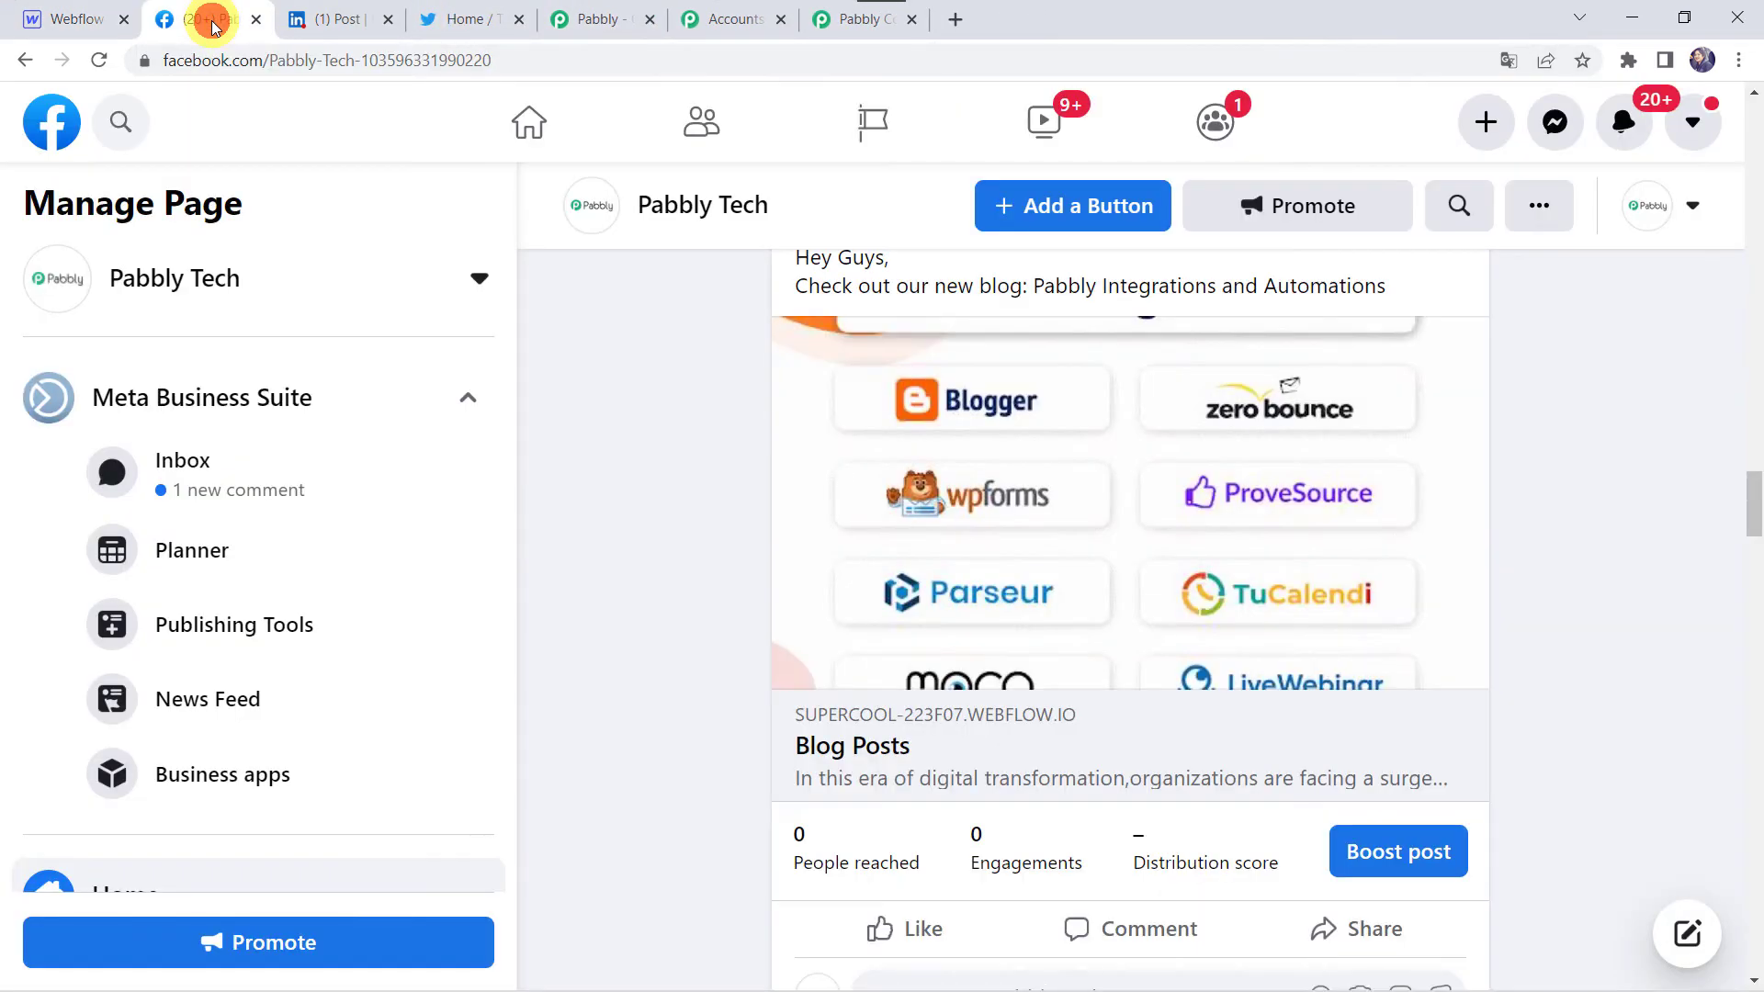
pyautogui.click(101, 62)
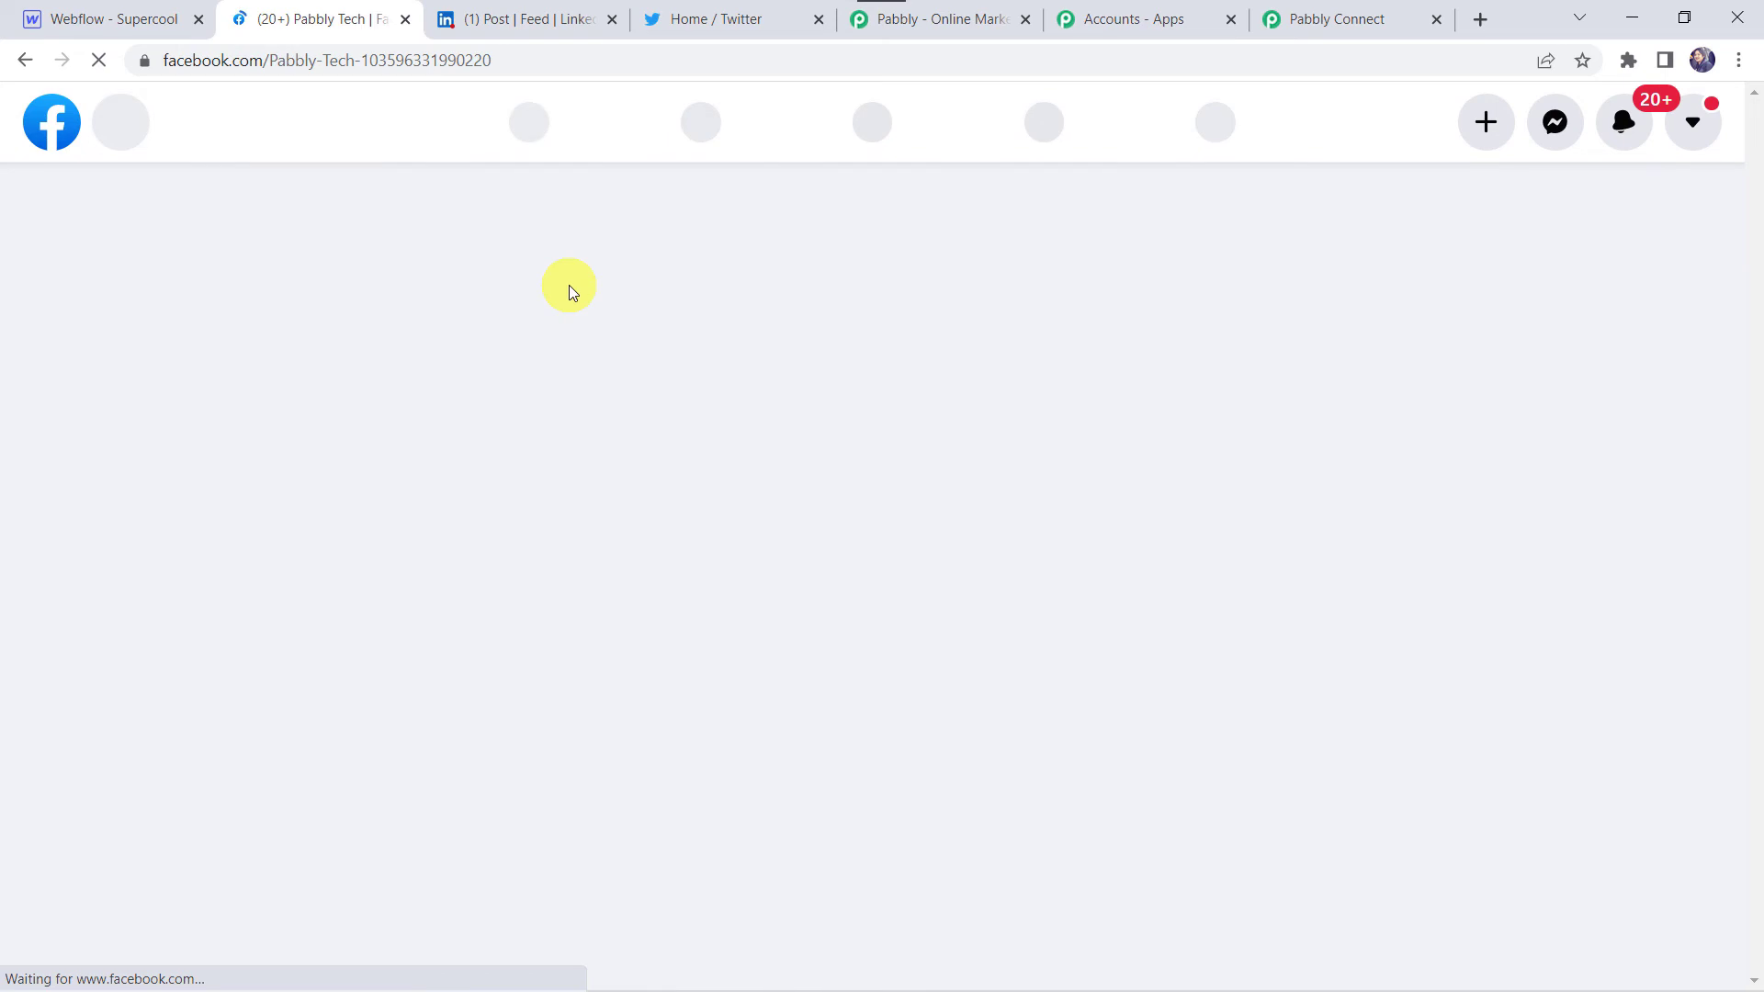
pyautogui.scroll(-20, 696, 448)
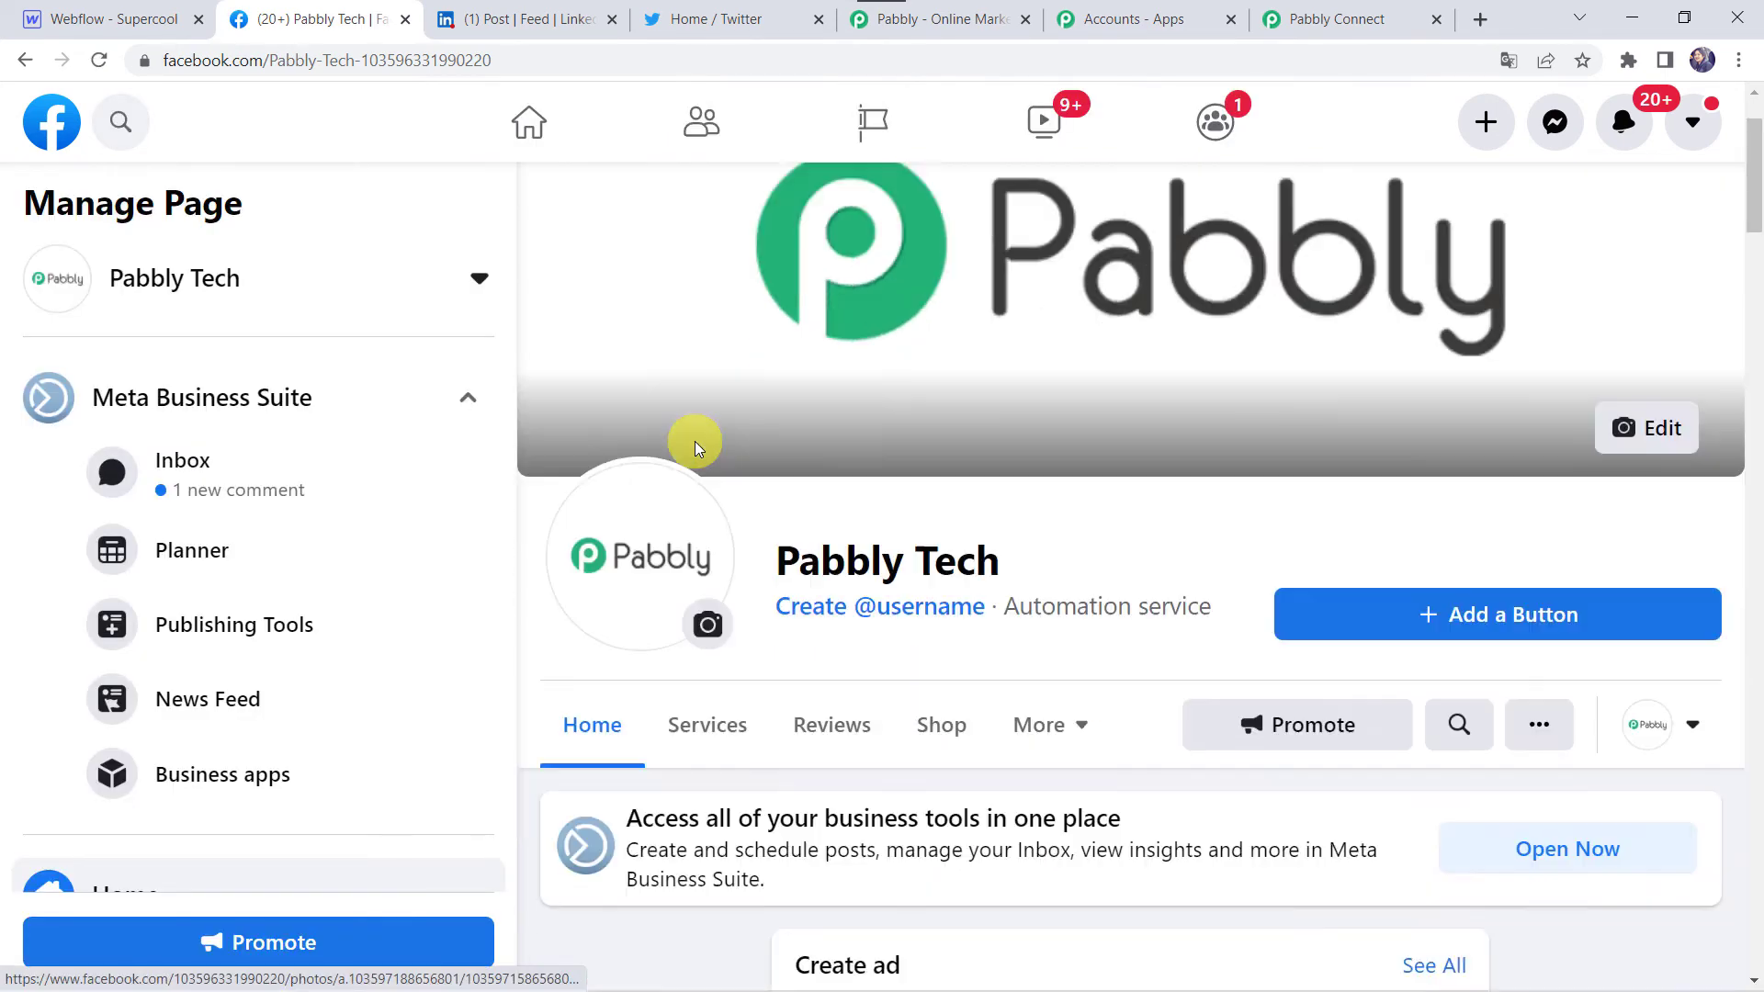
pyautogui.scroll(-20, 696, 447)
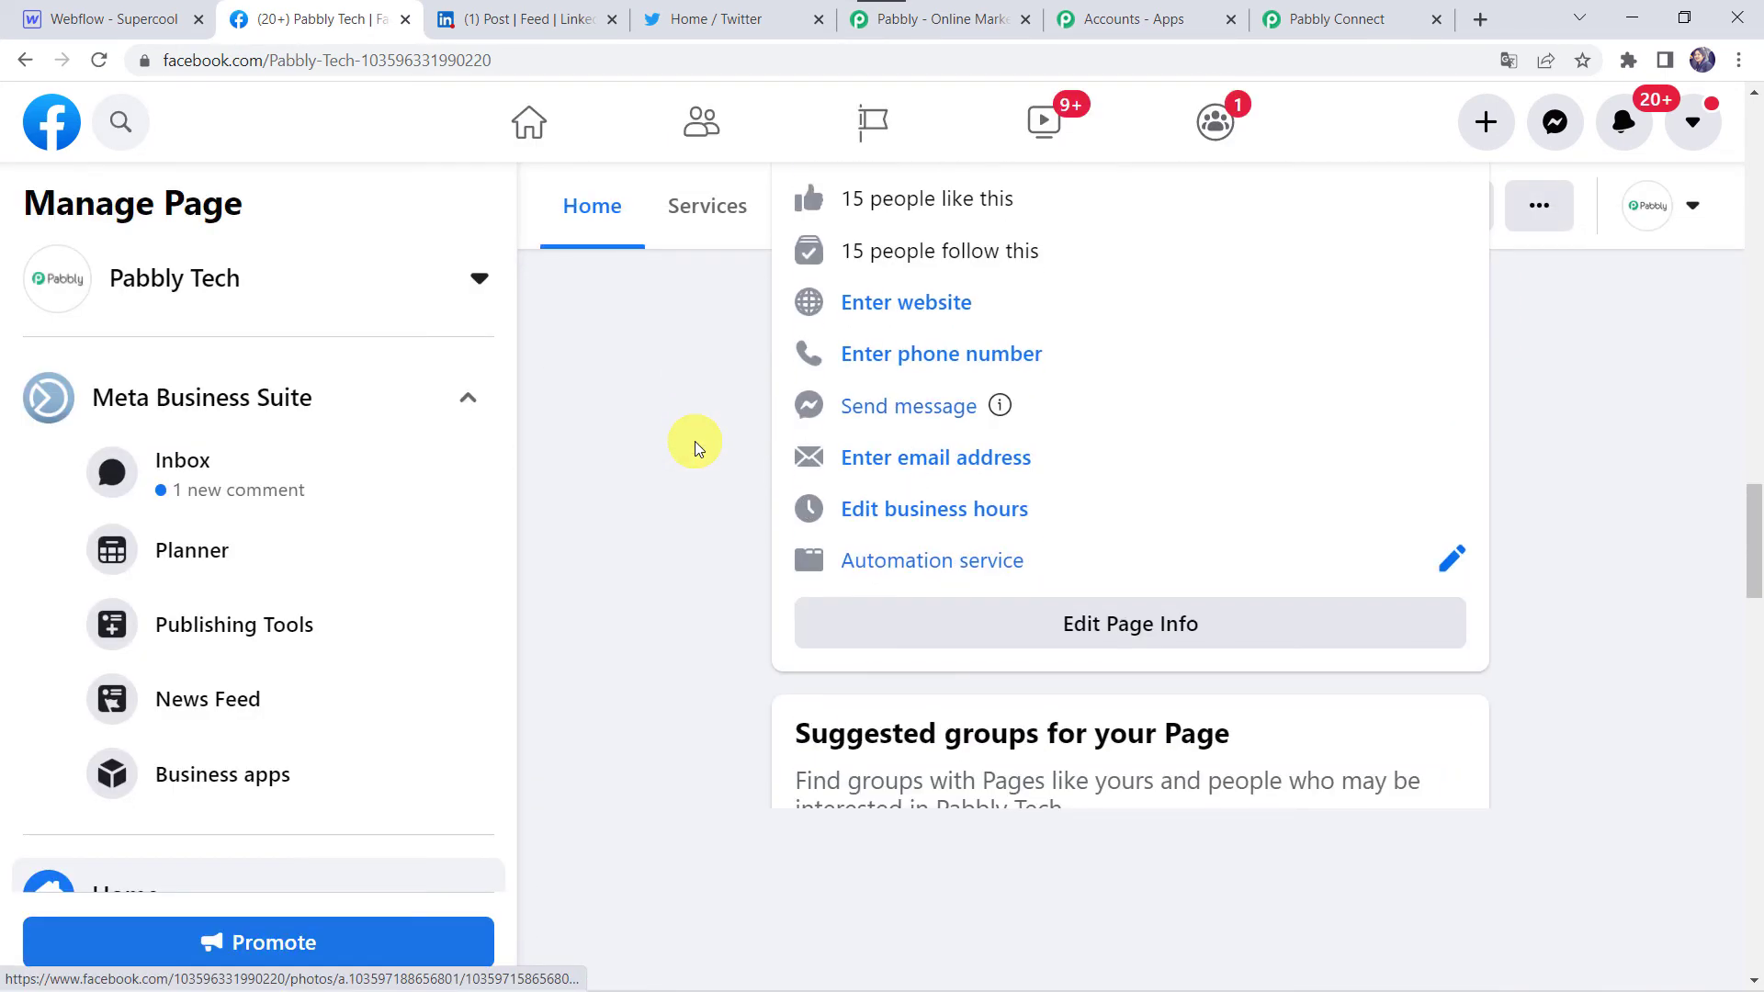
pyautogui.scroll(-7, 695, 447)
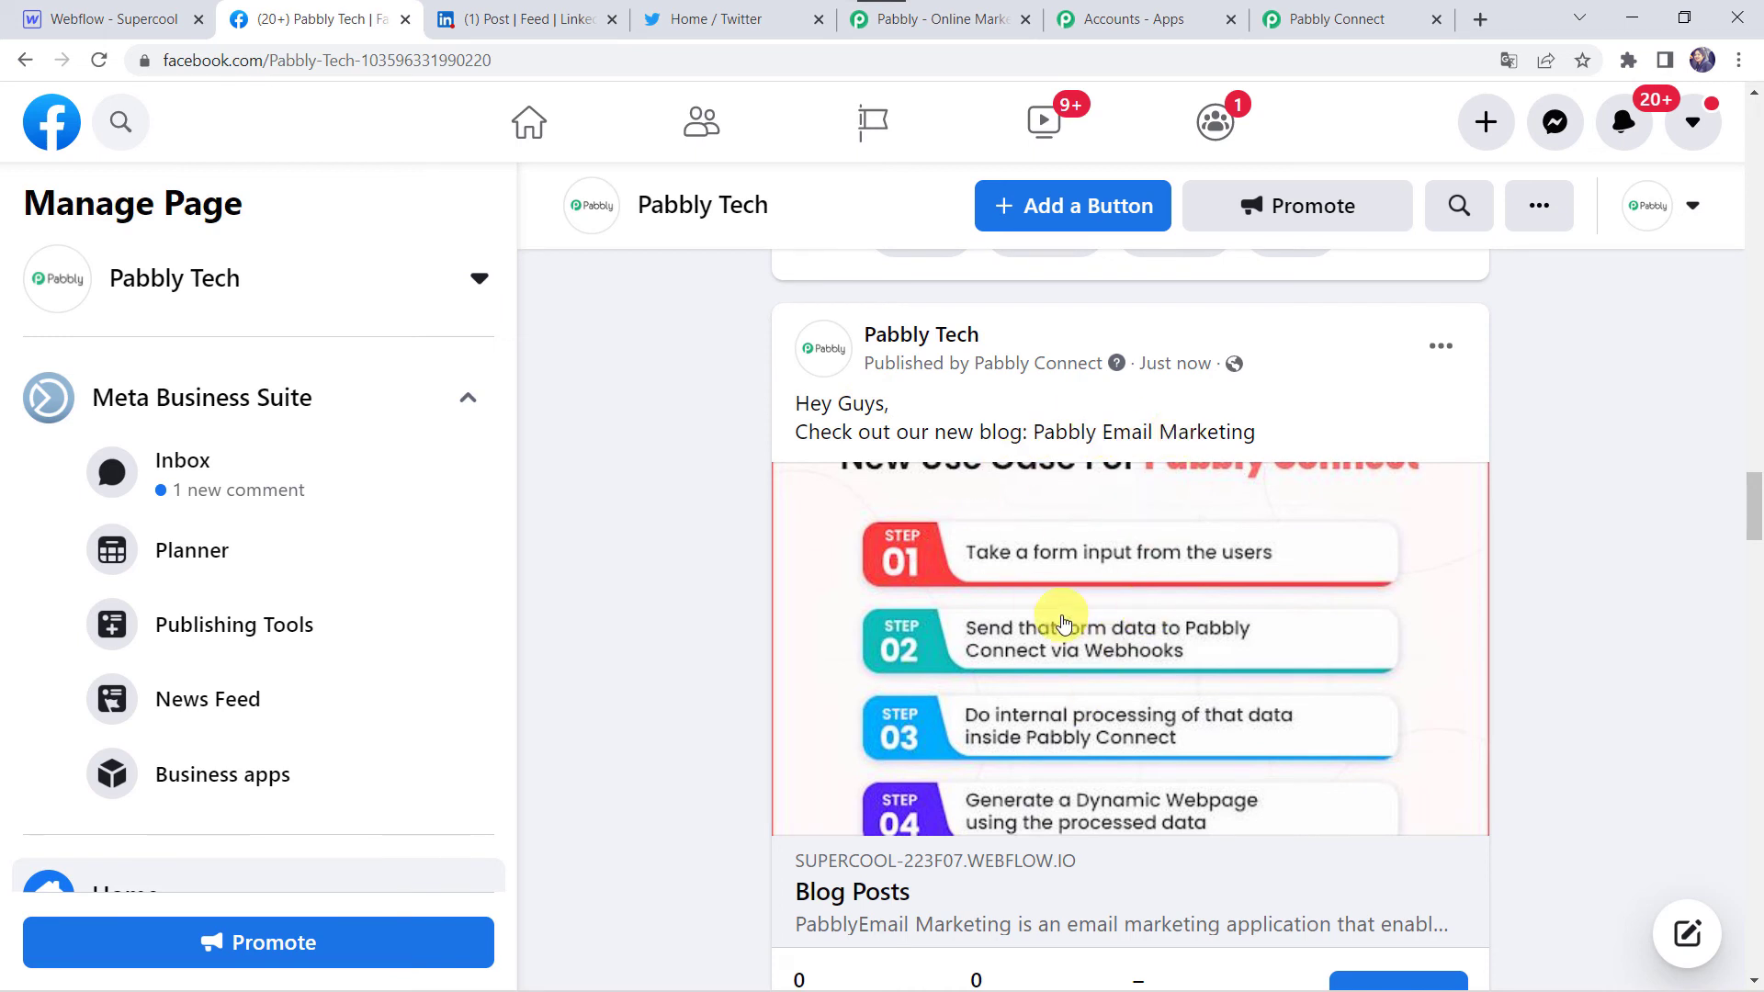
pyautogui.scroll(-1, 1061, 627)
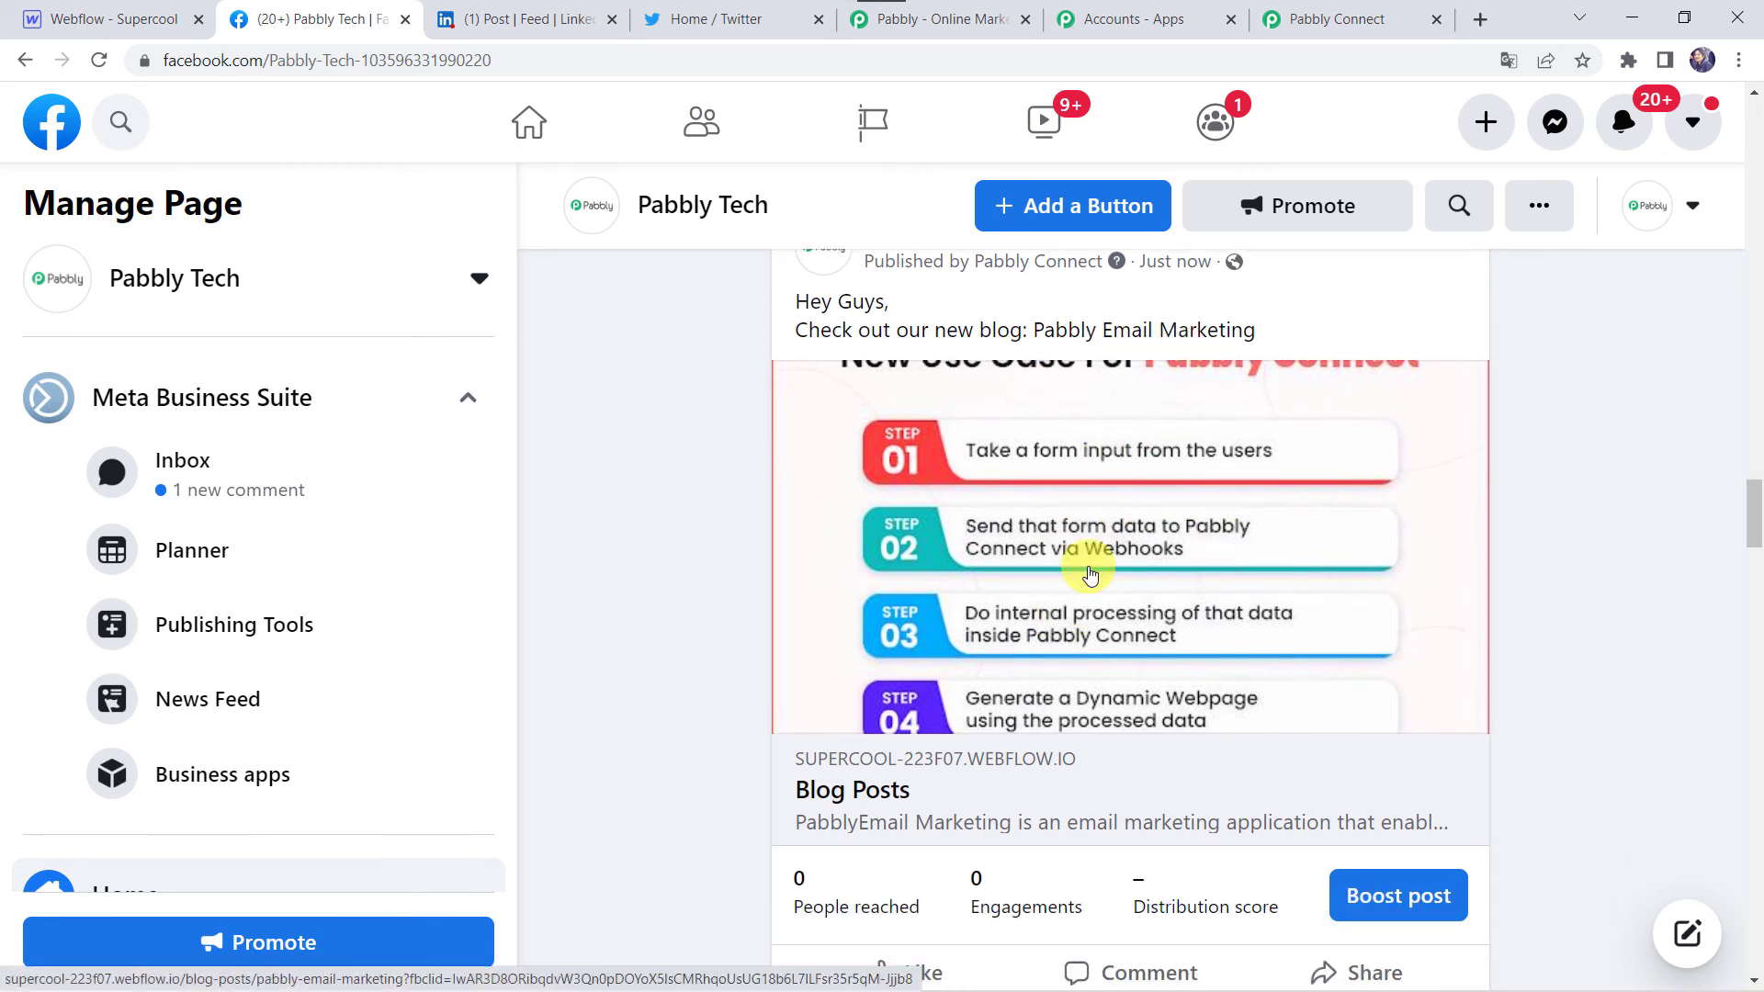
pyautogui.click(856, 797)
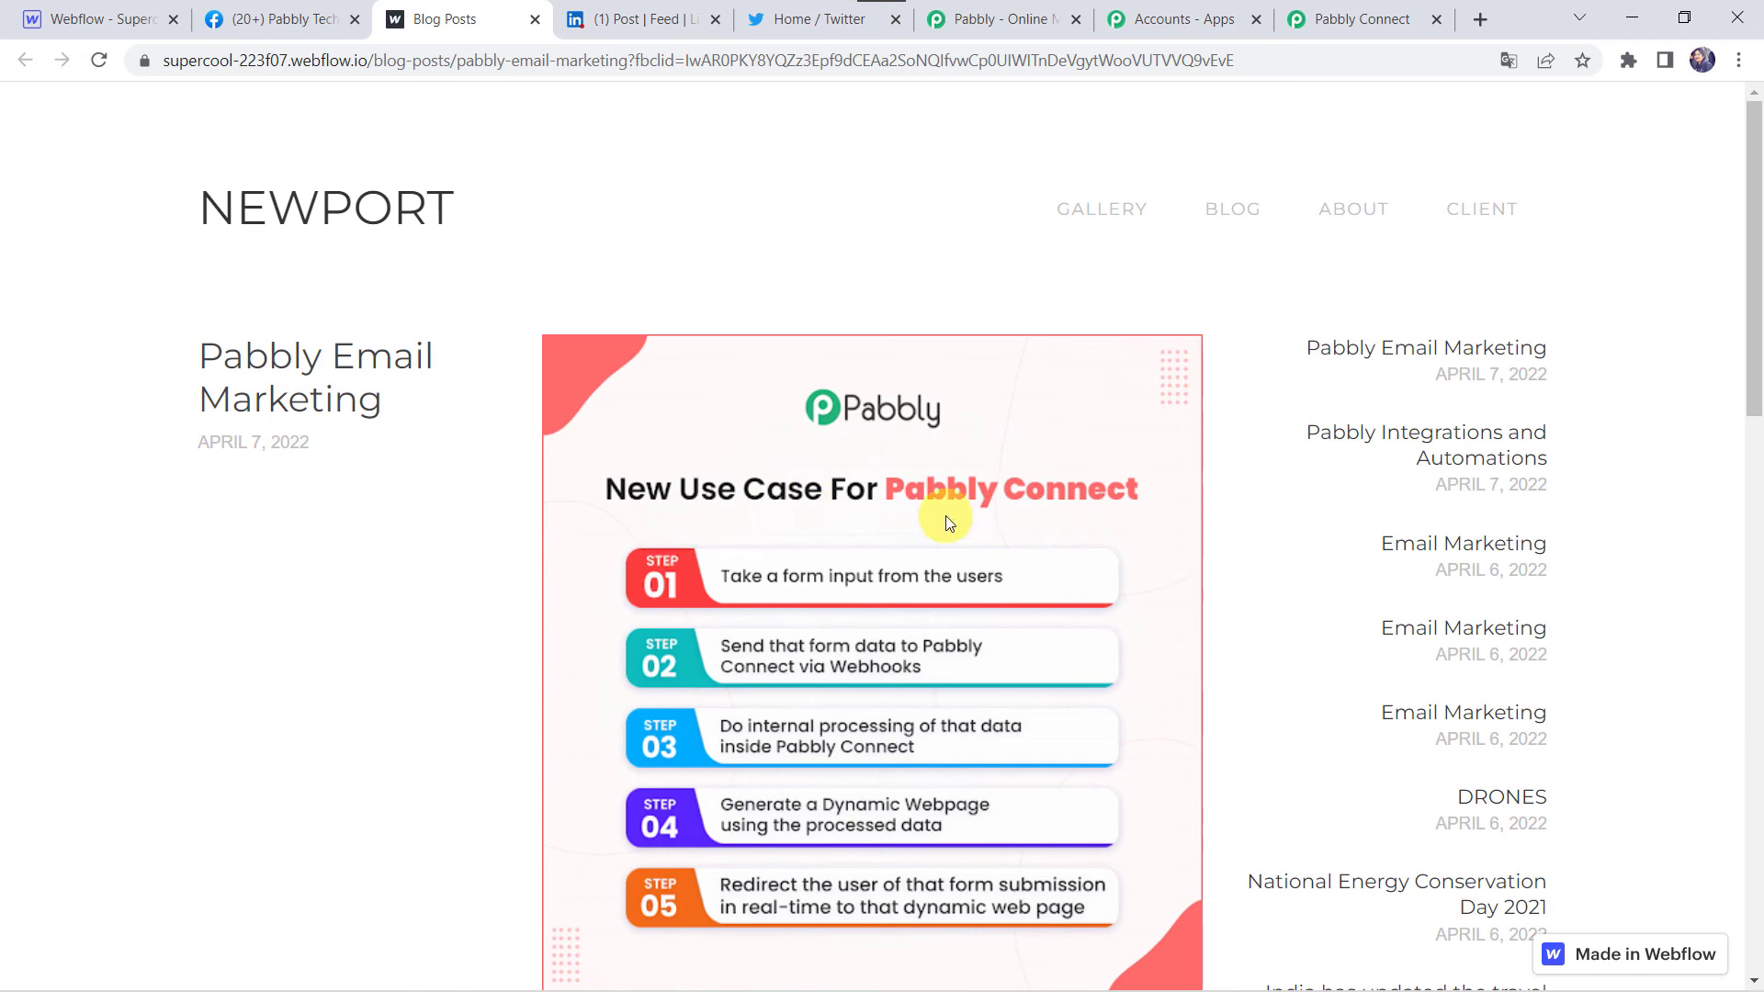
pyautogui.scroll(-5, 946, 515)
pyautogui.scroll(5, 945, 516)
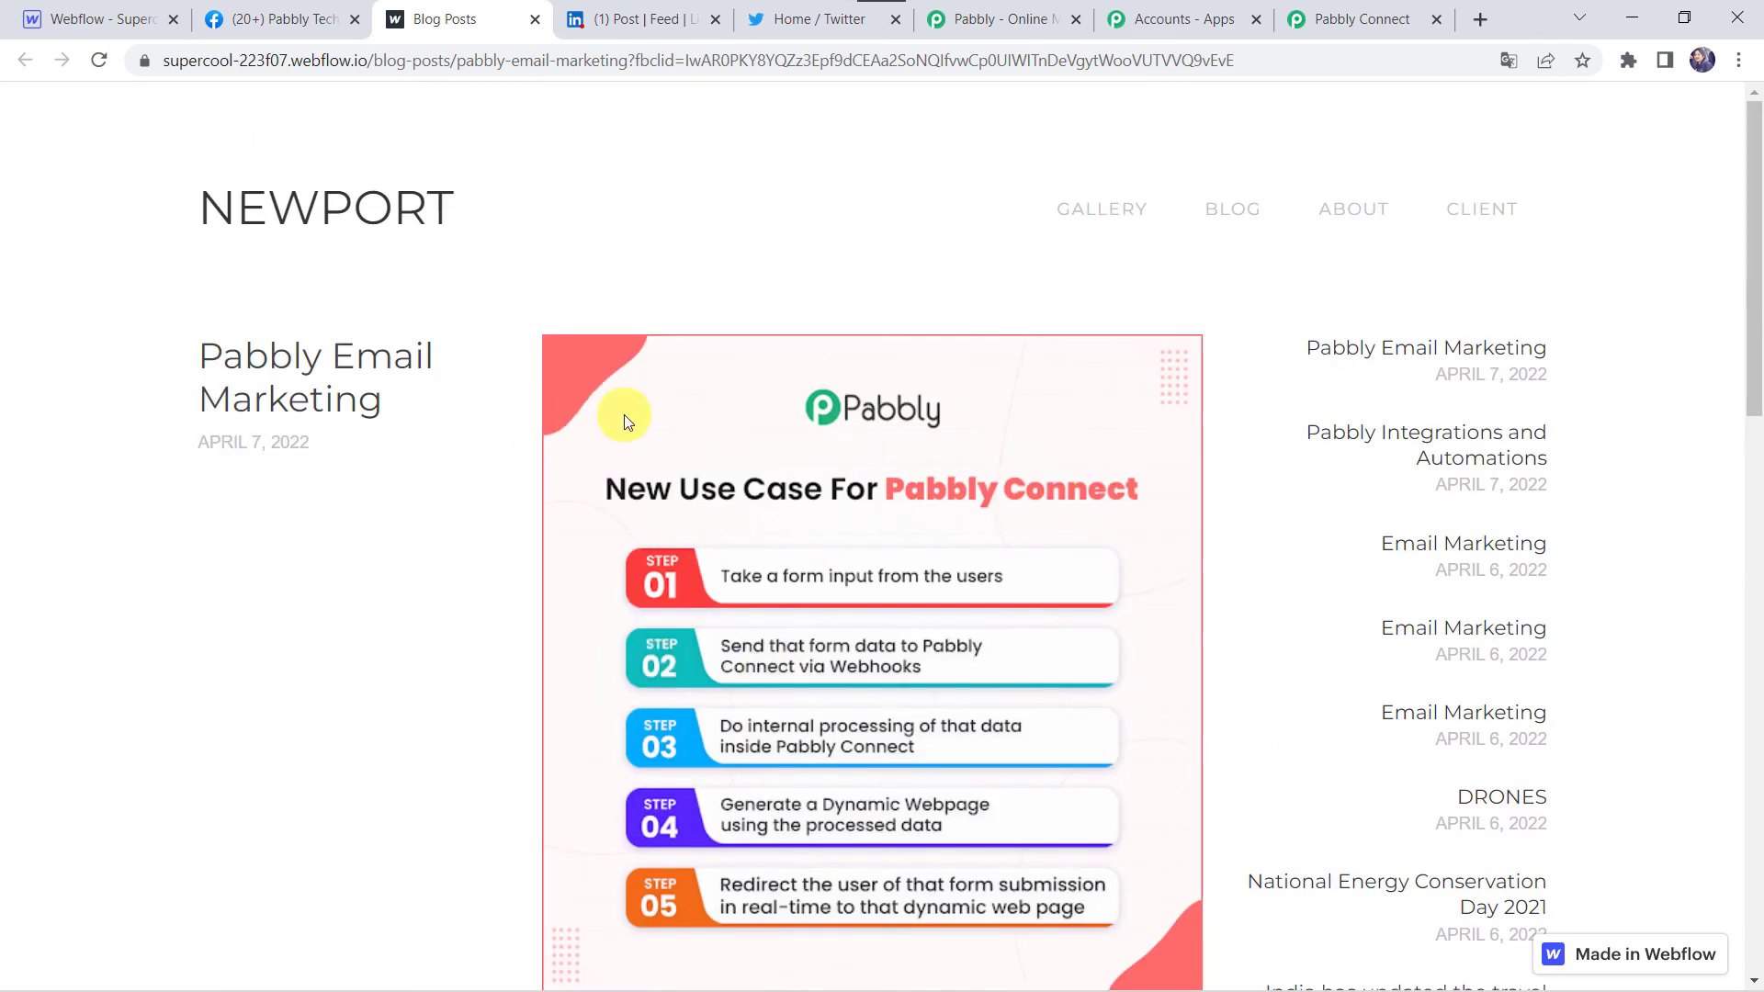
pyautogui.click(643, 19)
pyautogui.scroll(5, 451, 294)
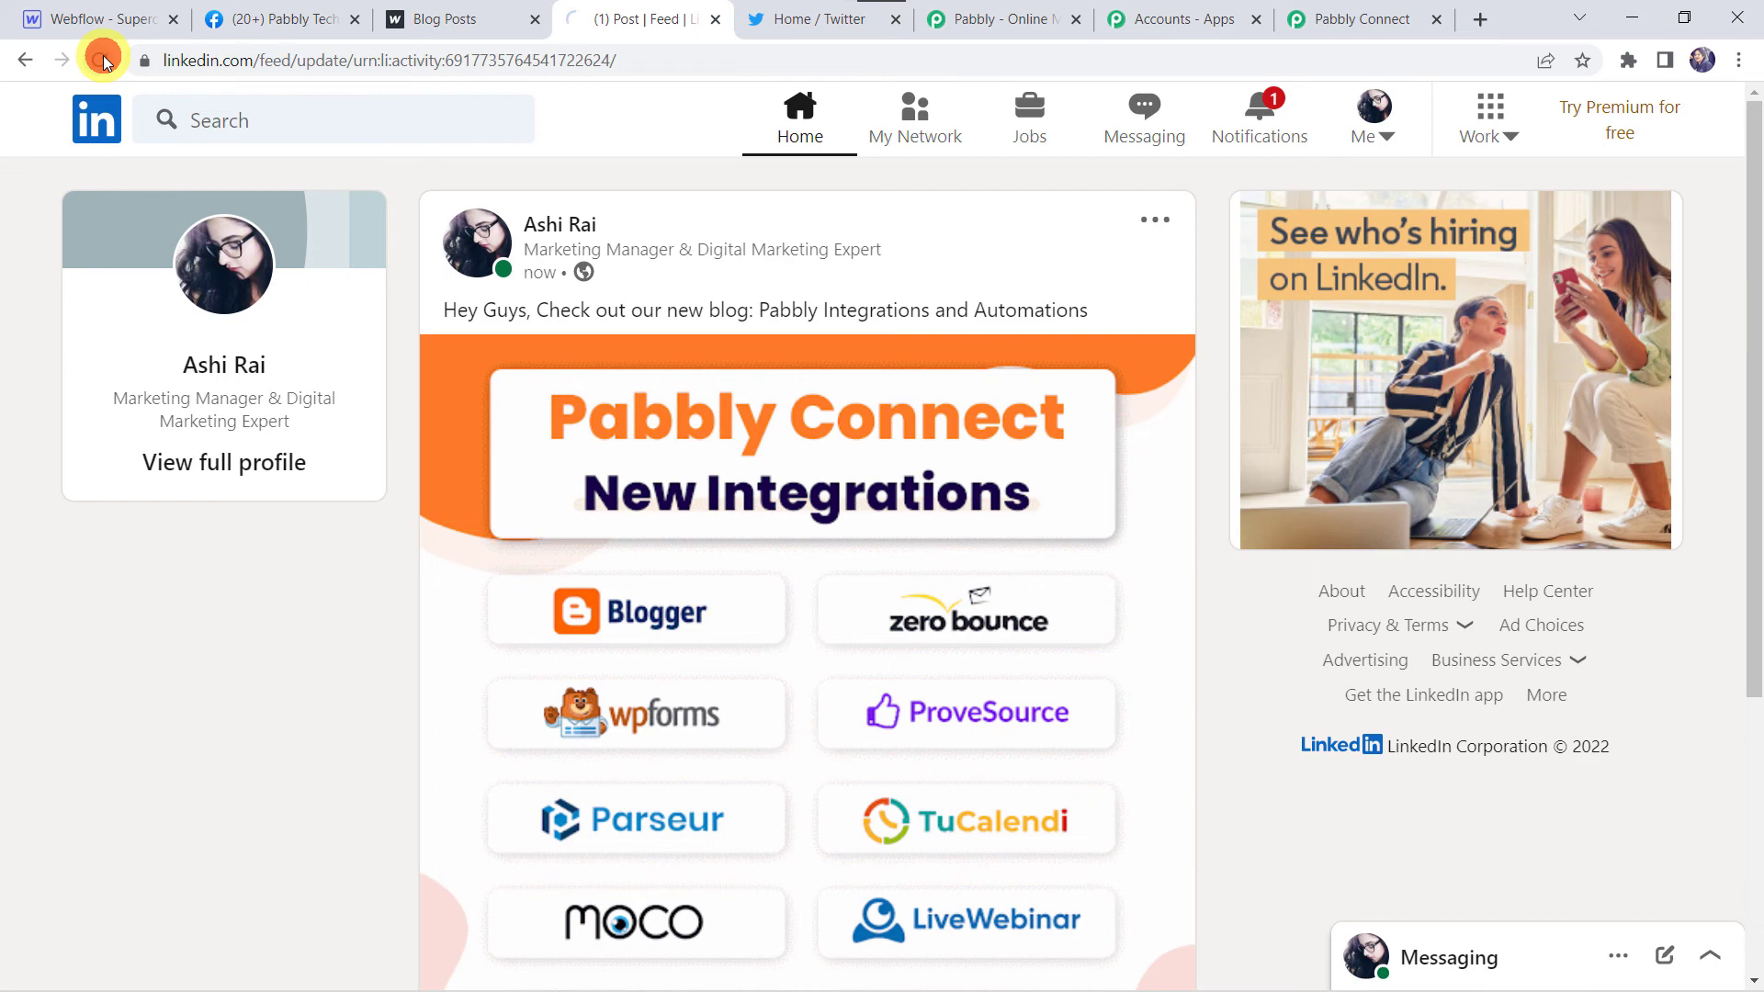
# Open LinkedIn's 'post shared successfully' notification and follow its link to the Pabbly Email Marketing article
pyautogui.scroll(-3, 685, 614)
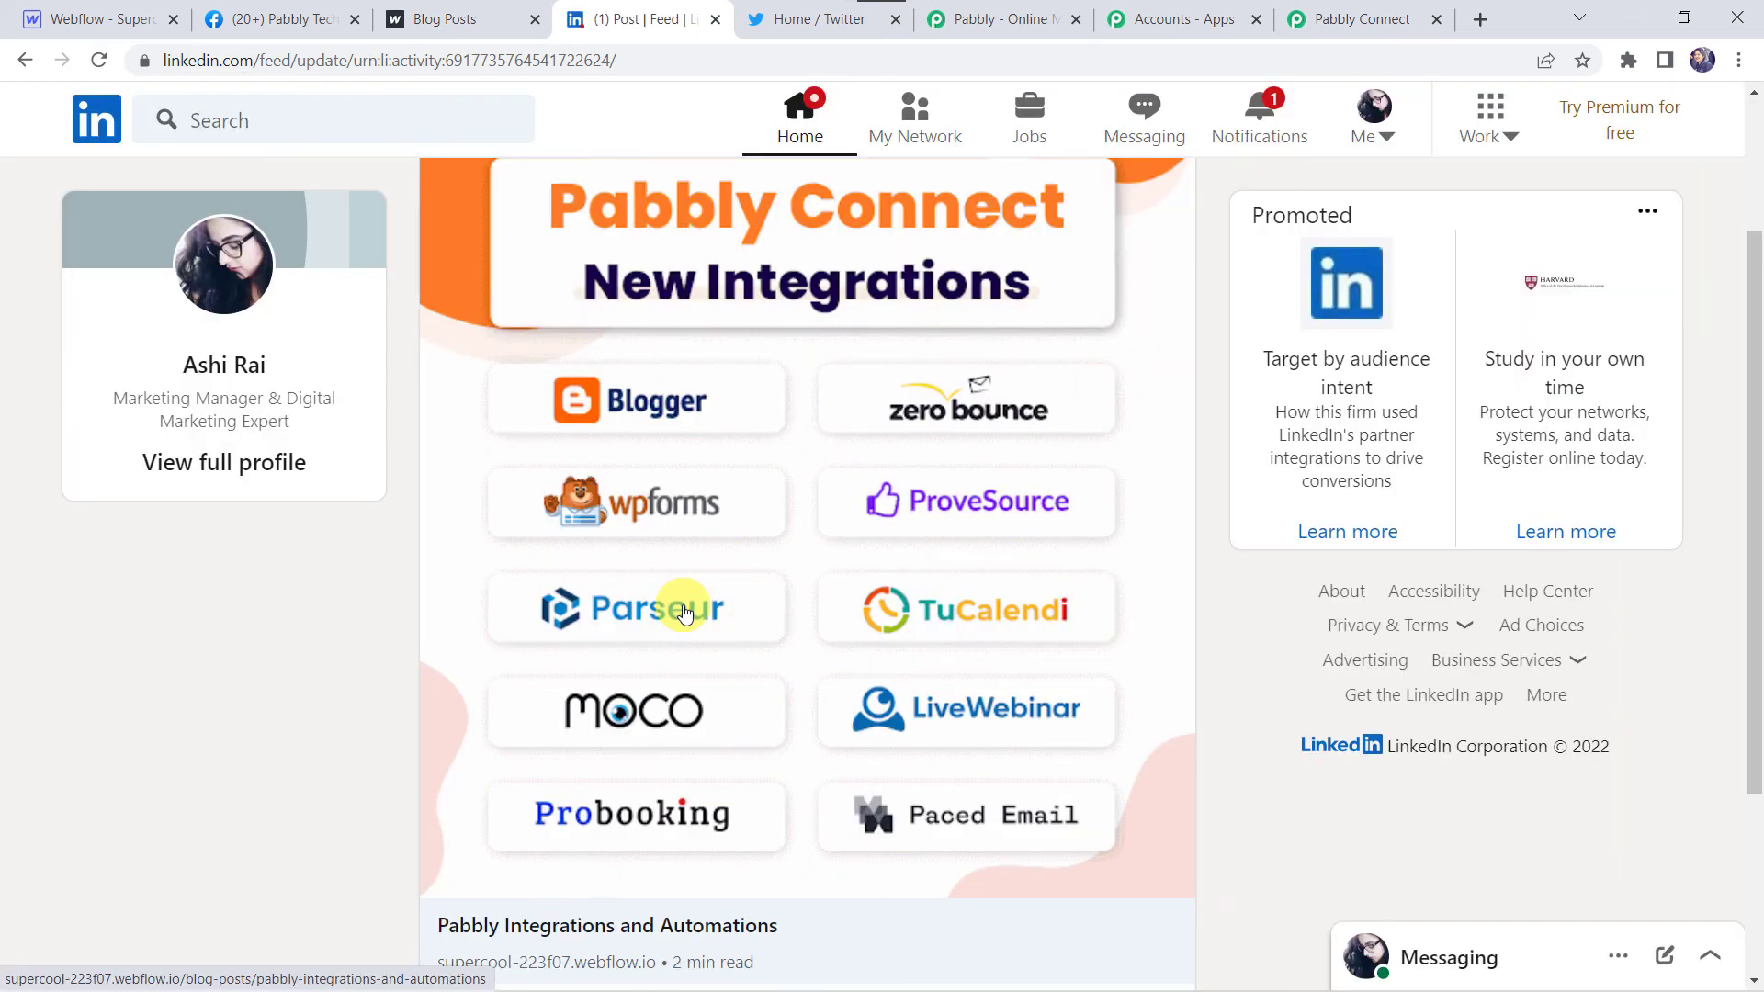
pyautogui.hotkey('alt', 'Left')
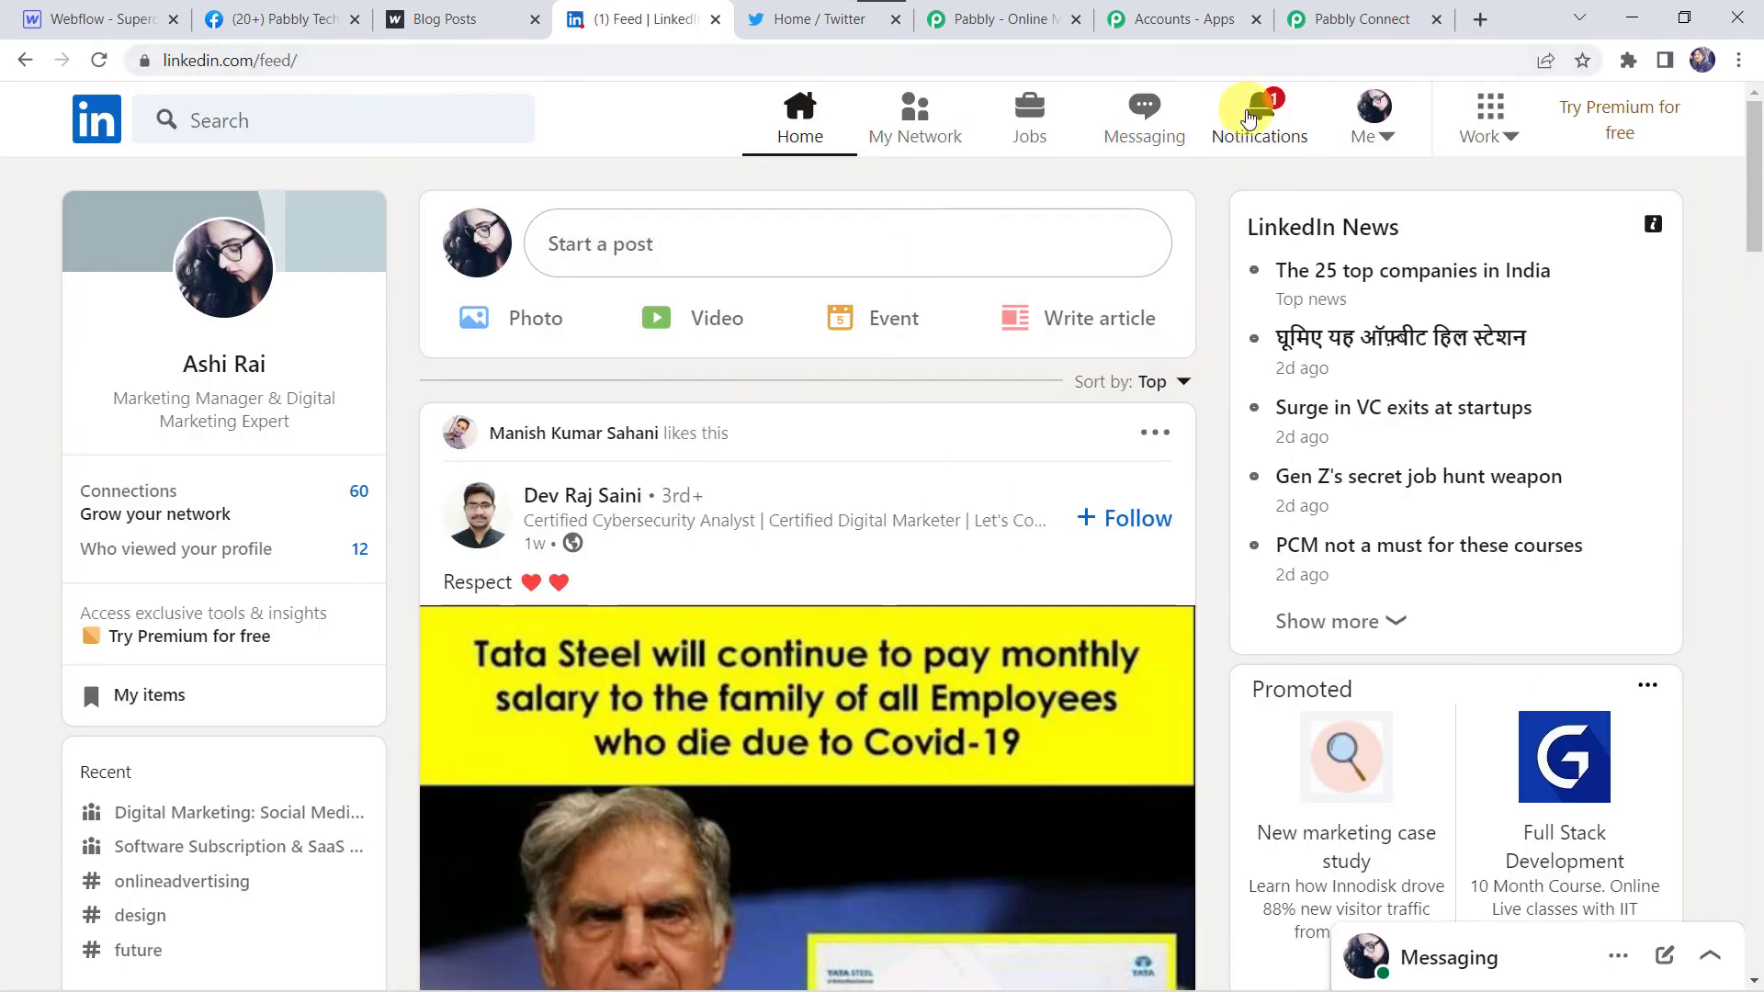
pyautogui.click(1248, 120)
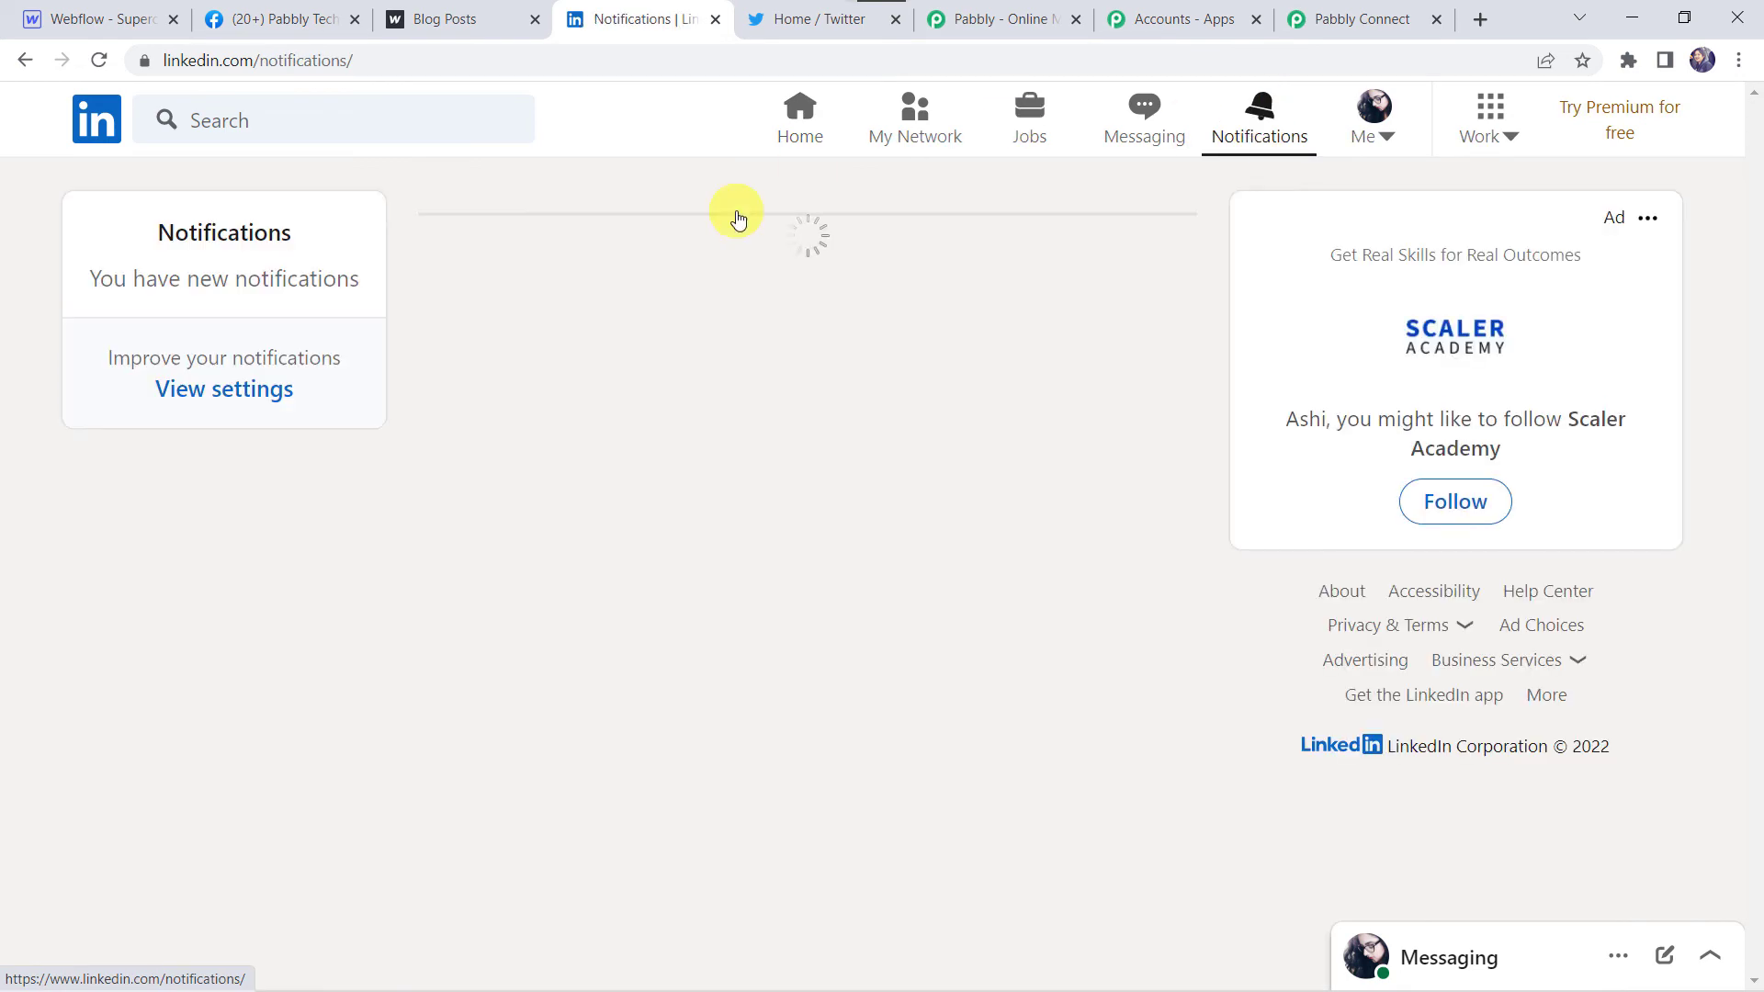
pyautogui.click(788, 254)
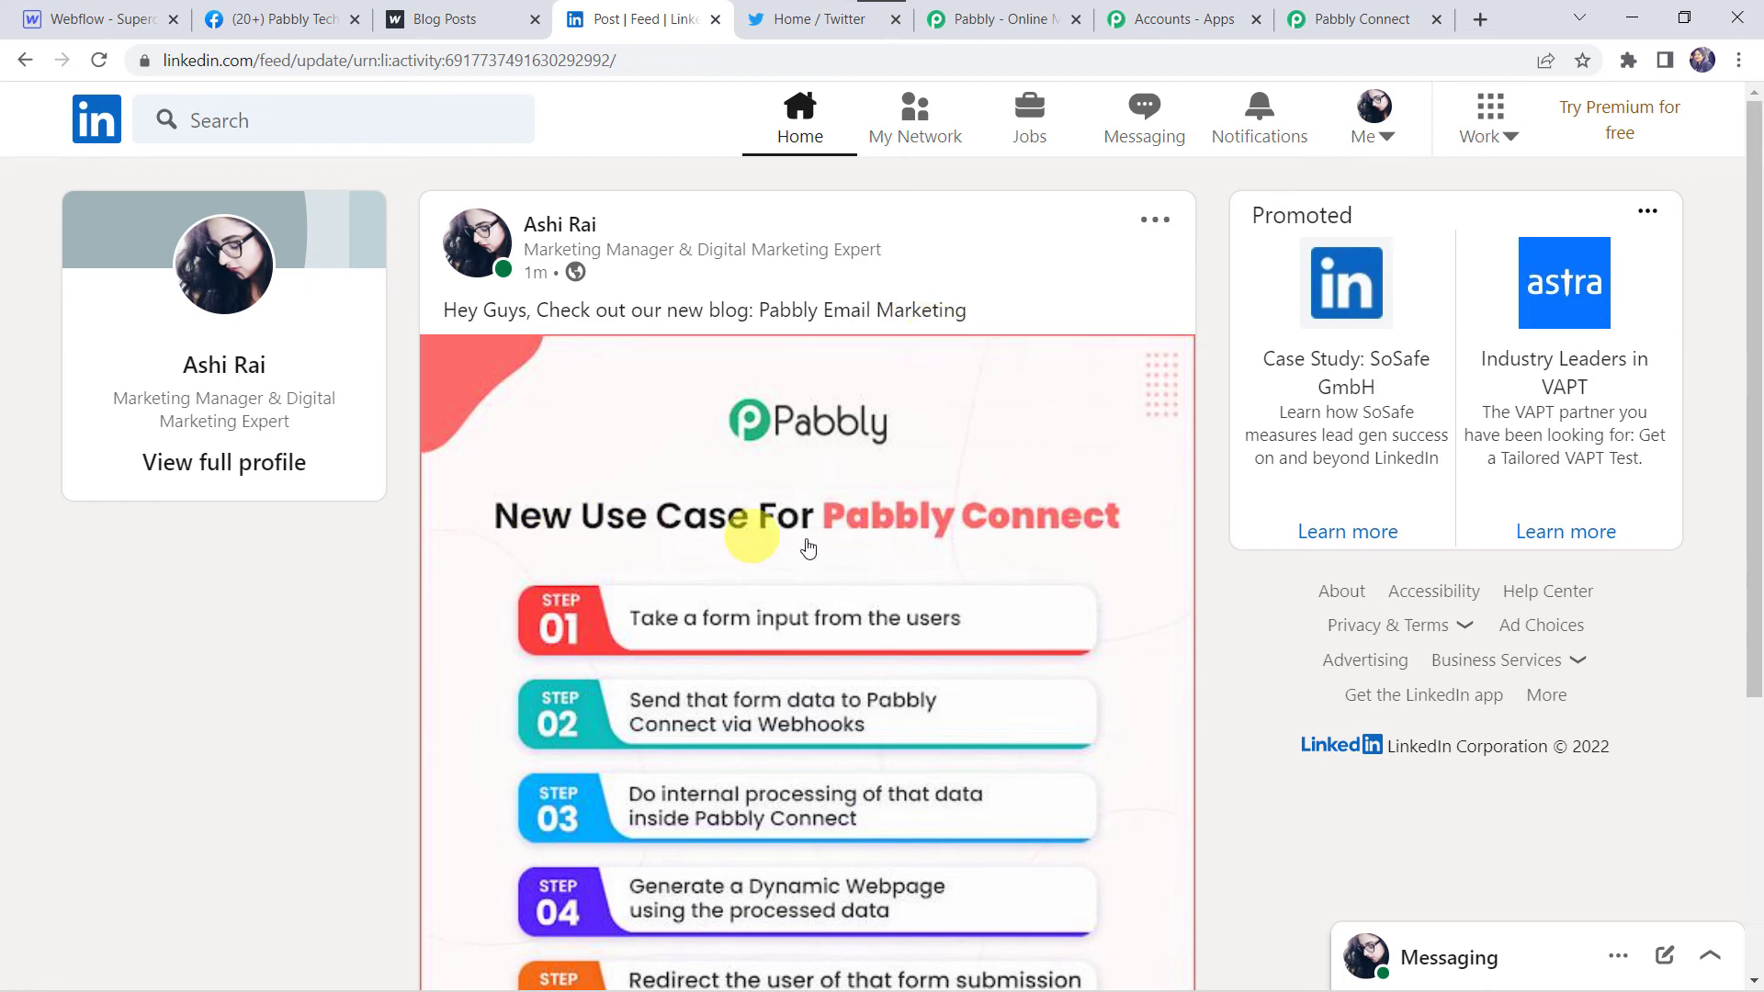
pyautogui.scroll(-5, 945, 539)
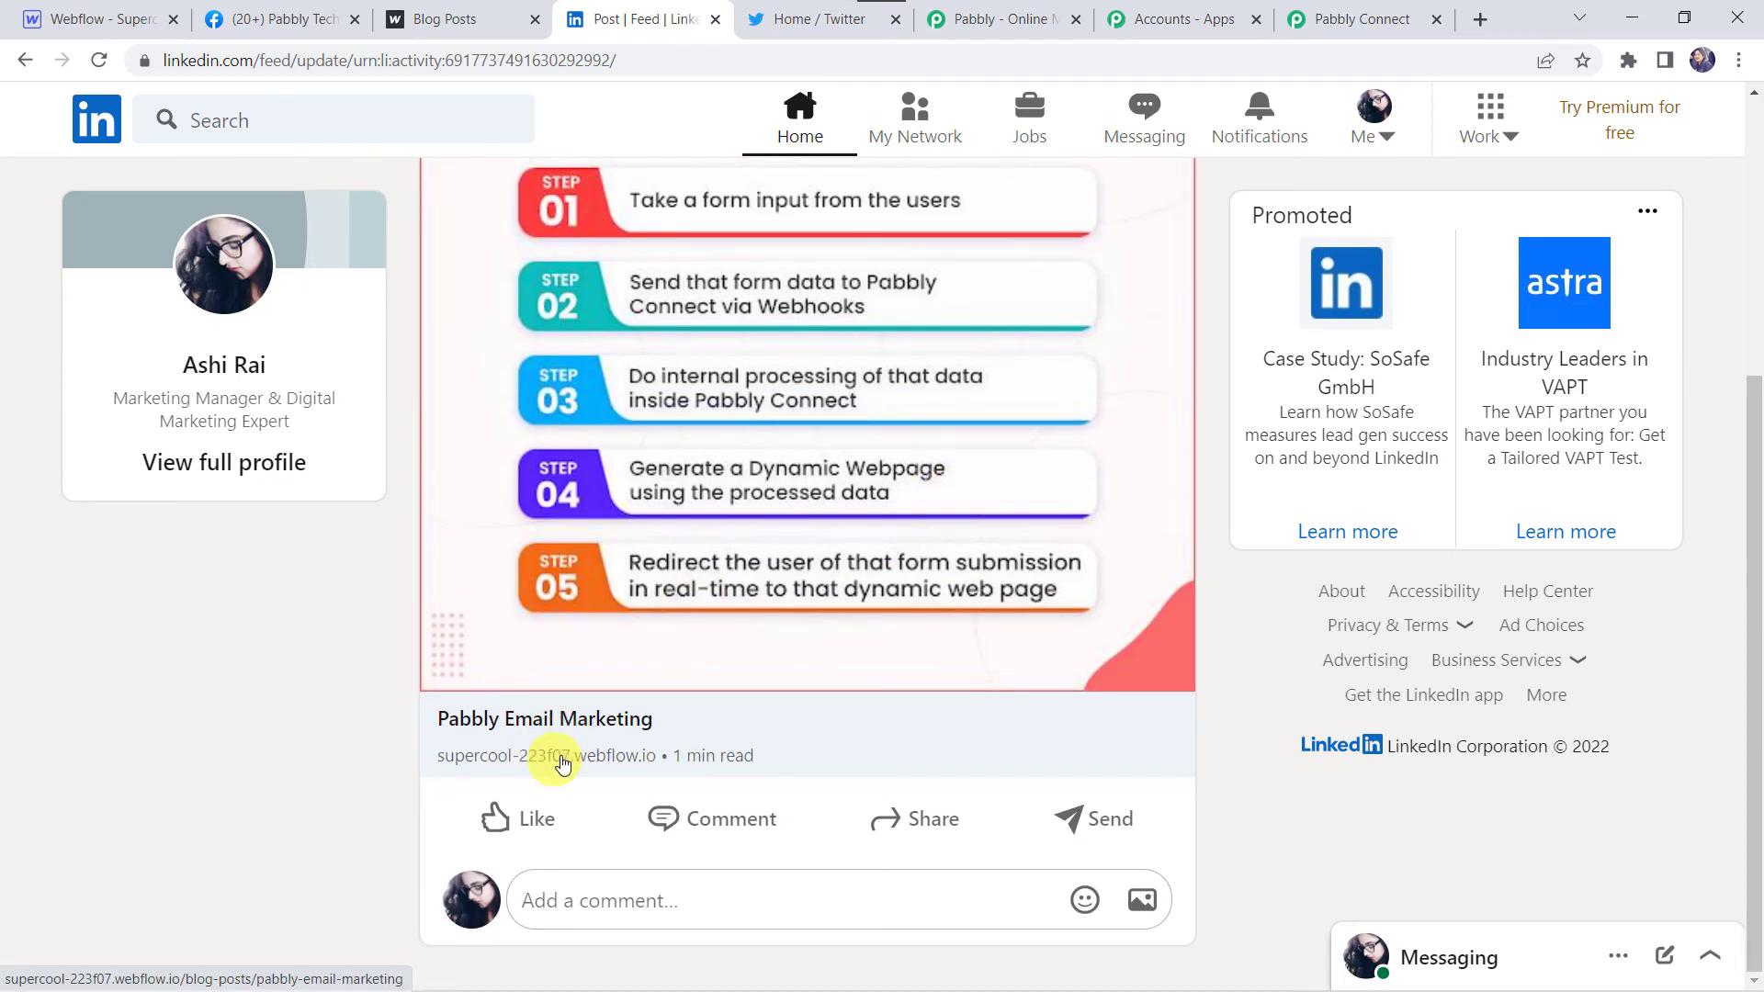
pyautogui.click(557, 762)
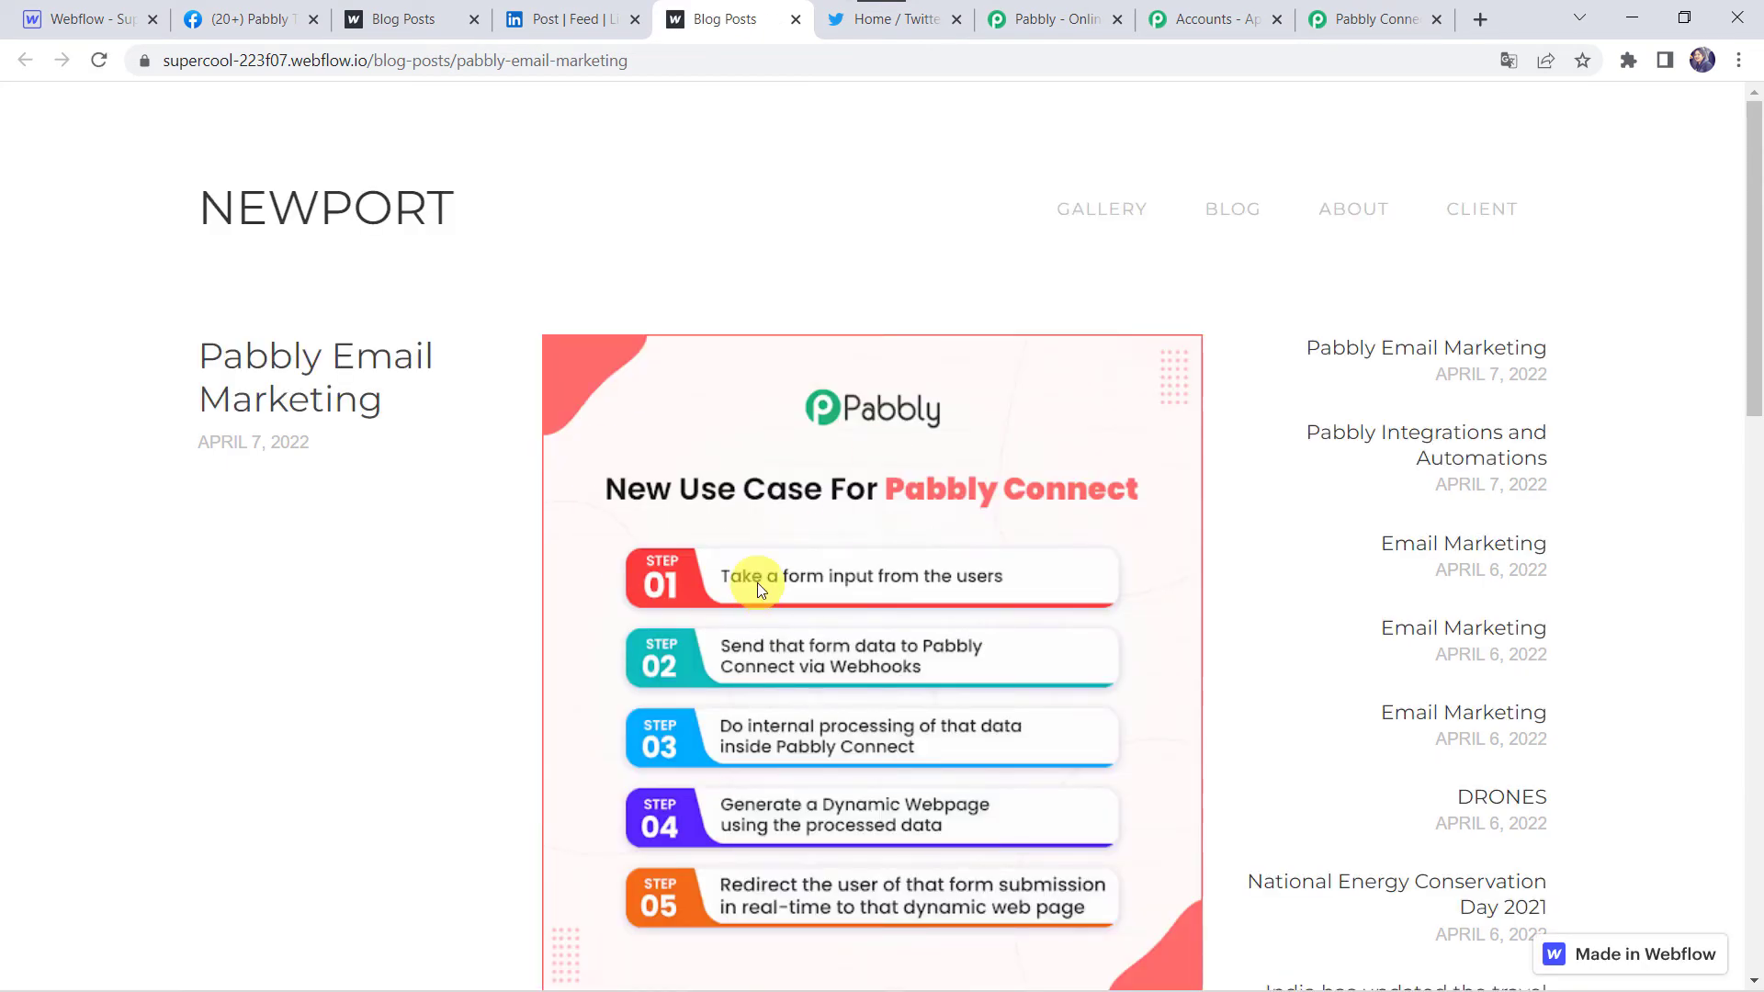
pyautogui.scroll(-10, 757, 583)
pyautogui.scroll(10, 757, 582)
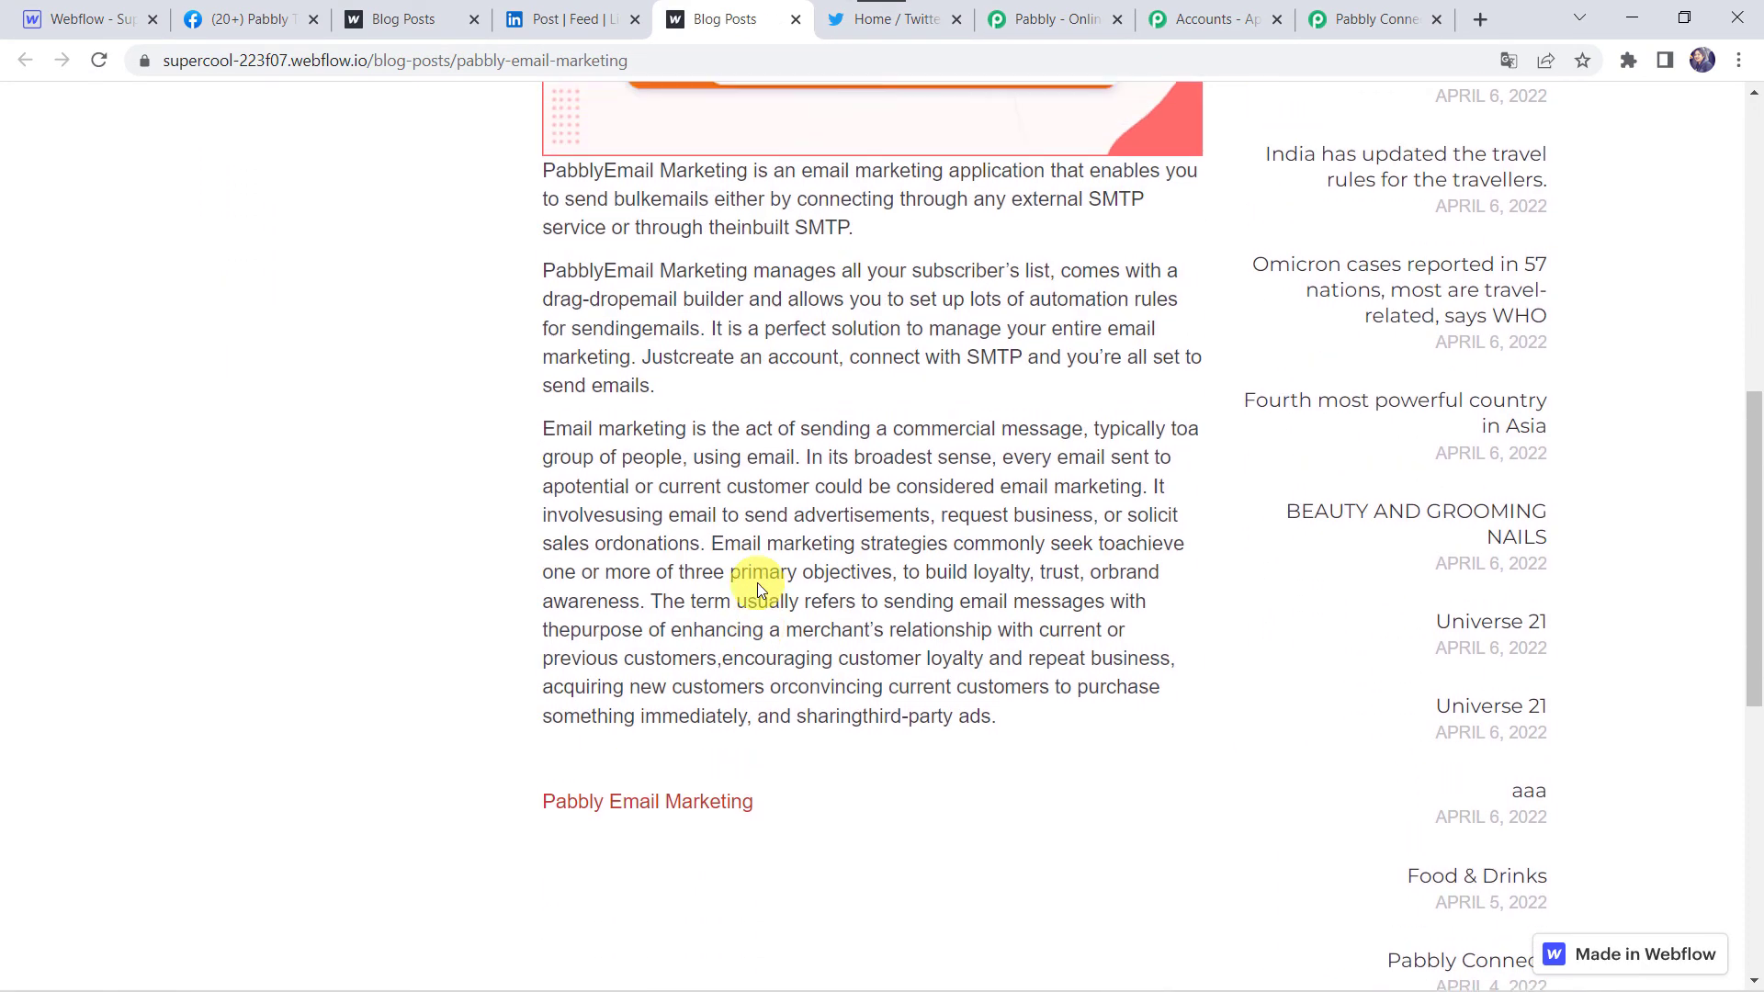
# Refresh the Twitter timeline, show the 3 new tweets, and open the new tweet's blog link
pyautogui.click(917, 29)
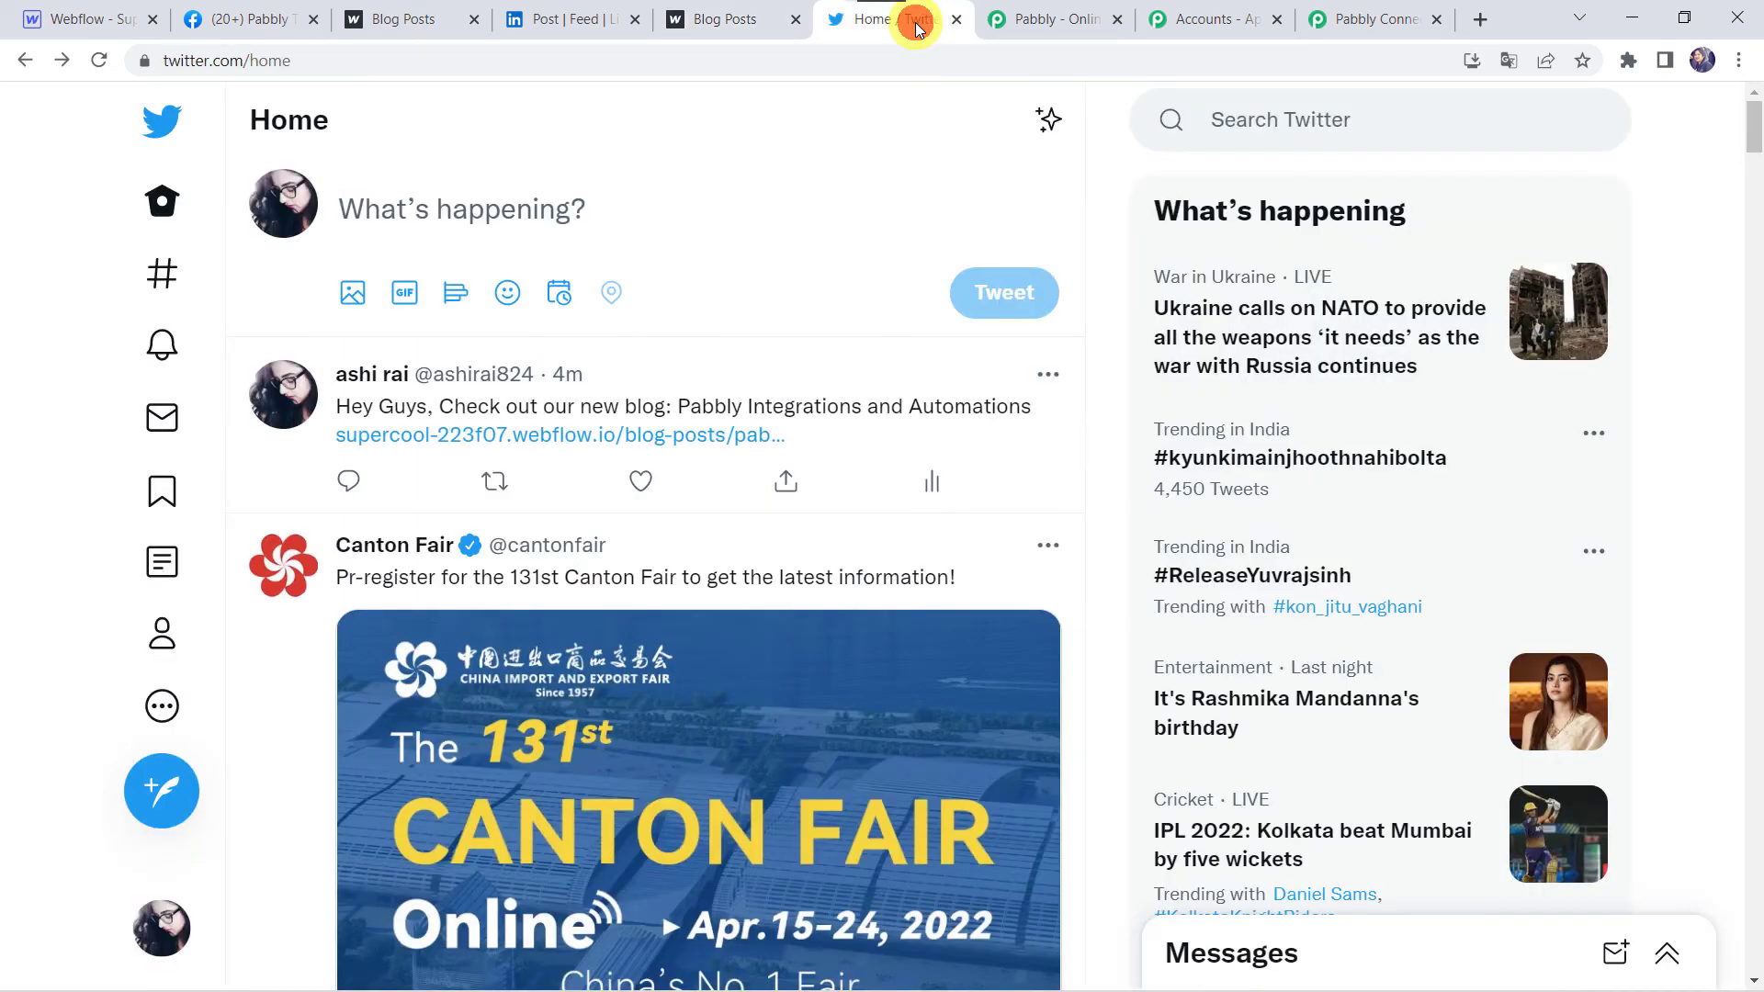
pyautogui.click(97, 60)
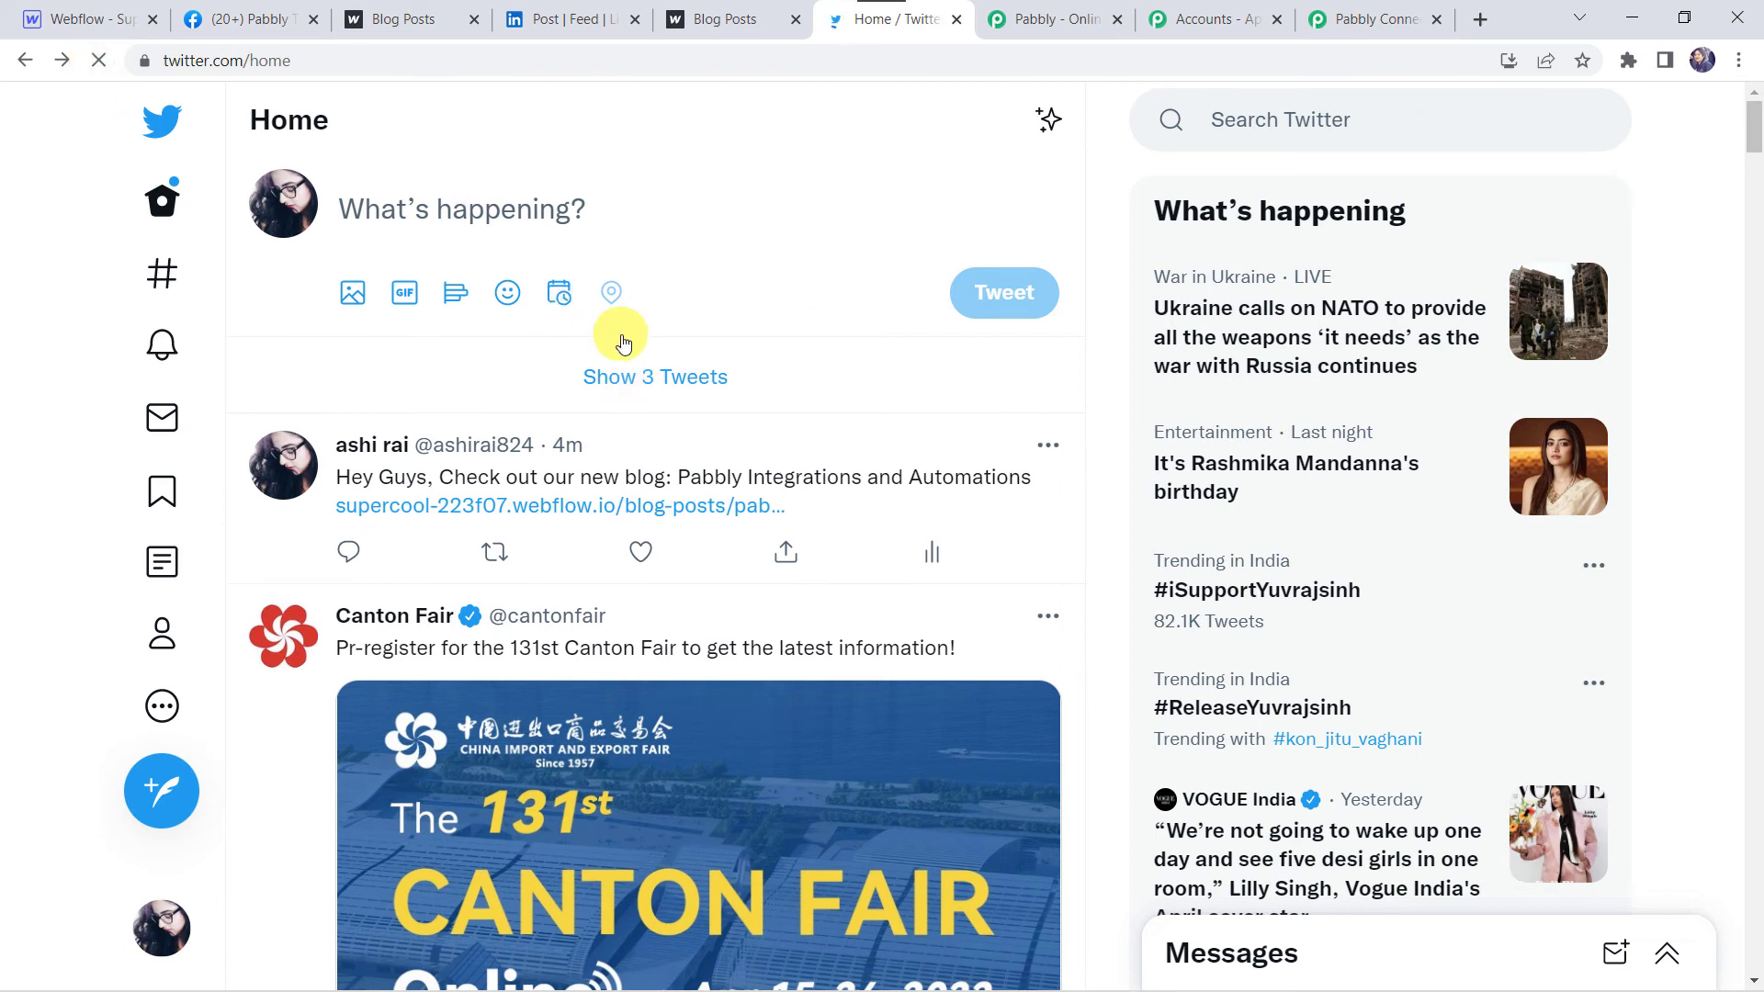
pyautogui.click(642, 384)
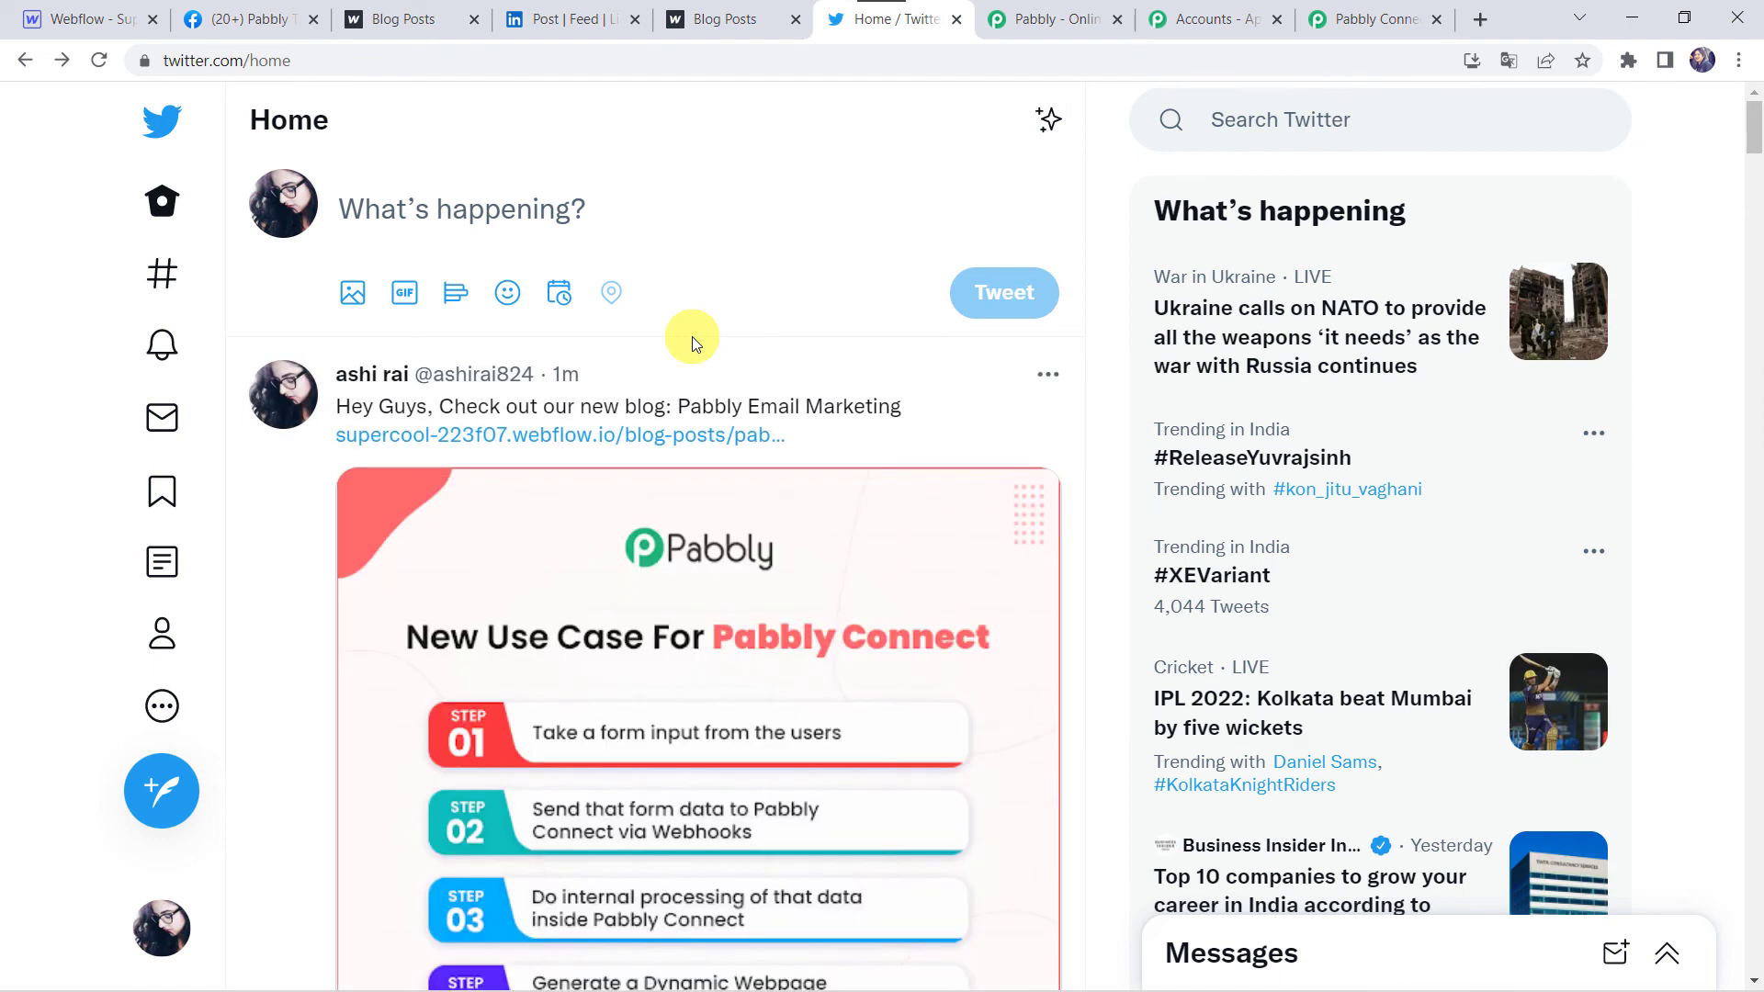
pyautogui.scroll(-1, 692, 336)
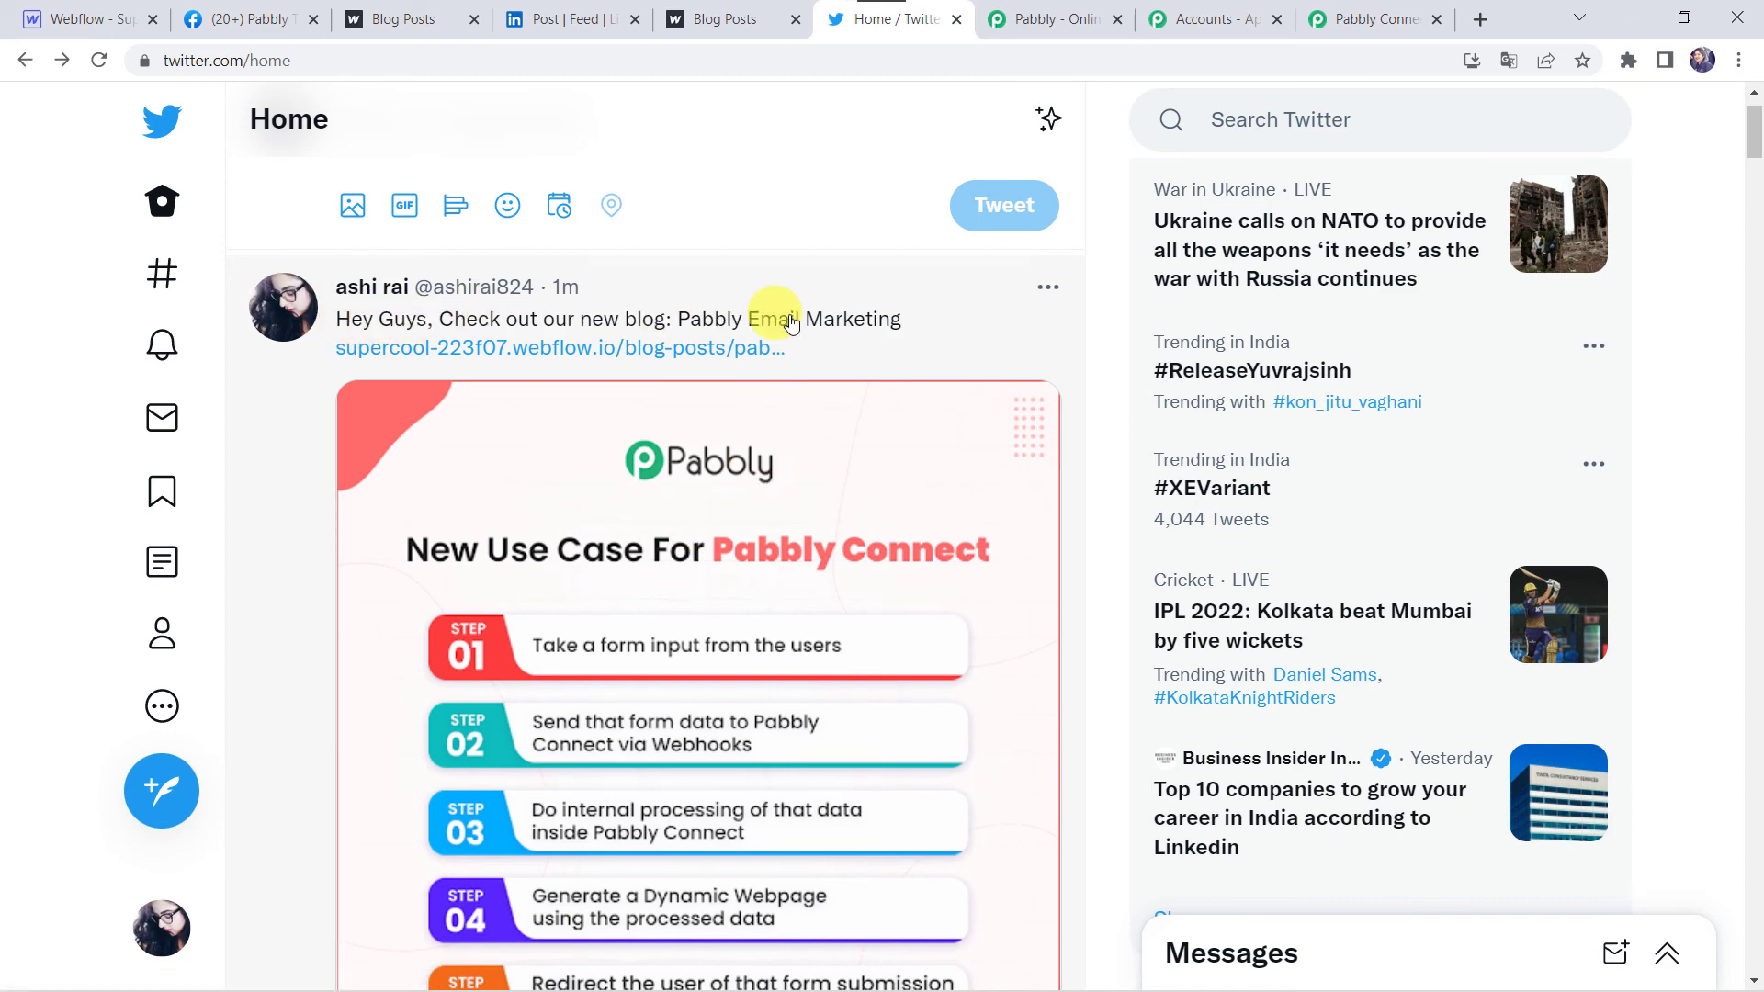
pyautogui.click(417, 351)
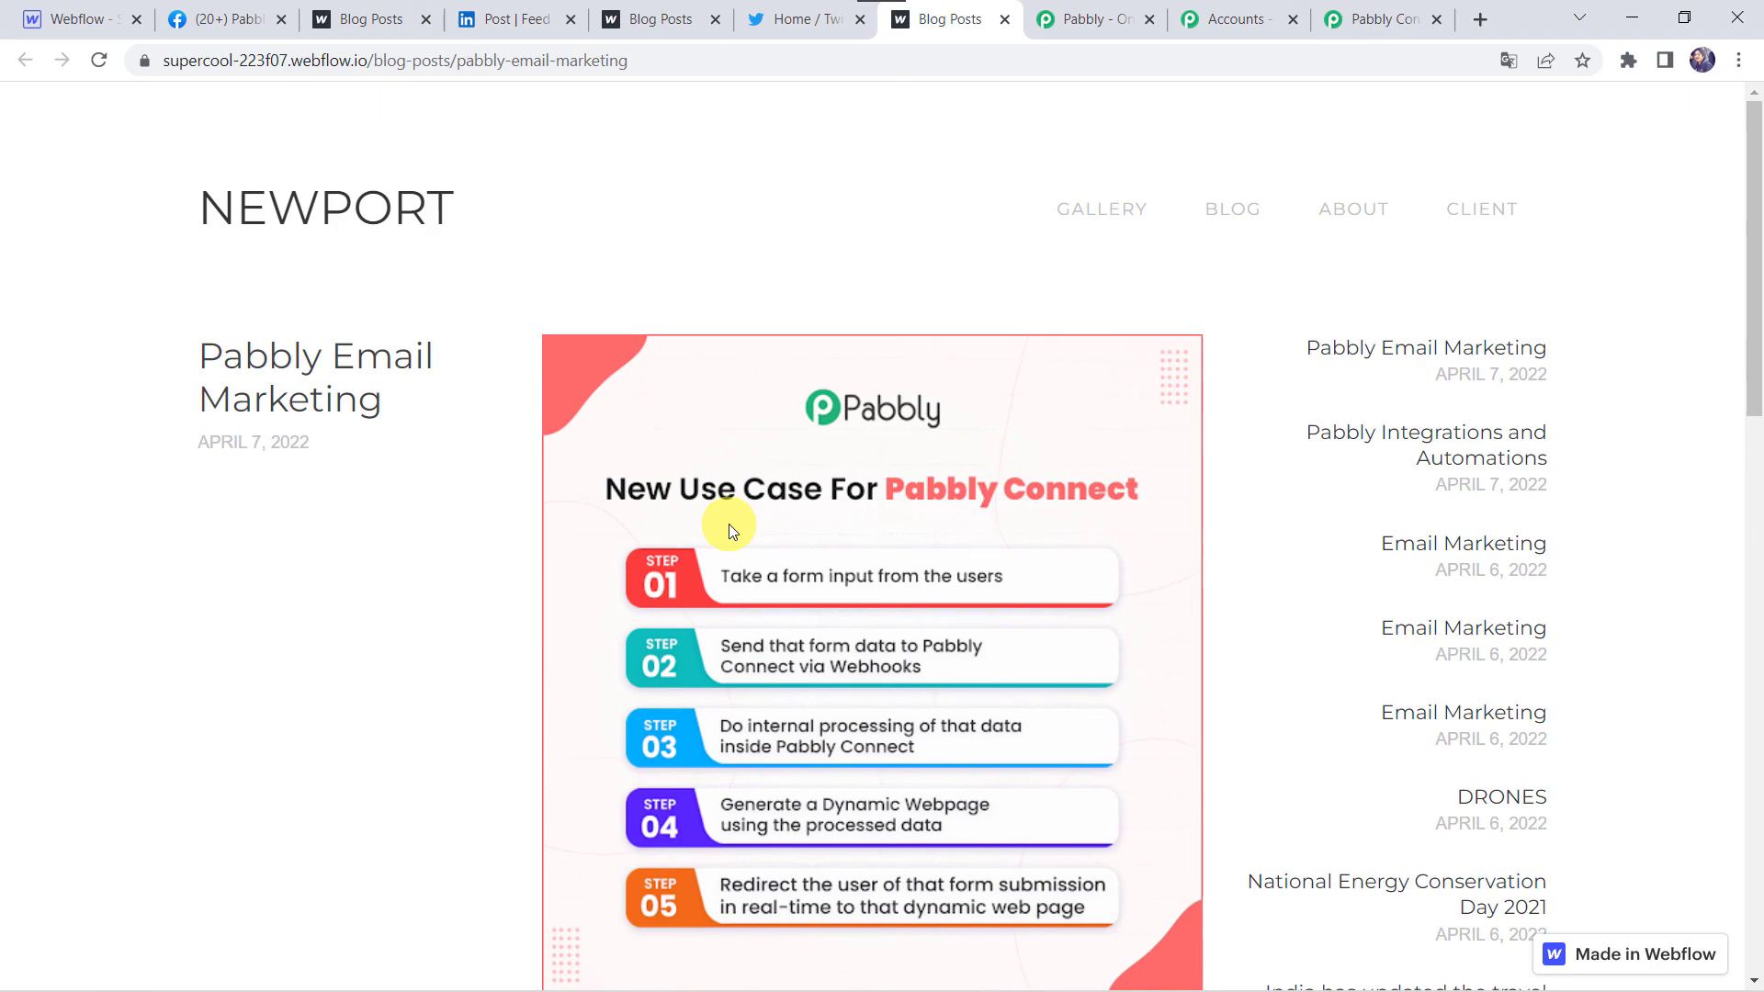
pyautogui.scroll(-6, 731, 530)
pyautogui.scroll(-5, 730, 524)
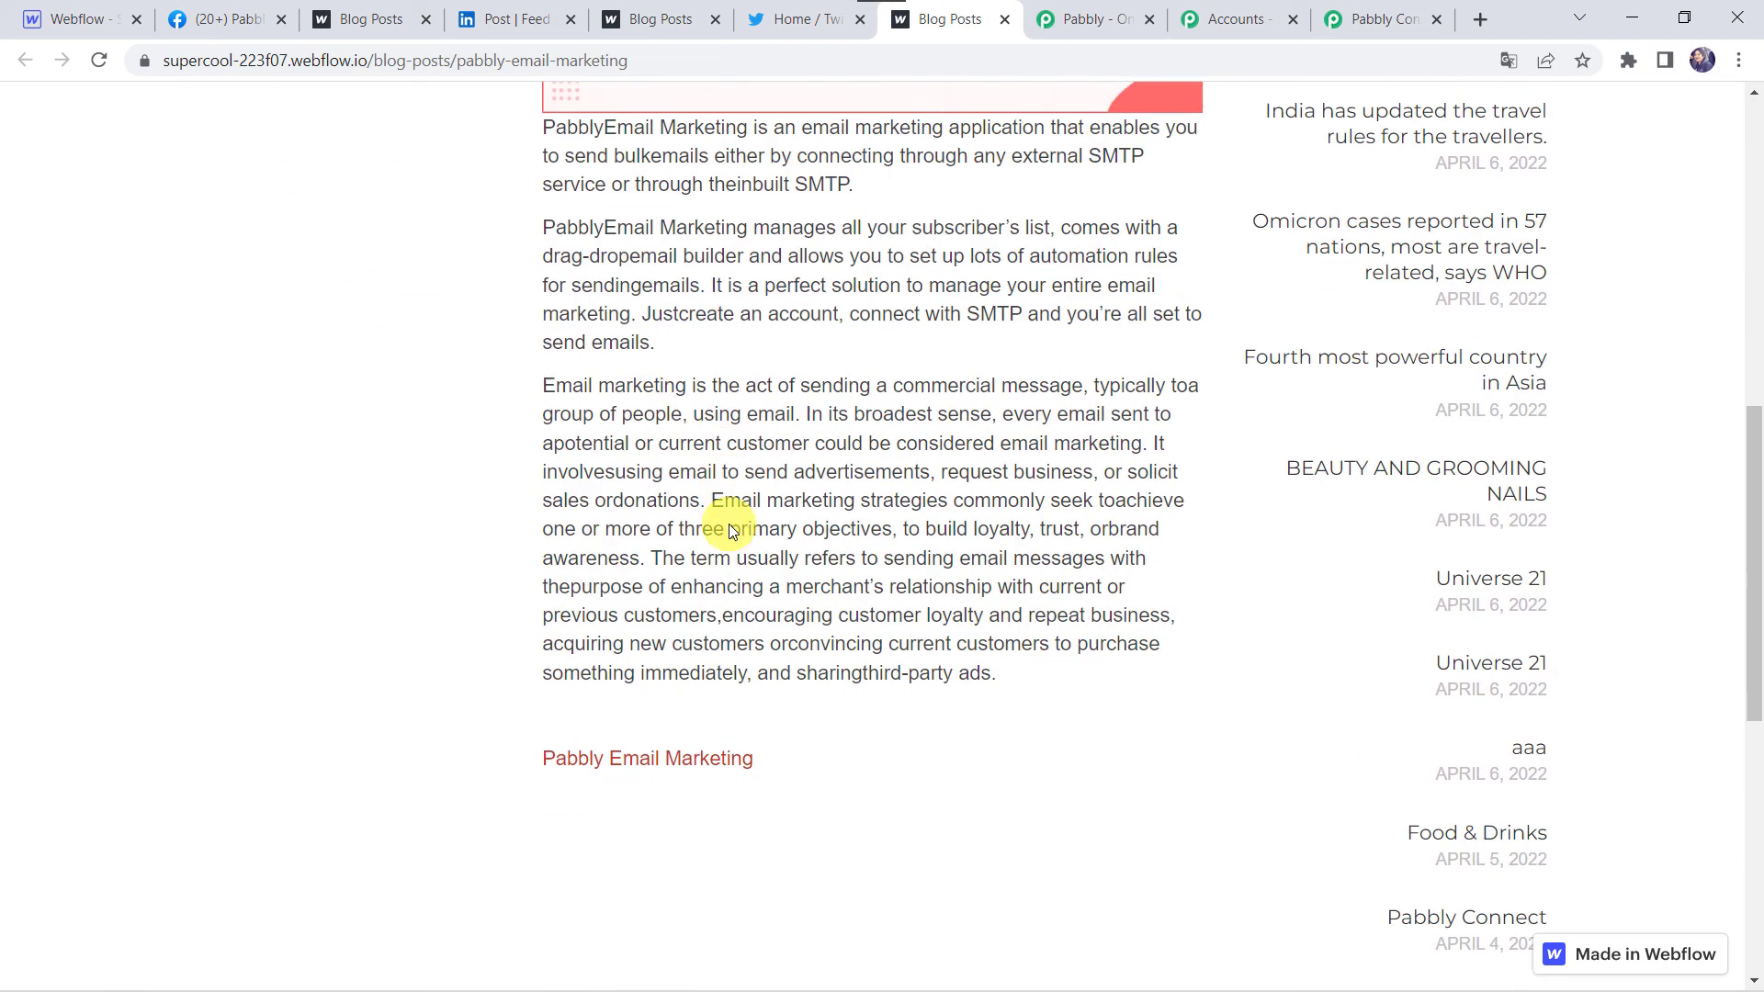
pyautogui.scroll(10, 730, 523)
pyautogui.scroll(1, 729, 526)
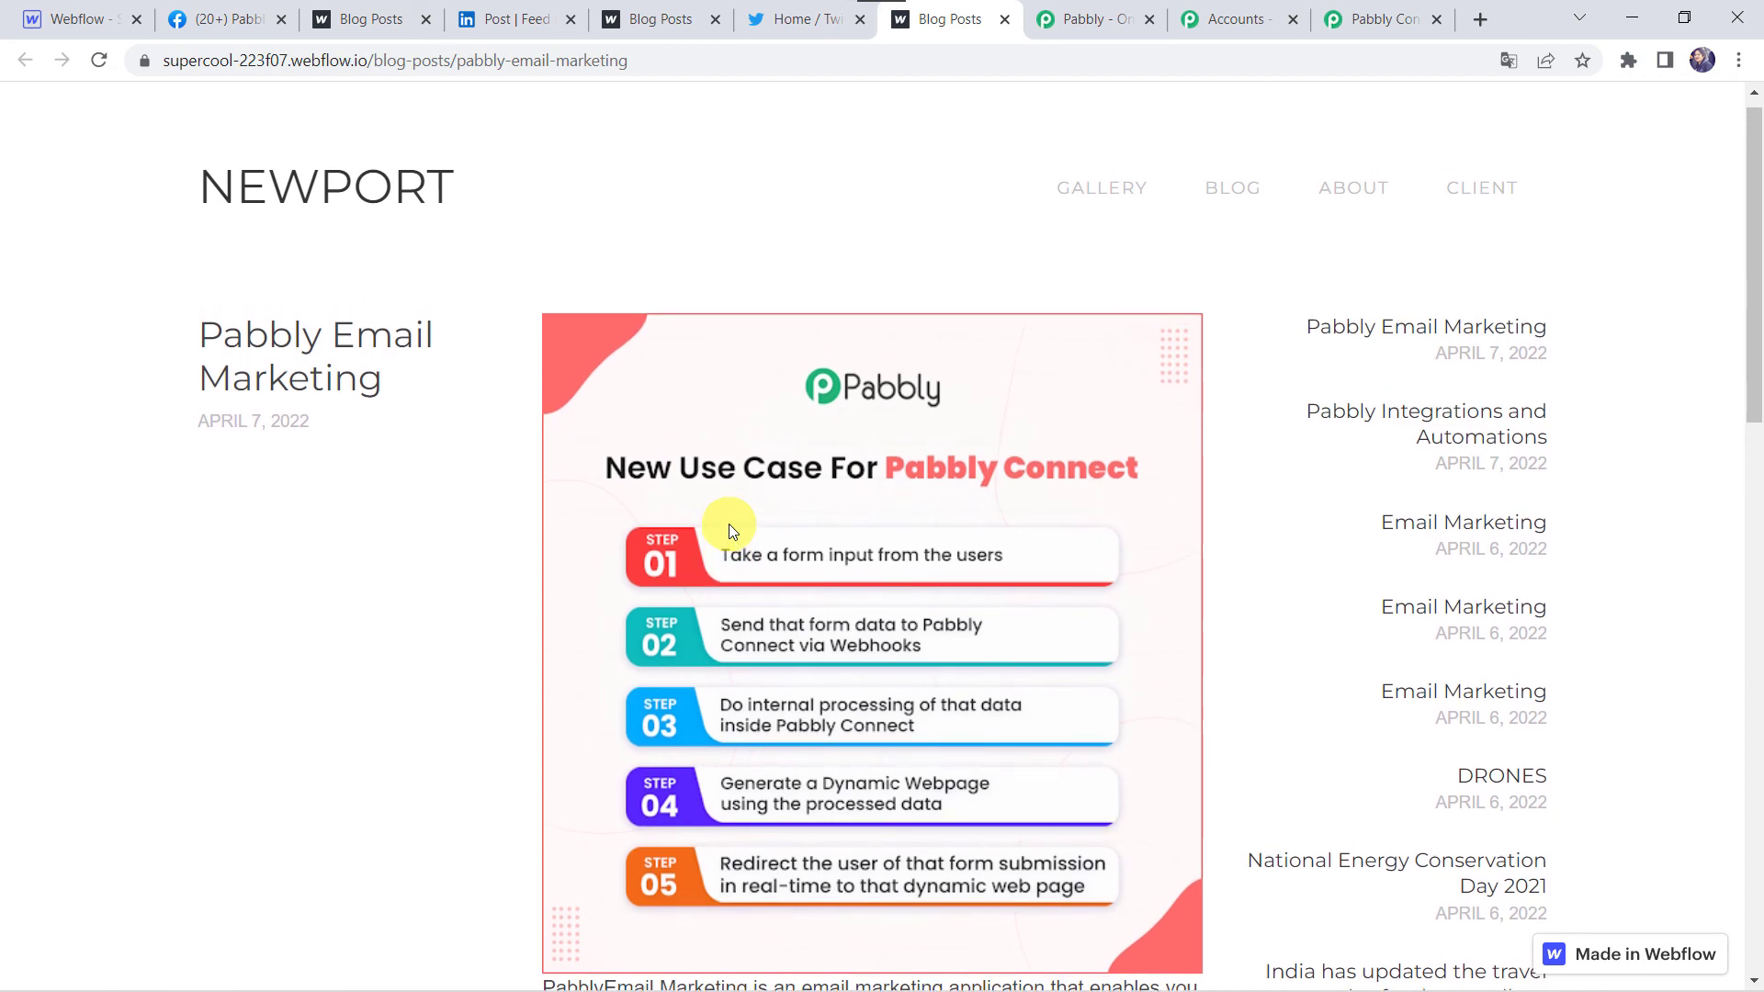
# Collapse the Twitter, LinkedIn and Facebook Pages action steps in the Pabbly Connect workflow
pyautogui.click(1418, 20)
pyautogui.scroll(15, 1000, 180)
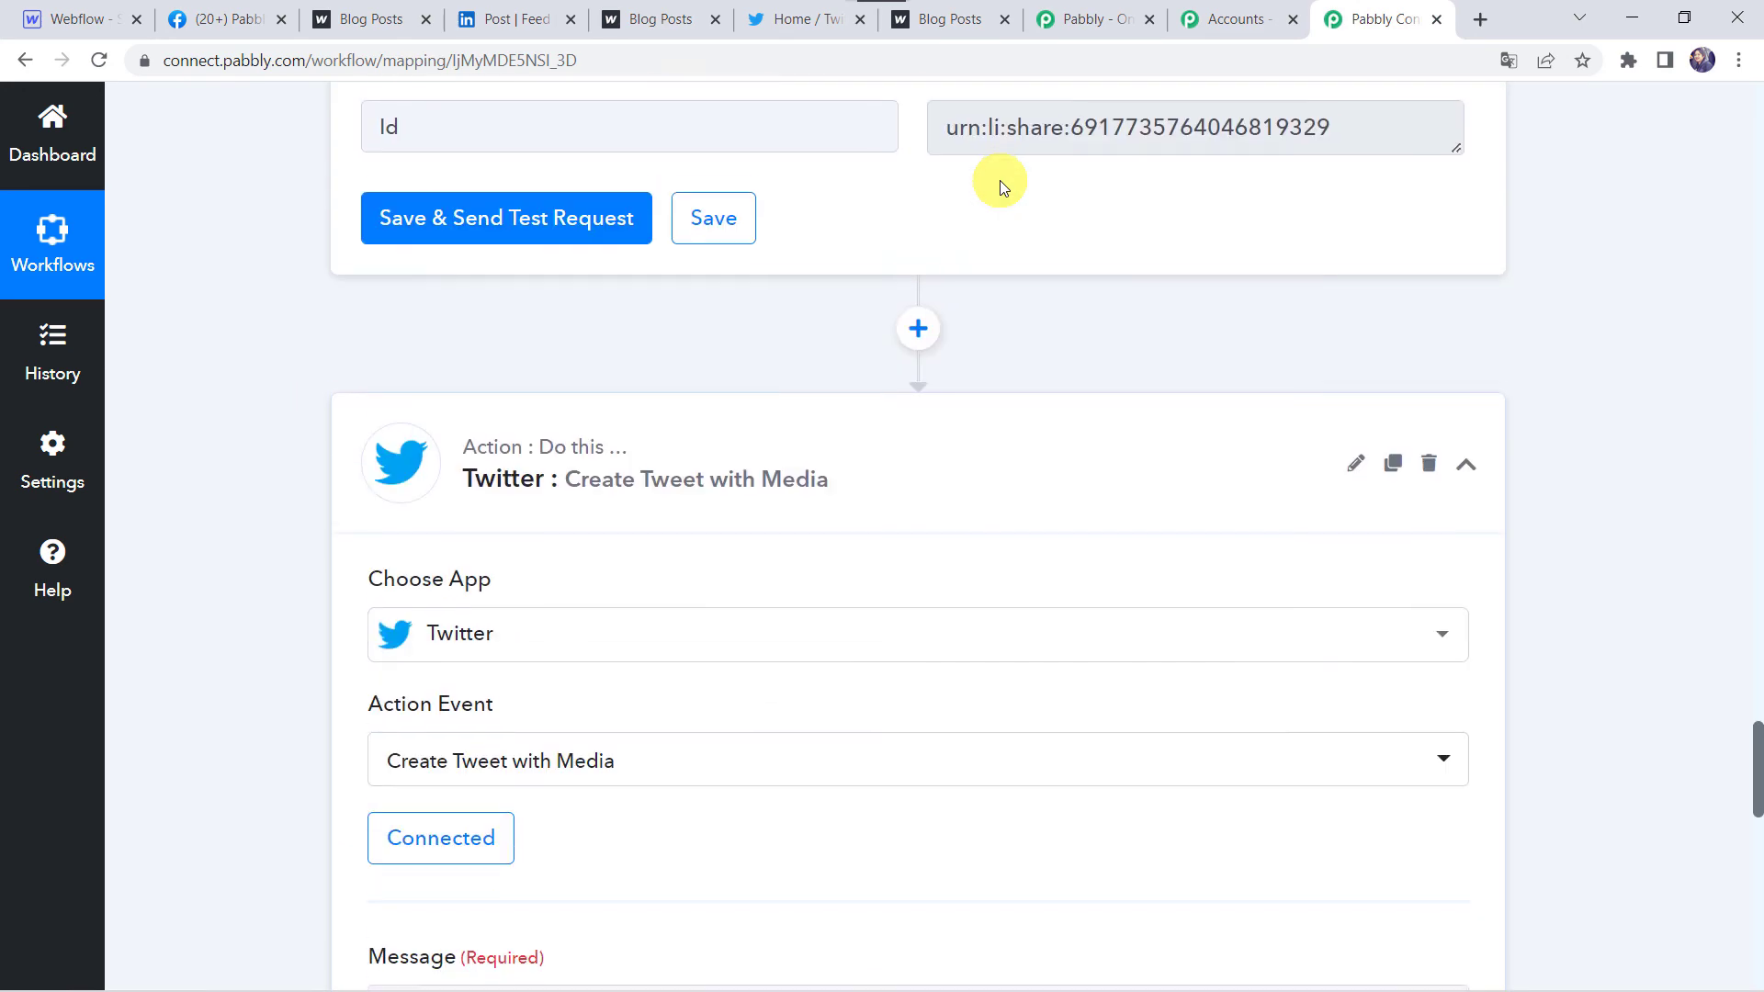
pyautogui.click(810, 505)
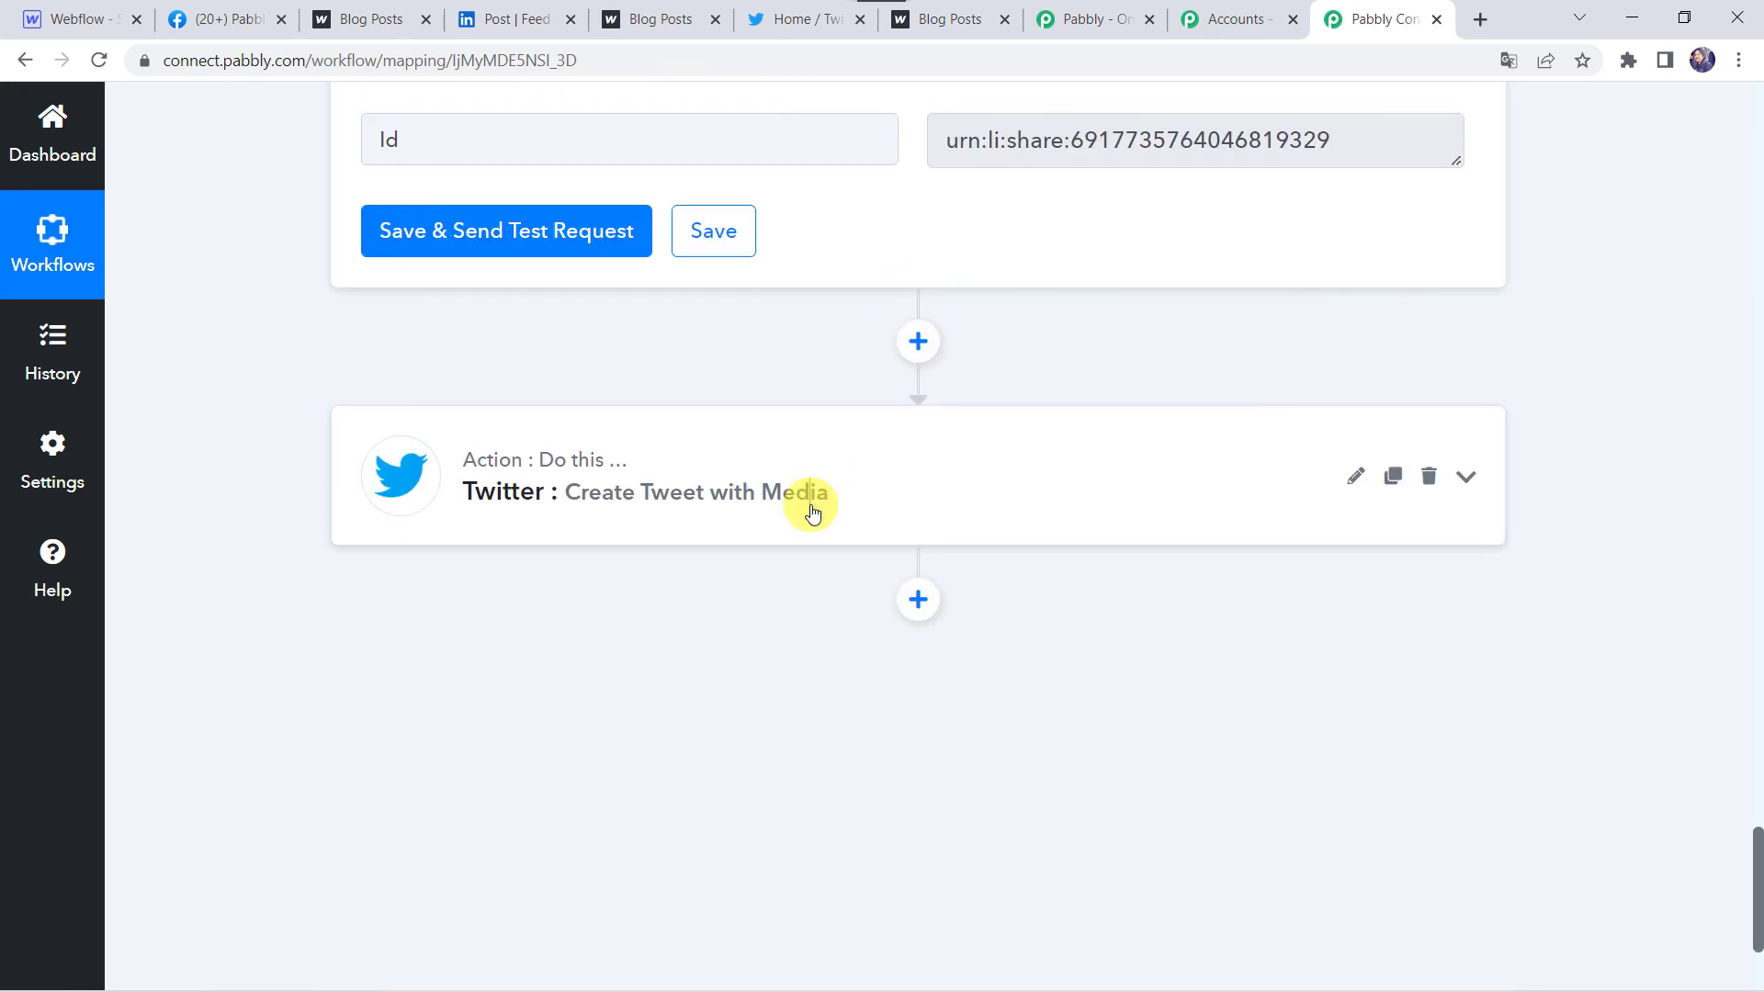
pyautogui.scroll(10, 812, 510)
pyautogui.click(721, 802)
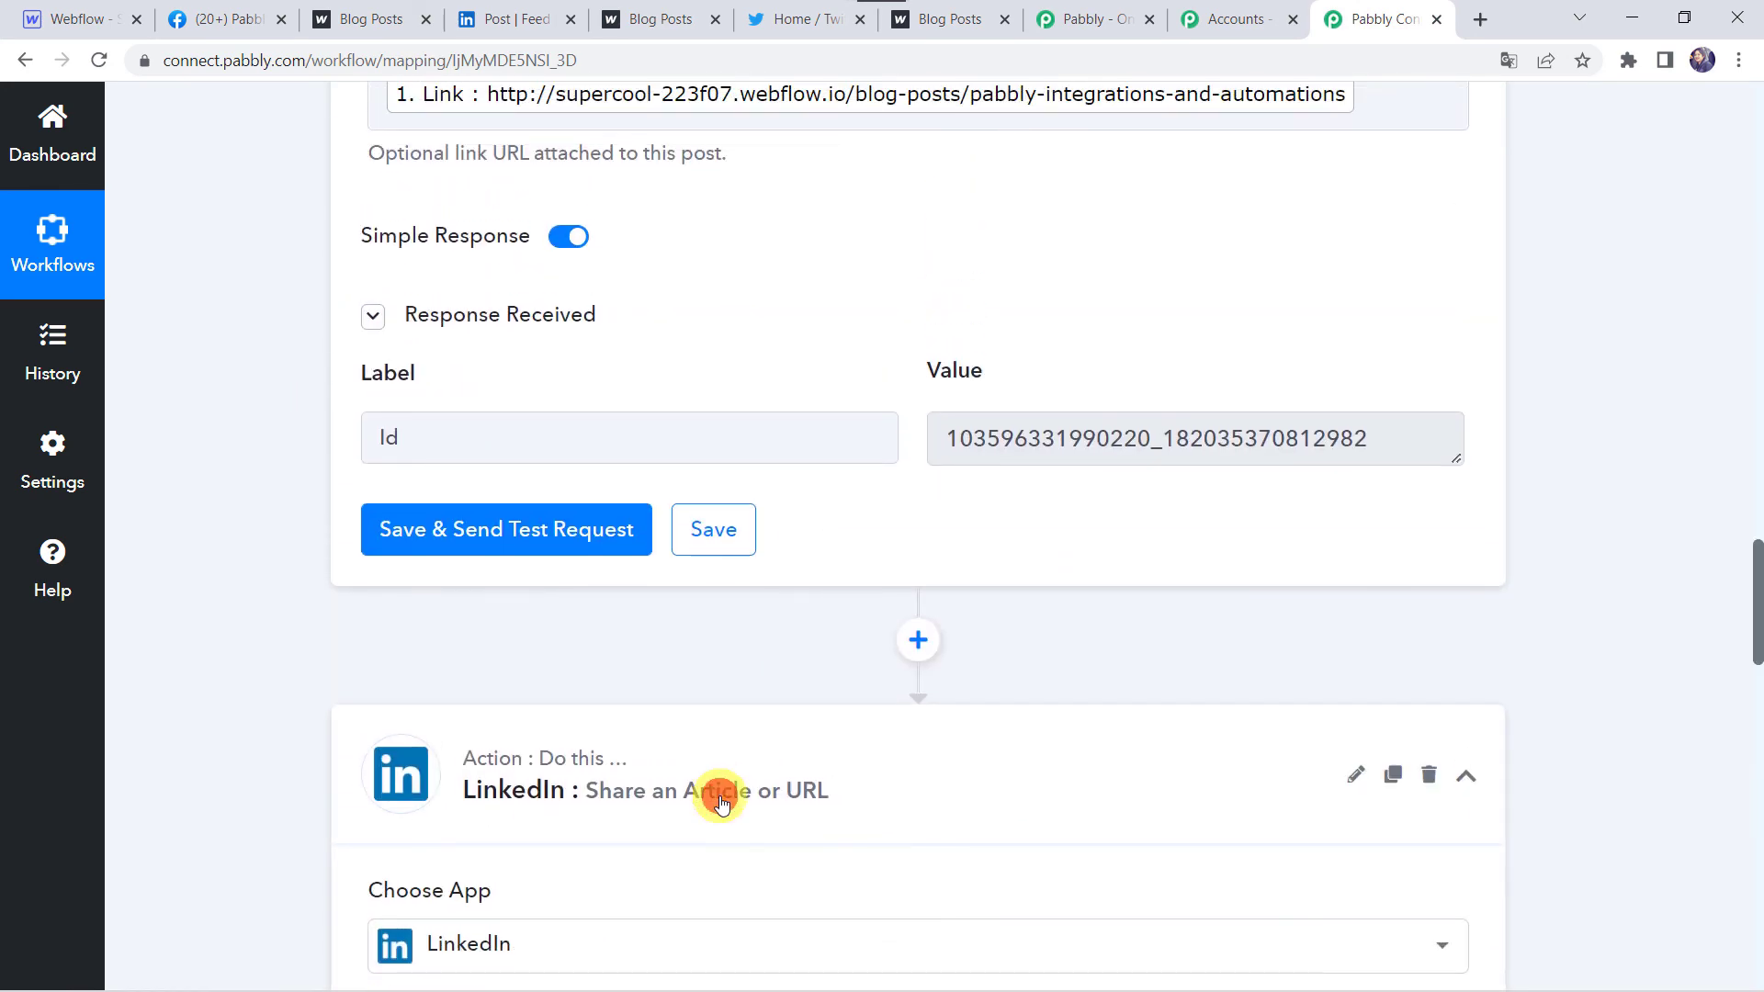
pyautogui.scroll(15, 722, 802)
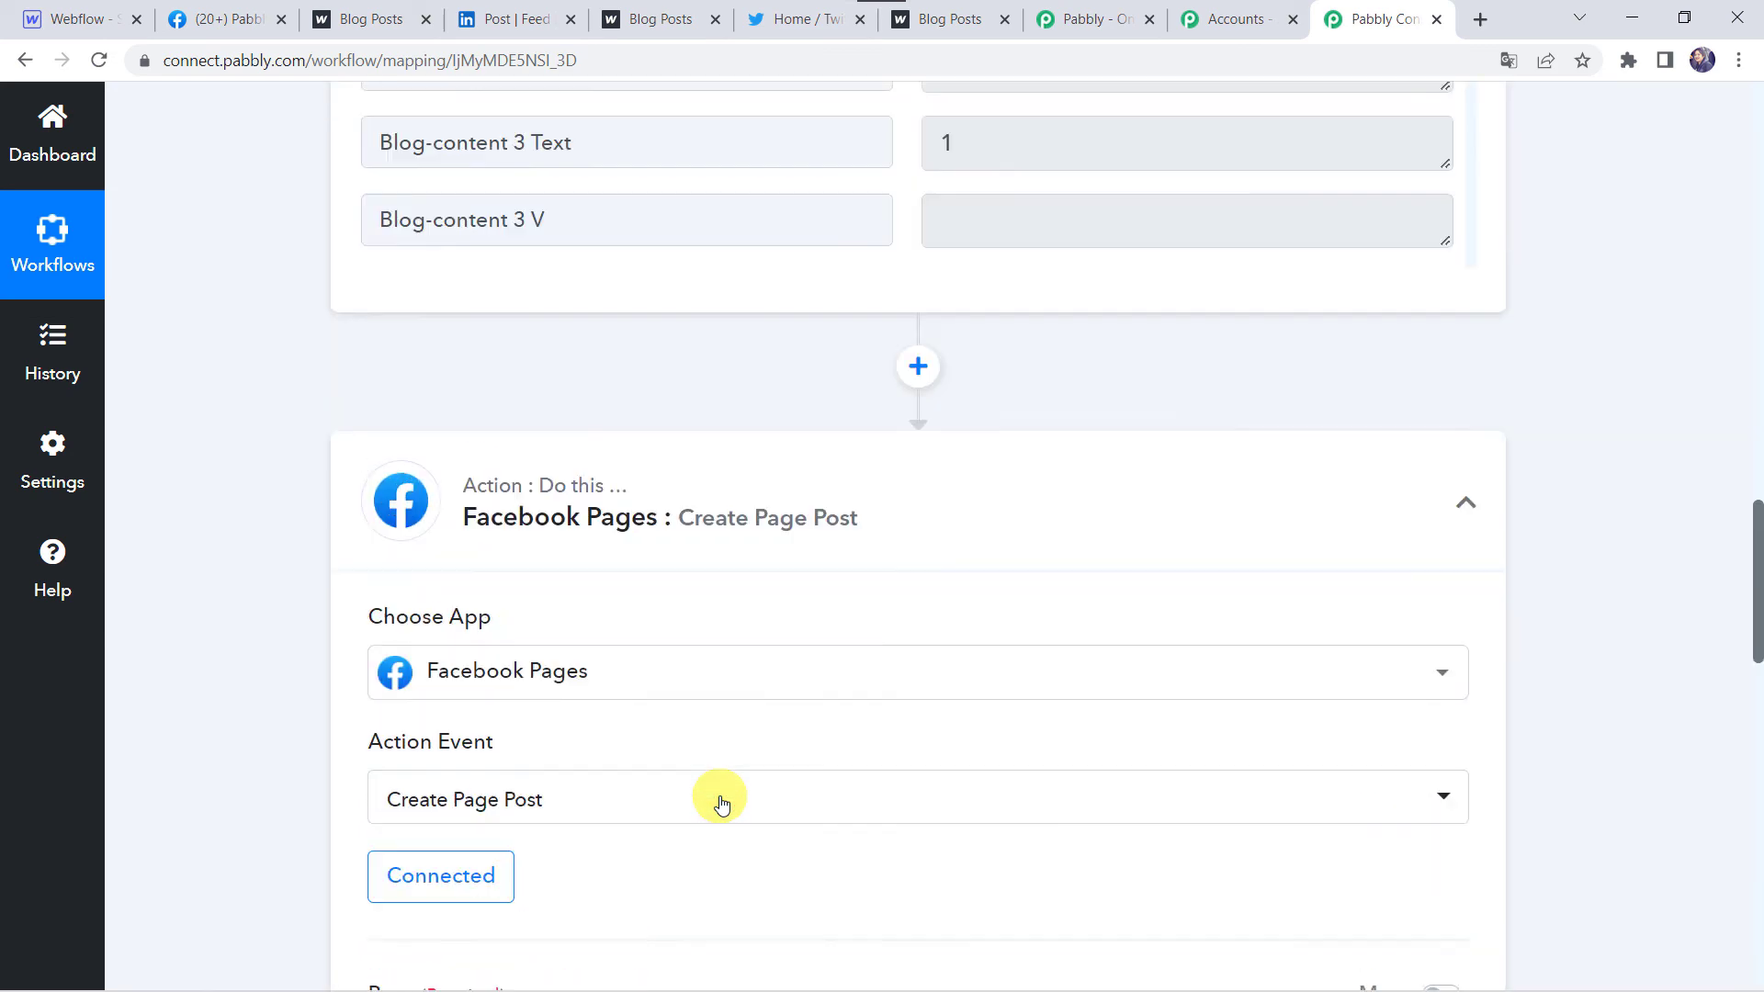
pyautogui.scroll(2, 722, 802)
pyautogui.click(760, 658)
# Collapse the Webflow trigger step and review the workflow overview
pyautogui.scroll(15, 761, 659)
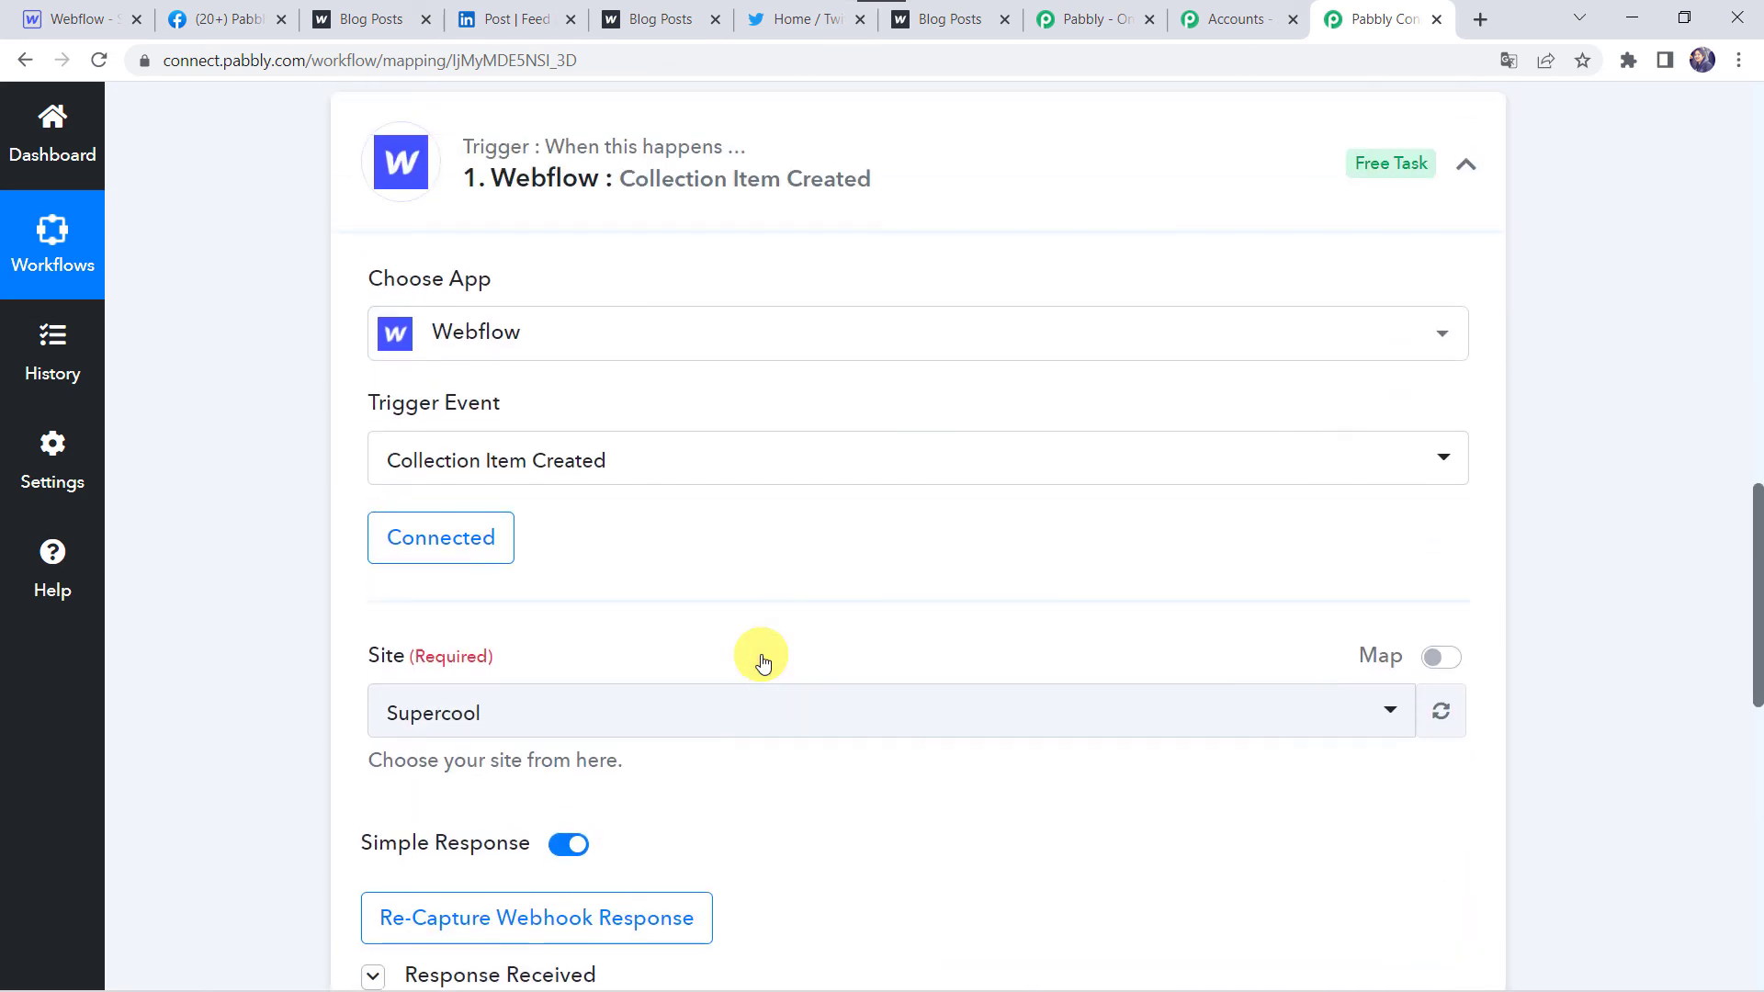
pyautogui.scroll(3, 762, 661)
pyautogui.click(902, 492)
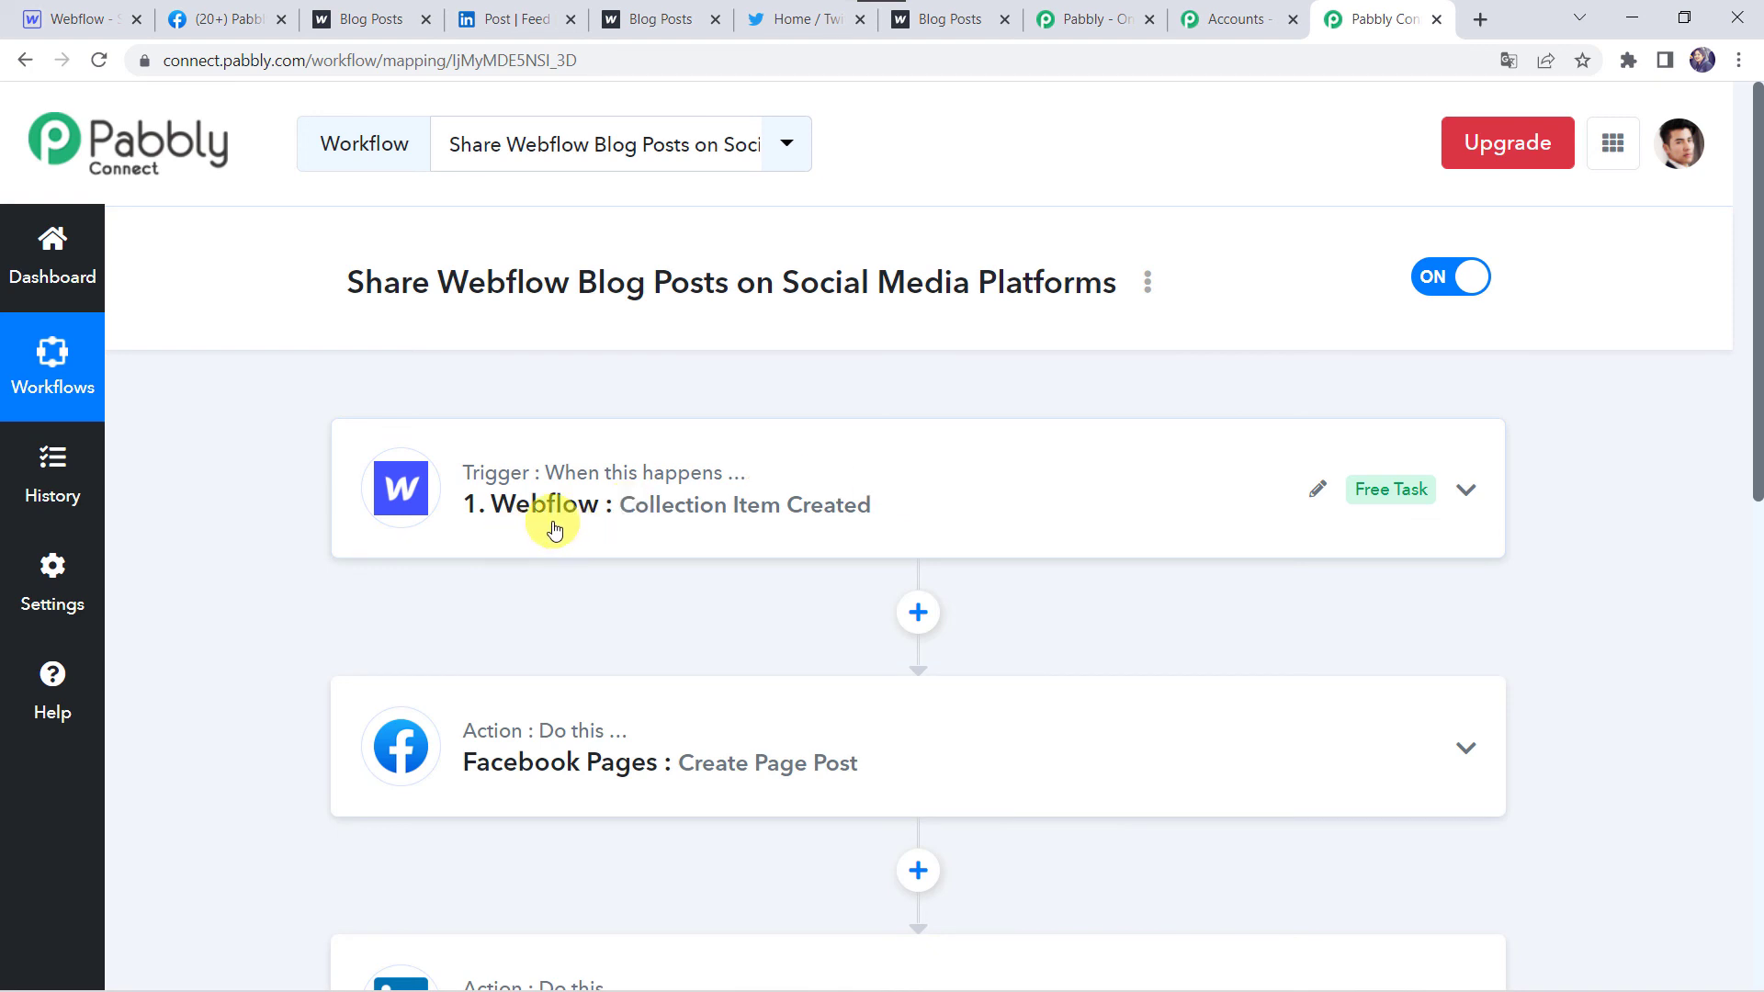
pyautogui.moveTo(554, 528); pyautogui.dragTo(1044, 524)
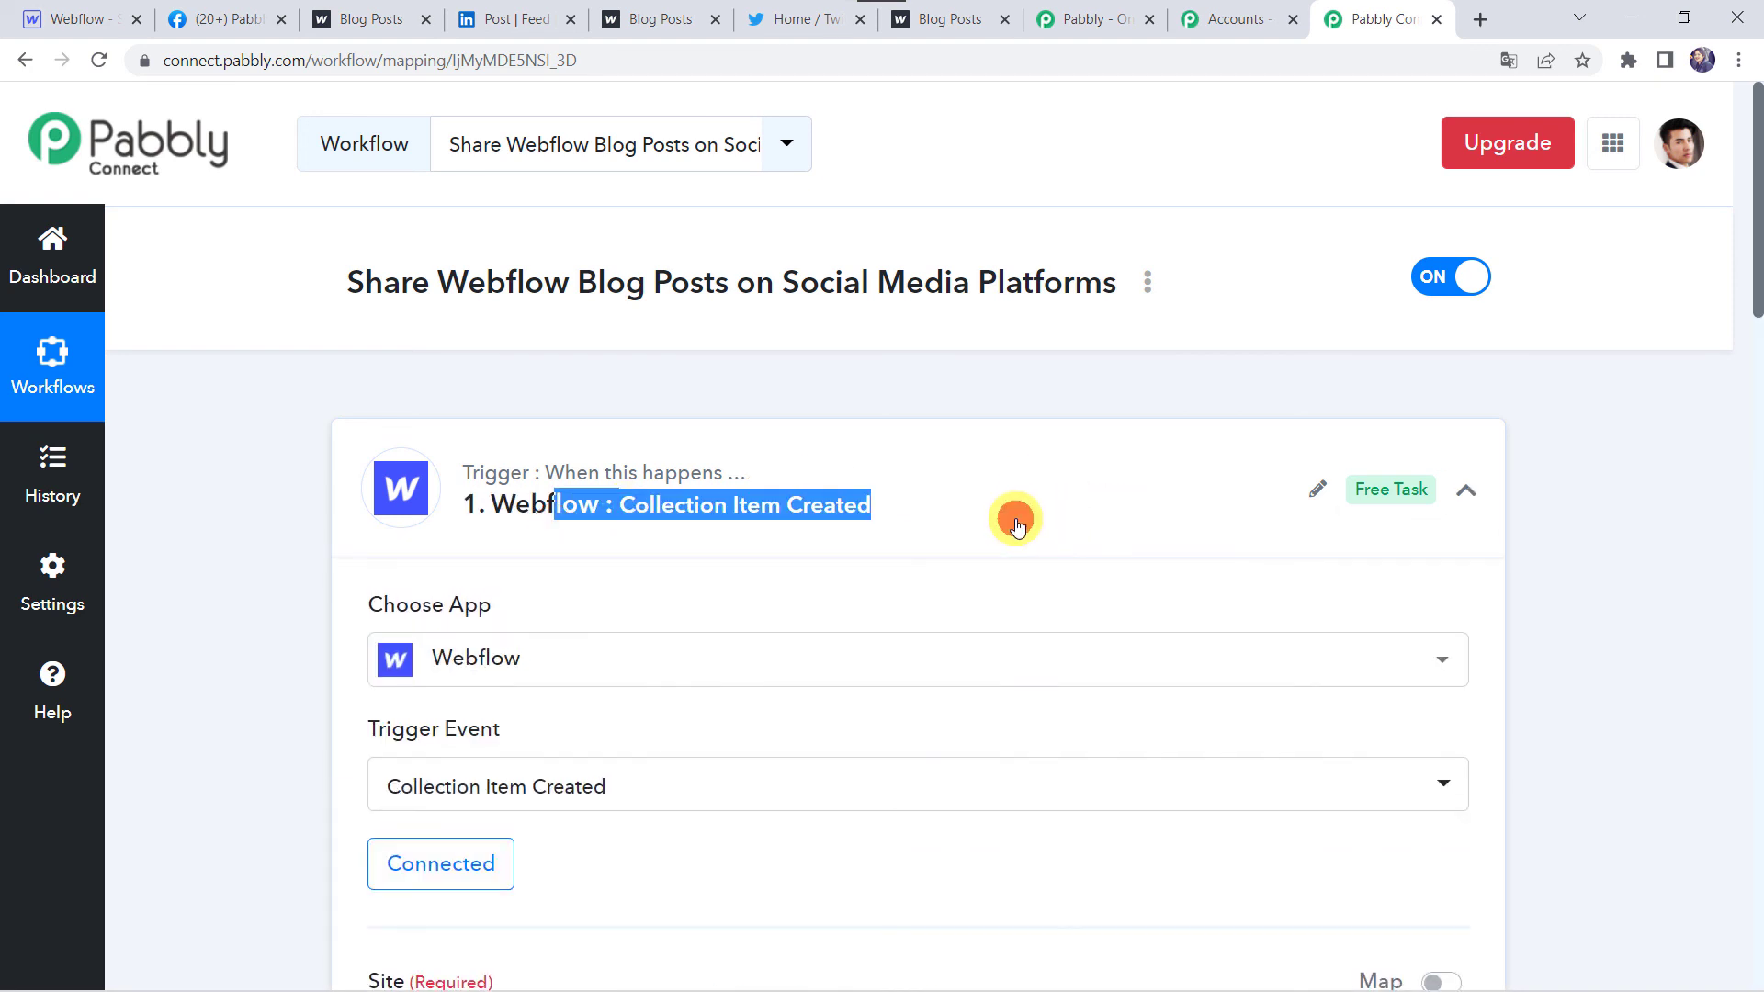
pyautogui.click(1016, 526)
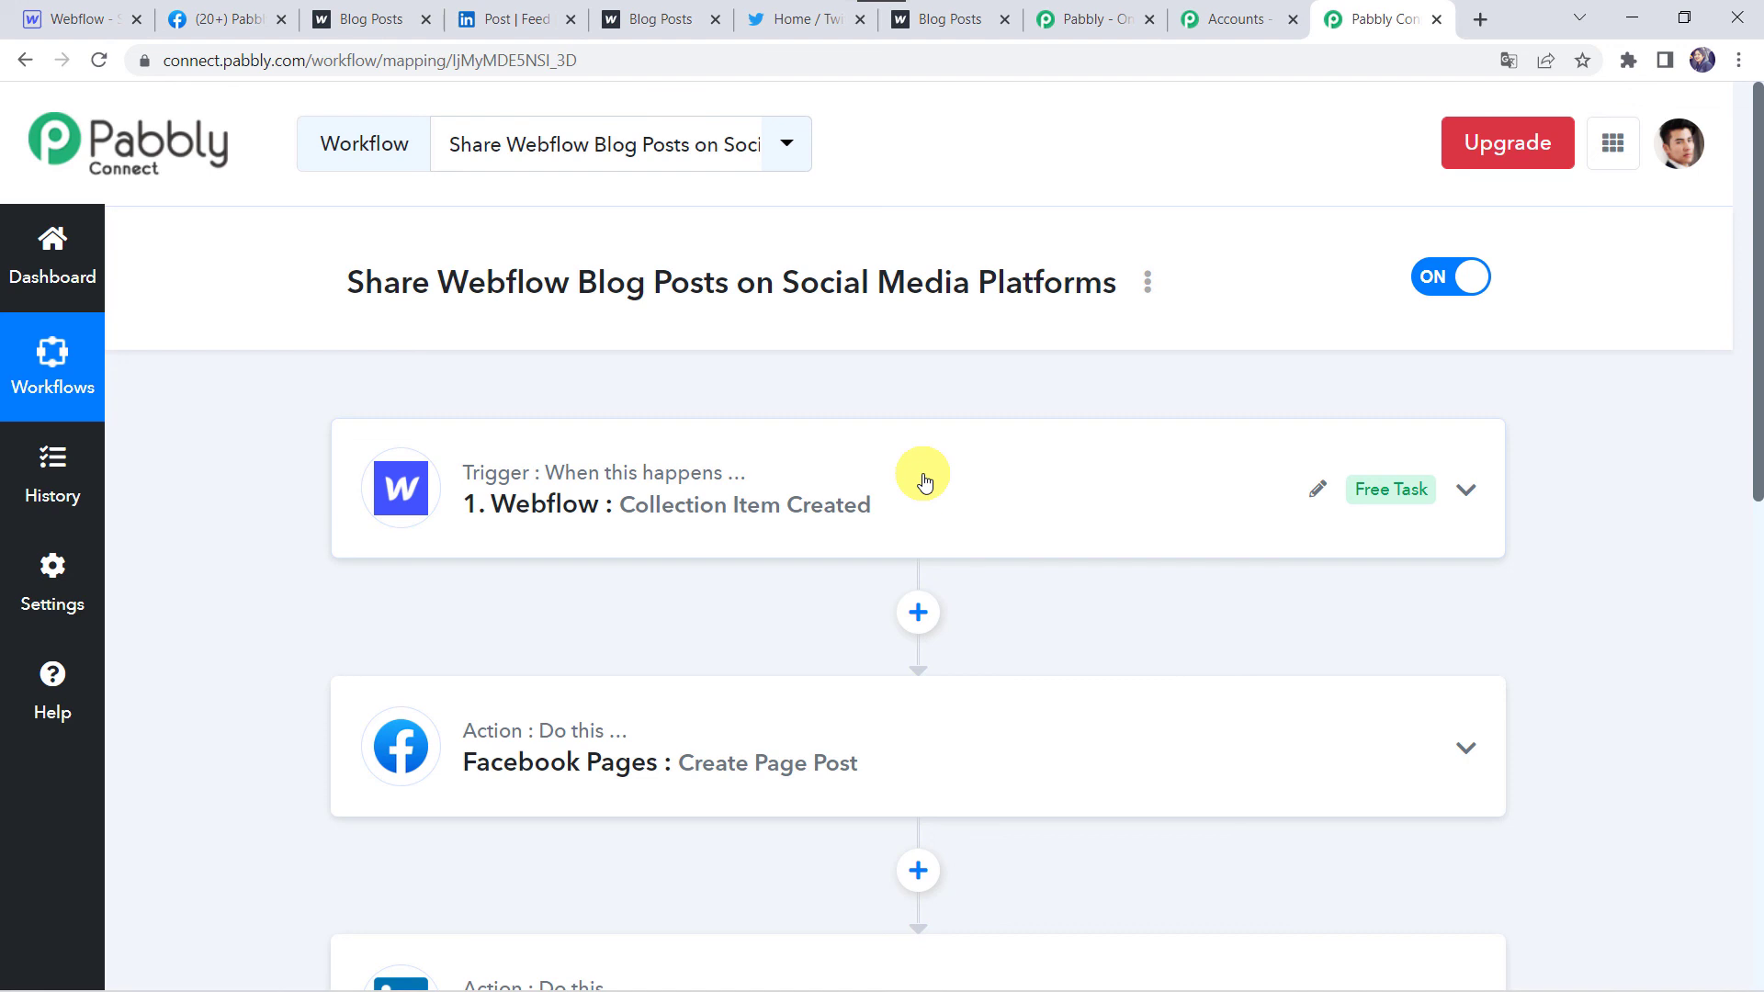
pyautogui.scroll(-3, 788, 787)
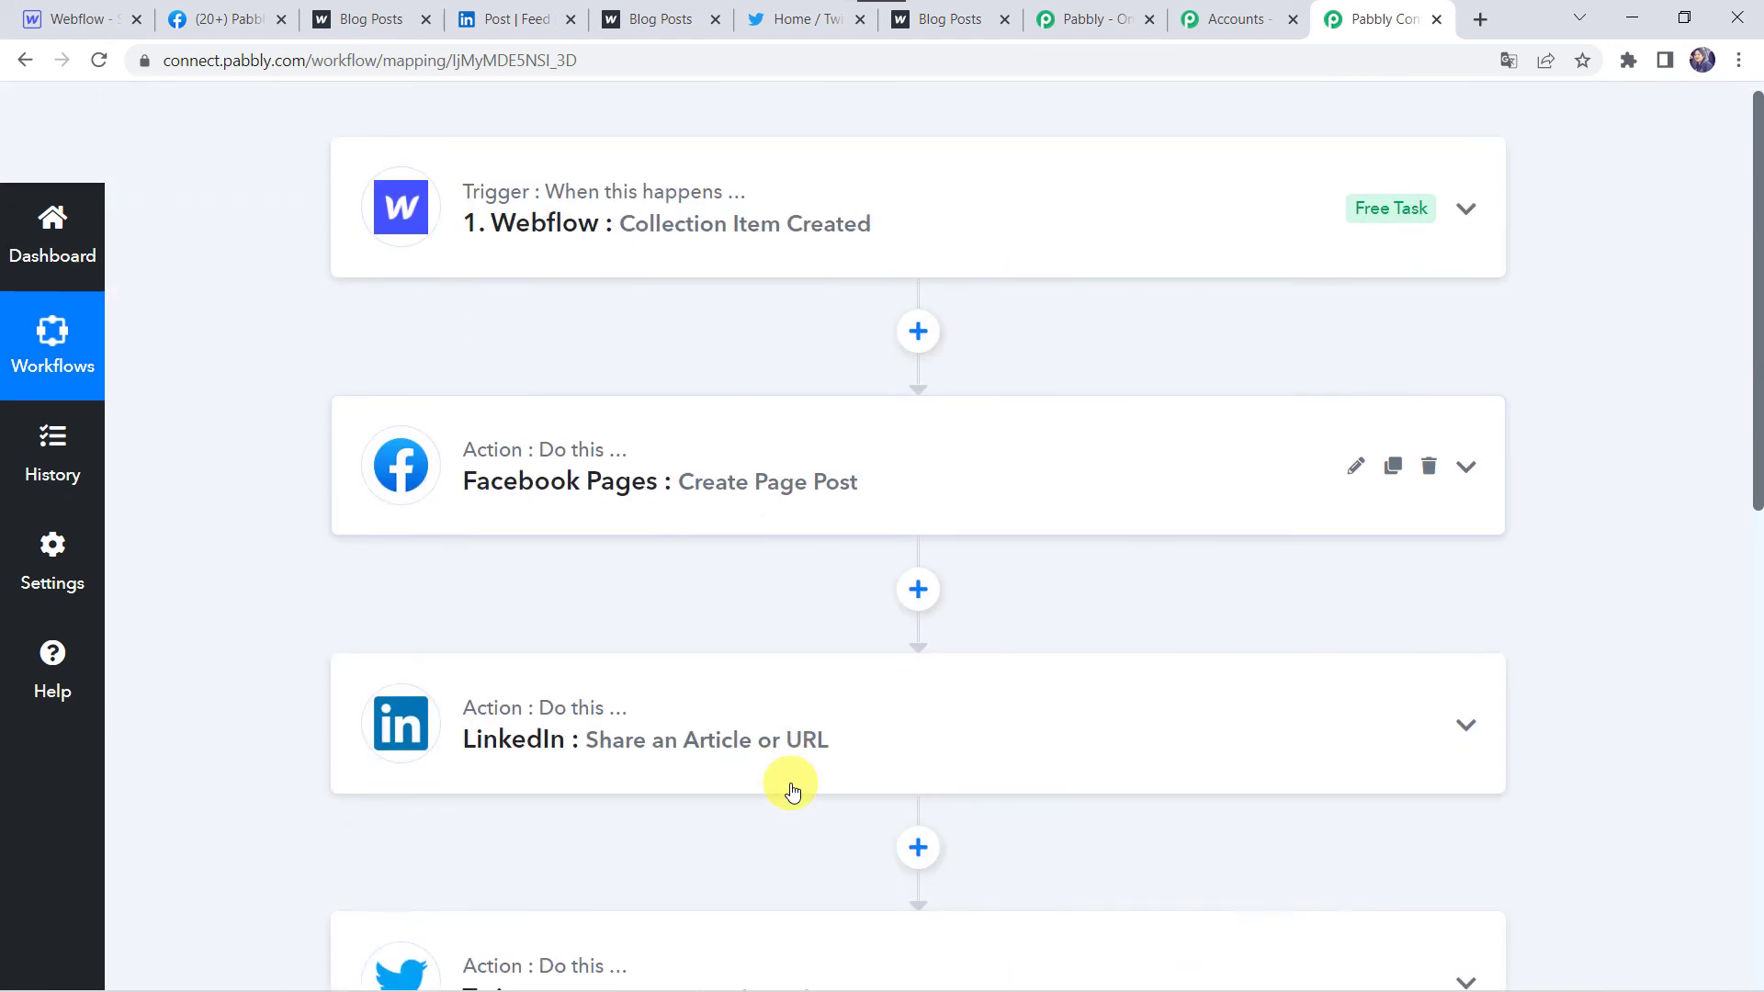
pyautogui.scroll(-2, 852, 751)
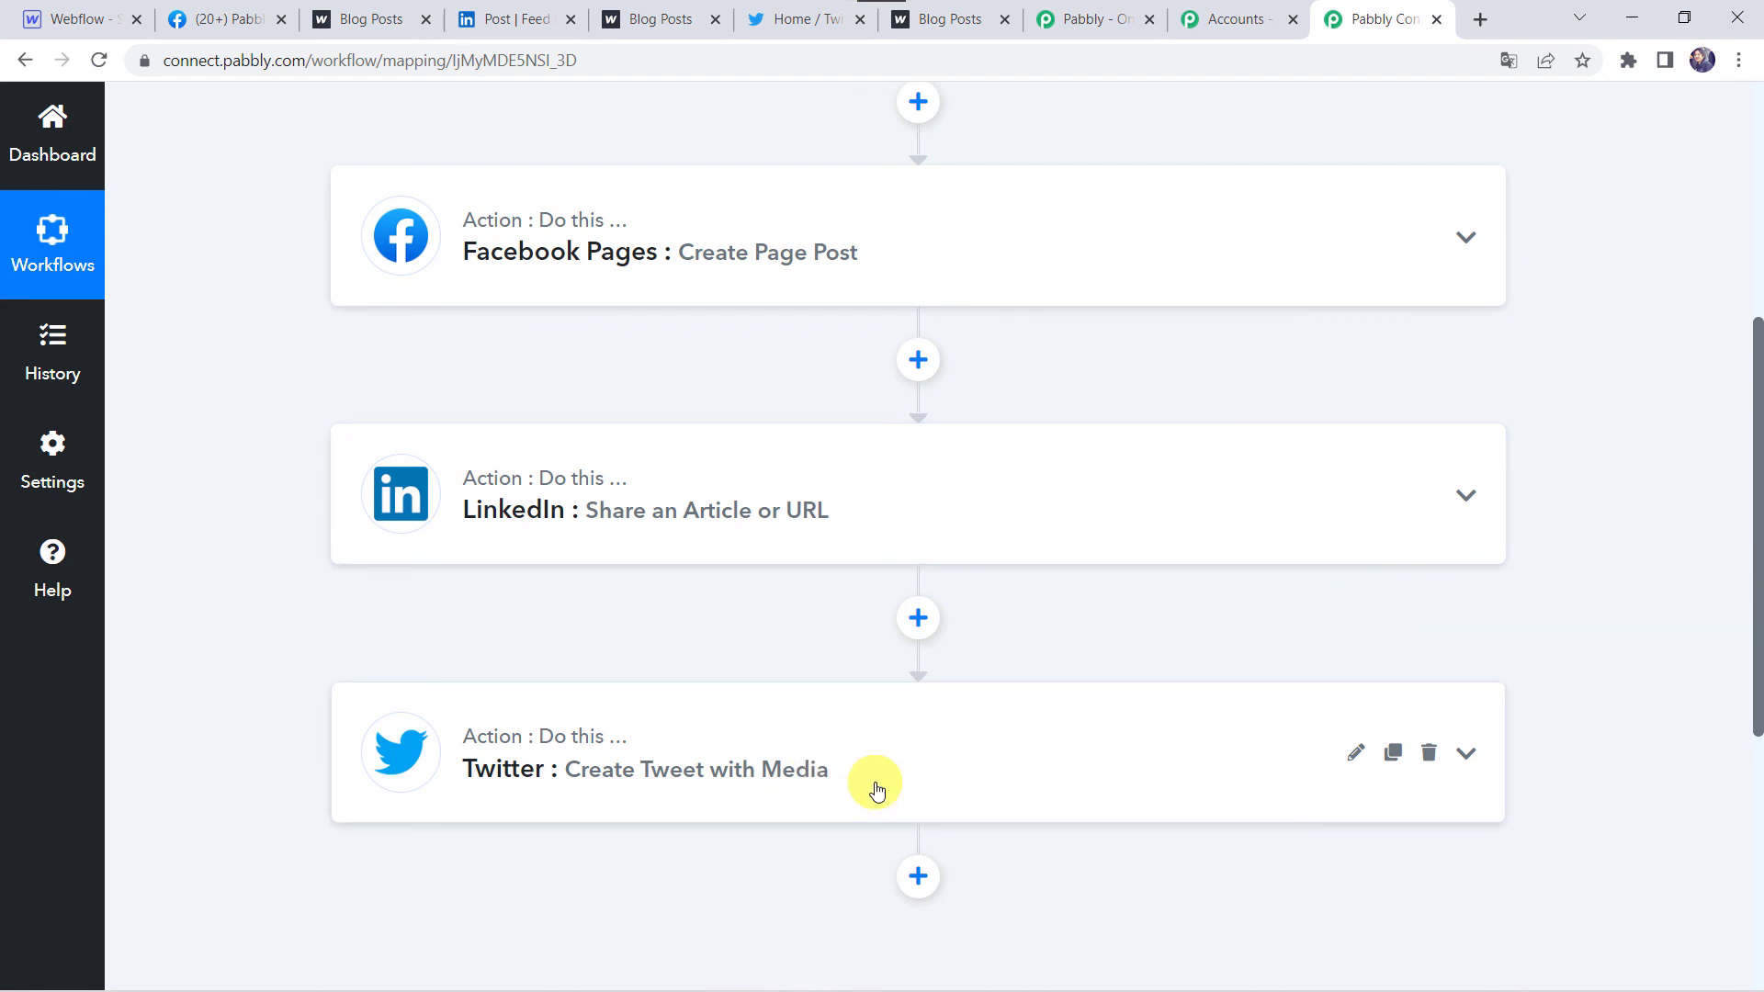
pyautogui.scroll(5, 876, 790)
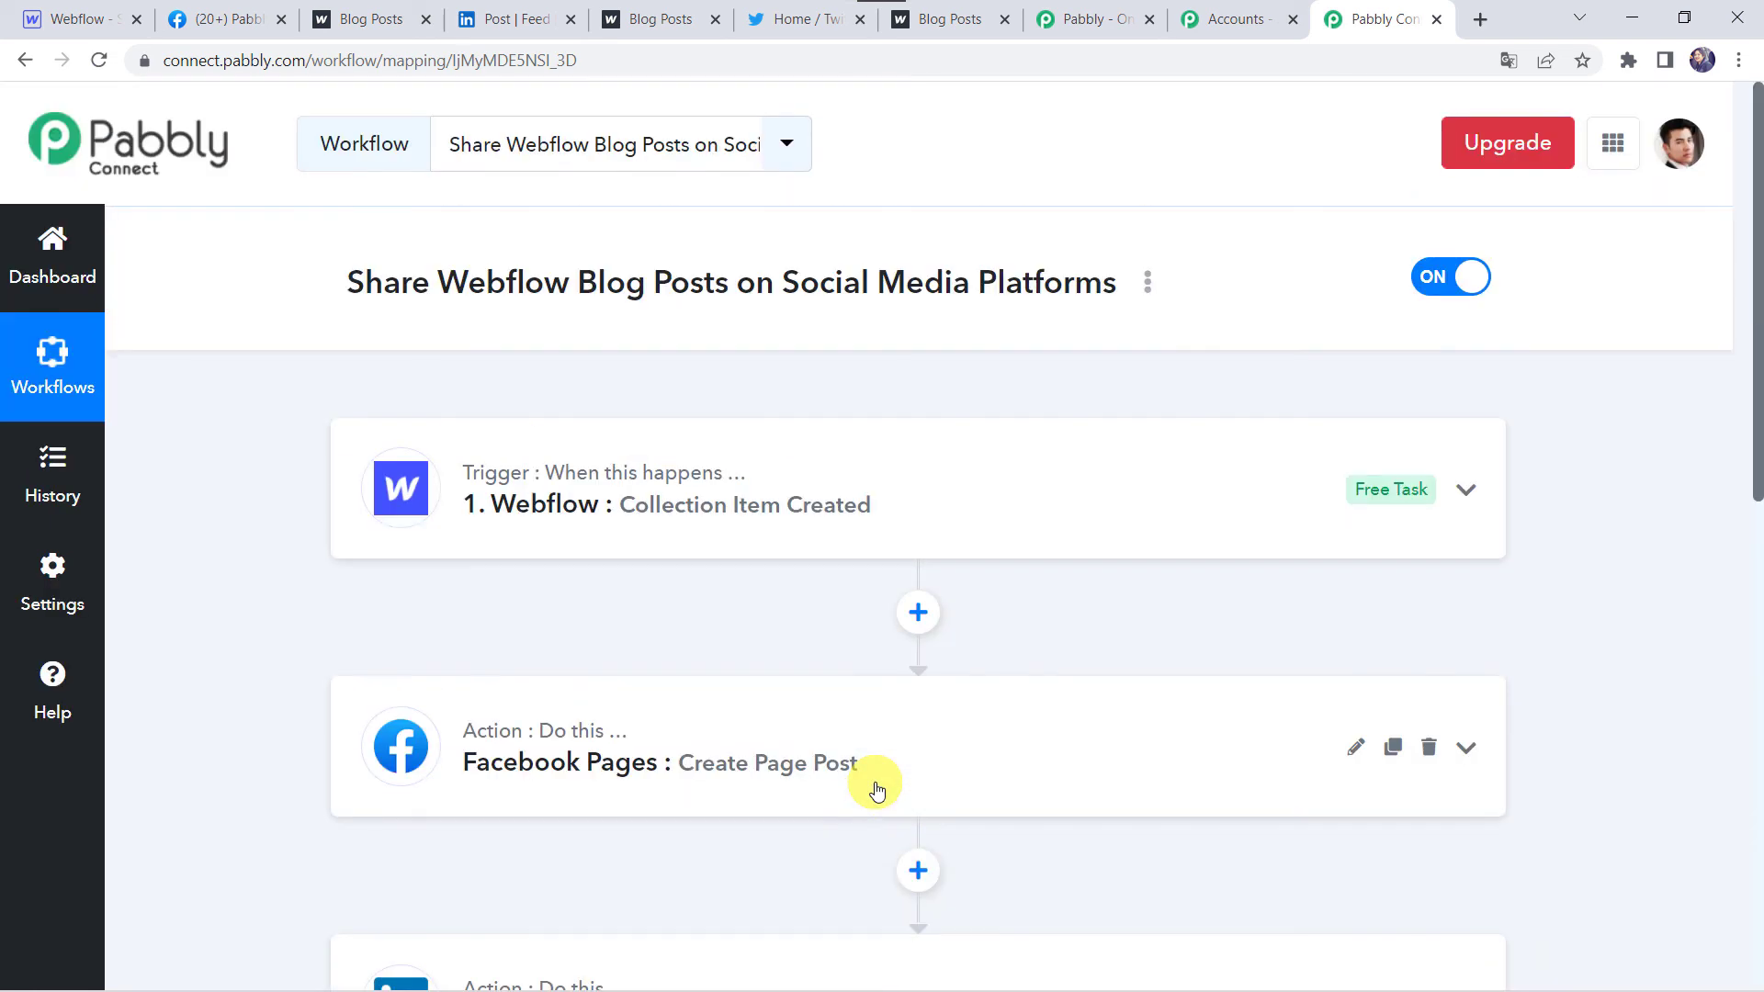